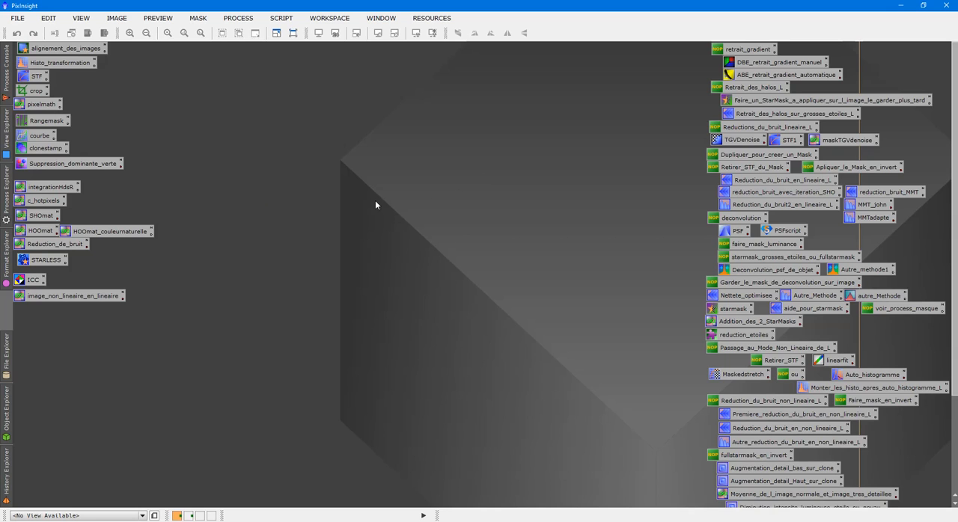
# - Open the images integrationic443HESD, integrationic443OIIIESD and integrationic443SESD from the TTTic443 folder
pyautogui.doubleClick(331, 145)
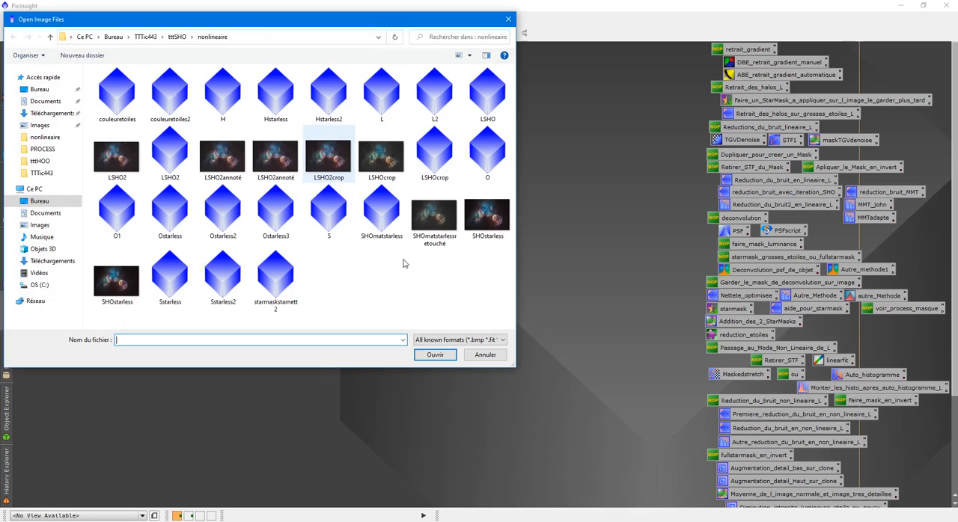
pyautogui.click(146, 37)
pyautogui.moveTo(378, 163); pyautogui.dragTo(512, 69)
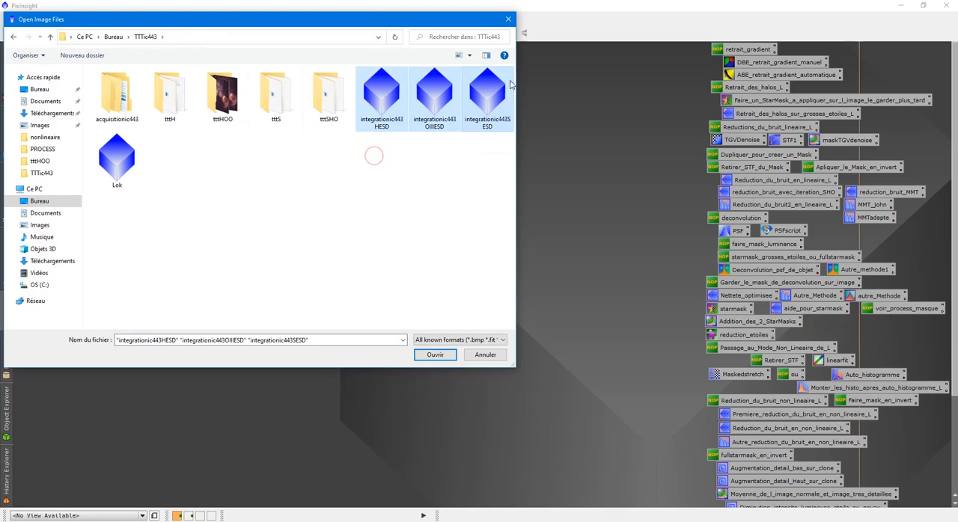
pyautogui.click(440, 356)
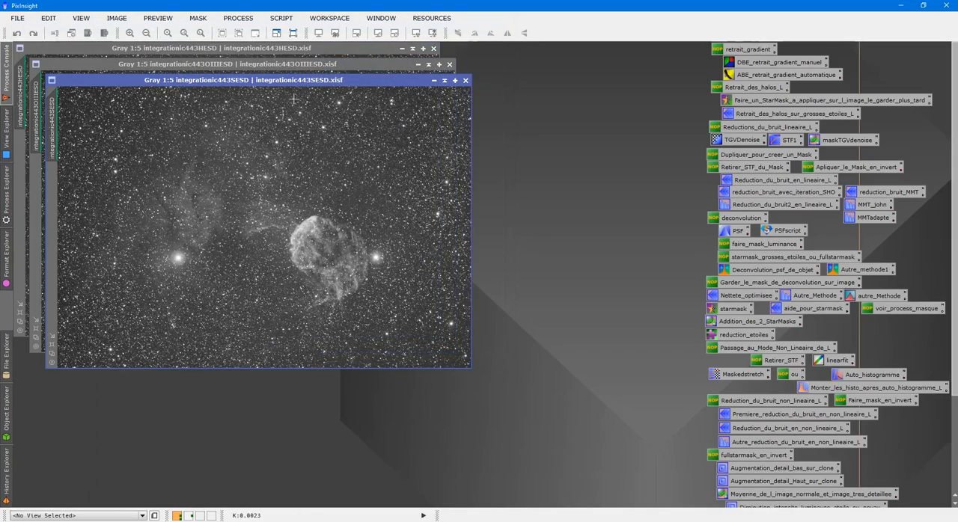
# - Spread out the three overlapping image windows so each stays reachable, with integrationic443HESD in front
pyautogui.moveTo(288, 83); pyautogui.dragTo(473, 86)
pyautogui.moveTo(272, 65); pyautogui.dragTo(652, 158)
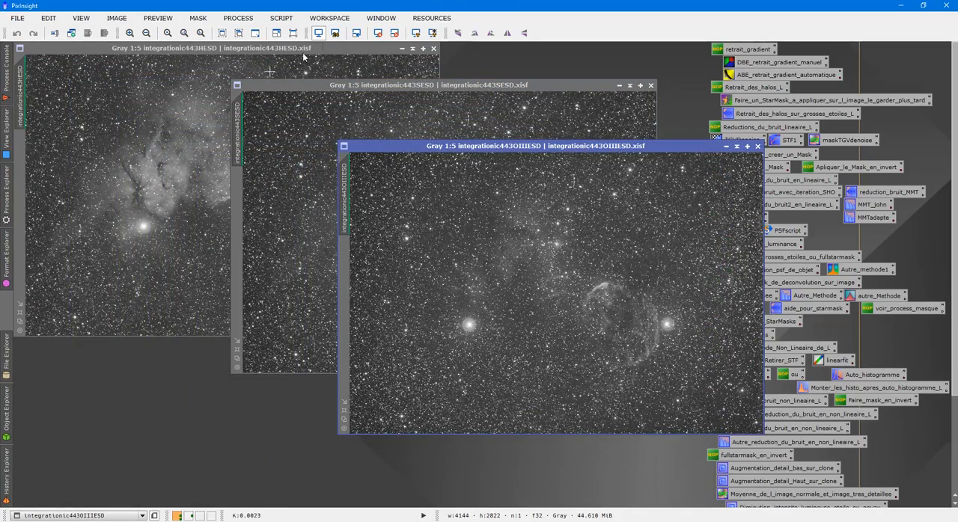
pyautogui.moveTo(328, 49); pyautogui.dragTo(456, 51)
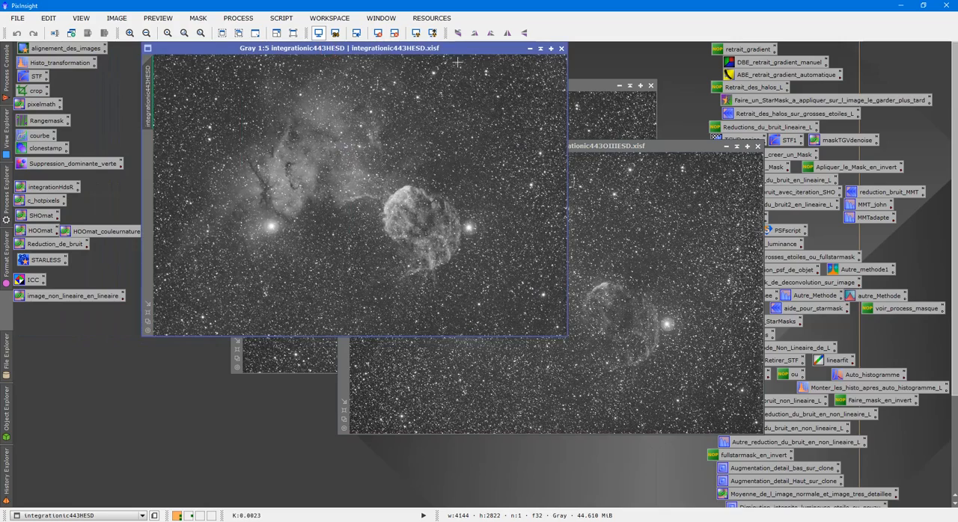
pyautogui.click(587, 112)
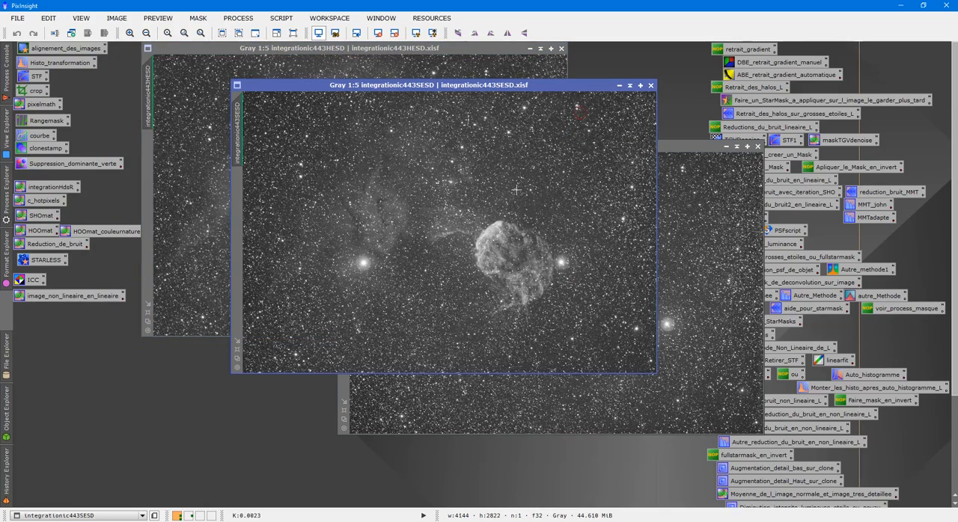
pyautogui.click(691, 249)
pyautogui.moveTo(533, 148); pyautogui.dragTo(443, 131)
pyautogui.moveTo(419, 87); pyautogui.dragTo(377, 82)
pyautogui.click(636, 202)
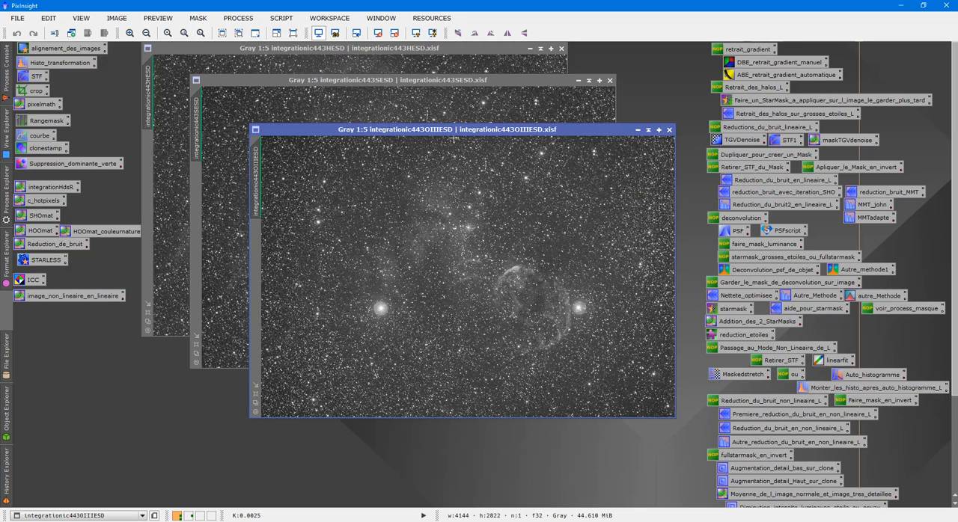
pyautogui.click(412, 64)
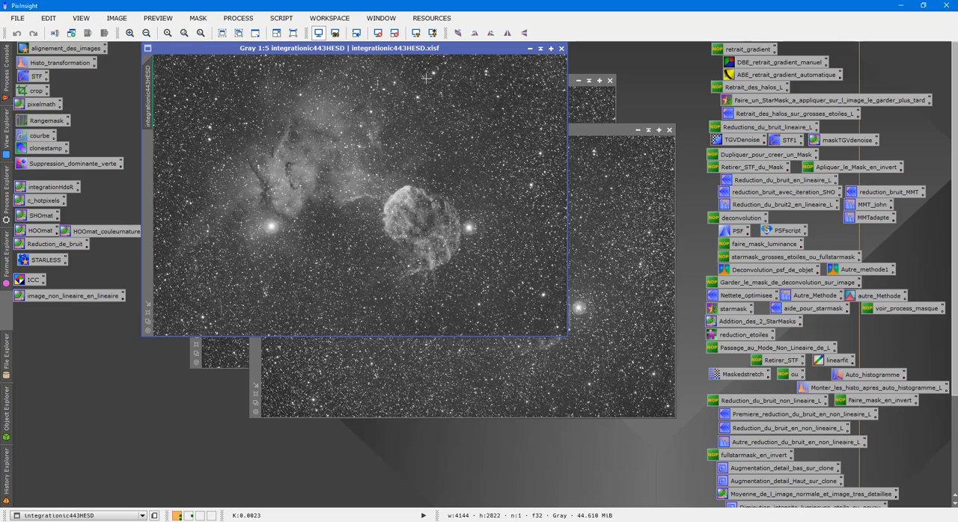
# - Open the saved StarAlignment process and set the view integrationic443HESD as its reference image
pyautogui.doubleClick(91, 54)
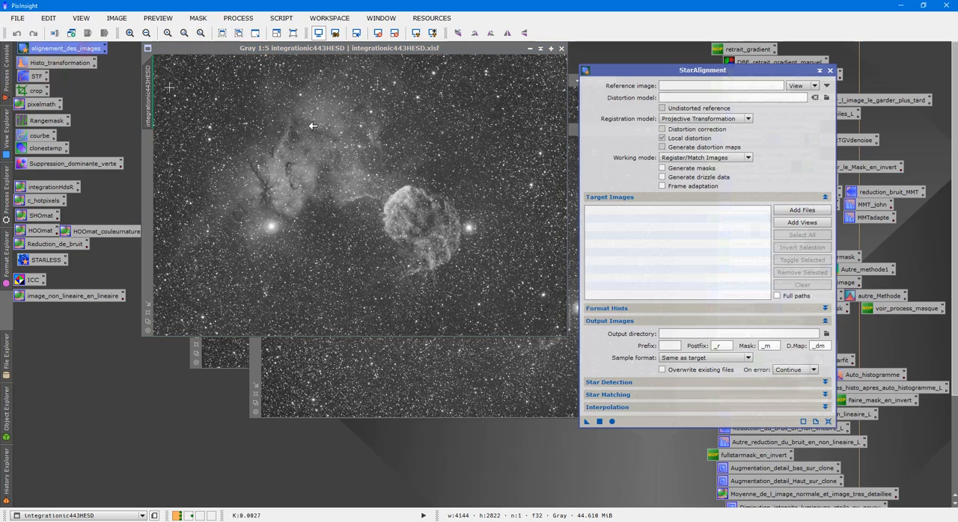
pyautogui.click(827, 87)
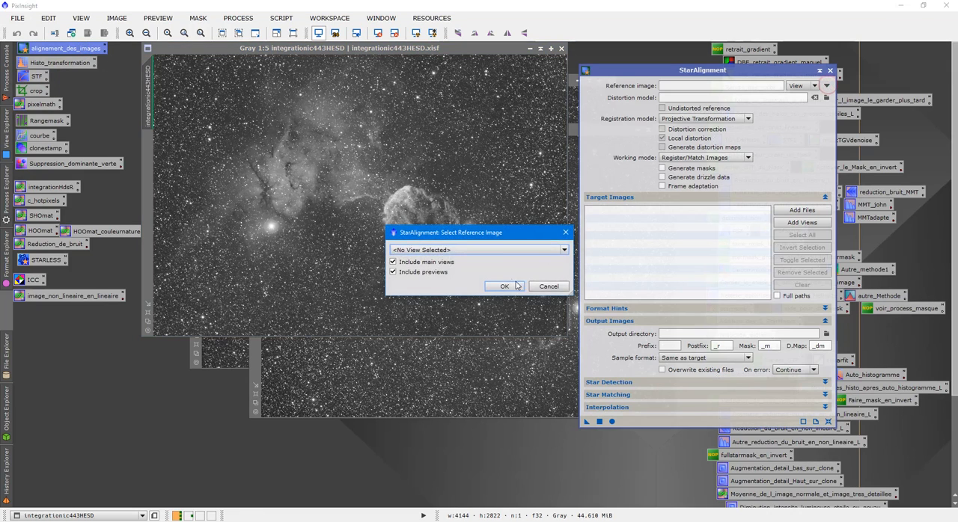
pyautogui.click(497, 250)
pyautogui.click(497, 268)
pyautogui.click(500, 288)
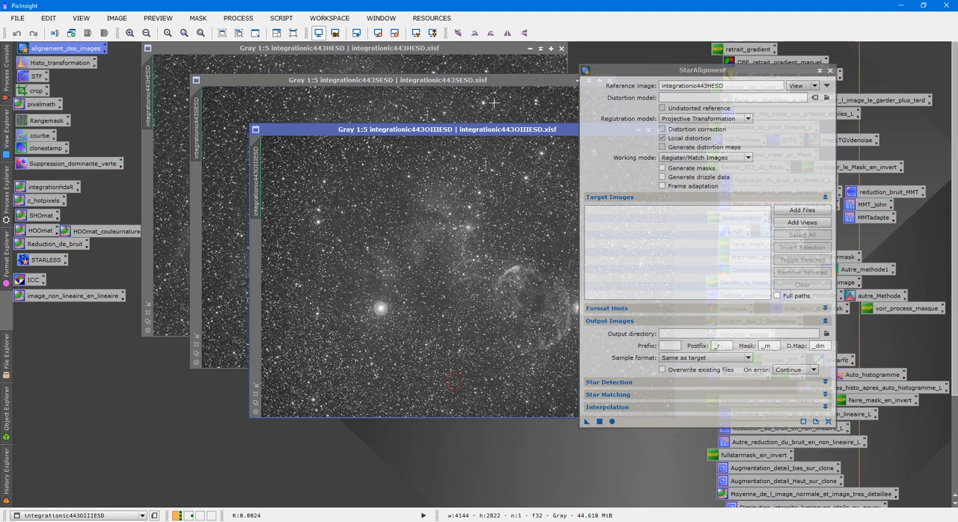
# - Compare the framing of the HESD, OIIIESD and SESD images by bringing each one forward
pyautogui.click(483, 64)
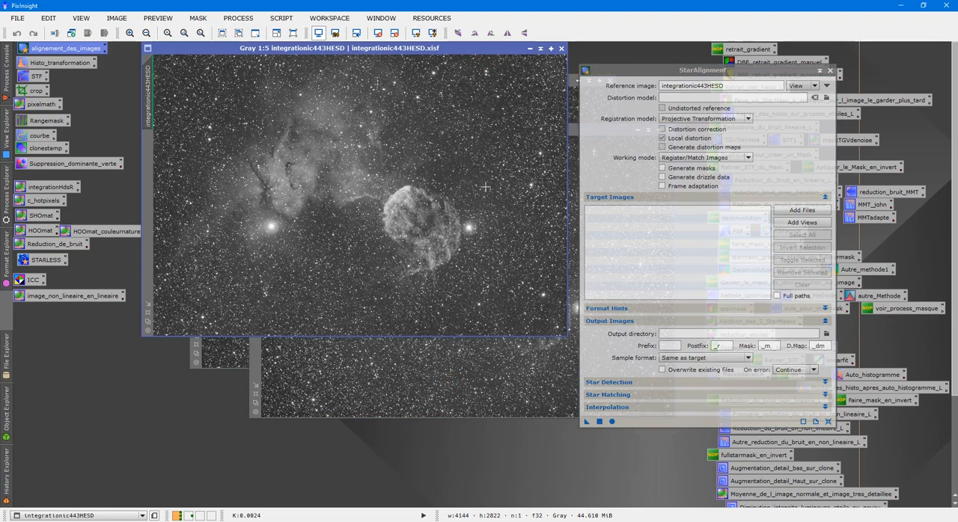
pyautogui.click(478, 351)
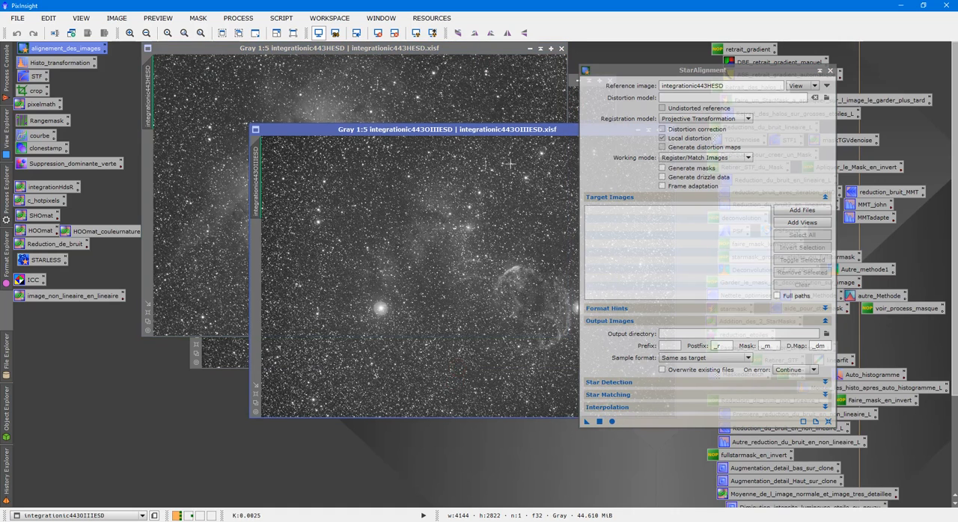
pyautogui.click(572, 98)
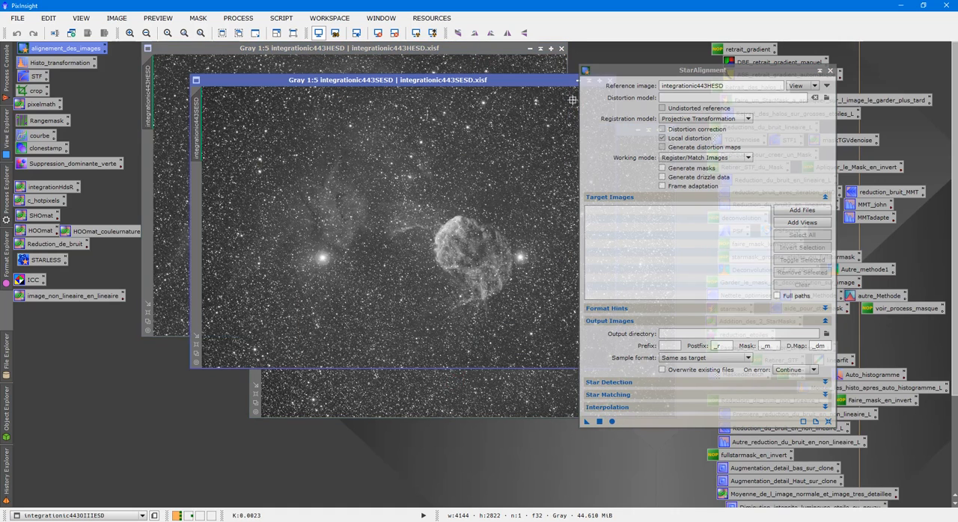
pyautogui.click(426, 397)
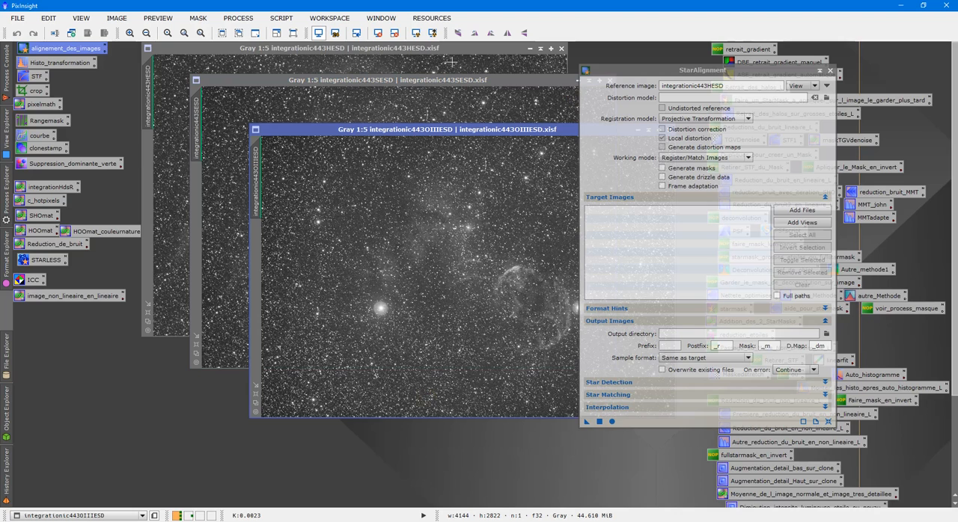
pyautogui.click(427, 49)
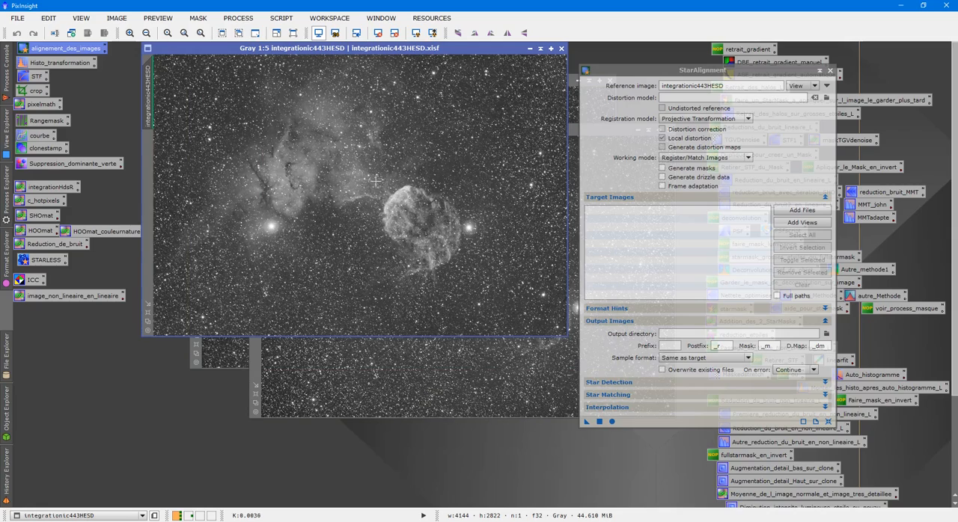
pyautogui.scroll(2, 379, 179)
pyautogui.scroll(-2, 380, 178)
pyautogui.scroll(1, 382, 176)
pyautogui.scroll(-1, 386, 172)
# - Align integrationic443OIIIESD to the reference with StarAlignment and close the original OIIIESD image
pyautogui.click(476, 398)
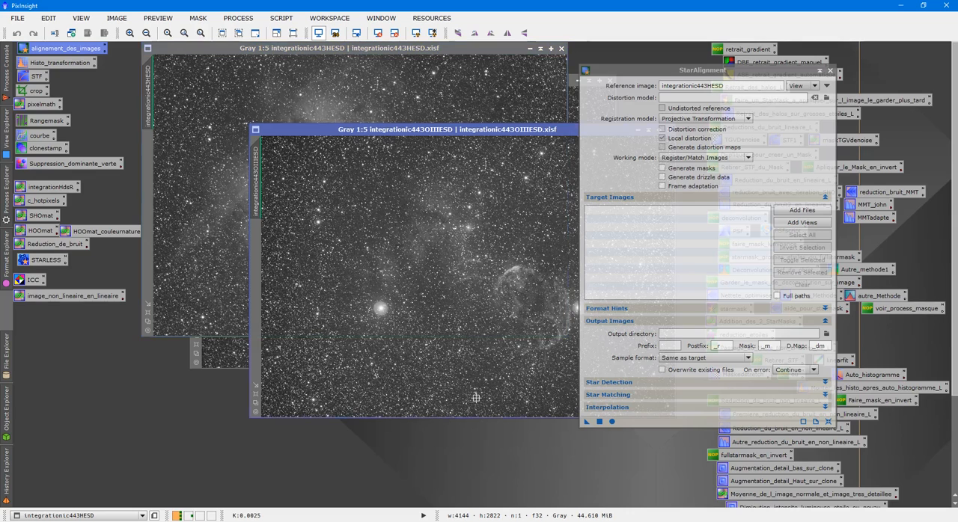
pyautogui.moveTo(587, 421); pyautogui.dragTo(498, 358)
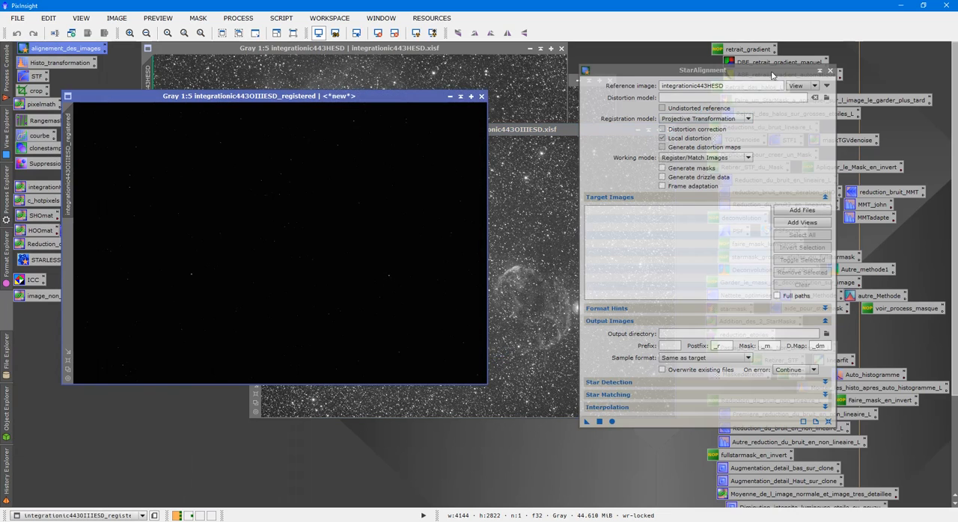
pyautogui.click(819, 72)
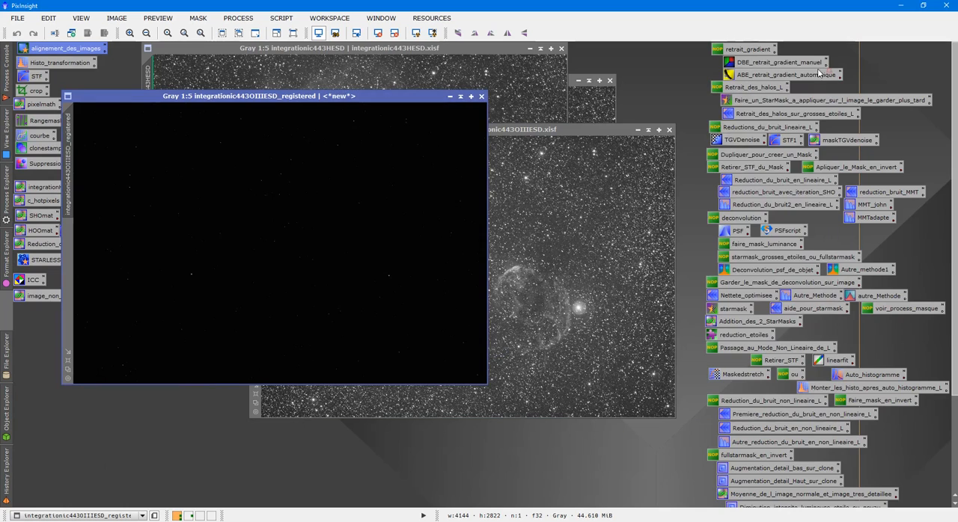
pyautogui.click(668, 131)
# - Align integrationic443SESD with StarAlignment using integrationic443HESD as reference, and close the process window
pyautogui.click(582, 148)
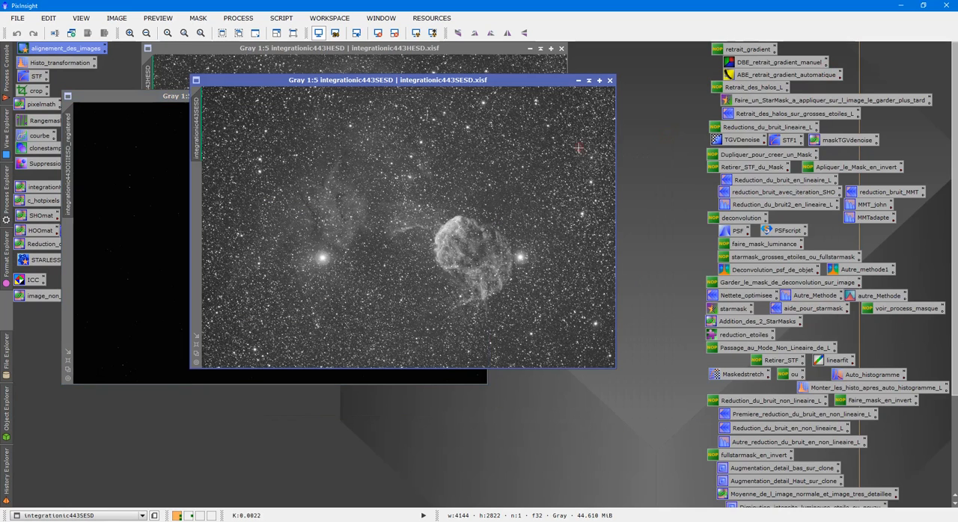
pyautogui.doubleClick(41, 50)
pyautogui.click(826, 85)
pyautogui.click(492, 250)
pyautogui.click(495, 270)
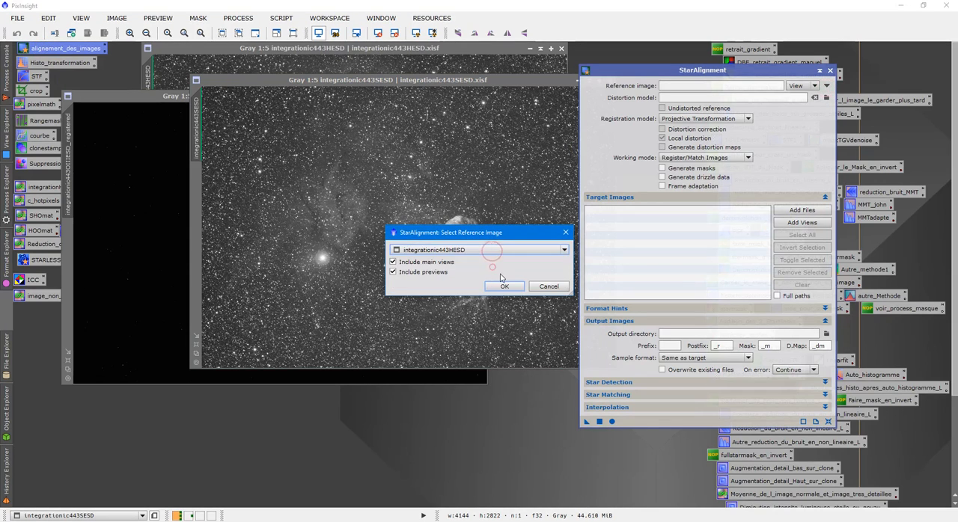
pyautogui.click(505, 286)
pyautogui.moveTo(587, 424); pyautogui.dragTo(500, 331)
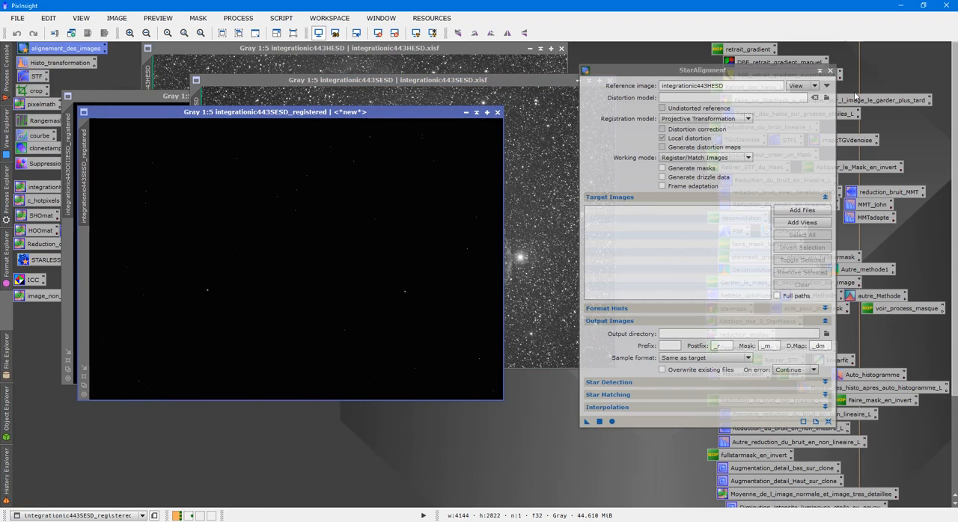
pyautogui.click(829, 70)
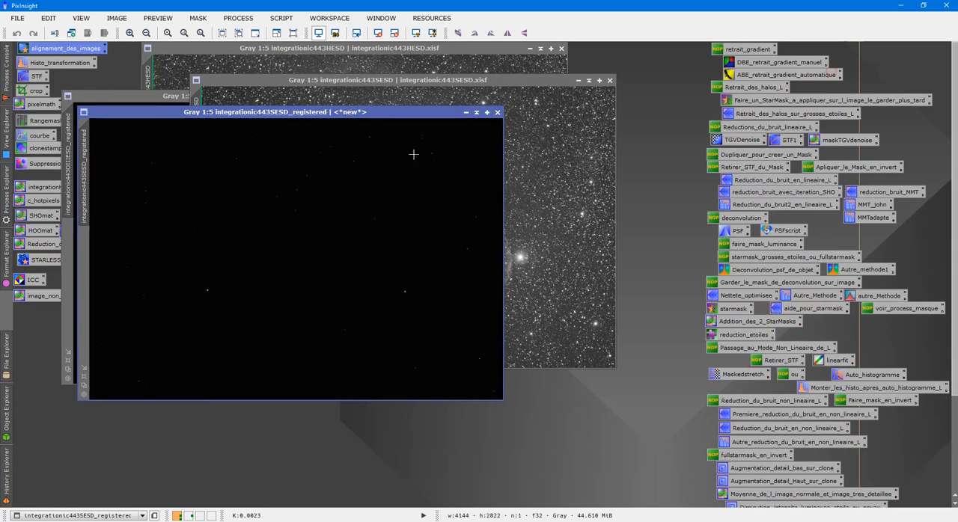
# - Auto-stretch the display of the registered SESD and OIIIESD images and close the original SESD image
pyautogui.click(416, 33)
pyautogui.click(610, 80)
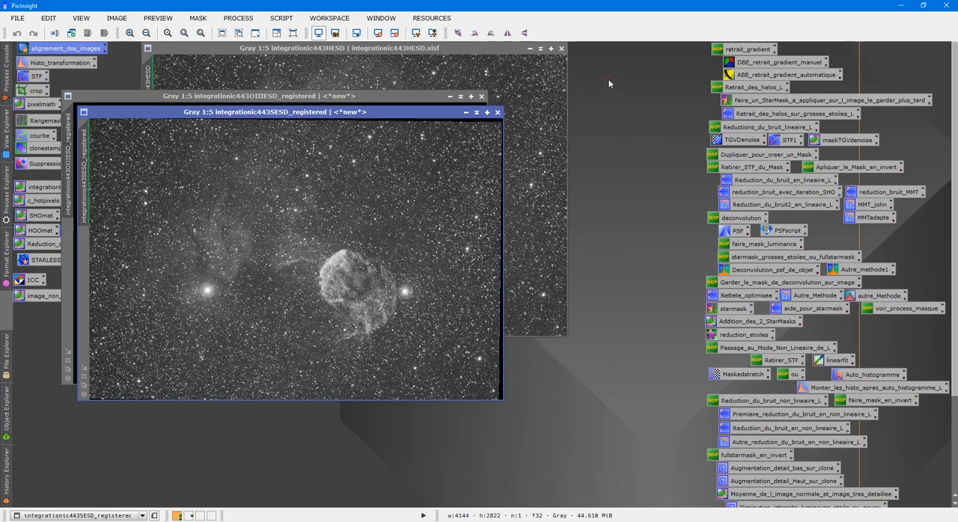
pyautogui.moveTo(350, 95); pyautogui.dragTo(475, 161)
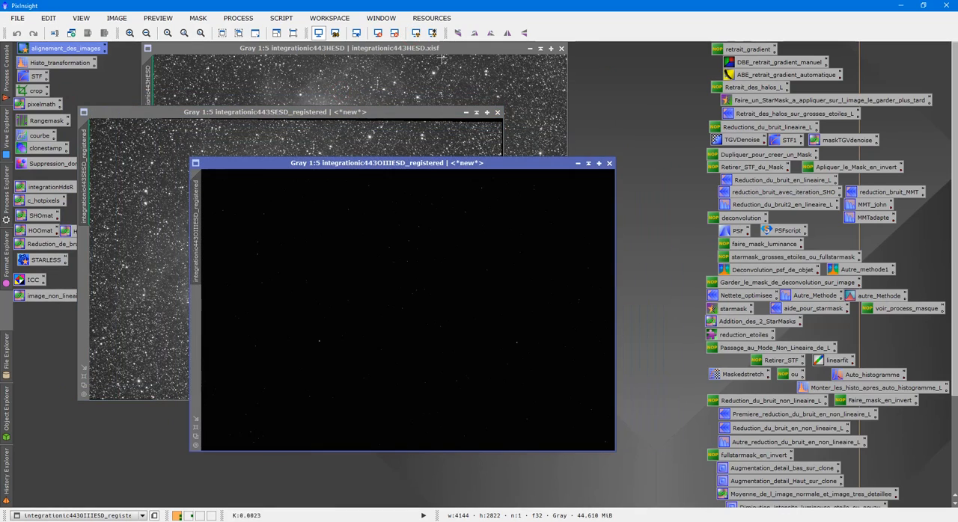
pyautogui.click(416, 33)
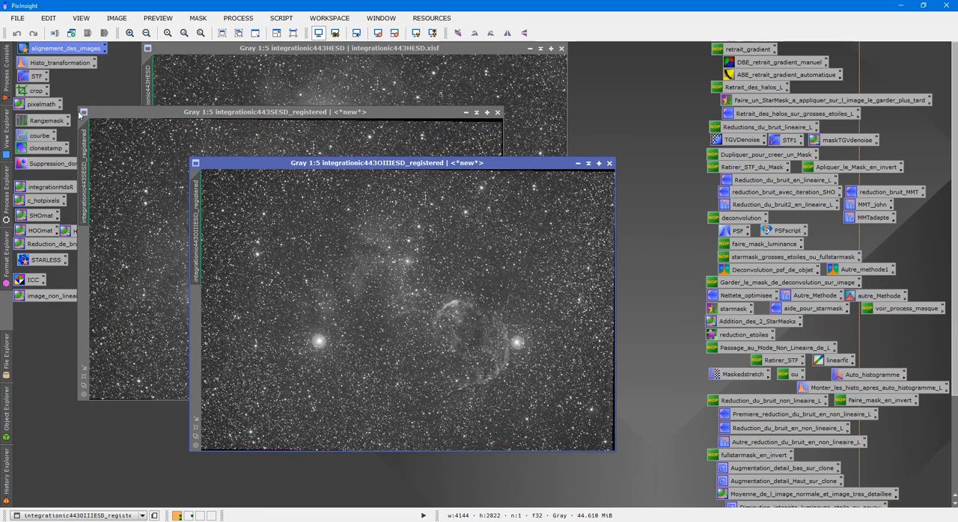
pyautogui.doubleClick(35, 90)
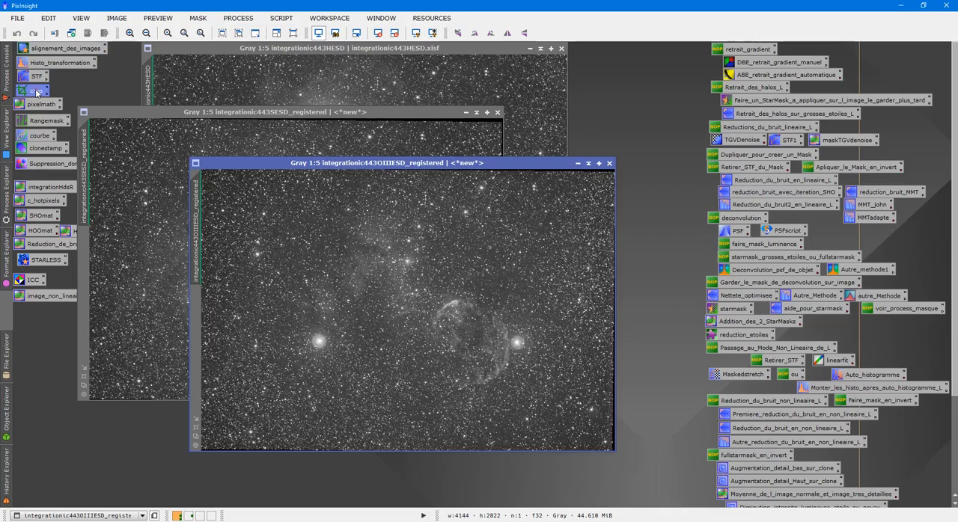
pyautogui.moveTo(512, 162); pyautogui.dragTo(608, 217)
pyautogui.click(896, 98)
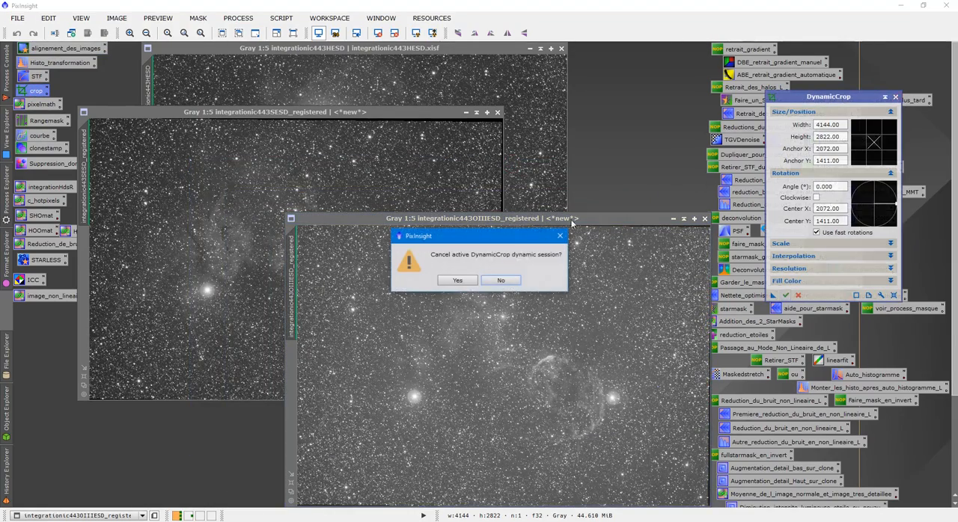
pyautogui.click(459, 282)
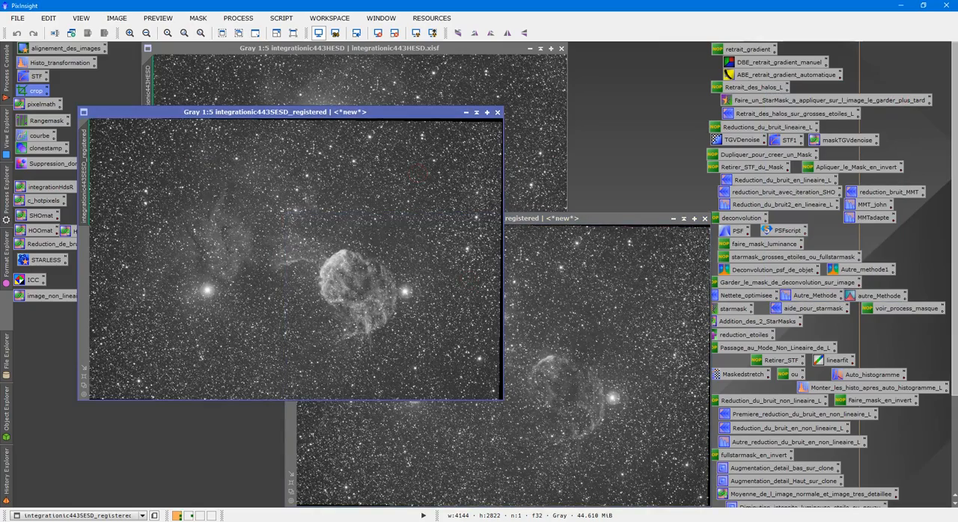
# - Reposition the registered OIIIESD and SESD image windows so that both and the HESD image are accessible
pyautogui.moveTo(621, 218); pyautogui.dragTo(761, 130)
pyautogui.click(389, 188)
pyautogui.moveTo(384, 114); pyautogui.dragTo(425, 159)
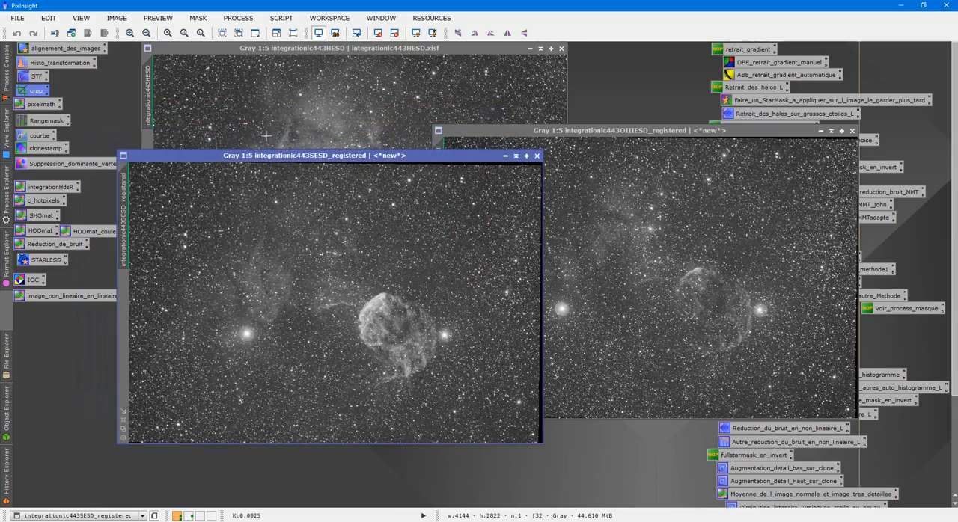
# - Define a DynamicCrop area of about 4064 x 2727 pixels on integrationic443SESD_registered, excluding the black borders on all sides
pyautogui.doubleClick(31, 94)
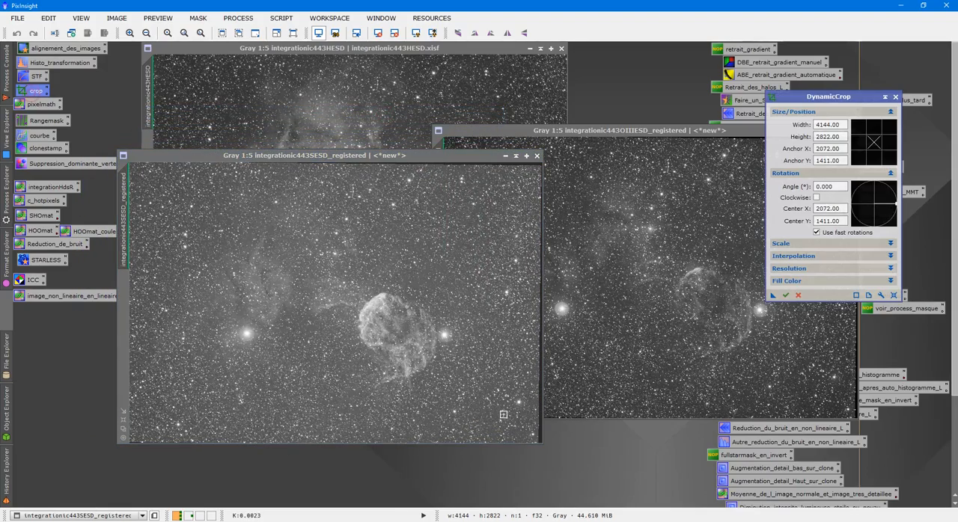
pyautogui.click(542, 444)
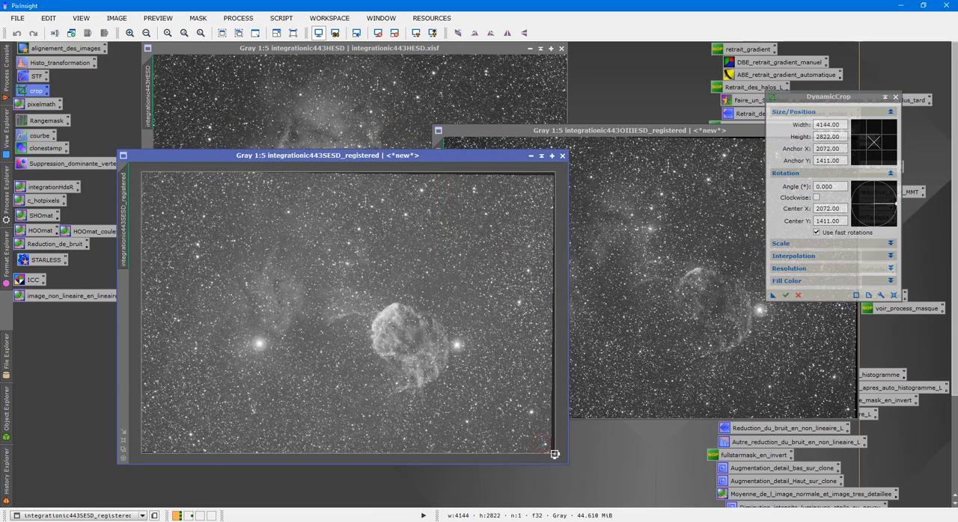
pyautogui.moveTo(554, 454); pyautogui.dragTo(546, 454)
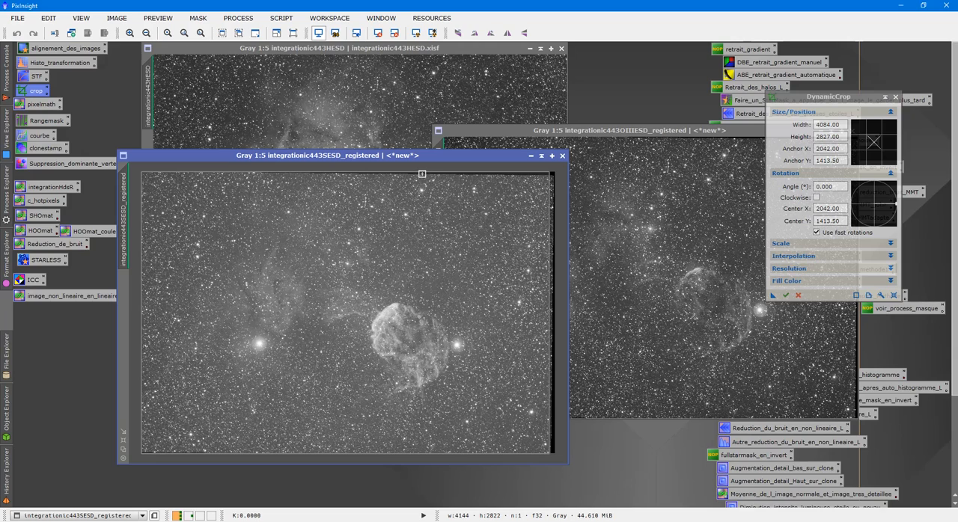
pyautogui.moveTo(422, 173); pyautogui.dragTo(427, 178)
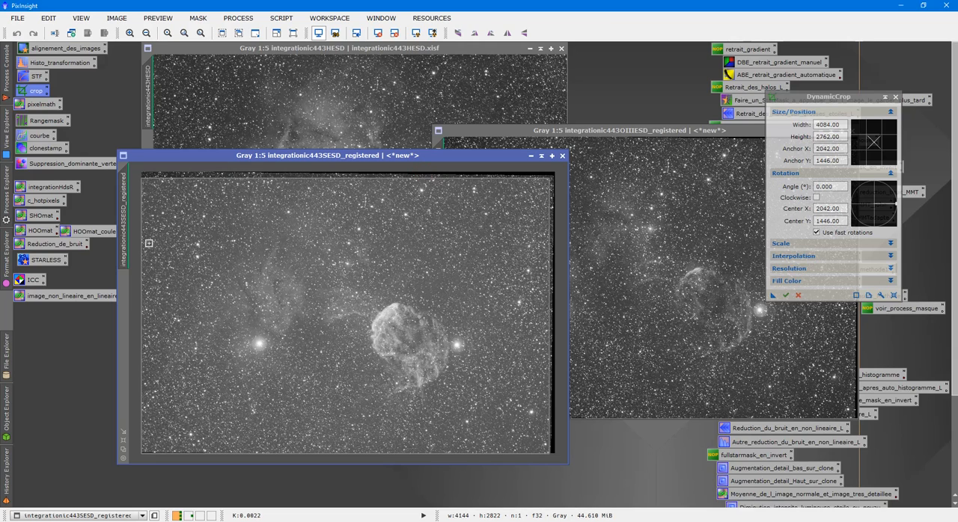
pyautogui.moveTo(141, 234); pyautogui.dragTo(145, 236)
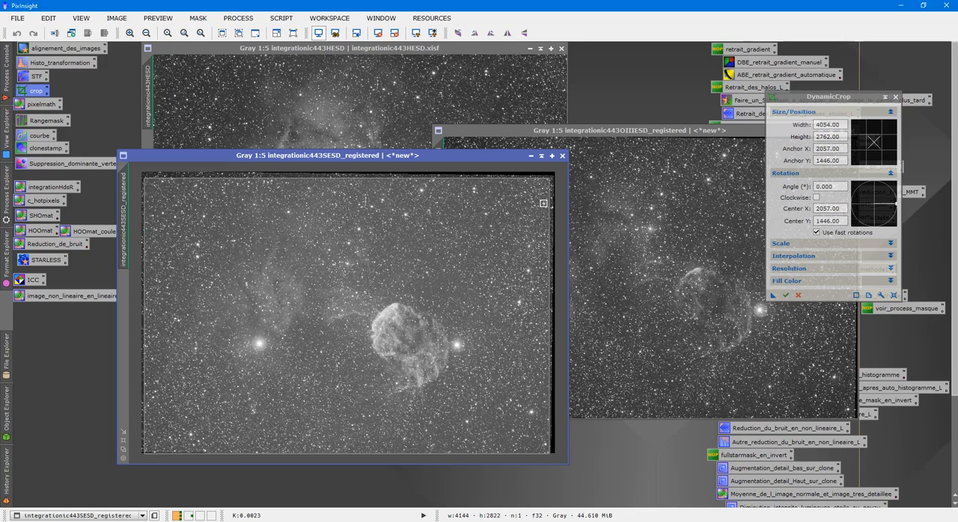
pyautogui.moveTo(549, 207); pyautogui.dragTo(550, 207)
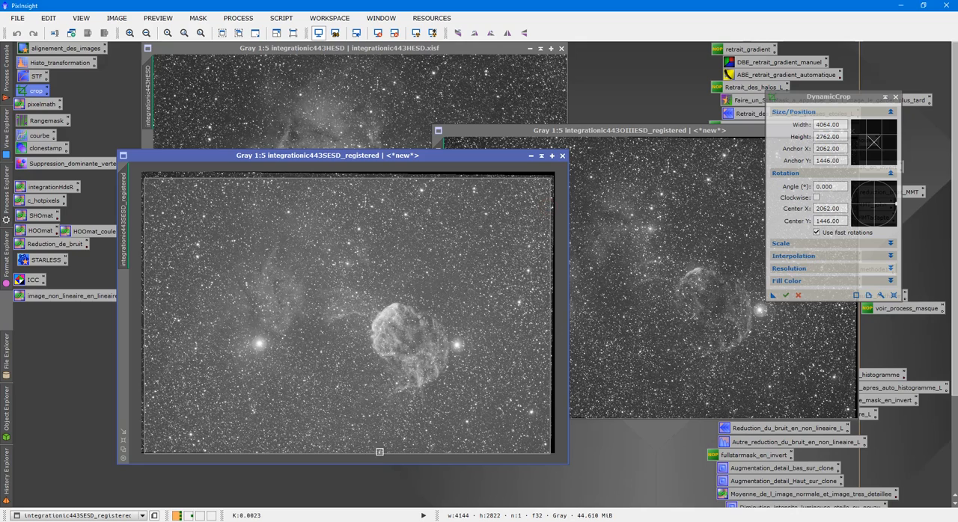
pyautogui.moveTo(377, 454); pyautogui.dragTo(378, 452)
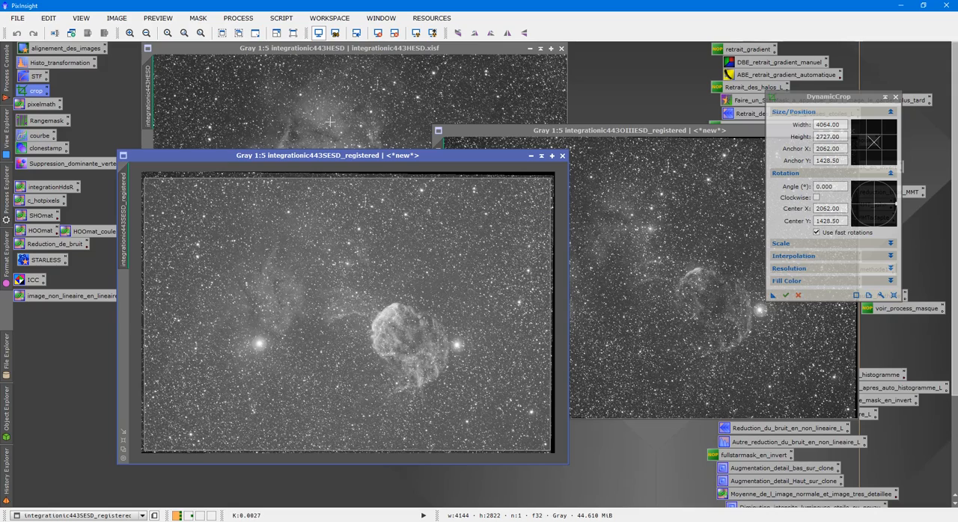
# - Move the registered SESD and OIIIESD windows apart and apply the defined crop to integrationic443OIIIESD_registered
pyautogui.moveTo(321, 158); pyautogui.dragTo(231, 195)
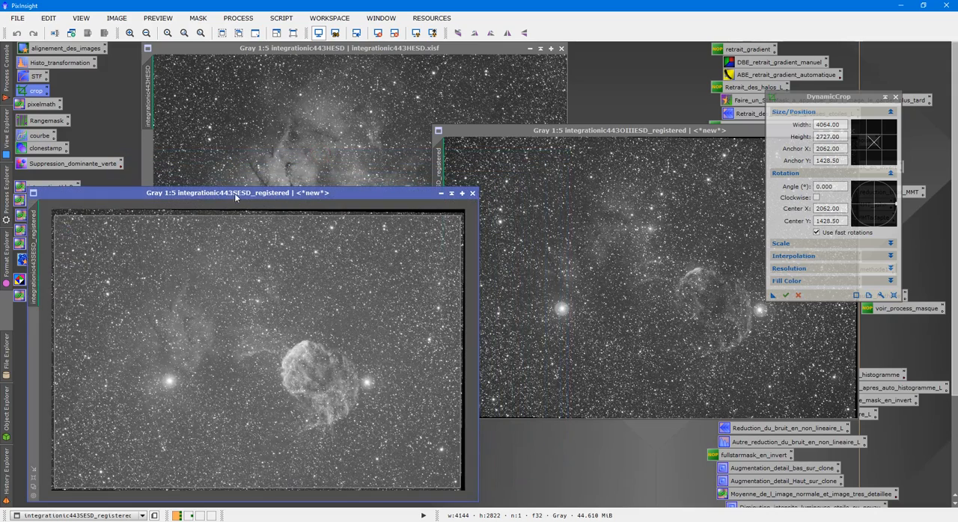
pyautogui.moveTo(584, 133); pyautogui.dragTo(442, 114)
pyautogui.moveTo(772, 299); pyautogui.dragTo(625, 287)
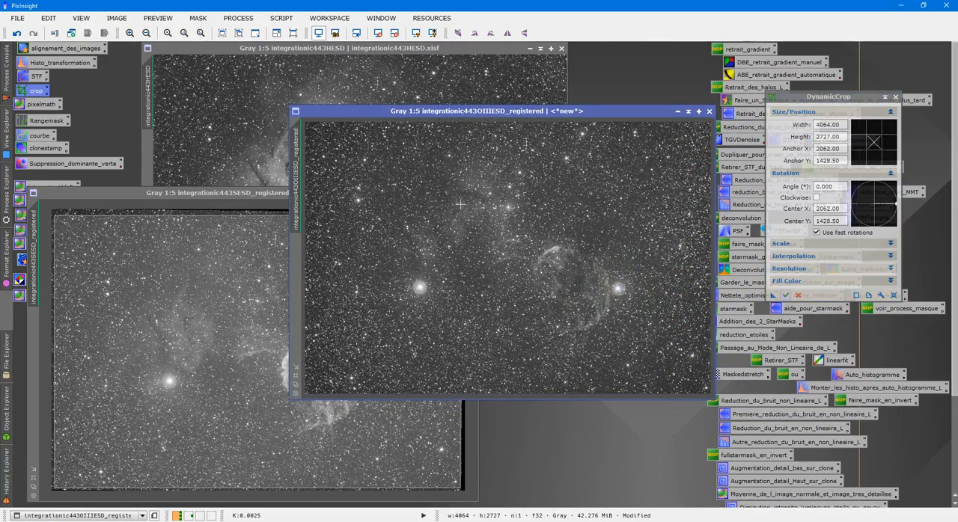
# - Examine the edges and corners of the cropped OIIIESD image at high magnification for leftover black borders
pyautogui.scroll(6, 512, 190)
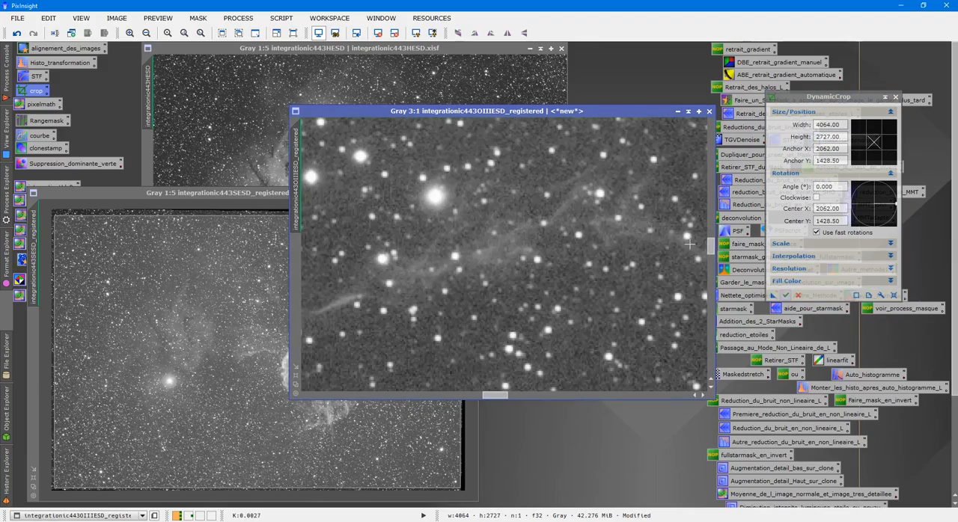
pyautogui.moveTo(712, 246); pyautogui.dragTo(683, 121)
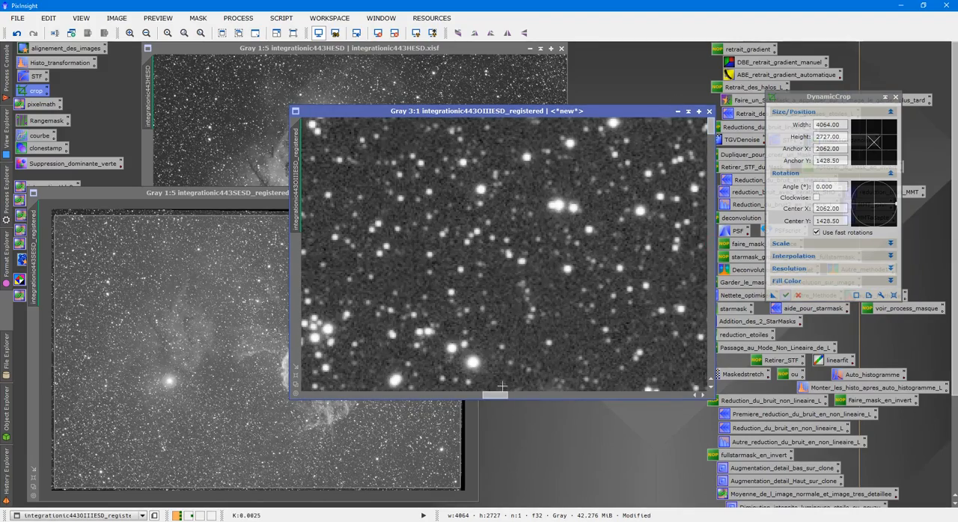
pyautogui.moveTo(502, 396); pyautogui.dragTo(275, 422)
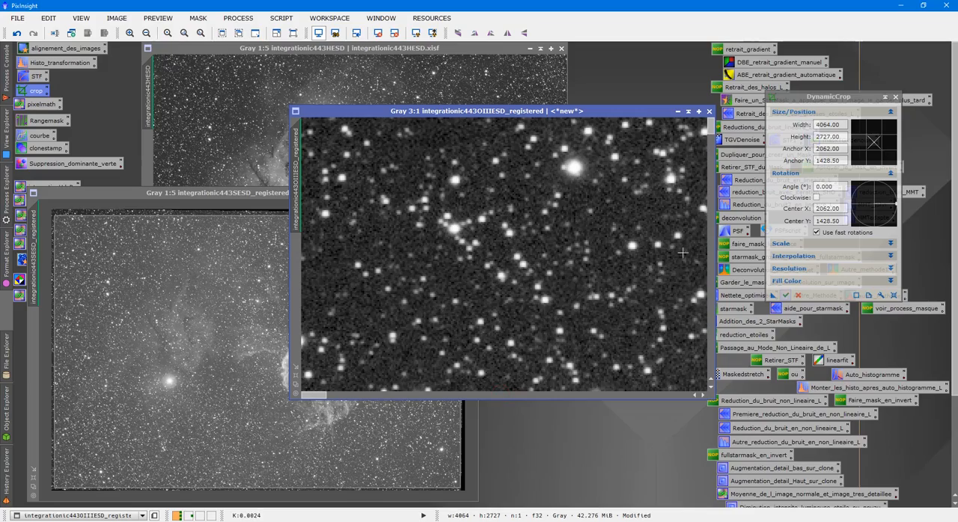
pyautogui.moveTo(708, 132); pyautogui.dragTo(710, 430)
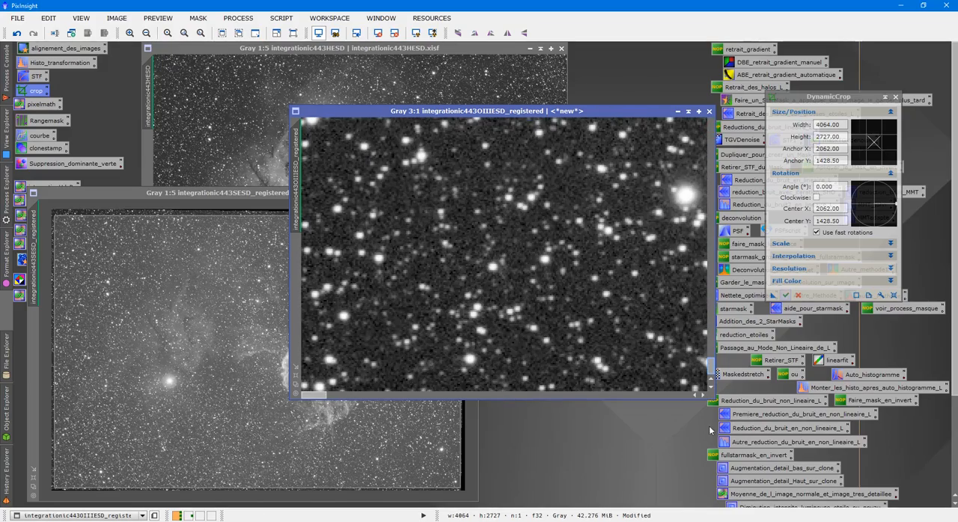
pyautogui.moveTo(314, 398); pyautogui.dragTo(720, 429)
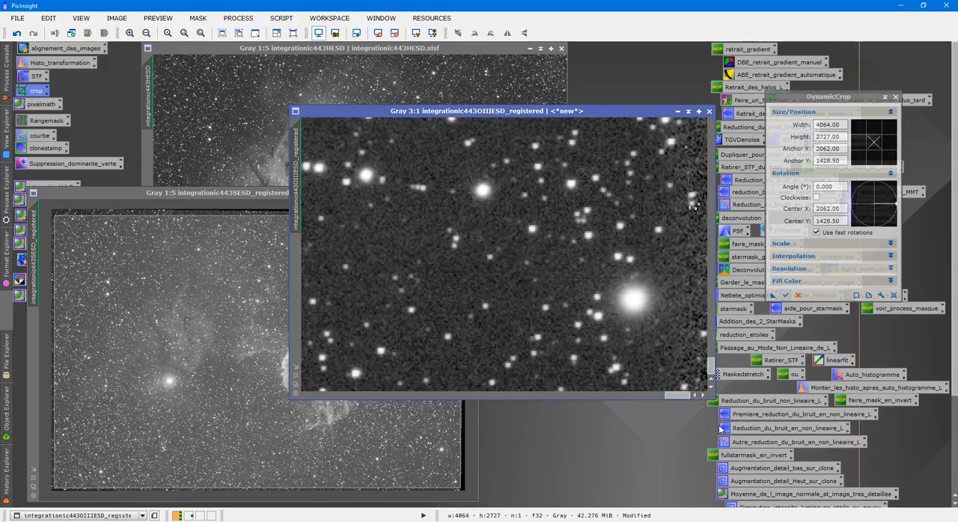
pyautogui.moveTo(710, 368); pyautogui.dragTo(714, 311)
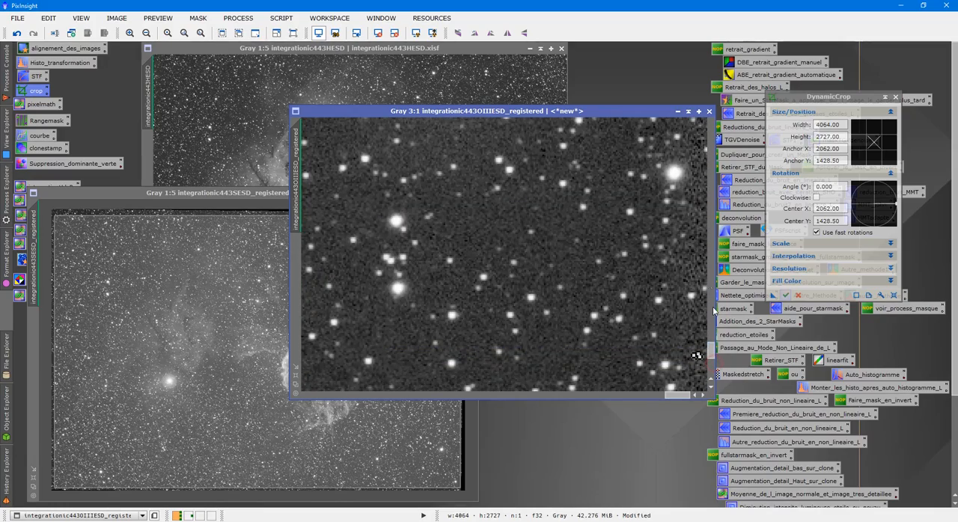
pyautogui.moveTo(709, 352); pyautogui.dragTo(735, 111)
pyautogui.scroll(-8, 666, 230)
pyautogui.scroll(2, 665, 238)
pyautogui.scroll(-1, 664, 240)
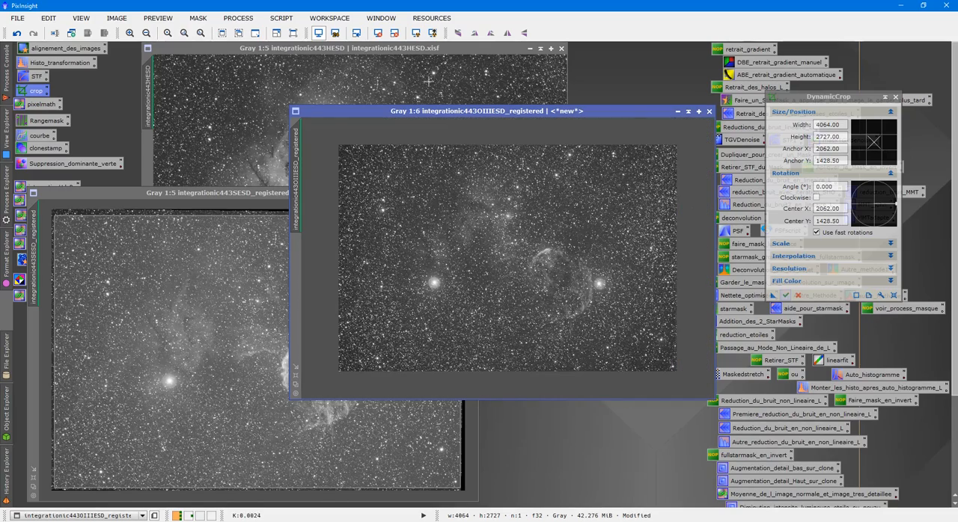
# - Apply the same crop to integrationic443HESD and integrationic443SESD_registered, and close DynamicCrop
pyautogui.click(246, 183)
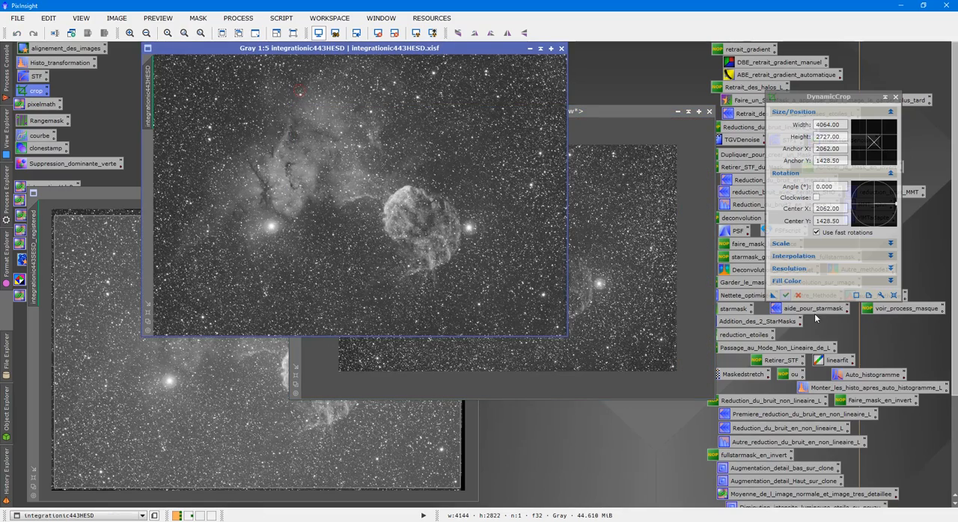
pyautogui.click(773, 296)
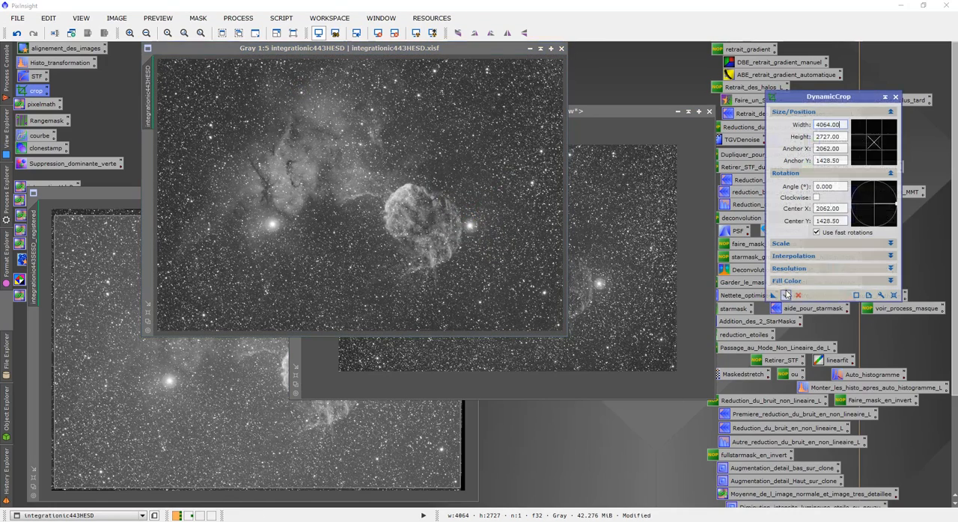
pyautogui.moveTo(774, 296); pyautogui.dragTo(473, 307)
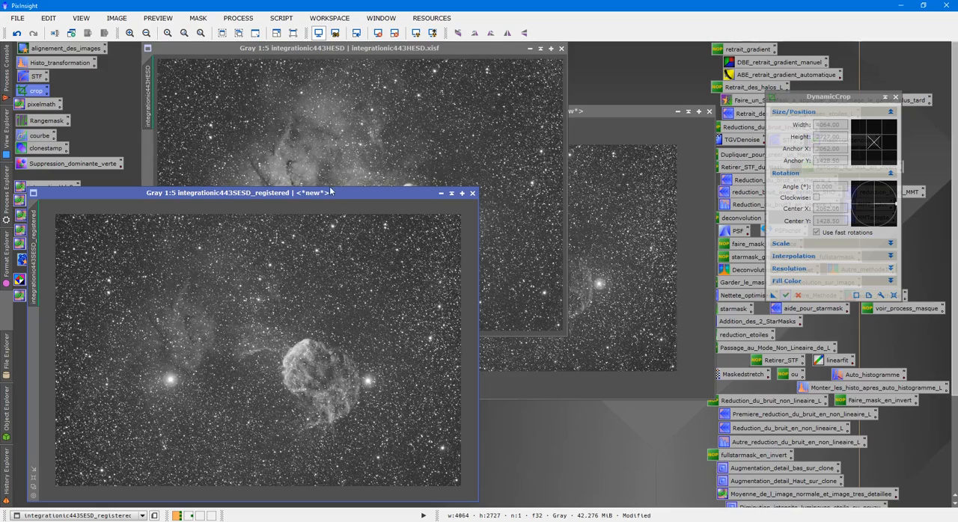
pyautogui.moveTo(312, 193); pyautogui.dragTo(508, 170)
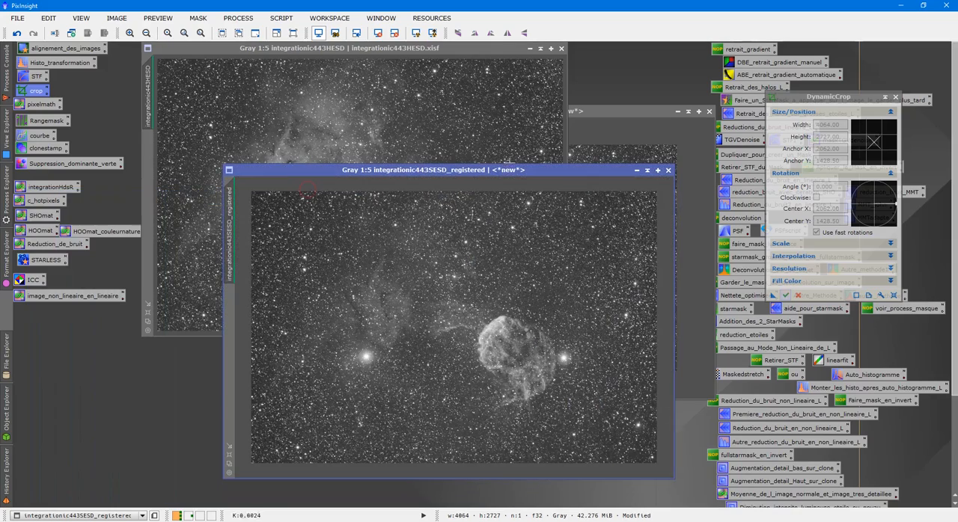
pyautogui.click(896, 96)
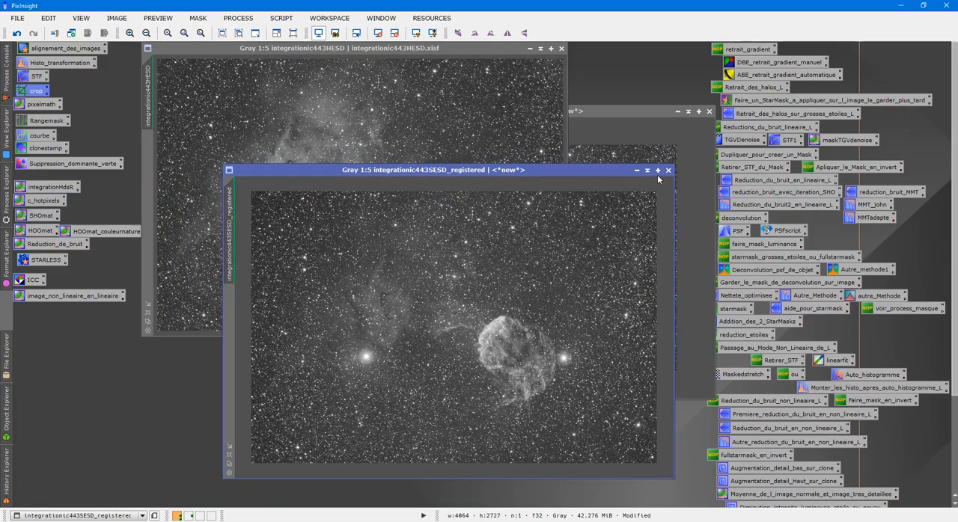
# - Apply LinearFit to integrationic443SESD_registered with integrationic443HESD as reference, and auto-stretch its display again
pyautogui.doubleClick(840, 364)
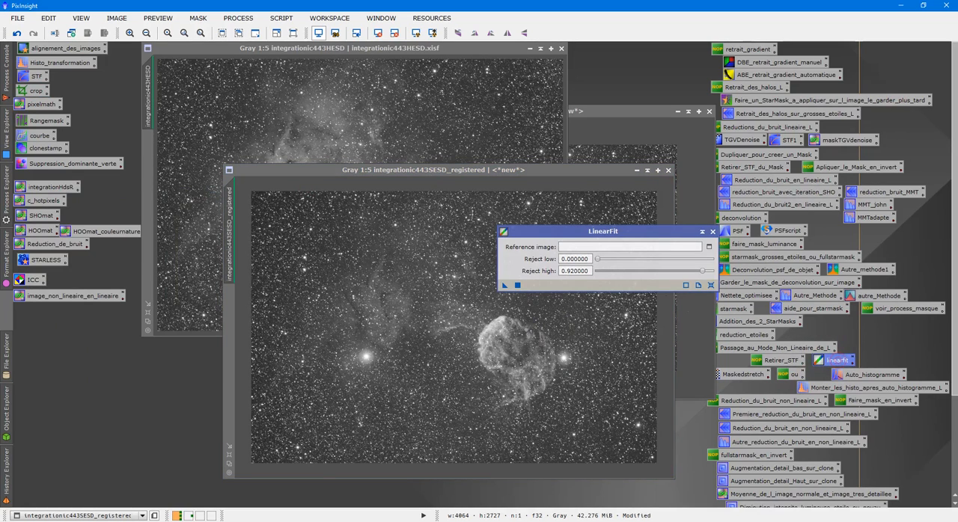
pyautogui.click(709, 247)
pyautogui.click(498, 250)
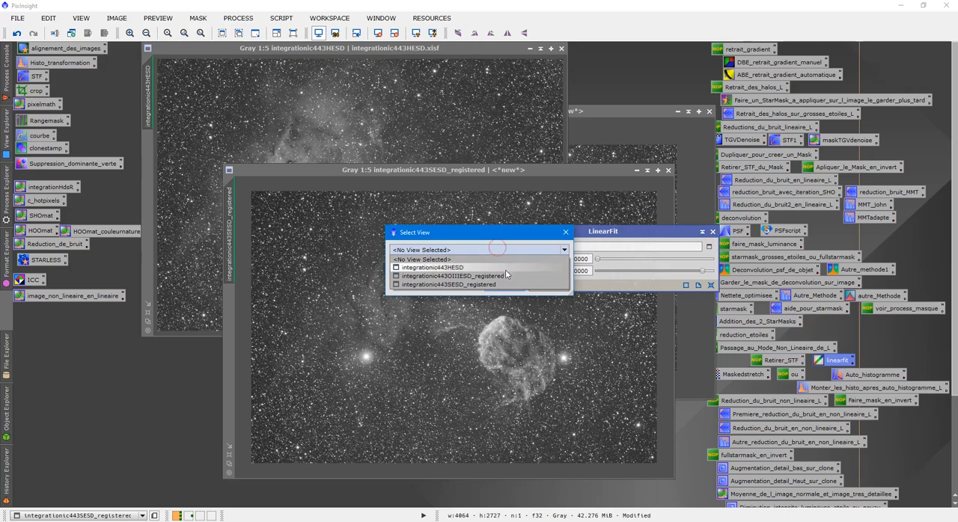
pyautogui.click(457, 268)
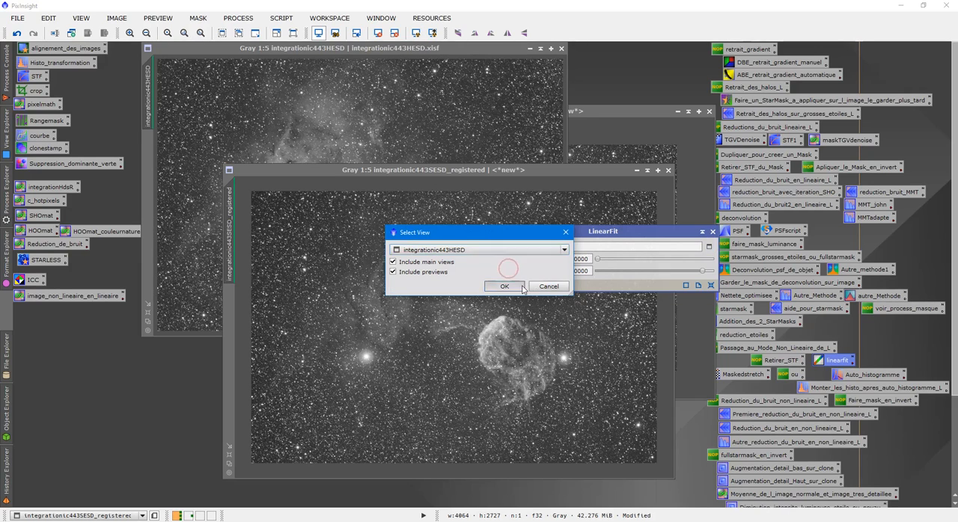
pyautogui.click(493, 283)
pyautogui.moveTo(505, 286); pyautogui.dragTo(450, 315)
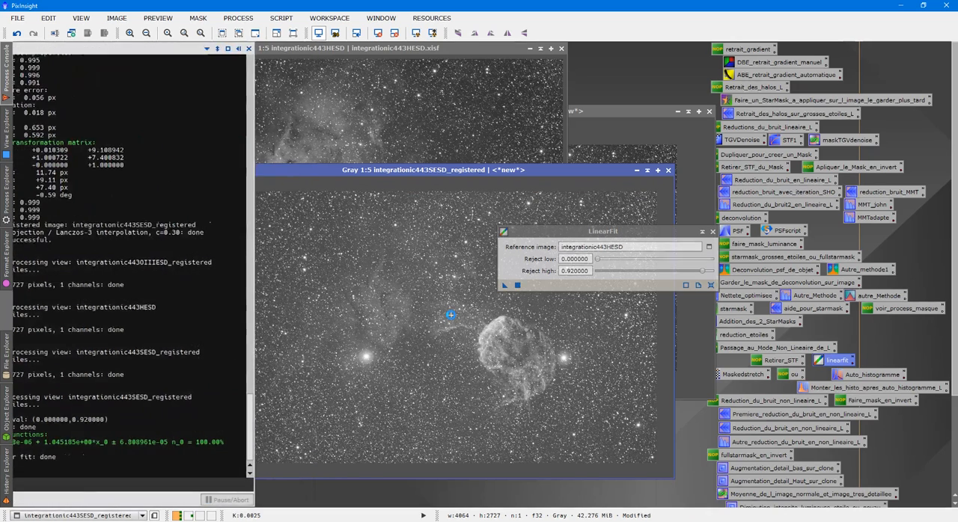
pyautogui.click(417, 33)
# - Apply the same LinearFit to integrationic443OIIIESD_registered, auto-stretch its display again, and close the process window
pyautogui.moveTo(399, 172); pyautogui.dragTo(263, 166)
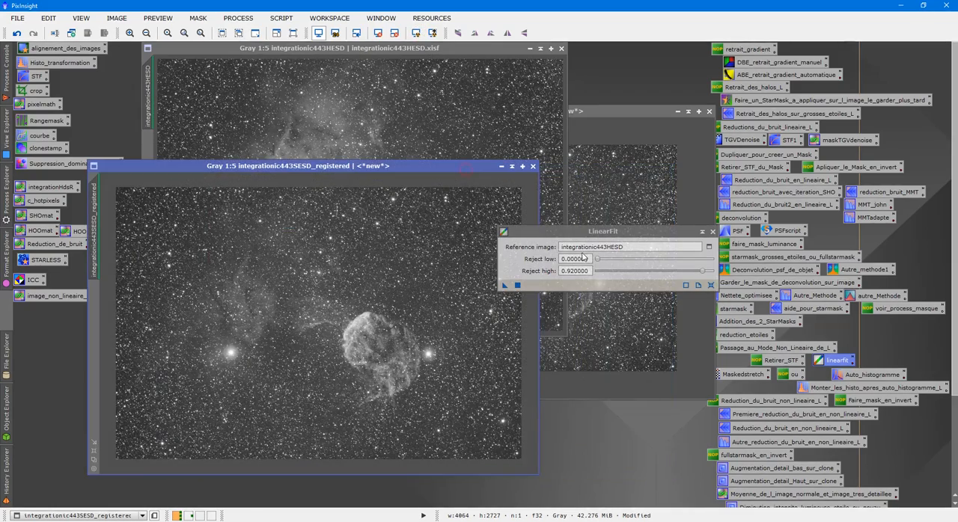
pyautogui.moveTo(596, 238); pyautogui.dragTo(804, 223)
pyautogui.click(618, 110)
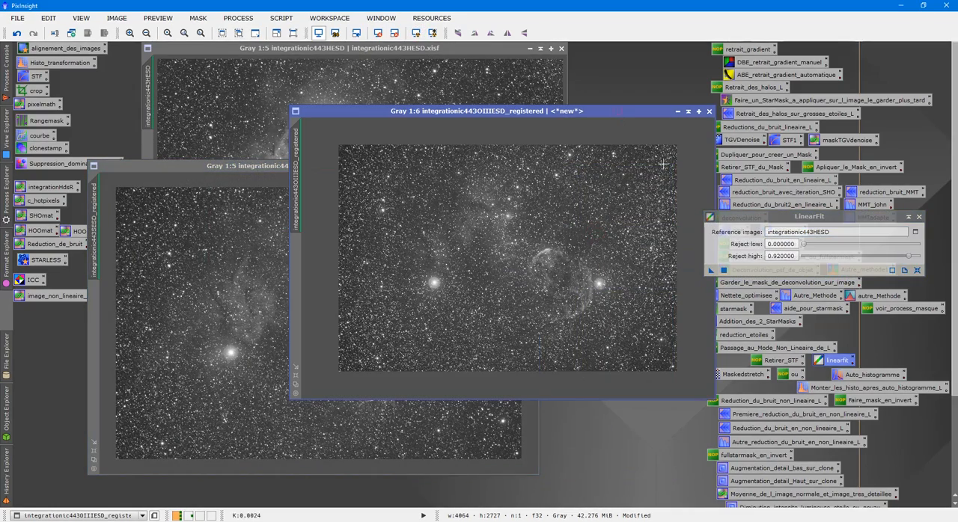
pyautogui.moveTo(711, 270); pyautogui.dragTo(515, 245)
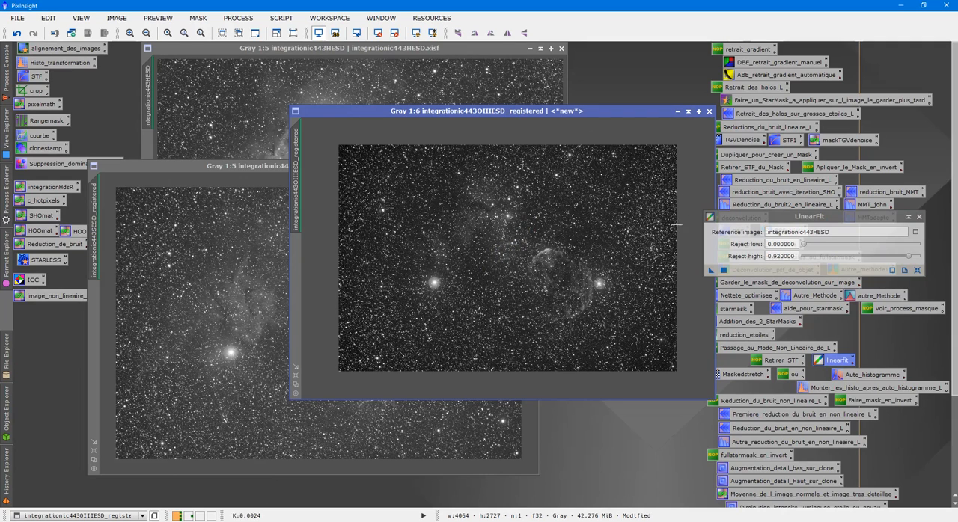
pyautogui.click(416, 33)
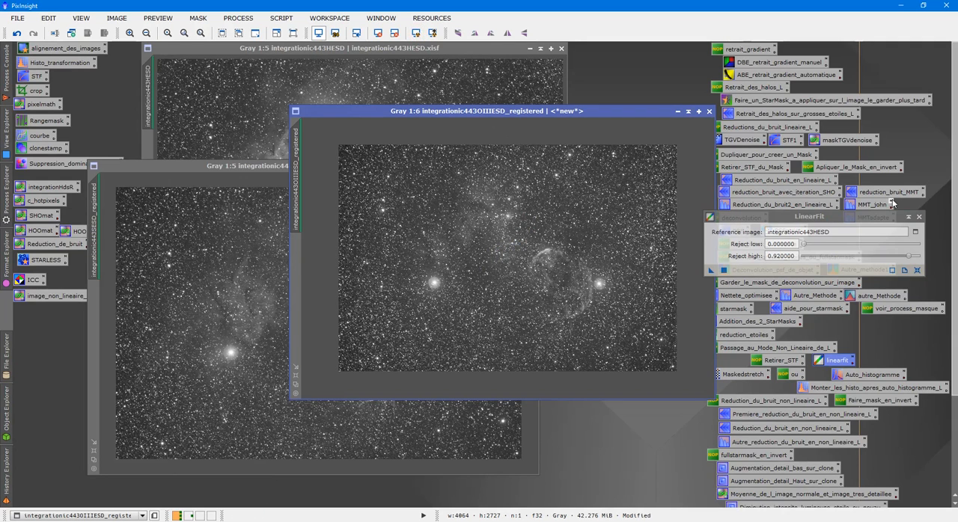
pyautogui.click(919, 217)
# - Rename the identifier of the integrationic443OIIIESD_registered image to O
pyautogui.rightClick(425, 255)
pyautogui.click(479, 293)
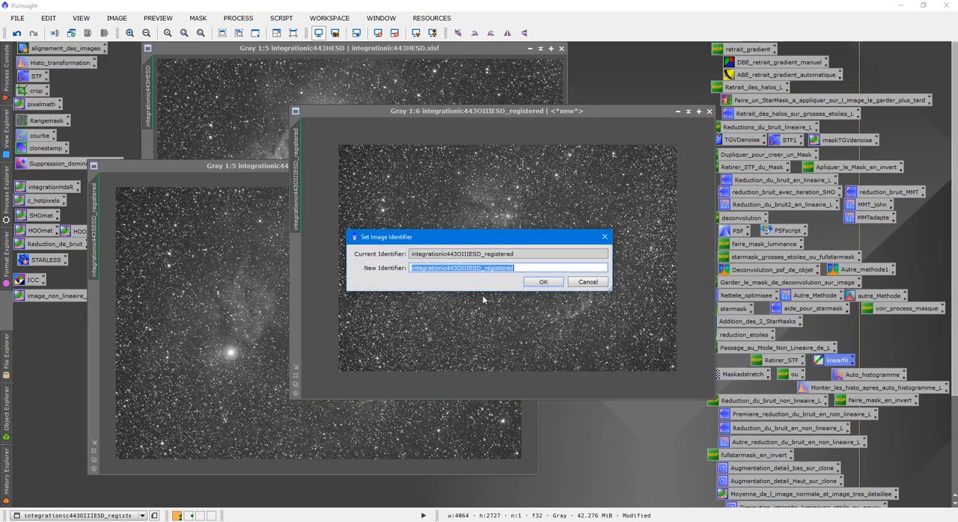
pyautogui.write('O')
pyautogui.click(543, 282)
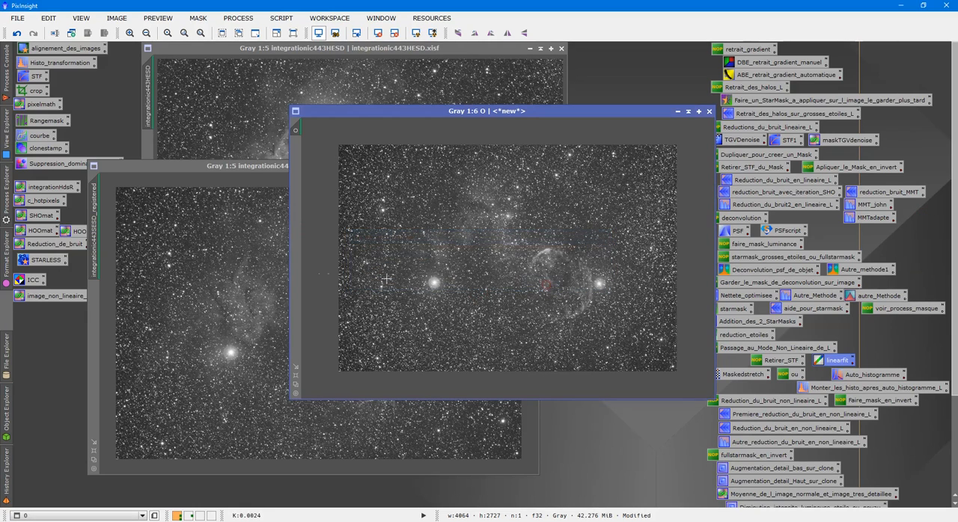
# - Rename the identifier of the integrationic443SESD_registered image to S
pyautogui.click(161, 253)
pyautogui.rightClick(194, 252)
pyautogui.click(238, 293)
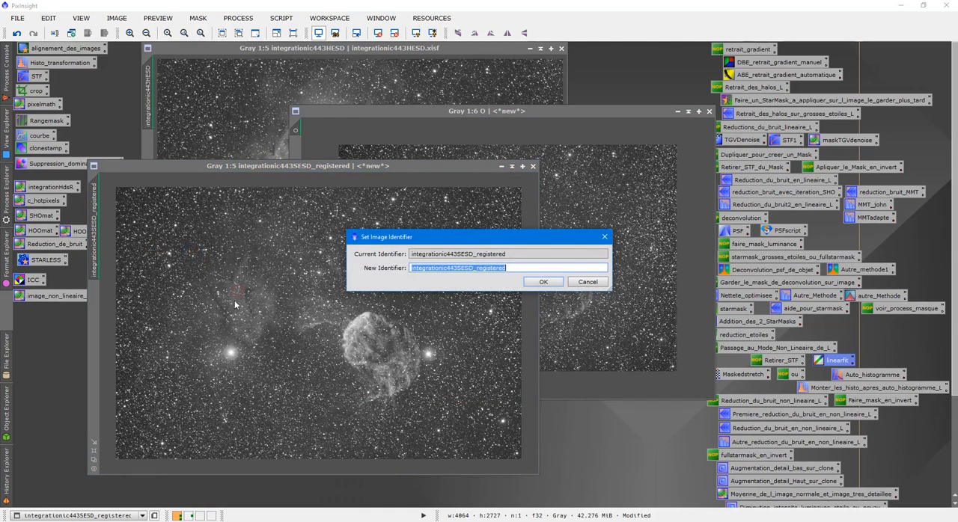
pyautogui.write('S')
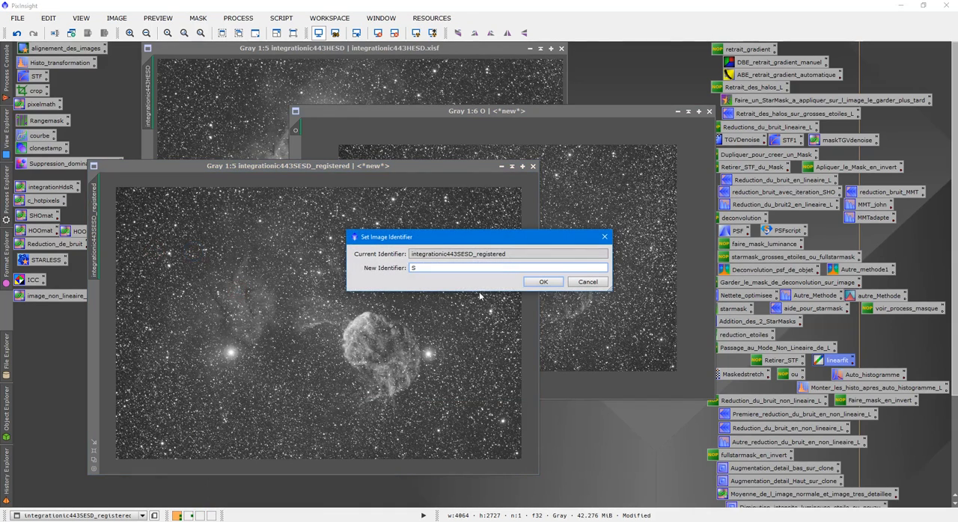
pyautogui.click(543, 282)
# - Rename the identifier of the integrationic443HESD image to H
pyautogui.rightClick(529, 278)
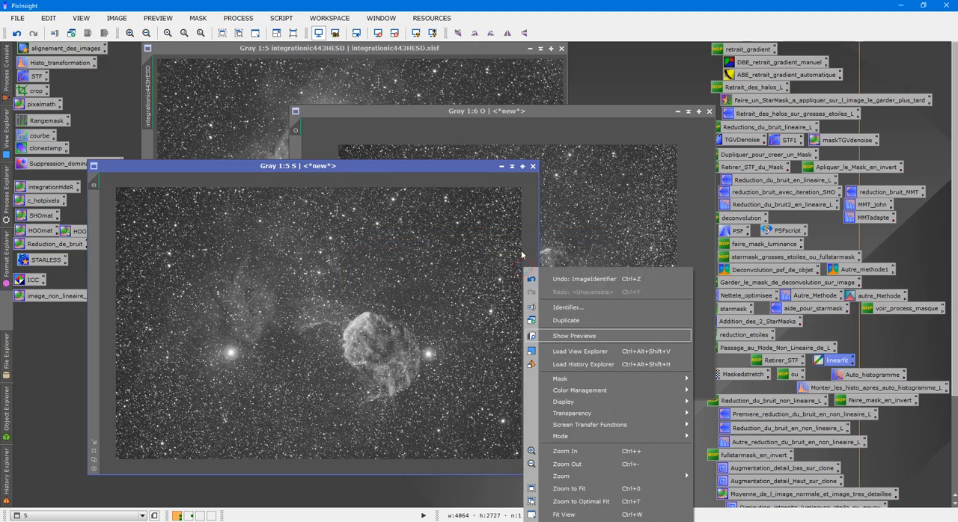
pyautogui.click(249, 104)
pyautogui.rightClick(249, 103)
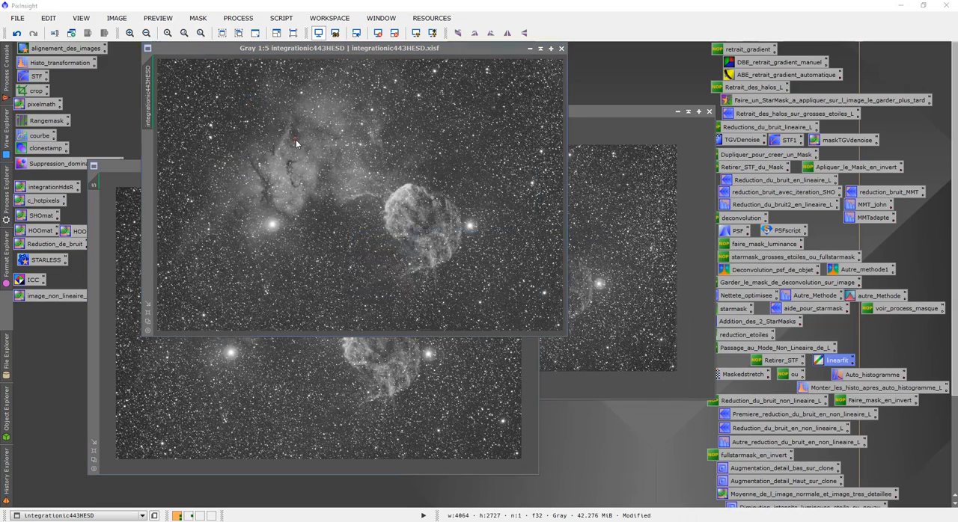
pyautogui.click(299, 144)
pyautogui.write('H')
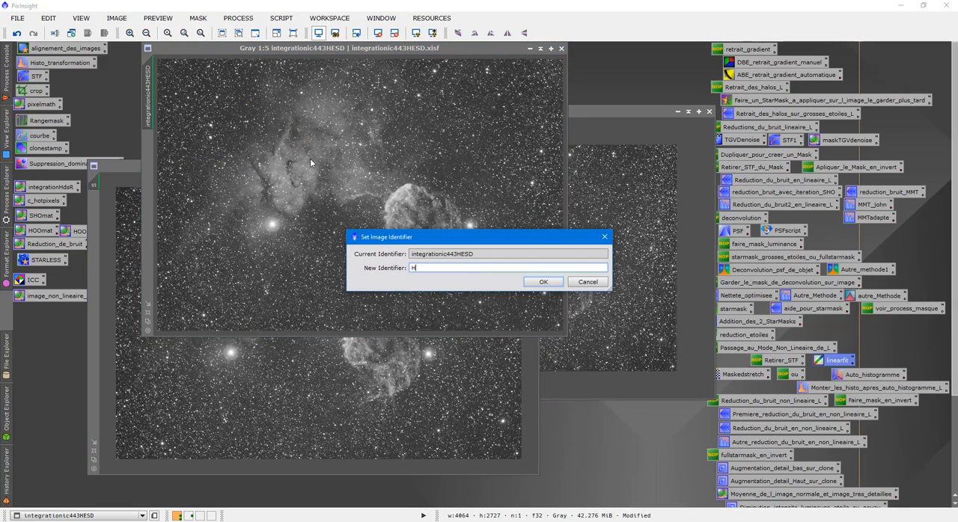
pyautogui.press('Return')
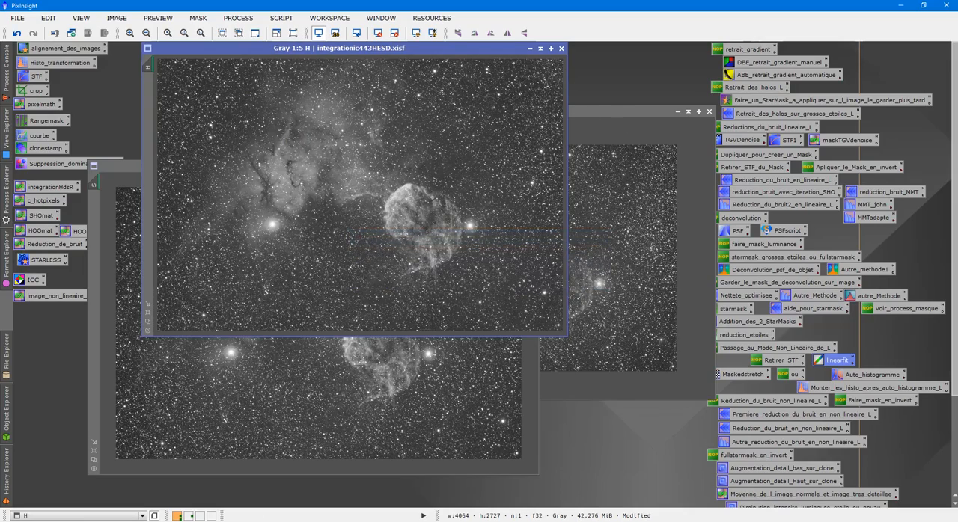
# - Fit the H, S and O image windows to their images and arrange them as a cascade
pyautogui.click(147, 323)
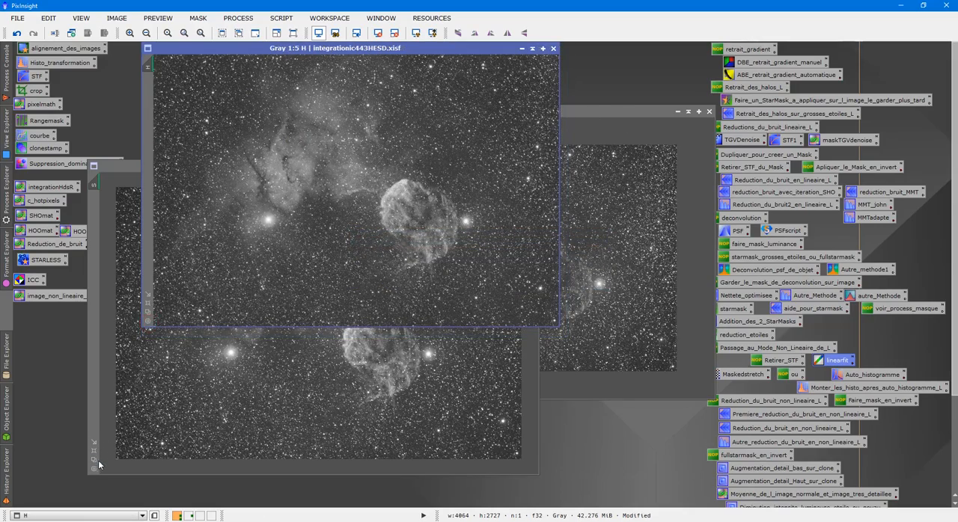
pyautogui.click(94, 460)
pyautogui.click(635, 326)
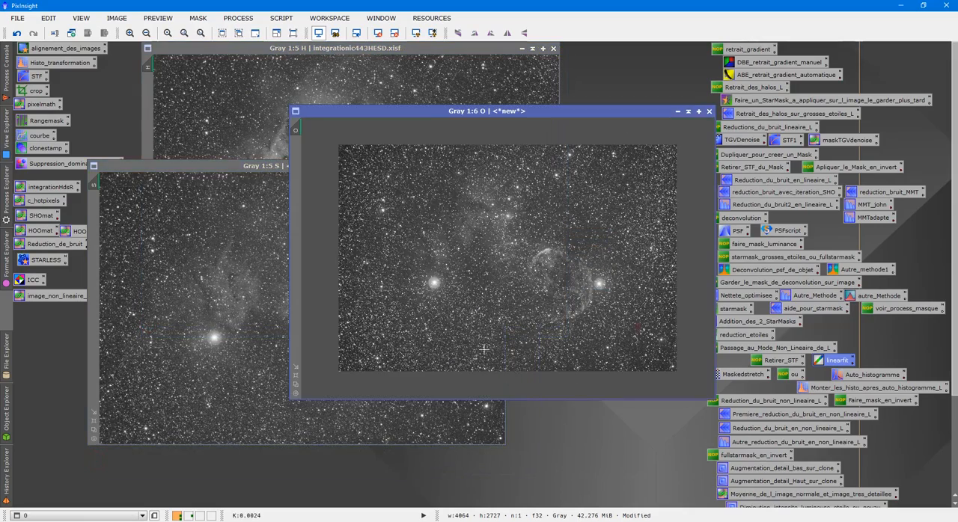
pyautogui.click(298, 388)
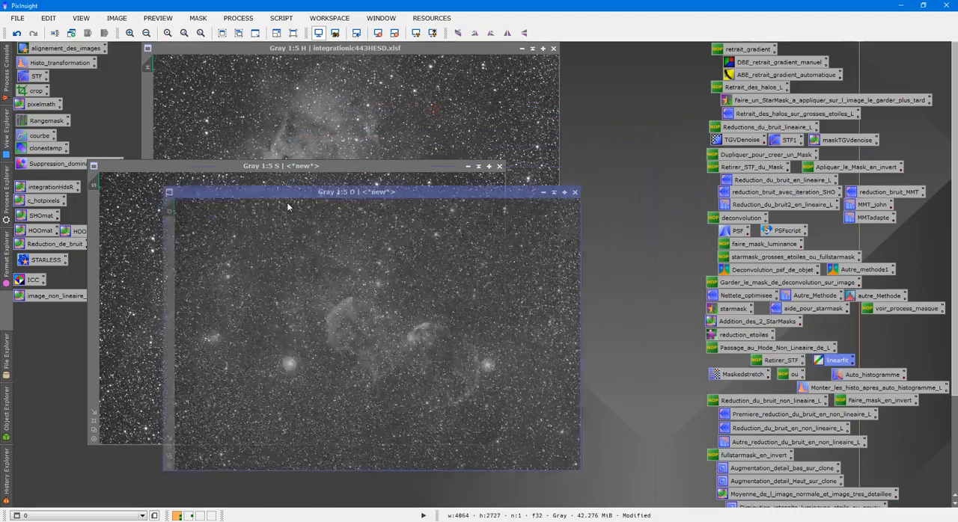
pyautogui.moveTo(287, 165); pyautogui.dragTo(382, 75)
pyautogui.click(364, 361)
pyautogui.moveTo(384, 208); pyautogui.dragTo(477, 111)
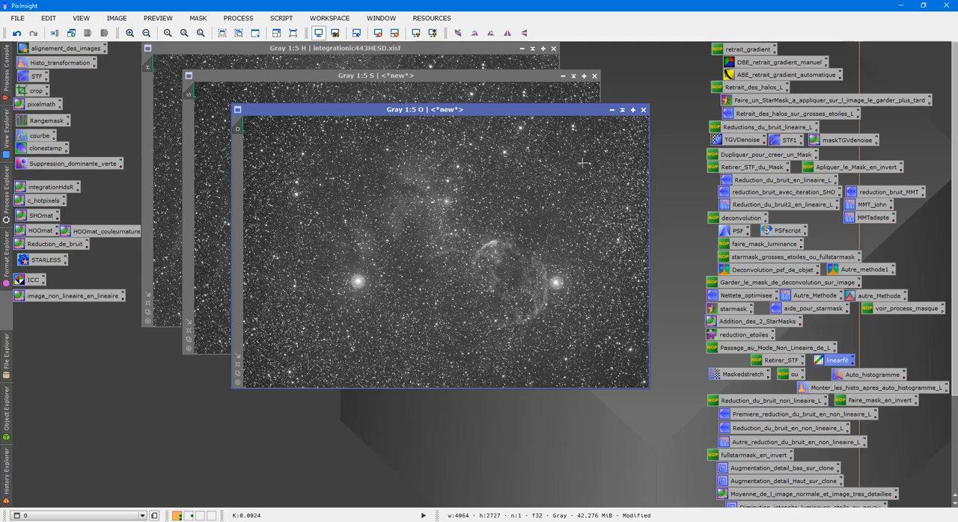
# - Compare the H, S and O images by bringing each one forward, and shift the O window slightly away from S
pyautogui.click(763, 63)
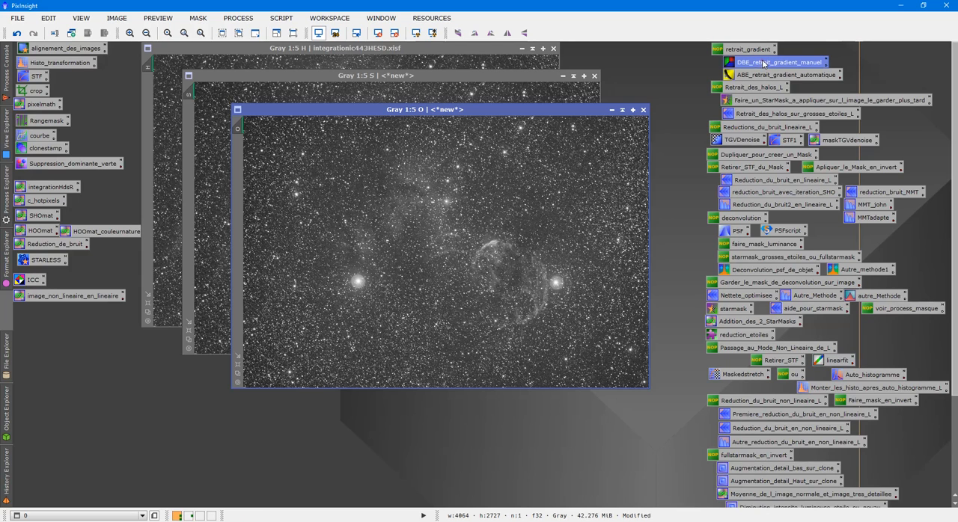
pyautogui.click(427, 49)
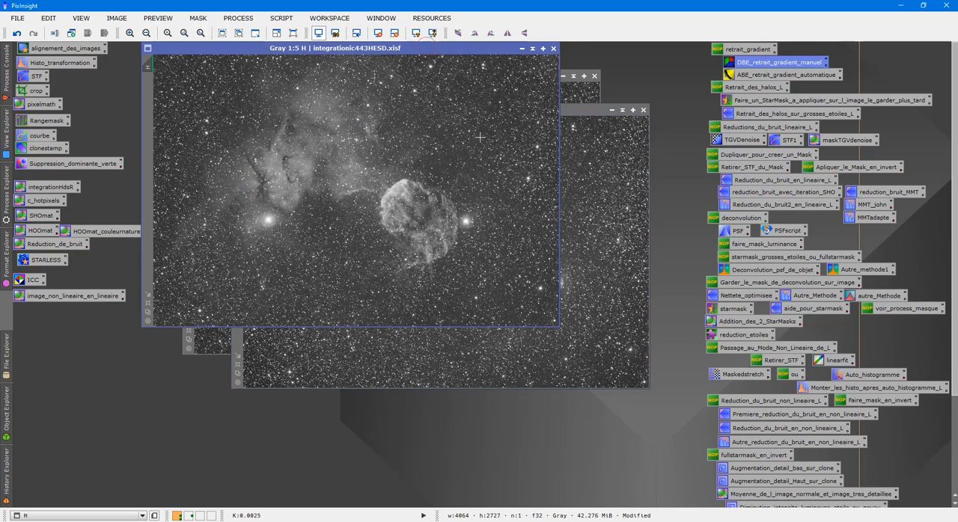
pyautogui.click(577, 97)
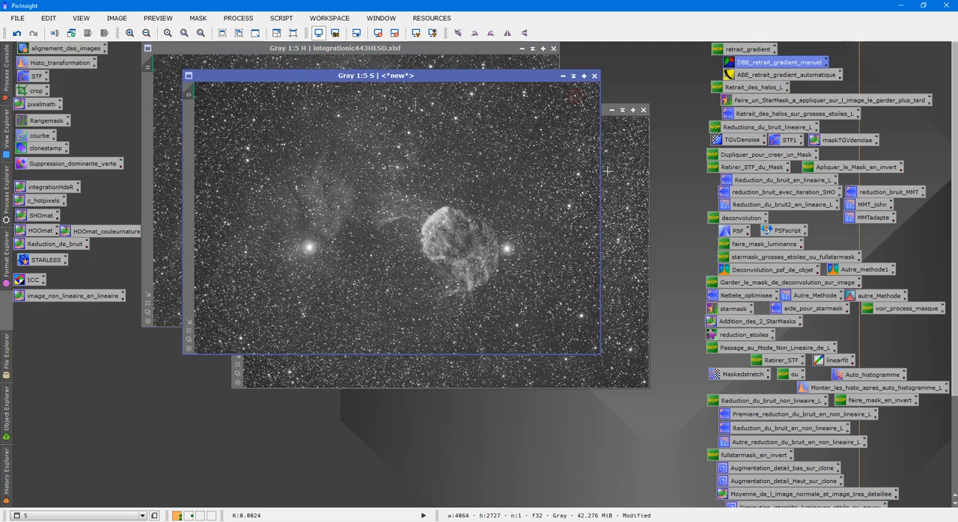
pyautogui.click(618, 179)
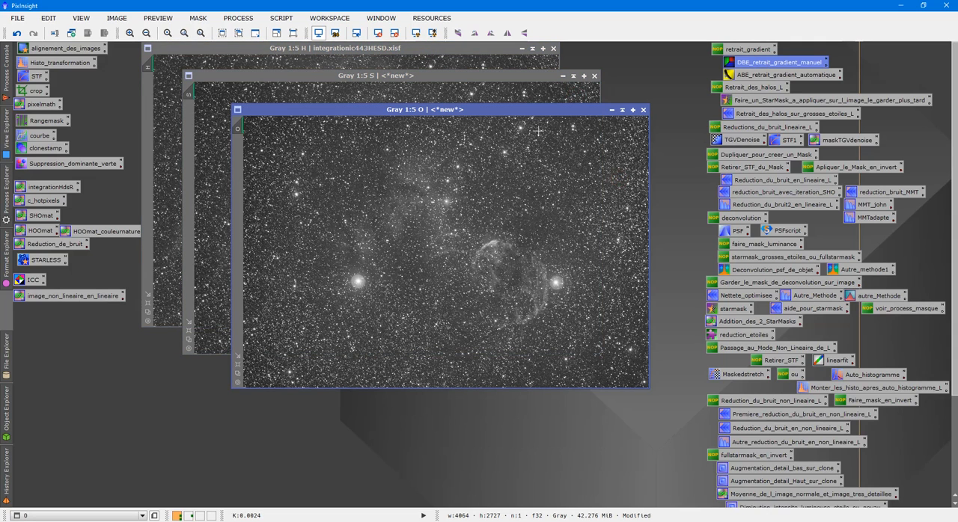
pyautogui.moveTo(500, 118); pyautogui.dragTo(517, 131)
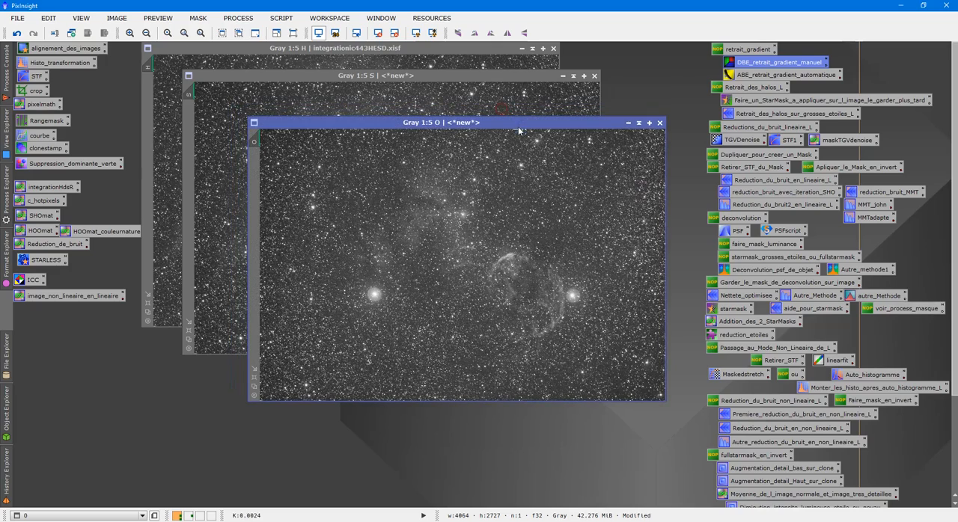
# - Start DynamicBackgroundExtraction on the O image with a first sample beside the nebula's arc, and expand the Sample Generation settings
pyautogui.doubleClick(741, 66)
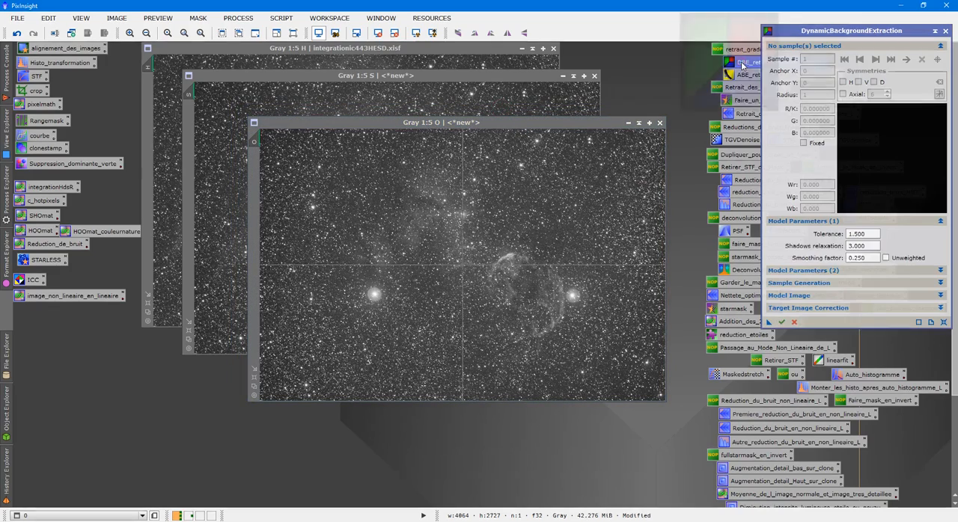
pyautogui.moveTo(850, 35); pyautogui.dragTo(817, 52)
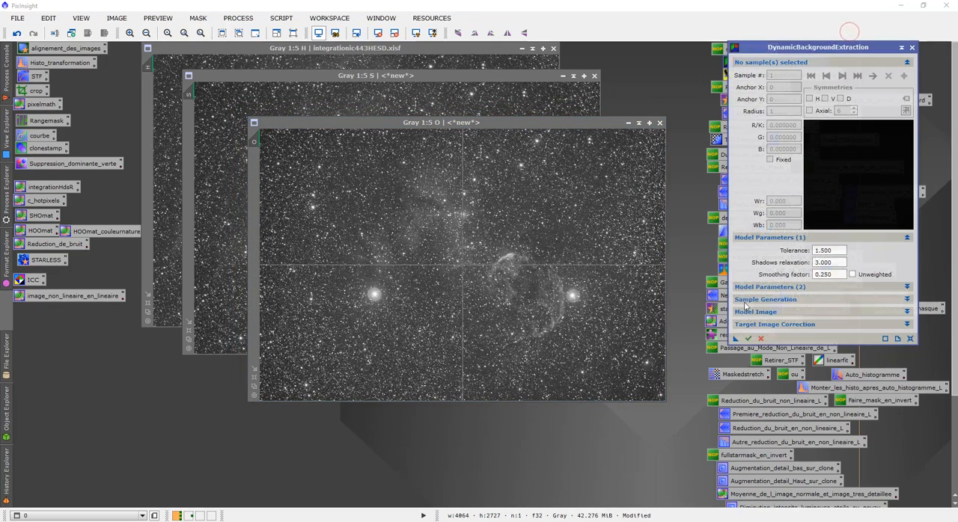
pyautogui.click(529, 267)
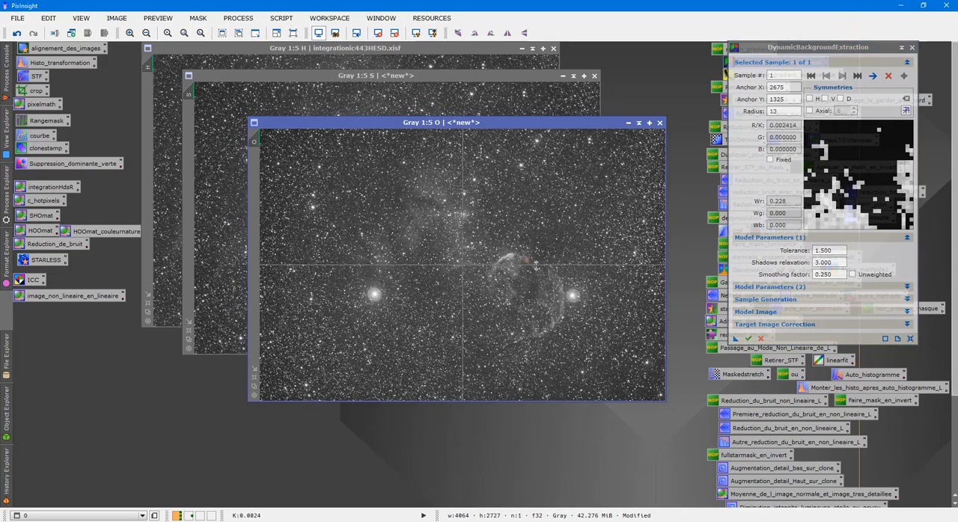
pyautogui.click(907, 289)
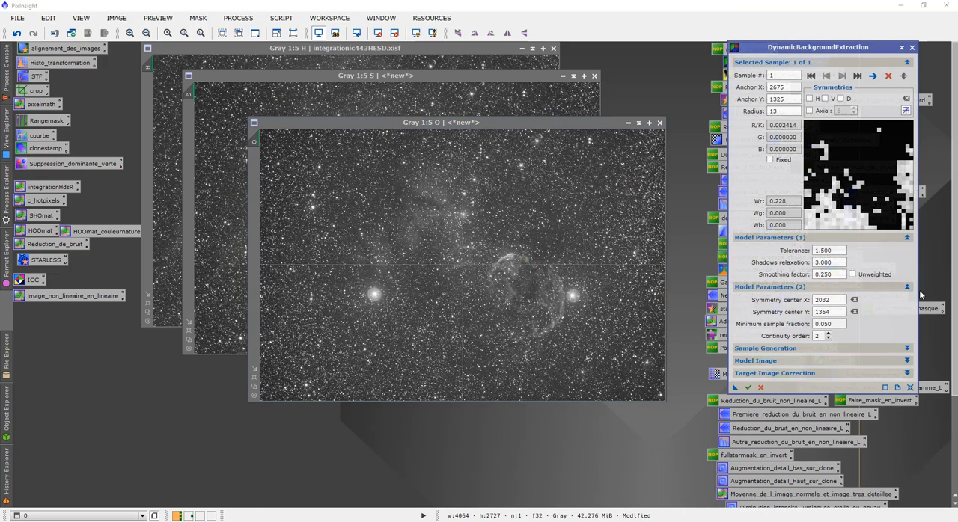
pyautogui.click(907, 288)
pyautogui.click(907, 299)
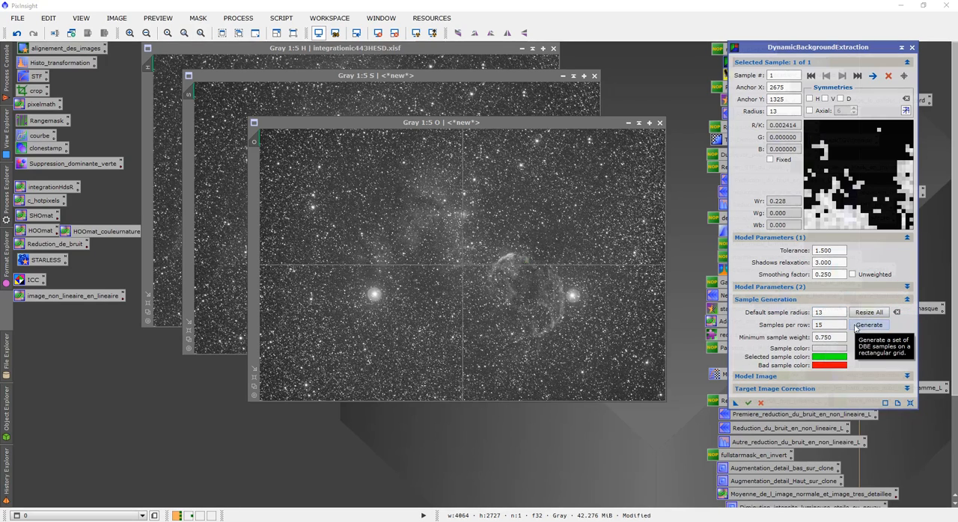
# - Generate a grid of background samples on O with a radius of 13 and 15 samples per row
pyautogui.scroll(5, 526, 197)
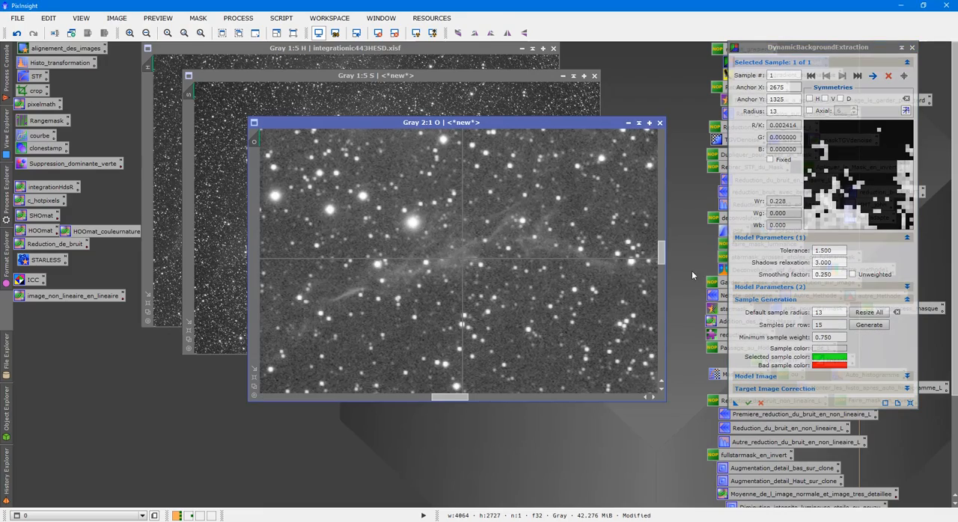
pyautogui.scroll(-5, 546, 217)
pyautogui.click(868, 325)
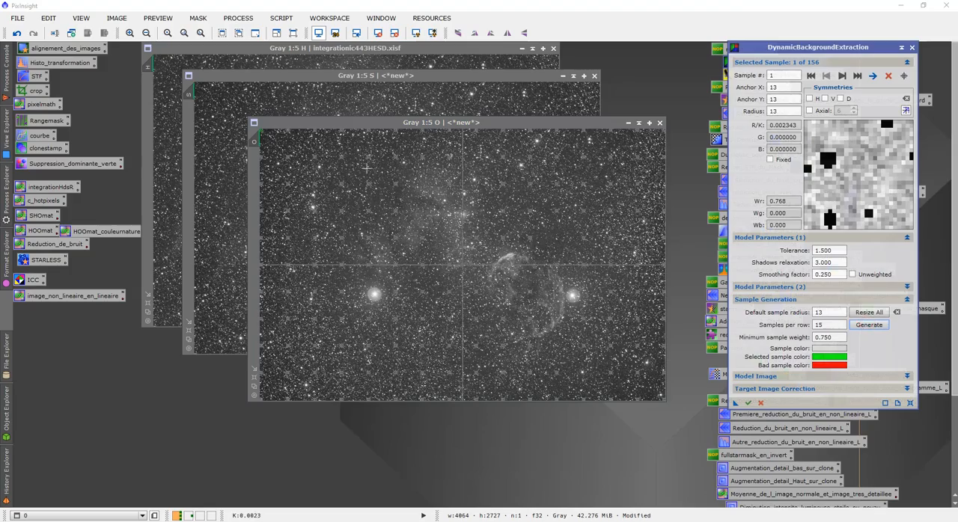
# - Inspect the sample boxes on O, set the default sample radius to 10 and resize all samples
pyautogui.scroll(6, 383, 169)
pyautogui.scroll(-1, 328, 271)
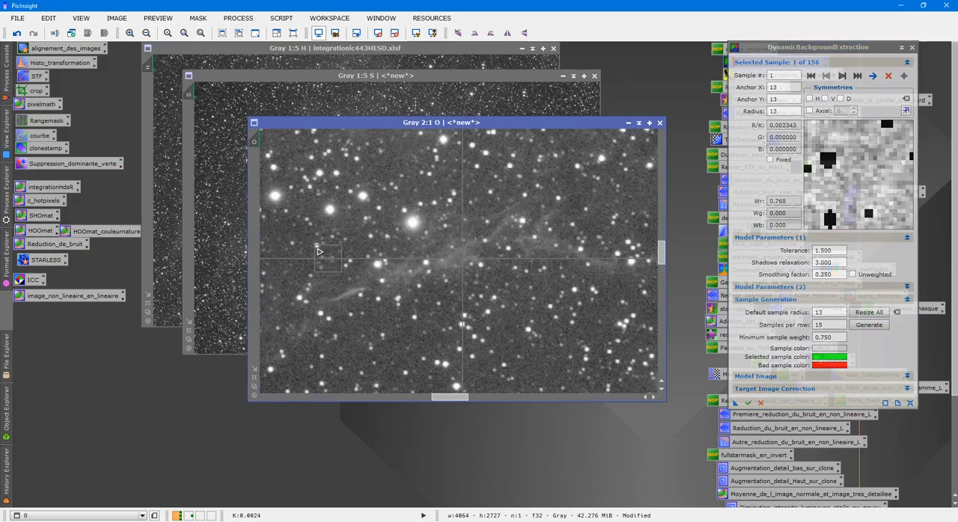
pyautogui.scroll(-6, 371, 241)
pyautogui.scroll(4, 388, 247)
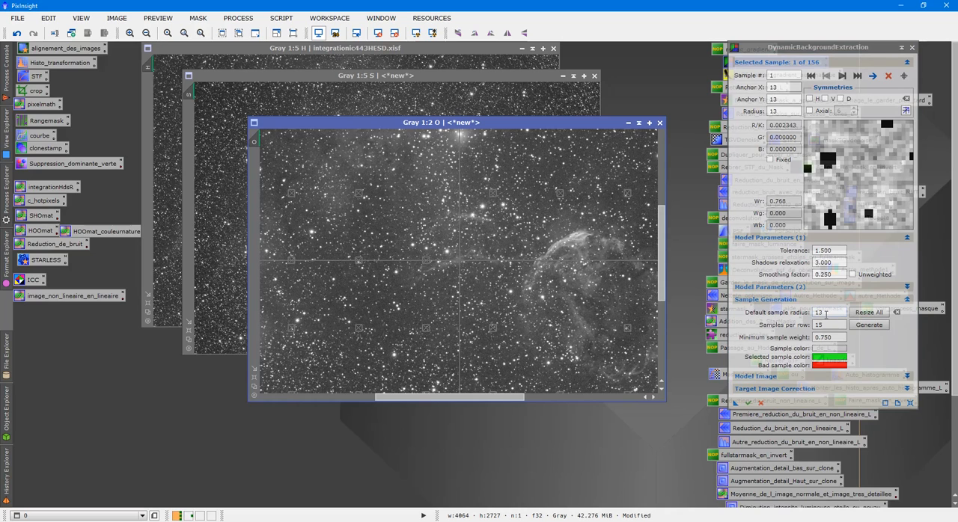
pyautogui.scroll(2, 491, 274)
pyautogui.click(827, 313)
pyautogui.moveTo(827, 314); pyautogui.dragTo(762, 318)
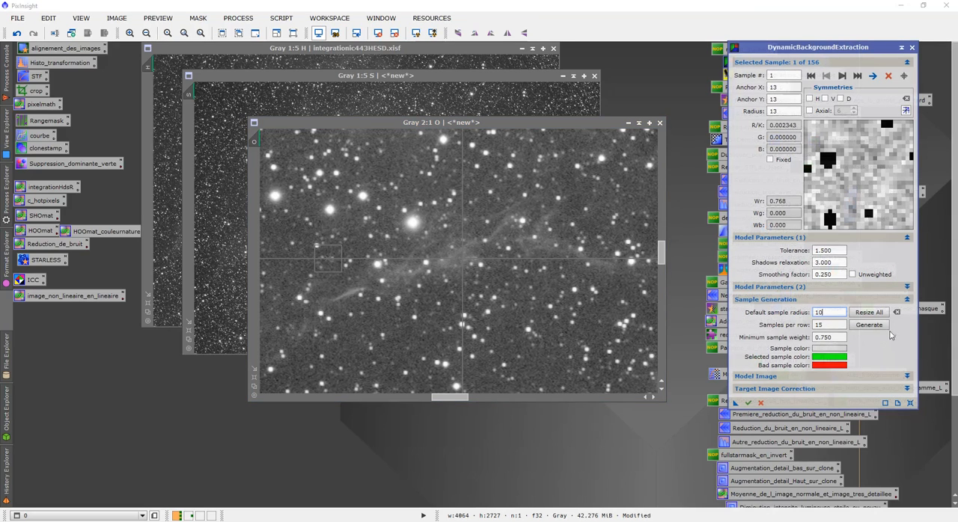
pyautogui.click(877, 313)
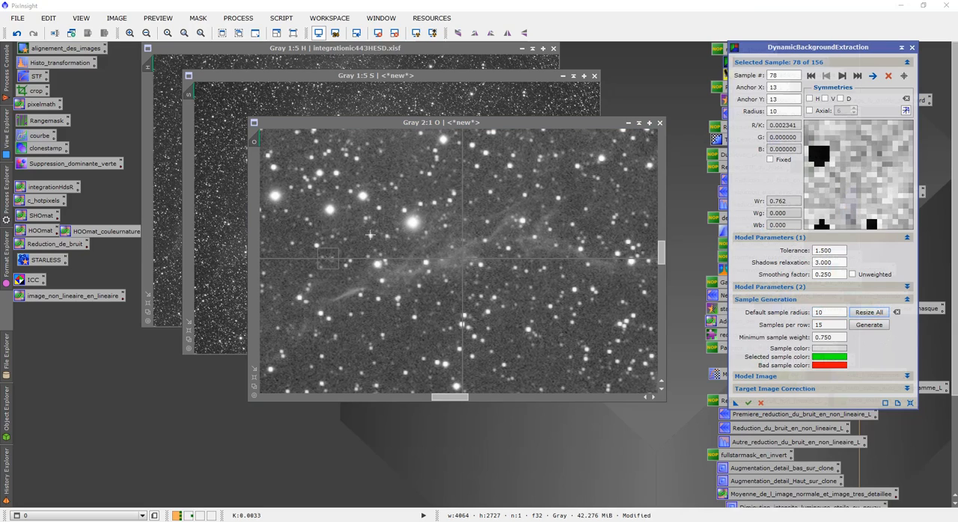
# - Set the default sample radius to 40 and regenerate the sample grid on O with 15 samples per row
pyautogui.doubleClick(829, 313)
pyautogui.write('40')
pyautogui.click(869, 325)
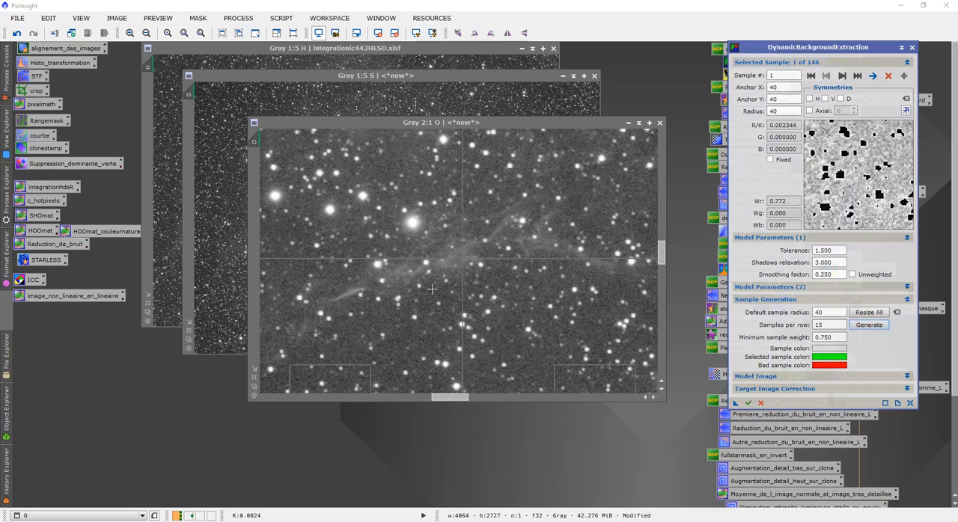
# - Examine the size and placement of the background samples relative to the stars and nebula in the O image
pyautogui.scroll(-3, 449, 286)
pyautogui.scroll(2, 413, 284)
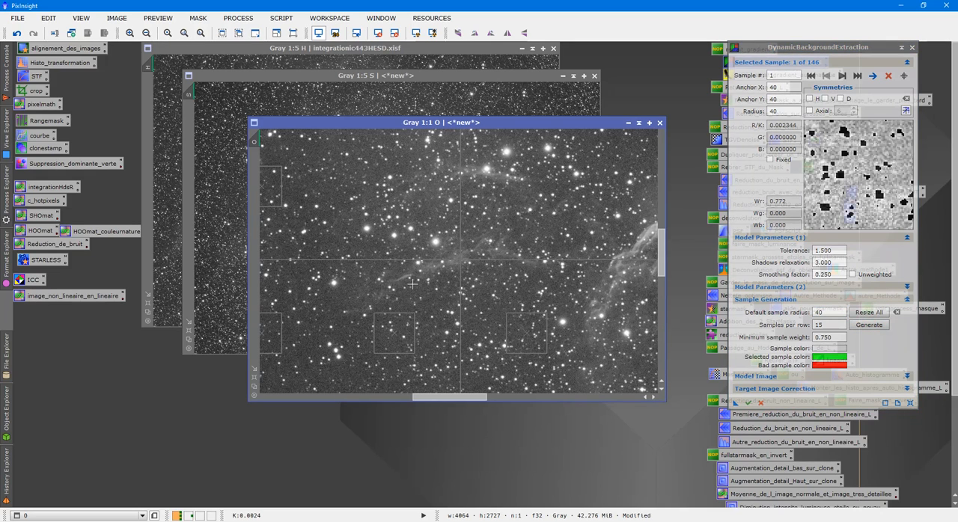
pyautogui.scroll(1, 412, 284)
pyautogui.scroll(-2, 600, 321)
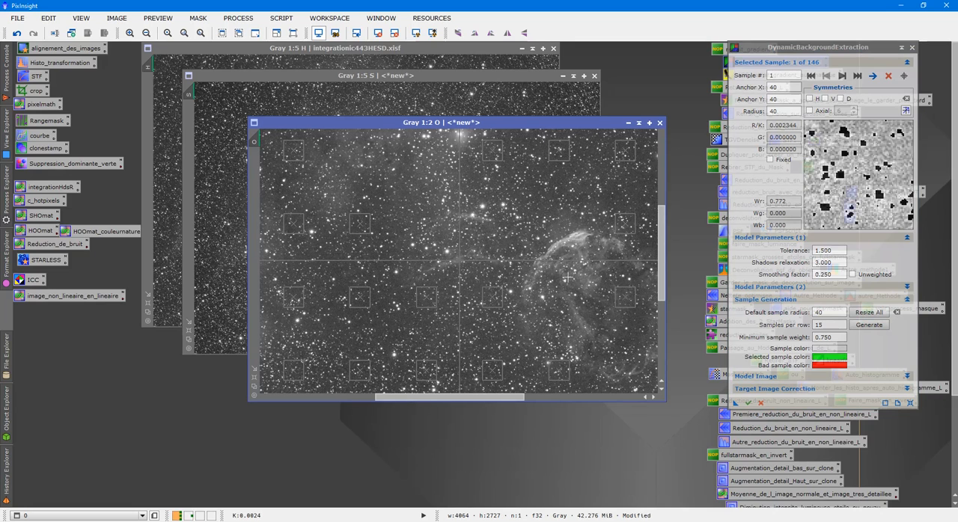
pyautogui.scroll(2, 551, 270)
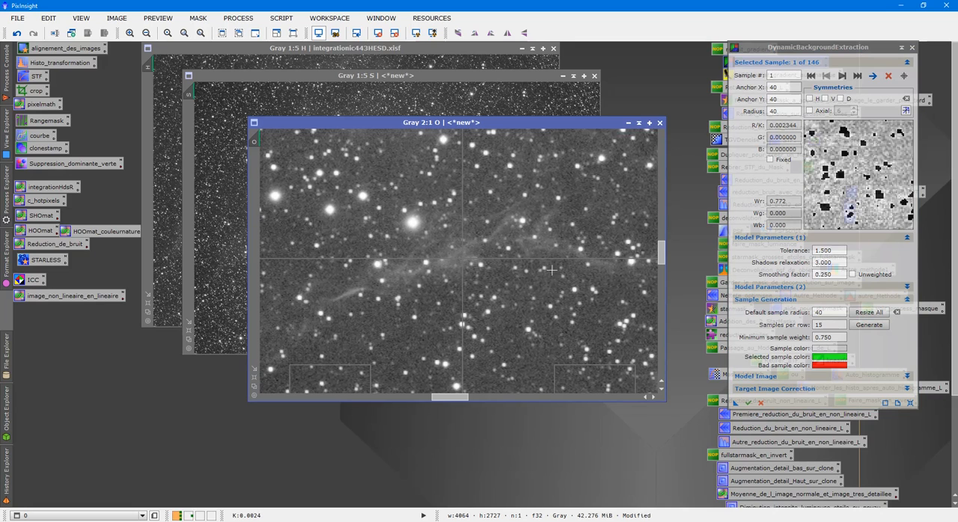
pyautogui.scroll(-2, 525, 299)
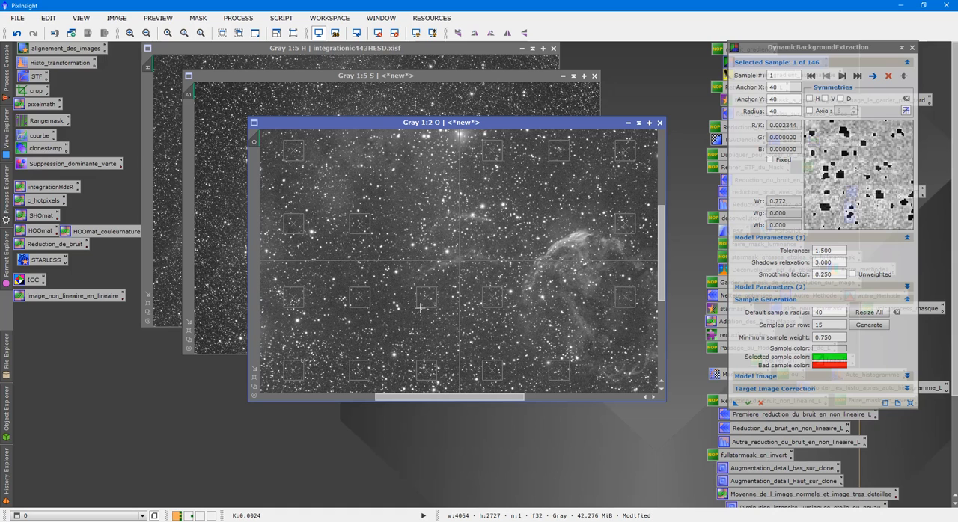
pyautogui.scroll(2, 437, 290)
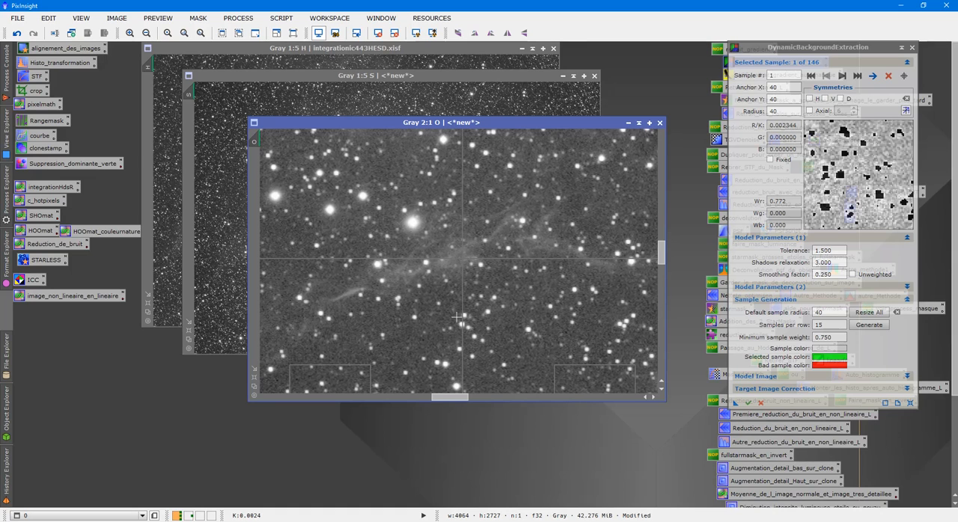
pyautogui.scroll(-1, 468, 322)
# - Reduce the default sample radius to 10 and apply it to all existing samples
pyautogui.moveTo(834, 313); pyautogui.dragTo(787, 315)
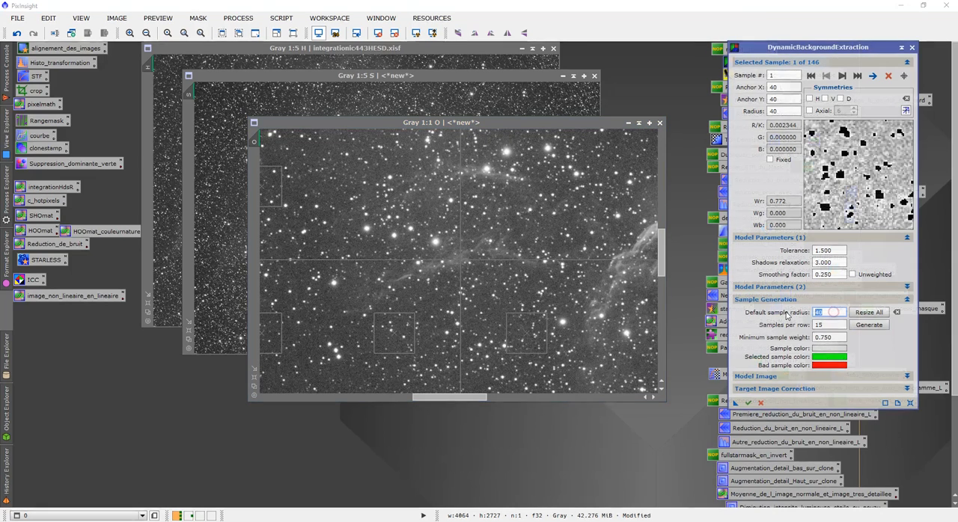
pyautogui.write('10')
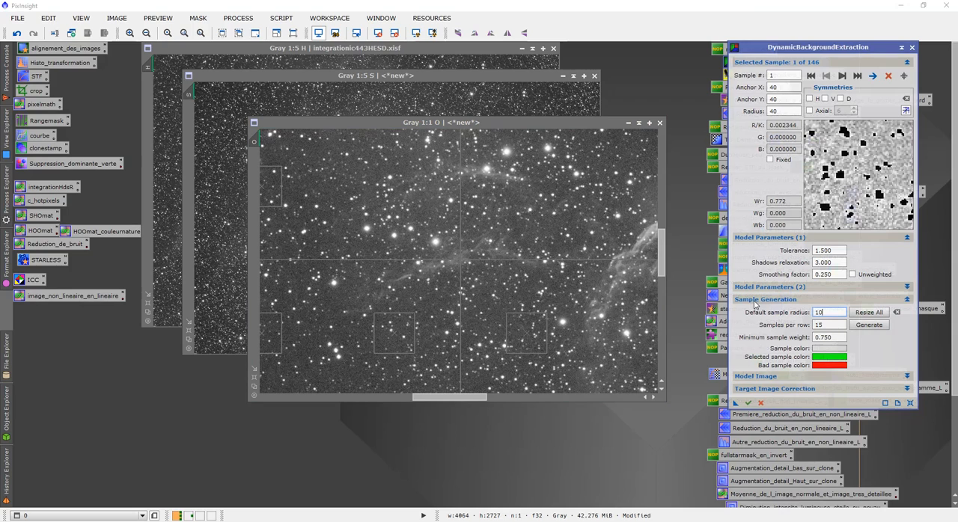
pyautogui.click(869, 312)
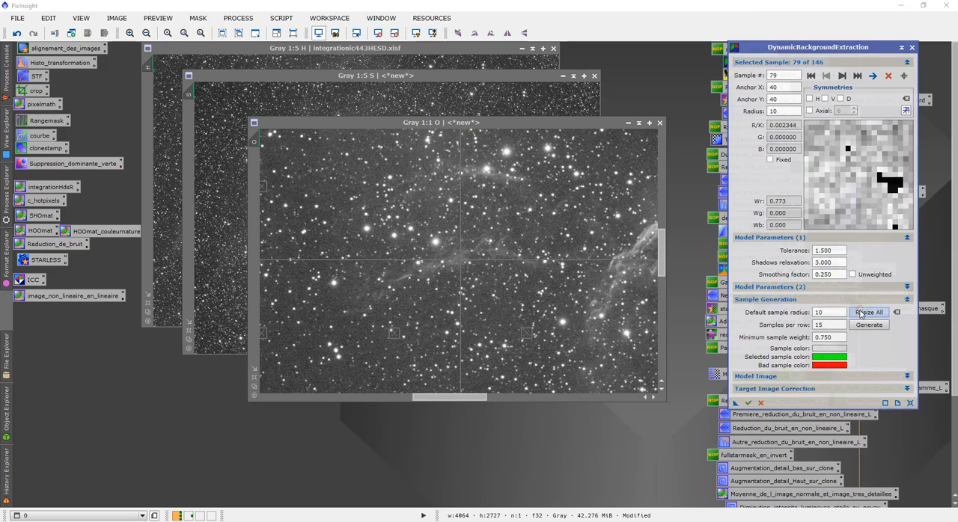
# - Move the sample just below and left of the O image's centre slightly downward, to about X 1902, Y 1530
pyautogui.click(395, 338)
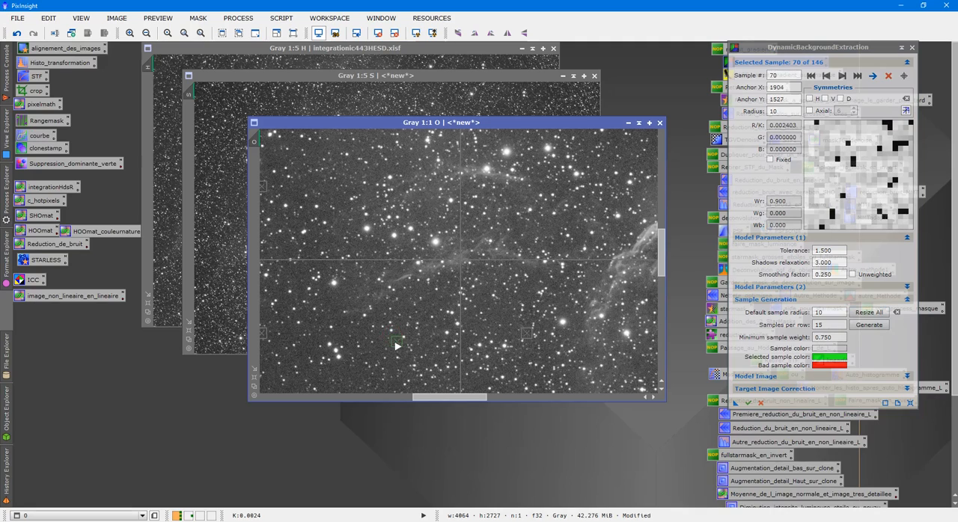
pyautogui.moveTo(397, 345); pyautogui.dragTo(396, 348)
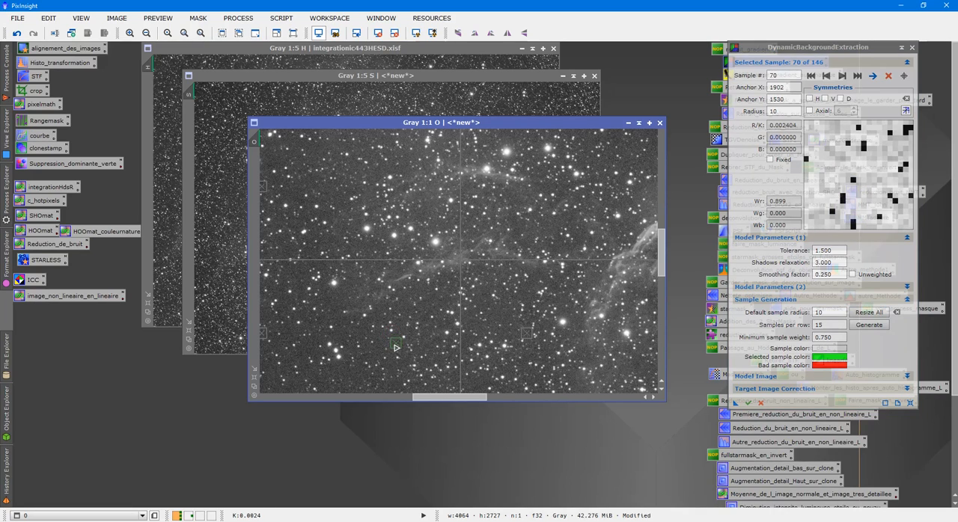
# - Move sample 1 in the upper-left corner of the O image to about X 86, Y 12, clear of the stars
pyautogui.scroll(-2, 460, 325)
pyautogui.scroll(4, 460, 325)
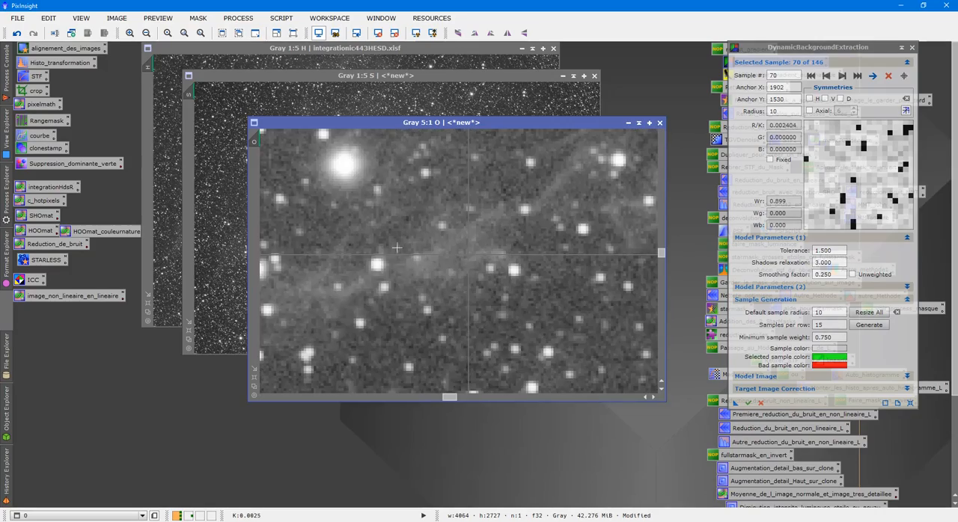
pyautogui.moveTo(443, 398); pyautogui.dragTo(231, 413)
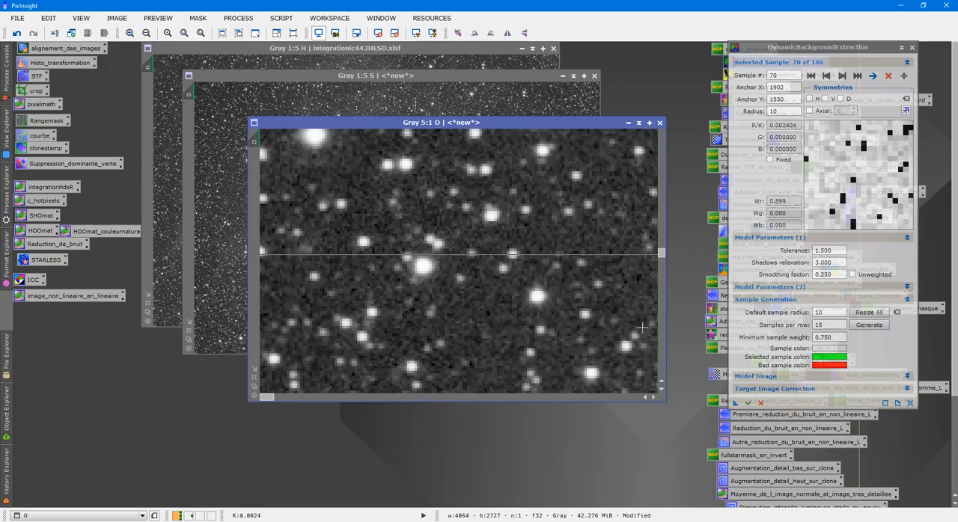
pyautogui.moveTo(660, 261); pyautogui.dragTo(656, 119)
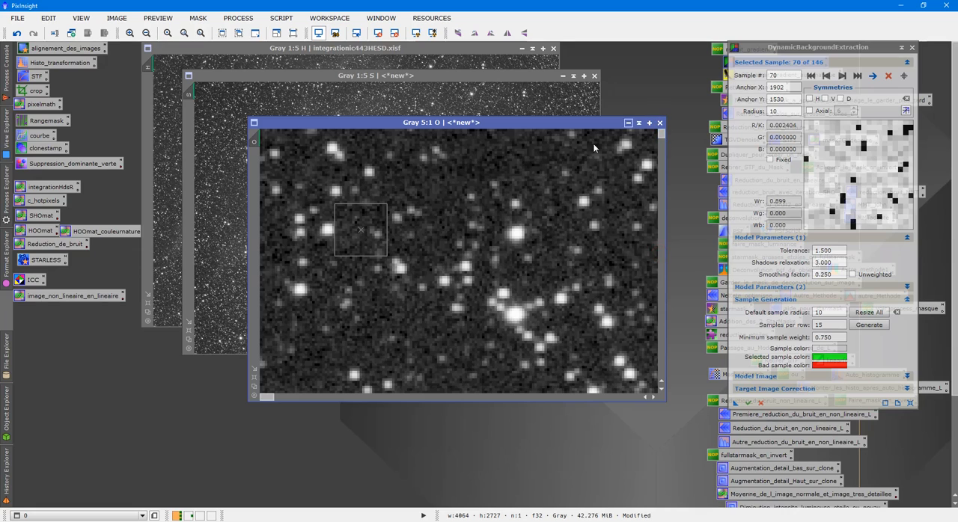
pyautogui.moveTo(361, 228); pyautogui.dragTo(476, 161)
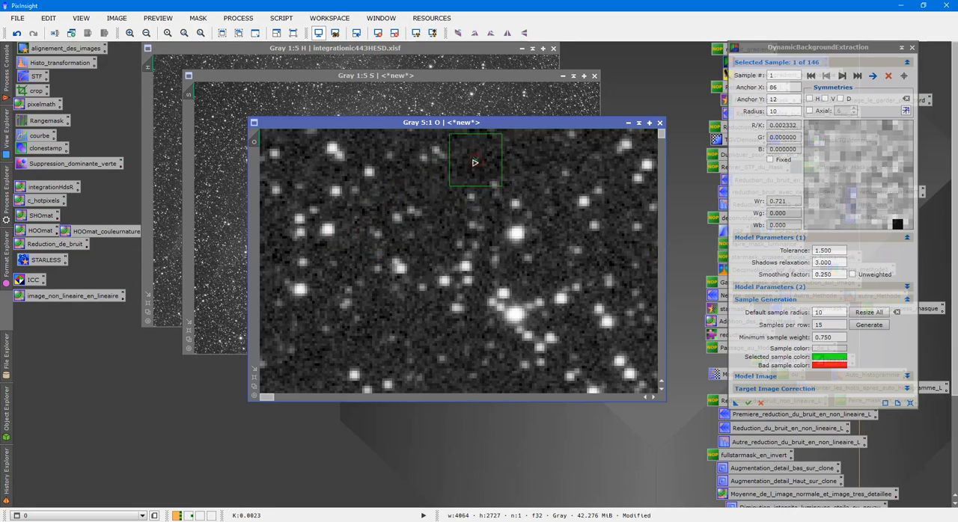
# - Move sample 2, just below the first one along the O image's left edge, to about X 29, Y 329
pyautogui.click(660, 367)
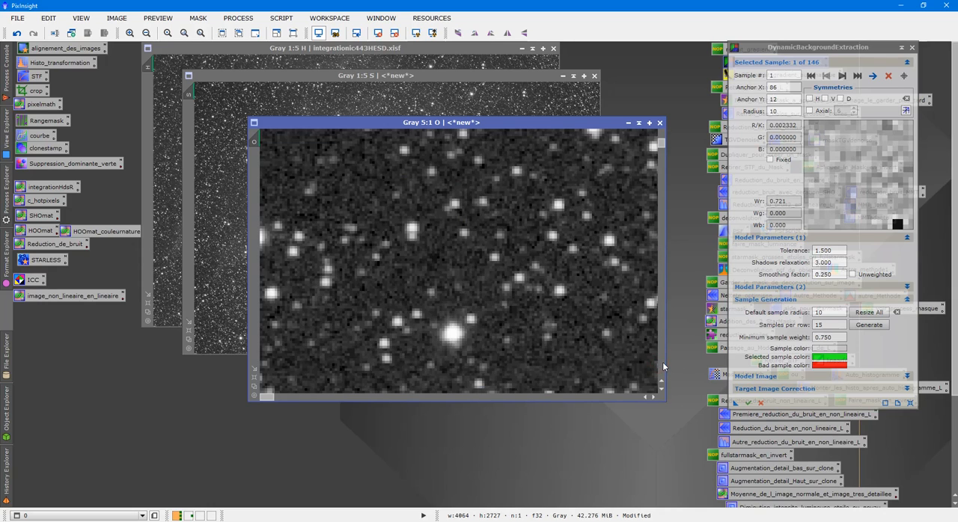
pyautogui.click(663, 362)
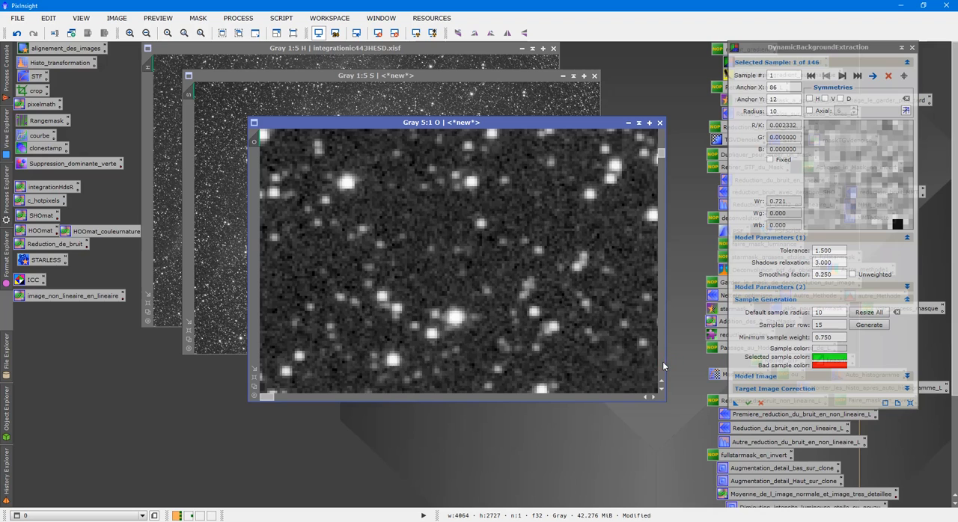
pyautogui.click(663, 361)
pyautogui.moveTo(368, 171); pyautogui.dragTo(338, 160)
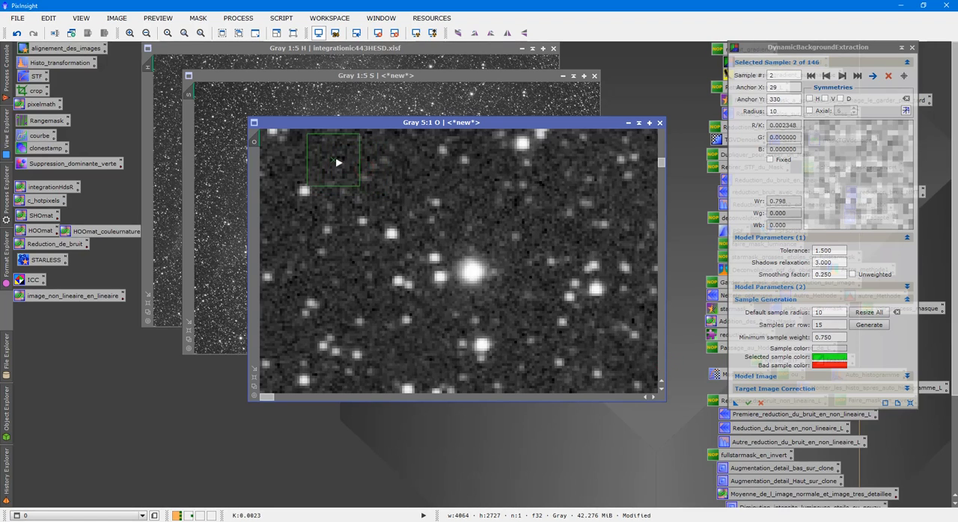
# - Move sample 3 on the O image's left edge to about X 40, Y 652 and sample 4 to about X 72, Y 926
pyautogui.click(661, 361)
pyautogui.scroll(-10, 577, 254)
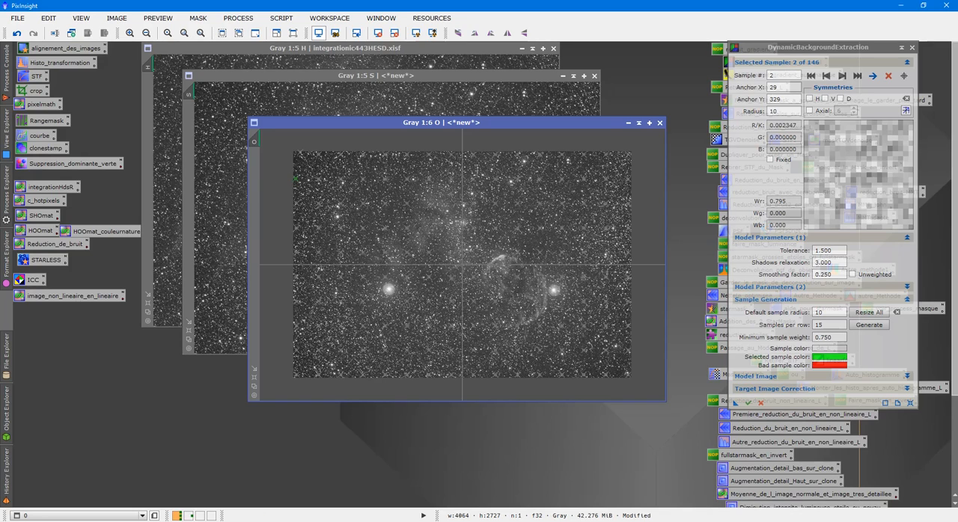
pyautogui.click(842, 76)
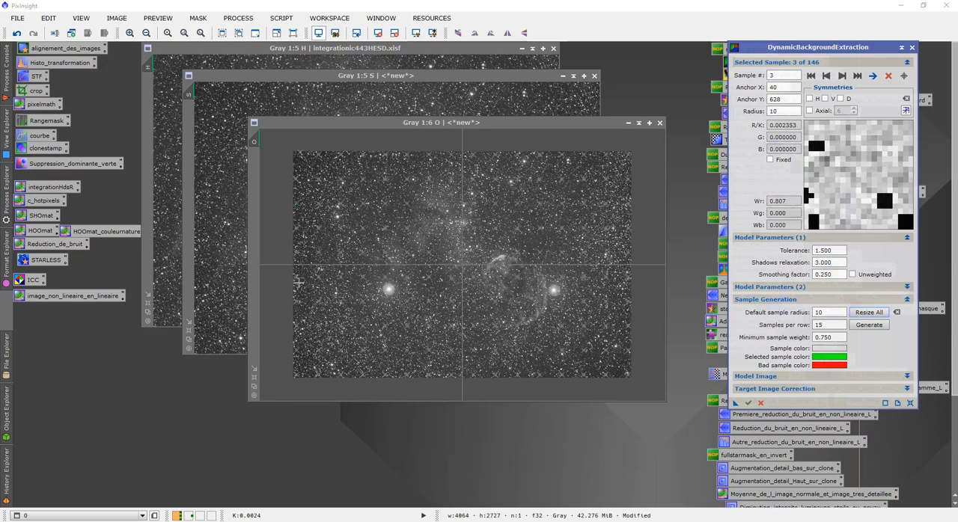
pyautogui.click(254, 378)
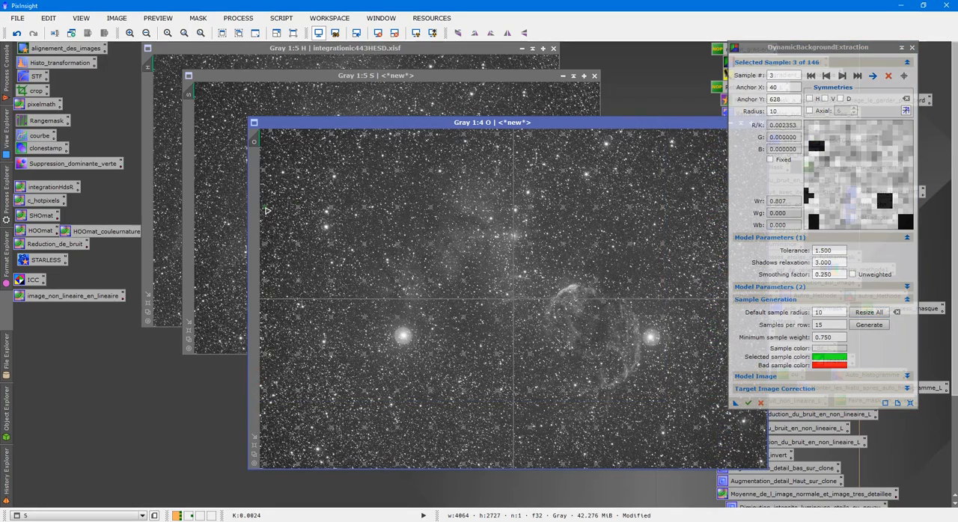
pyautogui.moveTo(267, 211); pyautogui.dragTo(267, 214)
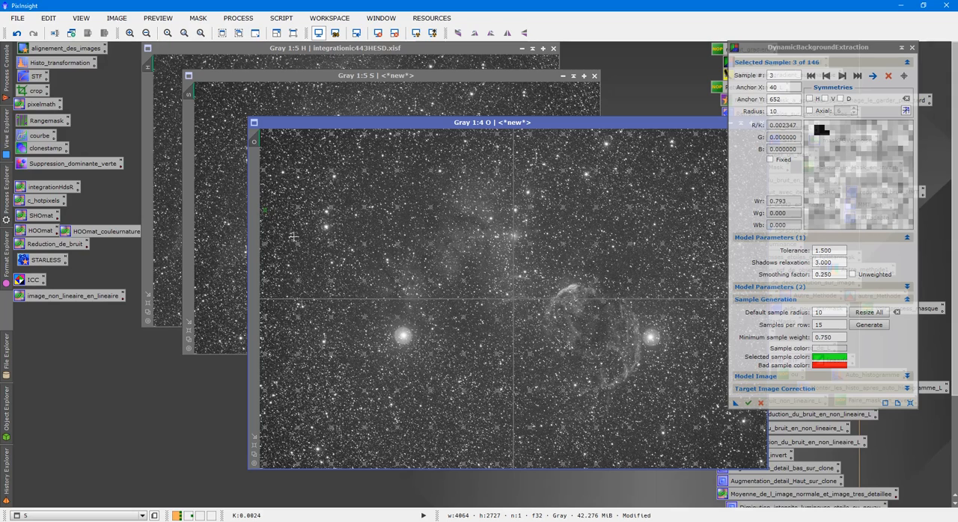
pyautogui.click(842, 76)
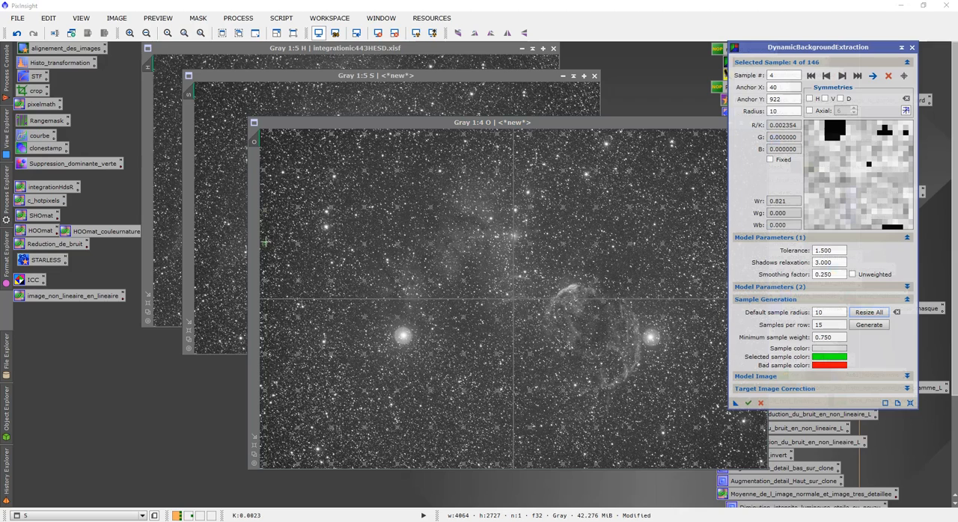
pyautogui.moveTo(267, 248); pyautogui.dragTo(271, 249)
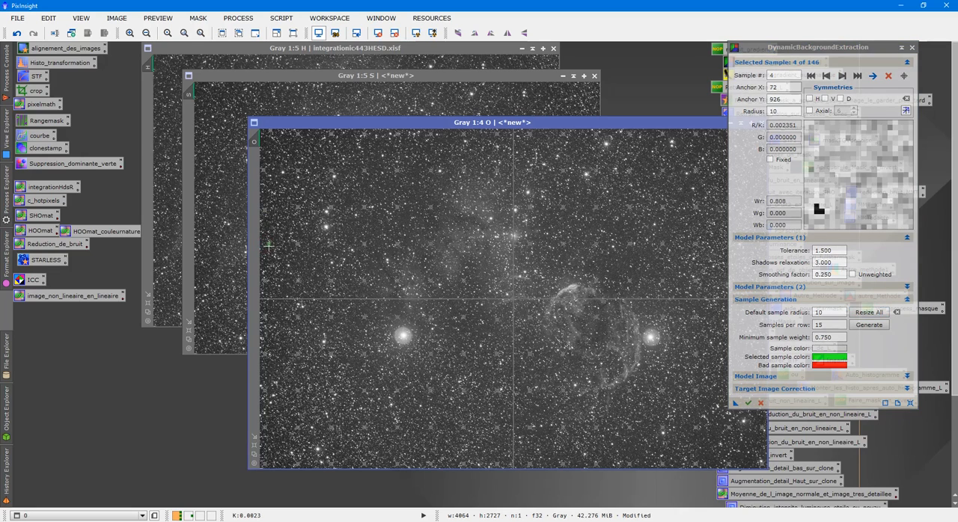
# - Delete the background sample inside the nebula shell at X 2695, Y 1510 in the O image
pyautogui.scroll(4, 523, 272)
pyautogui.scroll(-2, 558, 300)
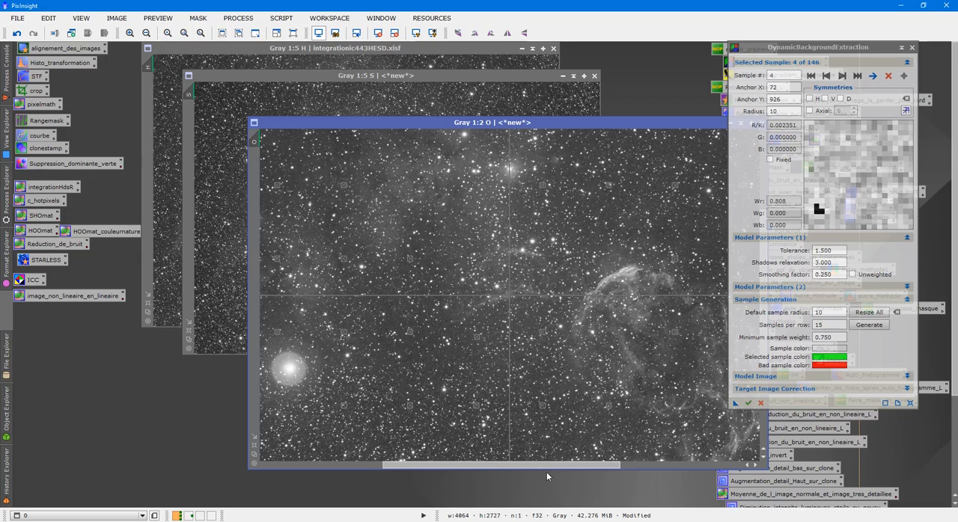
pyautogui.moveTo(584, 465); pyautogui.dragTo(674, 465)
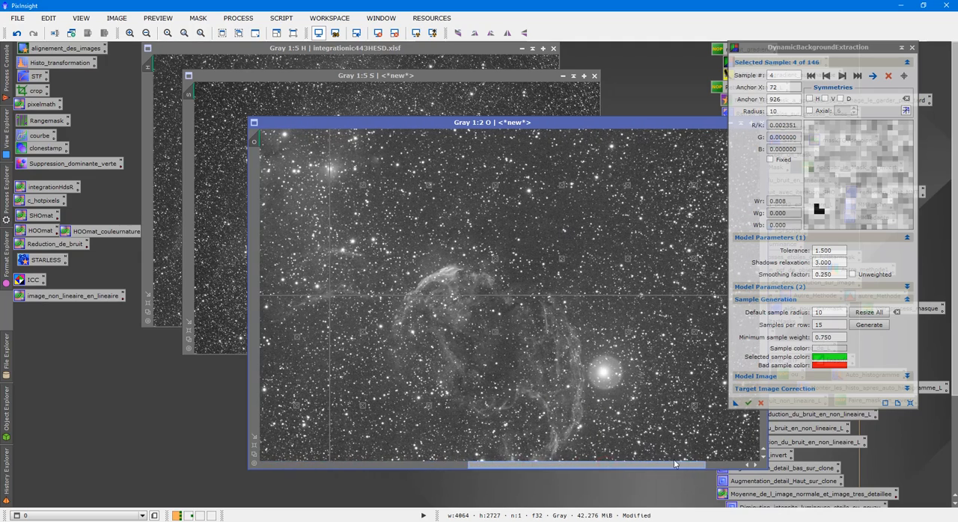
pyautogui.scroll(2, 627, 411)
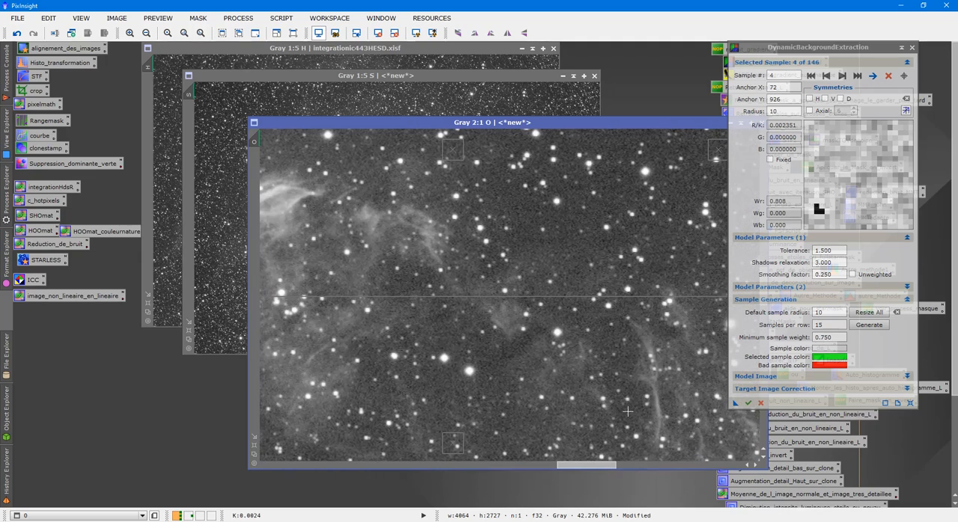
pyautogui.click(452, 446)
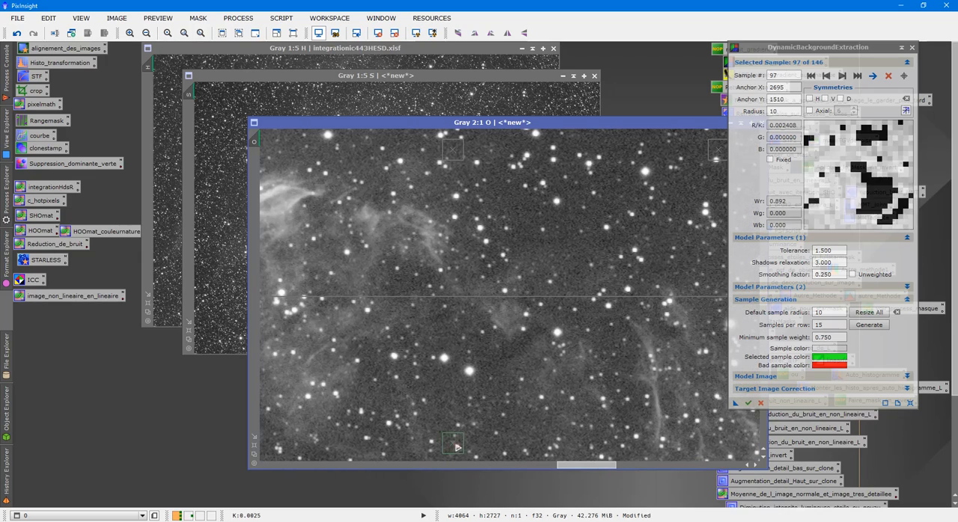
pyautogui.click(889, 76)
# - Delete the background sample at the nebula's lower edge, at X 2695, Y 2098 in the O image
pyautogui.scroll(-3, 645, 404)
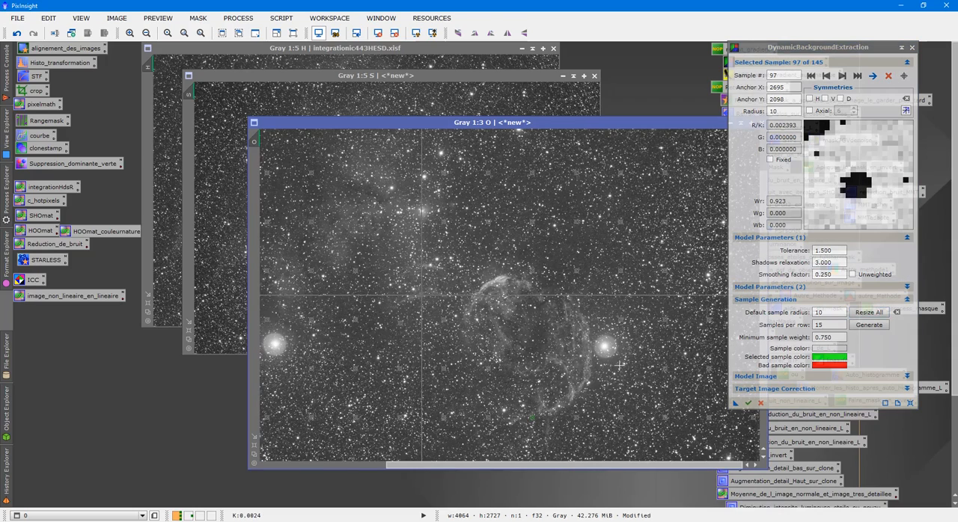
pyautogui.scroll(1, 623, 356)
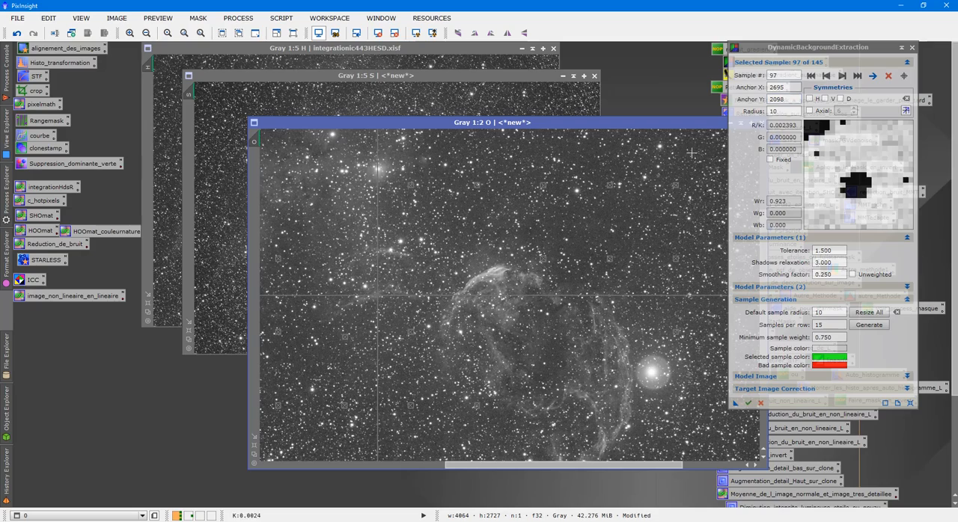
pyautogui.moveTo(656, 126); pyautogui.dragTo(544, 92)
pyautogui.moveTo(651, 240); pyautogui.dragTo(652, 275)
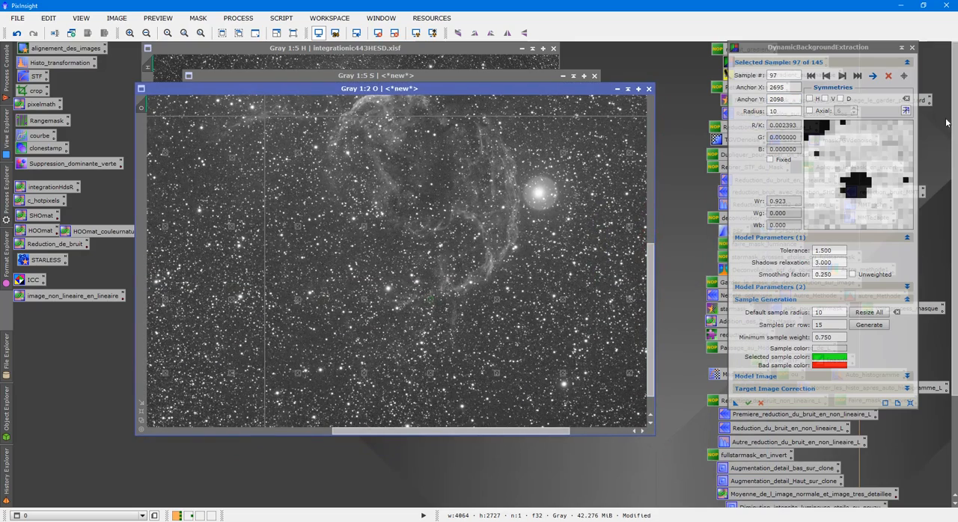
pyautogui.click(888, 76)
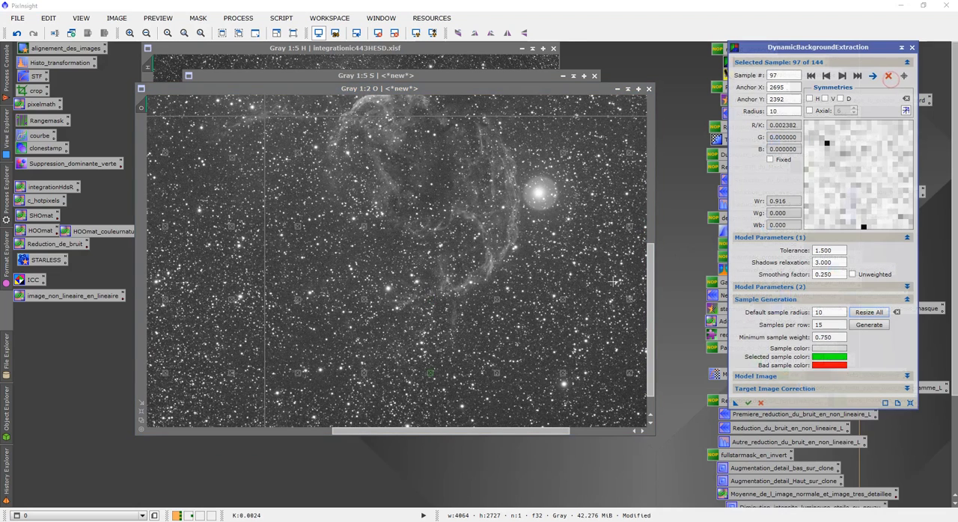
# - Move the sample just below and left of the nebula's lower end down-left to about X 2328, Y 2200
pyautogui.click(366, 303)
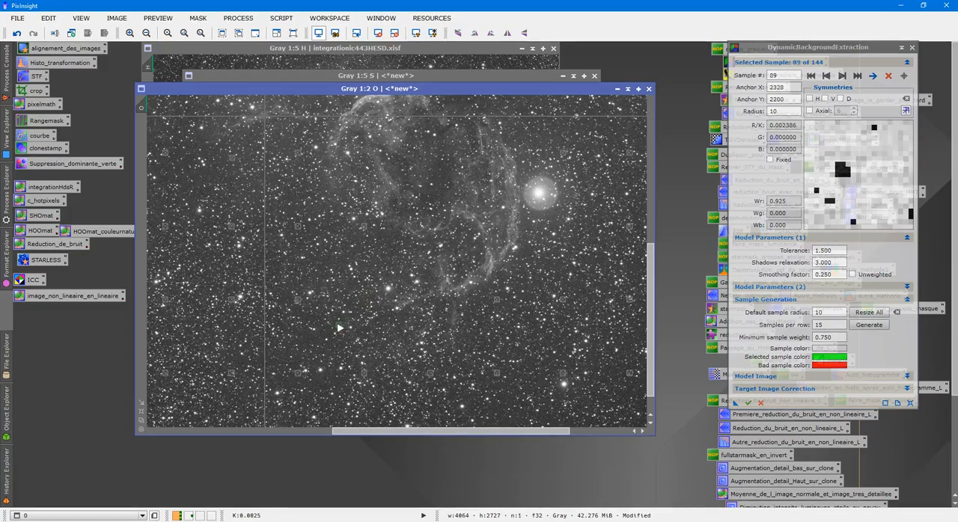
pyautogui.scroll(3, 423, 303)
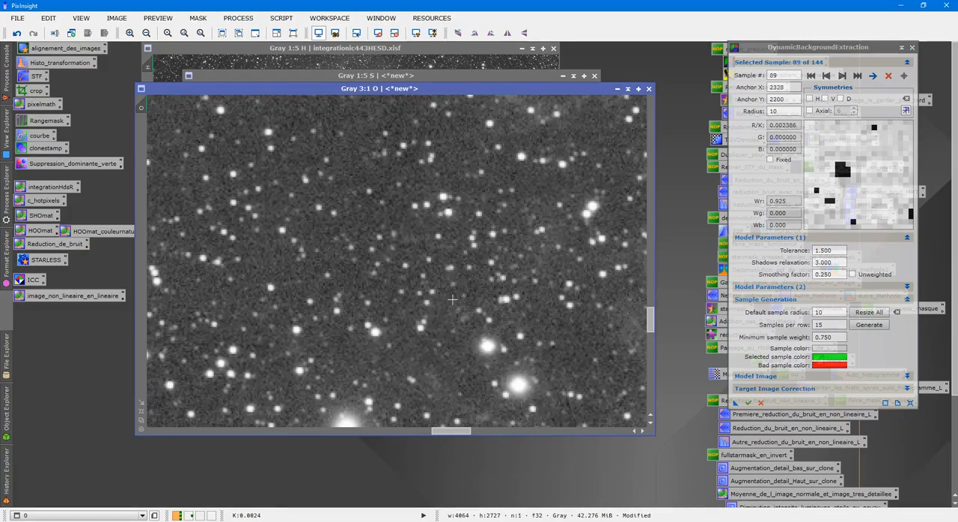
pyautogui.scroll(-5, 449, 303)
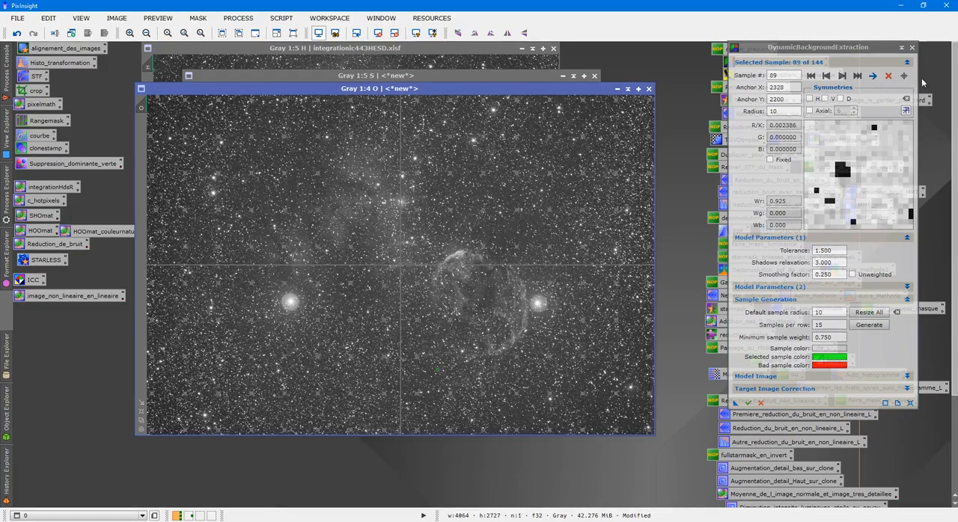
# - Close DynamicBackgroundExtraction and cancel its active session on the O image
pyautogui.click(912, 47)
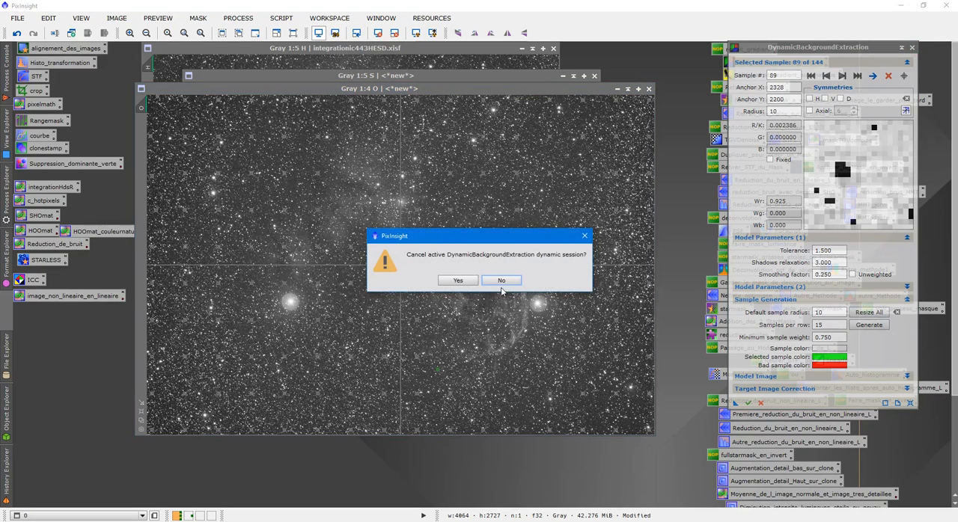
pyautogui.click(501, 281)
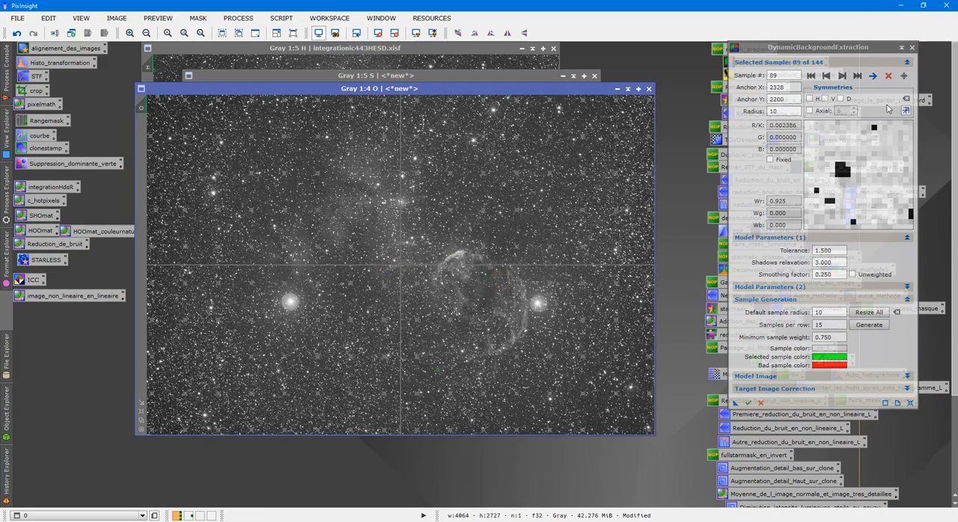
pyautogui.click(912, 48)
pyautogui.click(461, 283)
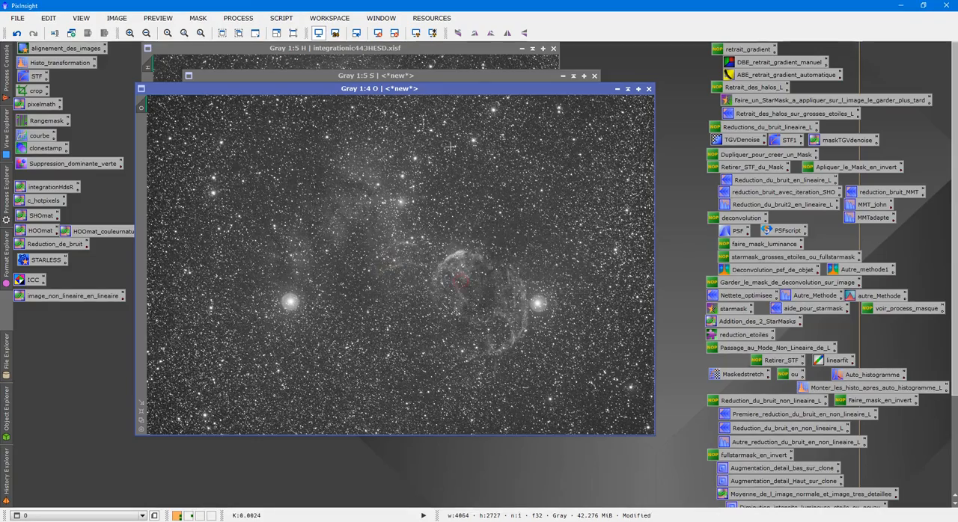
# - Place the O image window below and to the right of the S window and shrink it to 1:5 zoom
pyautogui.moveTo(425, 92); pyautogui.dragTo(473, 93)
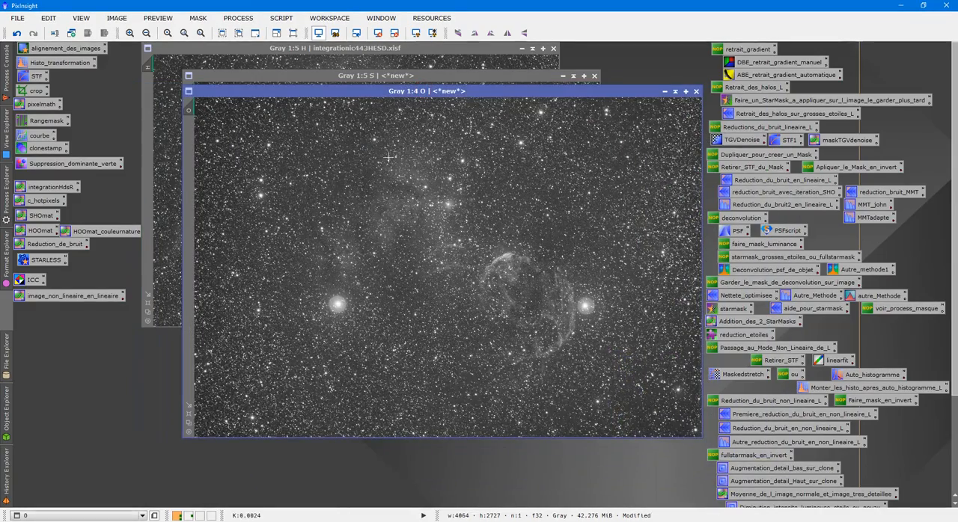
pyautogui.moveTo(393, 91); pyautogui.dragTo(460, 107)
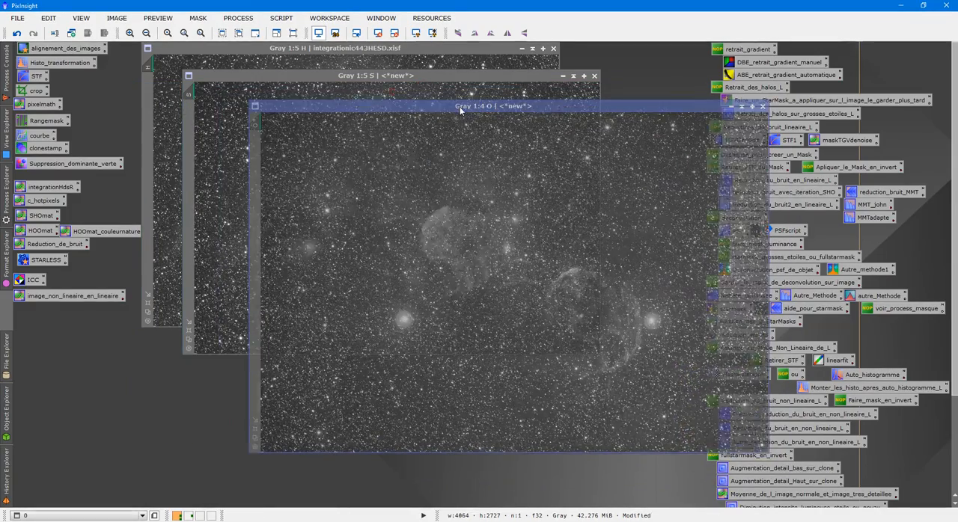
pyautogui.click(256, 437)
pyautogui.moveTo(500, 105); pyautogui.dragTo(498, 109)
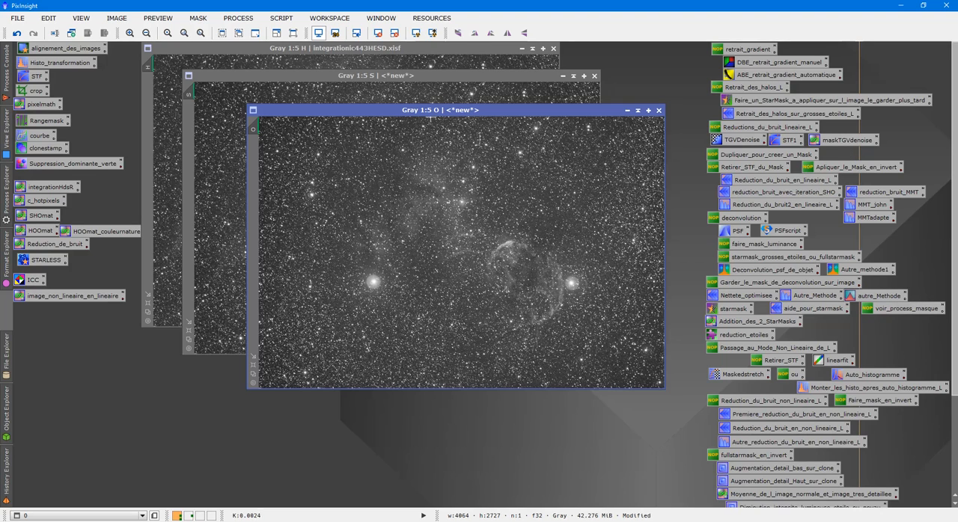
# - Bring H to the front, with S behind it and above O, and examine H's nebula and background up close
pyautogui.click(384, 49)
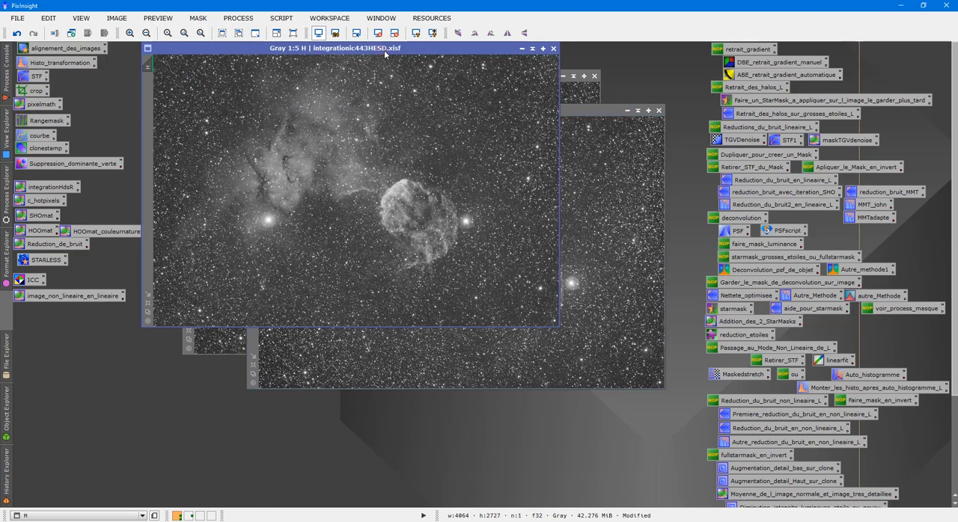
pyautogui.click(584, 87)
pyautogui.click(454, 120)
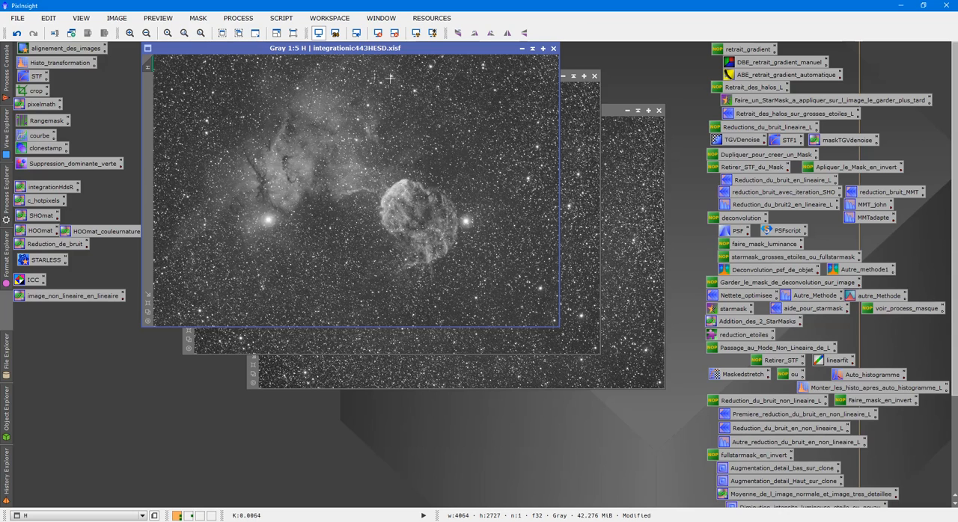
pyautogui.moveTo(405, 49); pyautogui.dragTo(395, 49)
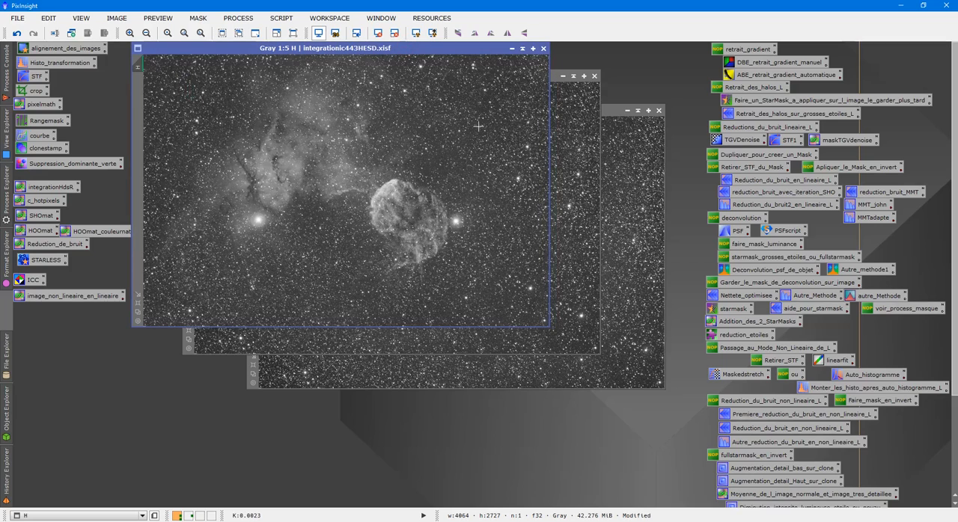
pyautogui.scroll(5, 441, 164)
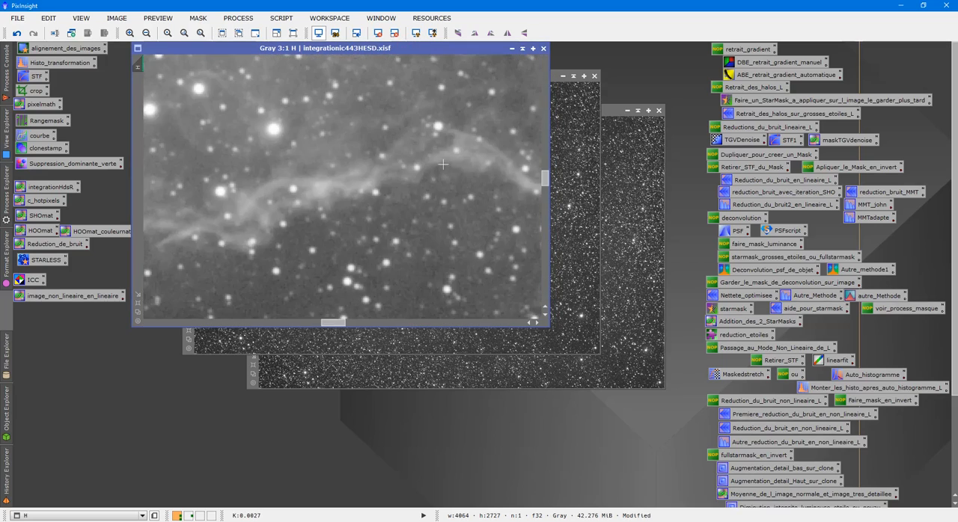
pyautogui.scroll(-5, 429, 163)
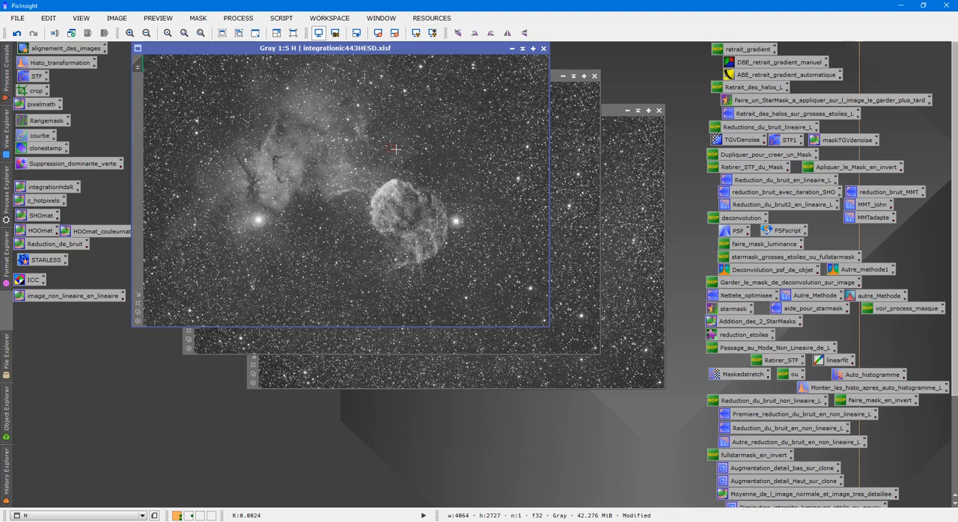
# - Examine the filament in the H image at 2:1 zoom and minimize the H window to an icon
pyautogui.click(522, 48)
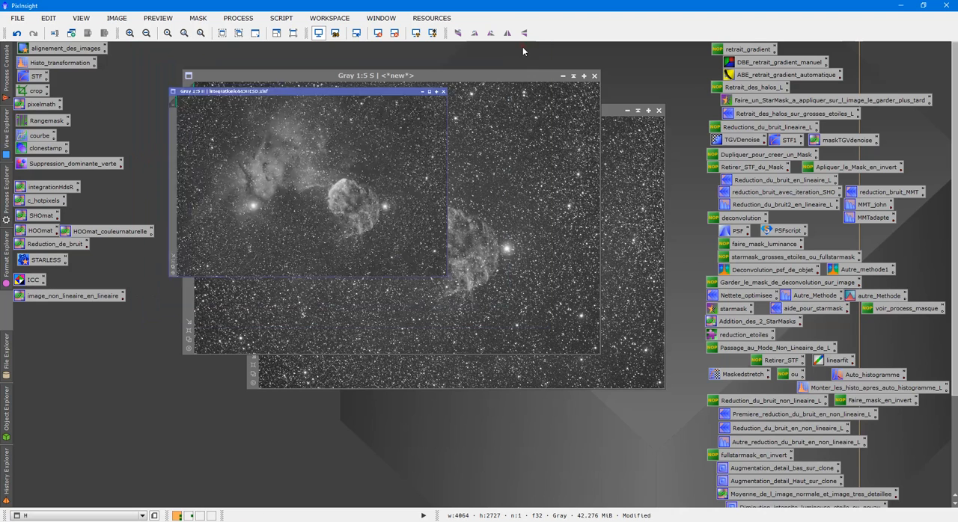
pyautogui.moveTo(351, 185)
pyautogui.mouseDown()
pyautogui.moveTo(330, 50)
pyautogui.moveTo(322, 50)
pyautogui.mouseUp()
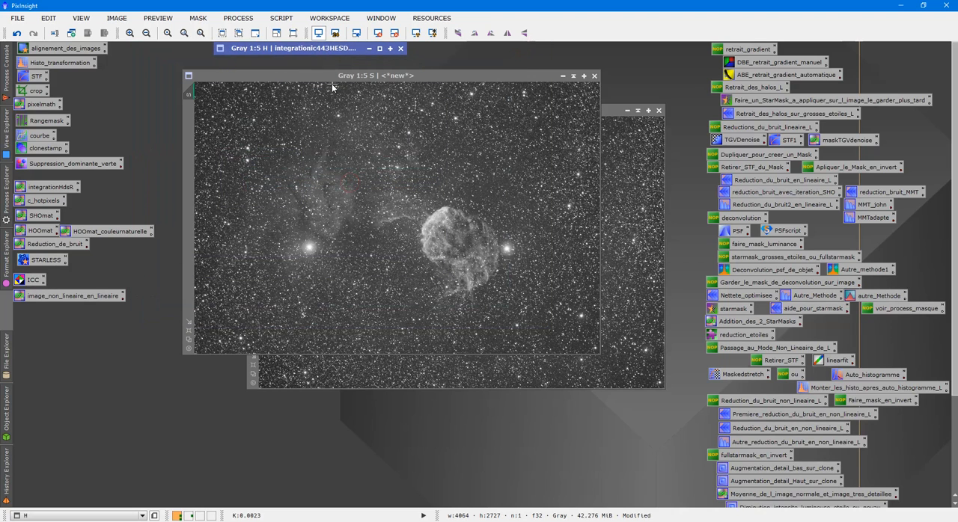
pyautogui.click(333, 85)
pyautogui.doubleClick(323, 48)
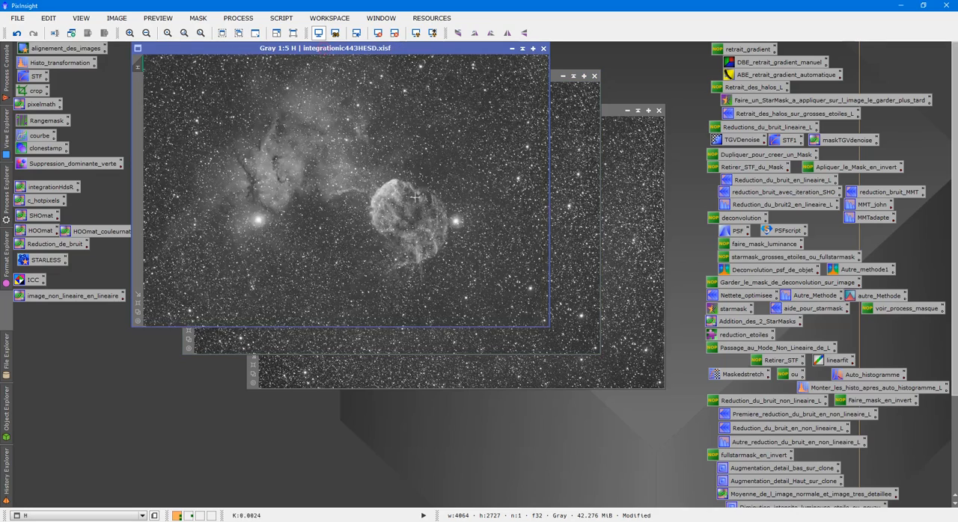
pyautogui.scroll(5, 407, 196)
pyautogui.moveTo(545, 178)
pyautogui.mouseDown()
pyautogui.moveTo(552, 201)
pyautogui.moveTo(551, 173)
pyautogui.mouseUp()
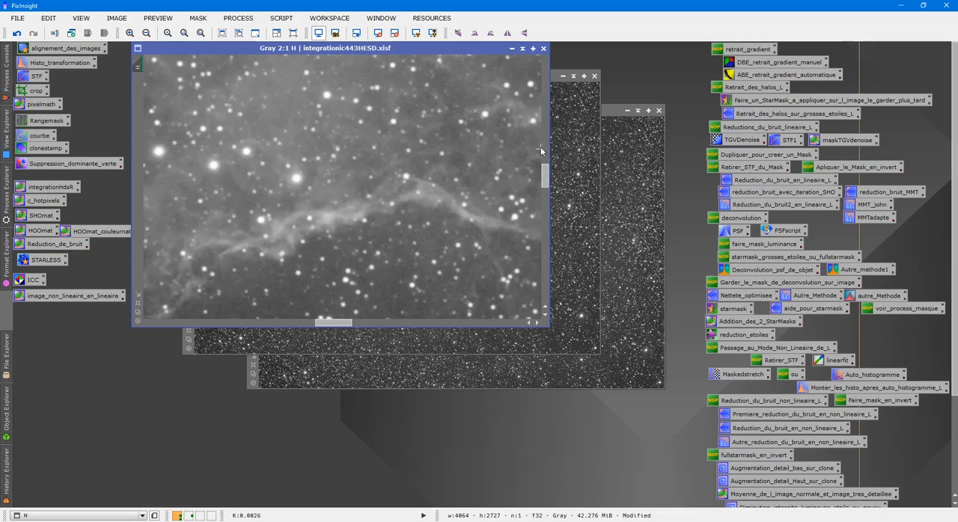
pyautogui.click(522, 48)
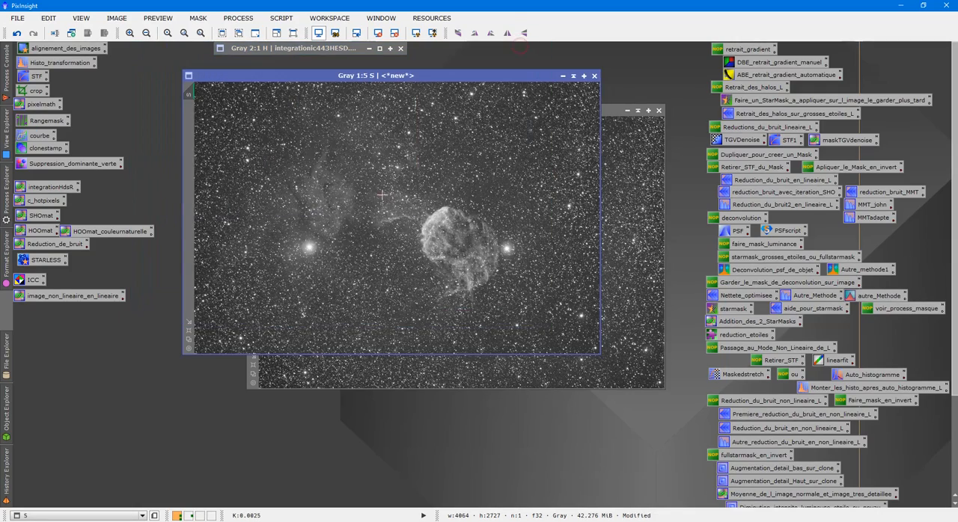
# - Inspect the S image at different zoom levels and duplicate it
pyautogui.scroll(5, 396, 193)
pyautogui.scroll(-6, 397, 192)
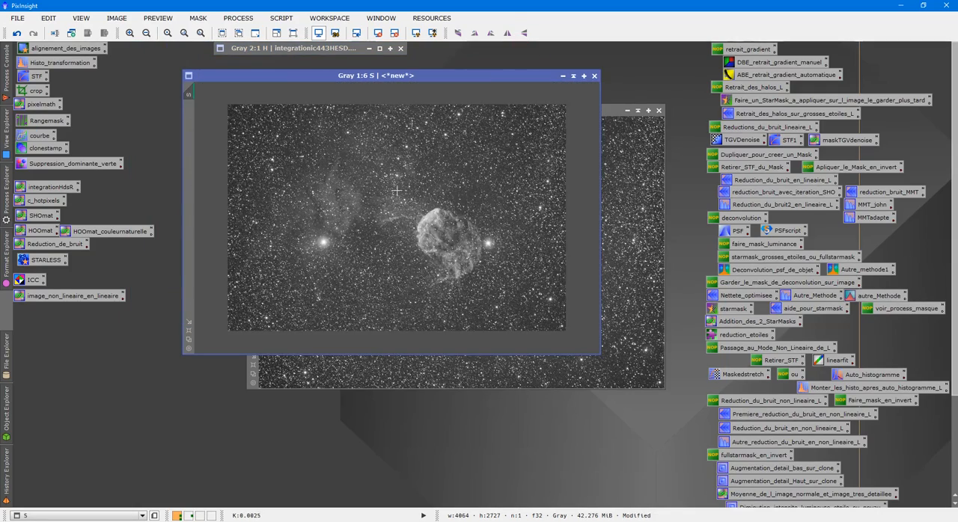
pyautogui.rightClick(388, 194)
pyautogui.click(415, 248)
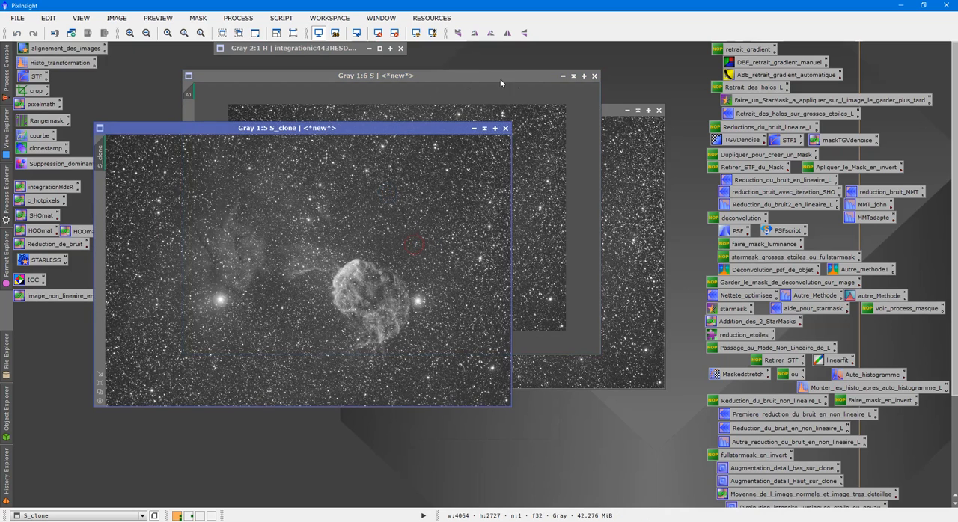
# - Minimize the S and O windows to icons stacked below H and place the S duplicate in the middle of the workspace
pyautogui.click(573, 76)
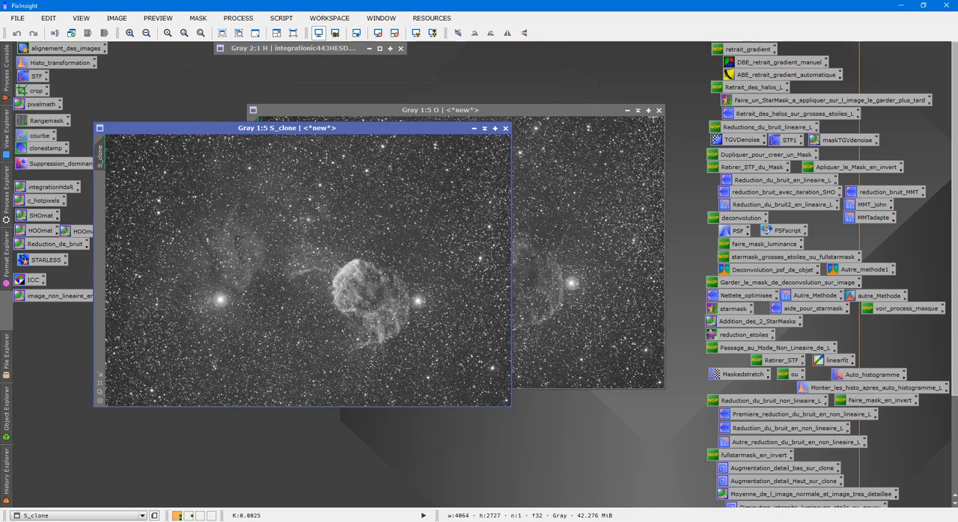
pyautogui.click(638, 110)
pyautogui.moveTo(409, 131); pyautogui.dragTo(470, 389)
pyautogui.moveTo(374, 216); pyautogui.dragTo(266, 64)
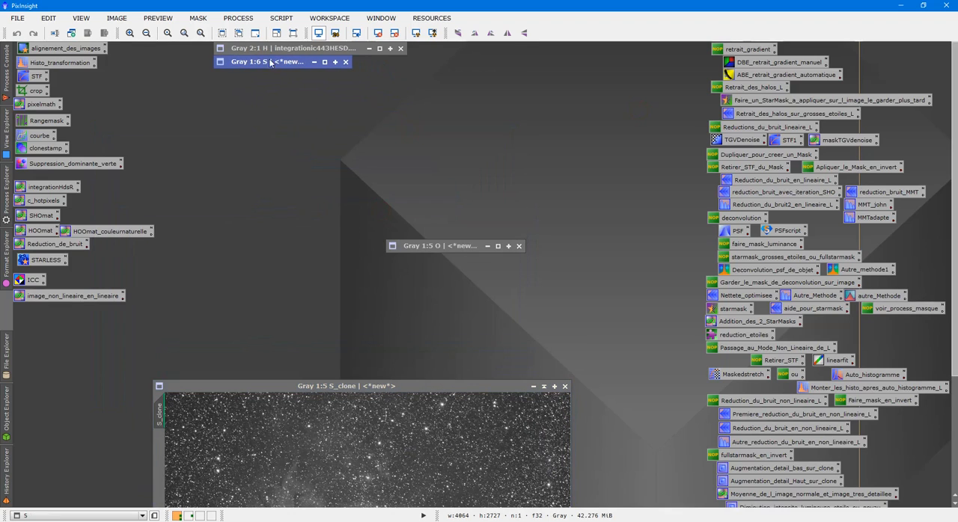
pyautogui.moveTo(413, 245); pyautogui.dragTo(248, 74)
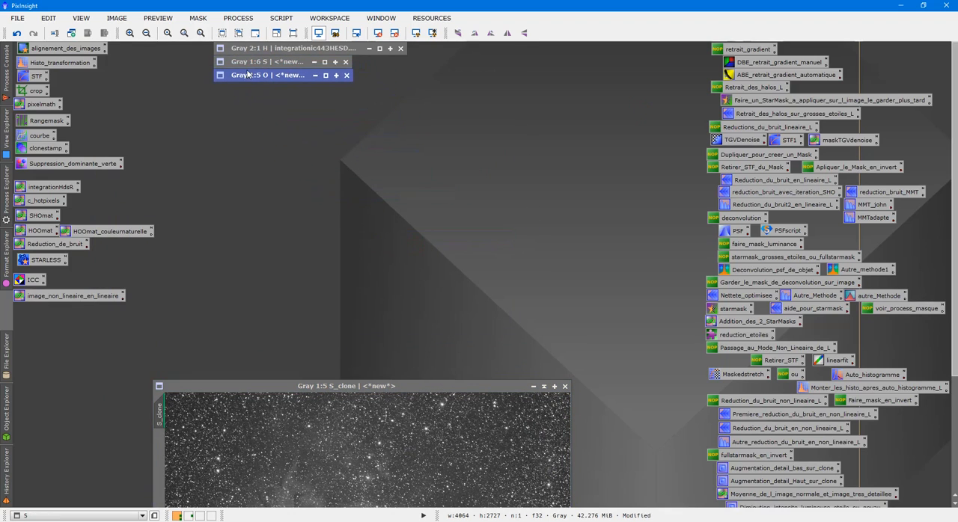
pyautogui.moveTo(350, 385); pyautogui.dragTo(420, 154)
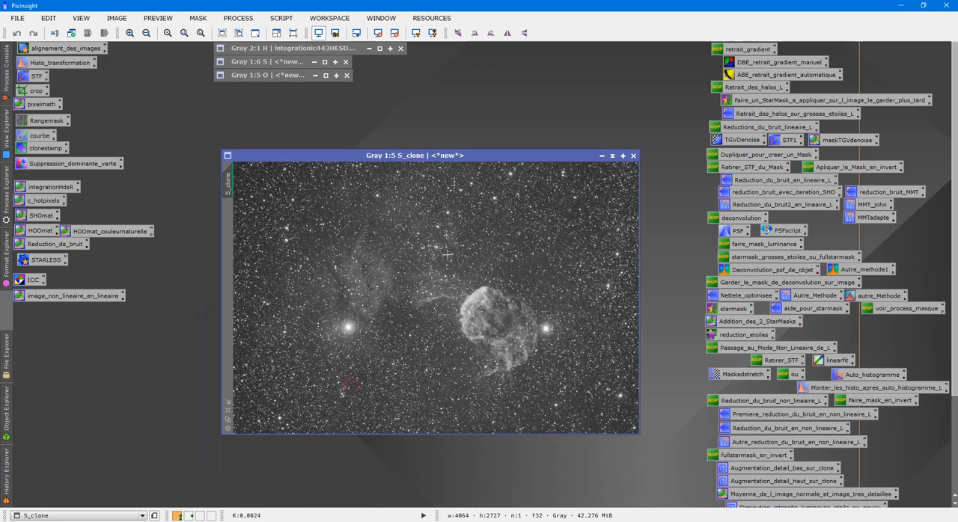
# - Rename the S duplicate as maskS
pyautogui.rightClick(445, 260)
pyautogui.click(482, 300)
pyautogui.write('maskS')
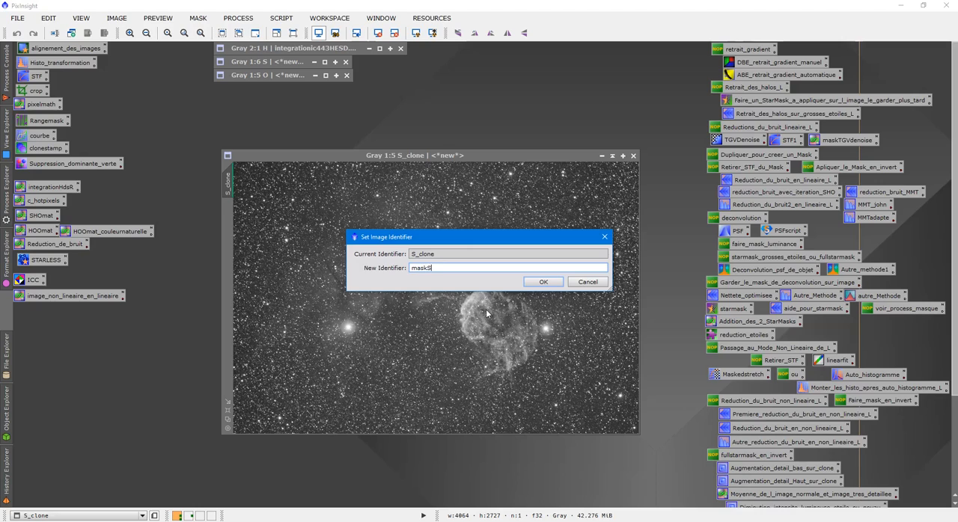
pyautogui.press('Return')
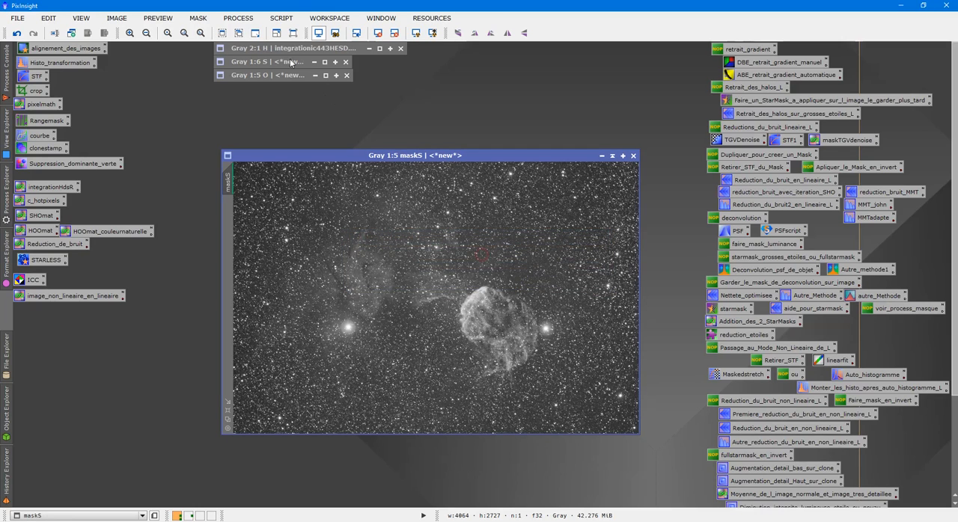
# - Run the DeLinear.js script on maskS and remove its screen stretch
pyautogui.click(281, 19)
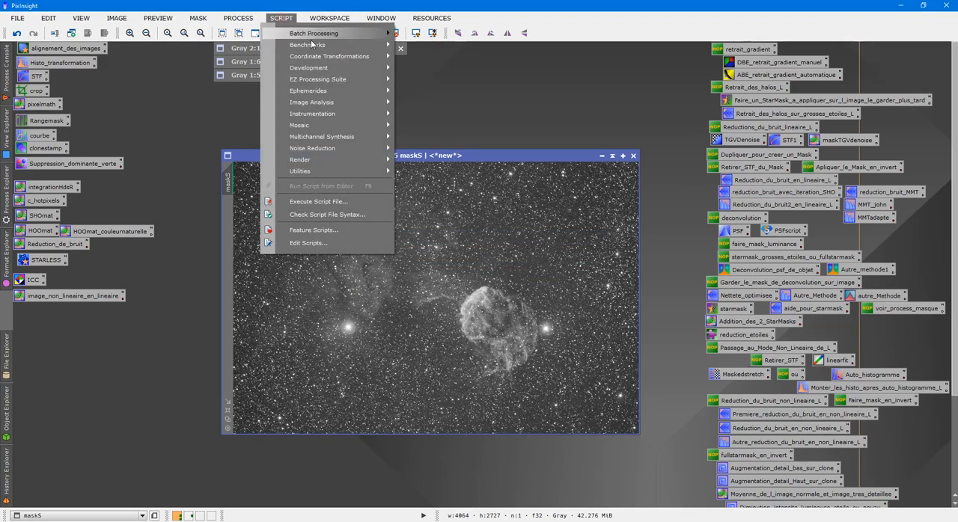
pyautogui.click(341, 197)
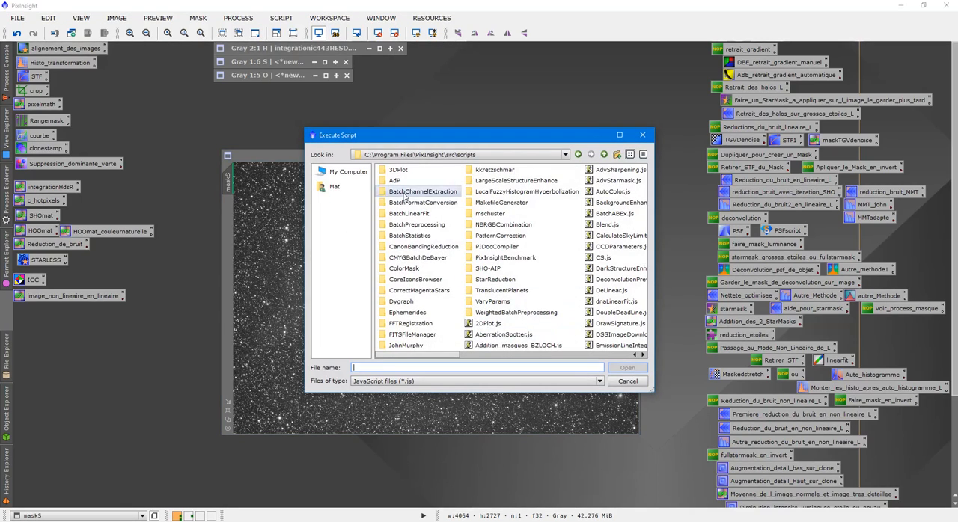
pyautogui.doubleClick(612, 291)
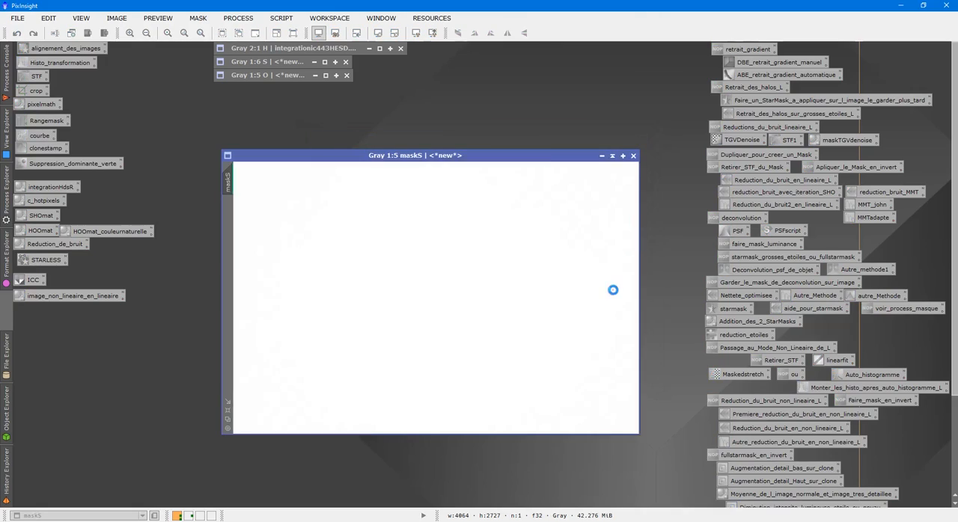
pyautogui.click(379, 34)
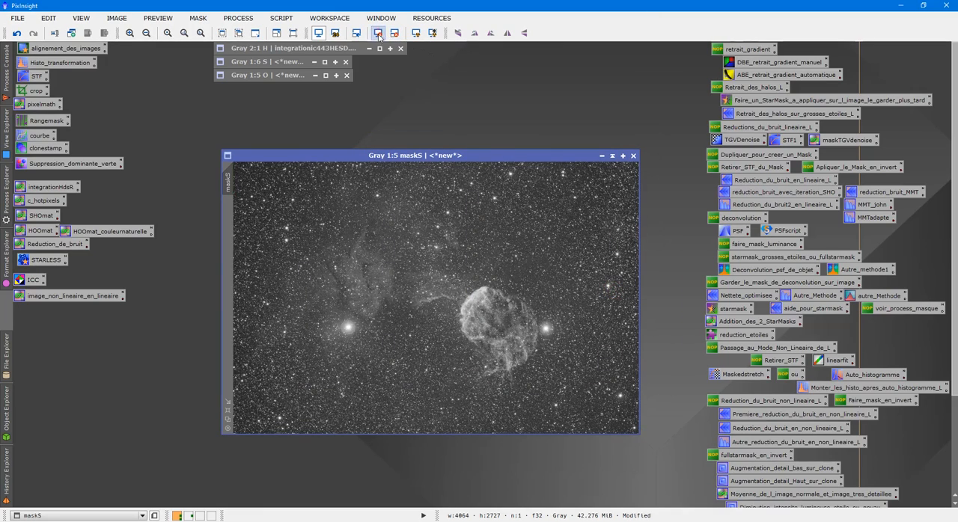
# - Set maskS aside, duplicate the S image again, minimize S, and place the new duplicate next to maskS
pyautogui.moveTo(469, 150); pyautogui.dragTo(258, 151)
pyautogui.click(271, 63)
pyautogui.doubleClick(271, 63)
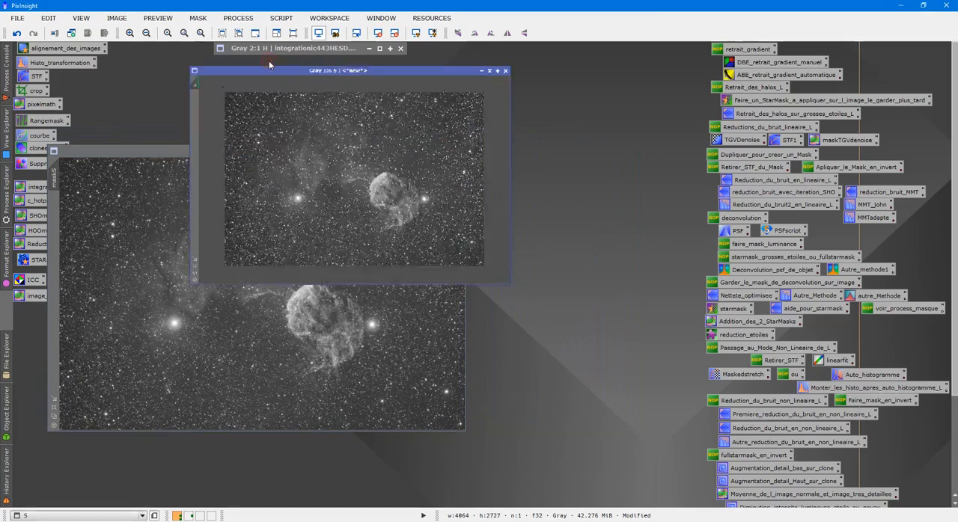
pyautogui.rightClick(305, 140)
pyautogui.click(347, 195)
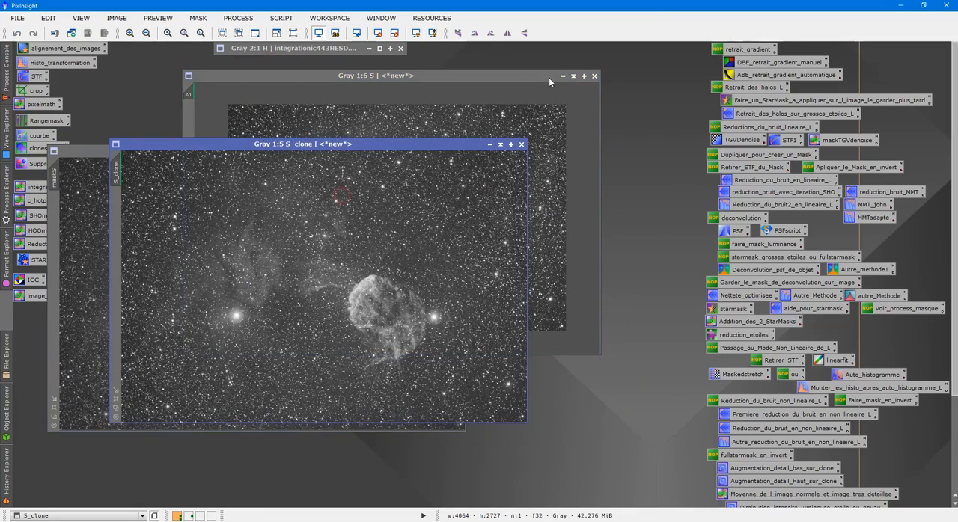
pyautogui.click(574, 77)
pyautogui.moveTo(323, 146); pyautogui.dragTo(474, 159)
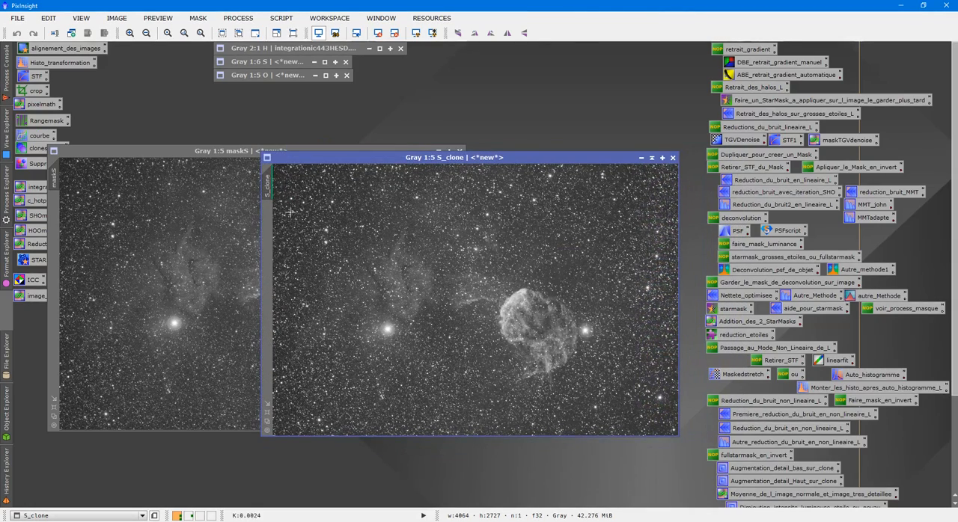
# - Auto-stretch S_clone with ScreenTransferFunction and transfer that stretch to HistogramTransformation
pyautogui.doubleClick(62, 63)
pyautogui.doubleClick(36, 76)
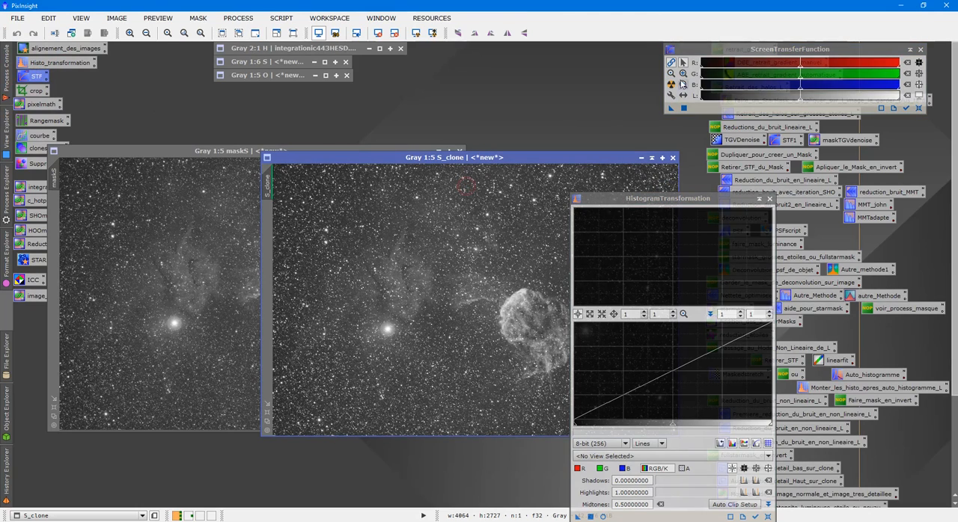
pyautogui.click(672, 84)
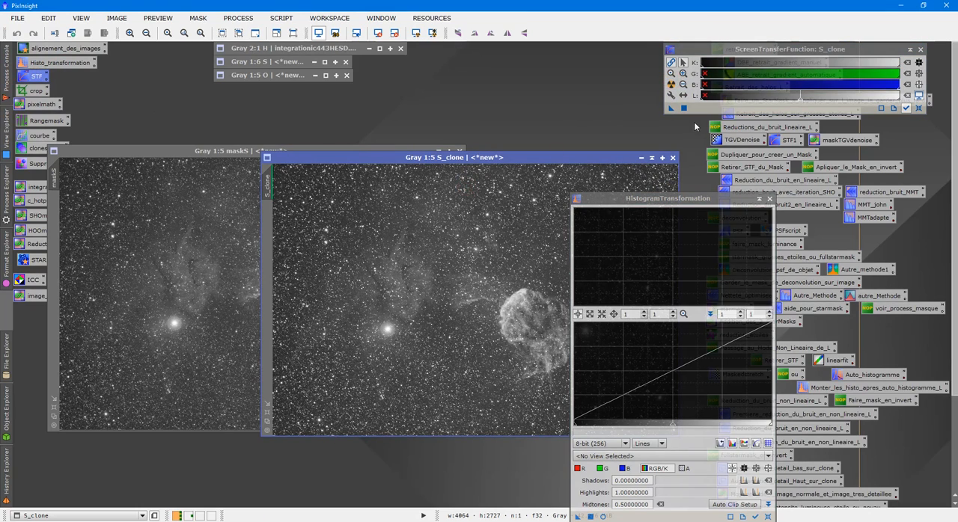
pyautogui.moveTo(672, 110); pyautogui.dragTo(632, 518)
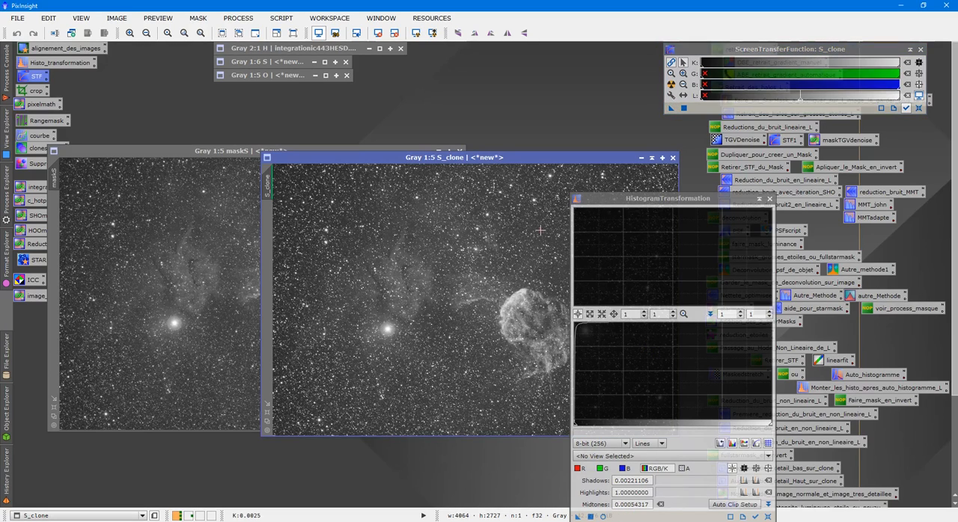
# - Reset the screen stretch of S_clone, apply the histogram stretch to it, and close both process windows
pyautogui.click(920, 108)
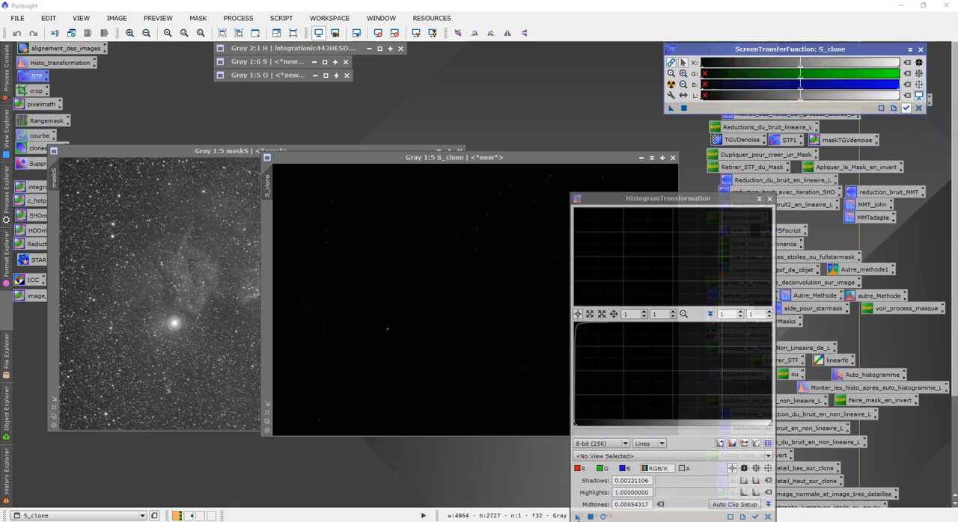
pyautogui.moveTo(577, 516); pyautogui.dragTo(459, 311)
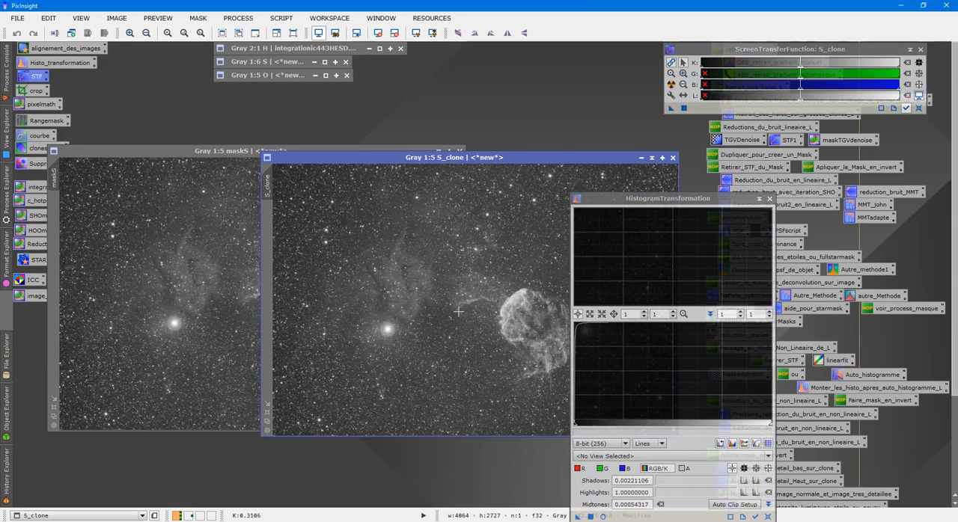
pyautogui.click(769, 198)
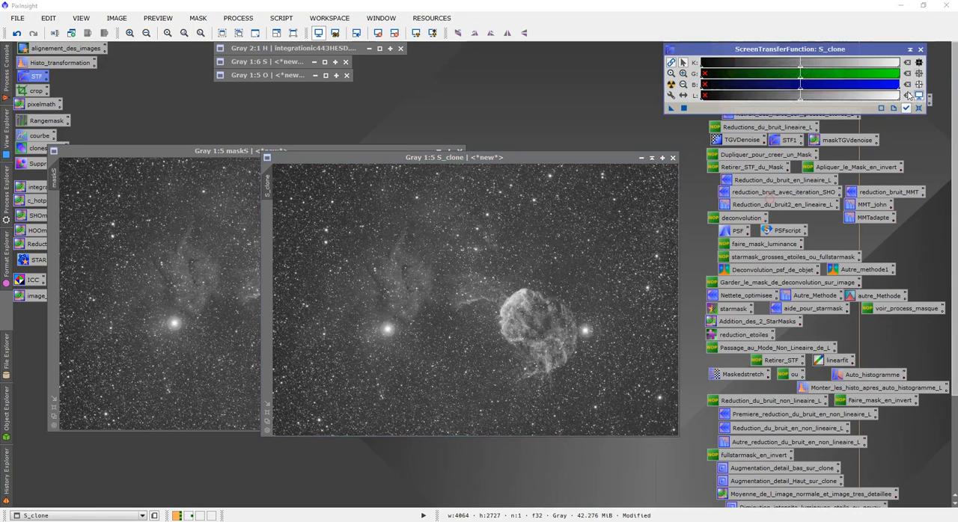
pyautogui.click(920, 50)
# - Compare S_clone side by side with maskS and close S_clone without saving it
pyautogui.moveTo(462, 164); pyautogui.dragTo(651, 158)
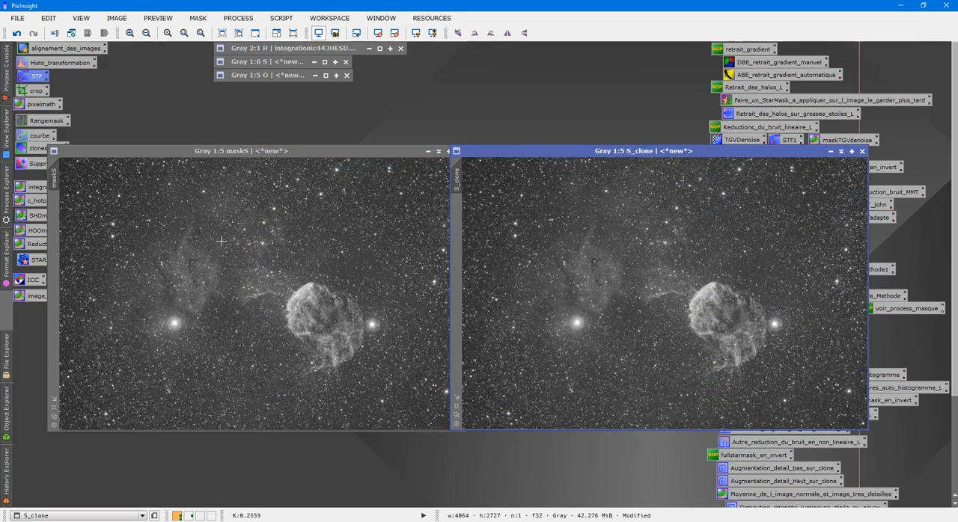
pyautogui.click(862, 151)
pyautogui.click(462, 295)
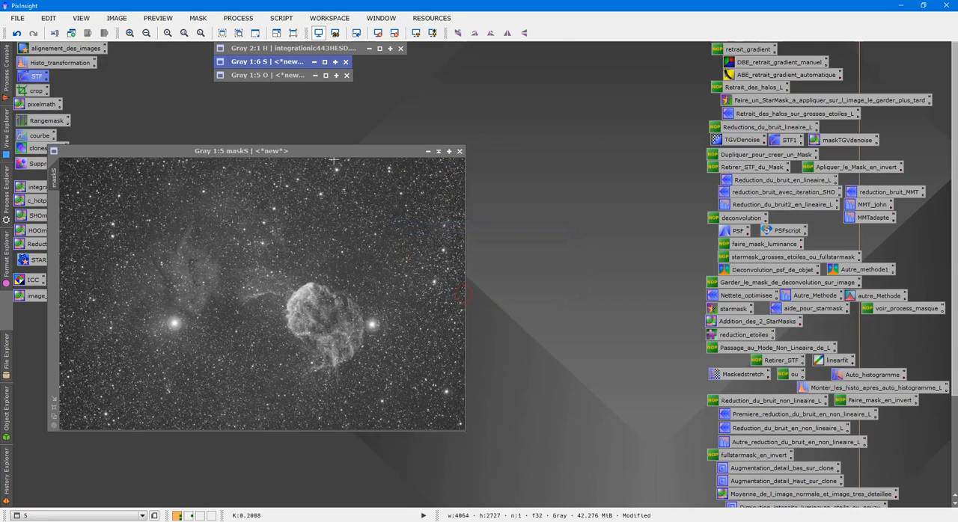
pyautogui.moveTo(332, 152); pyautogui.dragTo(413, 155)
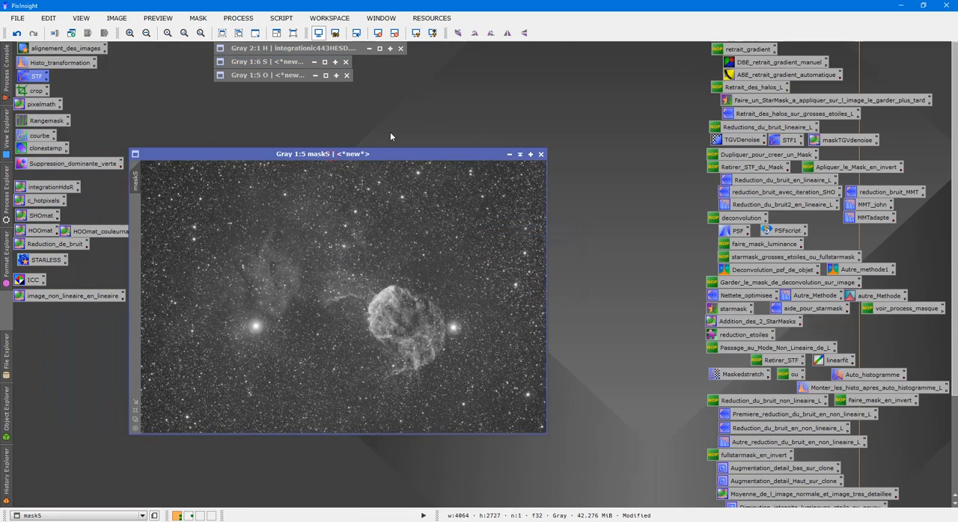
pyautogui.click(283, 18)
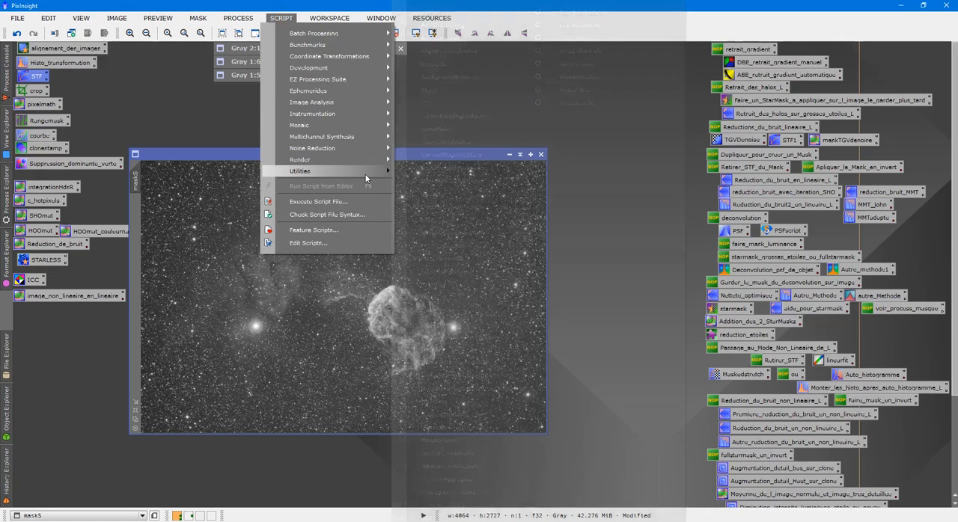
pyautogui.click(355, 201)
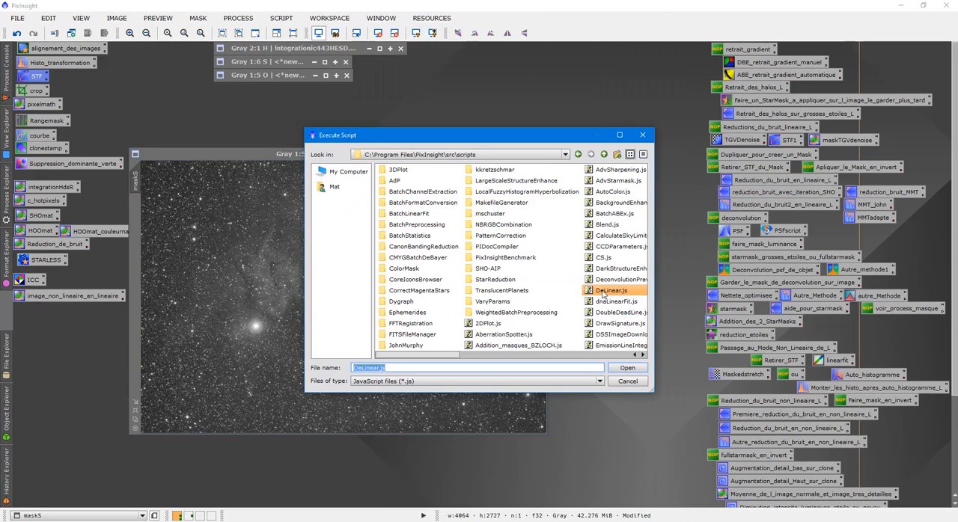
pyautogui.click(642, 135)
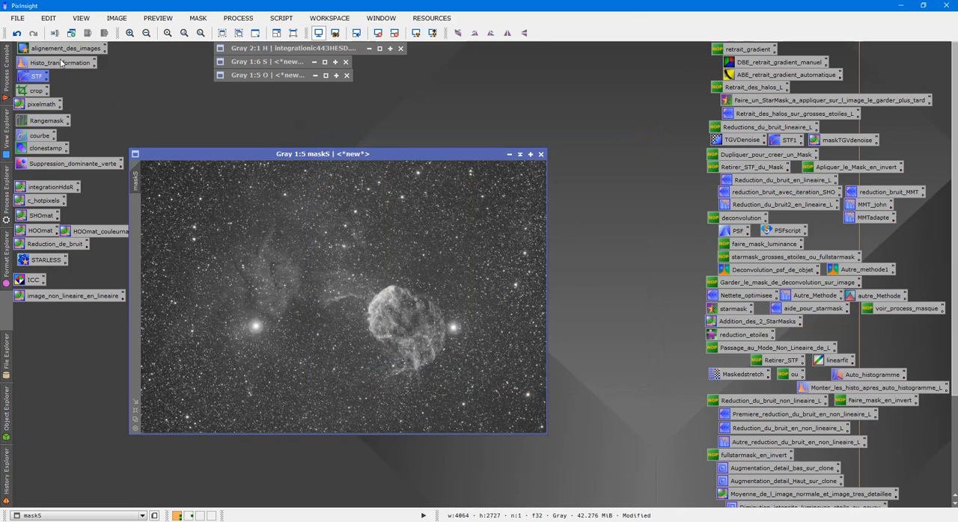
# - Open CurvesTransformation beside the maskS window and start a real-time preview of maskS
pyautogui.moveTo(358, 142); pyautogui.dragTo(358, 143)
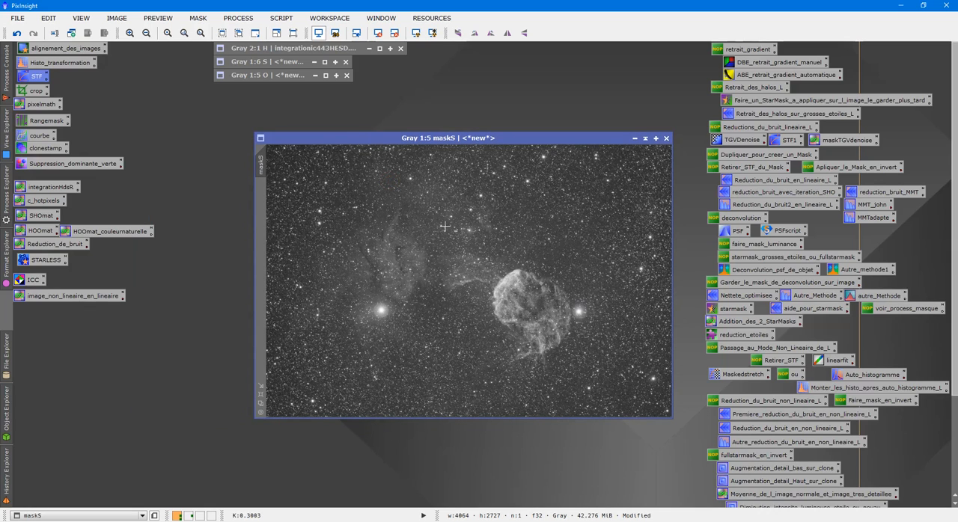
pyautogui.doubleClick(39, 136)
pyautogui.moveTo(692, 240); pyautogui.dragTo(759, 122)
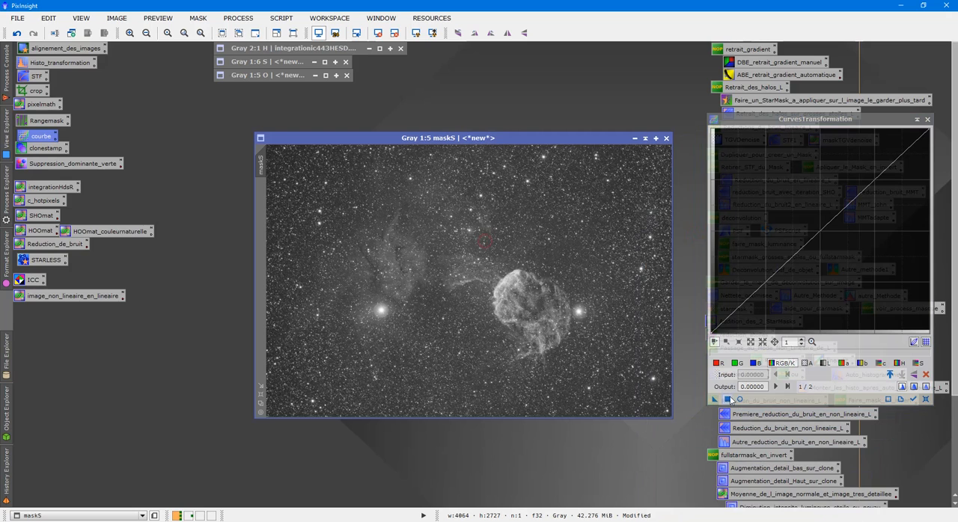
pyautogui.click(739, 399)
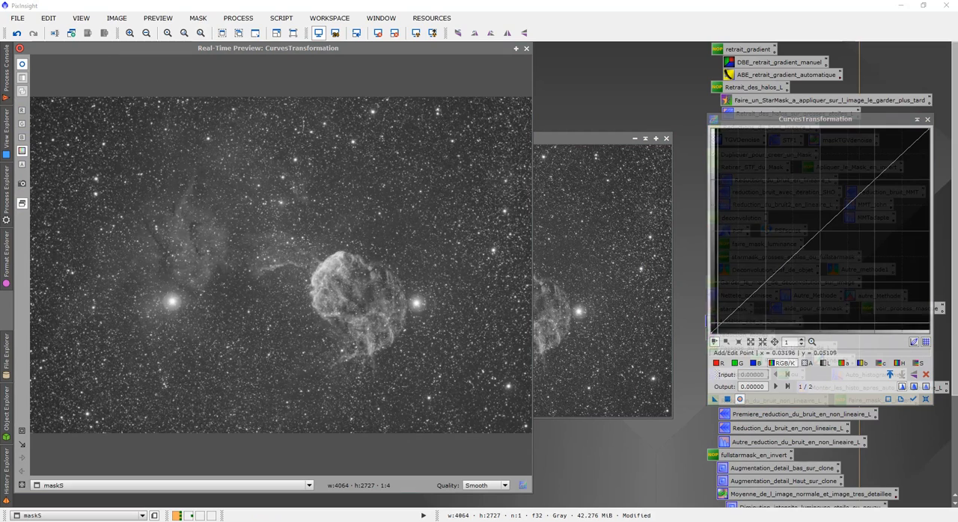
pyautogui.moveTo(712, 333)
pyautogui.mouseDown()
pyautogui.moveTo(711, 248)
pyautogui.moveTo(711, 335)
pyautogui.mouseUp()
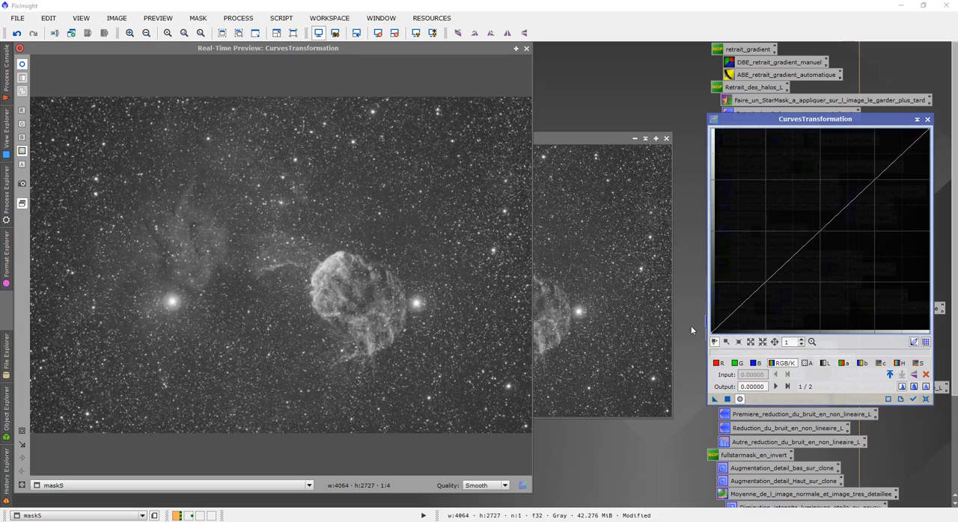
pyautogui.click(528, 50)
pyautogui.click(527, 50)
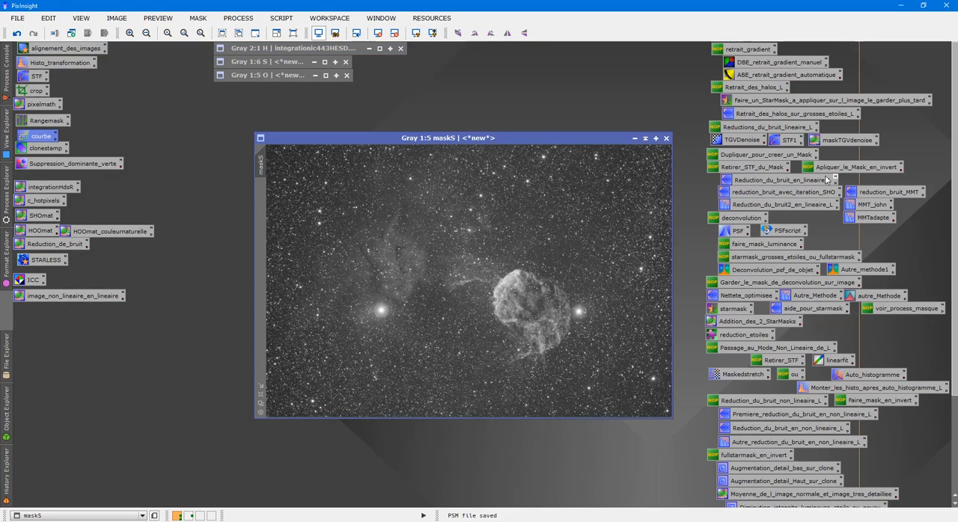
# - Open HistogramTransformation with maskS as its view and lower the midtones balance to 0.07070707
pyautogui.moveTo(482, 140); pyautogui.dragTo(407, 140)
pyautogui.doubleClick(56, 63)
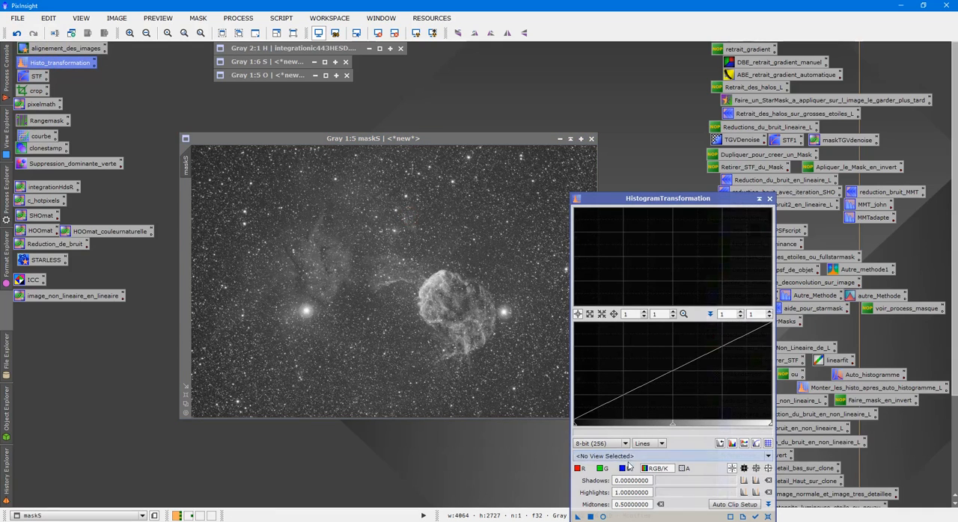
pyautogui.click(627, 458)
pyautogui.click(622, 503)
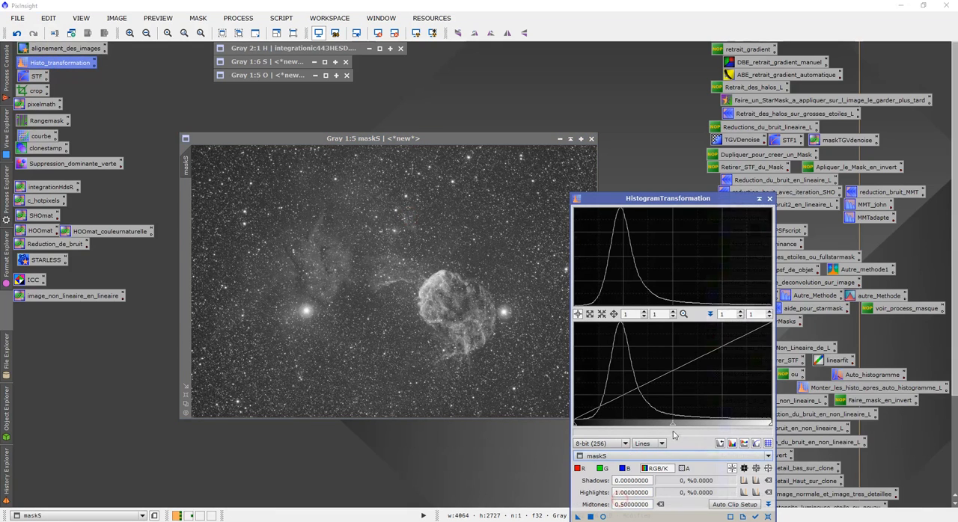
pyautogui.moveTo(672, 424); pyautogui.dragTo(588, 424)
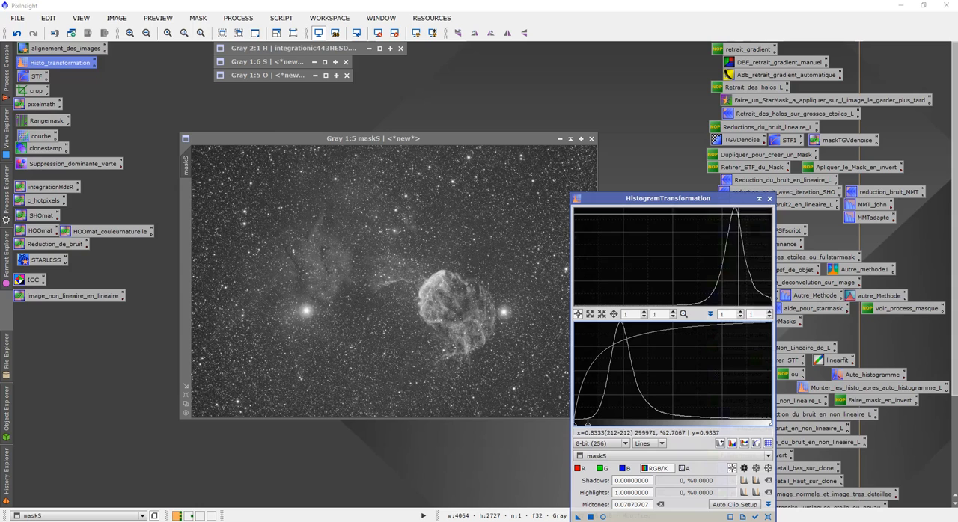
# - Check the brightened stretch of maskS in a real-time preview, apply it to maskS, and close HistogramTransformation
pyautogui.moveTo(650, 199); pyautogui.dragTo(756, 115)
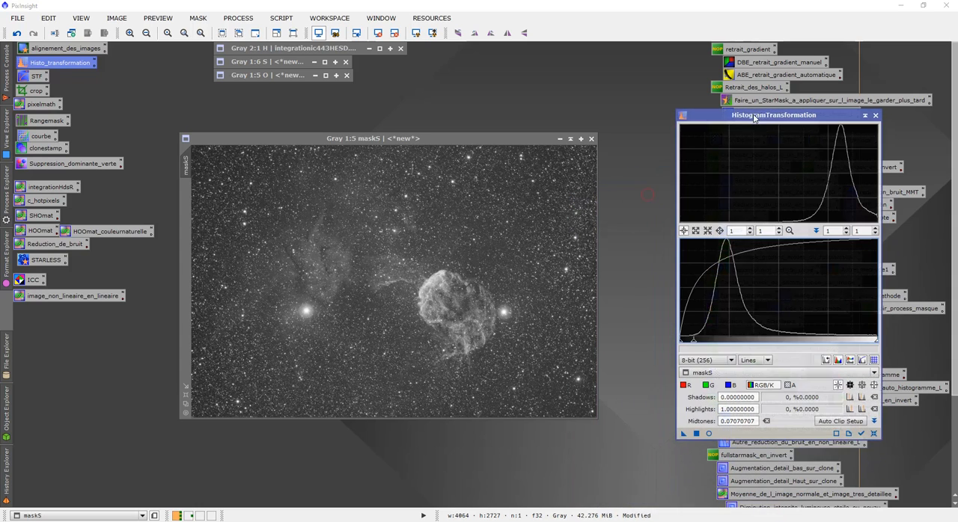
pyautogui.click(708, 434)
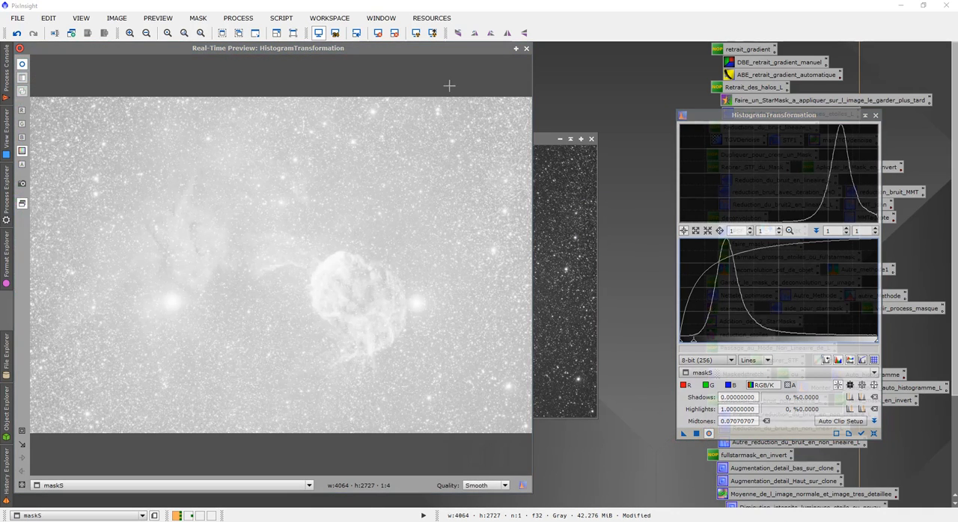
pyautogui.click(526, 48)
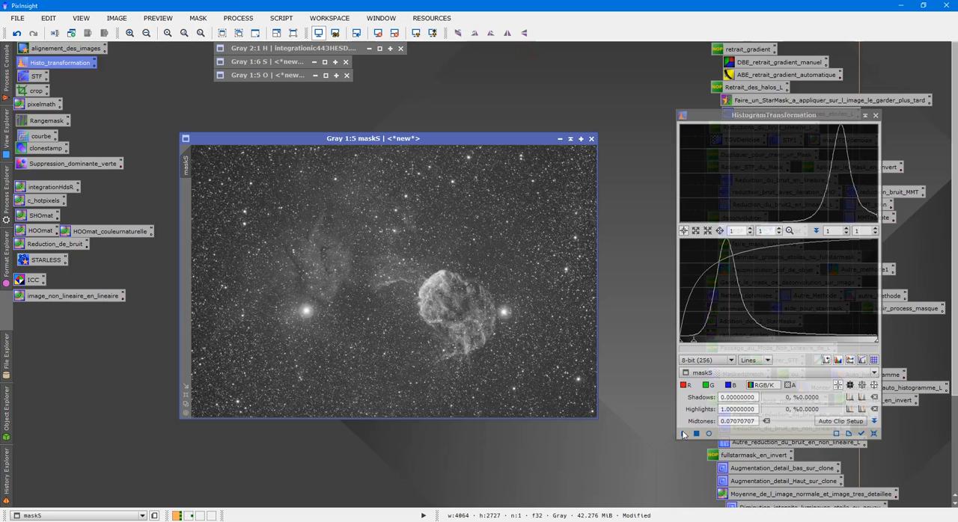
pyautogui.moveTo(532, 325); pyautogui.dragTo(530, 322)
pyautogui.click(875, 116)
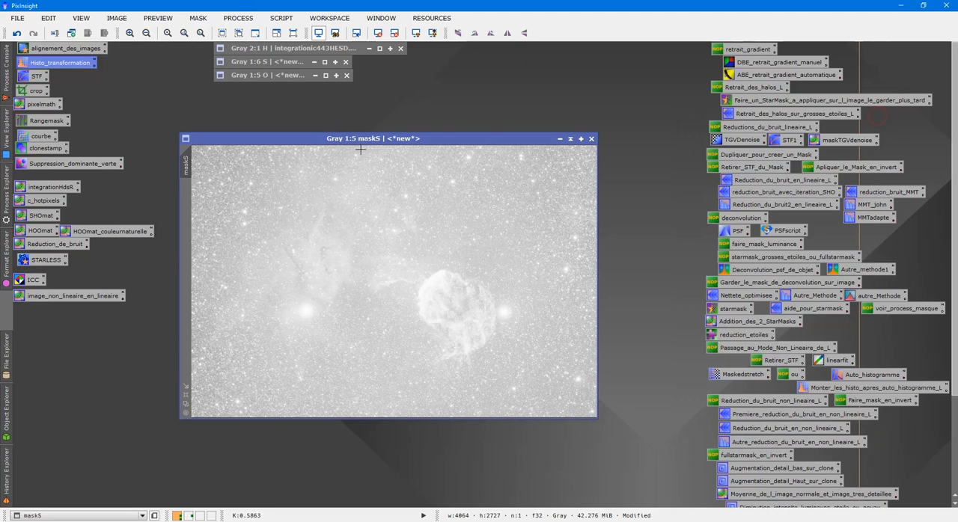
# - Restore the S image window, place it beside maskS, and apply maskS to S as its mask
pyautogui.moveTo(367, 142); pyautogui.dragTo(356, 129)
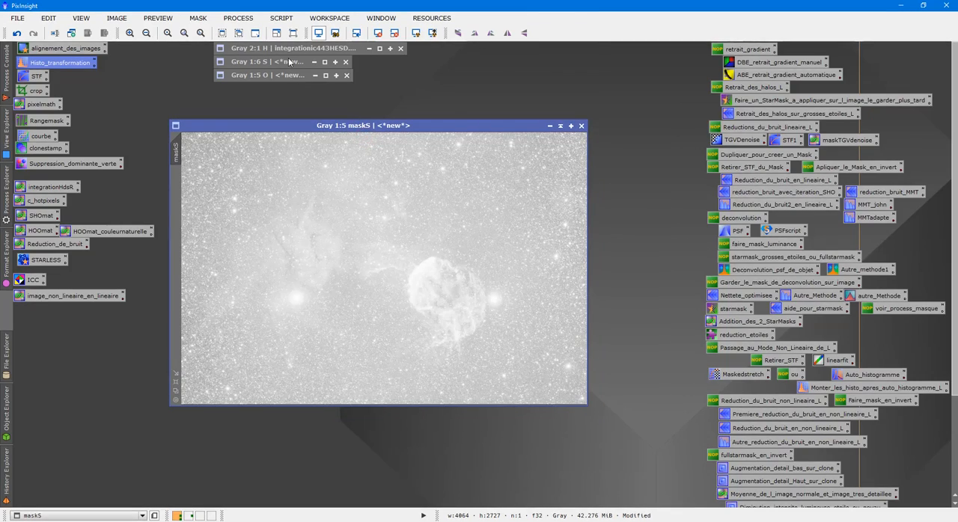
pyautogui.doubleClick(289, 62)
pyautogui.moveTo(329, 75); pyautogui.dragTo(353, 168)
pyautogui.moveTo(346, 124); pyautogui.dragTo(500, 225)
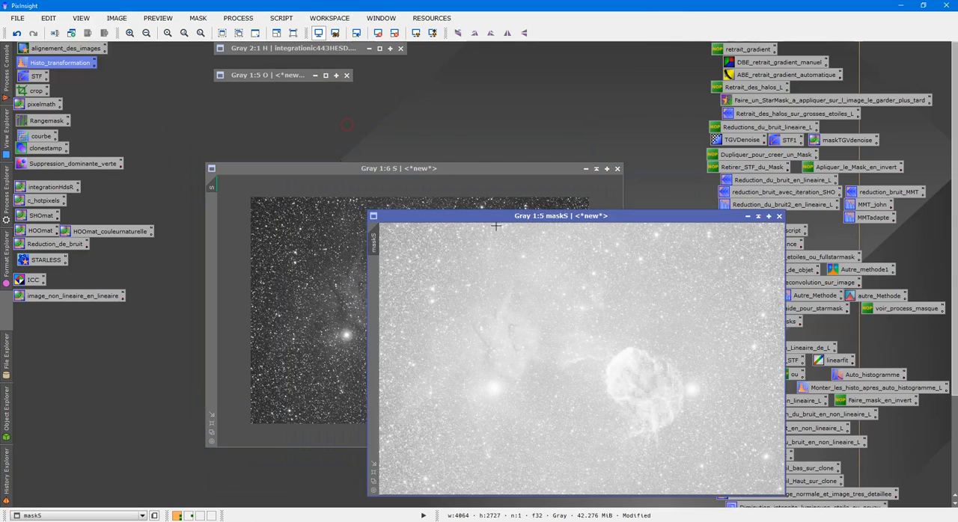
pyautogui.moveTo(377, 238); pyautogui.dragTo(214, 223)
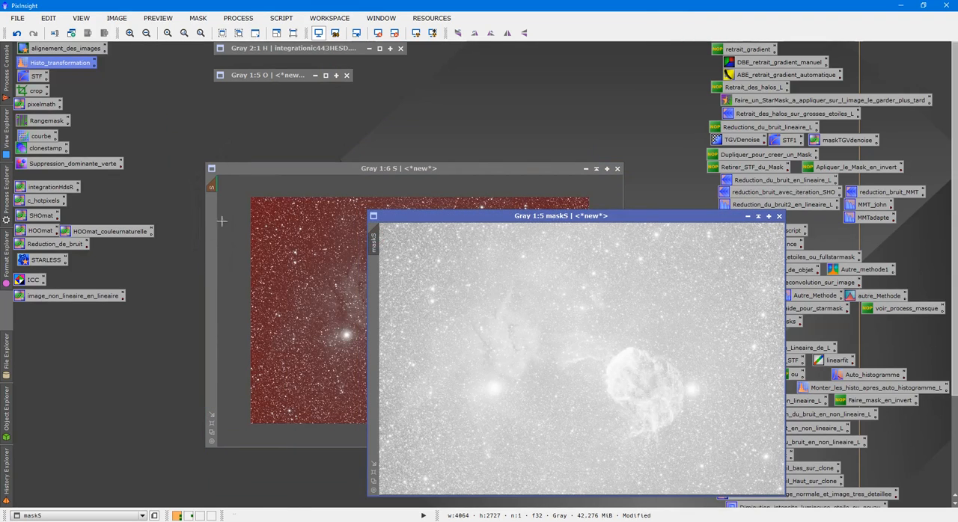
# - Roll up the maskS window out of the way and invert the mask on S
pyautogui.click(758, 216)
pyautogui.moveTo(582, 359); pyautogui.dragTo(624, 50)
pyautogui.click(515, 228)
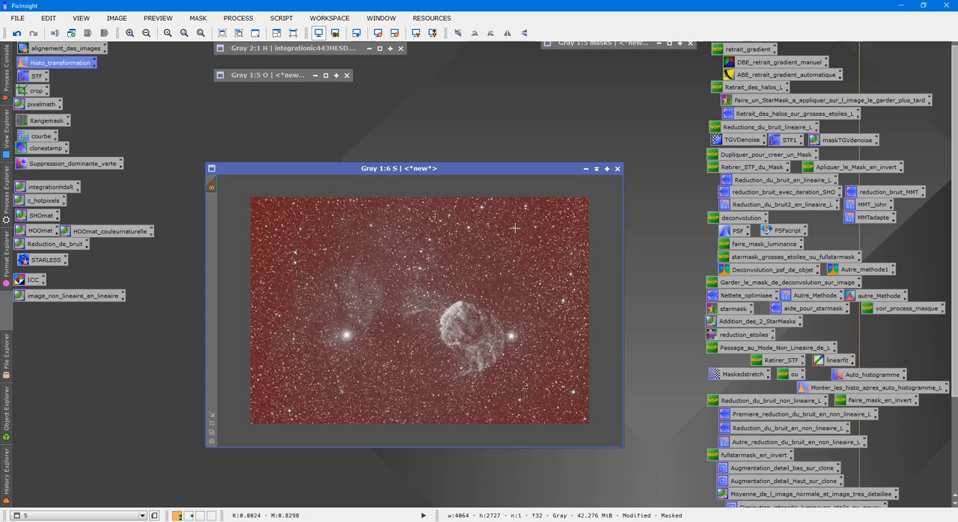
pyautogui.hotkey('ctrl', 'shift', 'i')
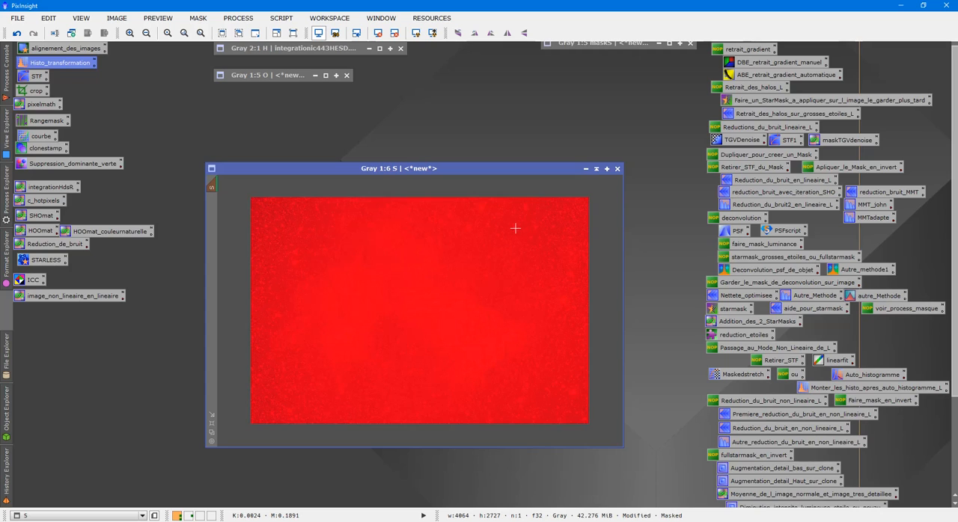
# - Hide the mask overlay on S and examine the noise around the nebula's faint filament at high magnification
pyautogui.scroll(6, 500, 283)
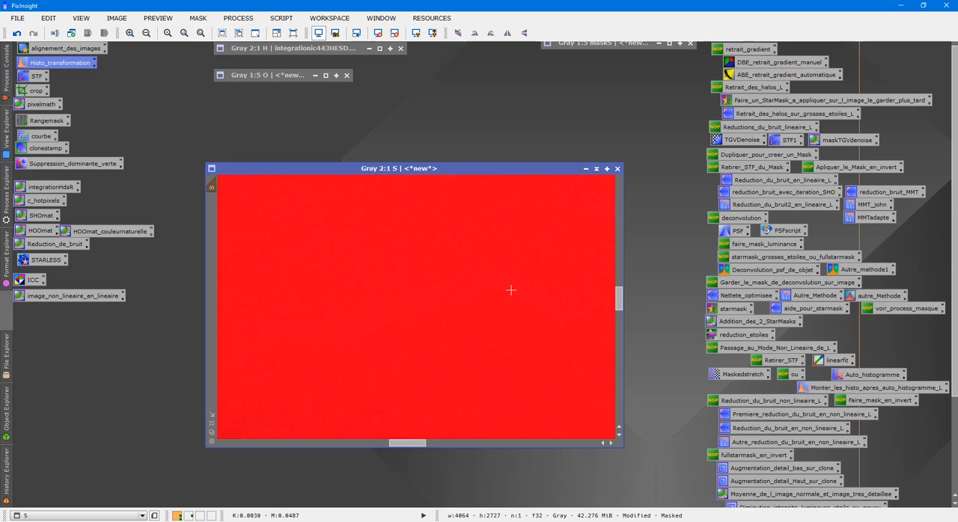
pyautogui.hotkey('ctrl', 'k')
pyautogui.scroll(4, 506, 278)
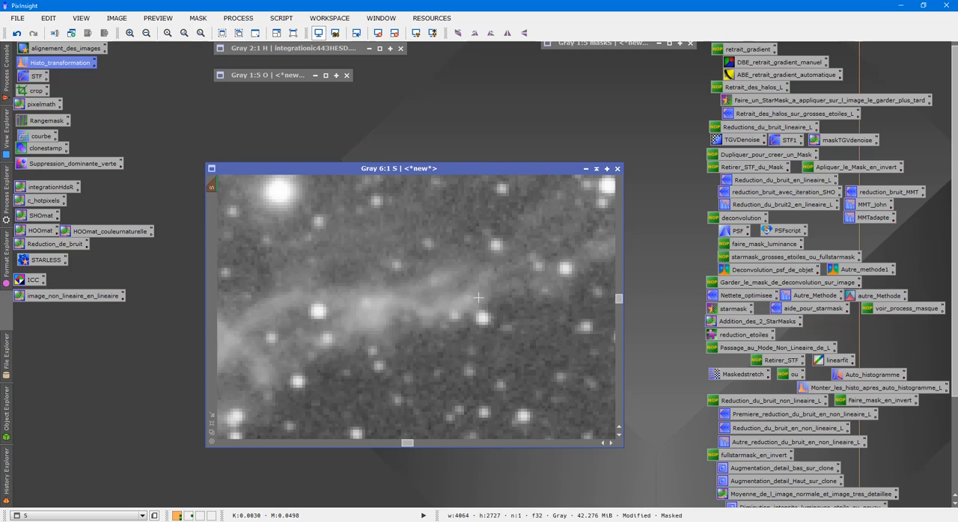
pyautogui.hotkey('ctrl', 'k')
pyautogui.hotkey('ctrl', 'k')
pyautogui.scroll(-5, 575, 300)
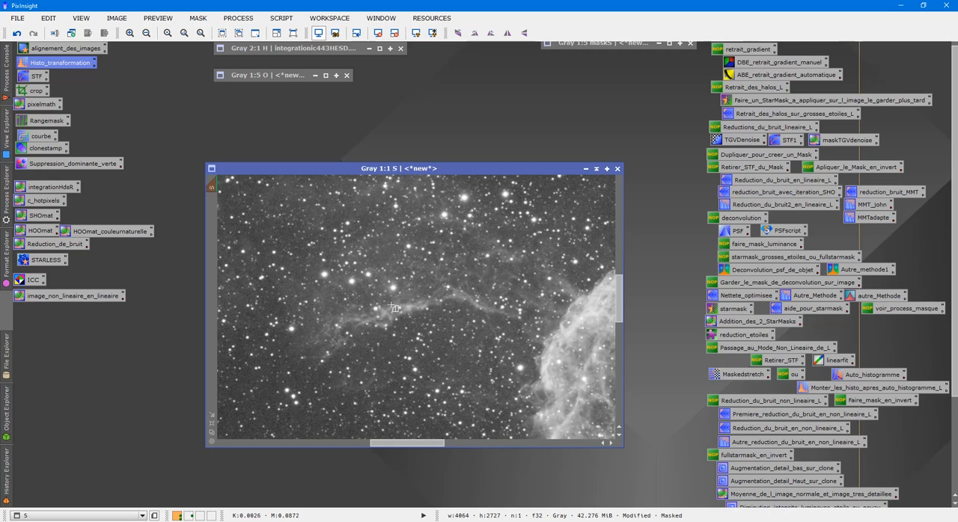
# - Define two previews on S, one over the faint filament and one on the starry background, and display the filament preview
pyautogui.moveTo(402, 283); pyautogui.dragTo(488, 352)
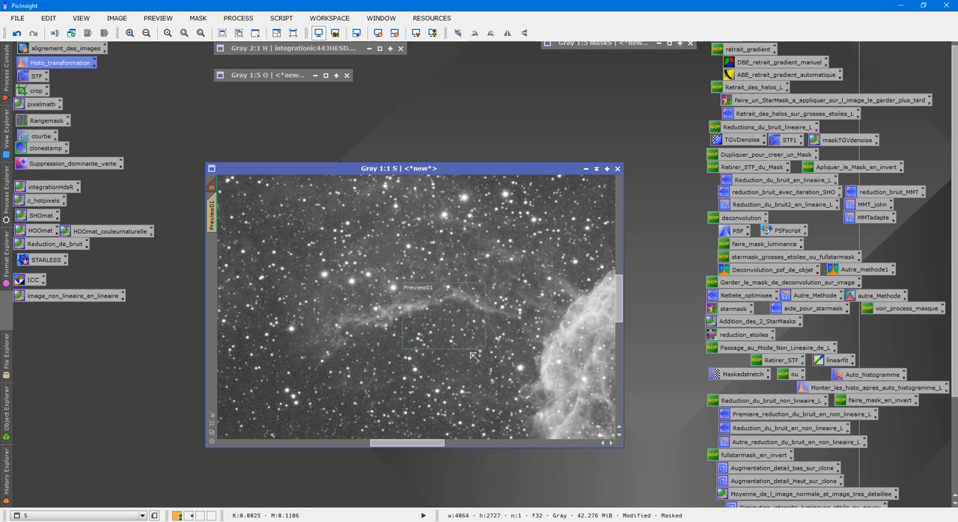
pyautogui.scroll(-4, 473, 357)
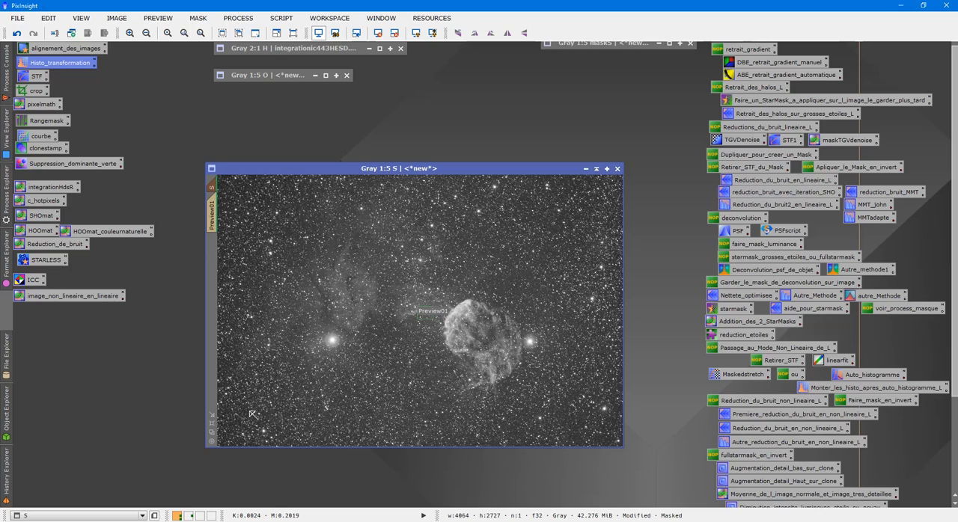
pyautogui.moveTo(269, 390); pyautogui.dragTo(322, 438)
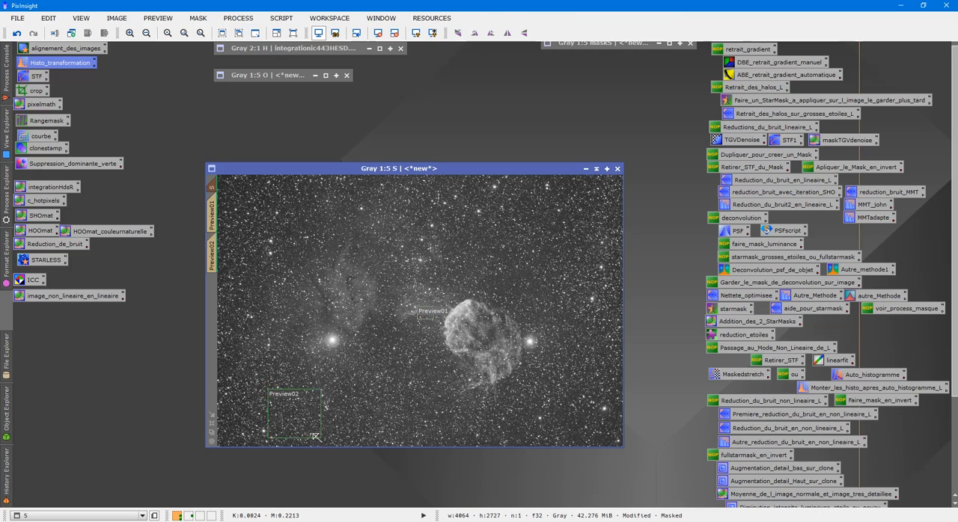
pyautogui.click(212, 215)
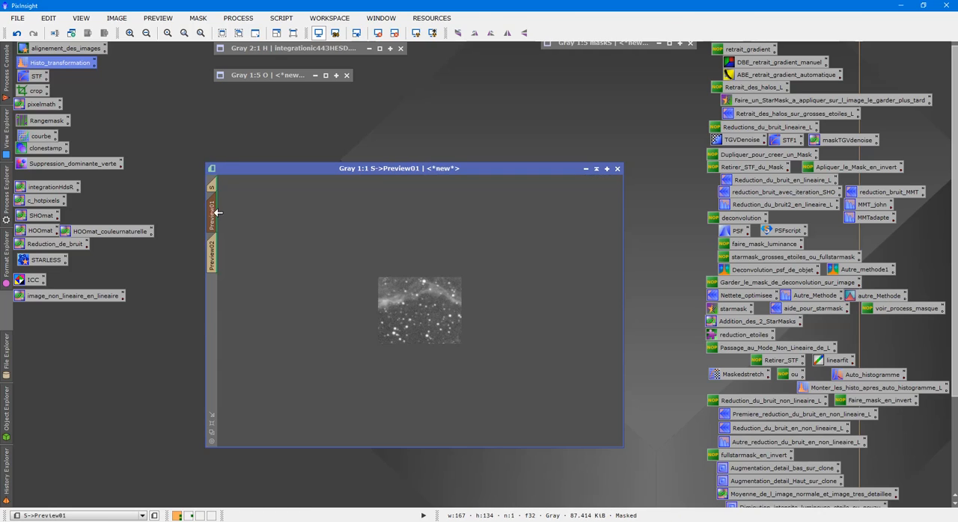
pyautogui.scroll(3, 492, 307)
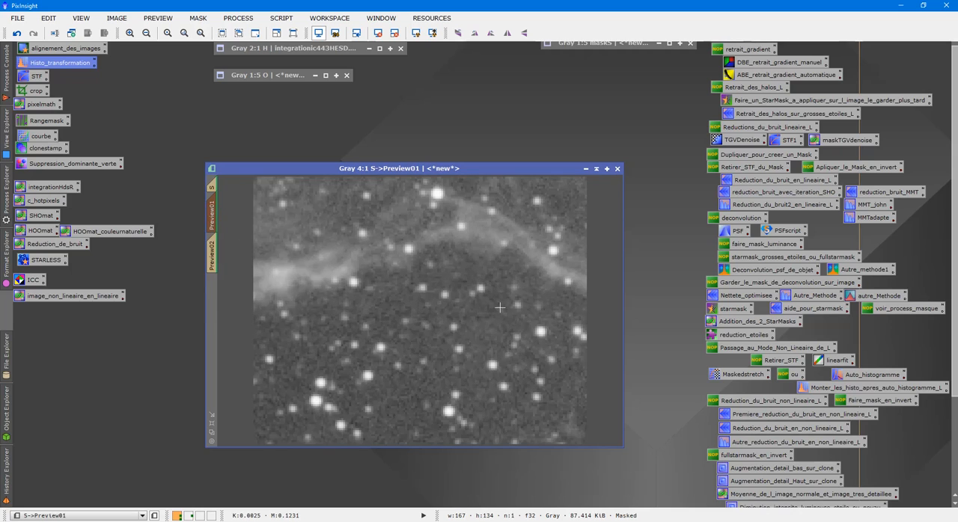
pyautogui.scroll(-1, 499, 307)
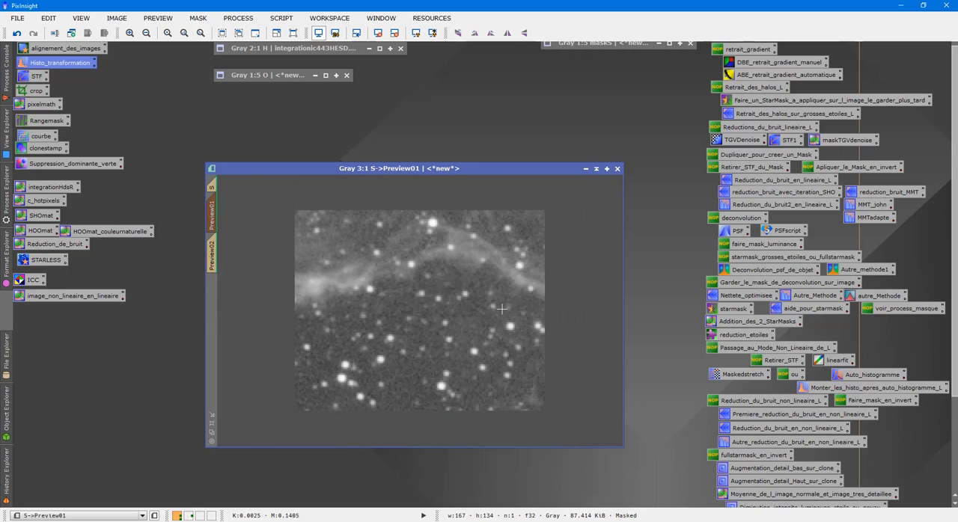
# - Load the MMT_john MultiscaleMedianTransform preset beside the S preview and look through its eight layers
pyautogui.doubleClick(876, 209)
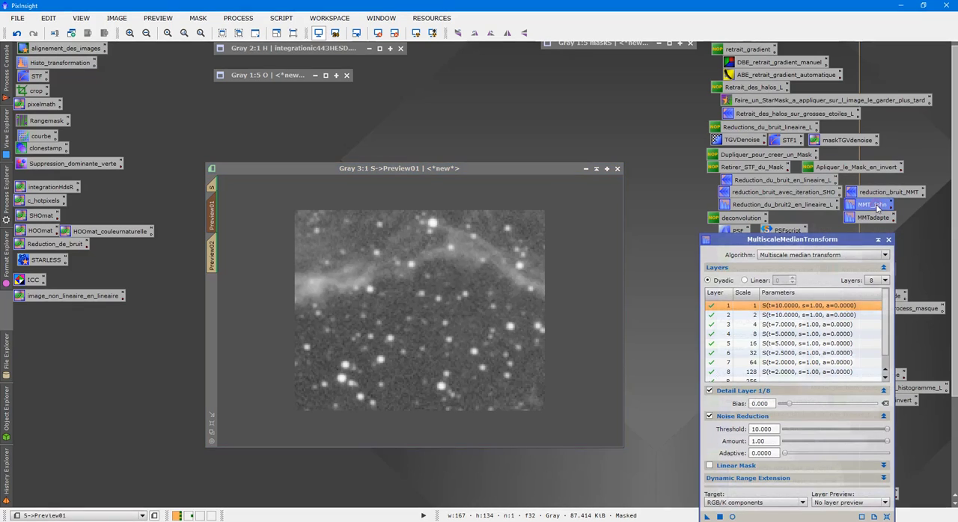
pyautogui.moveTo(824, 234); pyautogui.dragTo(803, 122)
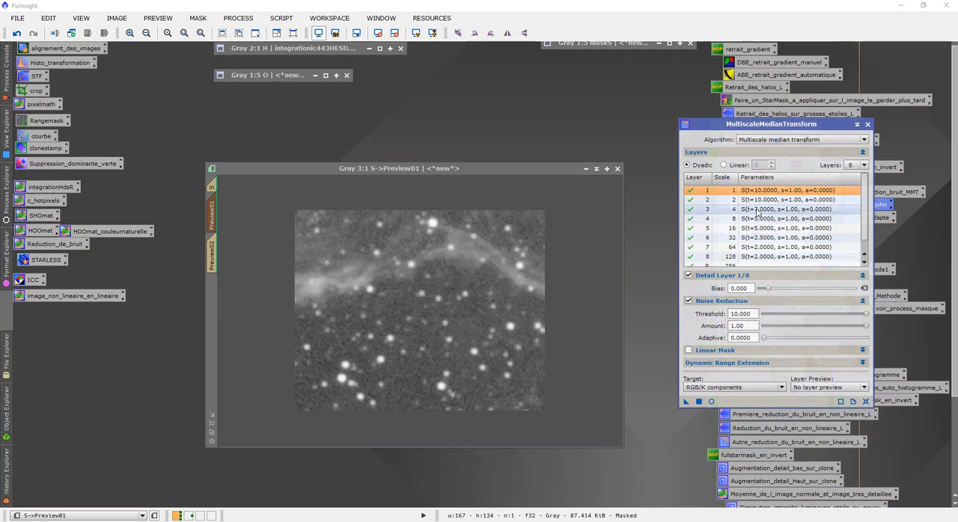
pyautogui.scroll(-1, 757, 212)
pyautogui.scroll(1, 724, 219)
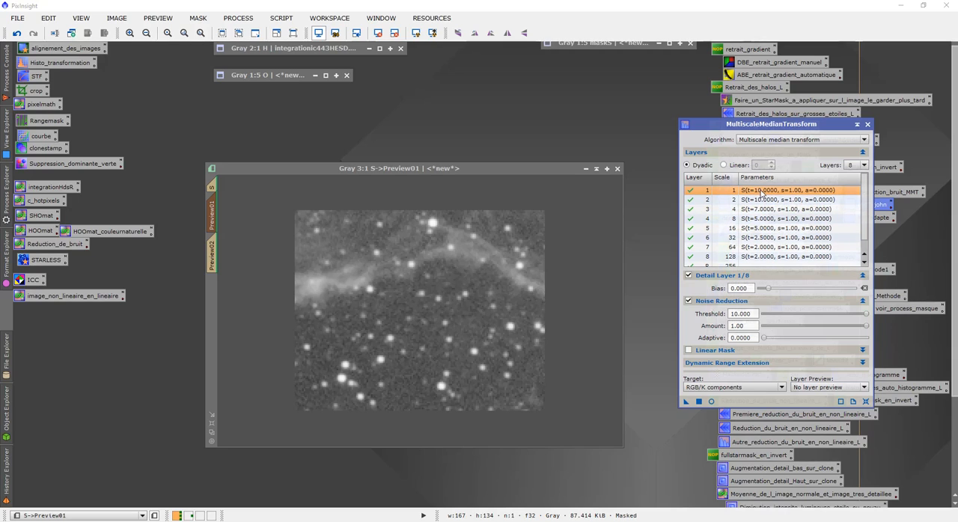
pyautogui.scroll(-1, 762, 202)
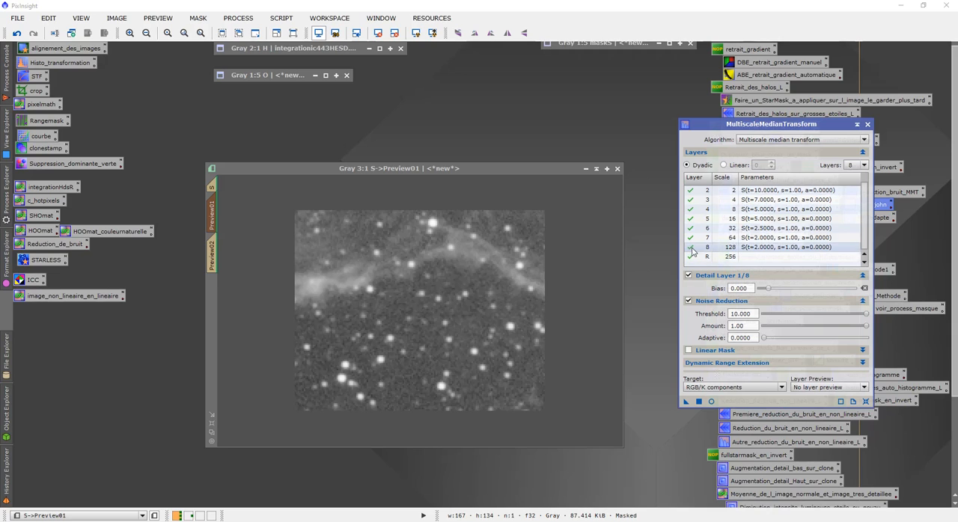
pyautogui.scroll(1, 703, 247)
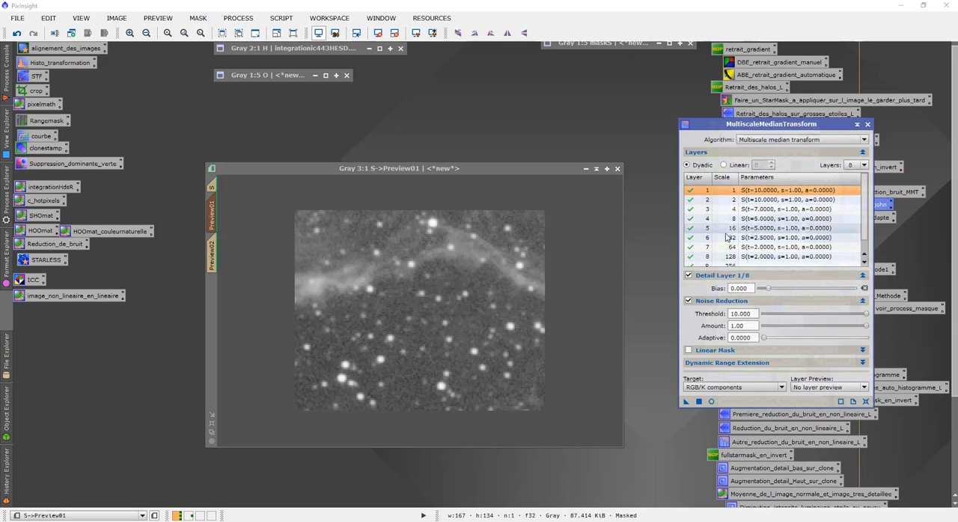
# - Examine the noise reduction settings of the individual layers, trying a different threshold on layer 3
pyautogui.click(765, 192)
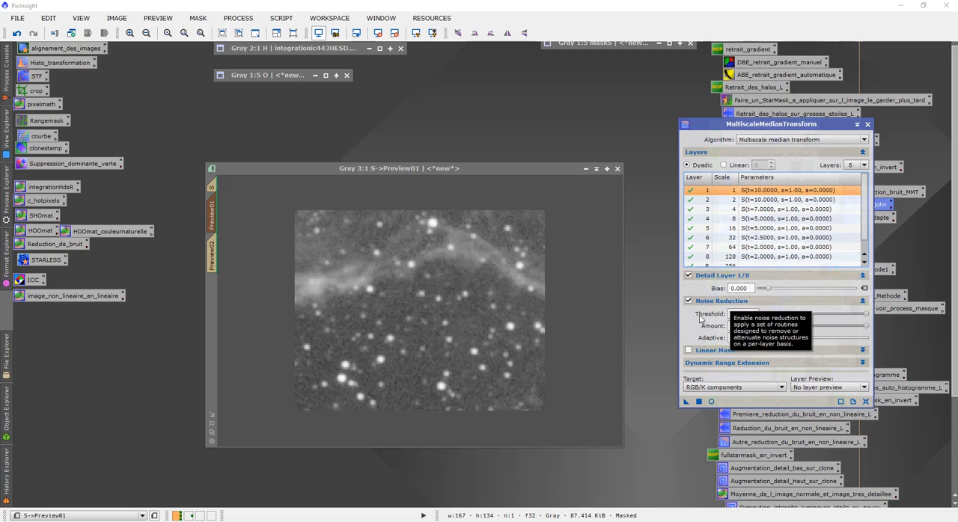
pyautogui.moveTo(702, 321)
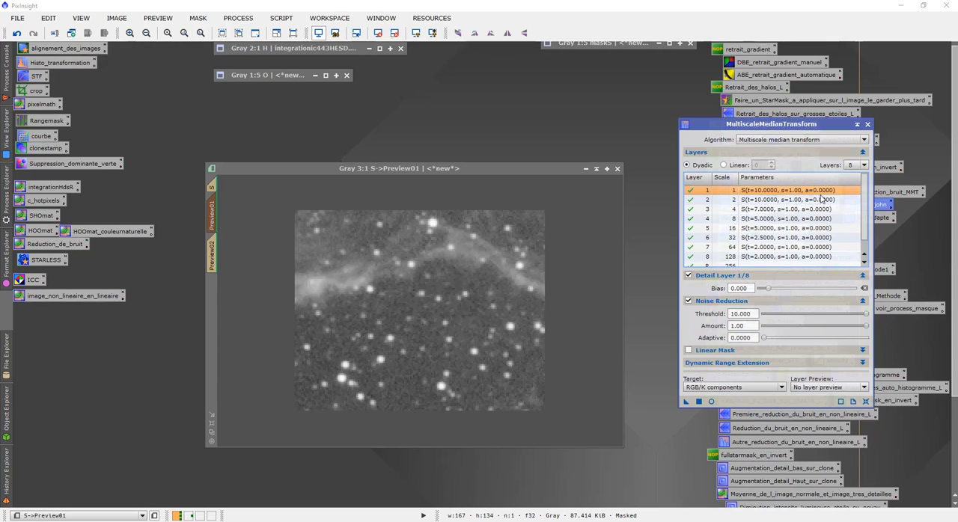
pyautogui.click(756, 212)
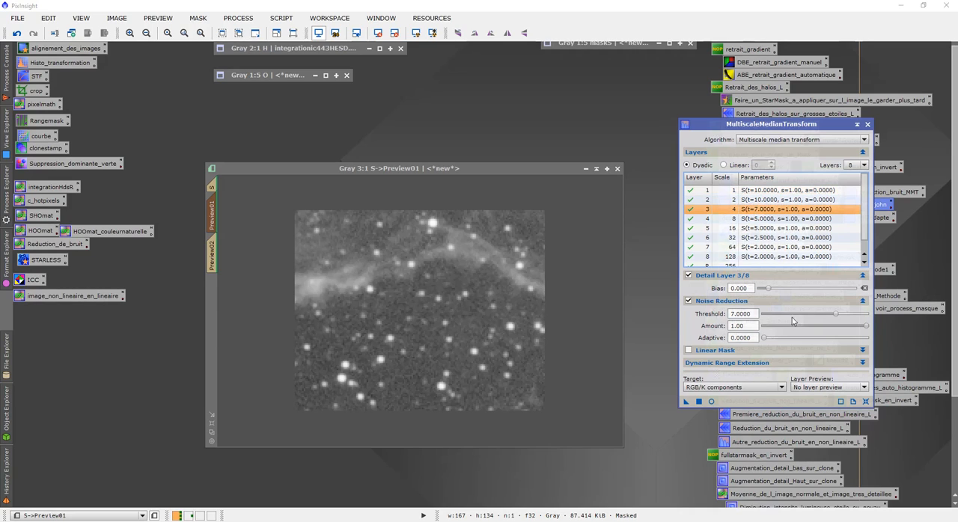
pyautogui.moveTo(836, 316); pyautogui.dragTo(819, 315)
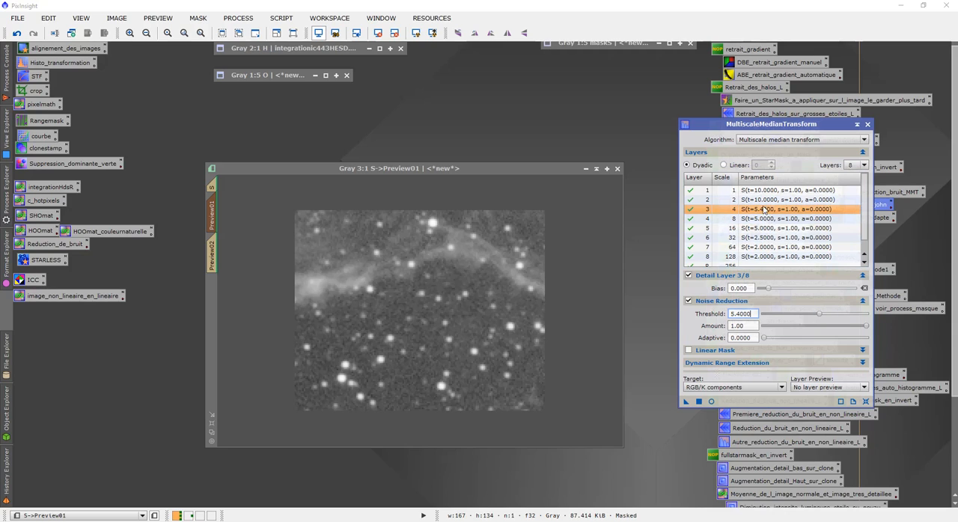
pyautogui.moveTo(822, 317); pyautogui.dragTo(833, 318)
pyautogui.click(765, 219)
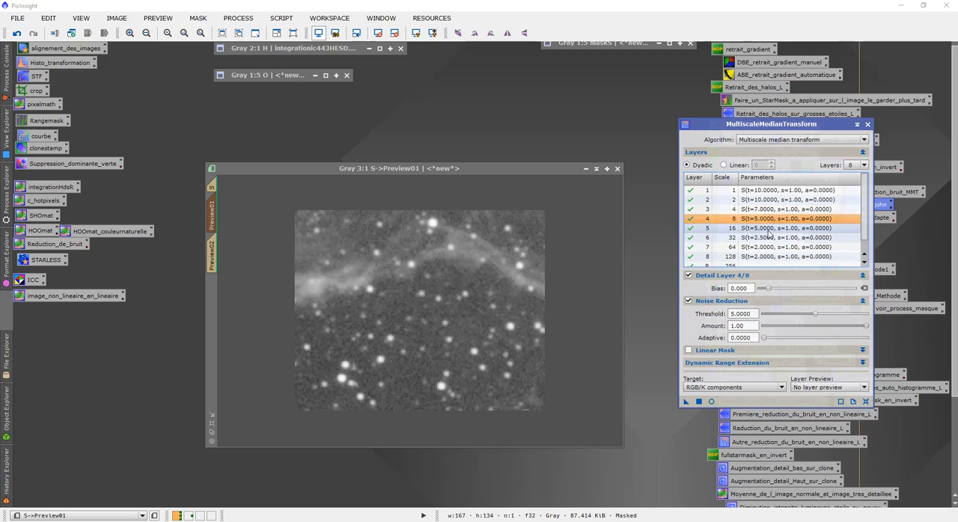
pyautogui.click(757, 229)
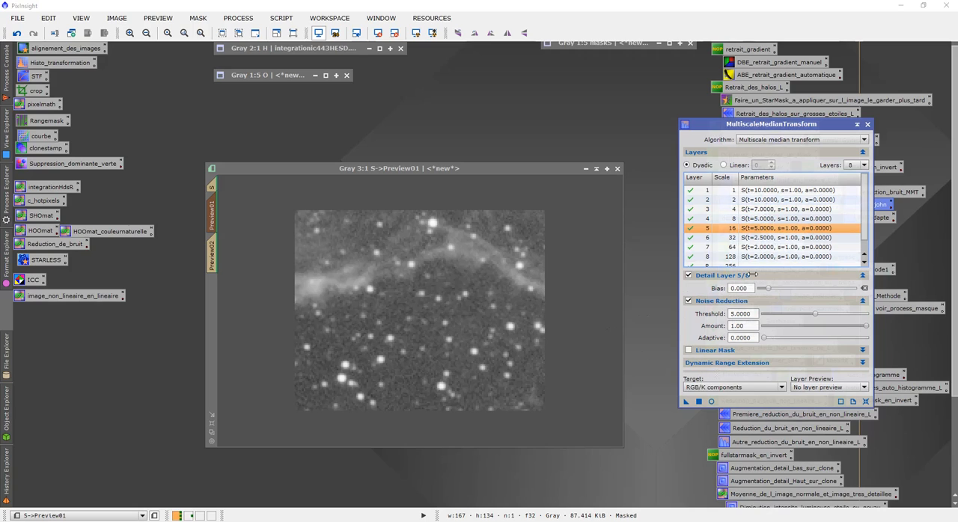
pyautogui.click(755, 258)
pyautogui.click(754, 250)
# - Apply the MultiscaleMedianTransform noise reduction with the preset layer thresholds to Preview01 of S
pyautogui.click(768, 194)
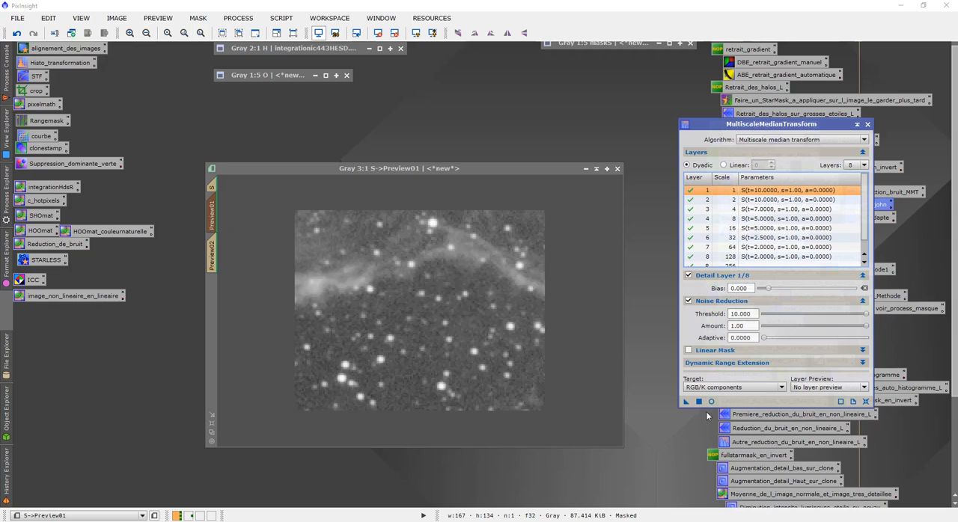
pyautogui.moveTo(687, 403); pyautogui.dragTo(459, 344)
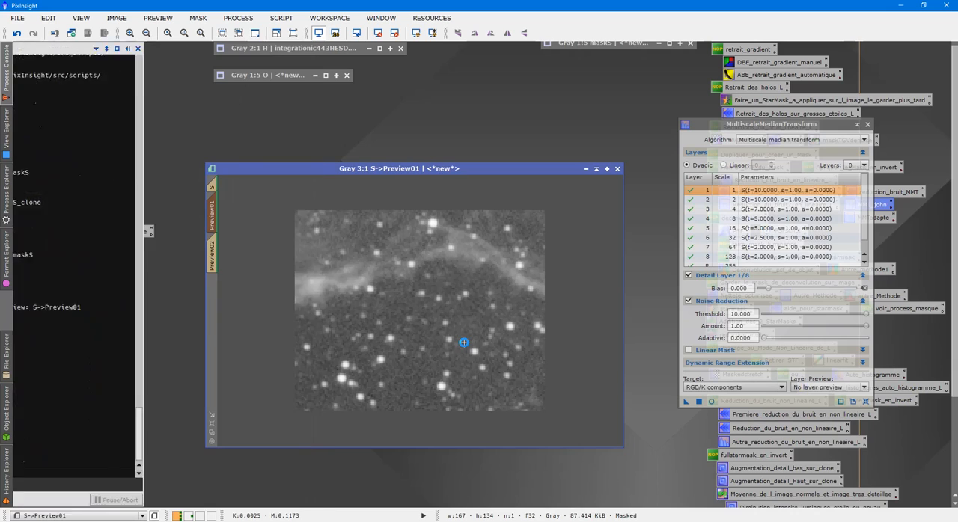
# - Display Preview02 over the starry background of S and apply the MultiscaleMedianTransform noise reduction to it with the same layer thresholds
pyautogui.scroll(-3, 472, 344)
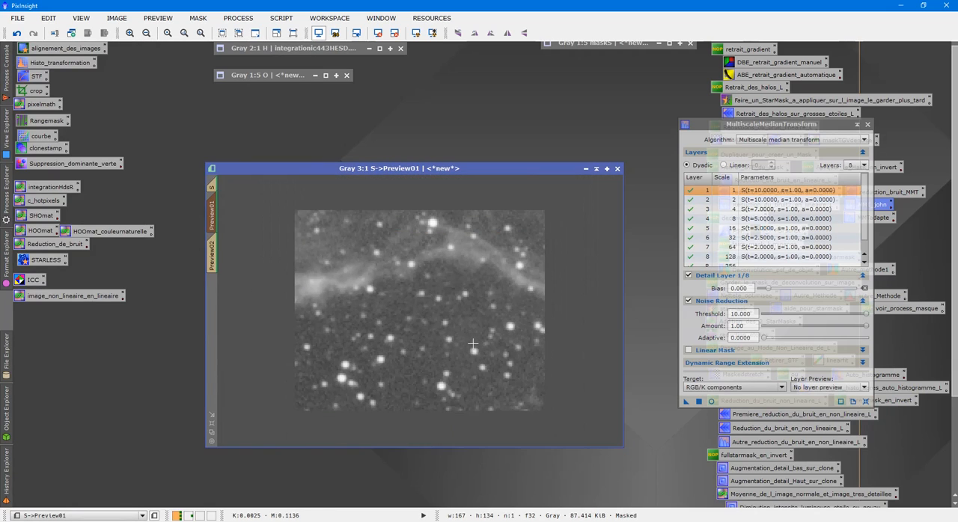
pyautogui.scroll(1, 473, 346)
pyautogui.click(213, 426)
pyautogui.moveTo(447, 97); pyautogui.dragTo(363, 76)
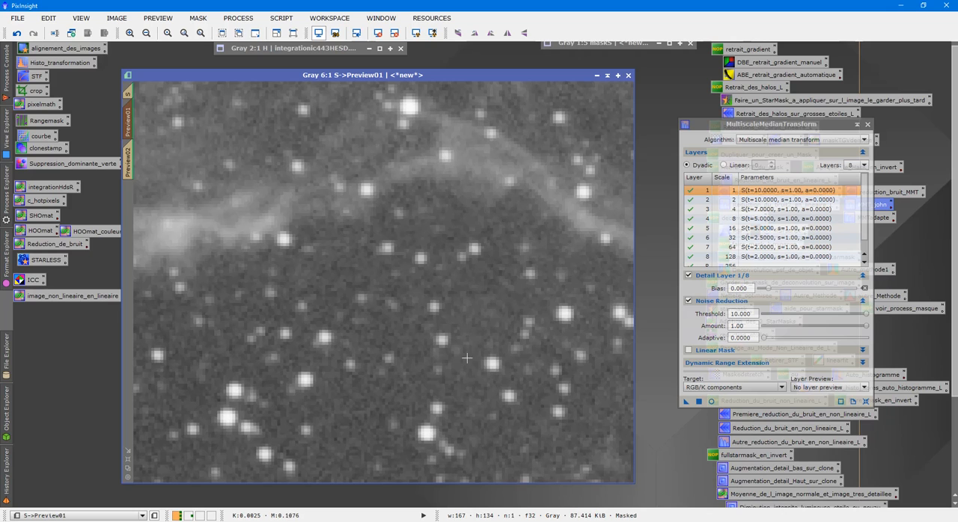
pyautogui.click(128, 163)
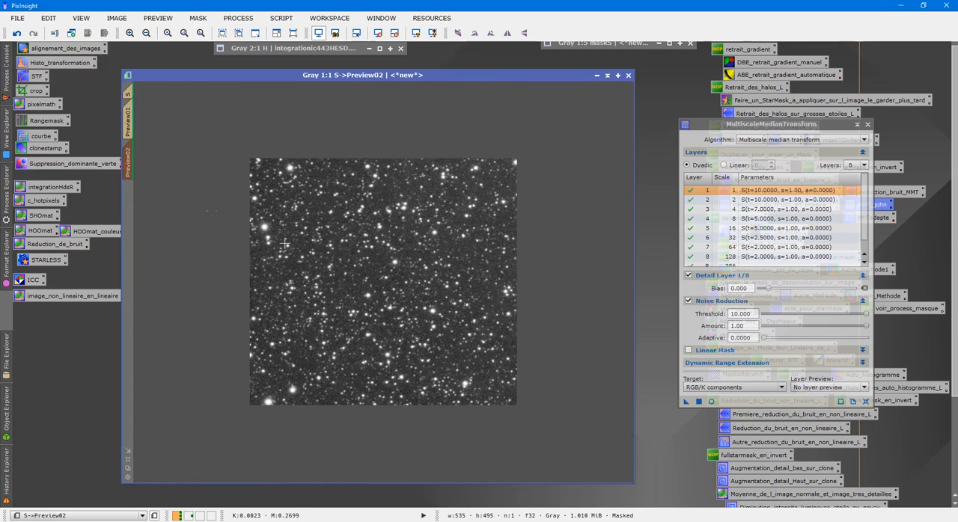
pyautogui.scroll(3, 412, 285)
pyautogui.moveTo(686, 401); pyautogui.dragTo(432, 326)
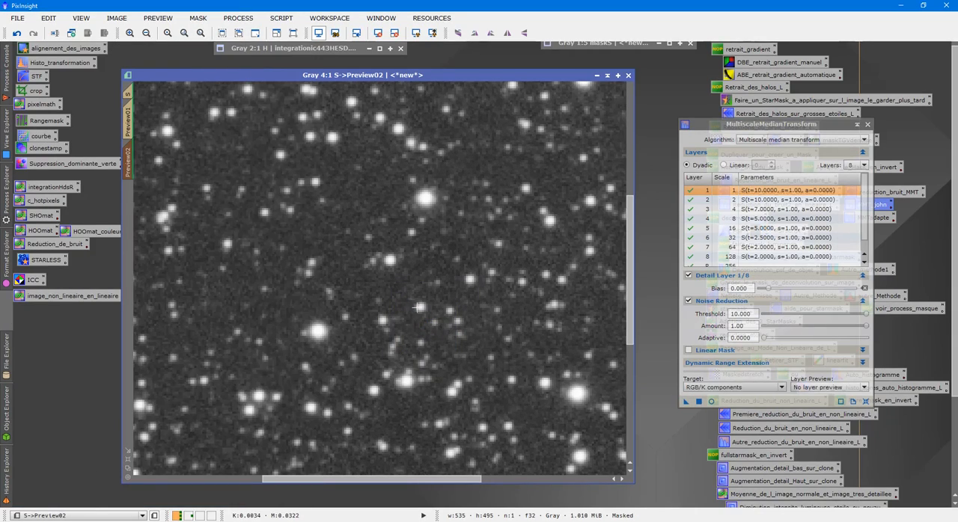
# - Examine the background grain and stars of the noise-reduced Preview02 at several magnifications, and close MultiscaleMedianTransform
pyautogui.scroll(-1, 423, 303)
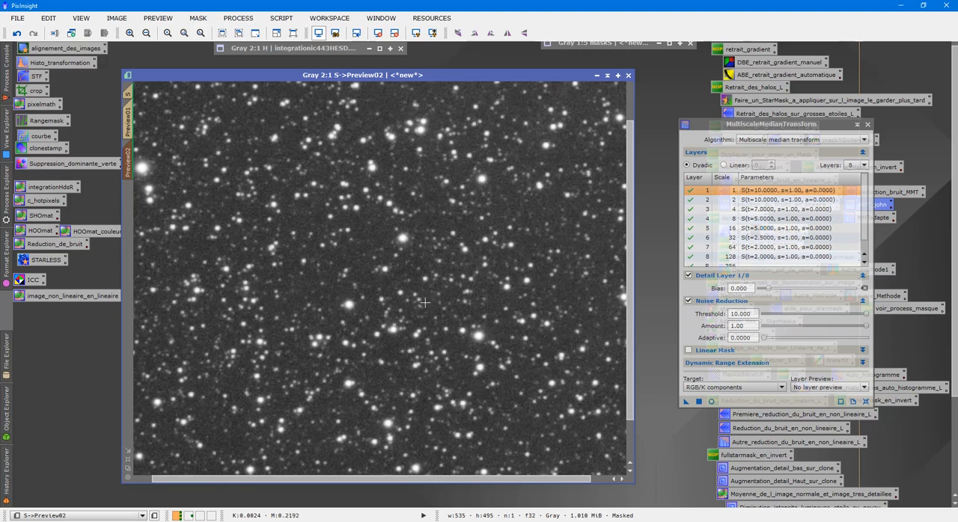
pyautogui.scroll(2, 431, 304)
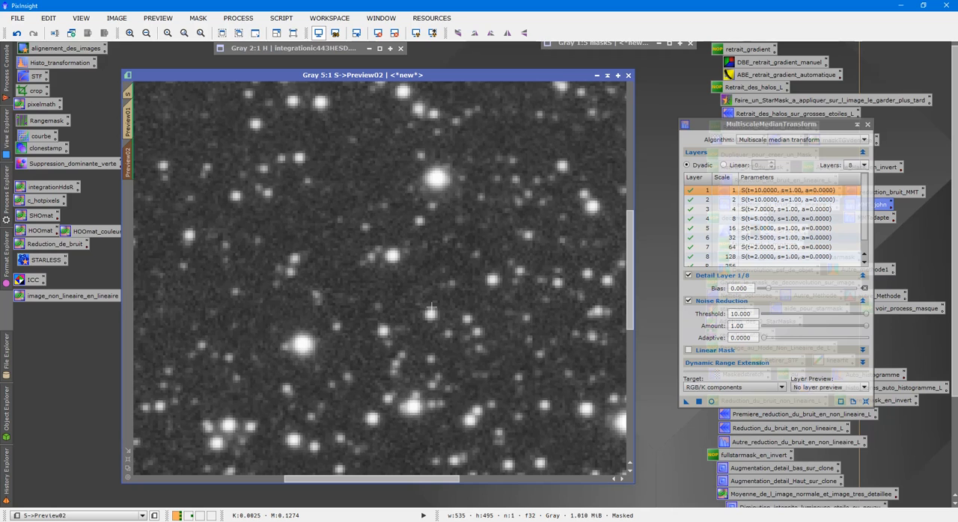
pyautogui.scroll(-5, 432, 306)
pyautogui.scroll(2, 425, 297)
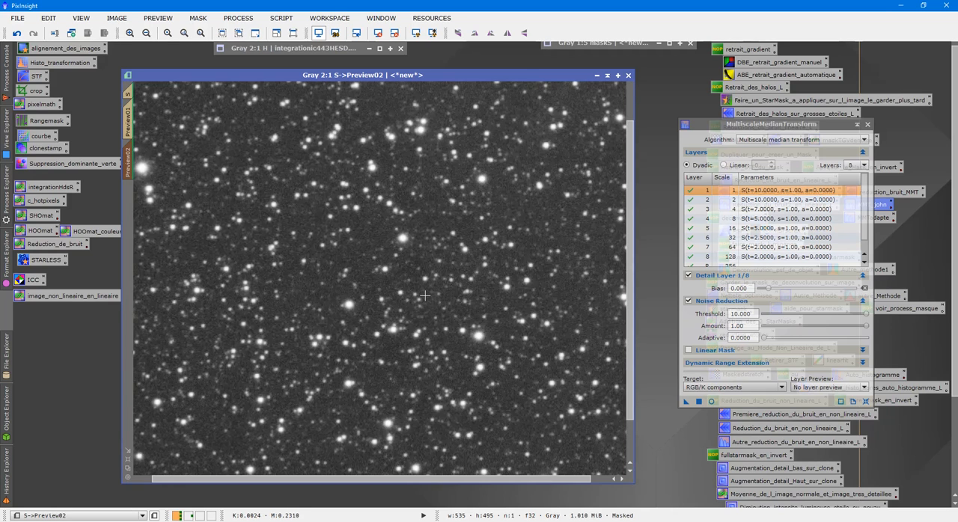
pyautogui.scroll(3, 425, 297)
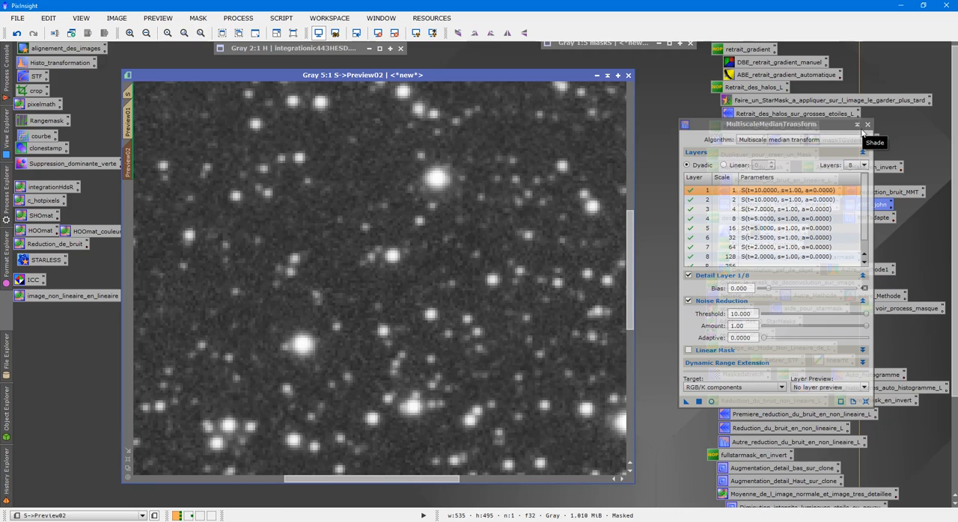
pyautogui.scroll(-4, 456, 258)
pyautogui.scroll(2, 457, 258)
pyautogui.scroll(-2, 463, 259)
pyautogui.scroll(1, 463, 260)
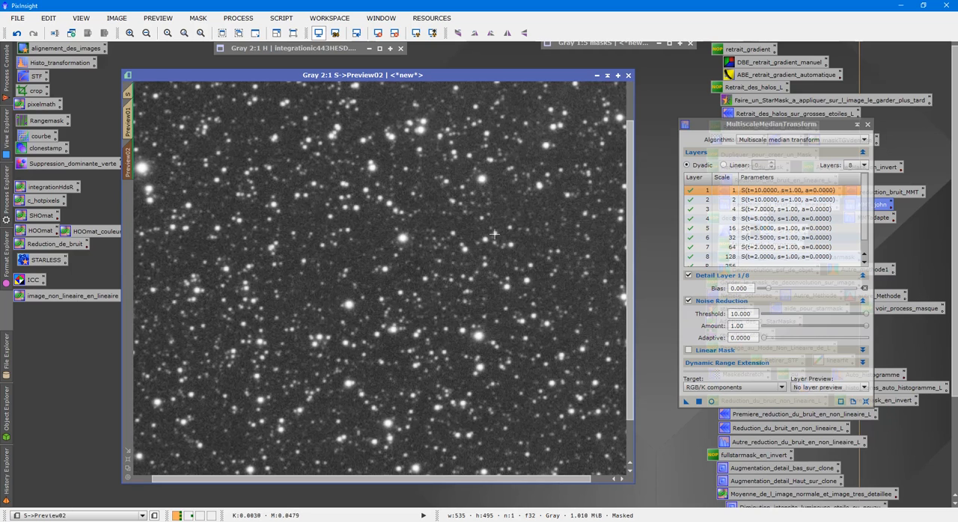
pyautogui.click(867, 125)
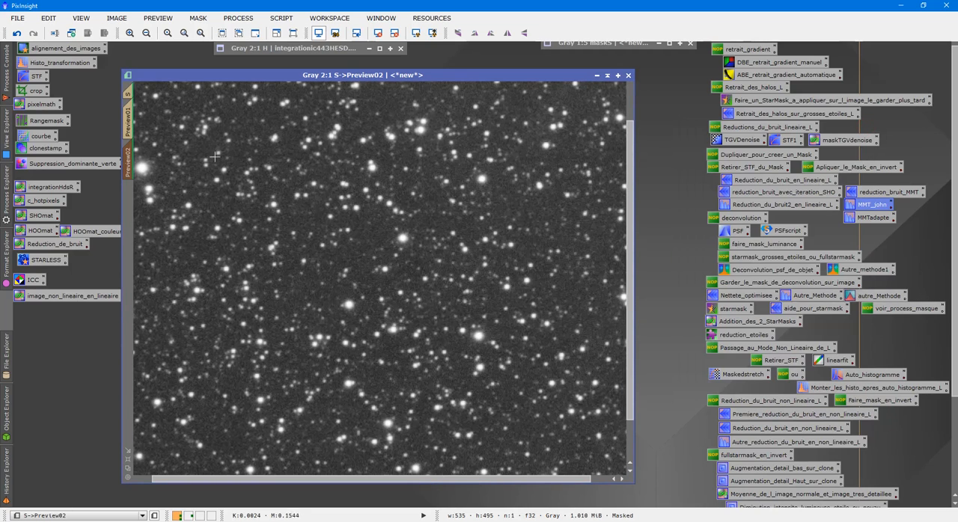
# - Return to the full S image, check the filament and nebula areas, and delete both previews
pyautogui.click(129, 113)
pyautogui.click(129, 93)
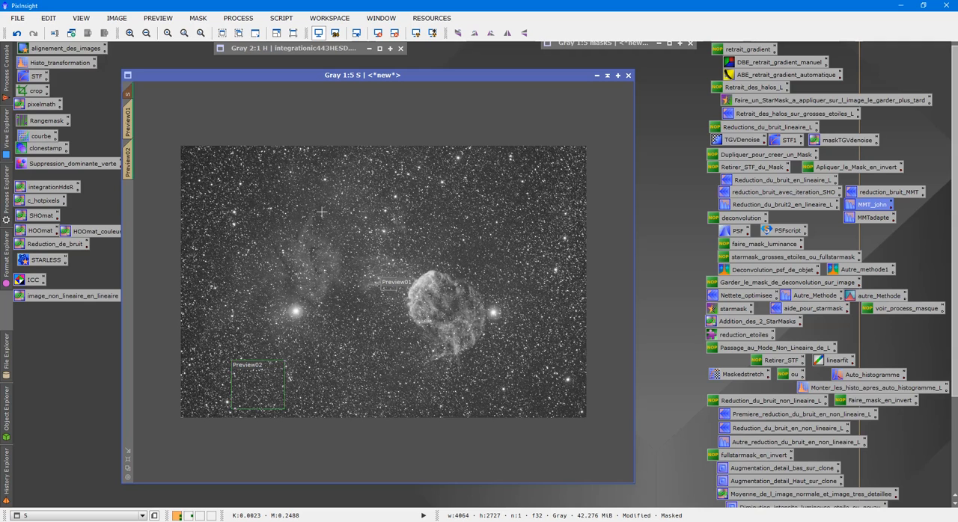
pyautogui.scroll(6, 321, 213)
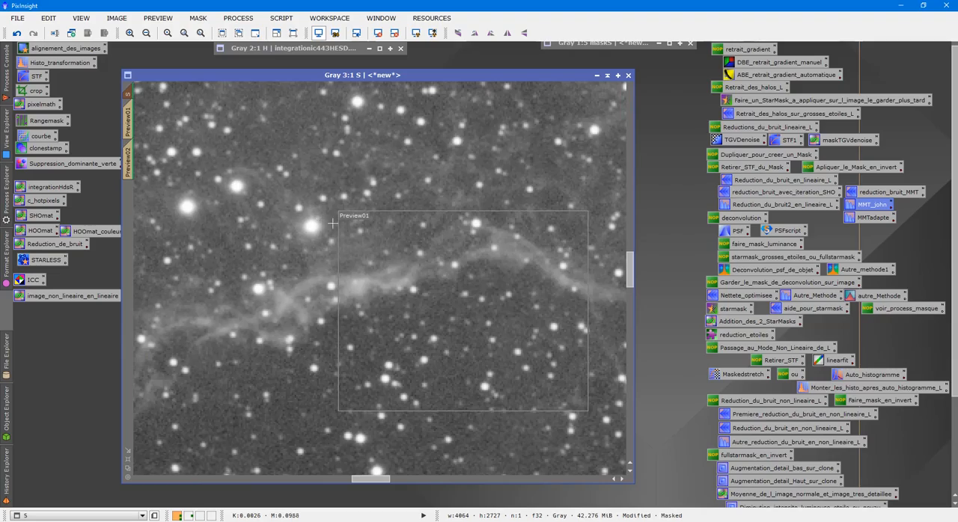
pyautogui.scroll(-4, 331, 222)
pyautogui.scroll(-2, 336, 223)
pyautogui.scroll(2, 338, 225)
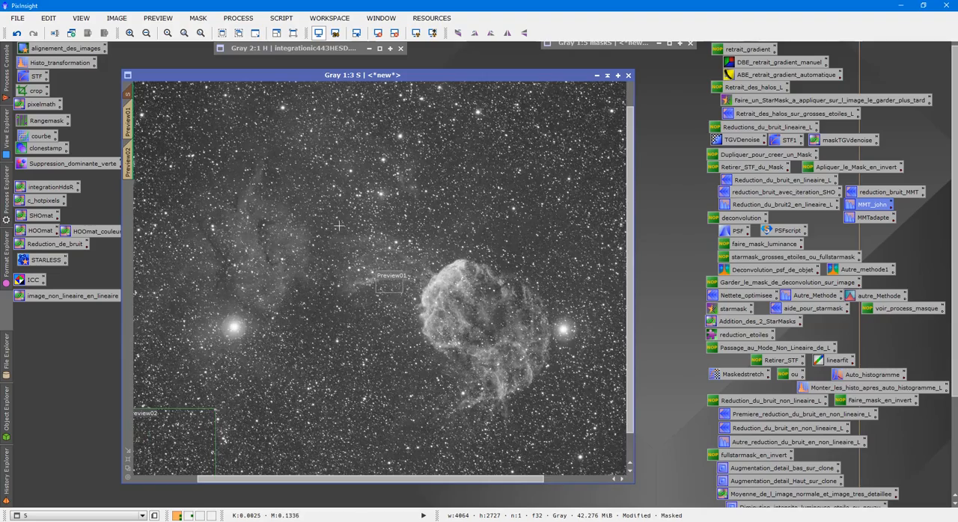
pyautogui.scroll(-1, 339, 224)
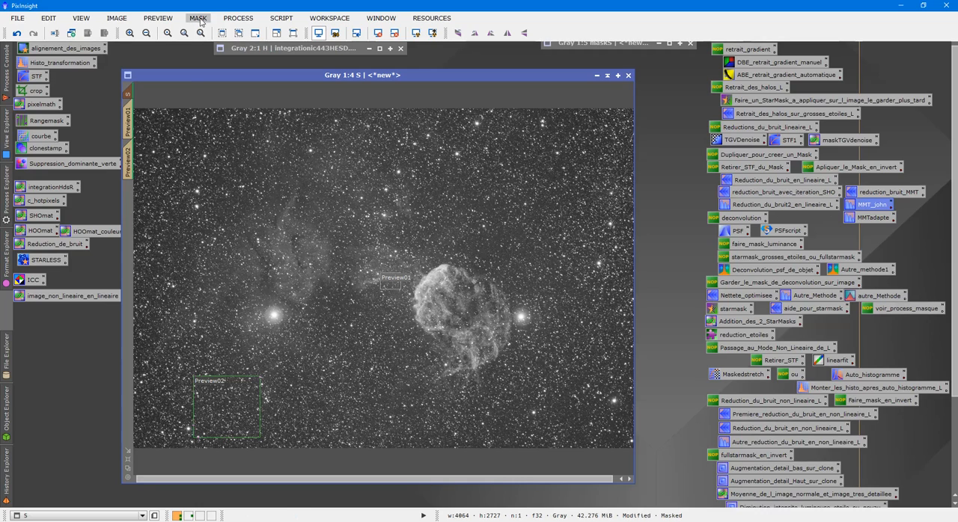
pyautogui.click(158, 18)
pyautogui.click(196, 204)
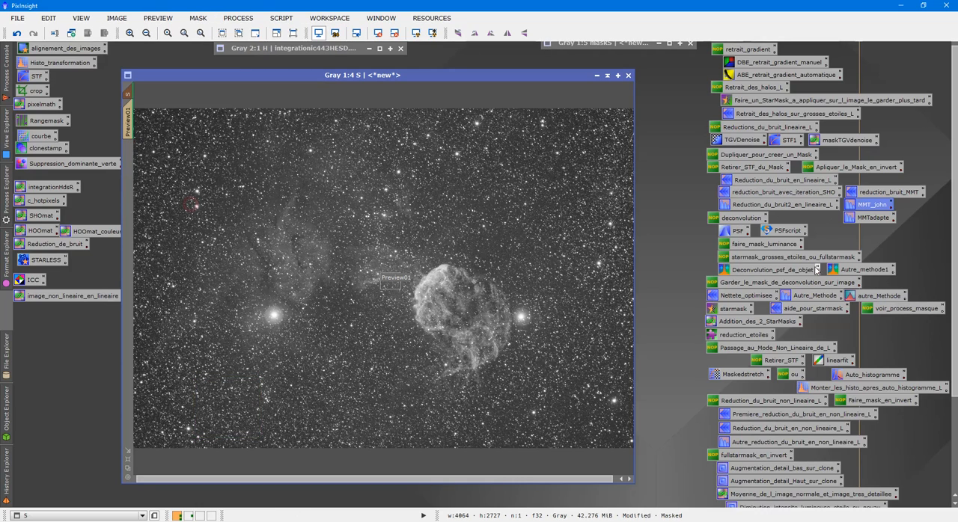
pyautogui.click(158, 18)
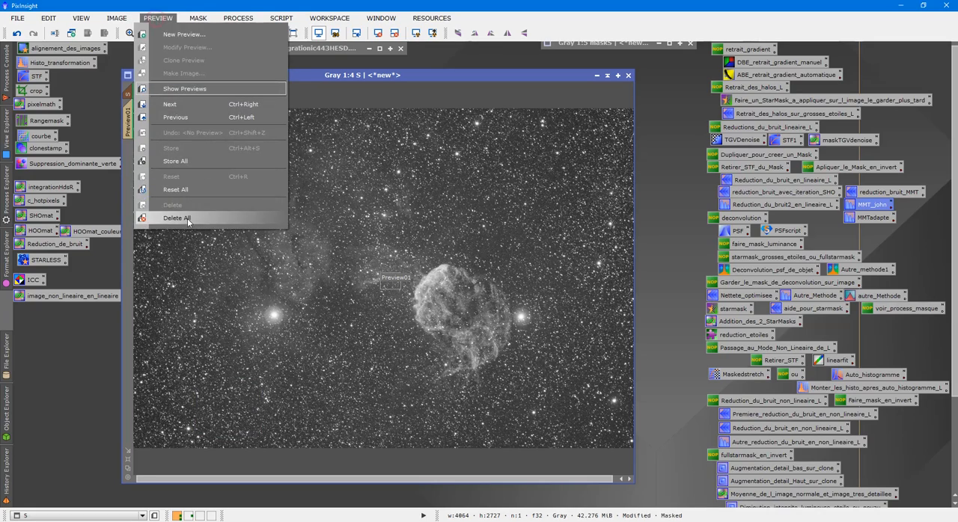
pyautogui.click(187, 218)
# - Apply the MMT_john MultiscaleMedianTransform preset to the whole masked S image, and collapse the S window after checking the filament
pyautogui.doubleClick(877, 210)
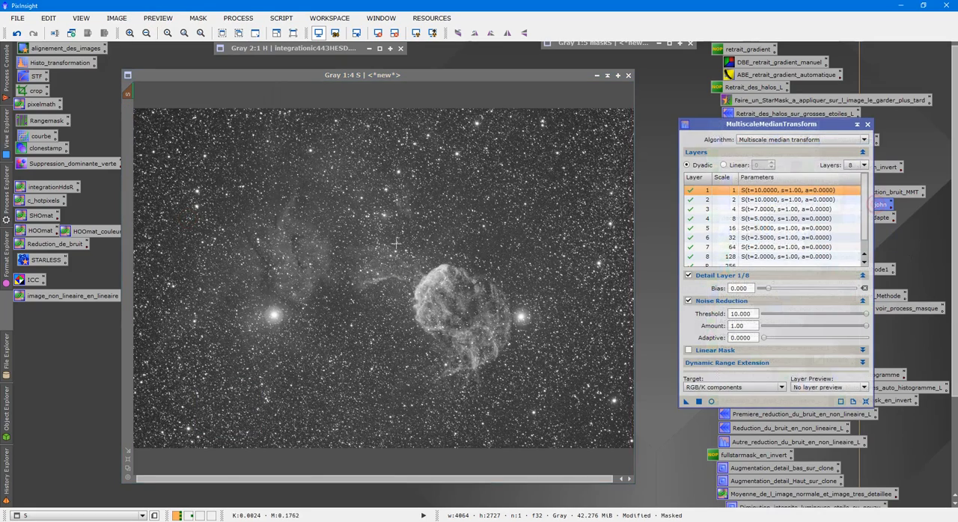
pyautogui.scroll(4, 621, 378)
pyautogui.moveTo(686, 402); pyautogui.dragTo(514, 365)
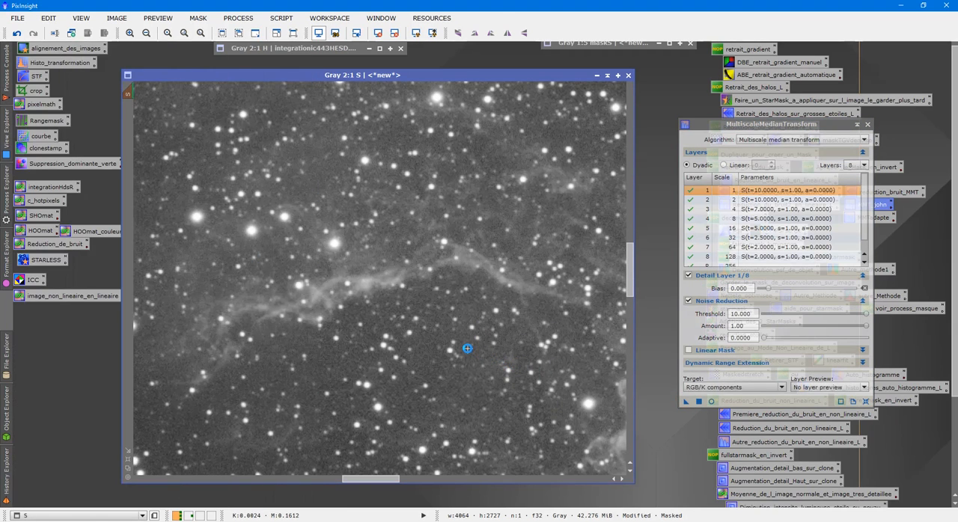
pyautogui.scroll(-4, 299, 220)
pyautogui.scroll(2, 315, 248)
pyautogui.scroll(-2, 338, 245)
pyautogui.rightClick(408, 213)
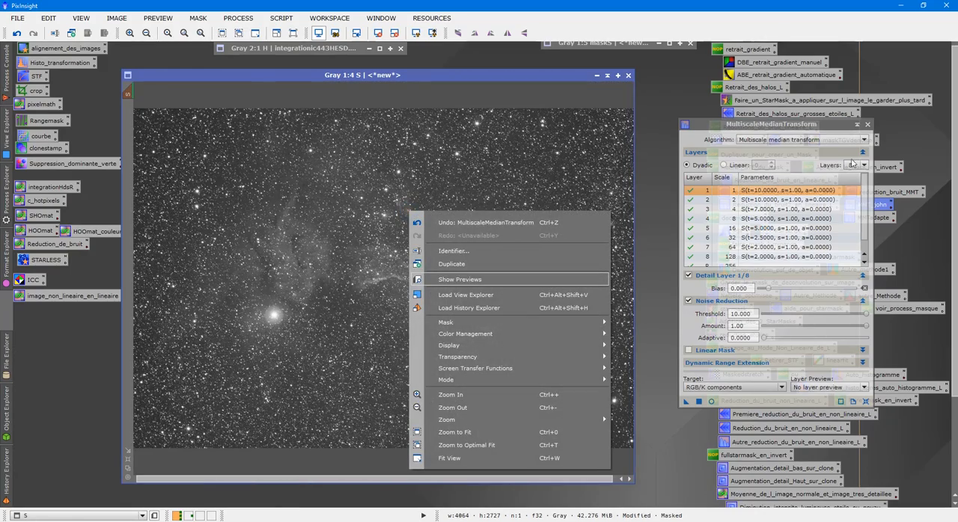
pyautogui.click(868, 125)
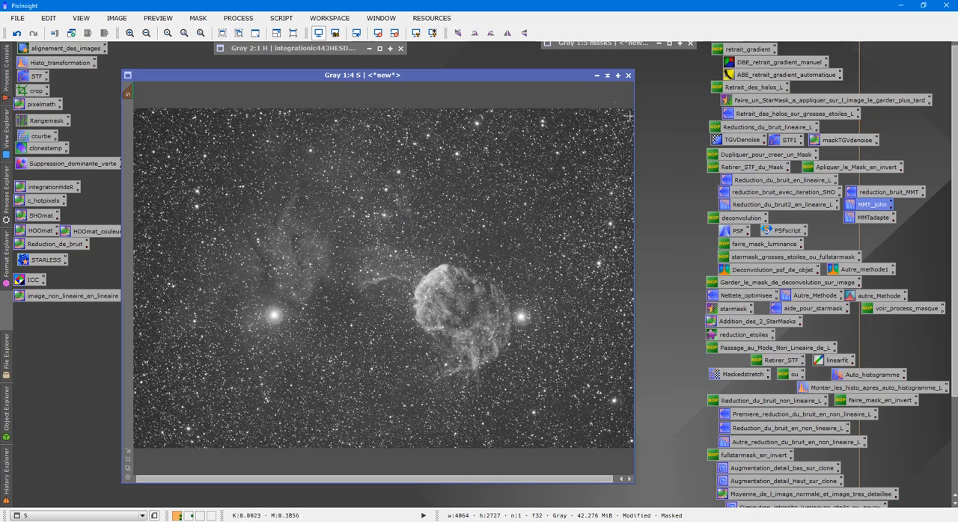
pyautogui.click(608, 75)
# - Close the maskS image and accept breaking its mask reference on S
pyautogui.click(952, 133)
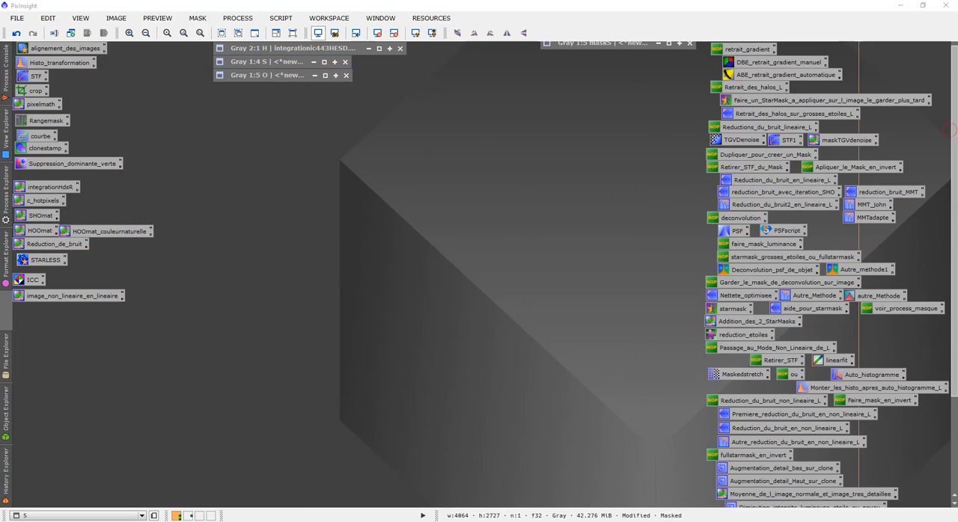
pyautogui.click(956, 104)
pyautogui.scroll(1, 956, 104)
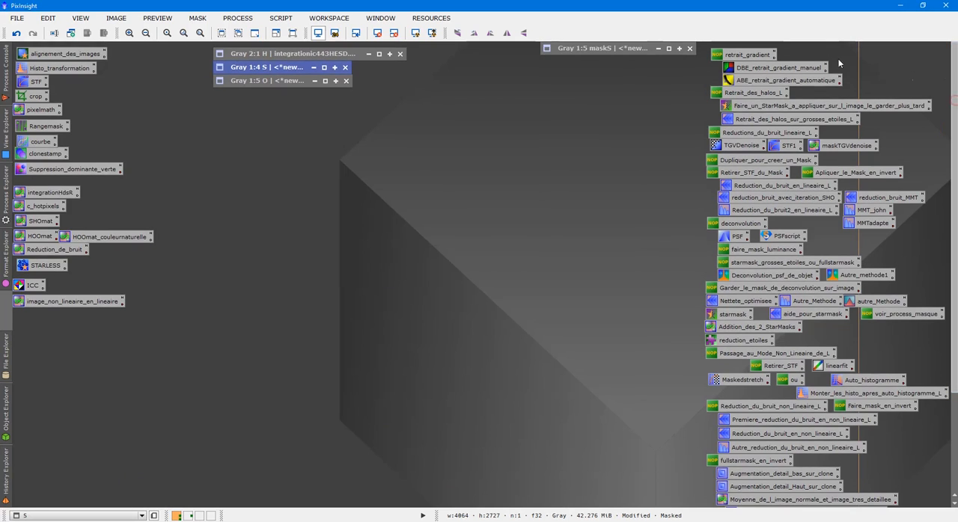
pyautogui.click(690, 48)
pyautogui.click(457, 289)
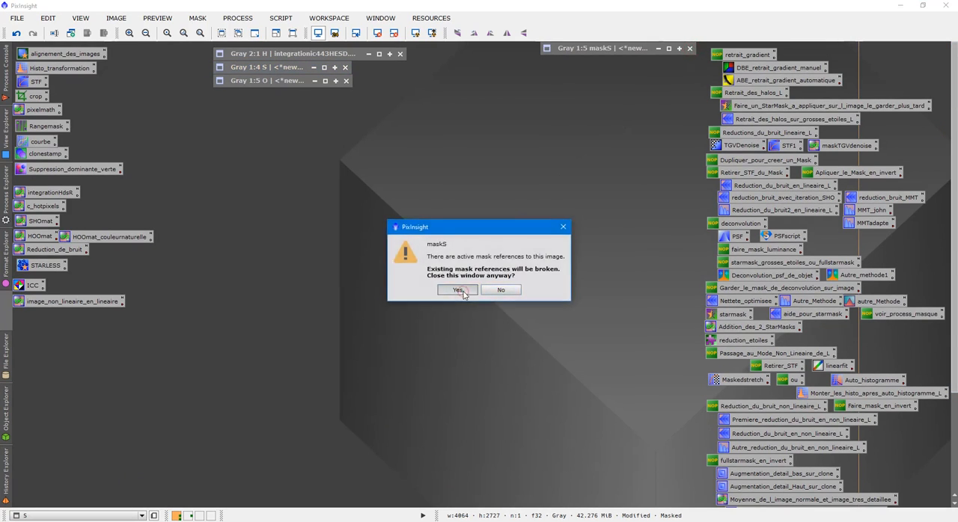
pyautogui.click(458, 290)
# - Restore the H image, fit it to view, duplicate it, and collapse the original H window
pyautogui.doubleClick(271, 56)
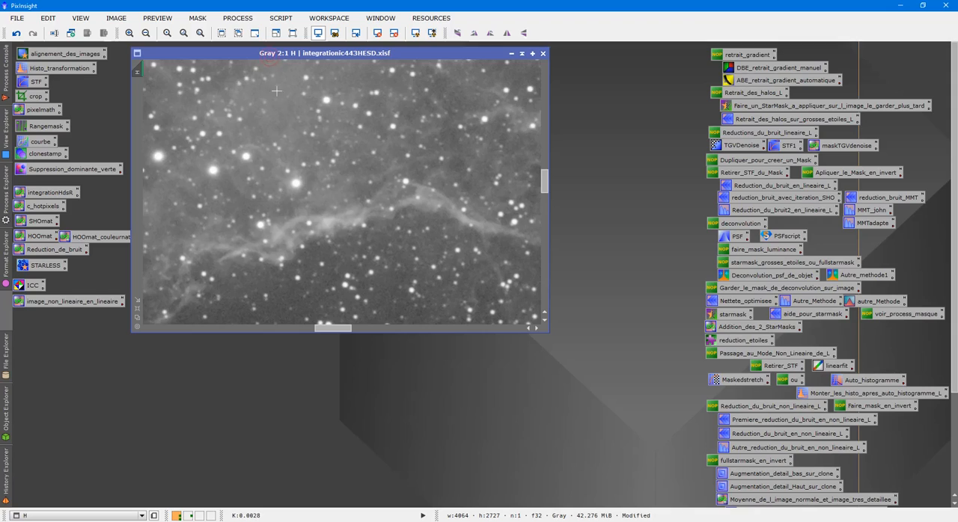
pyautogui.click(138, 308)
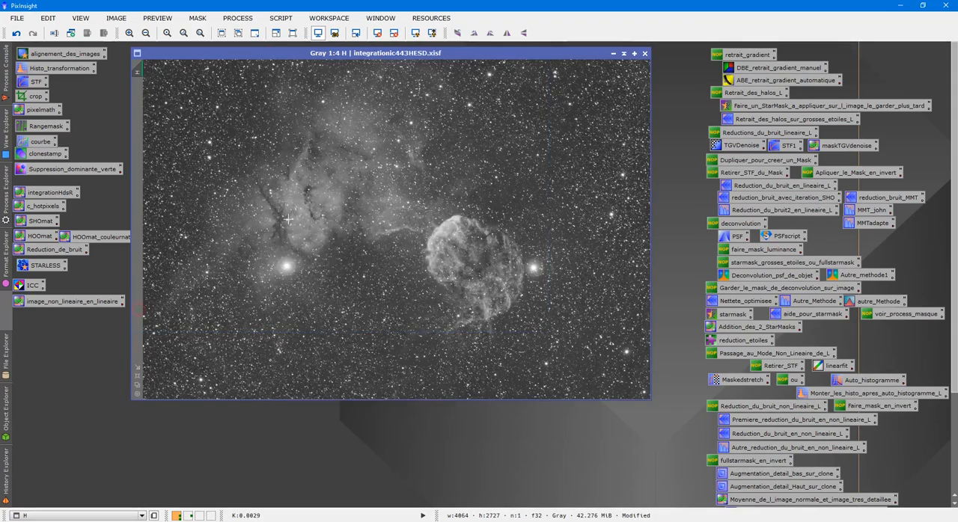
pyautogui.rightClick(290, 220)
pyautogui.click(360, 273)
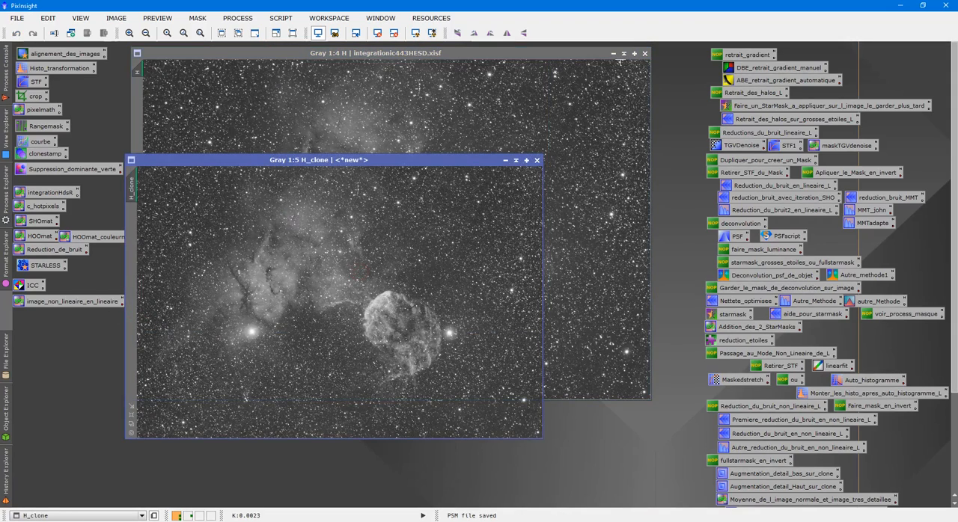
pyautogui.click(623, 54)
# - Run the DeLinear.js script on H_clone to stretch it for use as a mask
pyautogui.click(280, 18)
pyautogui.click(335, 202)
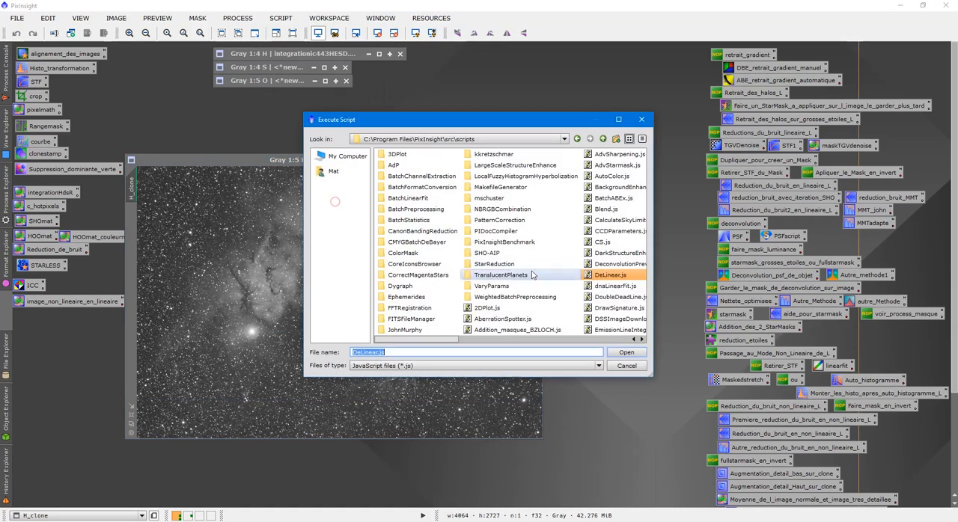
pyautogui.doubleClick(609, 276)
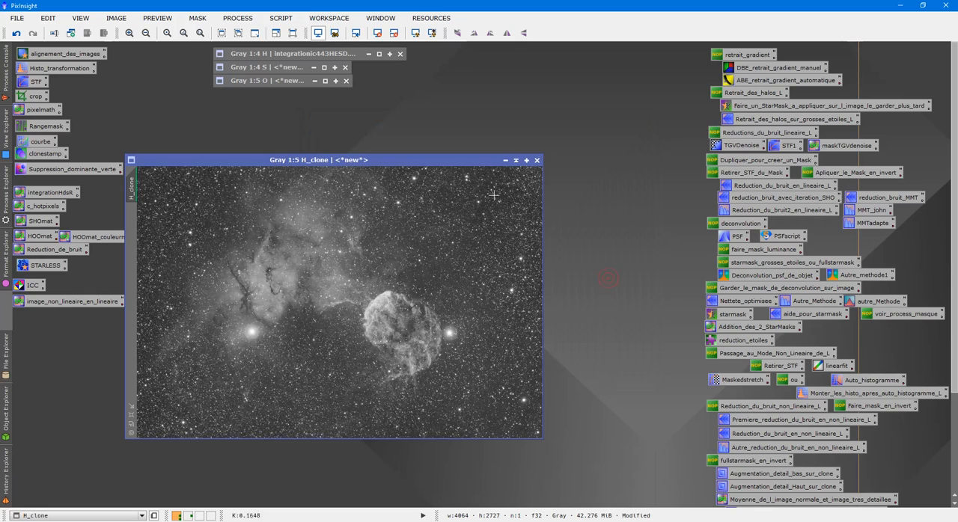
pyautogui.moveTo(365, 160); pyautogui.dragTo(407, 137)
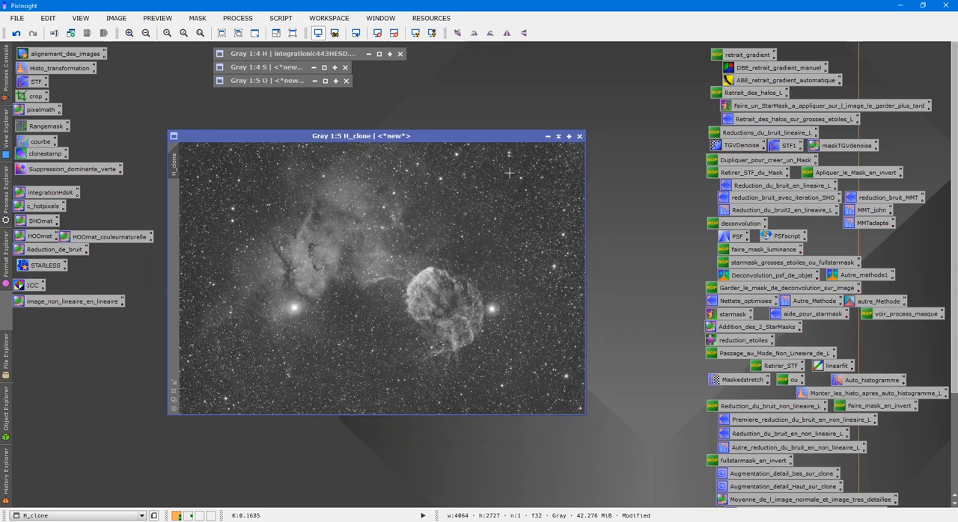
# - Rename the stretched H copy as masH and move its window aside
pyautogui.rightClick(377, 190)
pyautogui.click(415, 227)
pyautogui.write('maskH')
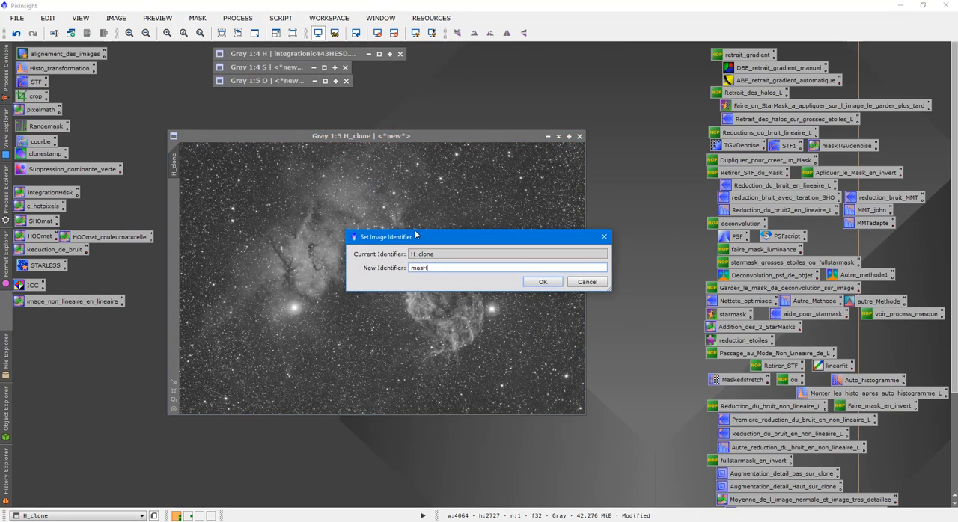
pyautogui.press('Return')
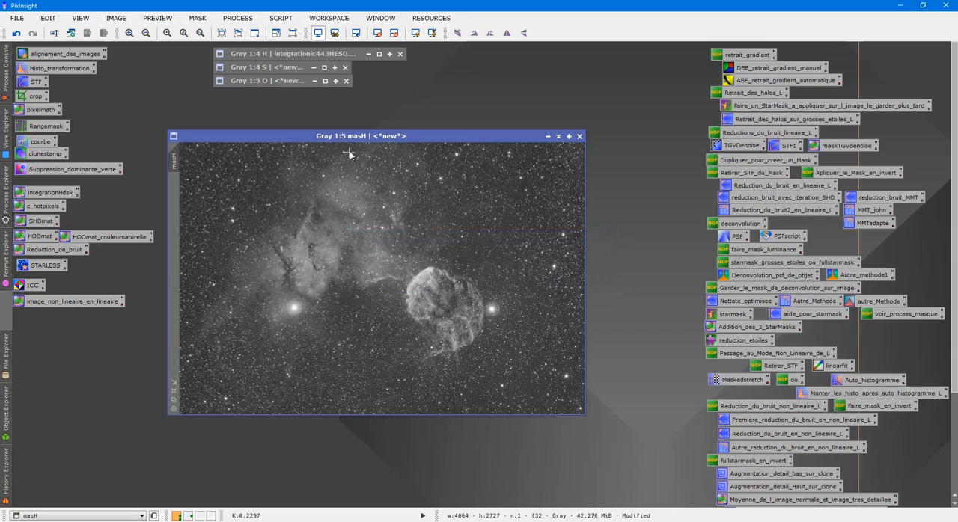
pyautogui.moveTo(372, 139); pyautogui.dragTo(653, 136)
# - Restore the H image, assign masH to it as its mask, and collapse the H window
pyautogui.doubleClick(264, 53)
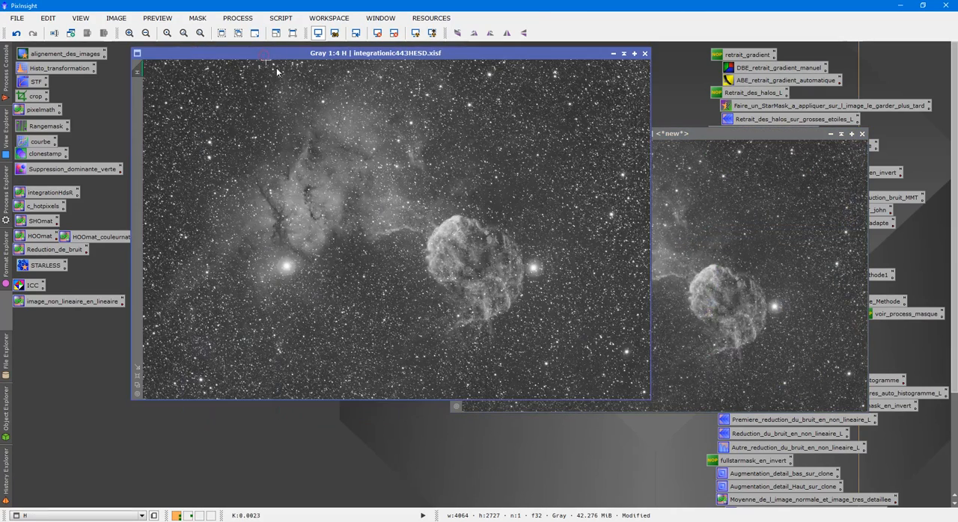
pyautogui.click(662, 223)
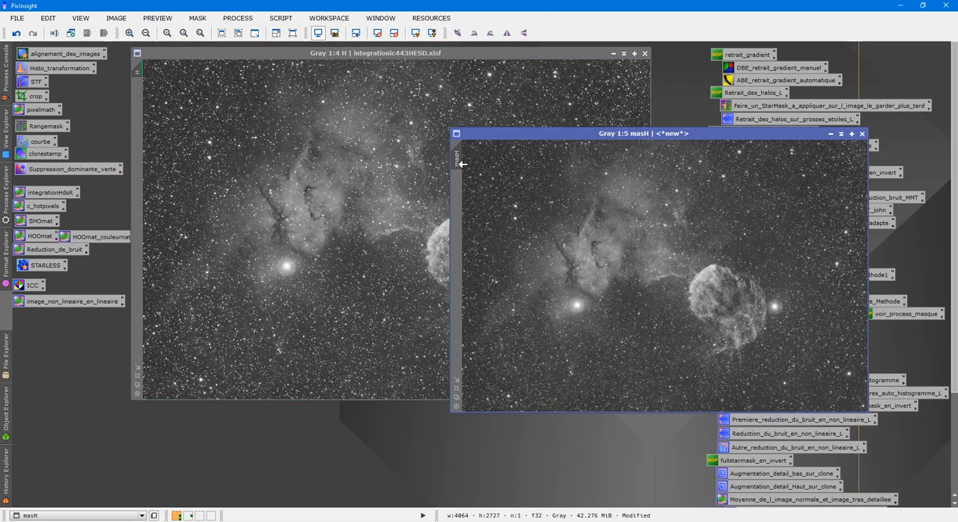
pyautogui.moveTo(187, 102); pyautogui.dragTo(137, 95)
pyautogui.click(209, 137)
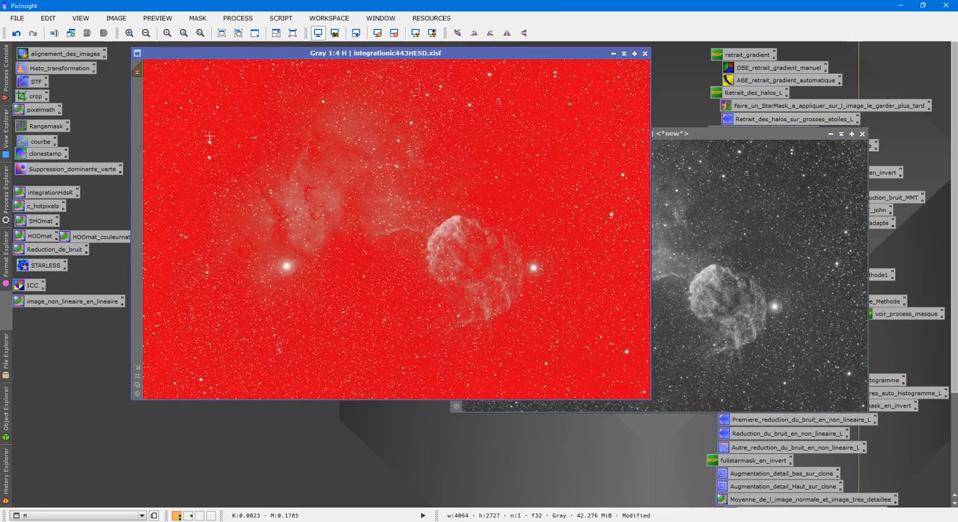
pyautogui.click(624, 54)
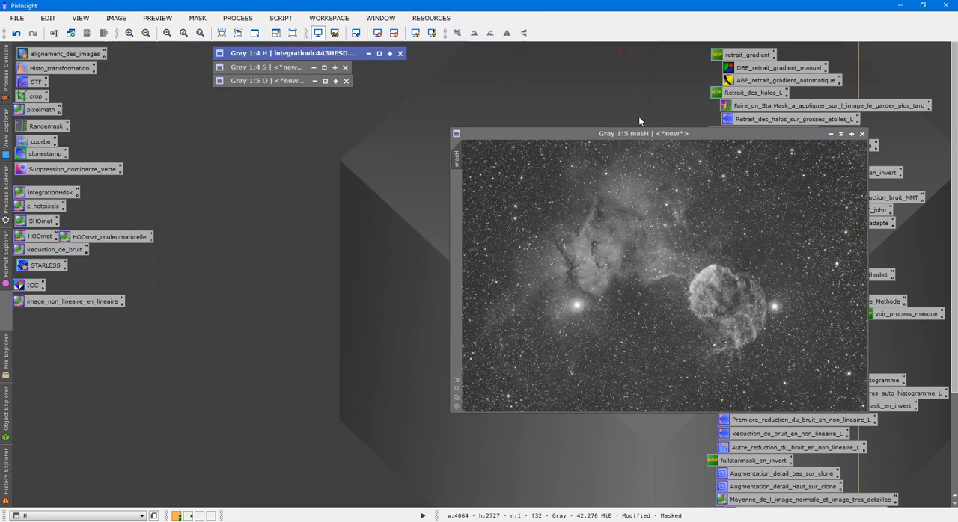
# - Brighten masH with HistogramTransformation, setting the midtones to 0.22727273
pyautogui.moveTo(637, 137); pyautogui.dragTo(364, 153)
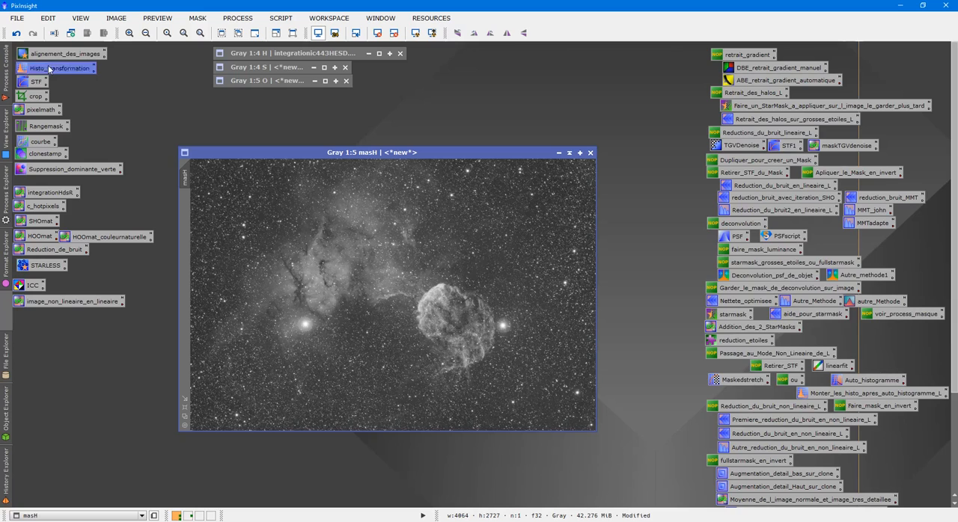
pyautogui.doubleClick(60, 68)
pyautogui.click(715, 373)
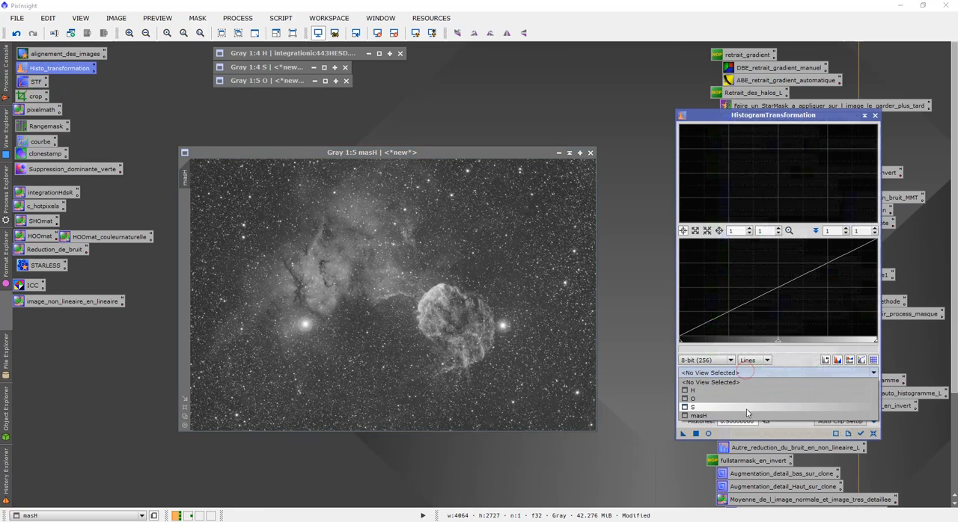
pyautogui.click(749, 416)
pyautogui.moveTo(778, 342); pyautogui.dragTo(695, 347)
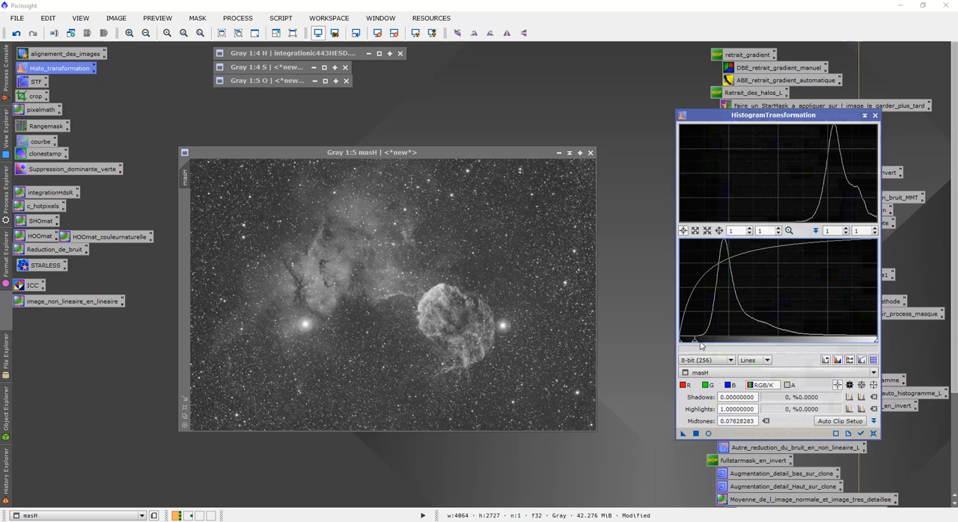
pyautogui.moveTo(694, 344)
pyautogui.mouseDown()
pyautogui.moveTo(683, 343)
pyautogui.moveTo(705, 343)
pyautogui.mouseUp()
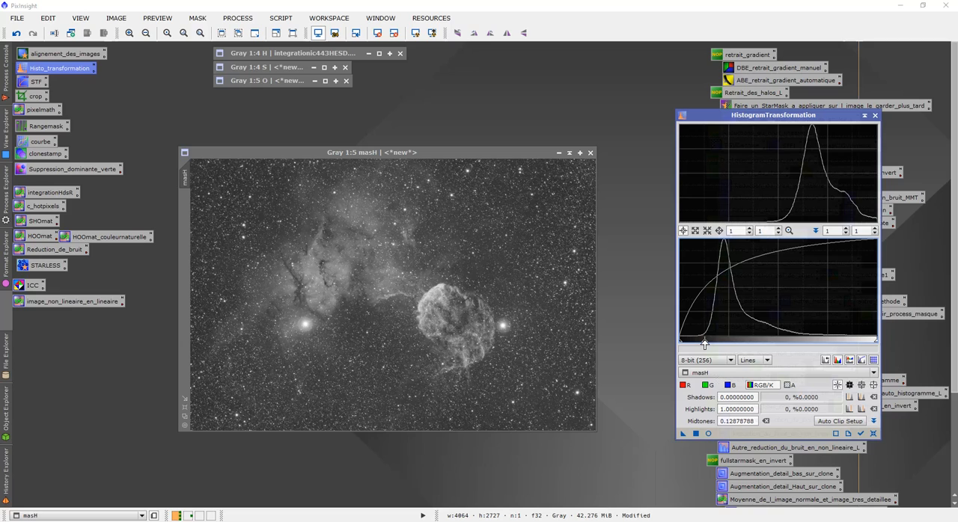
pyautogui.moveTo(705, 343); pyautogui.dragTo(723, 342)
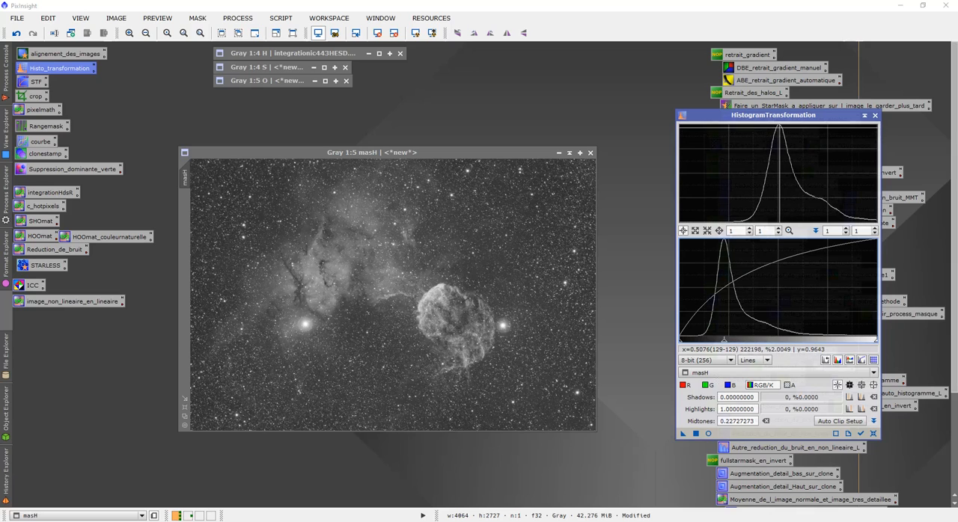
pyautogui.moveTo(683, 433); pyautogui.dragTo(518, 332)
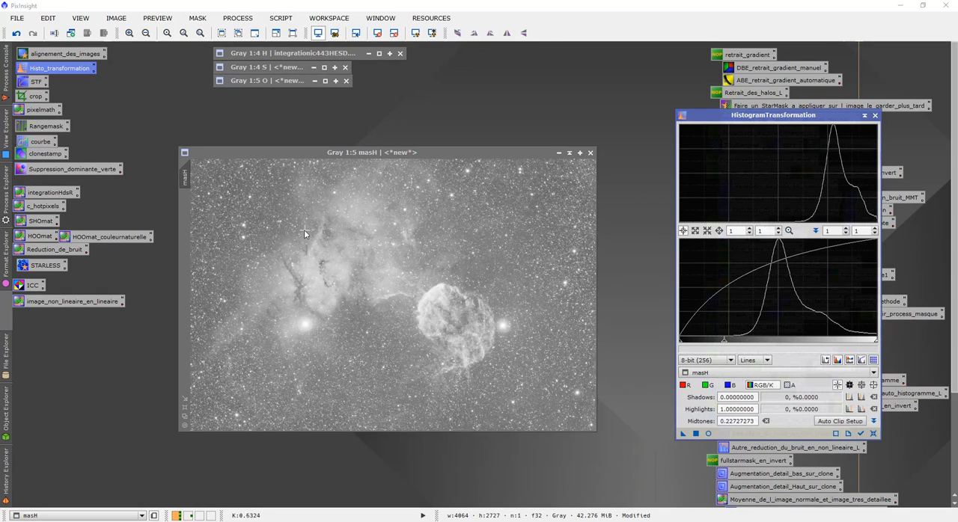
# - Try inverting the brightened masH, and undo both the inversion and the histogram stretch
pyautogui.click(387, 288)
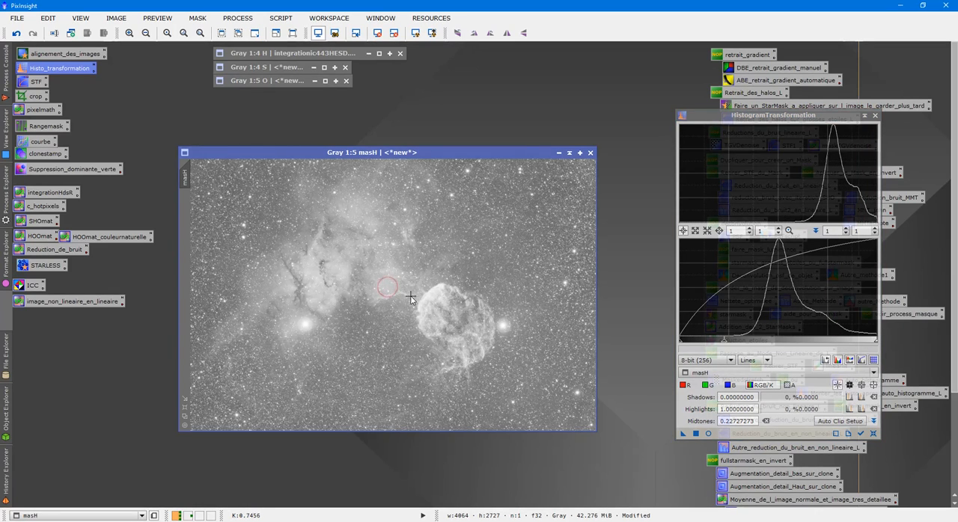
pyautogui.hotkey('ctrl', 'i')
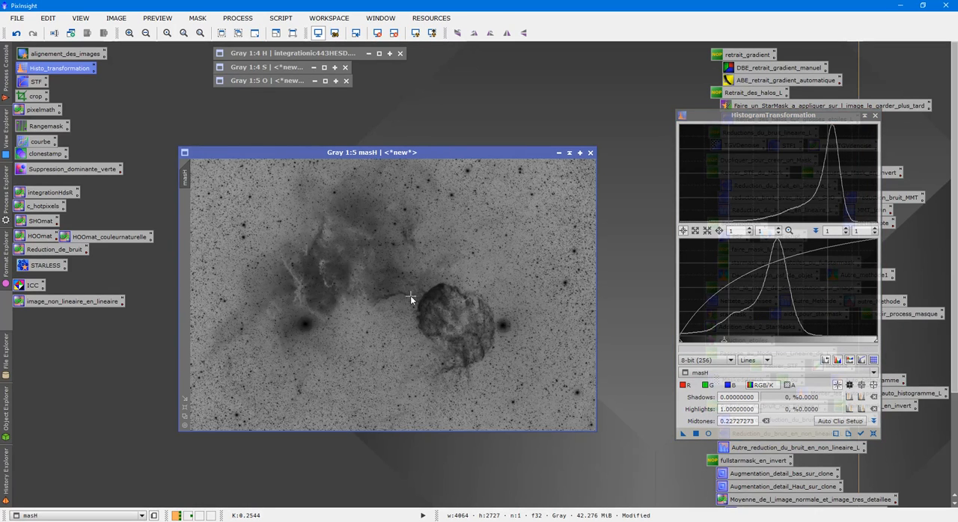
pyautogui.scroll(6, 392, 301)
pyautogui.scroll(-3, 398, 371)
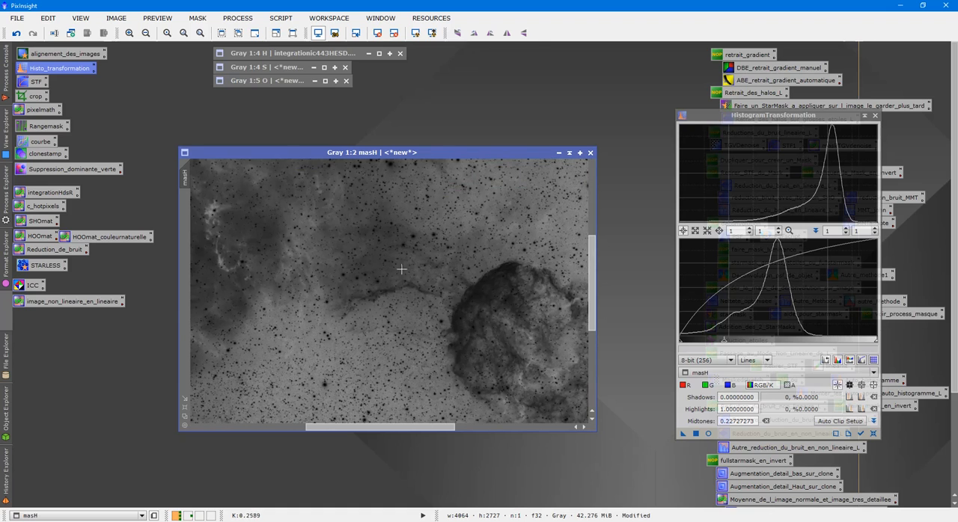
pyautogui.click(16, 33)
pyautogui.click(17, 33)
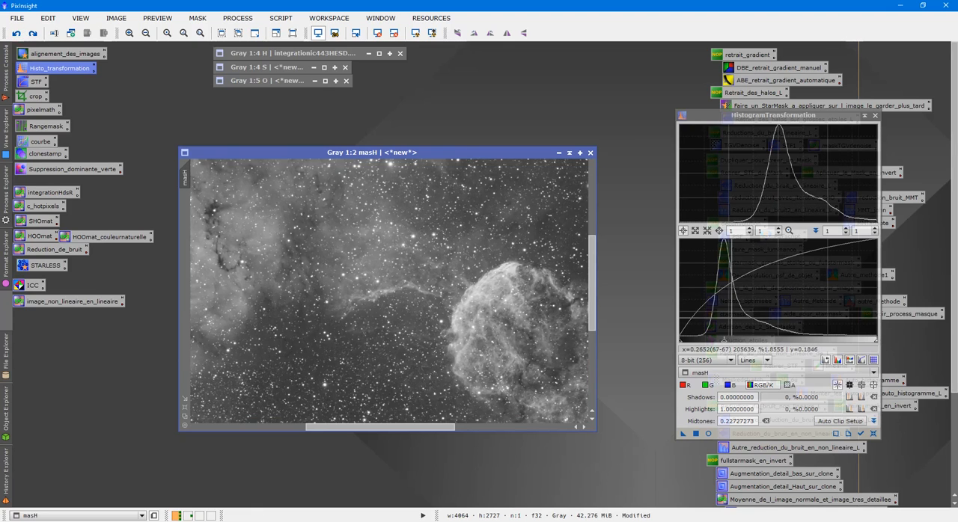
# - Stretch masH more strongly with the HistogramTransformation midtones at 0.07575758 and invert it
pyautogui.click(723, 344)
pyautogui.moveTo(723, 344); pyautogui.dragTo(693, 345)
pyautogui.moveTo(683, 434); pyautogui.dragTo(505, 367)
pyautogui.hotkey('ctrl', 'i')
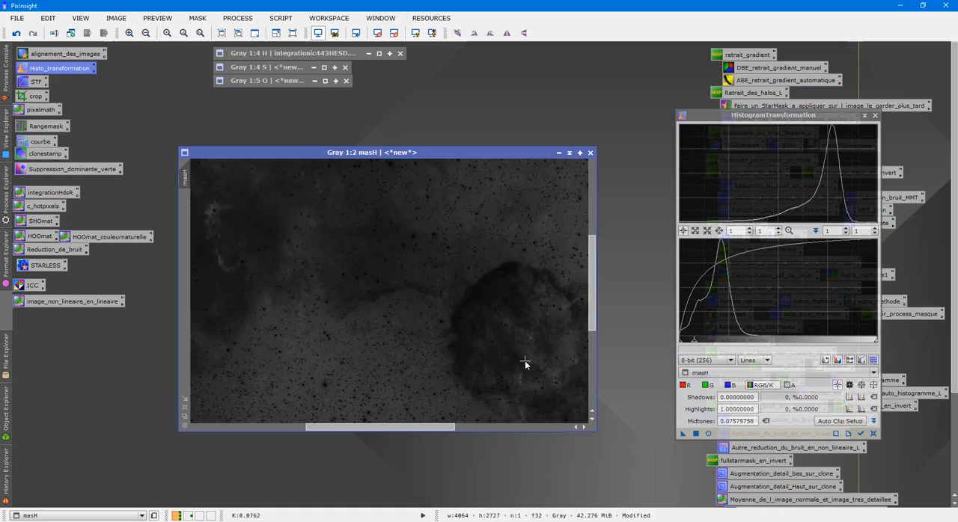
# - Examine the inverted masH around the nebula, the supernova remnant and the star field for how strongly each area is protected
pyautogui.scroll(-3, 360, 259)
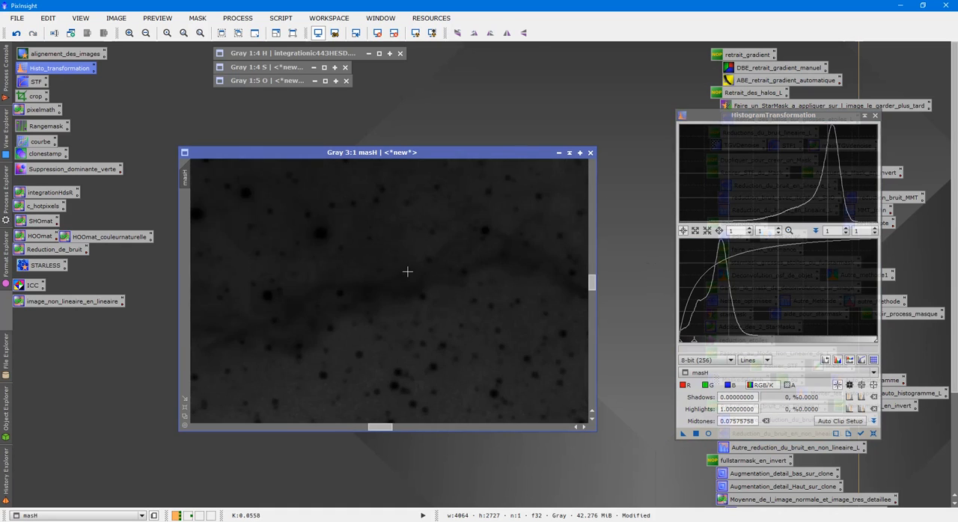
pyautogui.scroll(3, 514, 286)
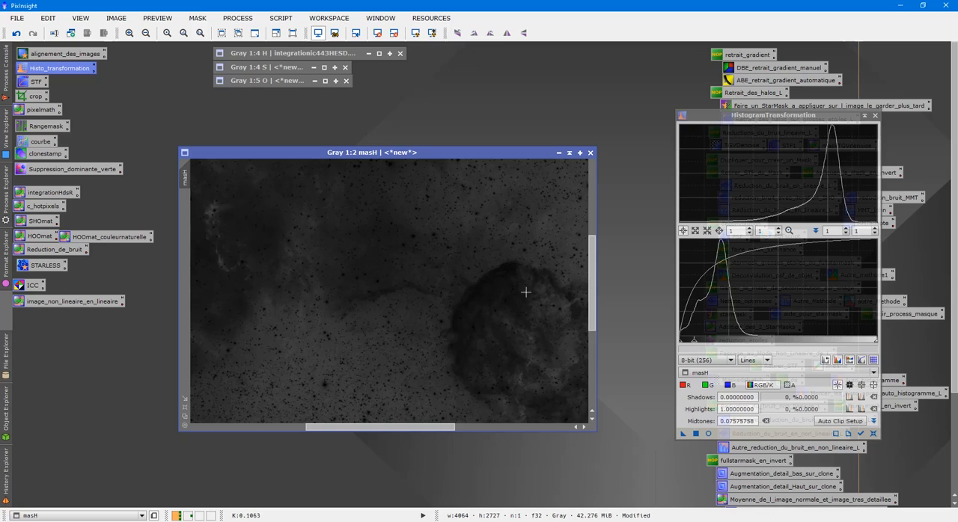
pyautogui.scroll(-2, 592, 278)
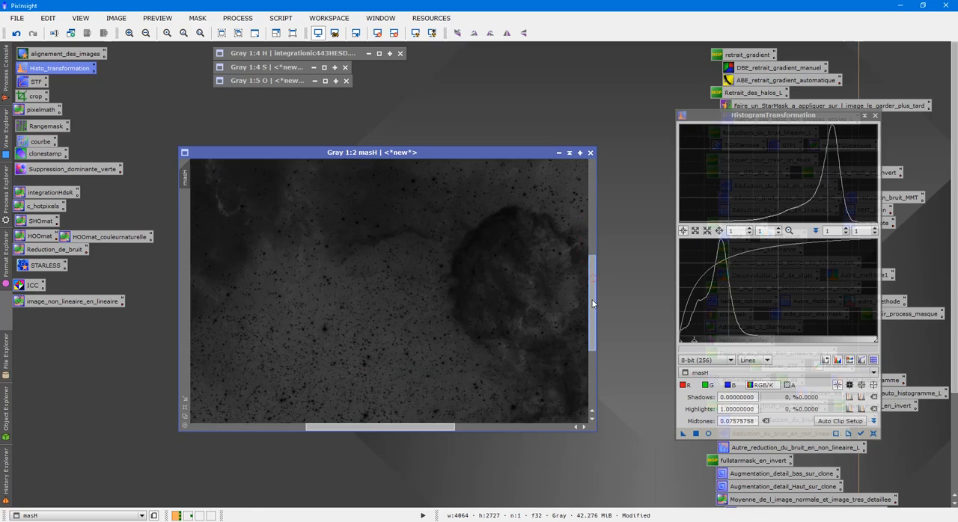
pyautogui.moveTo(433, 427); pyautogui.dragTo(492, 427)
pyautogui.scroll(-2, 339, 236)
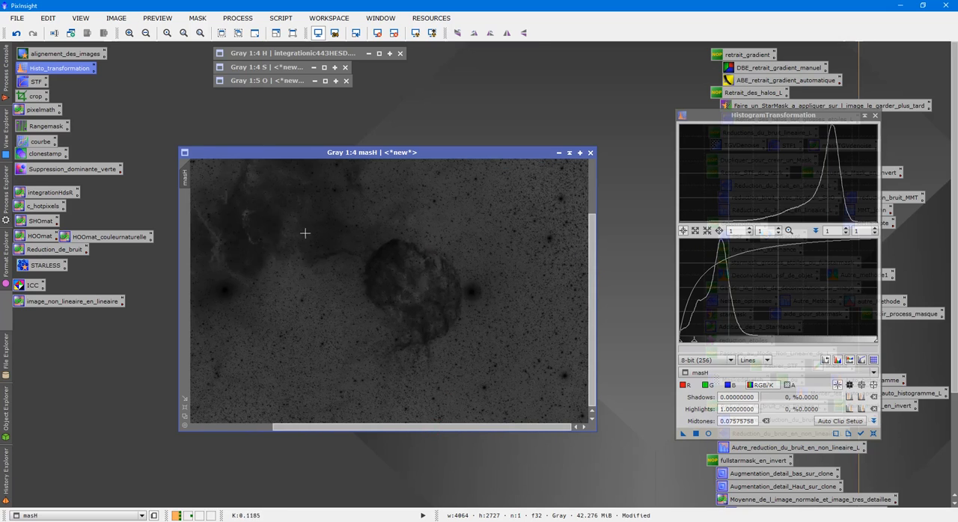
pyautogui.scroll(3, 305, 233)
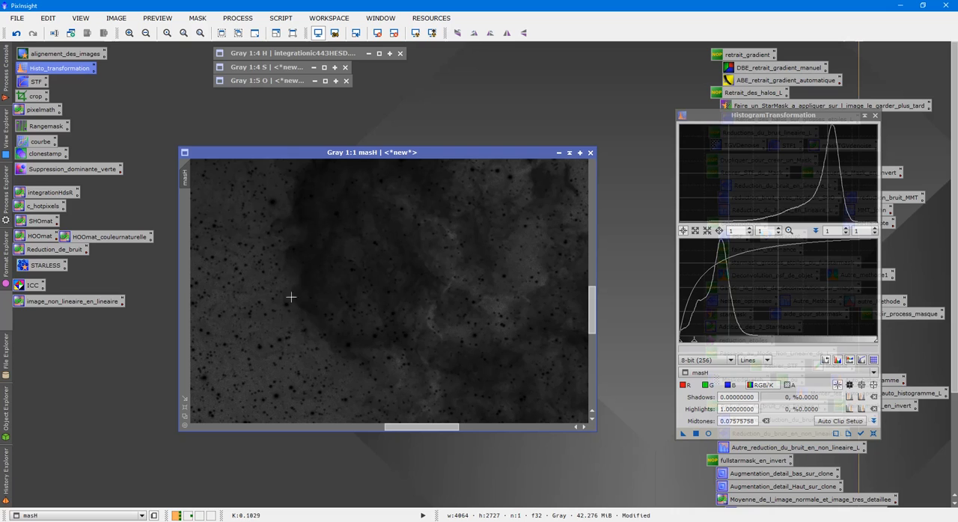
pyautogui.moveTo(412, 426); pyautogui.dragTo(351, 424)
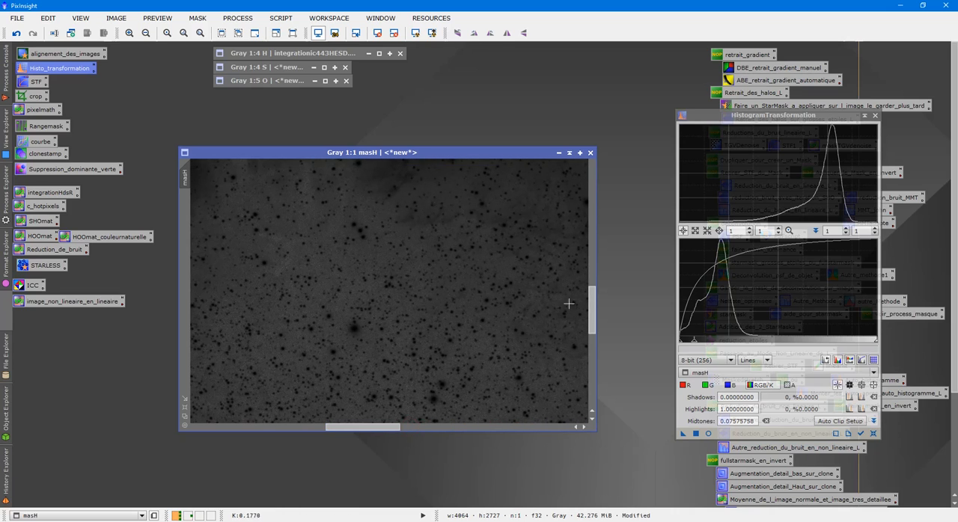
pyautogui.scroll(-4, 524, 307)
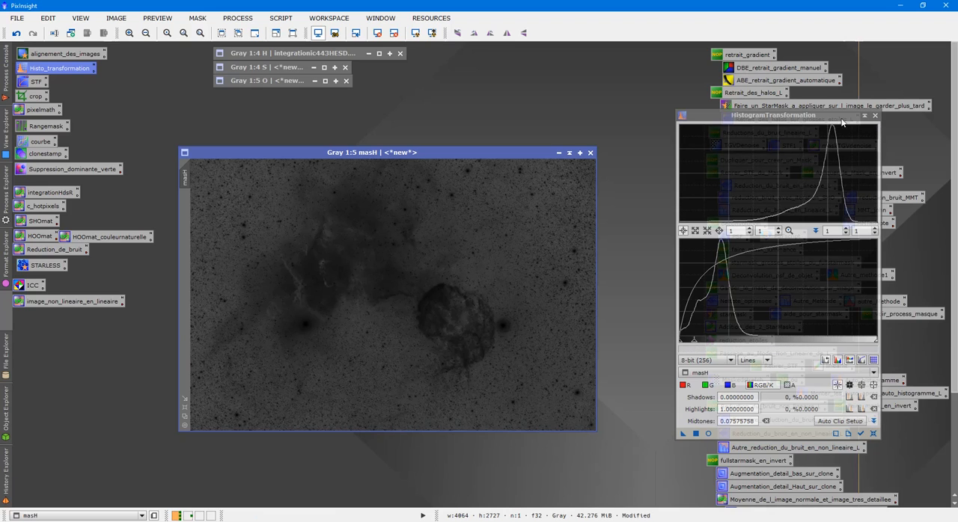
# - Close HistogramTransformation, restore the H image window, and place masH beside it
pyautogui.click(875, 115)
pyautogui.doubleClick(291, 56)
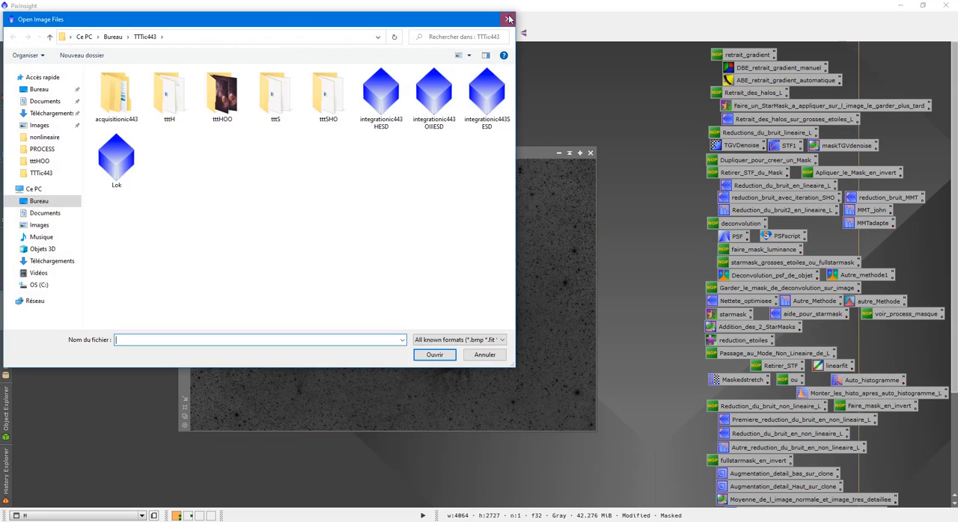
pyautogui.click(507, 18)
pyautogui.moveTo(475, 53); pyautogui.dragTo(447, 223)
pyautogui.moveTo(422, 154); pyautogui.dragTo(738, 262)
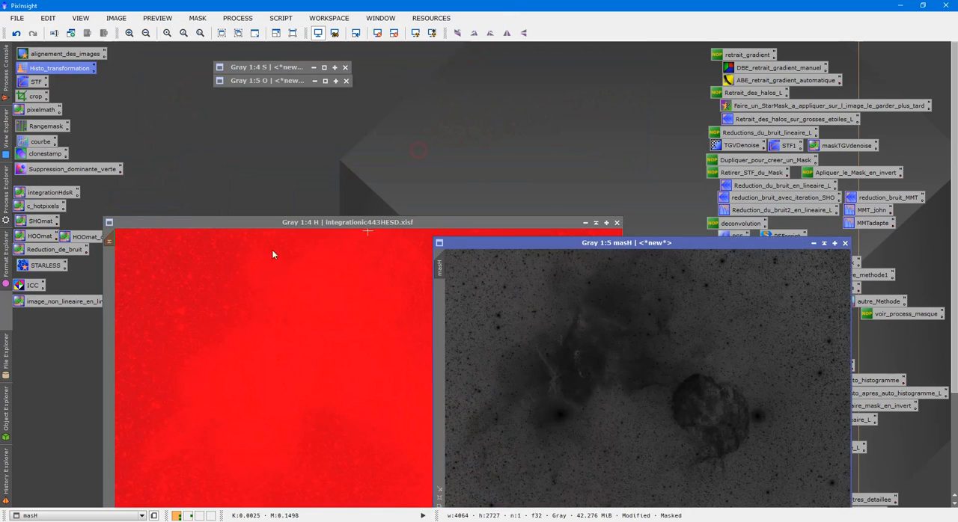
# - Assign the inverted masH to the H image as its mask, collapse masH, and hide the red mask overlay
pyautogui.click(225, 291)
pyautogui.click(669, 335)
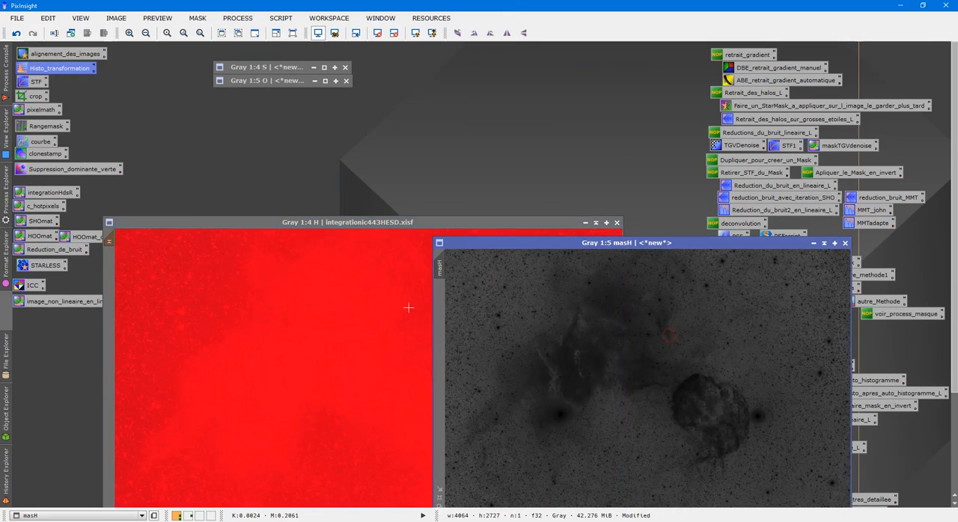
pyautogui.moveTo(440, 266); pyautogui.dragTo(109, 290)
pyautogui.click(815, 244)
pyautogui.moveTo(430, 217); pyautogui.dragTo(436, 108)
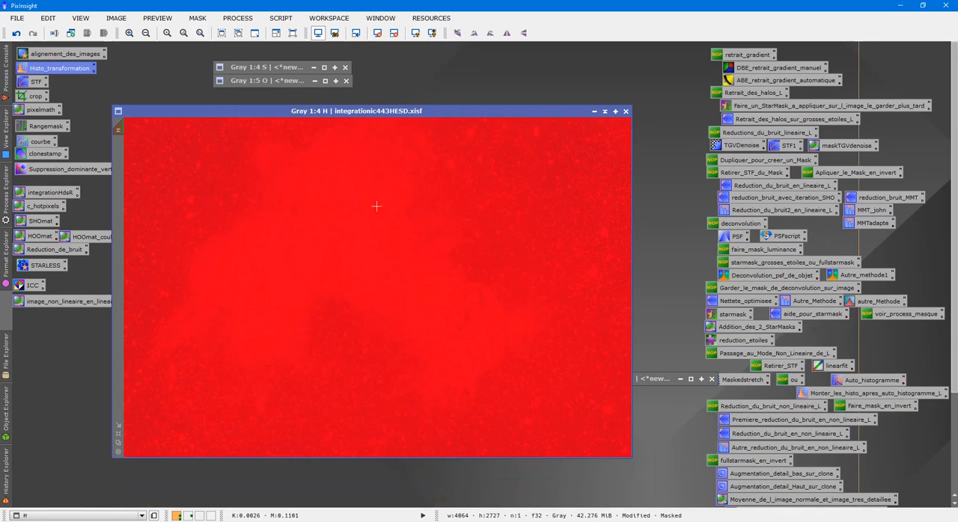
pyautogui.hotkey('ctrl', 'k')
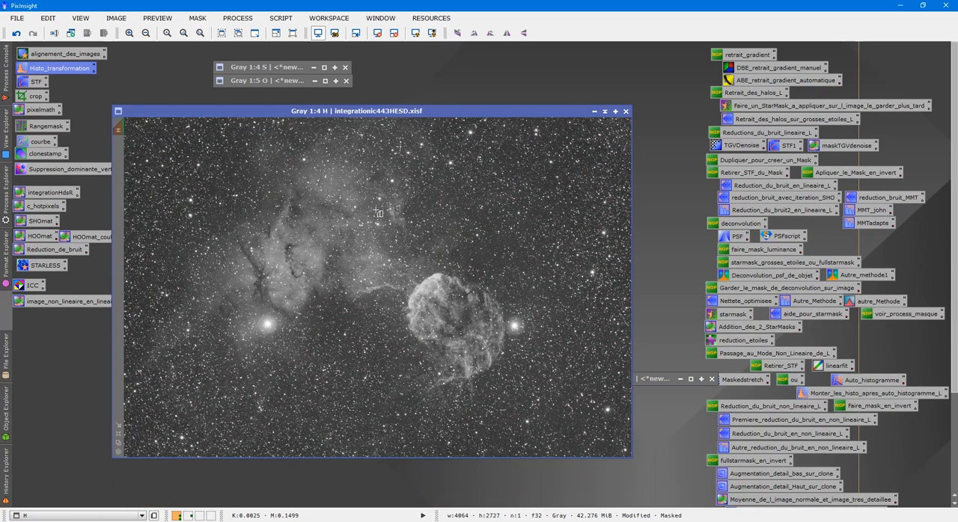
# - Create a preview about 456 × 340 px on the H image between the nebula and the supernova remnant, and open it
pyautogui.moveTo(331, 288); pyautogui.dragTo(390, 331)
pyautogui.click(121, 159)
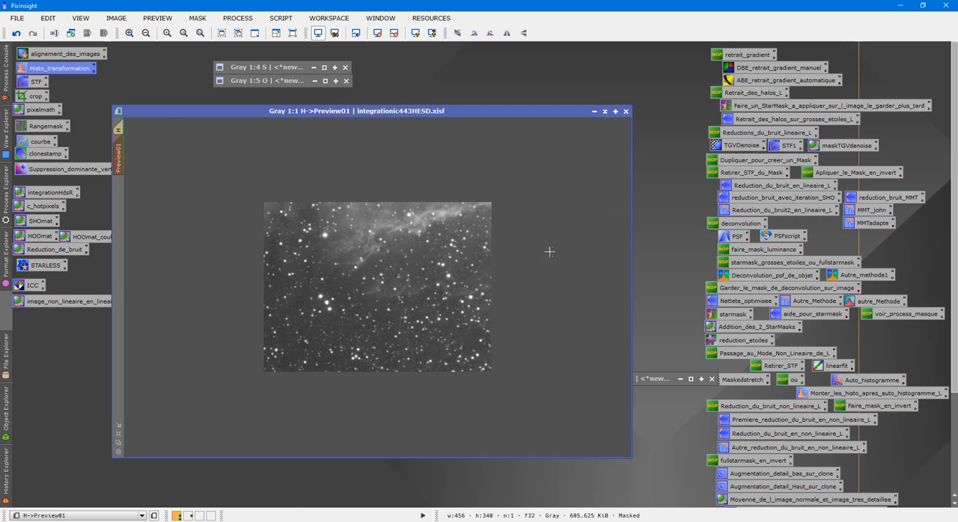
pyautogui.scroll(2, 544, 250)
# - Test the MMT_john MultiscaleMedianTransform noise reduction on the H preview and inspect the background and stars
pyautogui.click(871, 211)
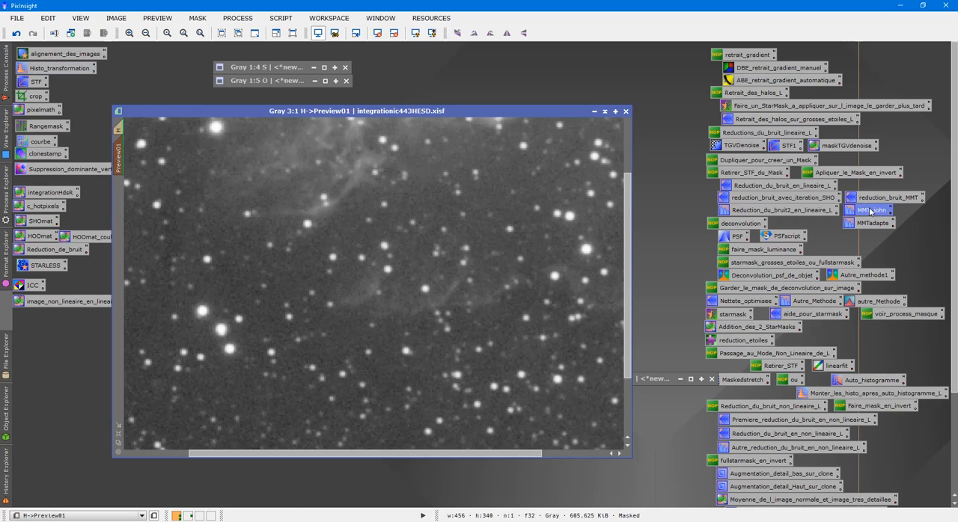
pyautogui.doubleClick(871, 211)
pyautogui.moveTo(685, 402); pyautogui.dragTo(491, 338)
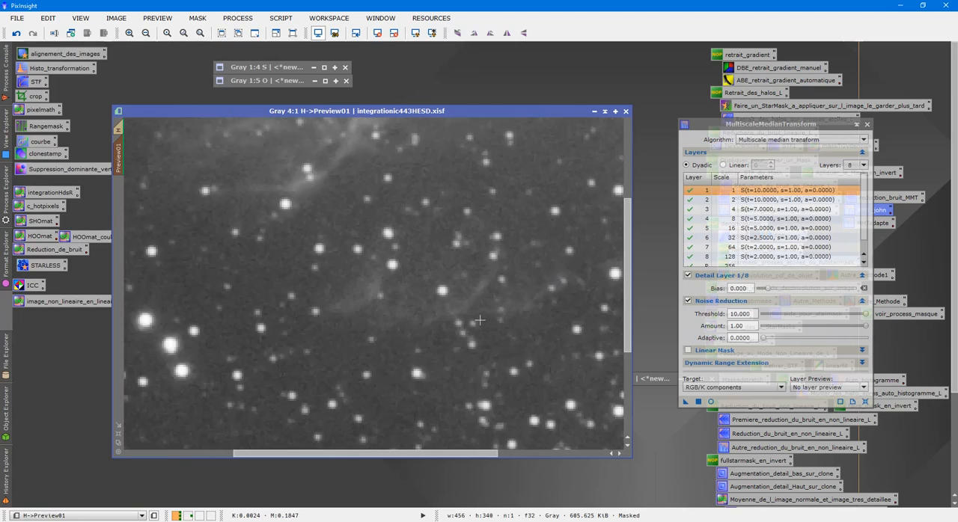
pyautogui.scroll(-4, 476, 321)
pyautogui.scroll(3, 477, 321)
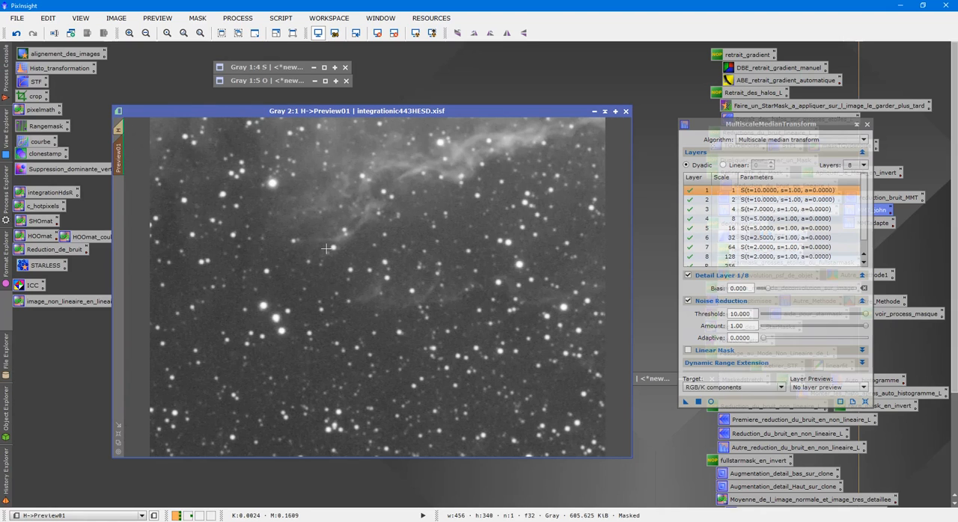
pyautogui.scroll(3, 327, 248)
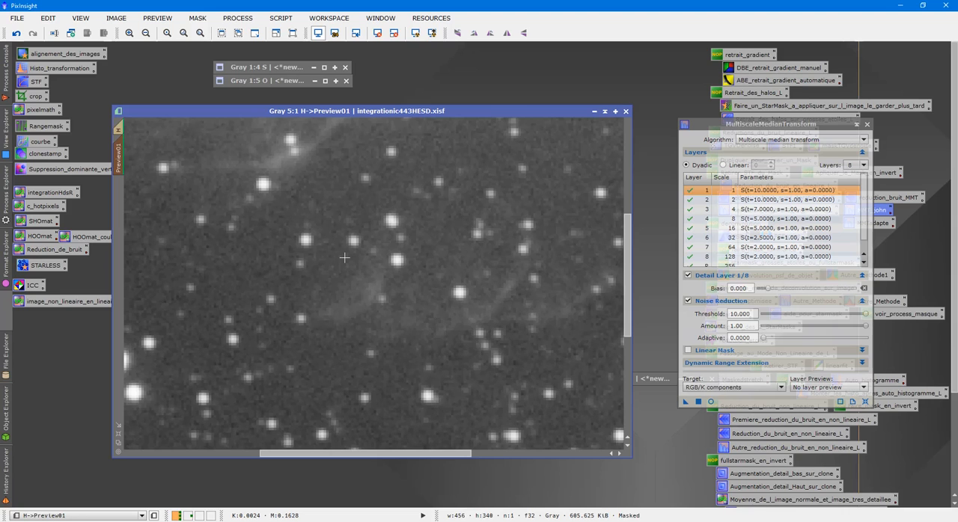
pyautogui.scroll(-5, 342, 251)
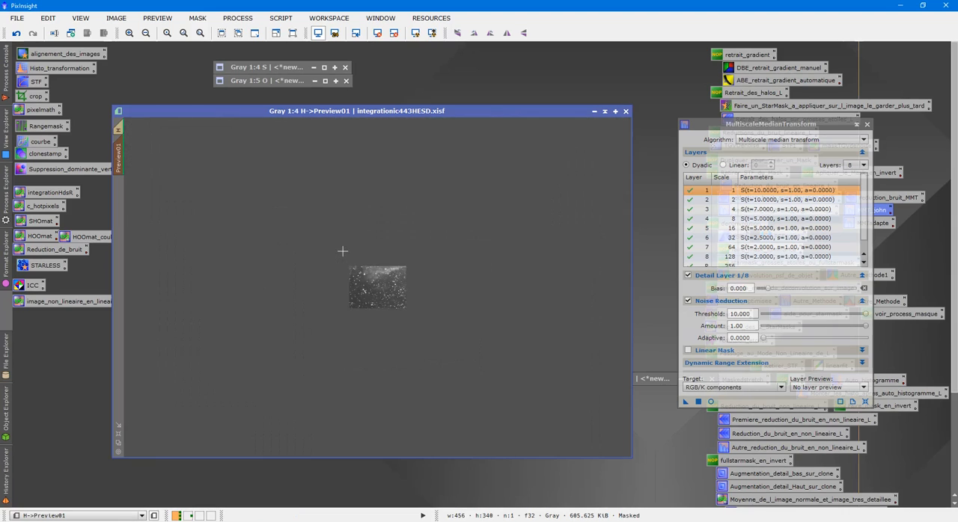
pyautogui.scroll(1, 342, 252)
# - Apply the MMT_john MultiscaleMedianTransform to the whole H image, check the result, and close the process window
pyautogui.click(124, 128)
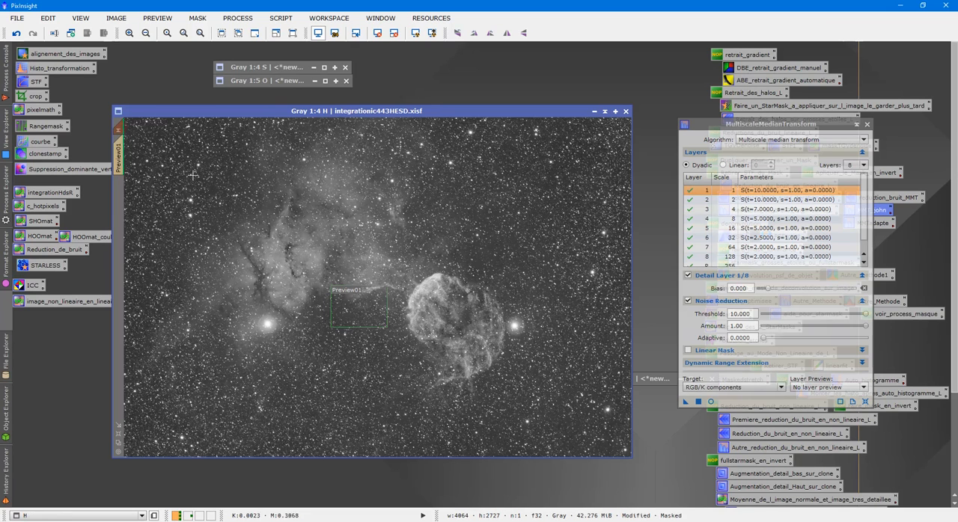
pyautogui.moveTo(683, 400); pyautogui.dragTo(432, 377)
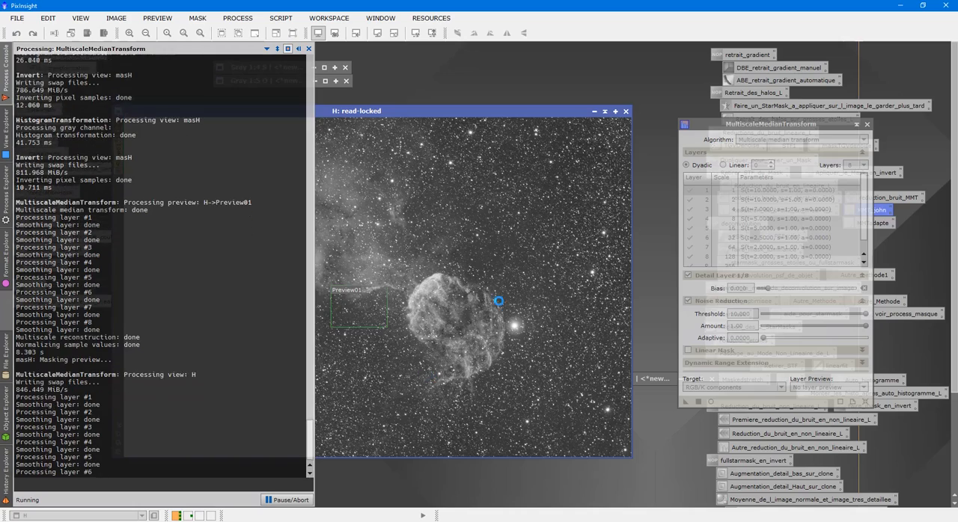
pyautogui.scroll(4, 483, 300)
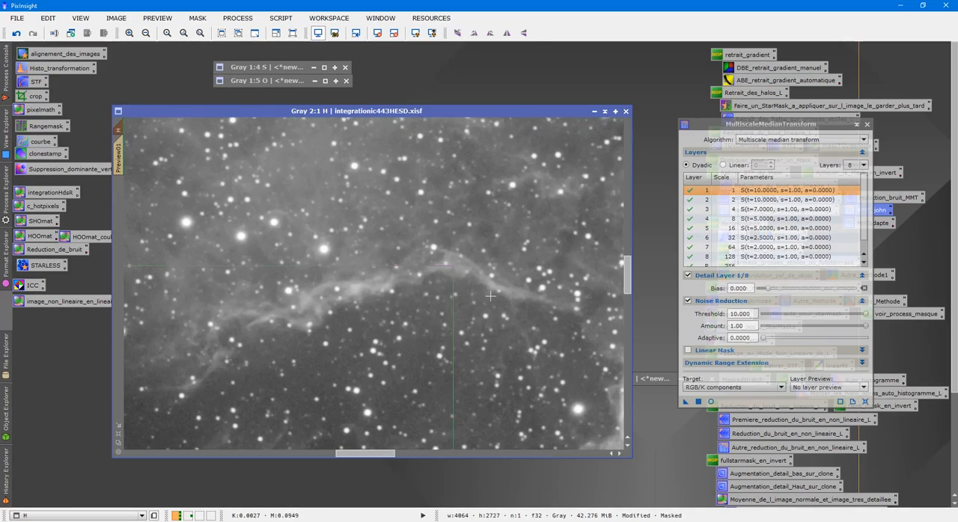
pyautogui.scroll(-3, 480, 296)
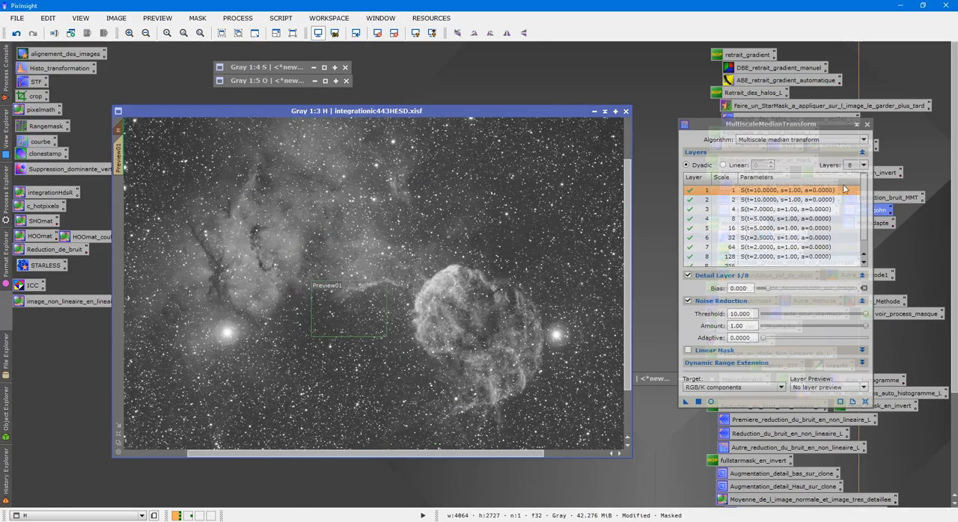
pyautogui.click(867, 125)
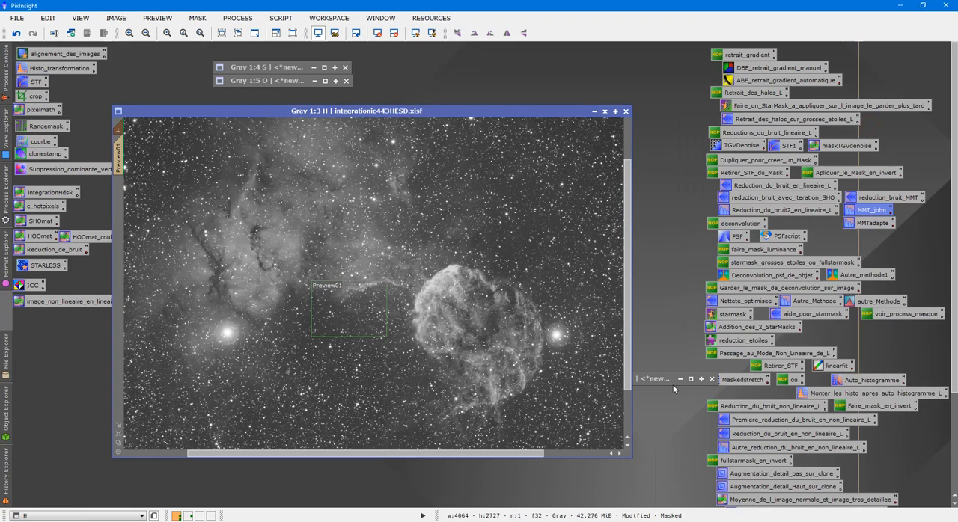
# - Close the masH mask image, accepting the broken mask references, and delete all previews from the H image
pyautogui.click(673, 384)
pyautogui.doubleClick(669, 379)
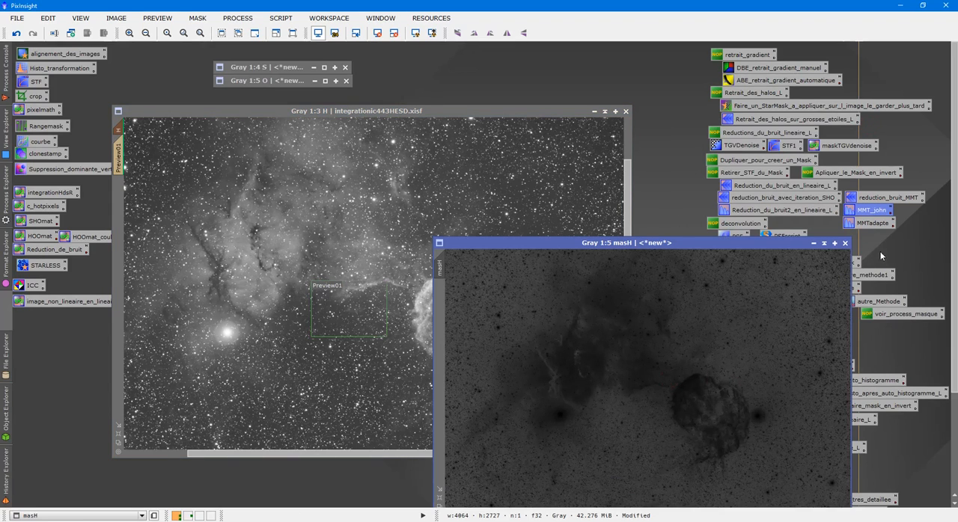
pyautogui.click(845, 243)
pyautogui.click(460, 289)
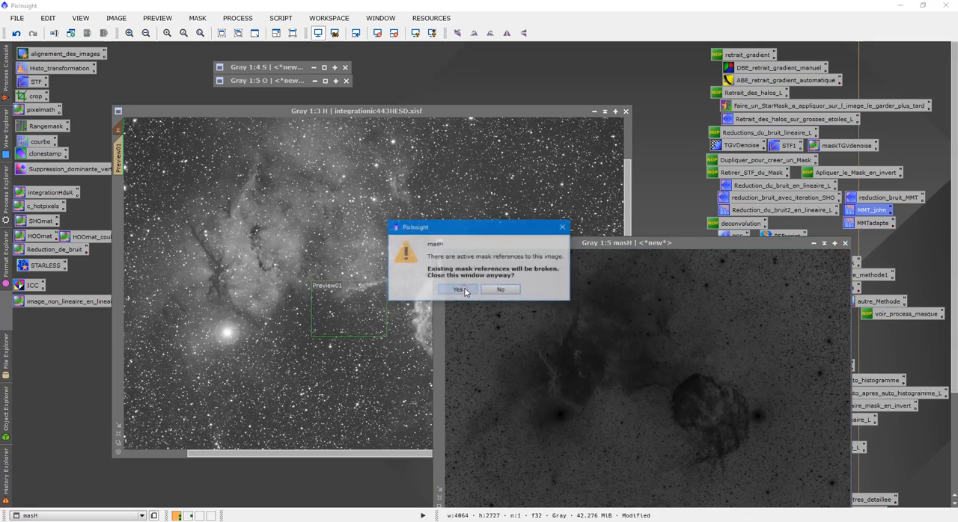
pyautogui.click(157, 18)
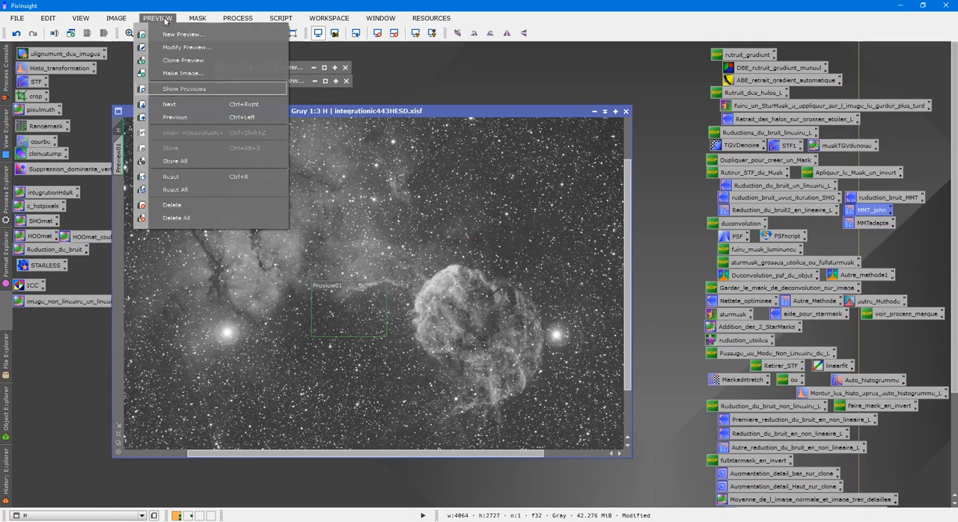
pyautogui.click(177, 218)
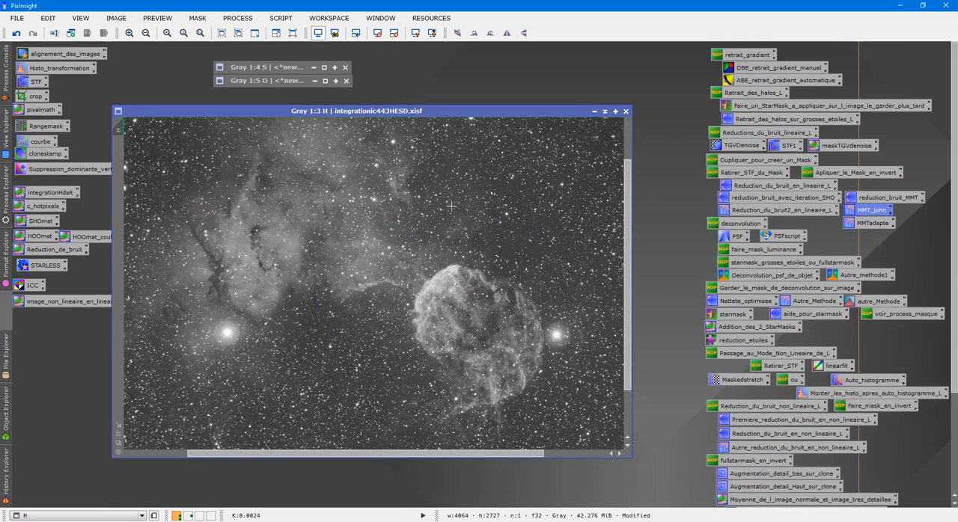
# - Check the O image, collapse it again, and view the whole denoised H image
pyautogui.doubleClick(274, 81)
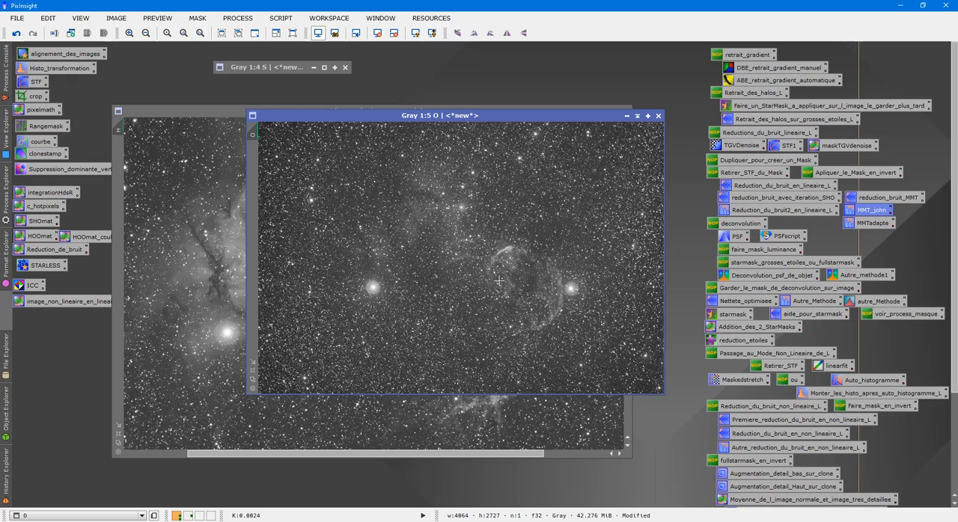
pyautogui.click(637, 116)
pyautogui.click(327, 234)
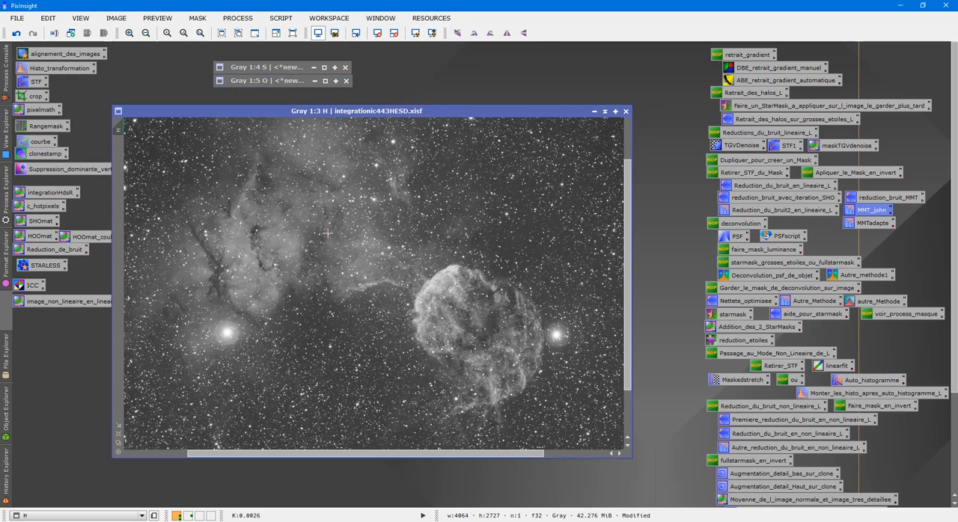
pyautogui.scroll(-1, 332, 234)
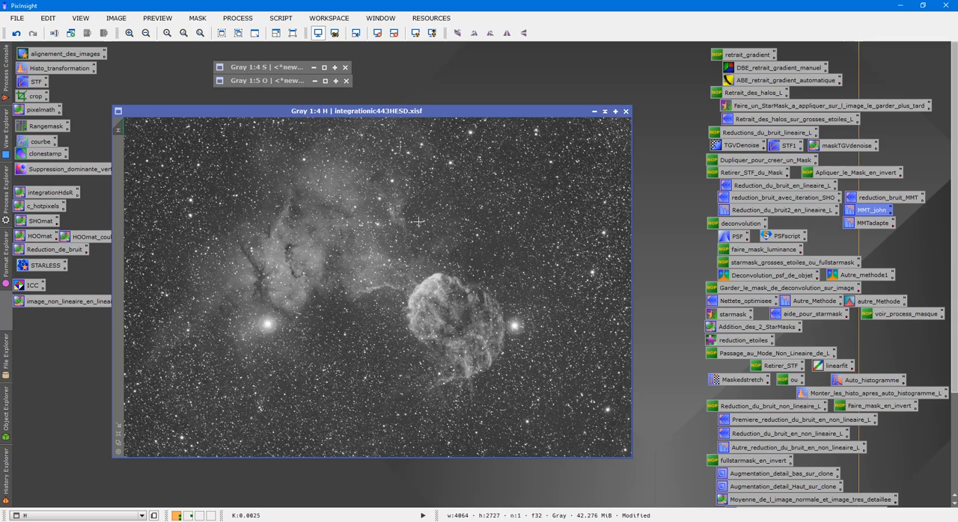
# - Inspect the stars, bright filament and background of the denoised H image at several magnifications
pyautogui.scroll(4, 425, 218)
pyautogui.scroll(-4, 400, 214)
pyautogui.scroll(5, 333, 213)
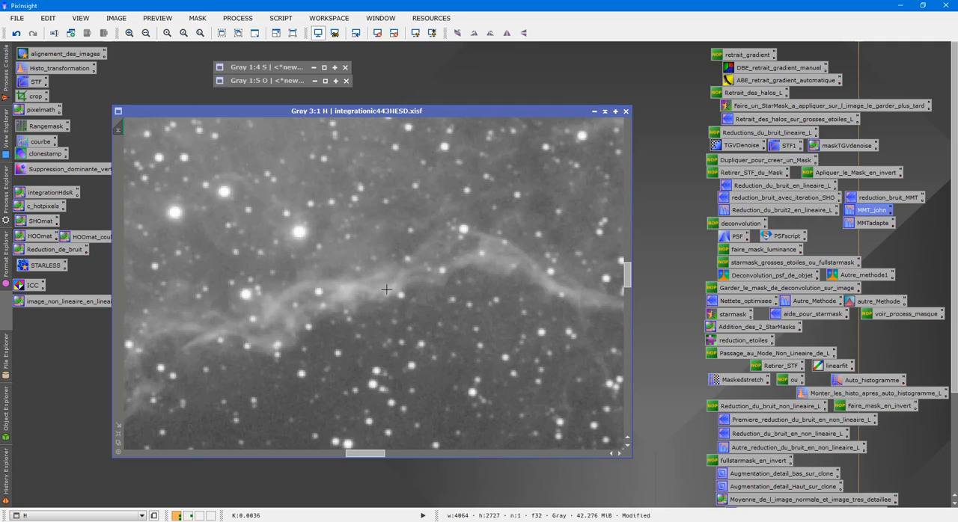
pyautogui.scroll(1, 417, 295)
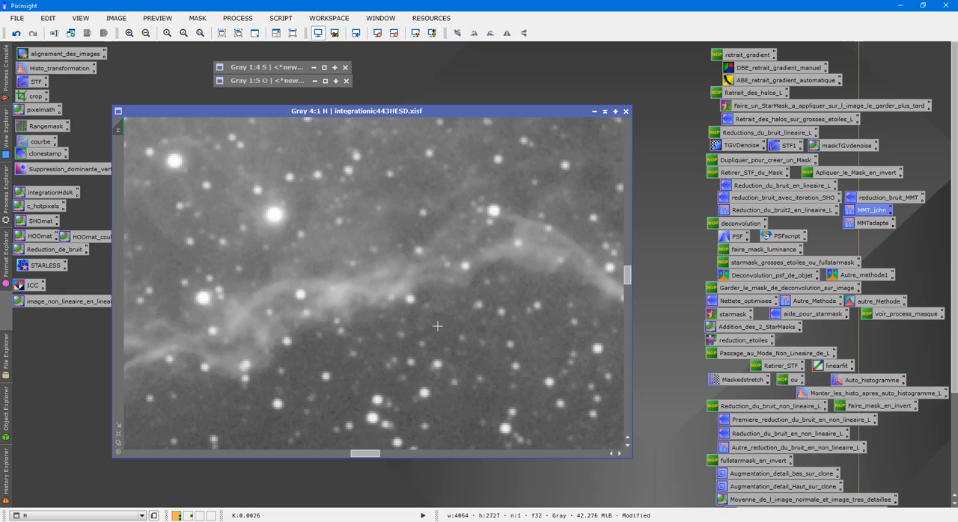
pyautogui.scroll(-5, 437, 324)
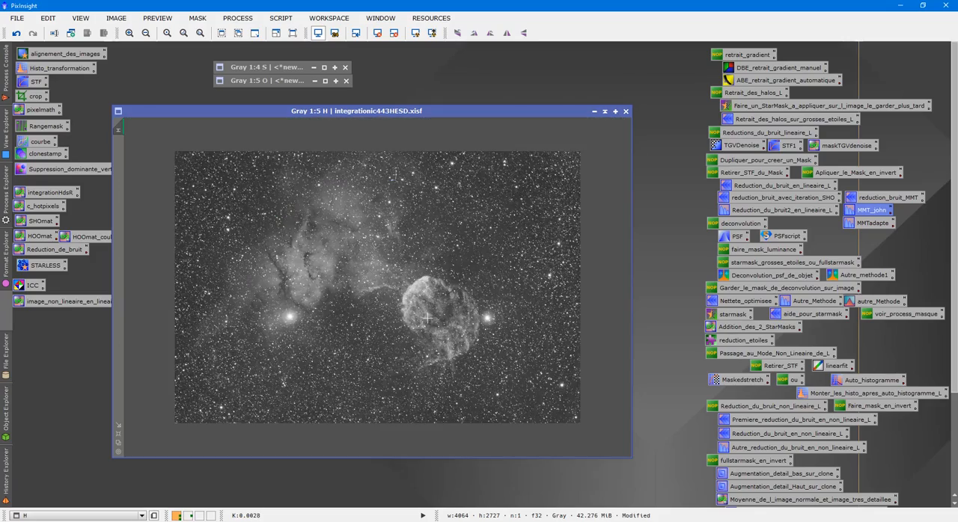
pyautogui.scroll(1, 426, 319)
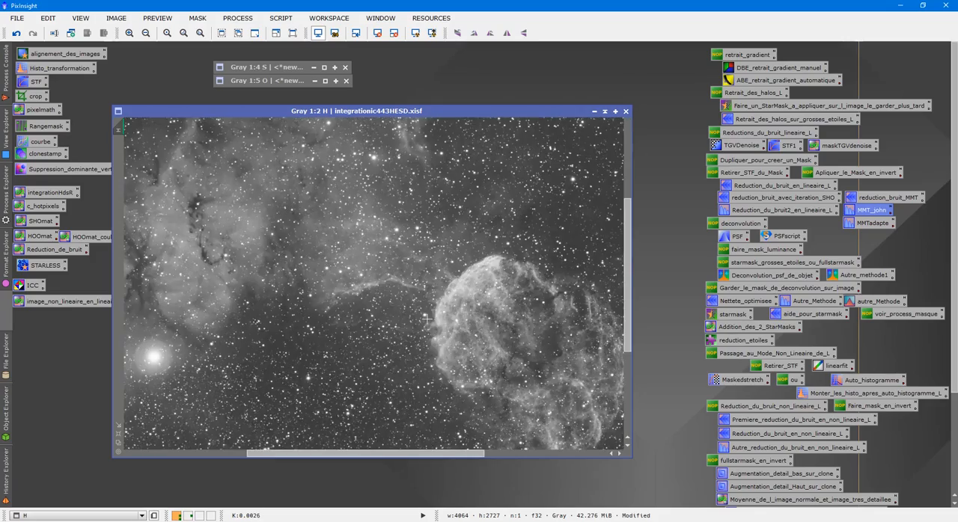
pyautogui.scroll(1, 426, 319)
pyautogui.scroll(-3, 454, 307)
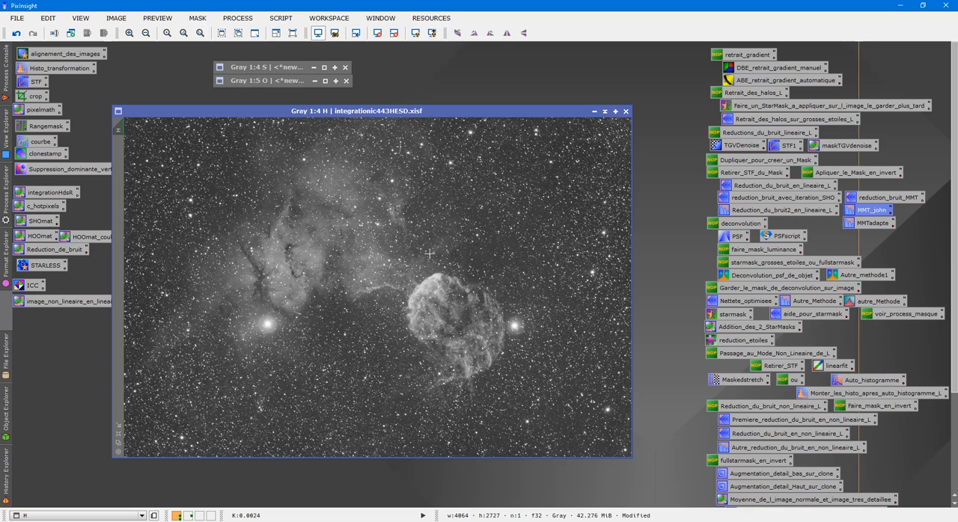
pyautogui.scroll(2, 429, 254)
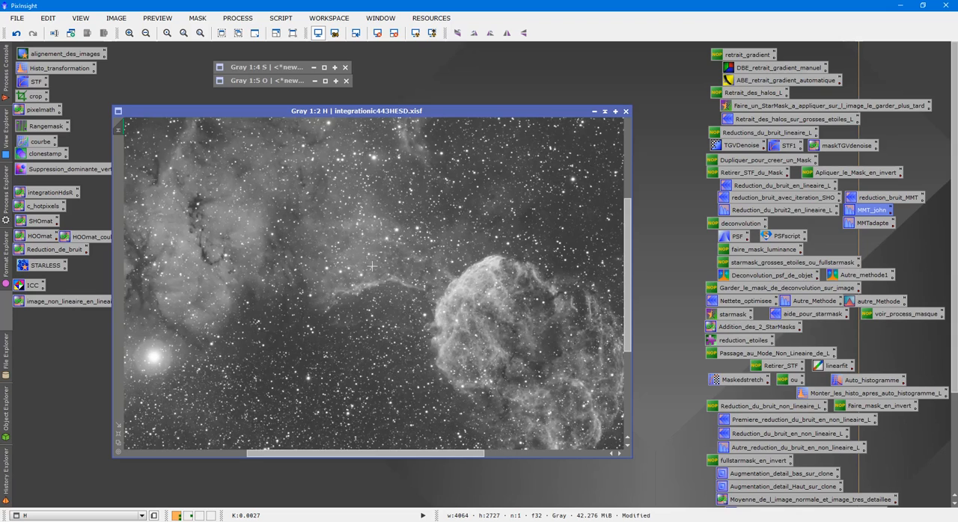
pyautogui.scroll(2, 501, 282)
pyautogui.scroll(-2, 501, 280)
pyautogui.scroll(-1, 511, 326)
pyautogui.scroll(2, 512, 323)
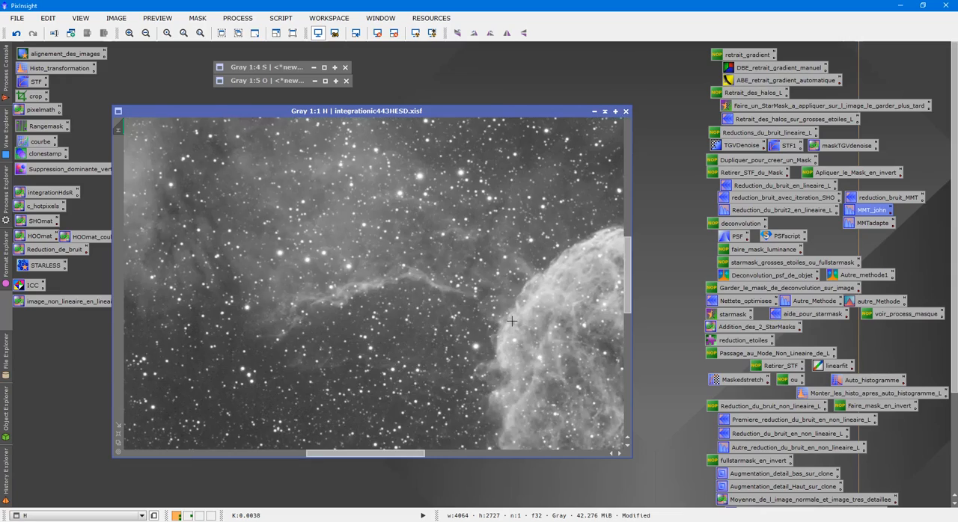
pyautogui.scroll(-2, 510, 319)
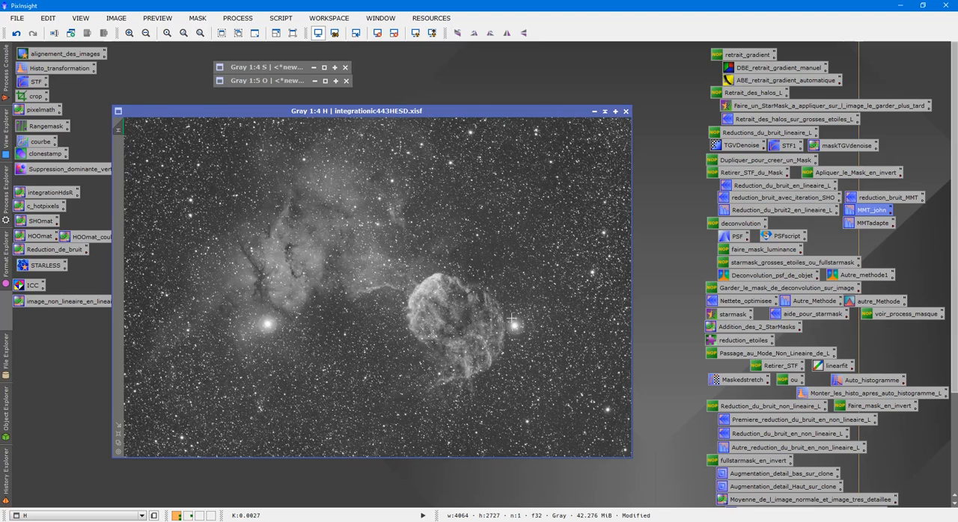
# - Reposition the H image window and examine the nebula and supernova remnant both up close and as a whole
pyautogui.moveTo(435, 114); pyautogui.dragTo(347, 115)
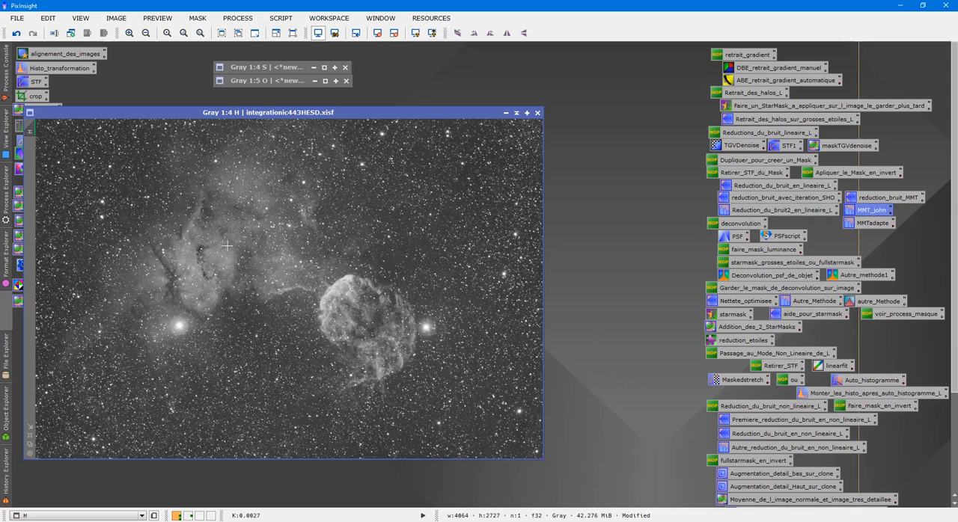
pyautogui.scroll(2, 329, 314)
pyautogui.scroll(-2, 340, 313)
pyautogui.moveTo(331, 112); pyautogui.dragTo(433, 117)
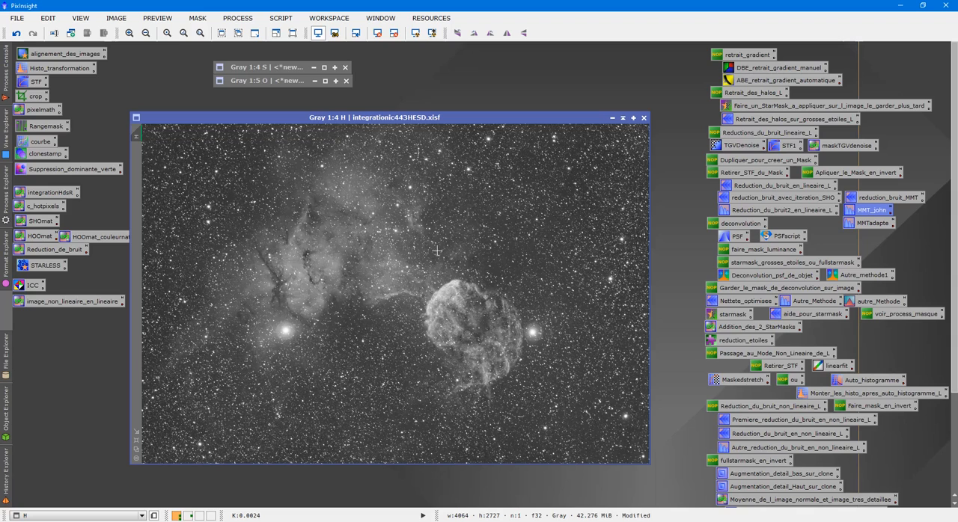
pyautogui.moveTo(477, 119); pyautogui.dragTo(450, 108)
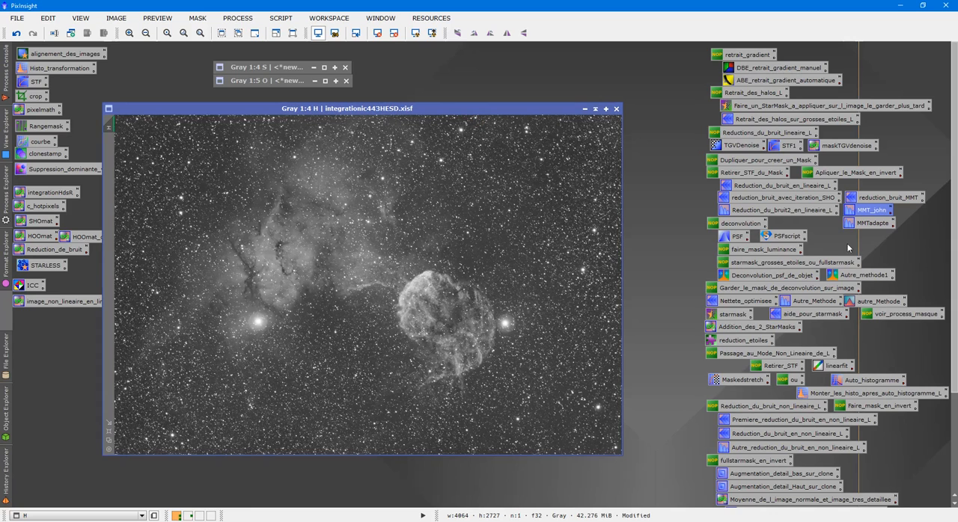
pyautogui.scroll(4, 588, 284)
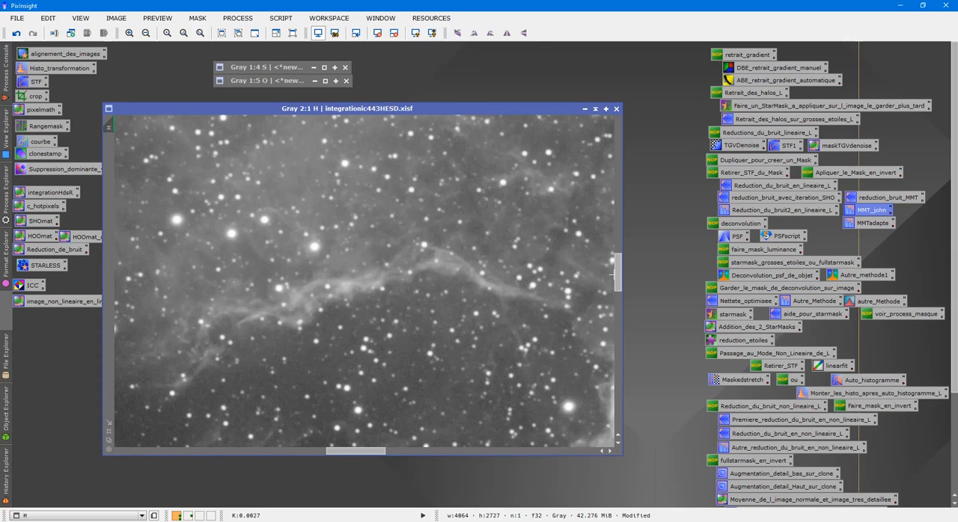
pyautogui.scroll(-2, 510, 298)
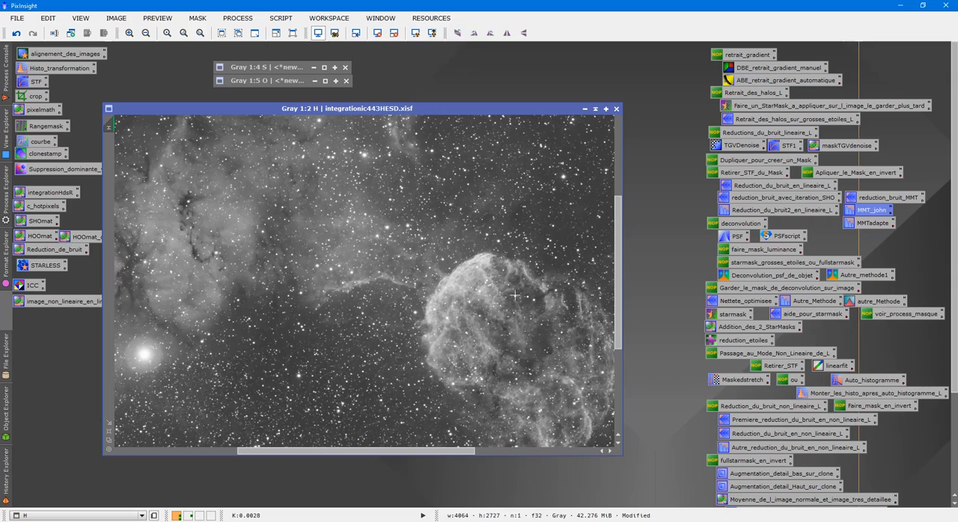
pyautogui.scroll(-2, 515, 292)
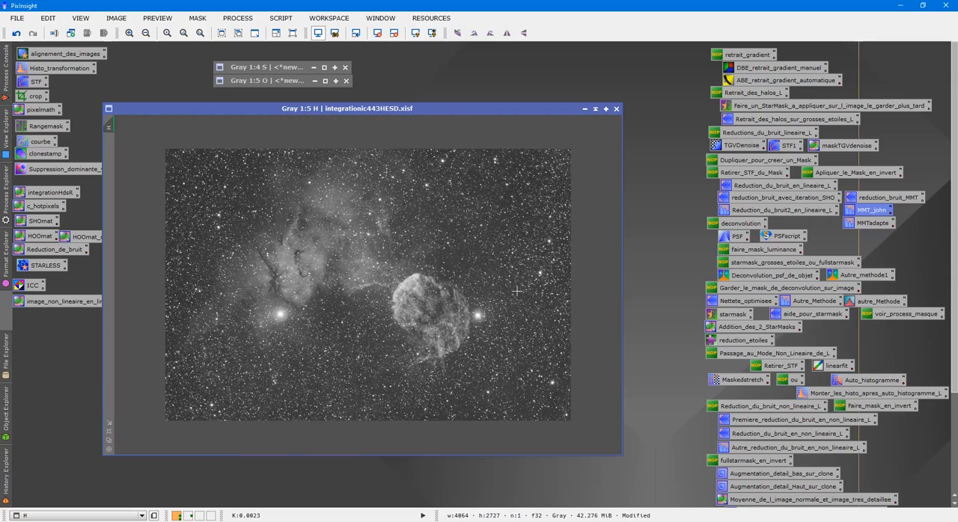
pyautogui.scroll(2, 516, 291)
pyautogui.scroll(-1, 518, 293)
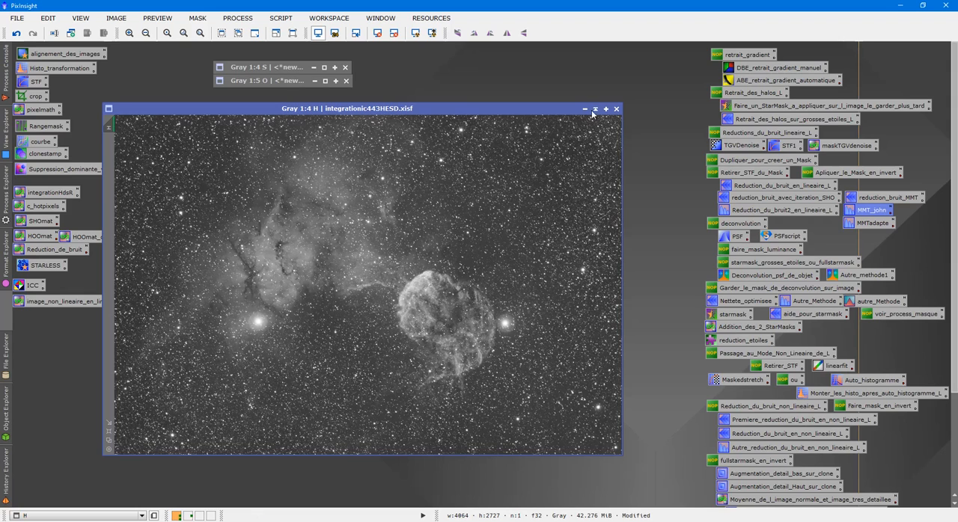
# - Run the StarReduction script on the H image with star sharpening and mask display enabled
pyautogui.moveTo(496, 110); pyautogui.dragTo(538, 109)
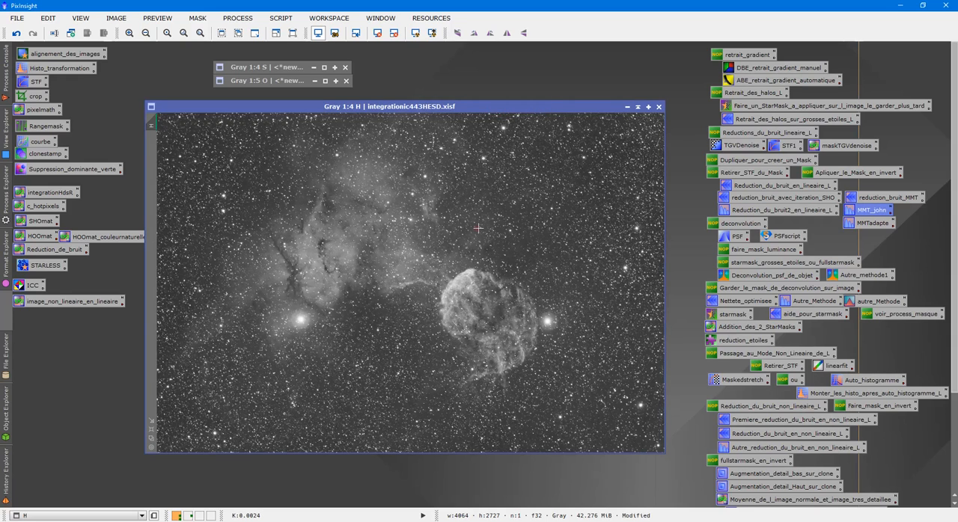
pyautogui.click(291, 21)
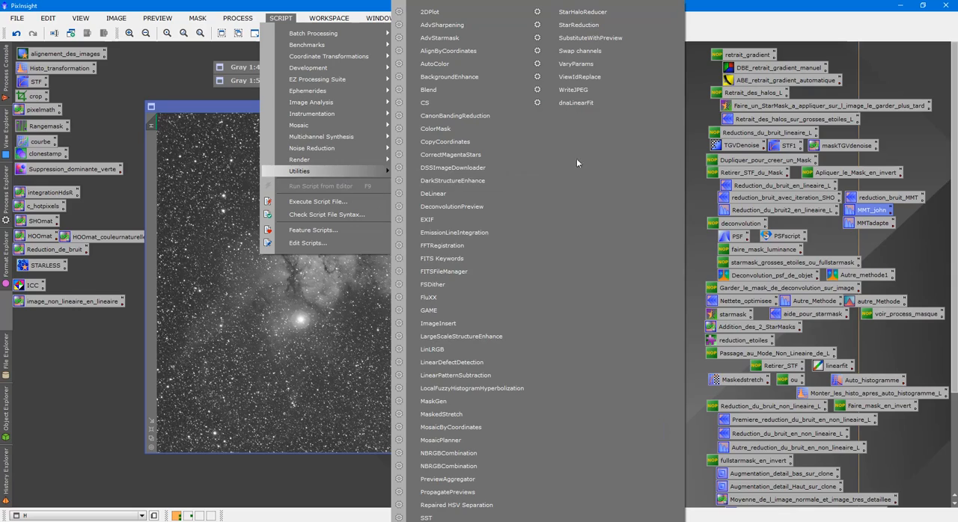
pyautogui.click(580, 24)
pyautogui.moveTo(451, 153); pyautogui.dragTo(775, 55)
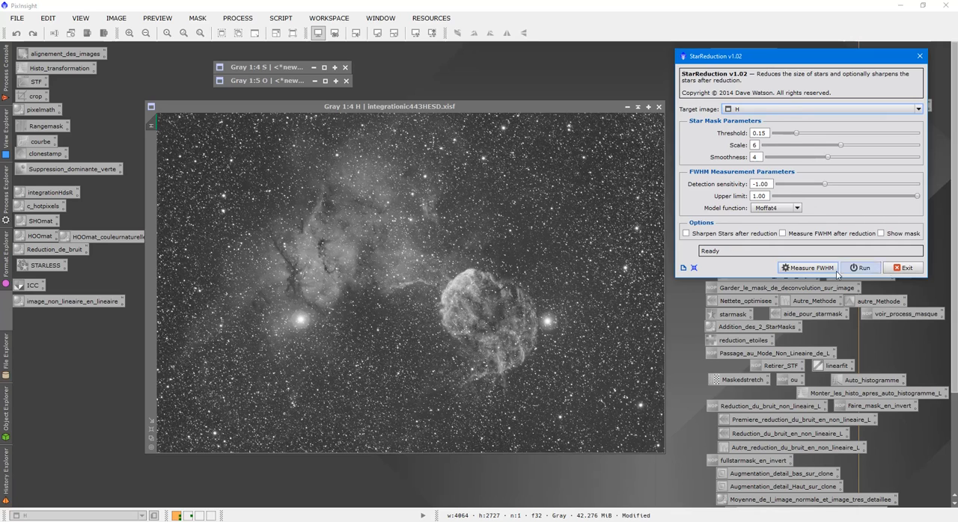
pyautogui.click(881, 234)
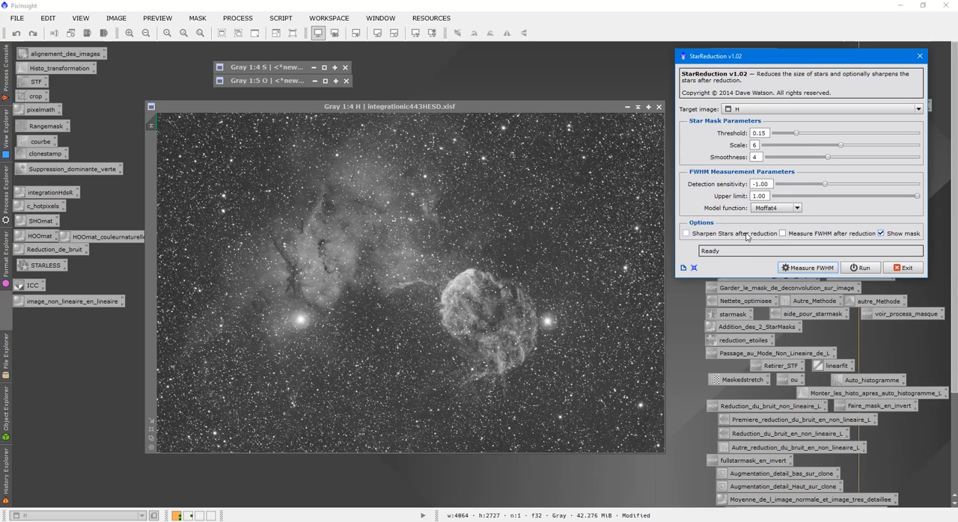
pyautogui.click(685, 235)
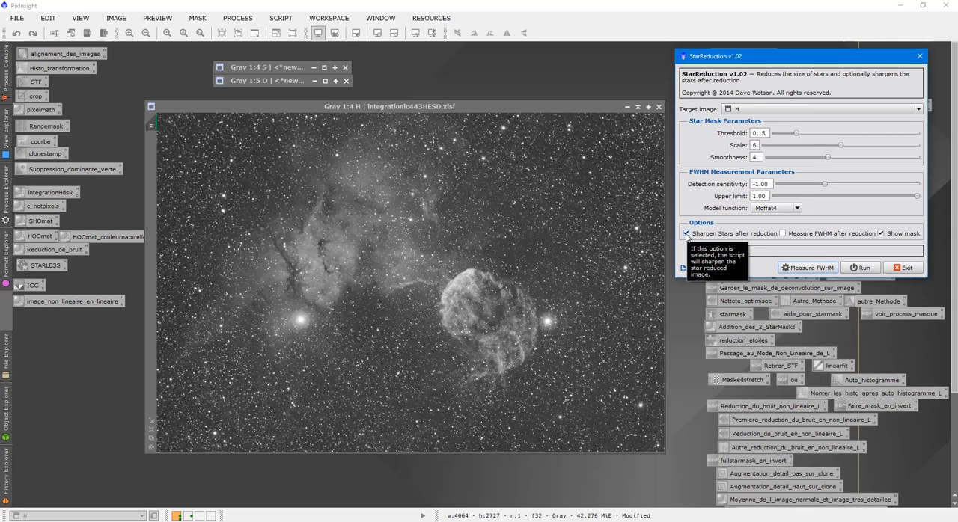
pyautogui.click(686, 234)
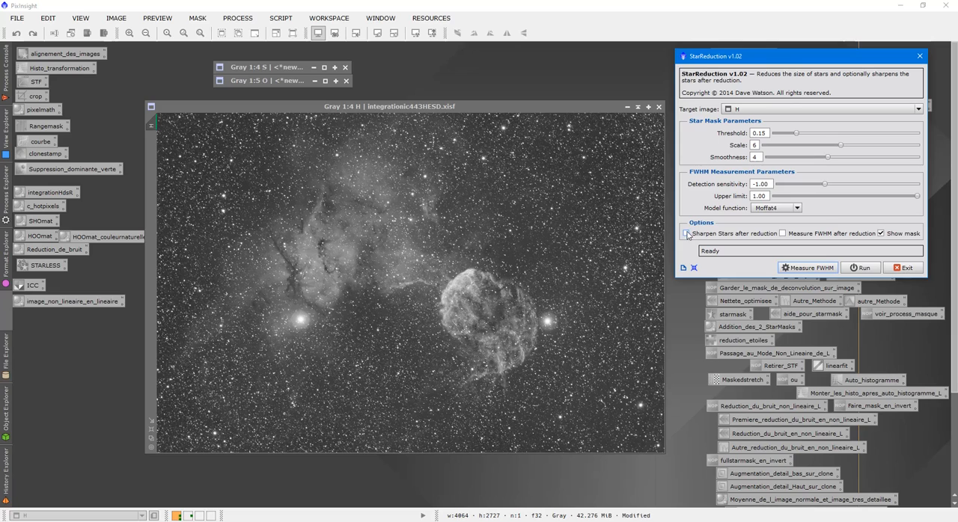
pyautogui.click(686, 235)
pyautogui.click(867, 269)
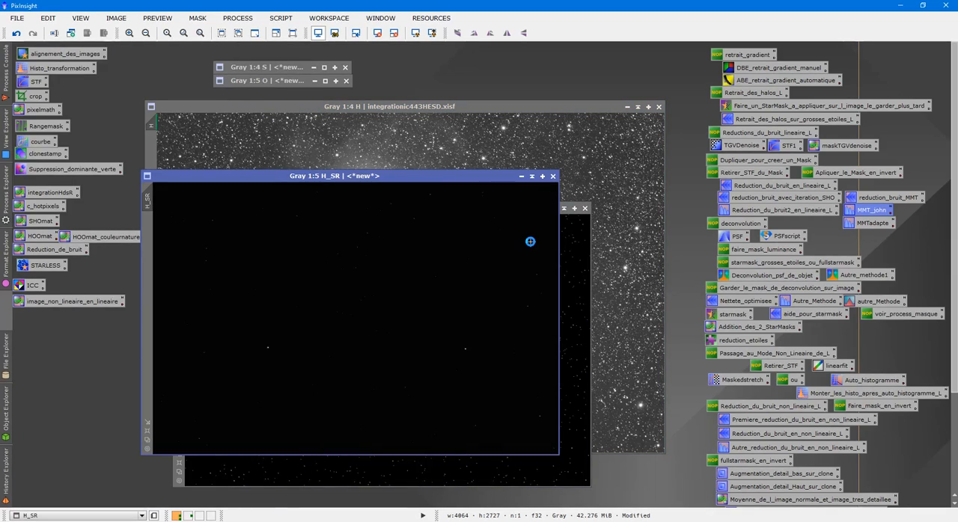
# - Move the H image aside, then collapse the MaskView image and park it out of the way
pyautogui.moveTo(365, 107); pyautogui.dragTo(240, 94)
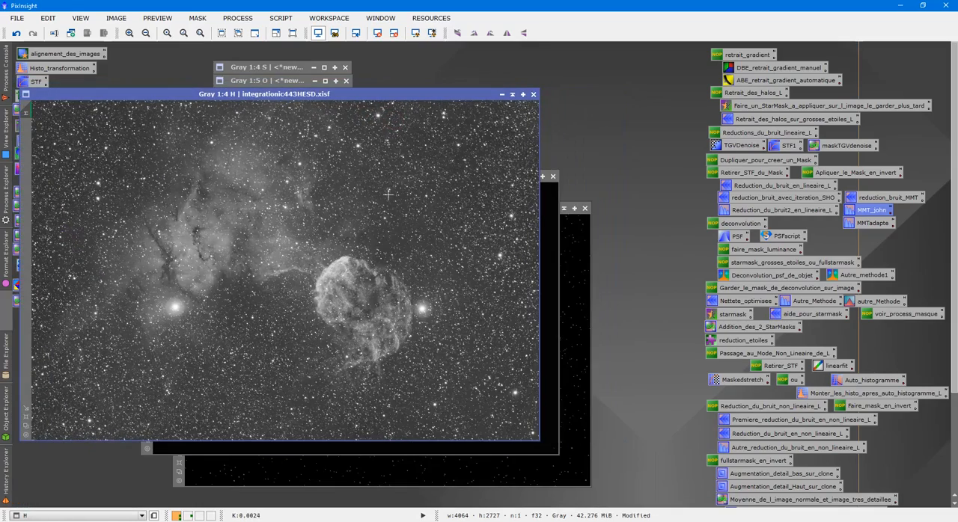
pyautogui.click(560, 255)
pyautogui.moveTo(413, 211); pyautogui.dragTo(720, 152)
pyautogui.click(872, 149)
pyautogui.moveTo(711, 291); pyautogui.dragTo(558, 53)
# - Place the H_SR image beside the H image, auto-stretch its display and inspect its stars up close
pyautogui.click(555, 217)
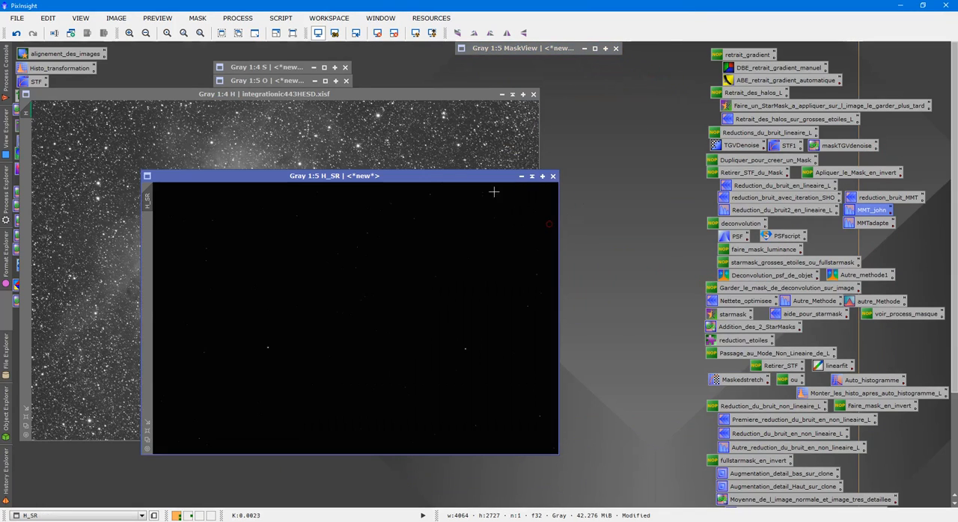
pyautogui.moveTo(414, 176); pyautogui.dragTo(588, 92)
pyautogui.click(306, 350)
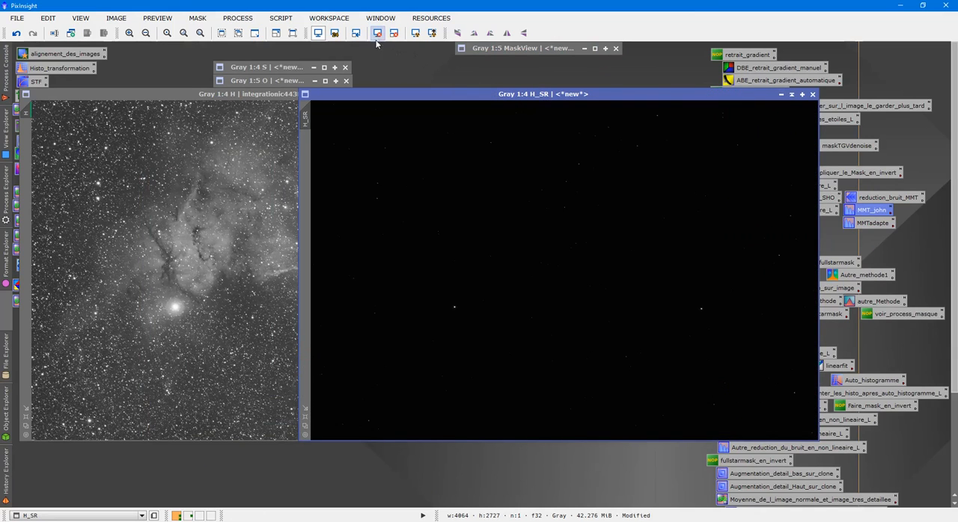
pyautogui.click(415, 33)
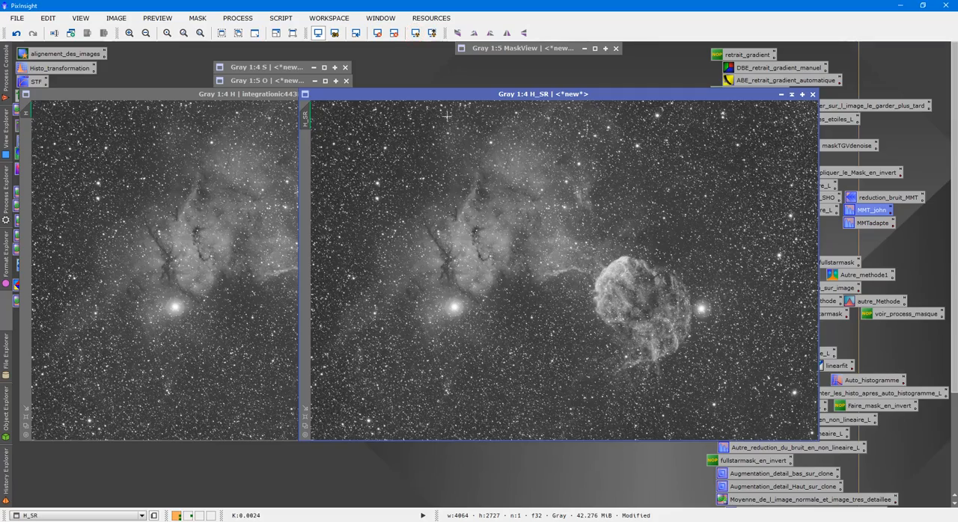
pyautogui.moveTo(438, 94); pyautogui.dragTo(589, 95)
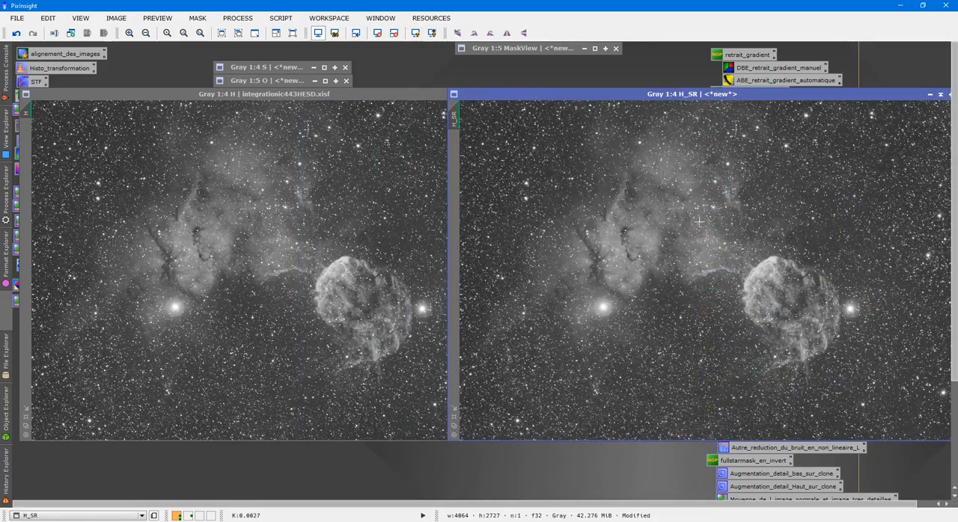
pyautogui.scroll(5, 704, 234)
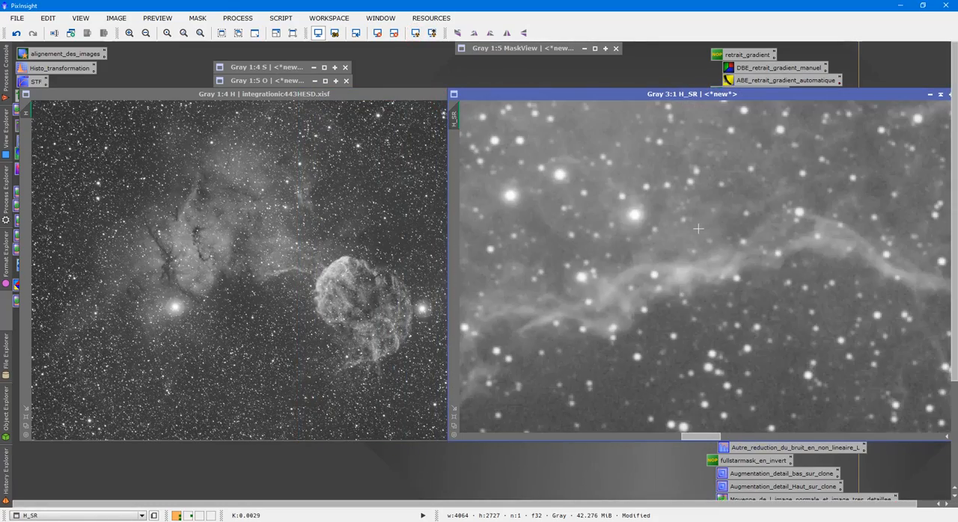
pyautogui.scroll(1, 675, 227)
# - Expand the MaskView image and examine which stars the star mask covers and how their centres are protected
pyautogui.doubleClick(522, 48)
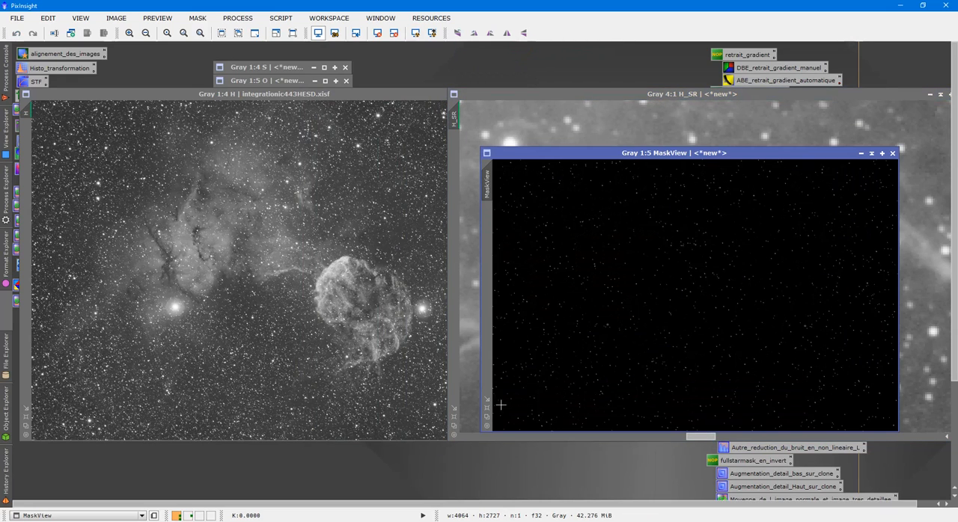
pyautogui.click(487, 409)
pyautogui.moveTo(660, 154); pyautogui.dragTo(514, 84)
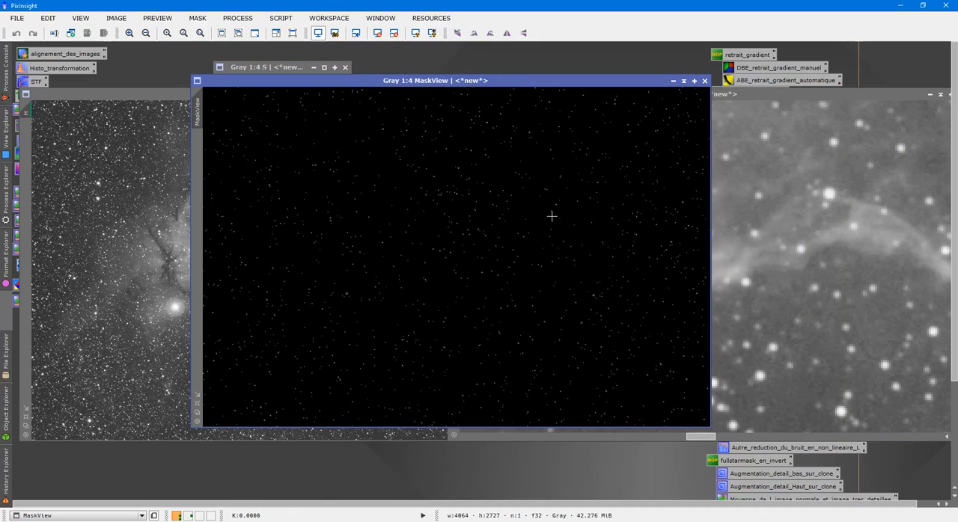
pyautogui.scroll(3, 553, 217)
pyautogui.scroll(3, 554, 217)
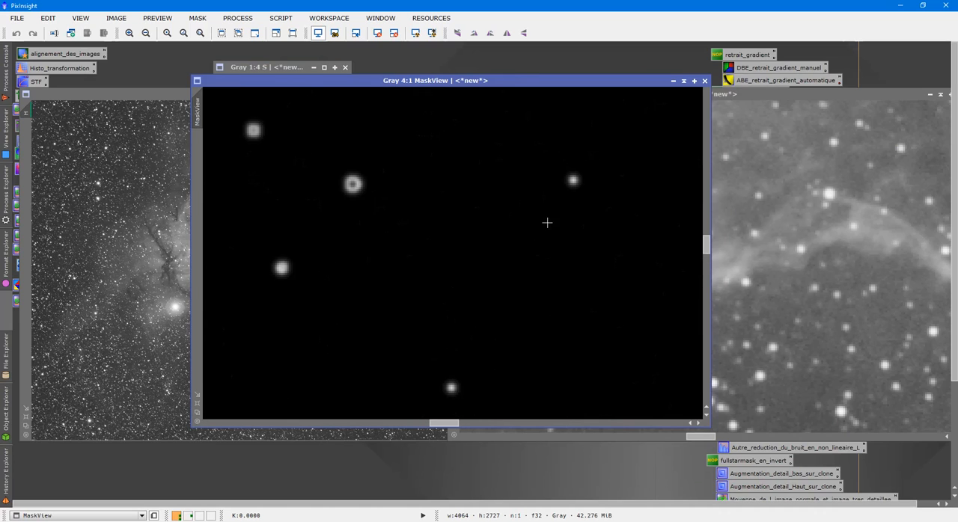
pyautogui.moveTo(449, 425); pyautogui.dragTo(436, 423)
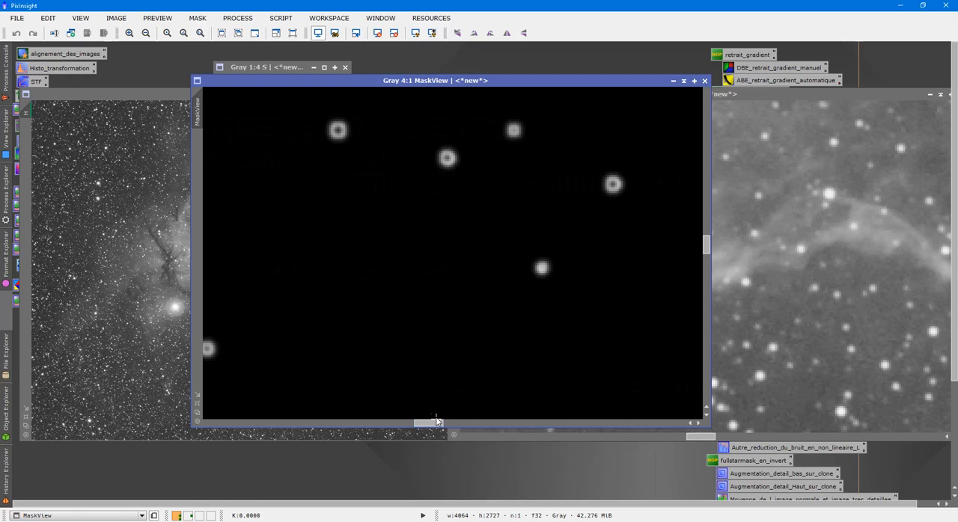
pyautogui.moveTo(707, 249); pyautogui.dragTo(707, 244)
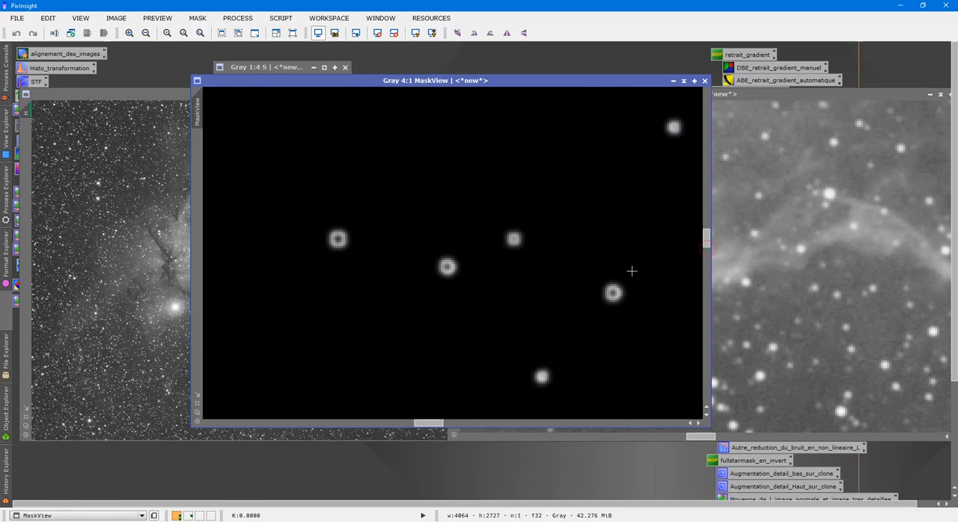
pyautogui.scroll(1, 528, 295)
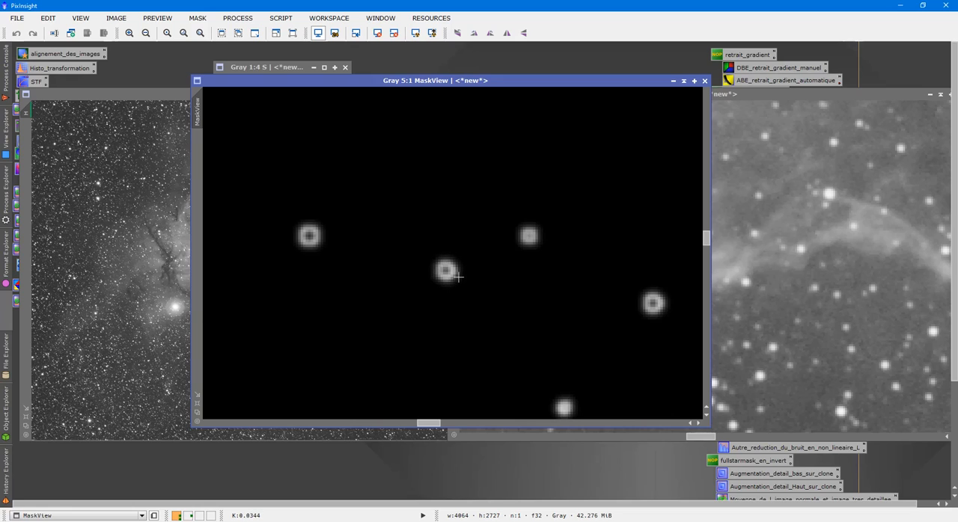
pyautogui.scroll(-2, 536, 342)
pyautogui.moveTo(447, 422); pyautogui.dragTo(399, 421)
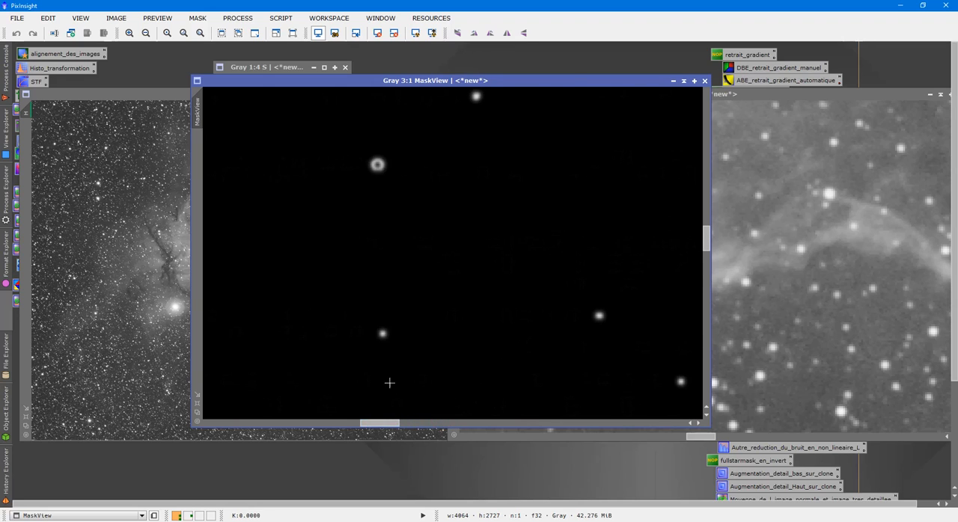
# - Check the star mask in MaskView up close and as a whole, then collapse it
pyautogui.scroll(1, 379, 193)
pyautogui.scroll(-2, 385, 199)
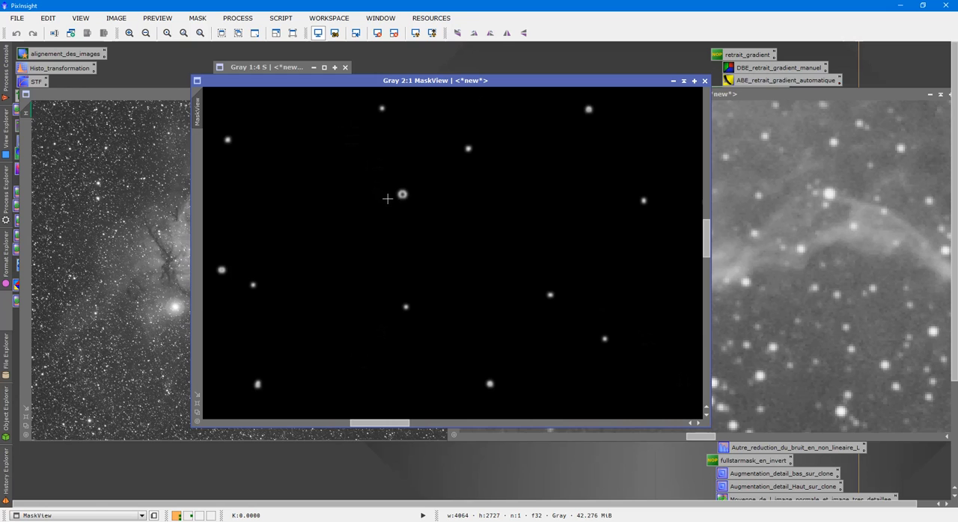
pyautogui.scroll(-4, 387, 199)
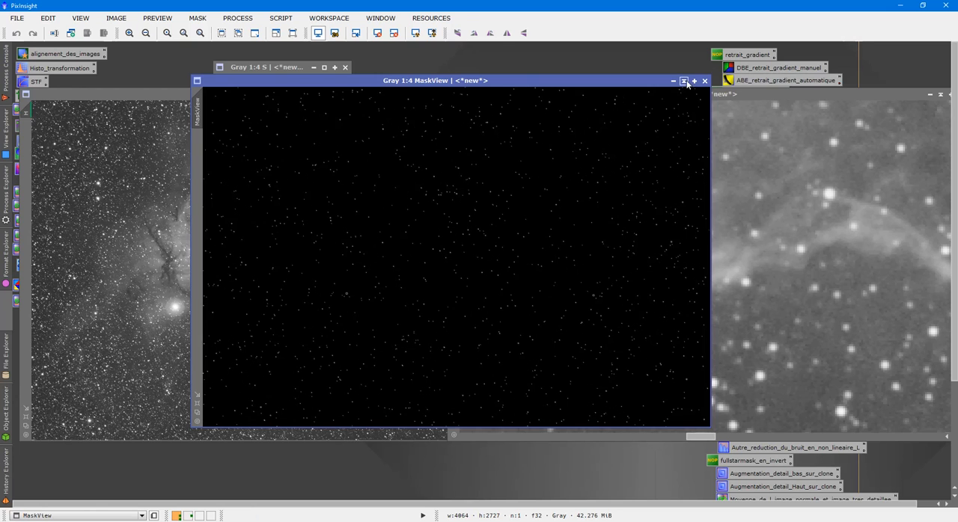
pyautogui.click(684, 81)
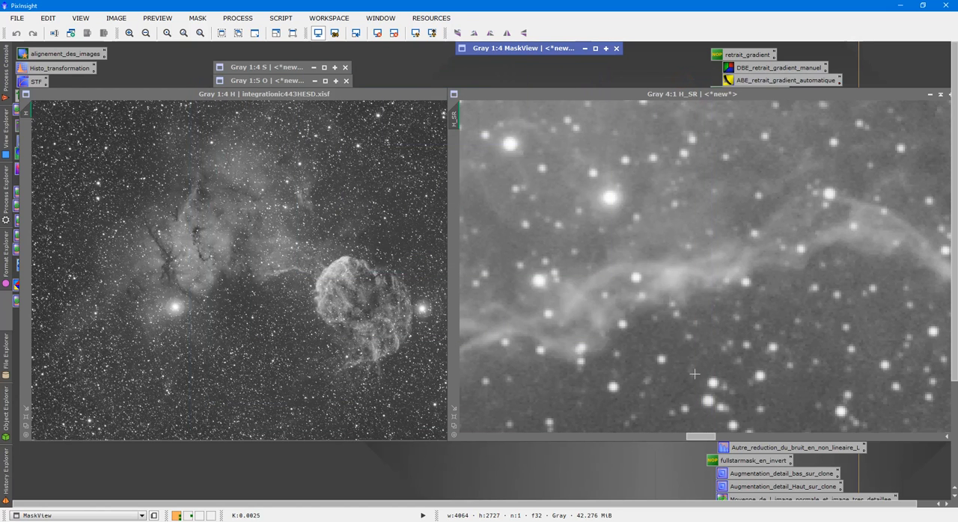
# - Show a group of bright stars in H_SR at 5:1 and match the H image's zoom and position to it
pyautogui.moveTo(702, 434); pyautogui.dragTo(697, 438)
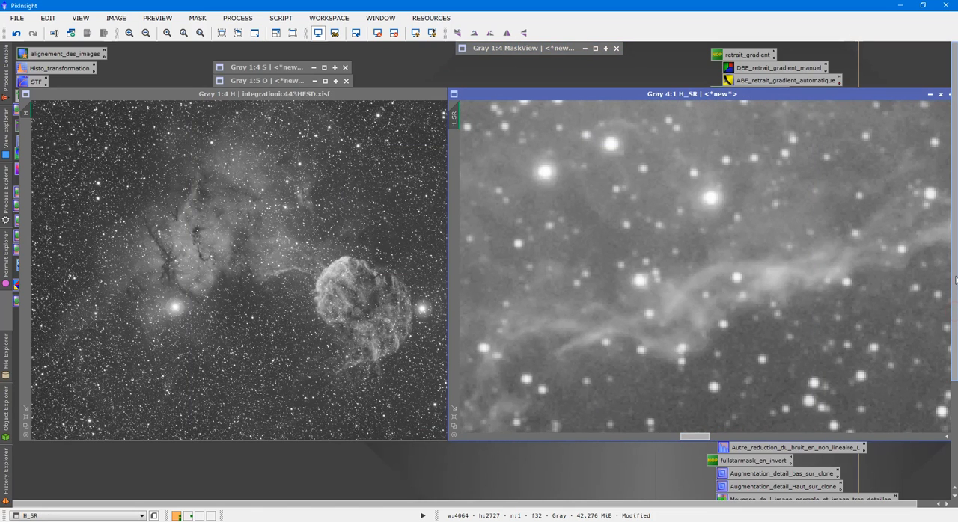
pyautogui.scroll(1, 678, 238)
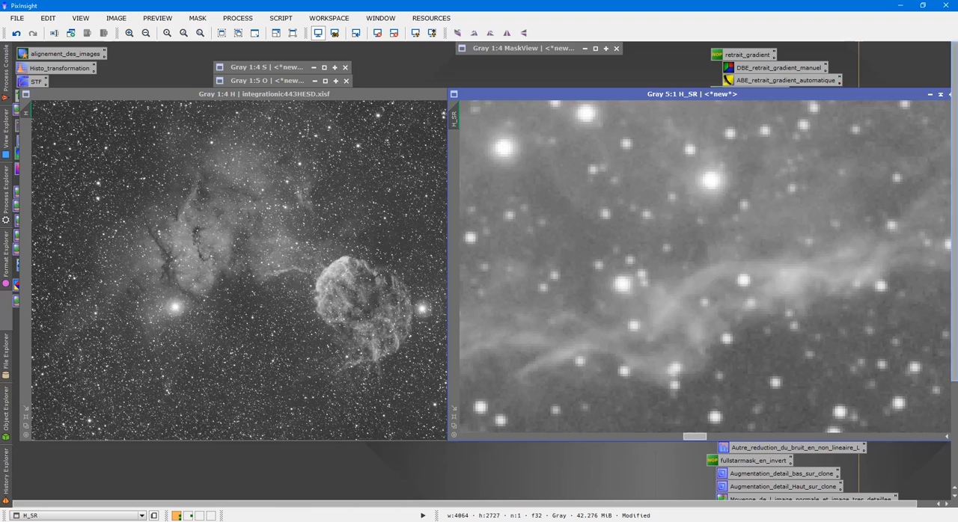
pyautogui.moveTo(832, 95); pyautogui.dragTo(776, 95)
pyautogui.moveTo(909, 261); pyautogui.dragTo(908, 259)
pyautogui.moveTo(644, 436); pyautogui.dragTo(633, 435)
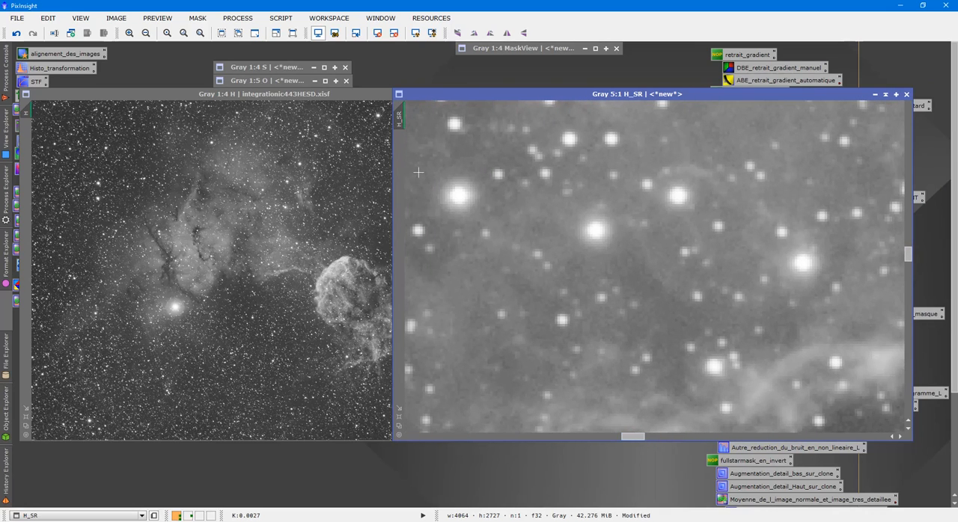
pyautogui.moveTo(403, 118); pyautogui.dragTo(27, 109)
pyautogui.moveTo(525, 90); pyautogui.dragTo(585, 96)
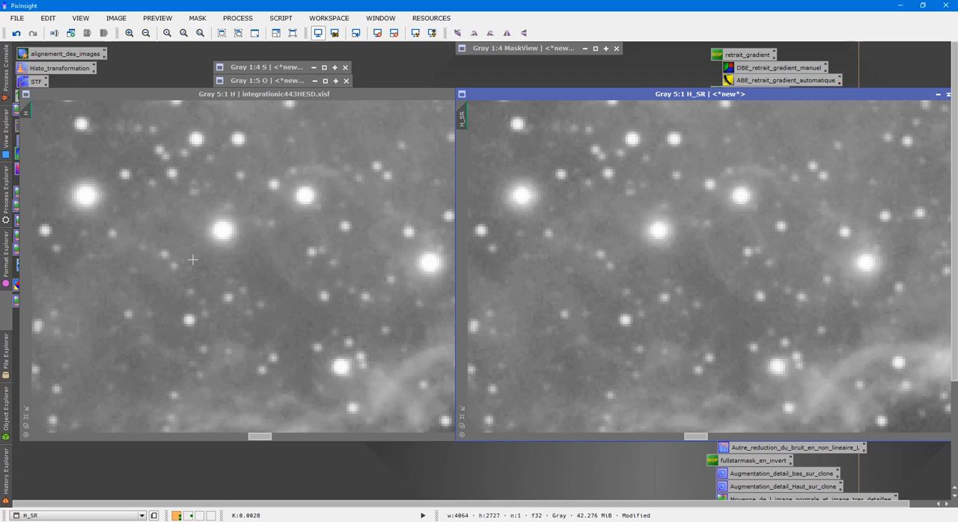
# - Compare star size and sharpness between the H and H_SR images, alternating between them at several zoom levels
pyautogui.click(581, 290)
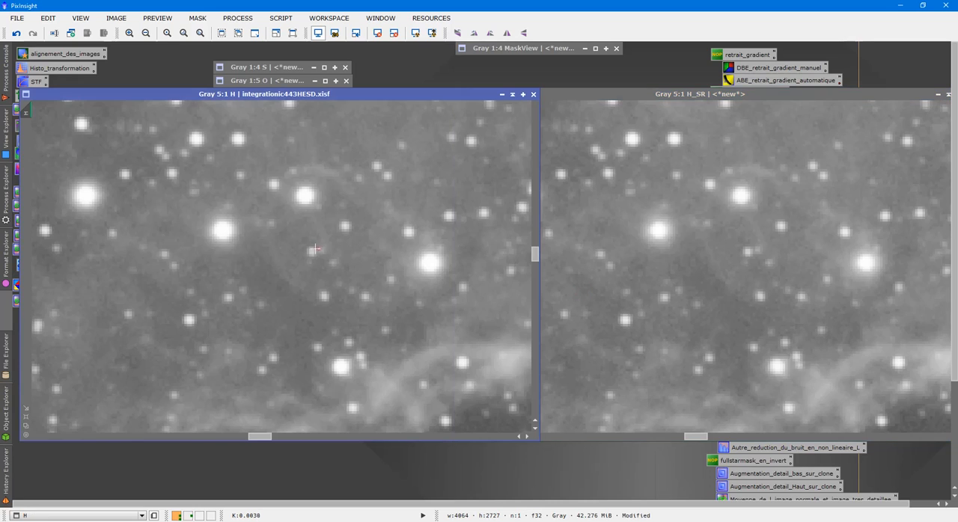
pyautogui.click(731, 286)
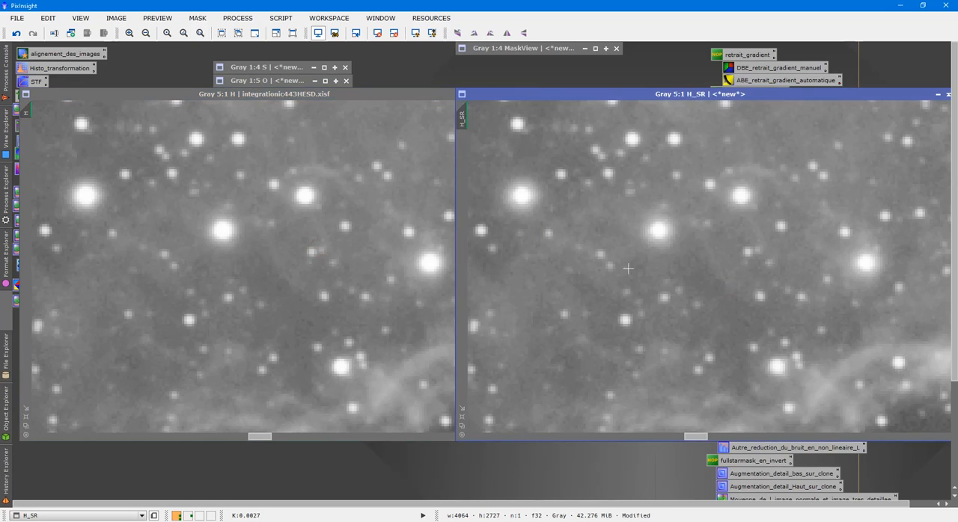
pyautogui.click(337, 246)
pyautogui.click(332, 247)
pyautogui.scroll(-2, 329, 244)
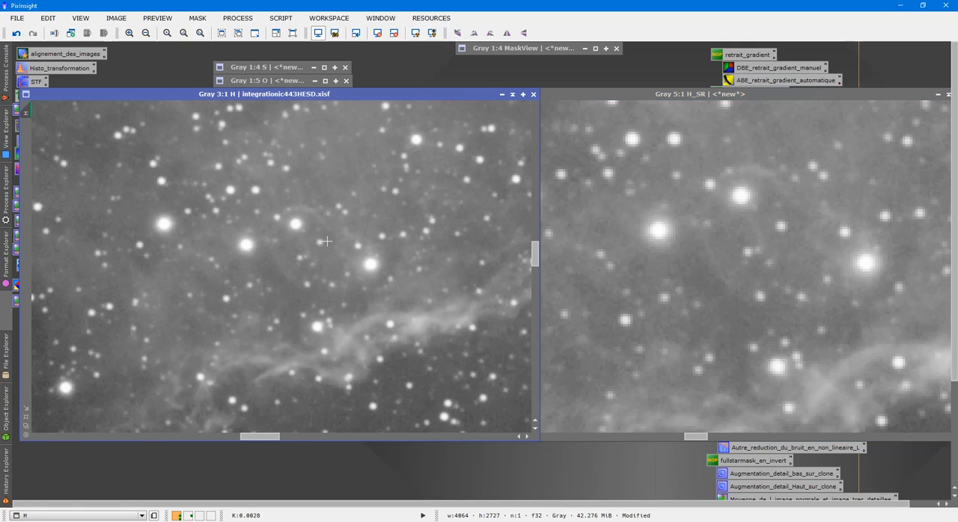
pyautogui.scroll(1, 358, 232)
pyautogui.click(786, 287)
pyautogui.scroll(-2, 786, 286)
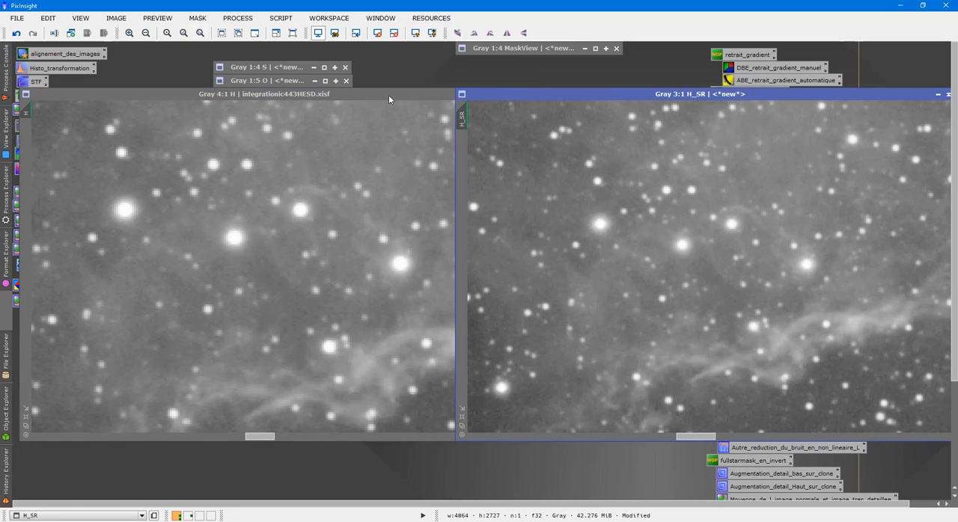
# - Close the original H image, keeping the H_SR version open
pyautogui.moveTo(388, 95); pyautogui.dragTo(358, 136)
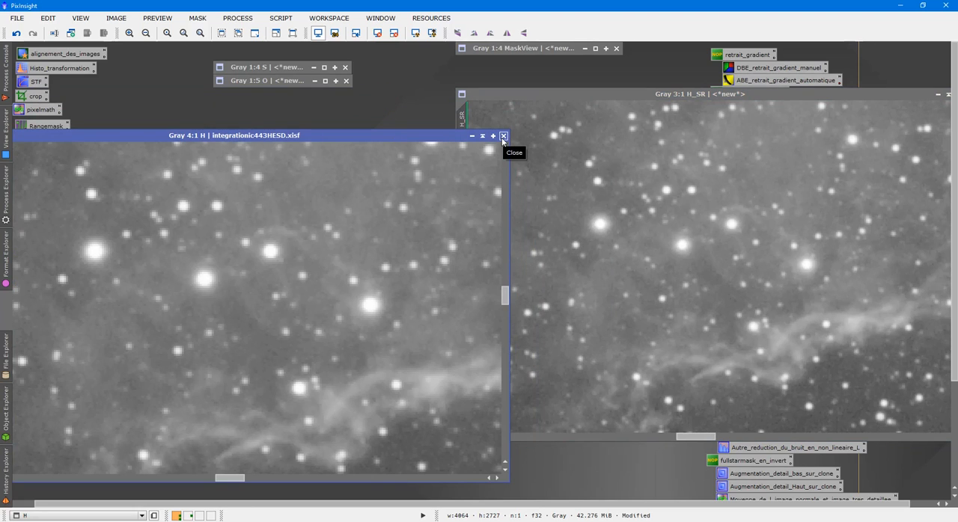
pyautogui.click(503, 136)
pyautogui.click(470, 292)
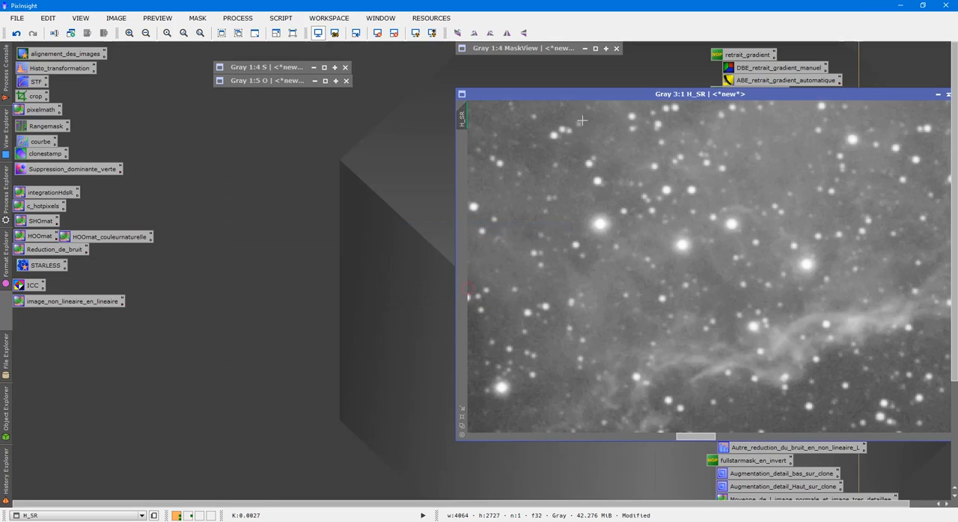
# - Change the identifier of the star-reduced H_SR image to H
pyautogui.moveTo(580, 93); pyautogui.dragTo(243, 122)
pyautogui.rightClick(335, 188)
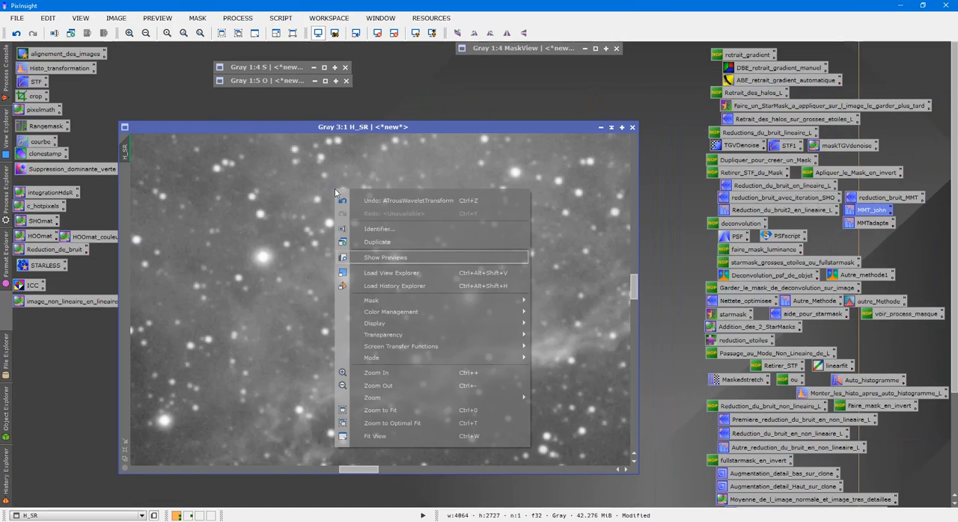
pyautogui.click(379, 229)
pyautogui.write('H')
pyautogui.press('Return')
# - Minimize the star-reduced H image, park it with the S and O images, and close the MaskView image
pyautogui.click(600, 128)
pyautogui.moveTo(386, 293); pyautogui.dragTo(292, 53)
pyautogui.doubleClick(543, 50)
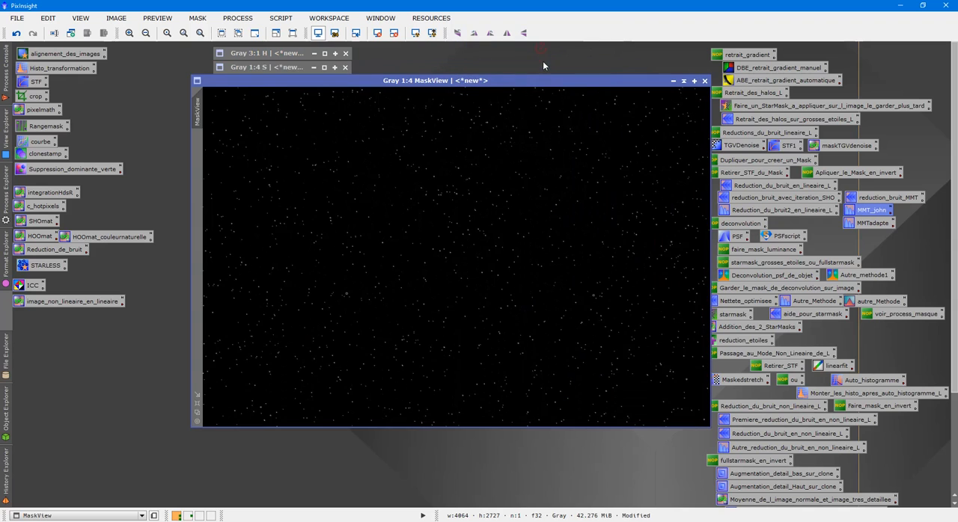
pyautogui.click(703, 81)
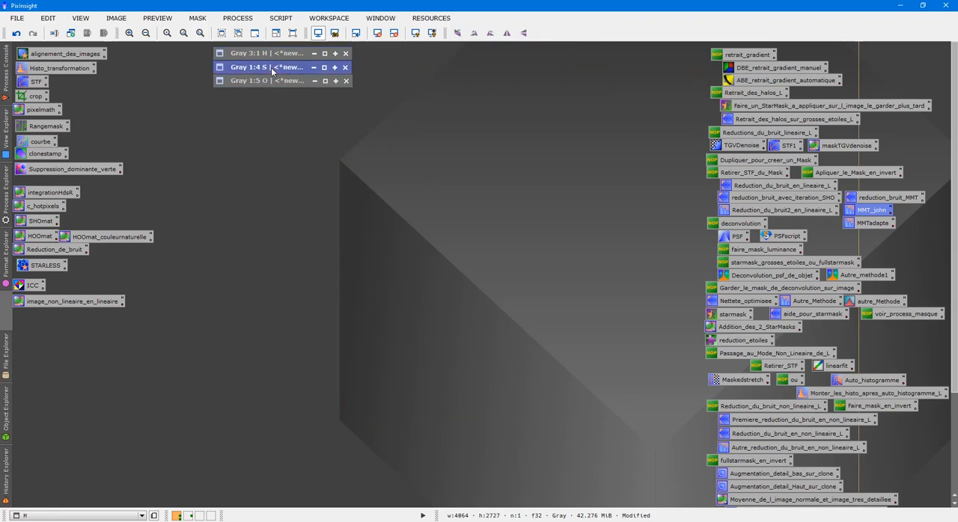
pyautogui.doubleClick(272, 67)
pyautogui.click(283, 54)
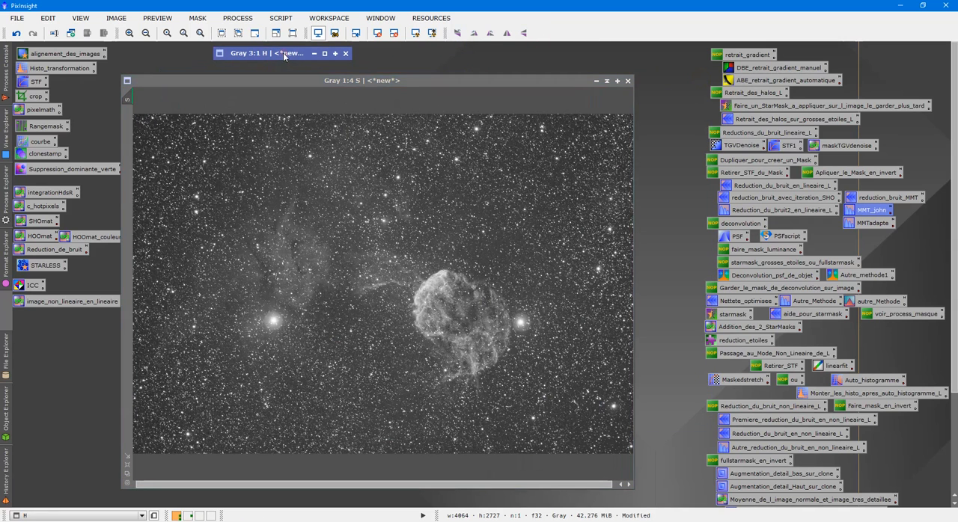
pyautogui.moveTo(310, 78); pyautogui.dragTo(305, 123)
pyautogui.doubleClick(283, 83)
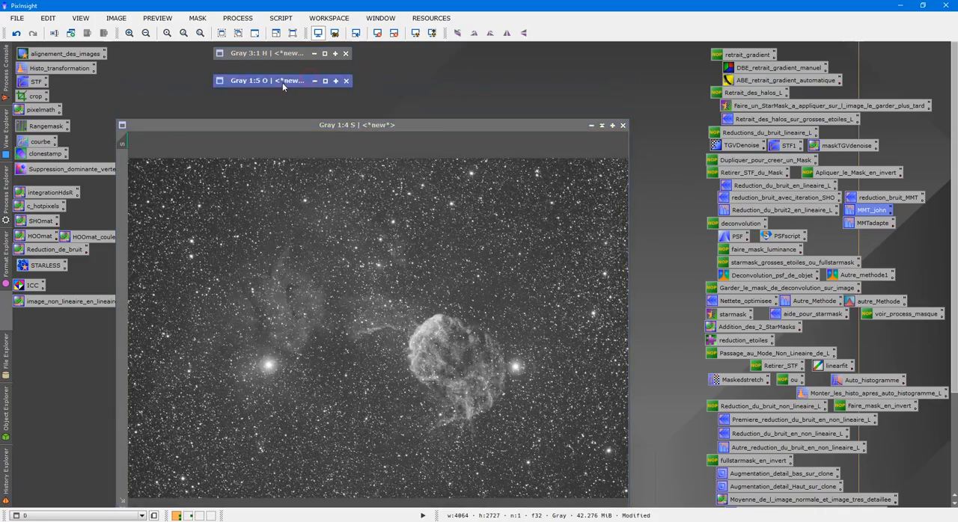
pyautogui.click(637, 116)
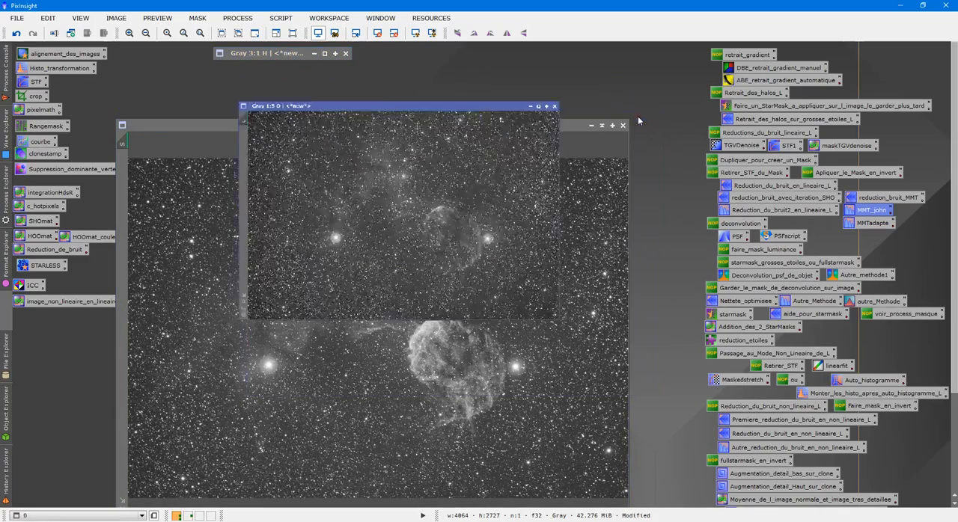
pyautogui.click(604, 126)
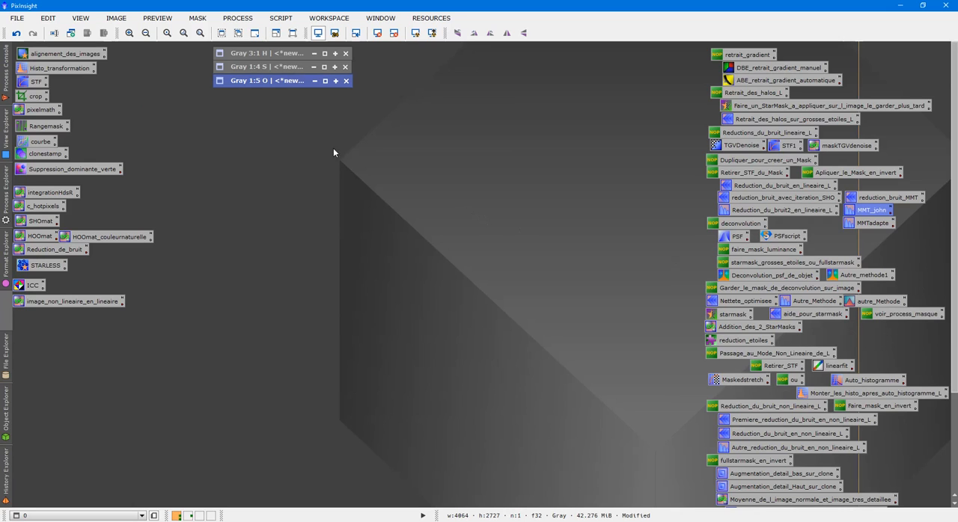
# - Restore the O and S images and arrange them side by side at 1:5, keeping H minimized
pyautogui.doubleClick(275, 81)
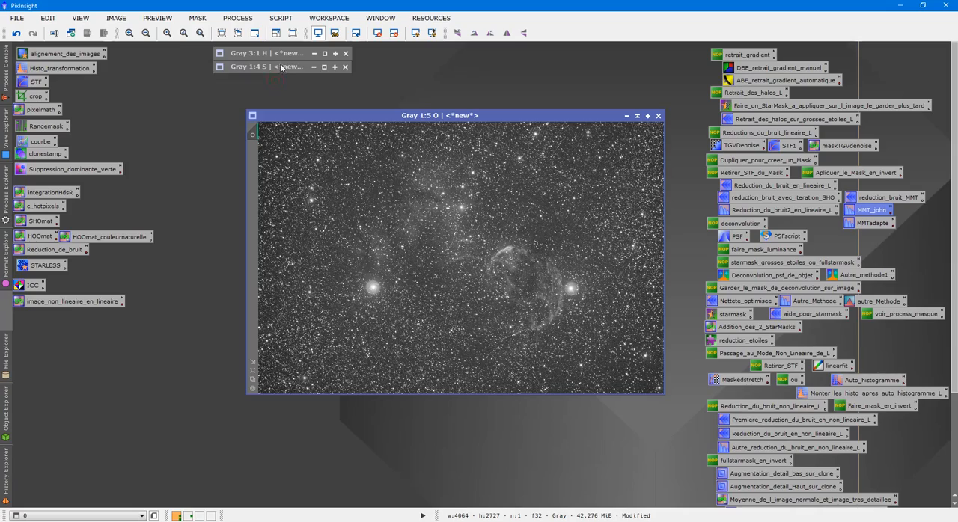
pyautogui.doubleClick(280, 66)
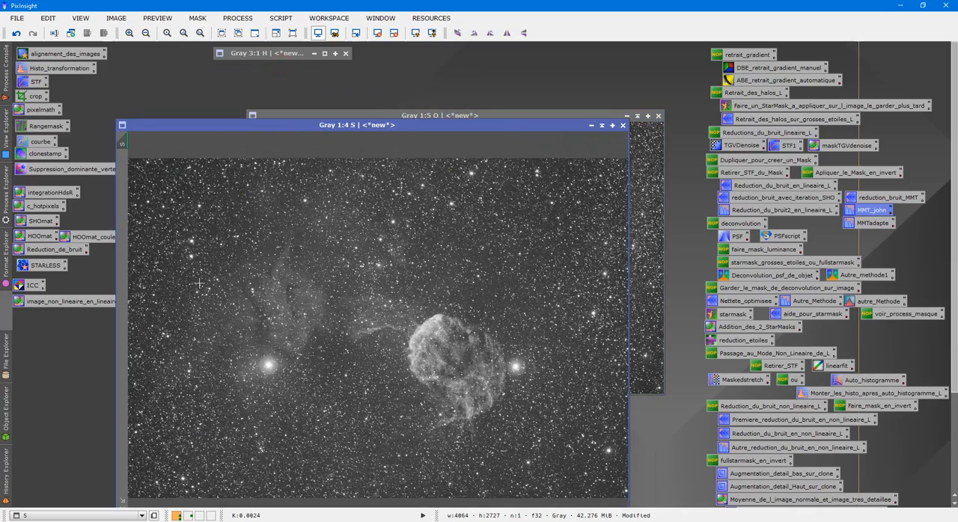
pyautogui.moveTo(285, 125); pyautogui.dragTo(264, 67)
pyautogui.click(103, 461)
pyautogui.moveTo(393, 68); pyautogui.dragTo(384, 127)
pyautogui.moveTo(490, 118); pyautogui.dragTo(612, 125)
pyautogui.click(281, 53)
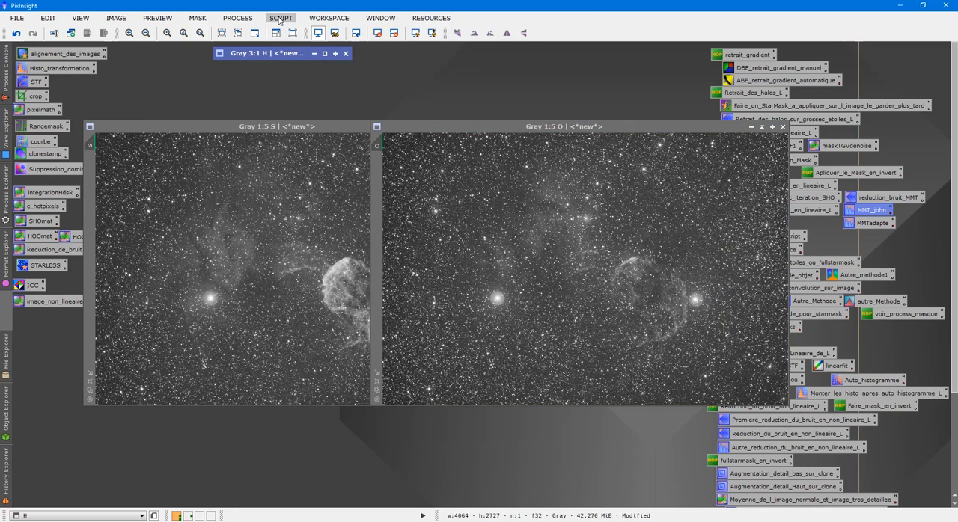
# - Start the SHO-AIP script and enable Background Auto Equalise, Auto STF and Optimise STF
pyautogui.click(279, 20)
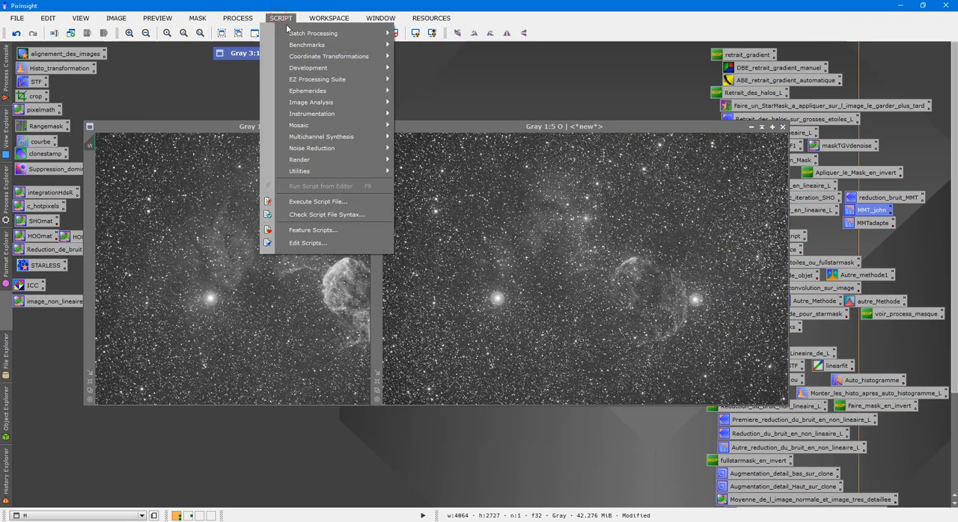
pyautogui.moveTo(336, 149)
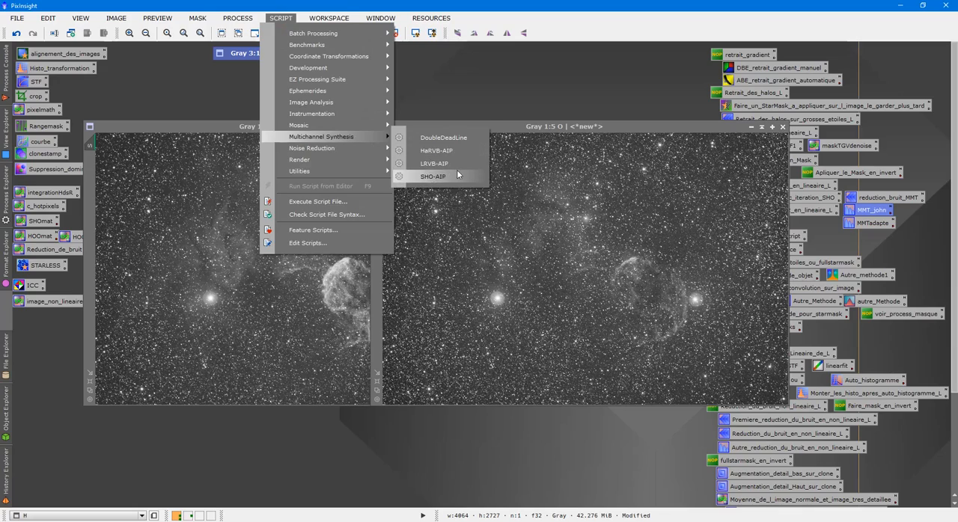
pyautogui.click(438, 176)
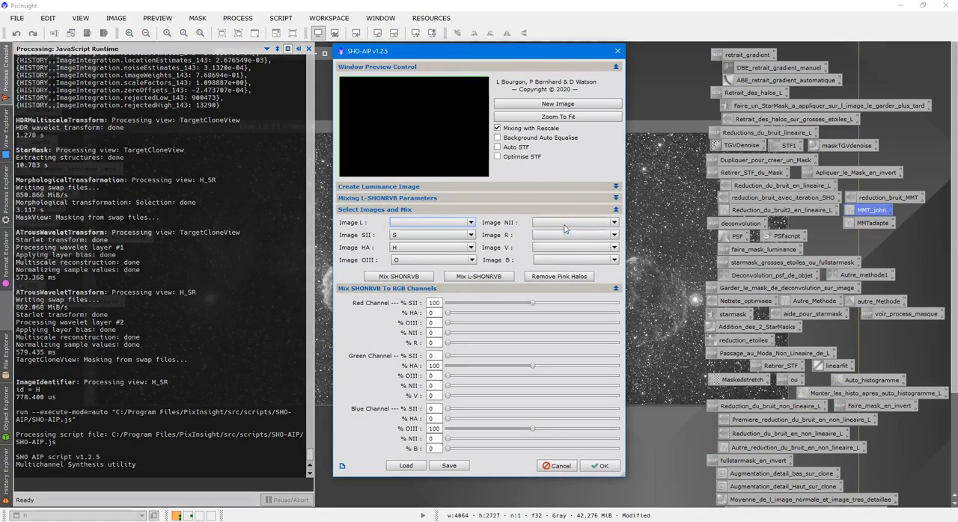
pyautogui.click(514, 138)
pyautogui.click(512, 148)
pyautogui.click(511, 157)
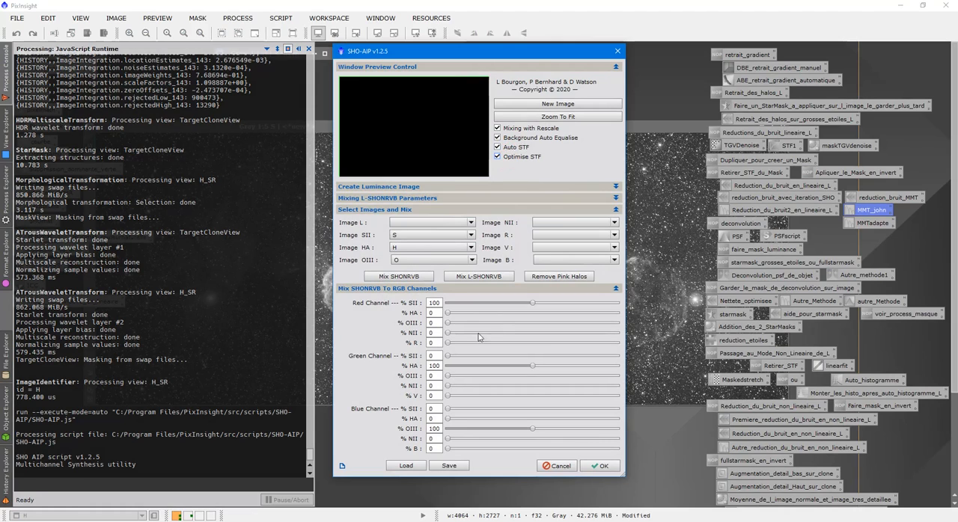
# - Set red SII to 120 %, green HA to 40 % and blue OIII to 200 %, and run Mix SHONRVB
pyautogui.moveTo(441, 303); pyautogui.dragTo(419, 307)
pyautogui.write('10')
pyautogui.moveTo(441, 366); pyautogui.dragTo(421, 370)
pyautogui.write('40')
pyautogui.moveTo(531, 429); pyautogui.dragTo(688, 452)
pyautogui.click(417, 278)
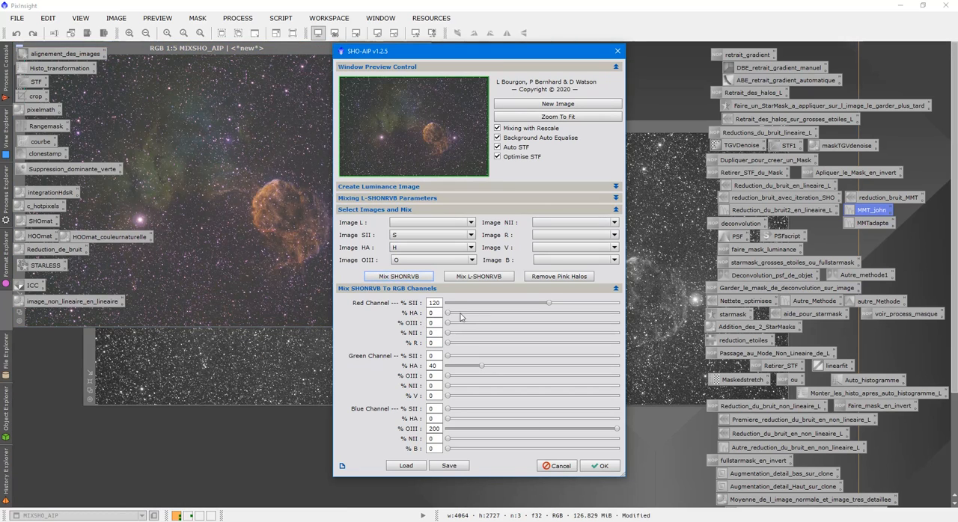
# - Add 22 % HA to the red channel, run Mix SHONRVB again and close the SHO-AIP script
pyautogui.moveTo(448, 314); pyautogui.dragTo(462, 322)
pyautogui.click(395, 278)
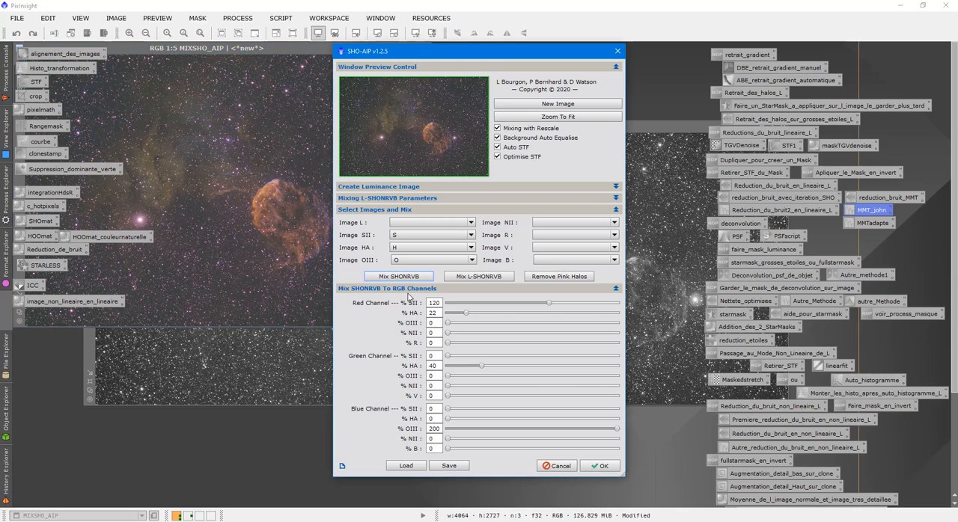
pyautogui.moveTo(416, 60); pyautogui.dragTo(604, 55)
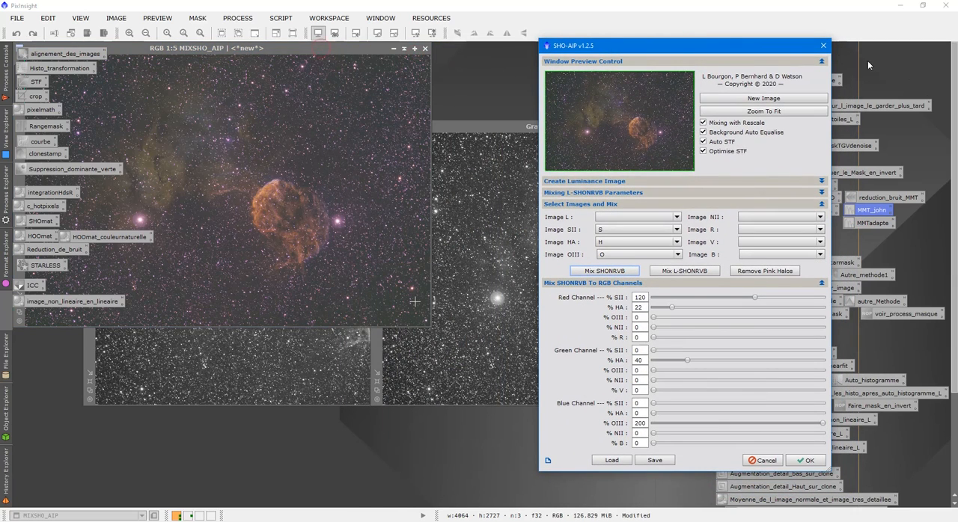
pyautogui.click(823, 47)
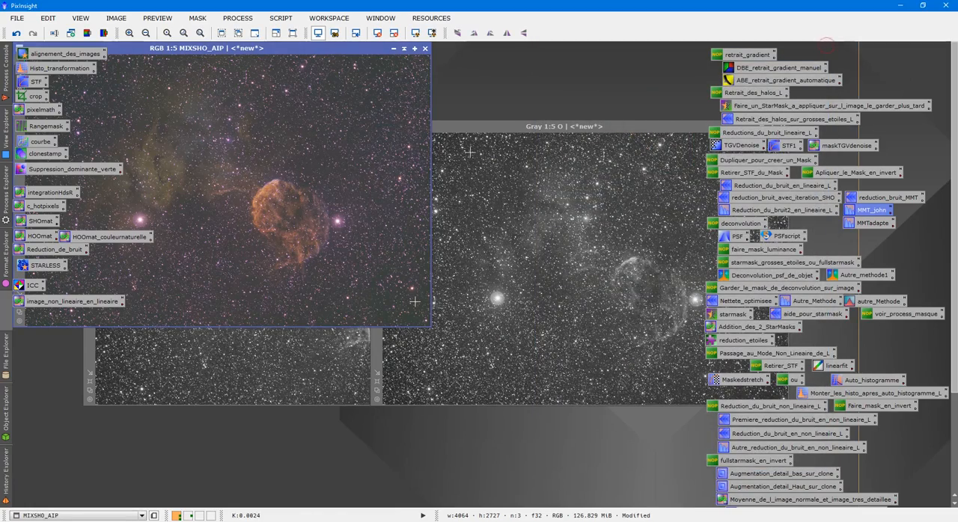
# - Move the MIXSHO_AIP image to the middle of the workspace and examine its stars and nebula filaments up close
pyautogui.moveTo(293, 52); pyautogui.dragTo(563, 145)
pyautogui.scroll(5, 560, 264)
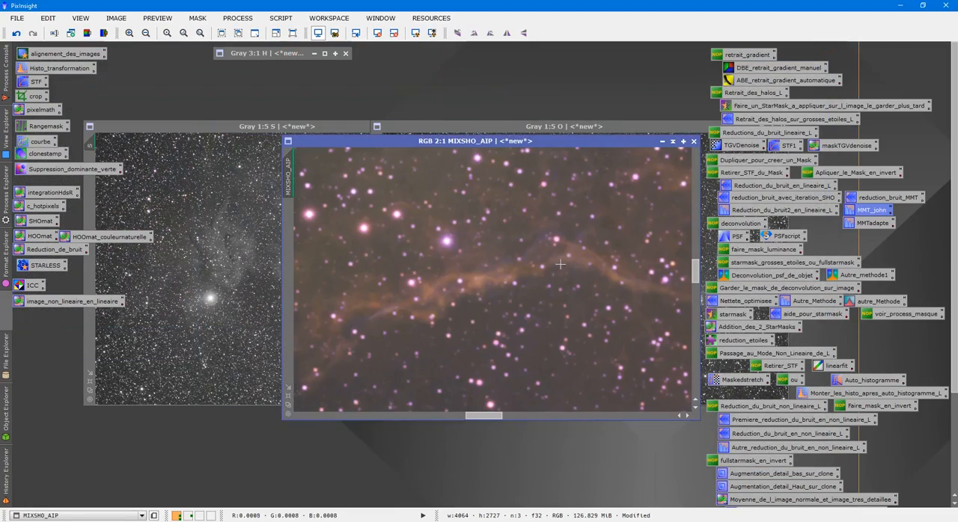
pyautogui.scroll(1, 553, 262)
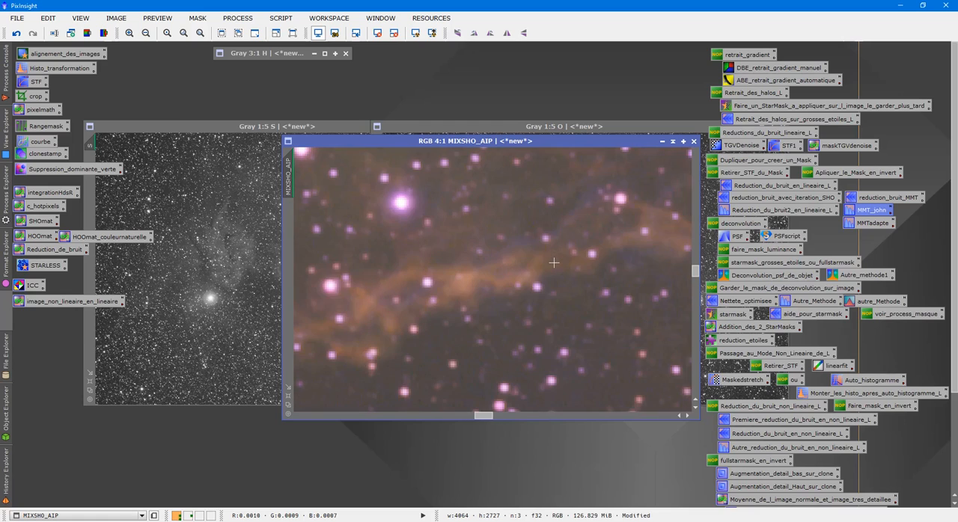
pyautogui.scroll(-6, 550, 263)
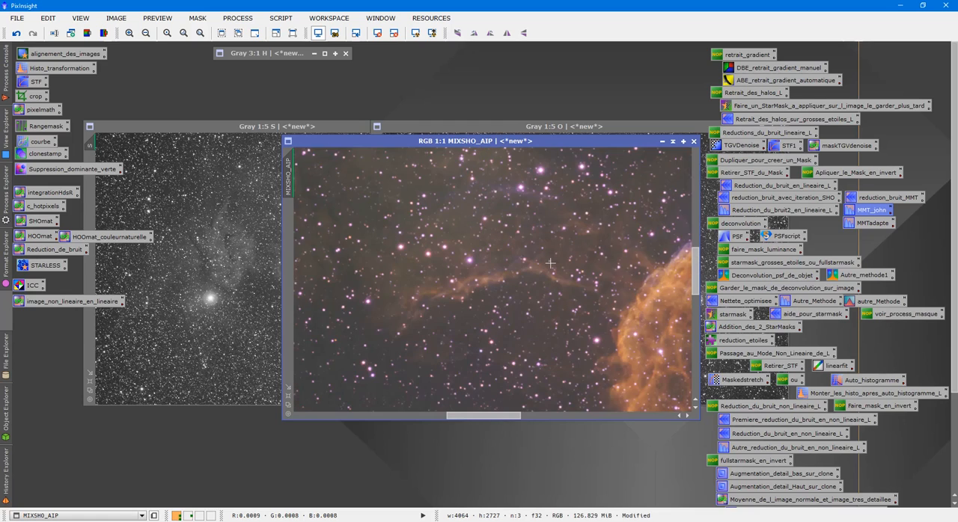
# - Inspect the orange filament in the MIXSHO_AIP image up close and close that image
pyautogui.scroll(4, 550, 262)
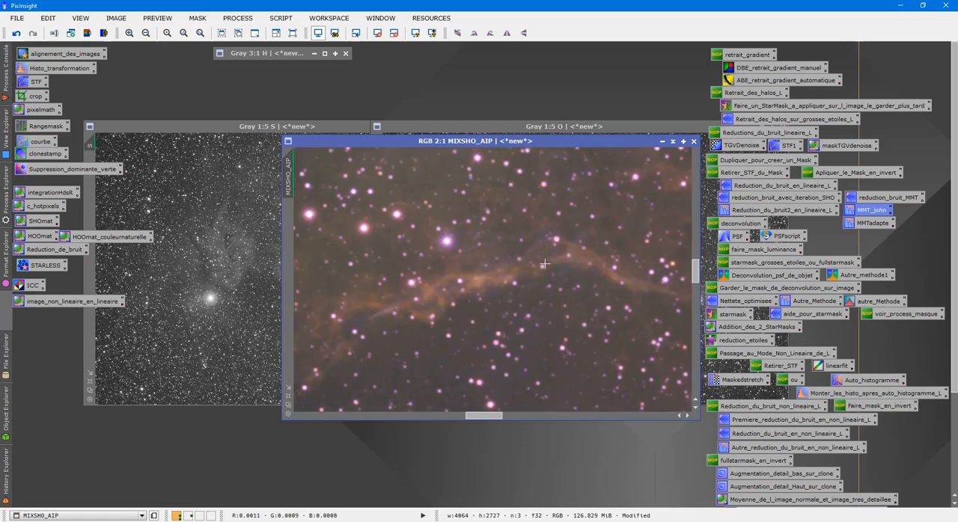
pyautogui.scroll(-3, 540, 261)
pyautogui.scroll(3, 540, 262)
pyautogui.click(694, 143)
pyautogui.click(449, 293)
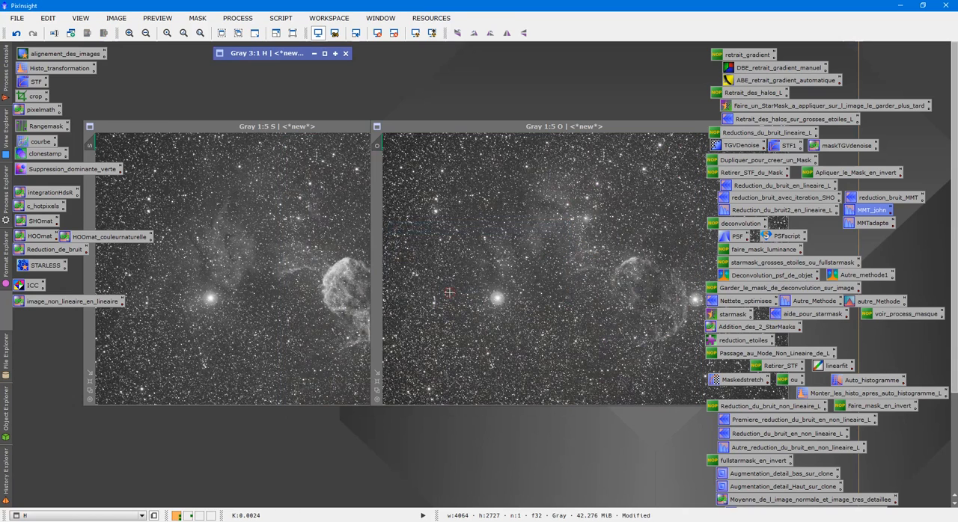
# - Move the O and S images apart for a look at each and collapse both windows
pyautogui.moveTo(508, 128); pyautogui.dragTo(297, 162)
pyautogui.moveTo(291, 128); pyautogui.dragTo(337, 88)
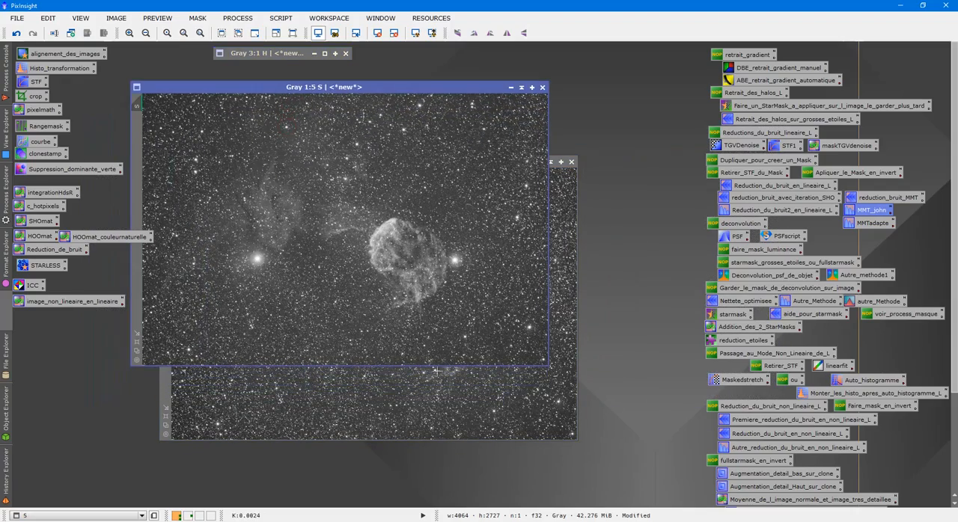
pyautogui.click(444, 390)
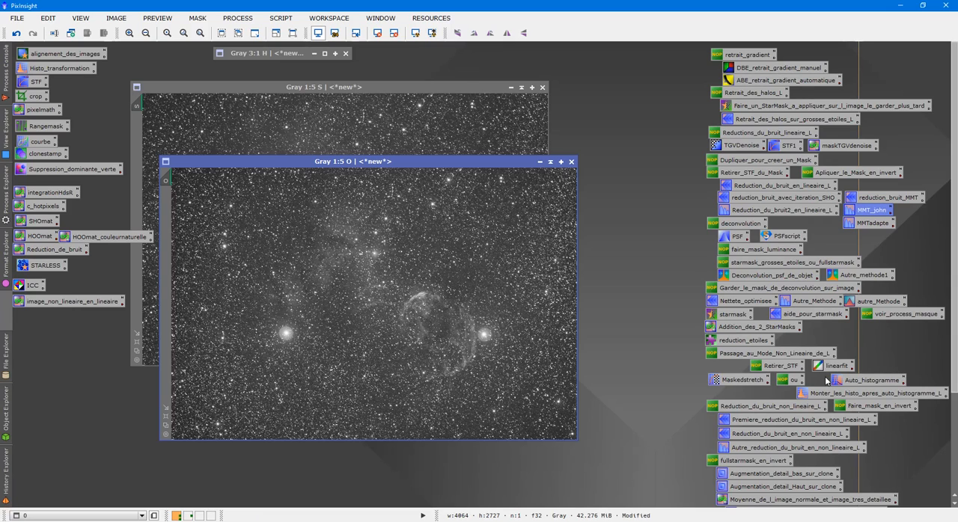
pyautogui.click(539, 162)
pyautogui.click(521, 95)
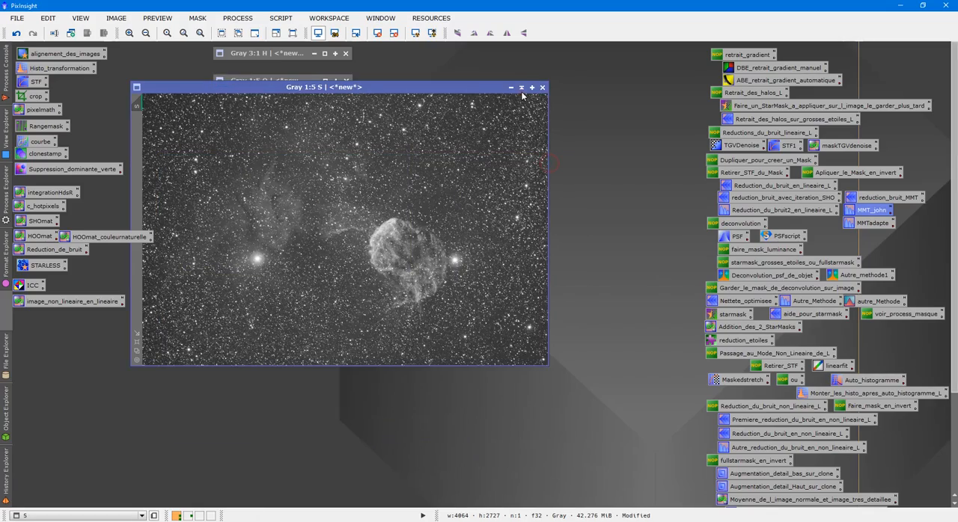
pyautogui.click(521, 88)
# - Restore the H image, fit the whole frame in view and remove its screen stretch
pyautogui.doubleClick(245, 54)
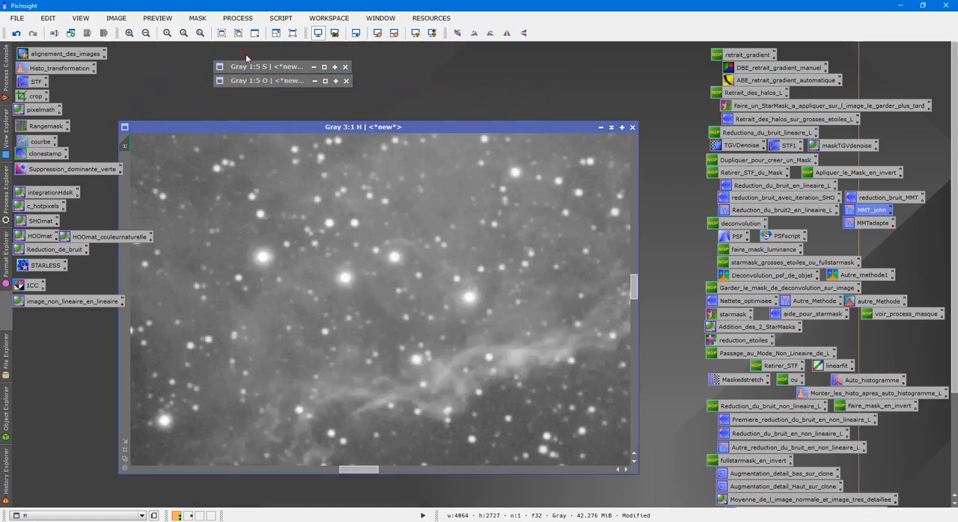
pyautogui.scroll(1, 408, 253)
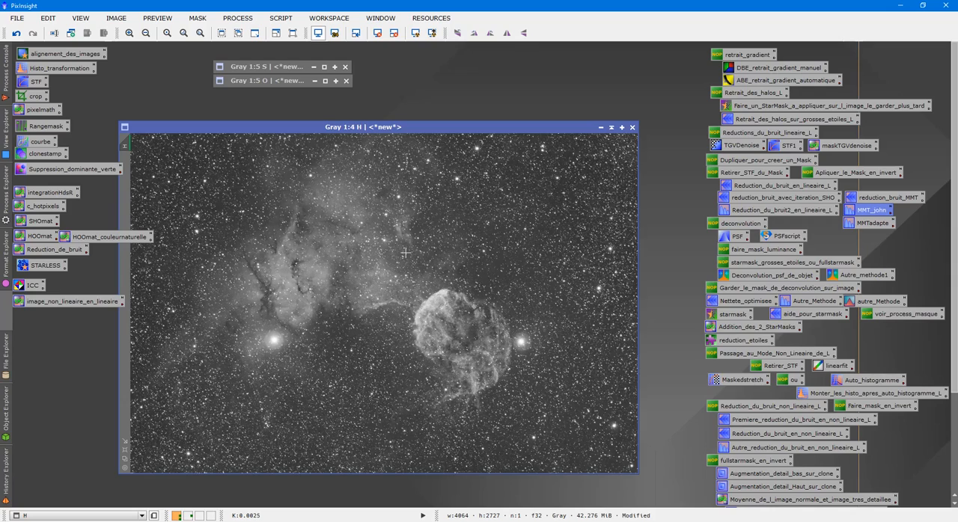
pyautogui.moveTo(402, 128); pyautogui.dragTo(442, 111)
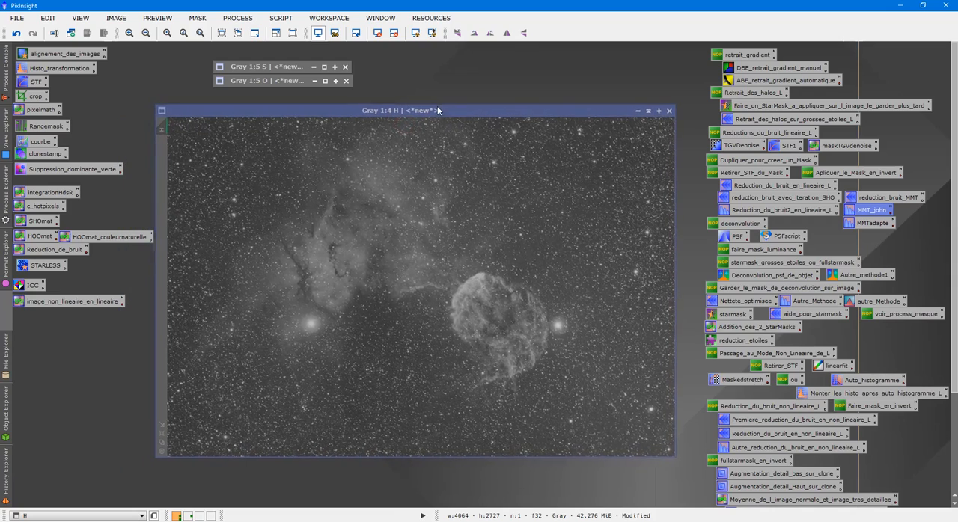
pyautogui.click(394, 34)
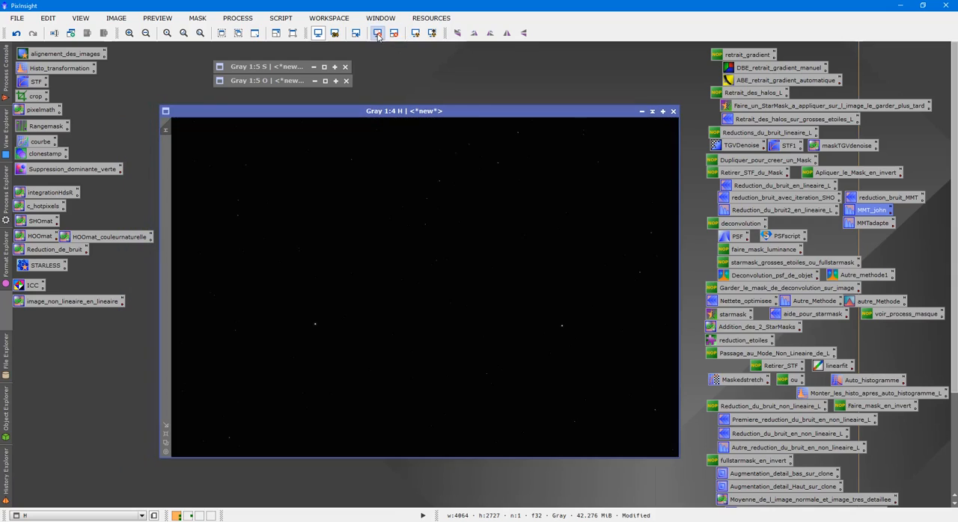
# - Run the MaskedStretch script on the H image with 20 iterations, a 0.100 target median and à trous wavelet blur, and check the result
pyautogui.click(290, 20)
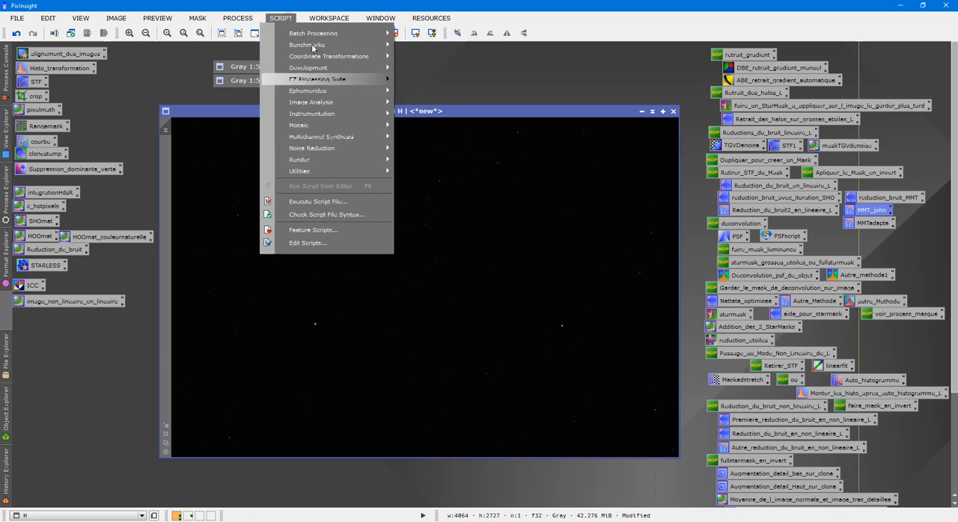
pyautogui.moveTo(338, 171)
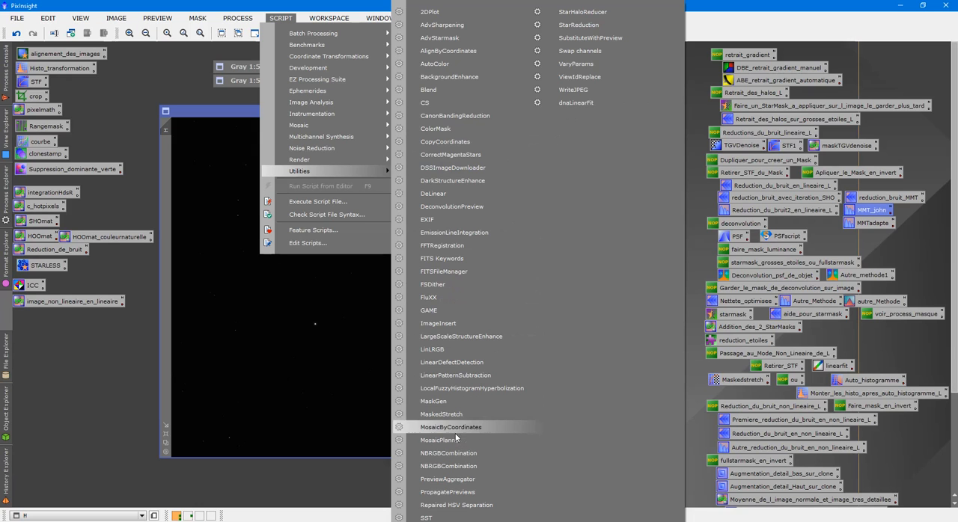
pyautogui.click(456, 414)
pyautogui.moveTo(482, 136); pyautogui.dragTo(769, 51)
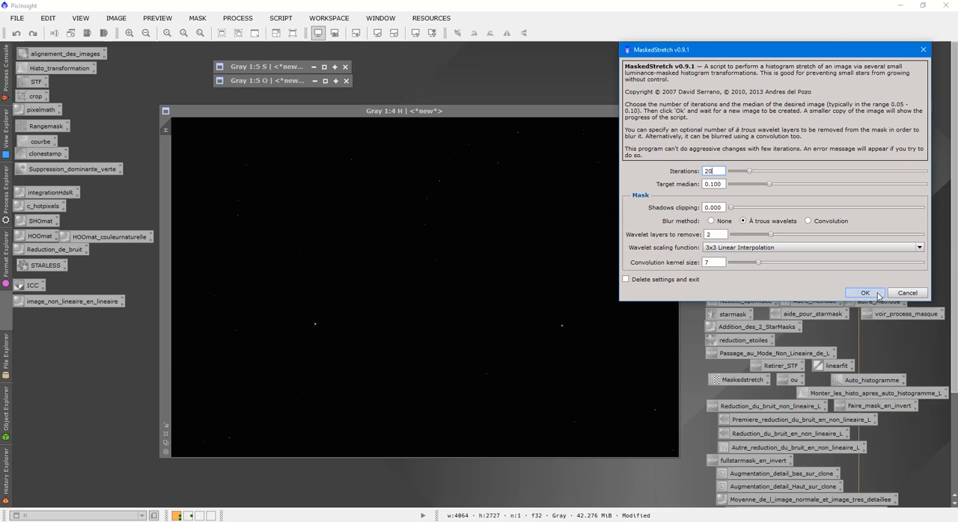
pyautogui.click(853, 294)
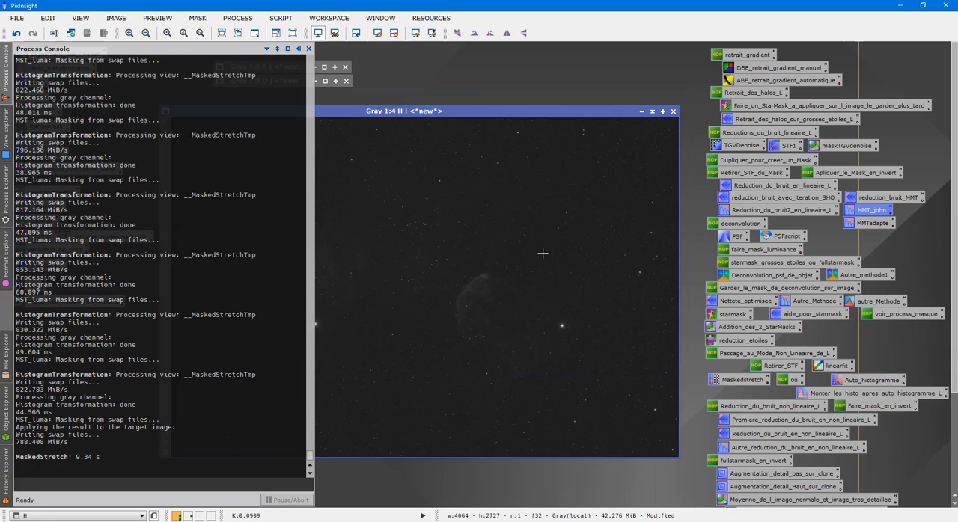
pyautogui.scroll(5, 538, 258)
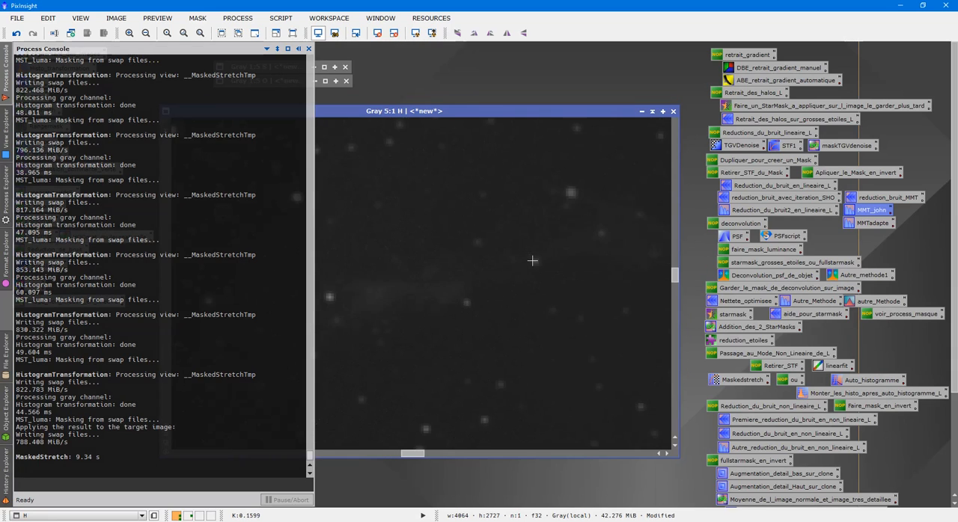
pyautogui.scroll(-1, 531, 262)
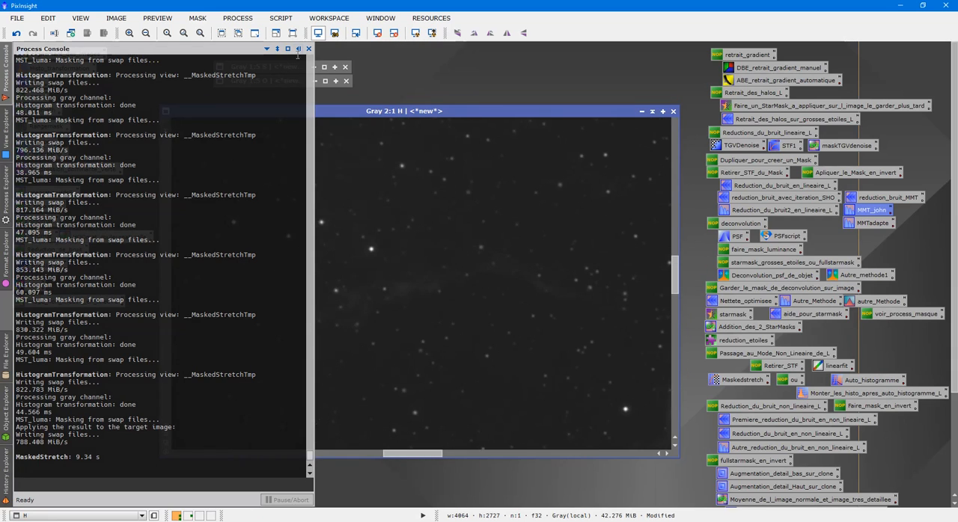
# - Apply the Auto_histogramme preset to the H image, using Logarithmic Transformation and a 0.50 target median, and close the process
pyautogui.click(846, 384)
pyautogui.doubleClick(846, 382)
pyautogui.click(388, 348)
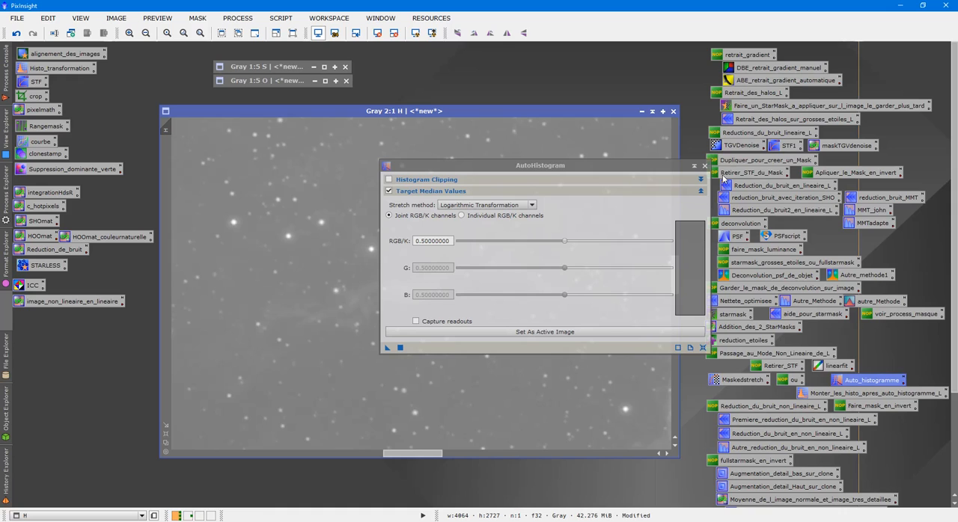
pyautogui.click(705, 165)
# - Load the H histogram in the post-AutoHistogram HistogramTransformation preset at 10x horizontal magnification and set the shadows to about 0.4903
pyautogui.doubleClick(824, 394)
pyautogui.click(770, 372)
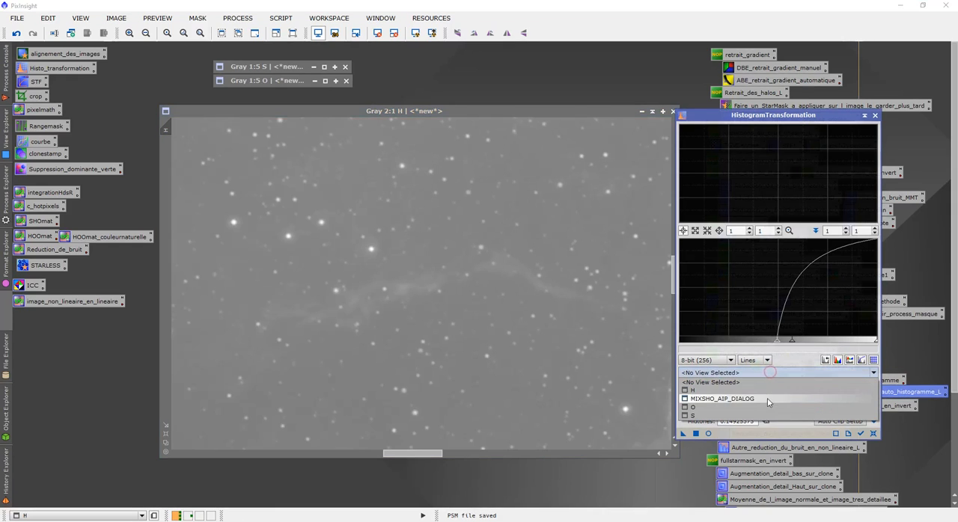
pyautogui.click(768, 390)
pyautogui.click(738, 231)
pyautogui.write('0')
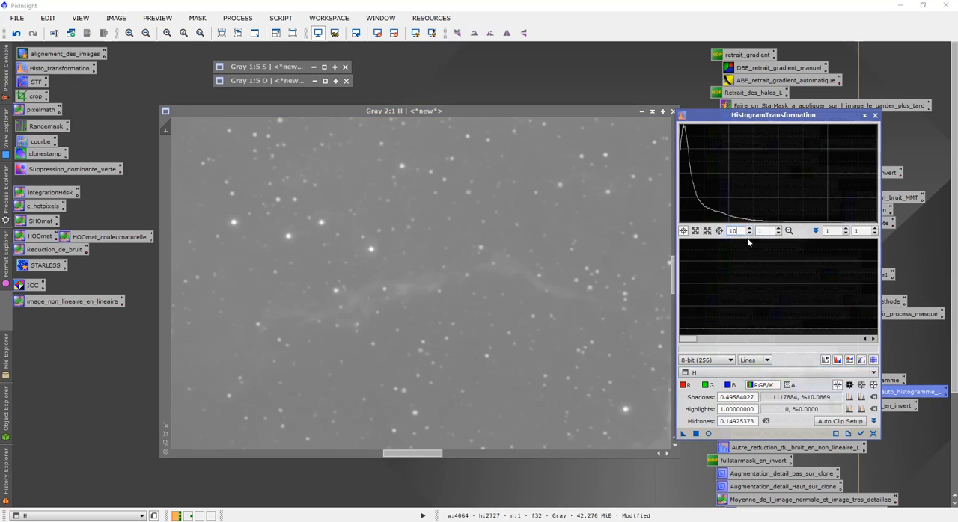
pyautogui.click(831, 341)
pyautogui.click(831, 341)
pyautogui.click(830, 340)
pyautogui.click(831, 341)
pyautogui.moveTo(760, 339)
pyautogui.mouseDown()
pyautogui.moveTo(778, 342)
pyautogui.moveTo(752, 337)
pyautogui.mouseUp()
pyautogui.moveTo(751, 337); pyautogui.dragTo(749, 338)
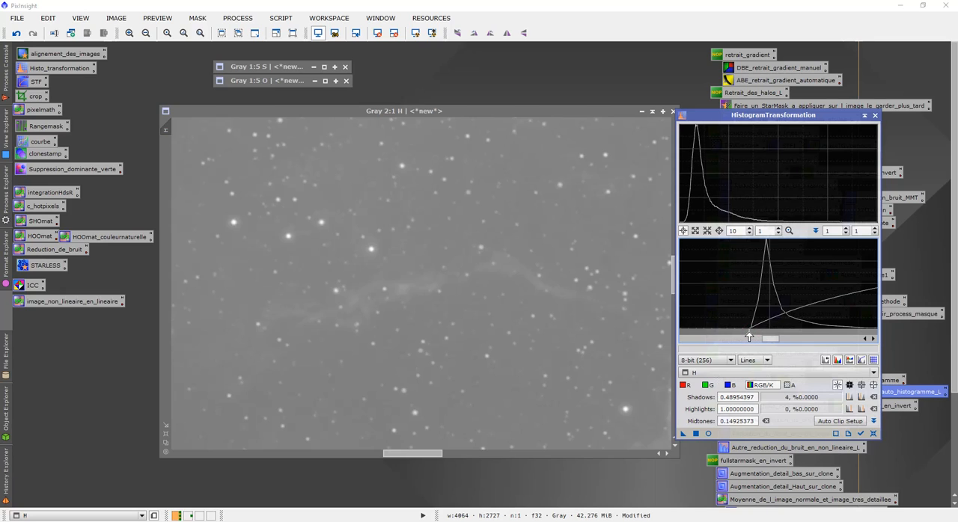
pyautogui.moveTo(751, 336); pyautogui.dragTo(781, 344)
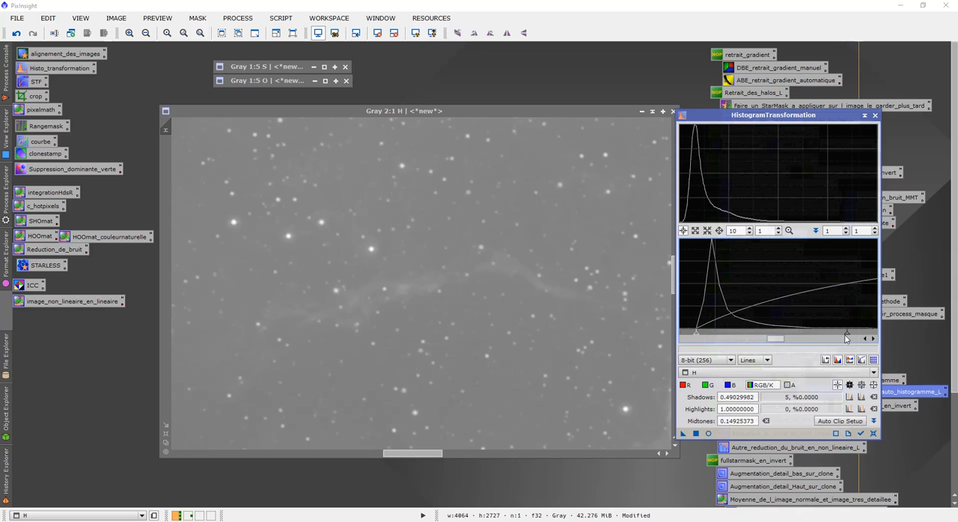
# - Set the midtones to about 0.0969 using the real-time preview and apply the histogram transformation to the H image
pyautogui.click(708, 435)
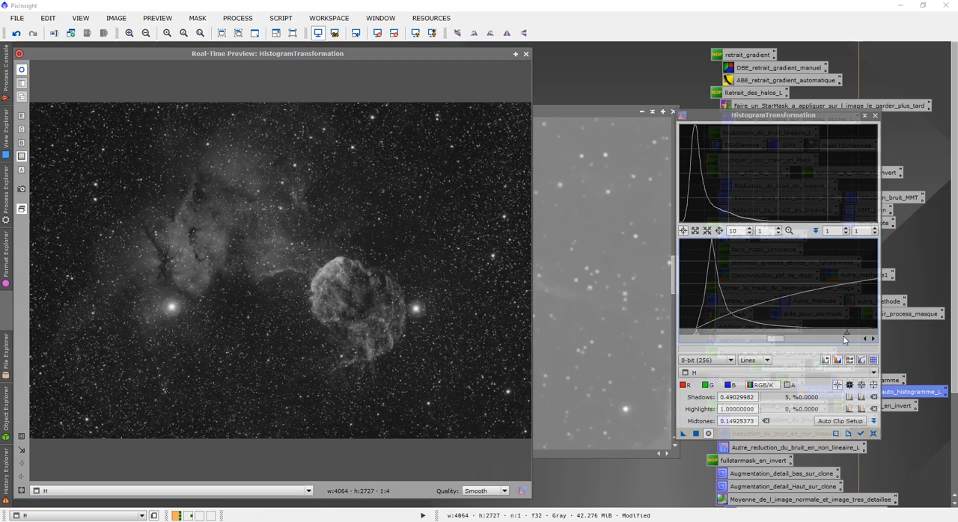
pyautogui.moveTo(847, 336); pyautogui.dragTo(793, 329)
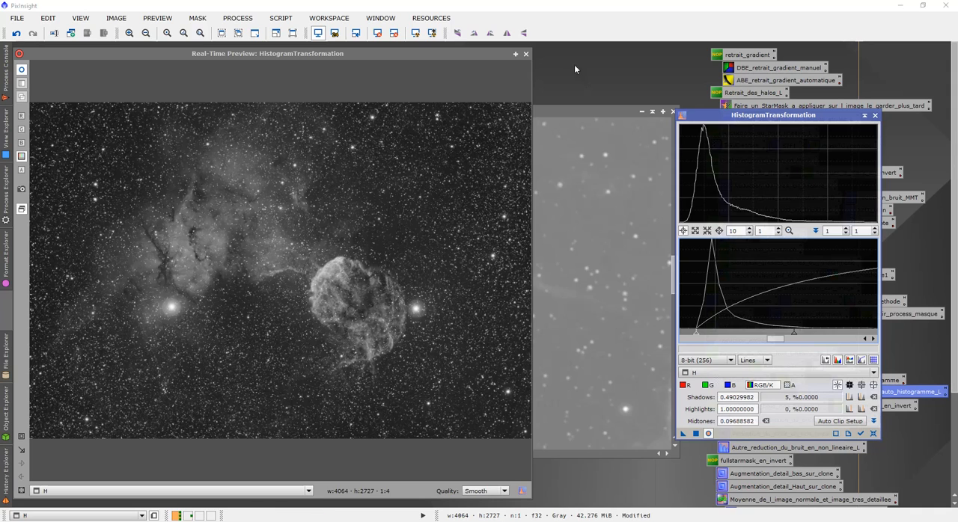
pyautogui.click(525, 54)
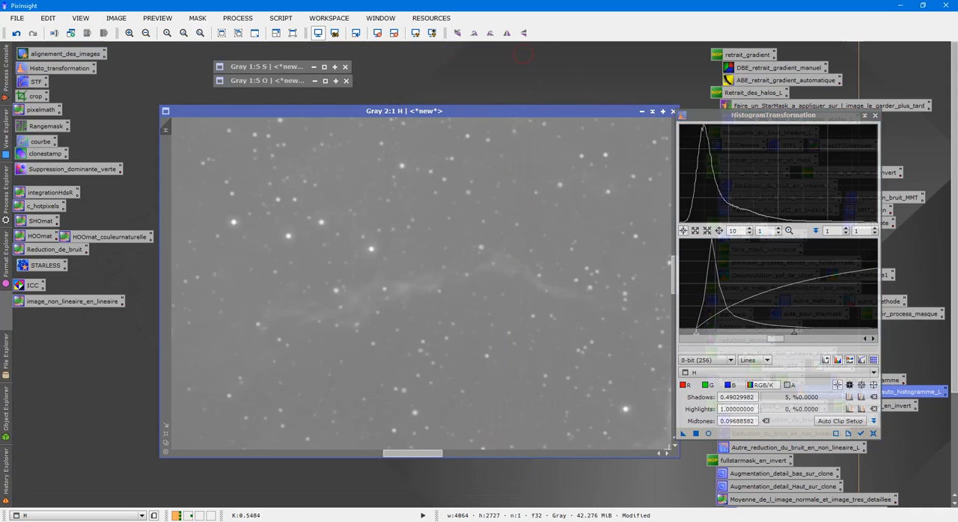
pyautogui.click(695, 433)
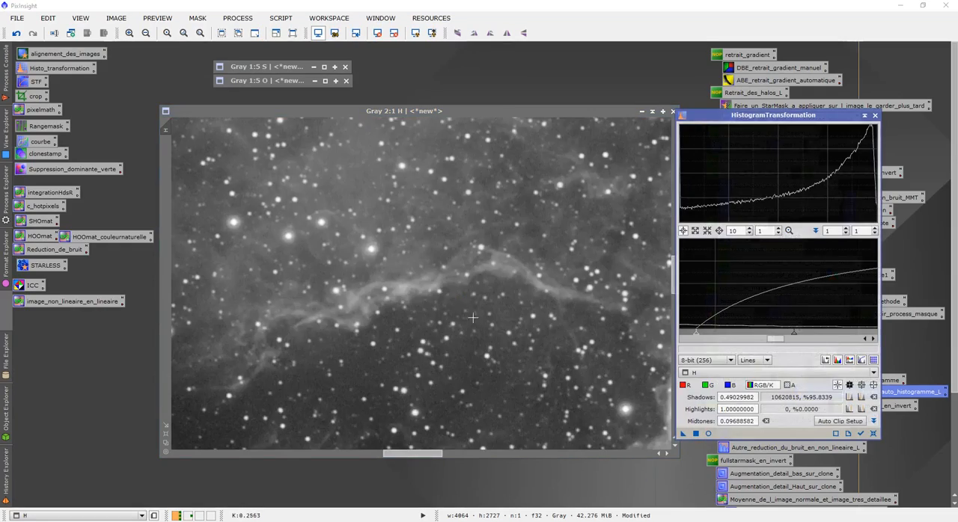
# - Examine the nebula and stars of the stretched H image at several magnifications and close HistogramTransformation
pyautogui.scroll(-2, 466, 314)
pyautogui.scroll(2, 489, 327)
pyautogui.scroll(1, 489, 327)
pyautogui.scroll(-3, 492, 328)
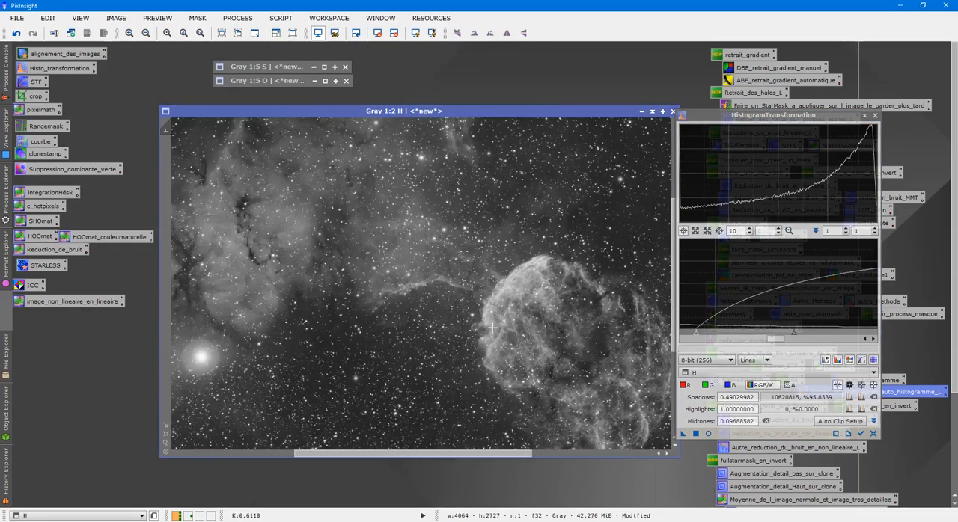
pyautogui.scroll(-2, 492, 328)
pyautogui.scroll(1, 496, 327)
pyautogui.scroll(-1, 496, 327)
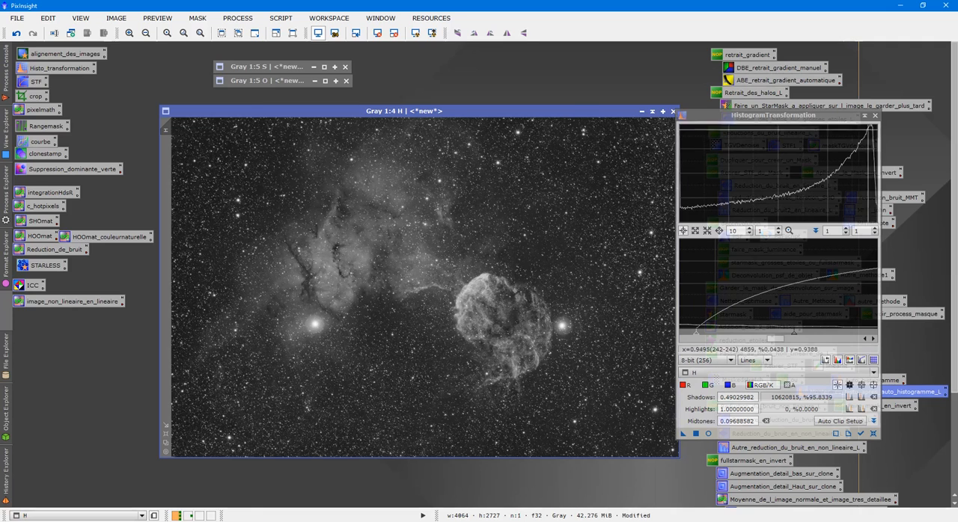
pyautogui.click(875, 116)
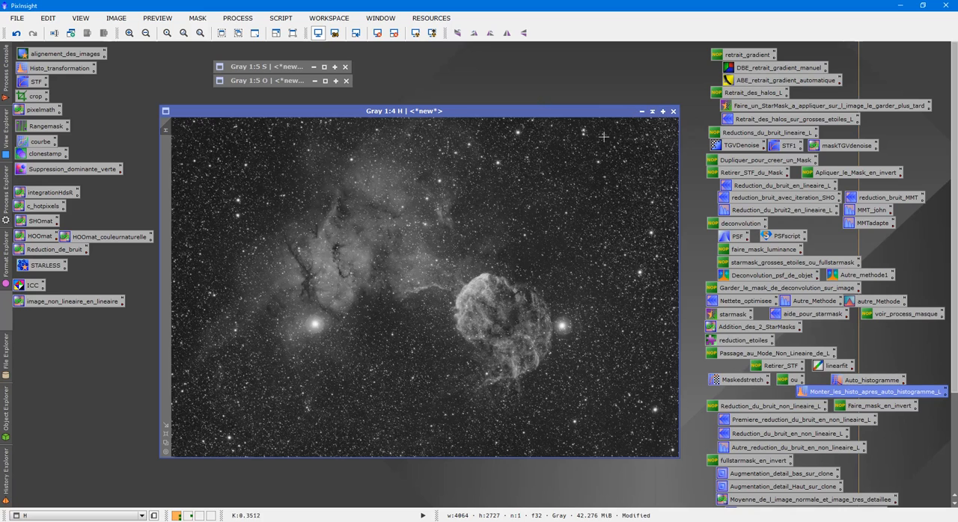
# - Collapse the H image, open the saved H, O and S files from tttSHO/nonlineaire and move the opened S image clear of the others
pyautogui.click(652, 113)
pyautogui.doubleClick(435, 199)
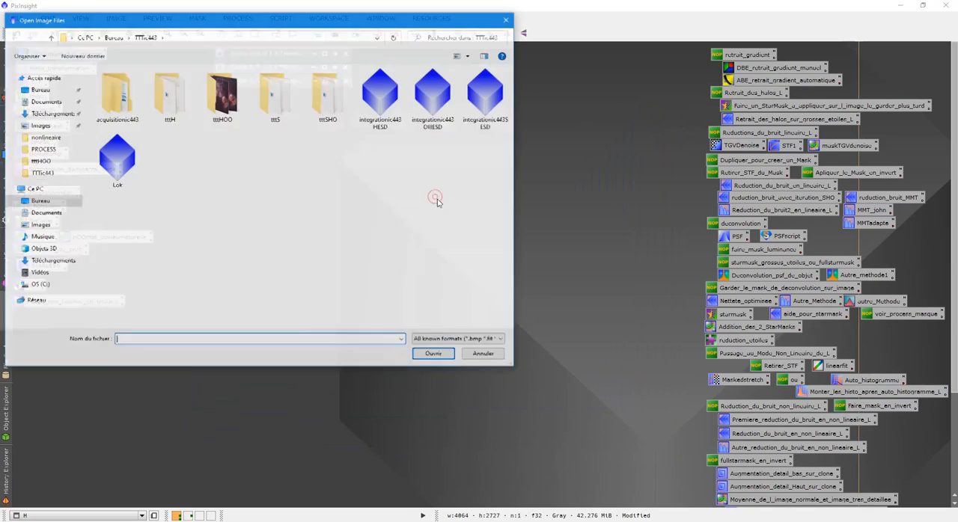
pyautogui.doubleClick(332, 108)
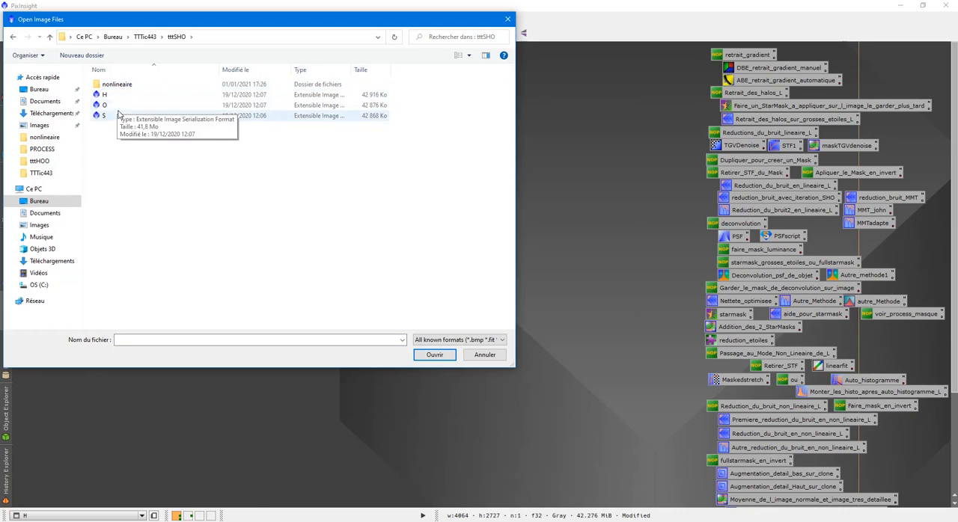
pyautogui.doubleClick(124, 85)
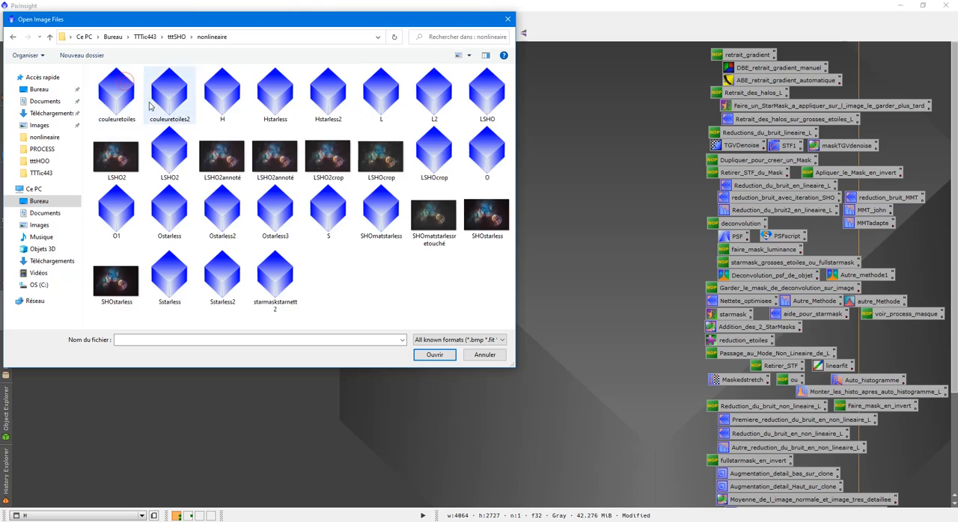
pyautogui.click(229, 101)
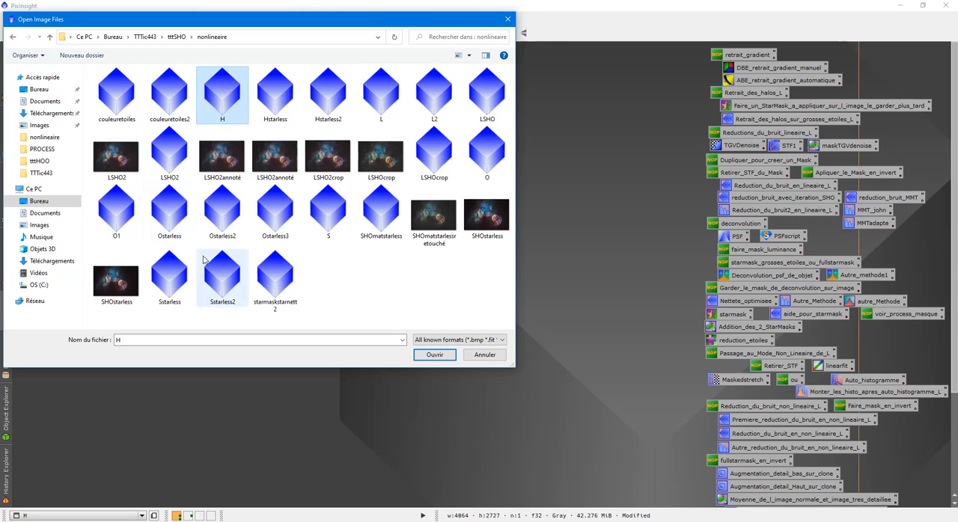
pyautogui.keyDown('ctrl'); pyautogui.click(483, 157); pyautogui.keyUp('ctrl')
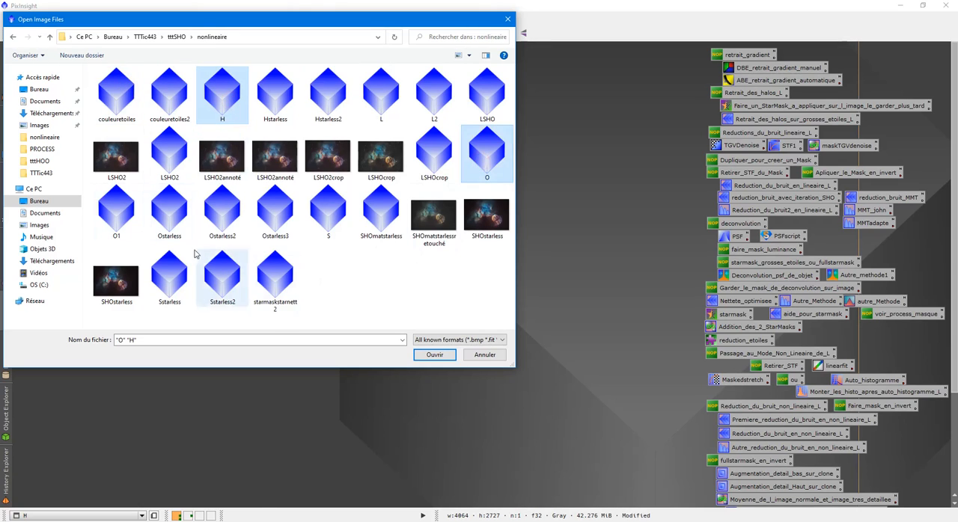
pyautogui.keyDown('ctrl'); pyautogui.click(333, 218); pyautogui.keyUp('ctrl')
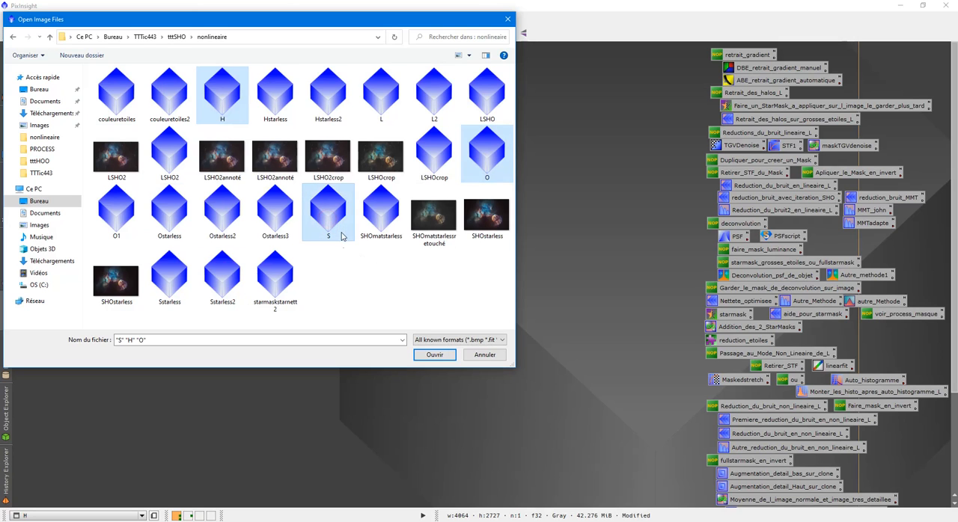
pyautogui.click(431, 356)
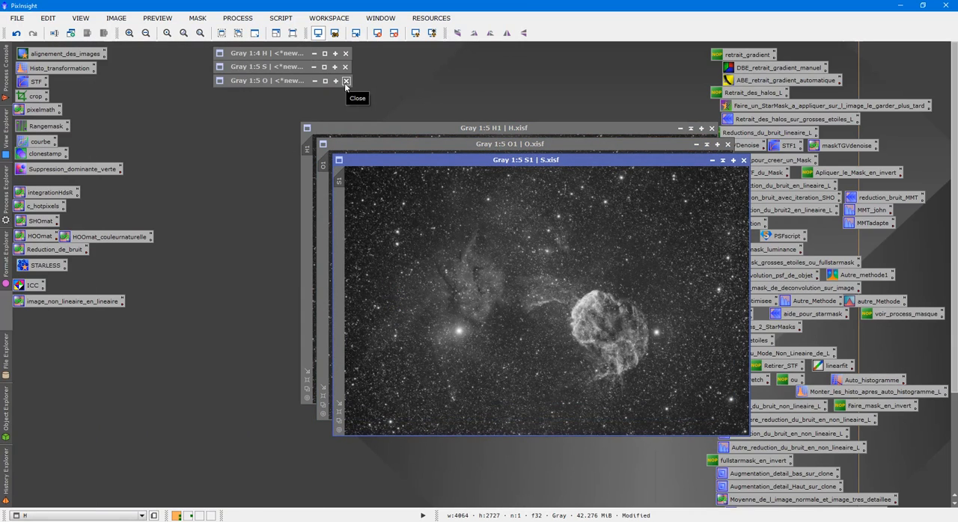
pyautogui.moveTo(502, 165); pyautogui.dragTo(291, 175)
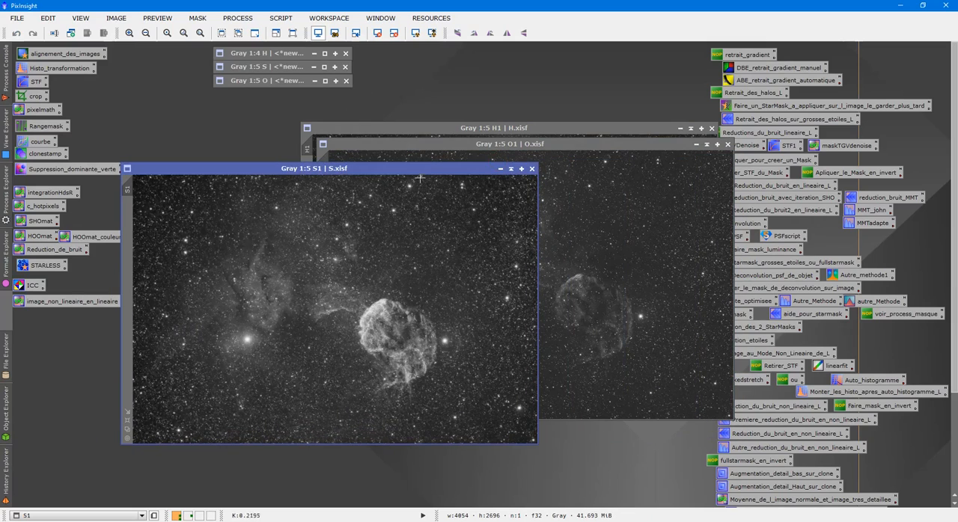
# - Inspect the saved H image up close and spread the saved H and O images apart beside the saved S image
pyautogui.click(537, 127)
pyautogui.scroll(5, 549, 178)
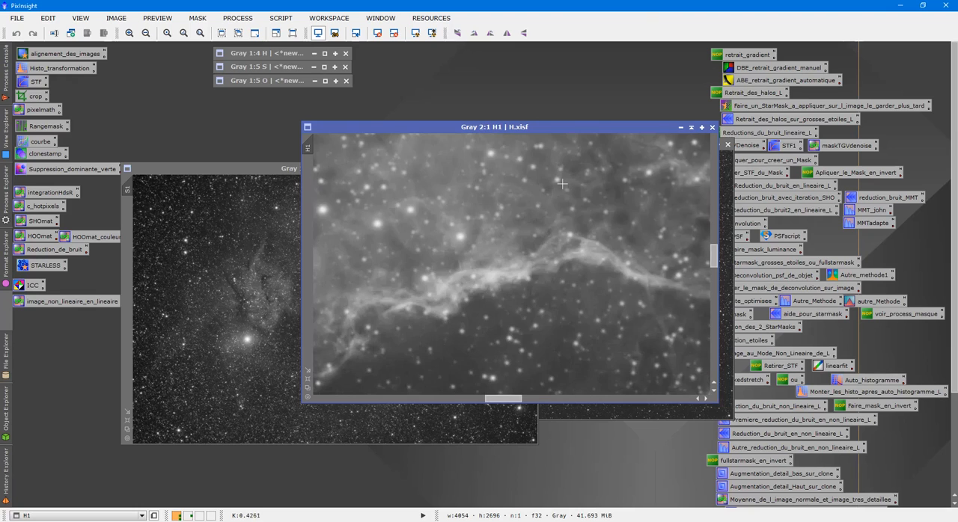
pyautogui.scroll(-5, 583, 260)
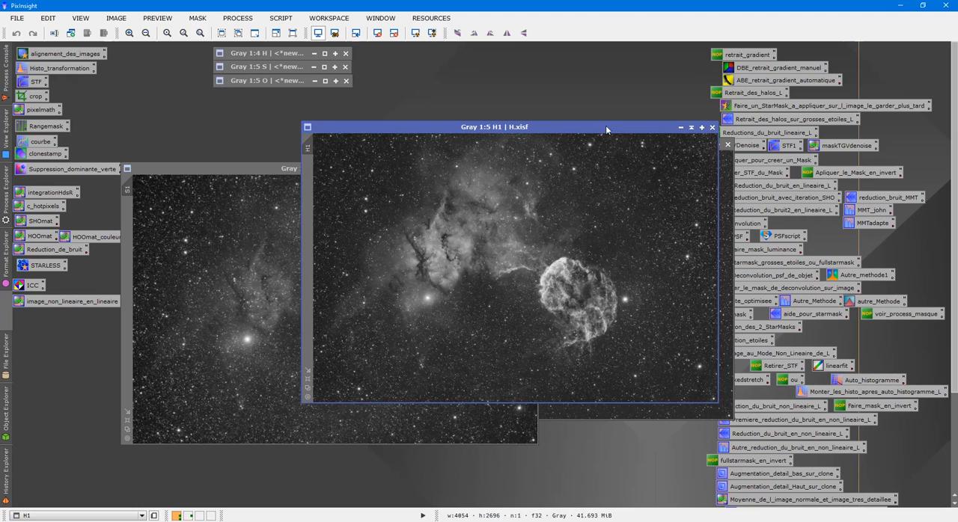
pyautogui.moveTo(600, 128); pyautogui.dragTo(389, 127)
pyautogui.moveTo(583, 147); pyautogui.dragTo(403, 223)
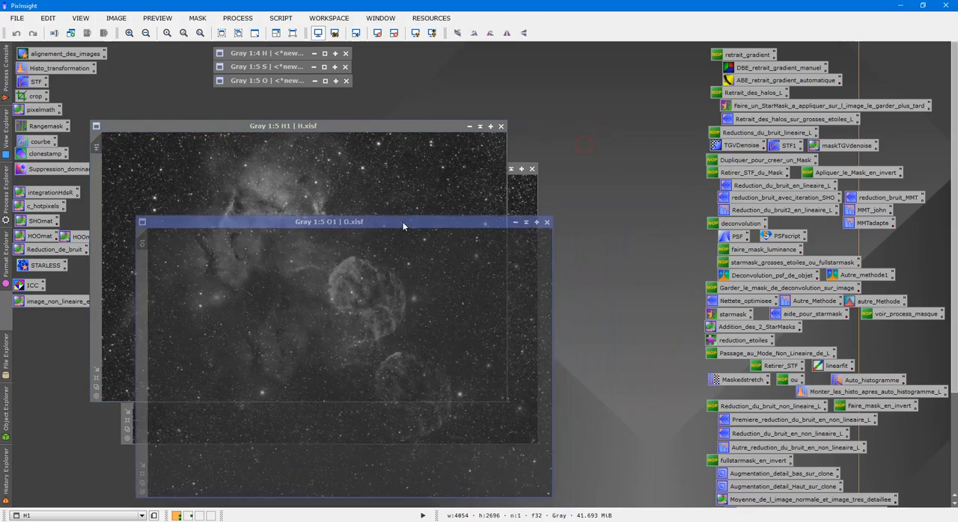
pyautogui.click(345, 164)
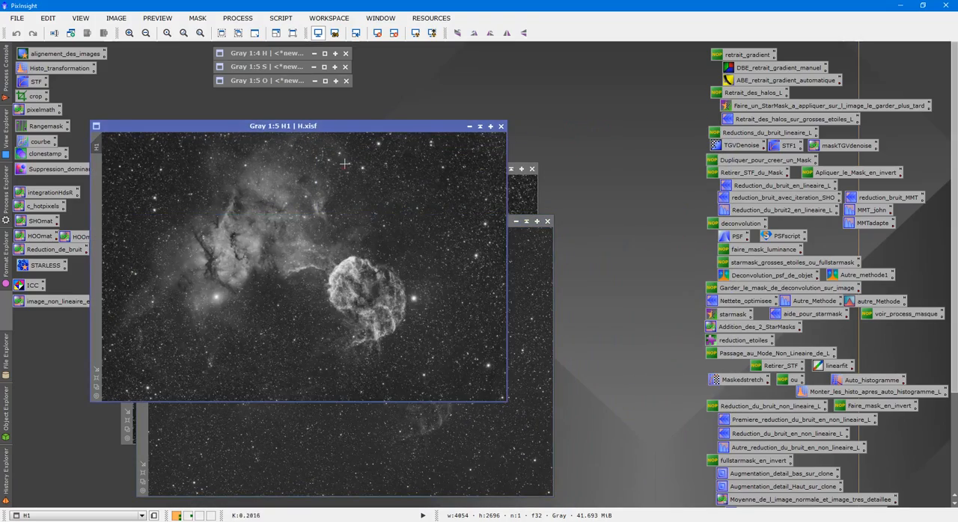
# - Restore the collapsed working H image and place it beside the saved H image for comparison
pyautogui.doubleClick(271, 53)
pyautogui.moveTo(410, 114); pyautogui.dragTo(689, 82)
pyautogui.click(97, 378)
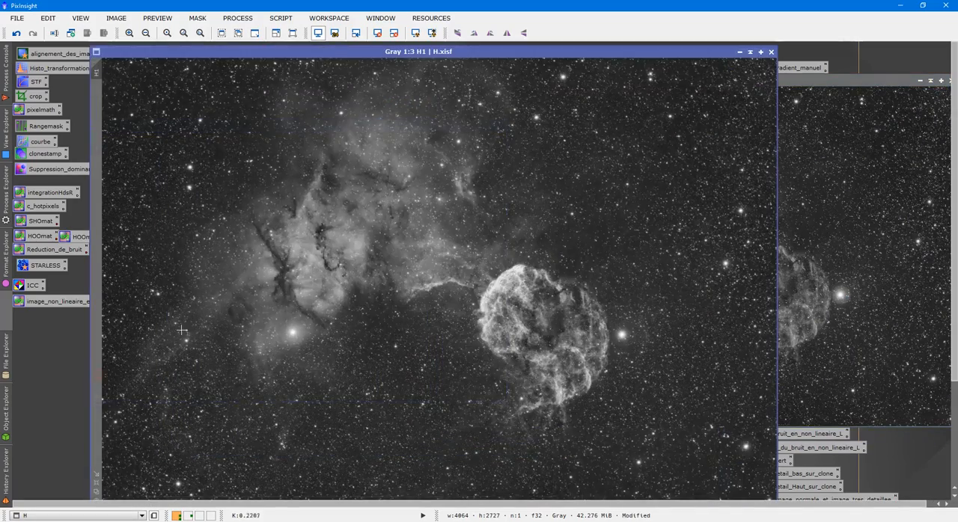
pyautogui.moveTo(545, 53); pyautogui.dragTo(446, 36)
pyautogui.click(847, 210)
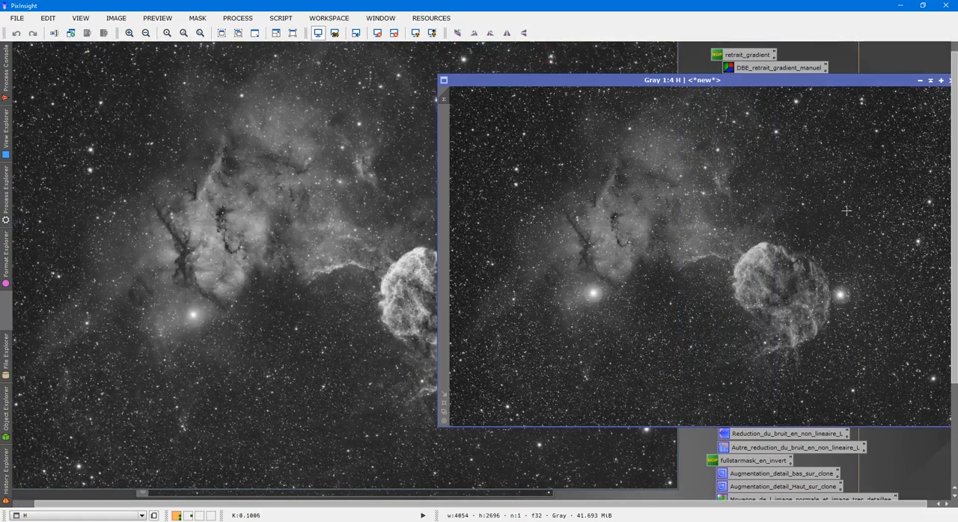
pyautogui.click(442, 401)
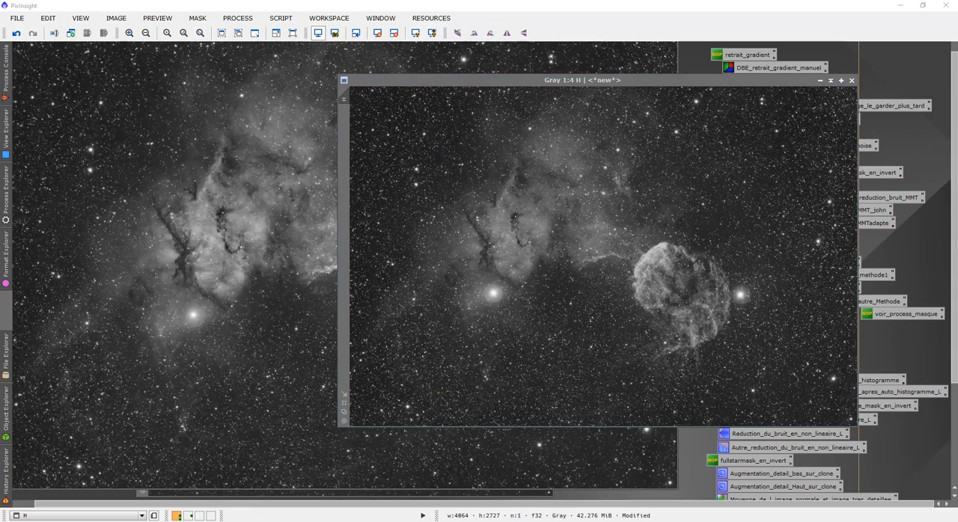
pyautogui.moveTo(955, 88); pyautogui.dragTo(954, 75)
pyautogui.moveTo(562, 95); pyautogui.dragTo(625, 68)
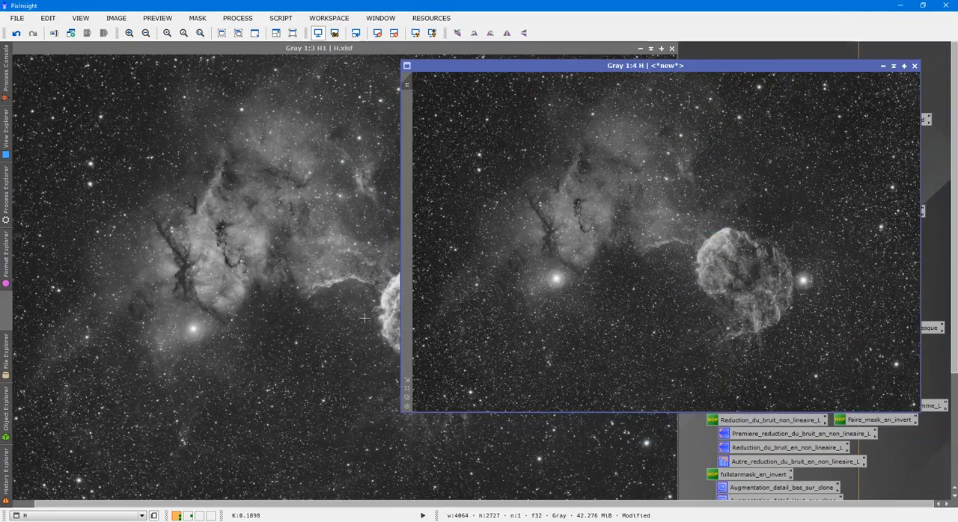
pyautogui.moveTo(256, 48); pyautogui.dragTo(335, 52)
pyautogui.click(74, 496)
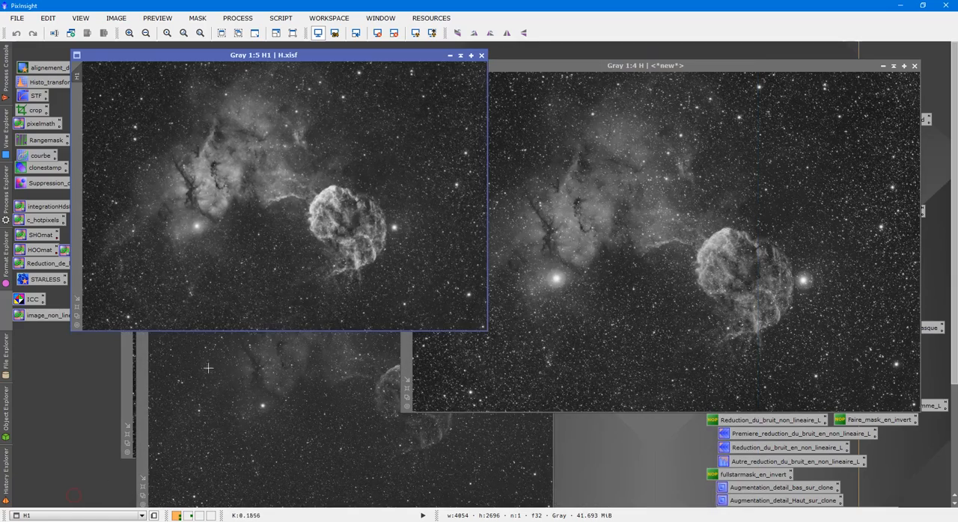
# - Fit the saved H window to its image at 1:4 and line it up with the working H image
pyautogui.scroll(-1, 335, 226)
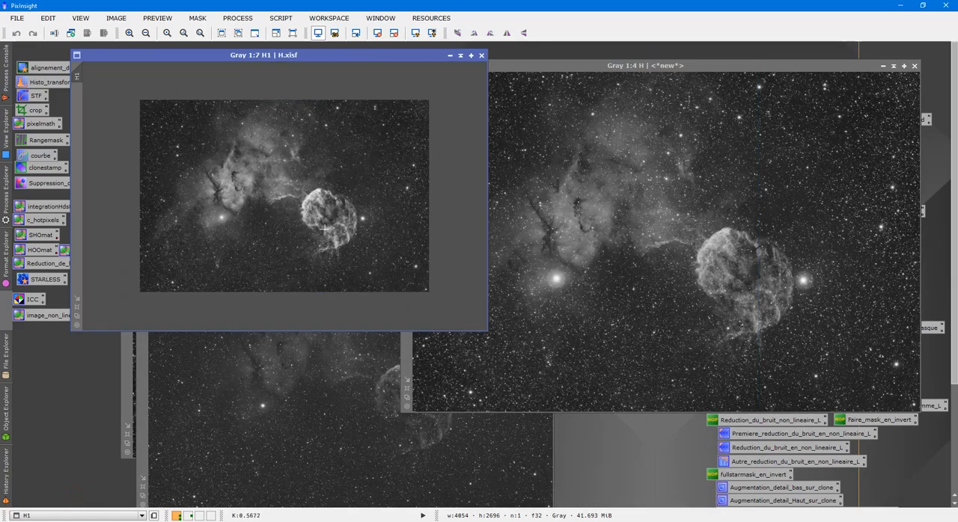
pyautogui.scroll(4, 335, 226)
pyautogui.click(77, 299)
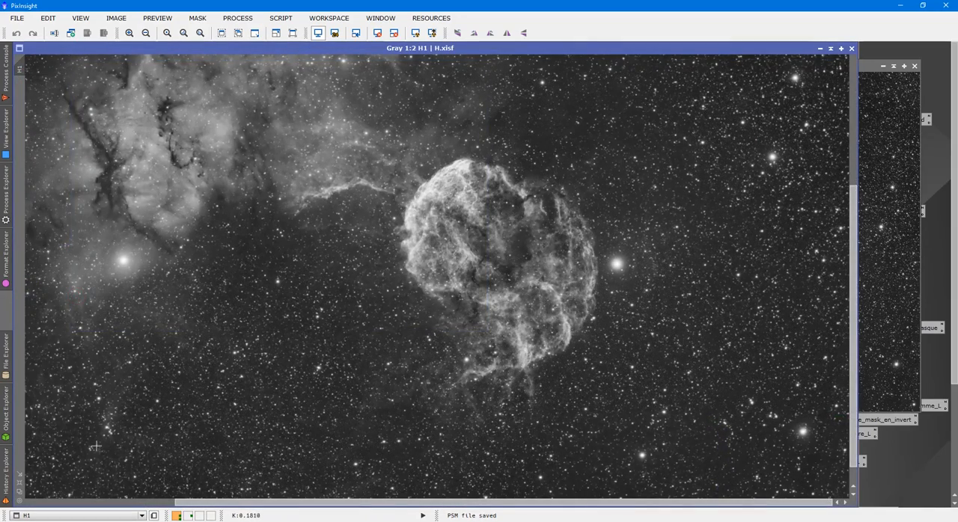
pyautogui.scroll(-3, 188, 398)
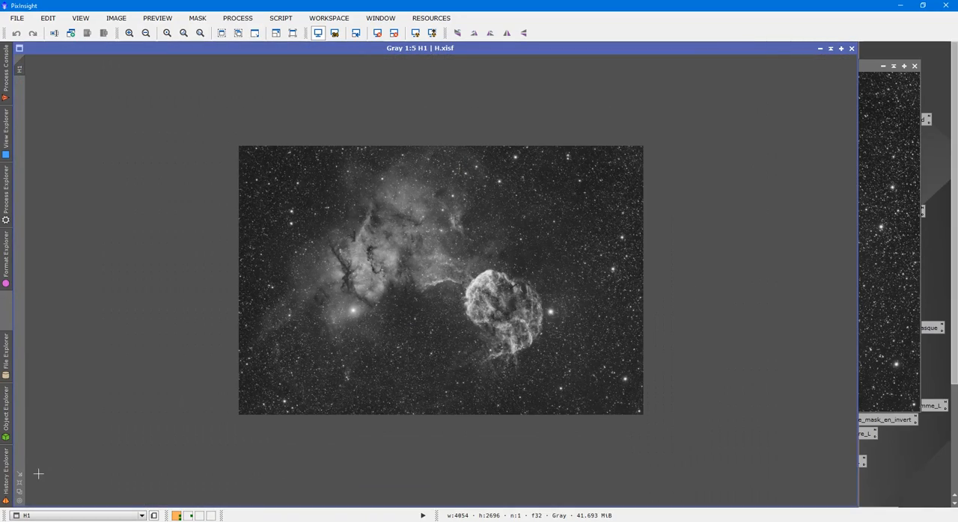
pyautogui.scroll(1, 38, 474)
pyautogui.click(20, 474)
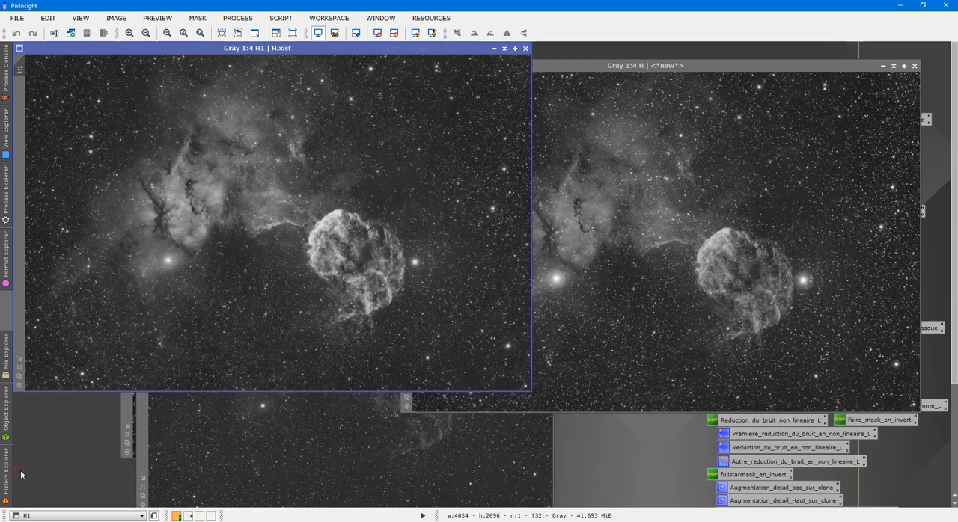
pyautogui.moveTo(397, 48); pyautogui.dragTo(418, 66)
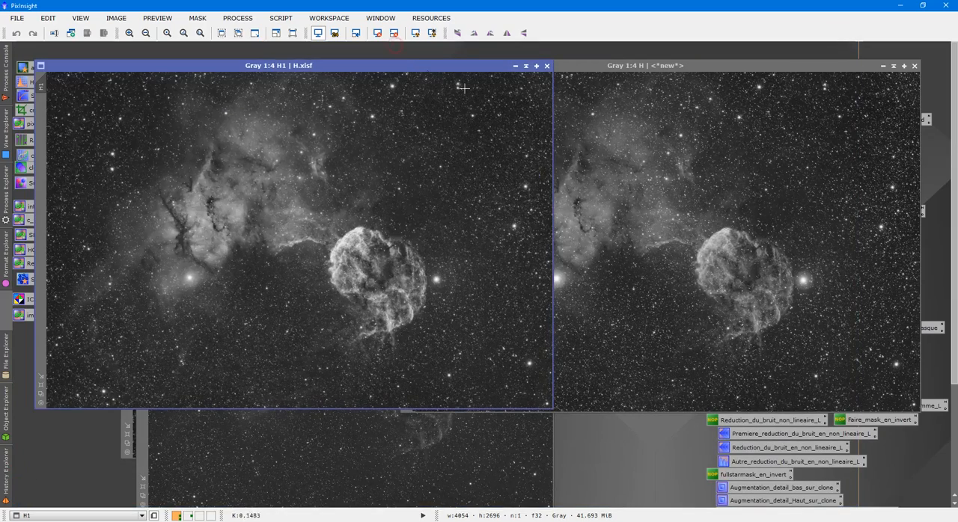
# - Examine the supernova remnant and the bright star next to it in the saved H image at 1:1
pyautogui.click(432, 76)
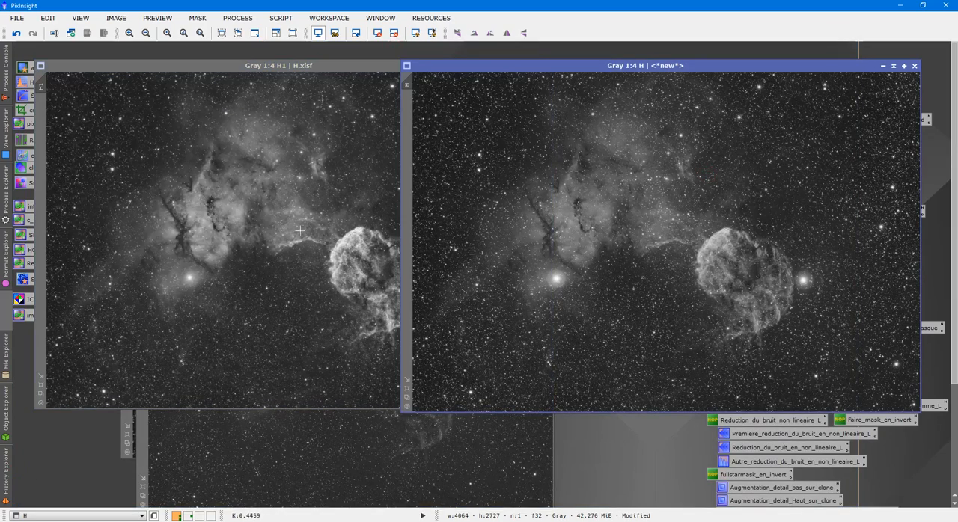
pyautogui.click(300, 362)
pyautogui.scroll(3, 476, 290)
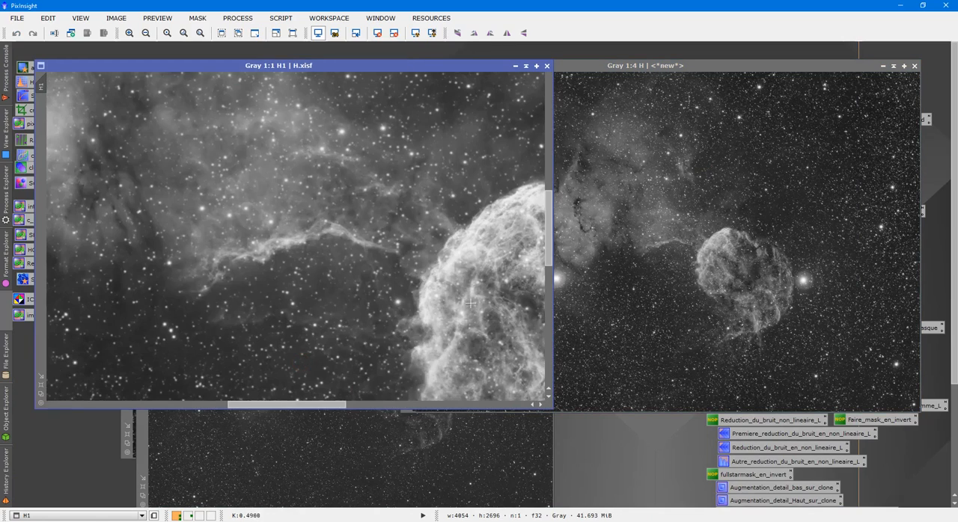
pyautogui.moveTo(344, 405); pyautogui.dragTo(448, 407)
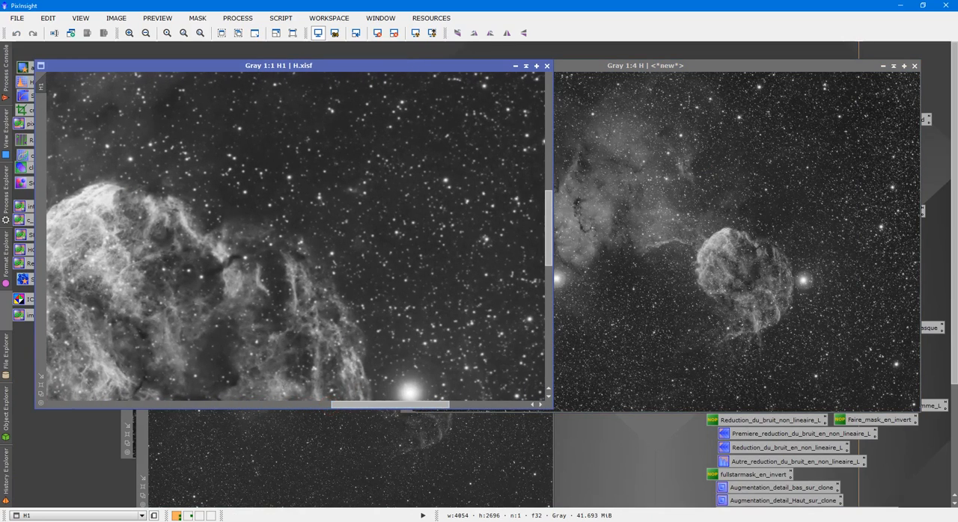
pyautogui.moveTo(551, 259); pyautogui.dragTo(529, 277)
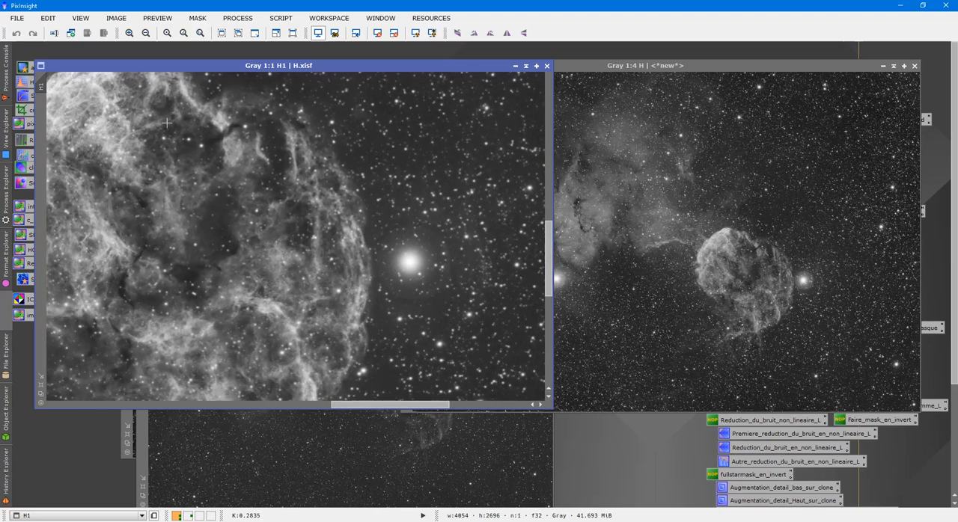
# - Match the working H image to the saved H image's 1:1 view, compare their stars and nebula, and return both to 1:4
pyautogui.click(678, 65)
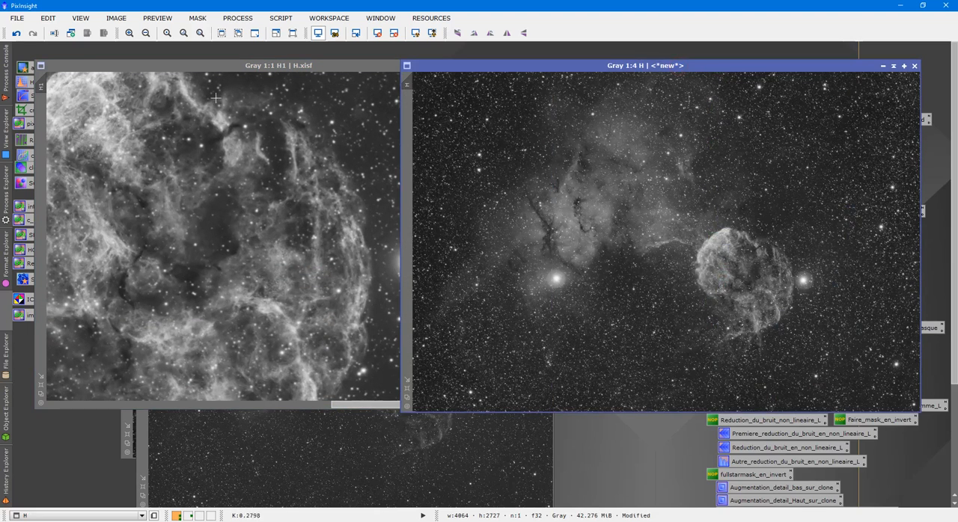
pyautogui.moveTo(194, 65); pyautogui.dragTo(219, 127)
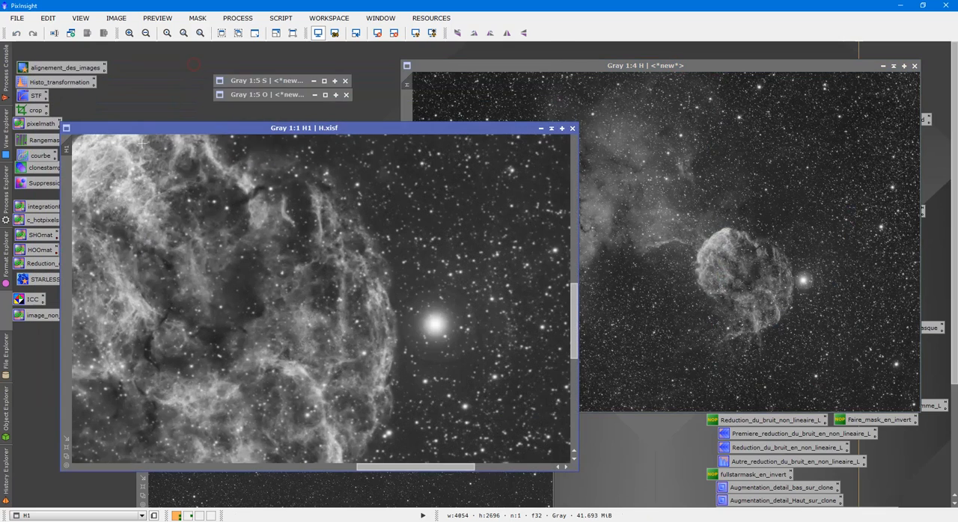
pyautogui.moveTo(70, 150); pyautogui.dragTo(408, 88)
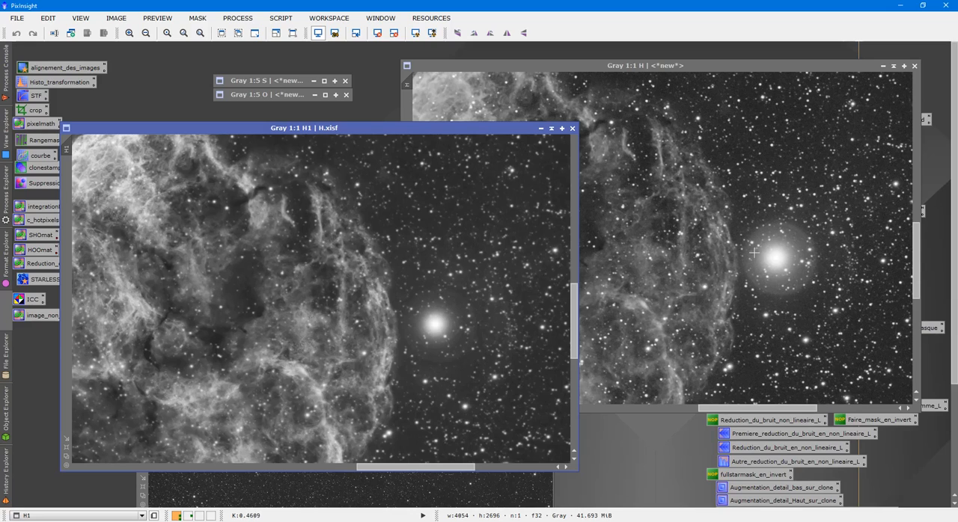
pyautogui.scroll(-4, 757, 250)
pyautogui.scroll(1, 747, 253)
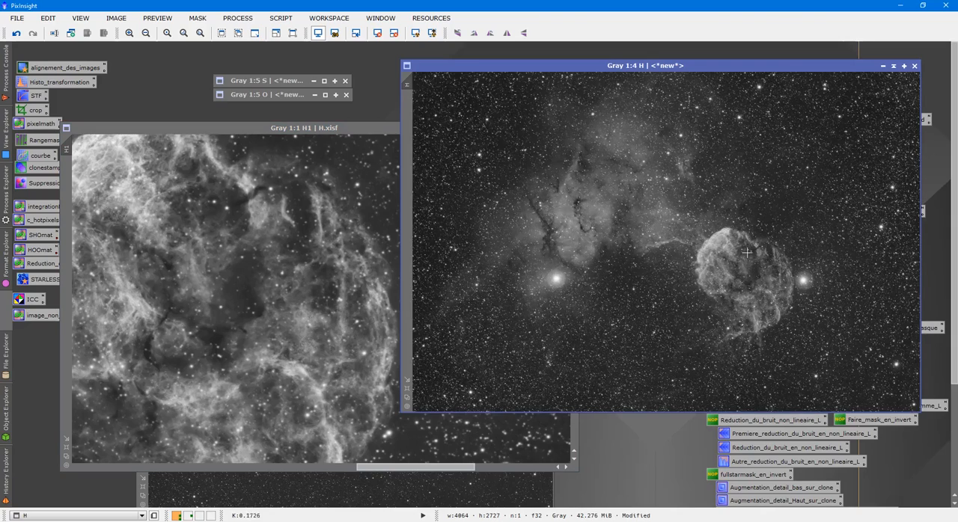
pyautogui.click(302, 253)
pyautogui.scroll(-3, 307, 247)
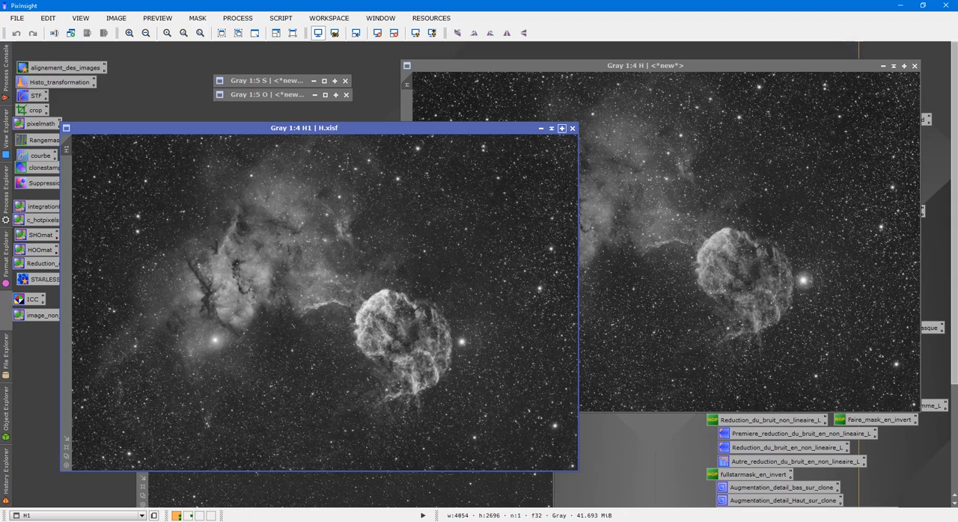
# - Close the saved H, O and S comparison images, keeping the working H image open
pyautogui.click(572, 130)
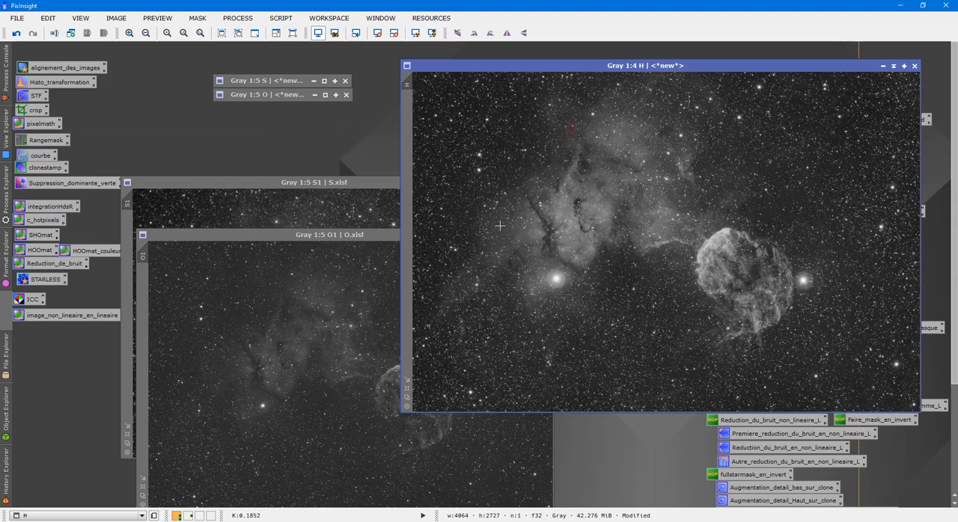
pyautogui.click(394, 249)
pyautogui.click(551, 233)
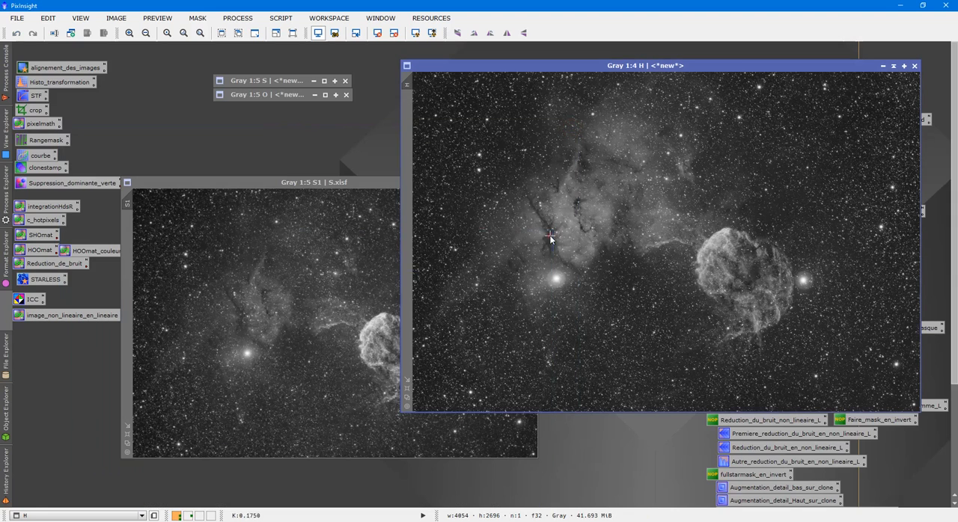
pyautogui.click(383, 272)
pyautogui.click(532, 183)
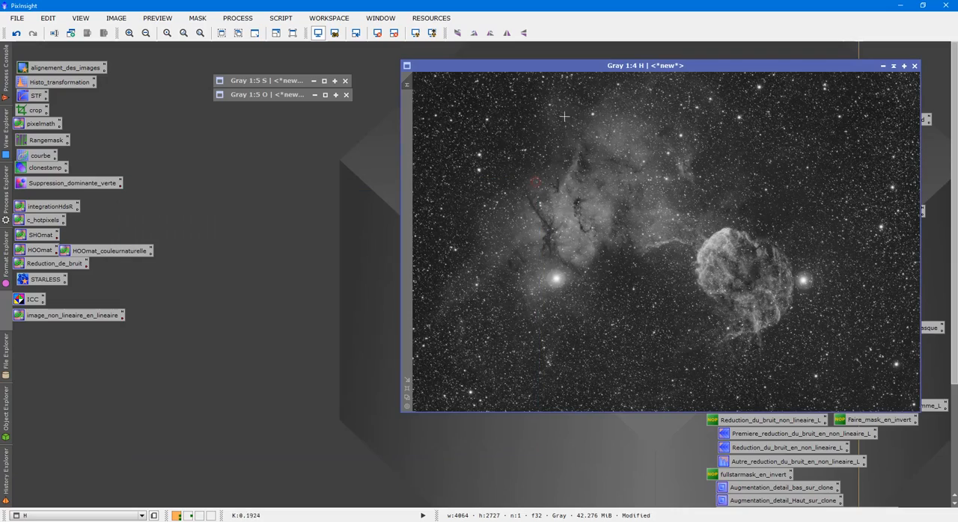
# - Undo the last histogram transformation on the H image and open the post-AutoHistogram HistogramTransformation preset with its real-time preview
pyautogui.moveTo(583, 66); pyautogui.dragTo(282, 57)
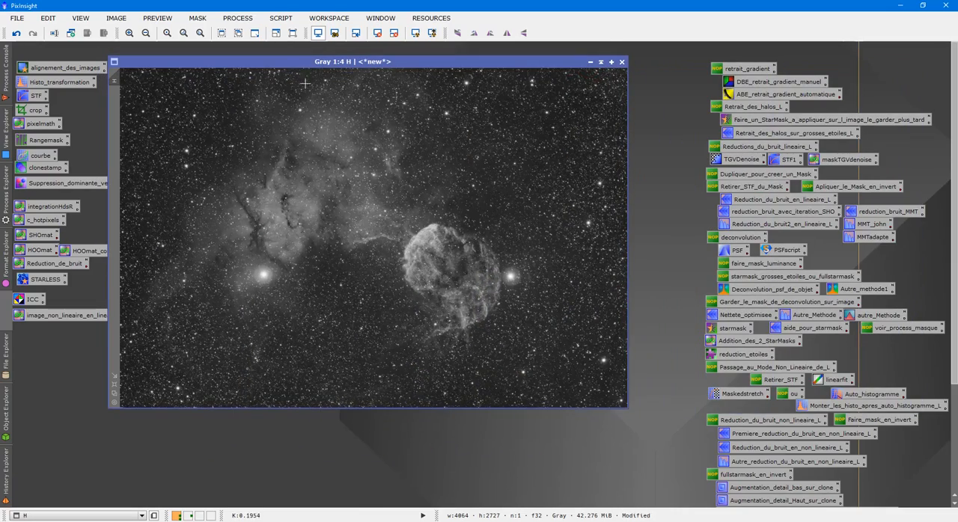
pyautogui.click(16, 33)
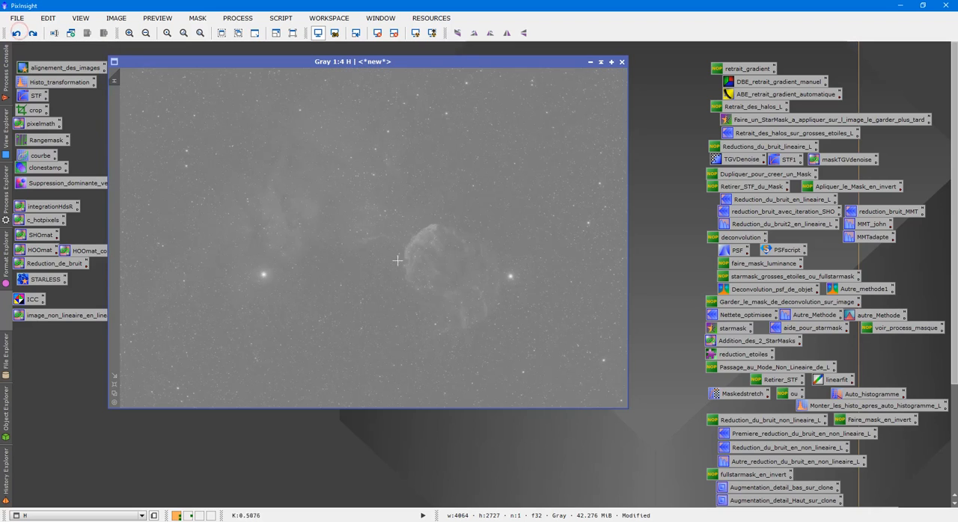
pyautogui.doubleClick(837, 407)
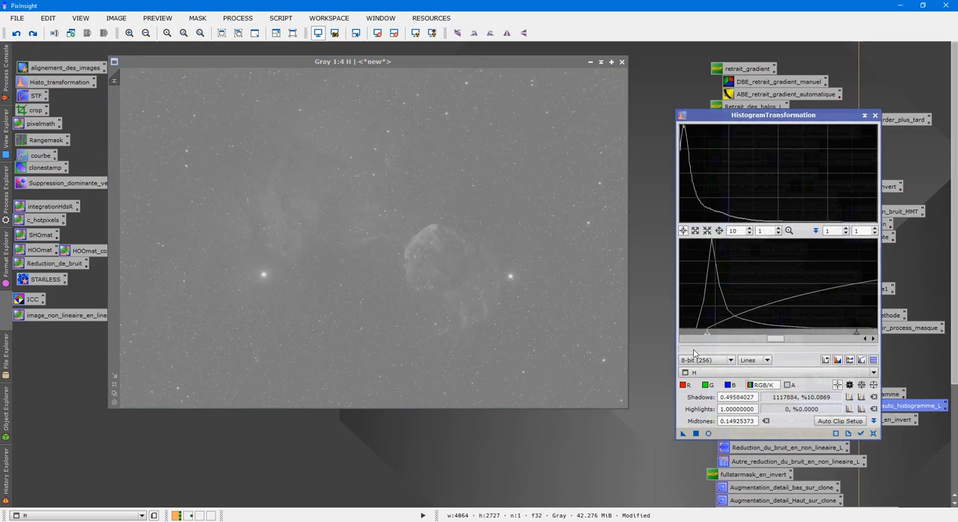
pyautogui.click(709, 433)
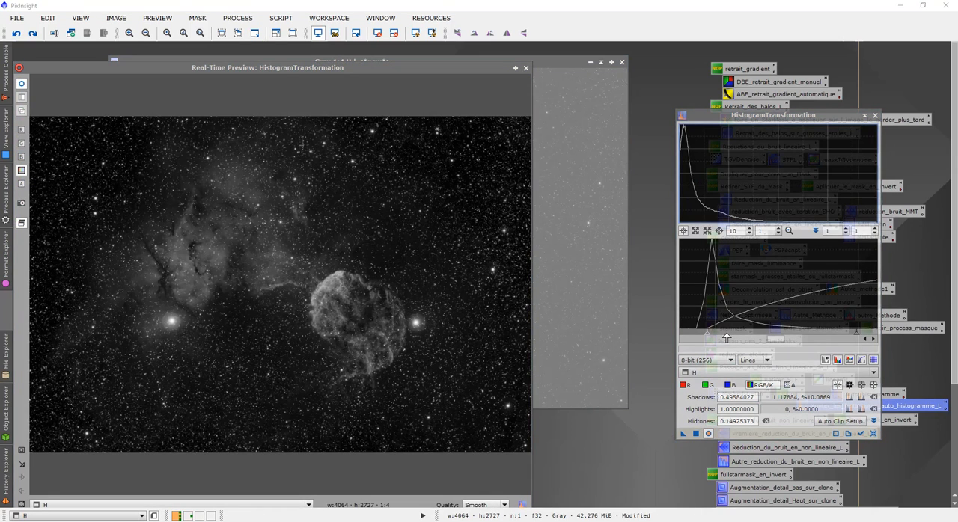
# - Set the shadows to about 0.4903 and the midtones to about 0.1518, apply the histogram transformation to H and close the real-time preview
pyautogui.moveTo(709, 334); pyautogui.dragTo(697, 338)
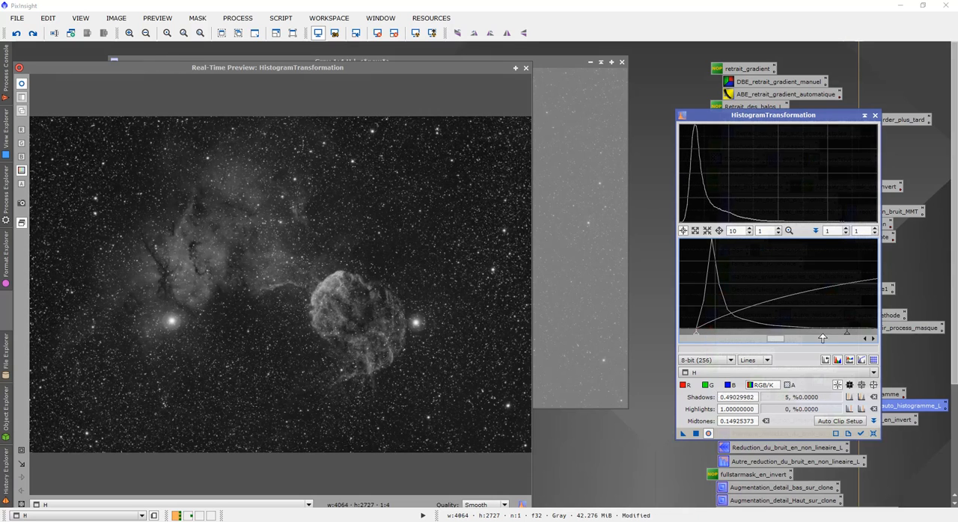
pyautogui.moveTo(844, 338); pyautogui.dragTo(810, 338)
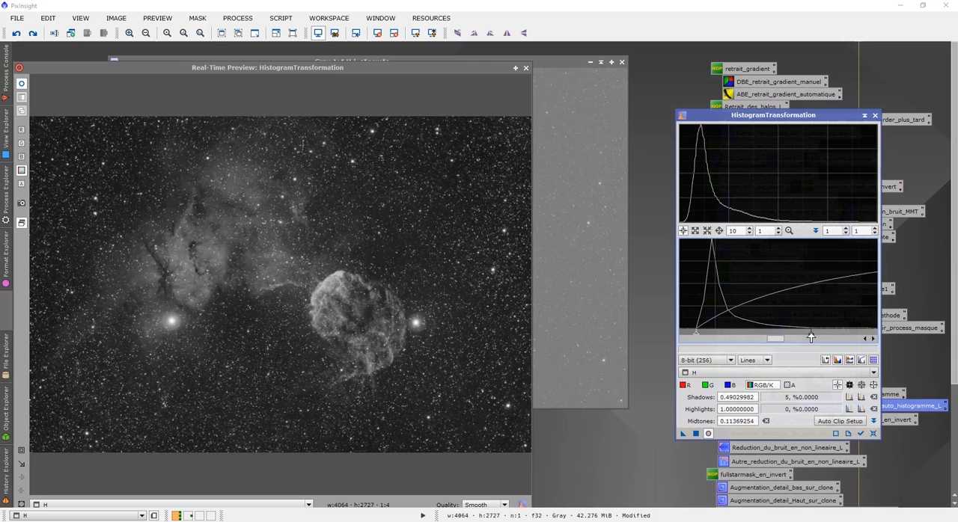
pyautogui.moveTo(811, 338); pyautogui.dragTo(809, 338)
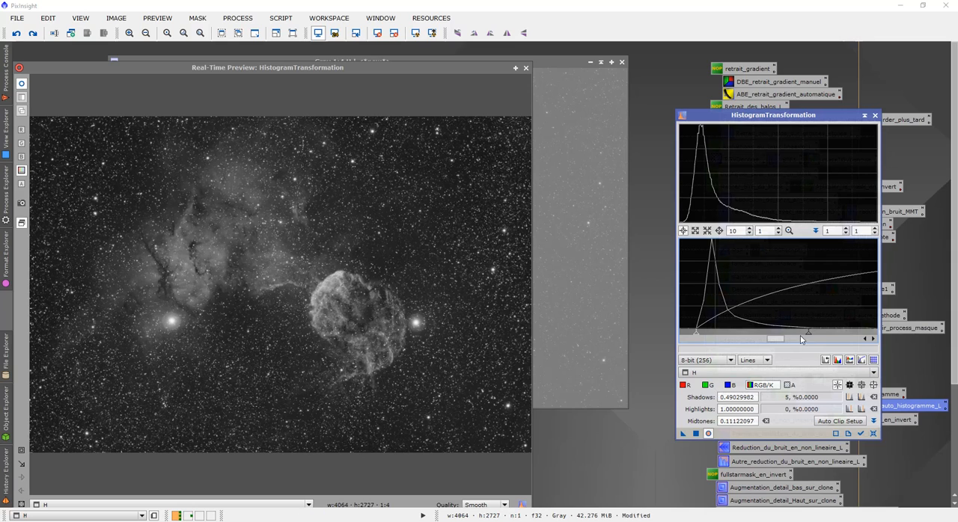
pyautogui.moveTo(809, 337); pyautogui.dragTo(849, 344)
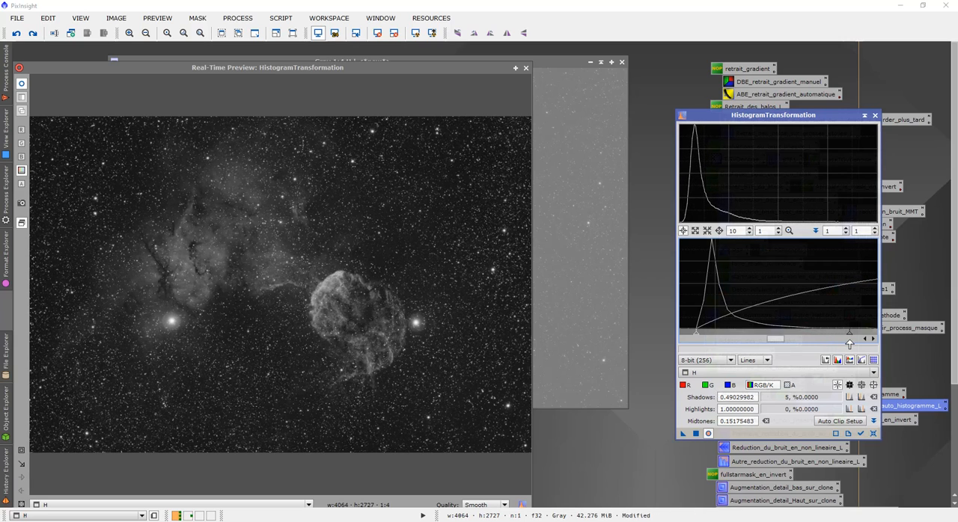
pyautogui.click(696, 434)
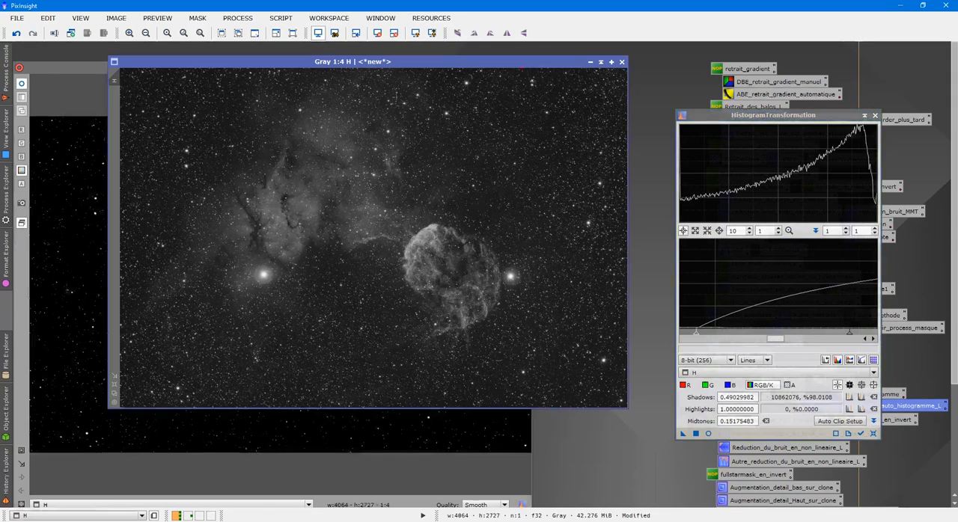
pyautogui.click(521, 68)
pyautogui.scroll(3, 441, 253)
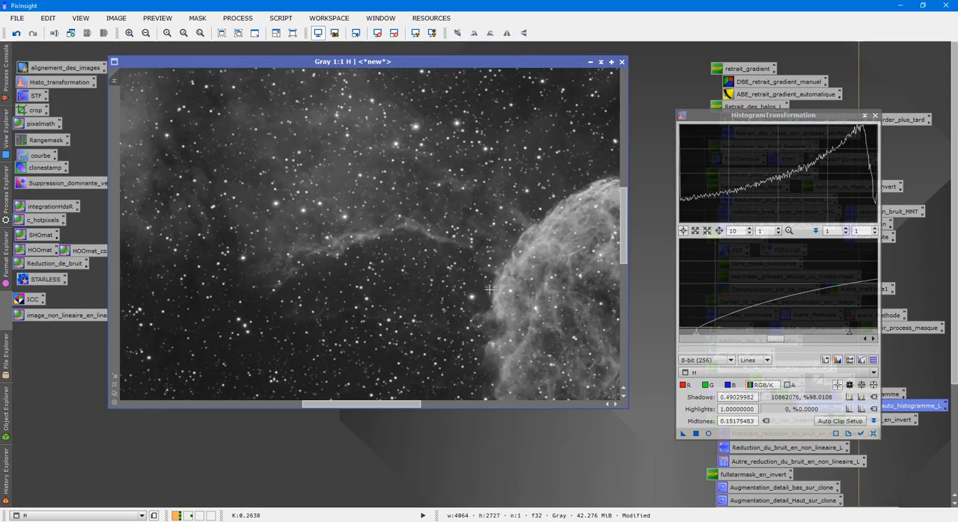
# - Check the stretched H image, duplicate it and close the HistogramTransformation process
pyautogui.scroll(1, 484, 287)
pyautogui.scroll(-2, 528, 312)
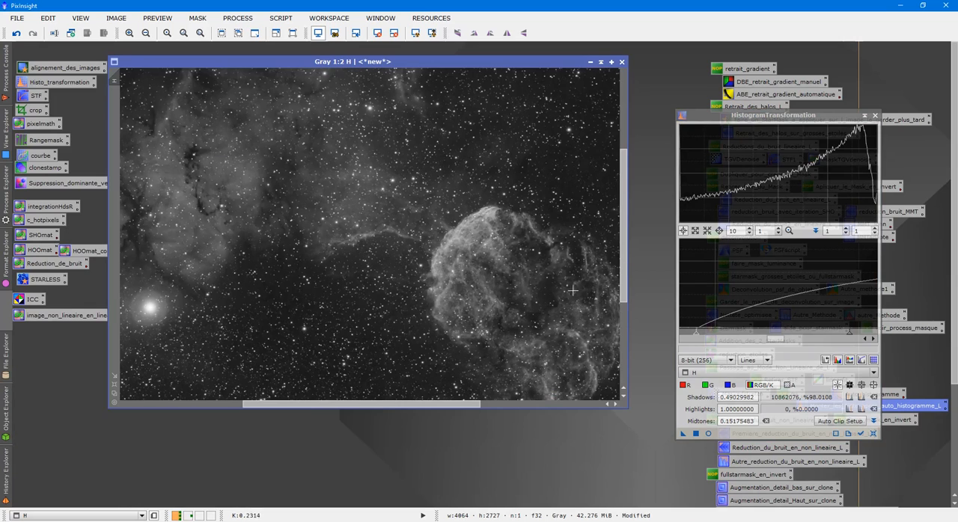
pyautogui.scroll(-1, 504, 300)
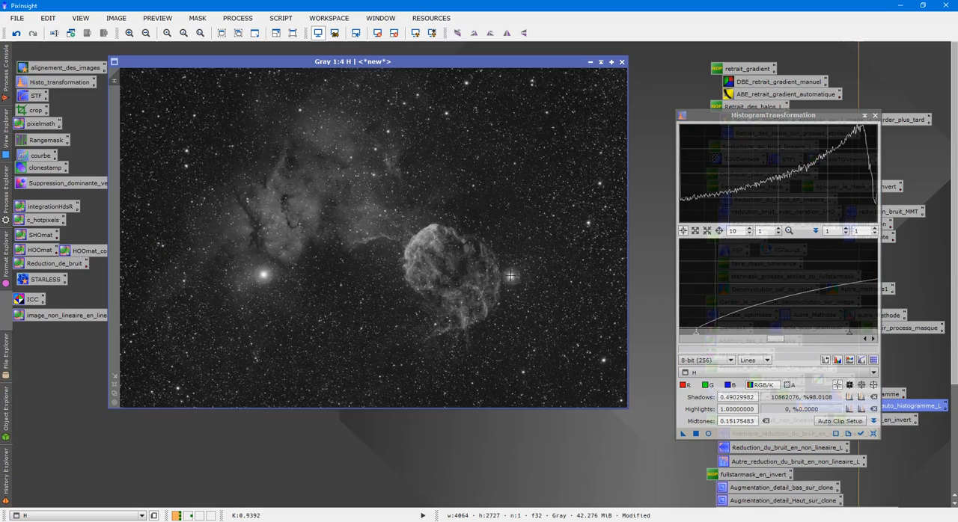
pyautogui.moveTo(411, 64); pyautogui.dragTo(463, 71)
pyautogui.rightClick(410, 153)
pyautogui.click(448, 209)
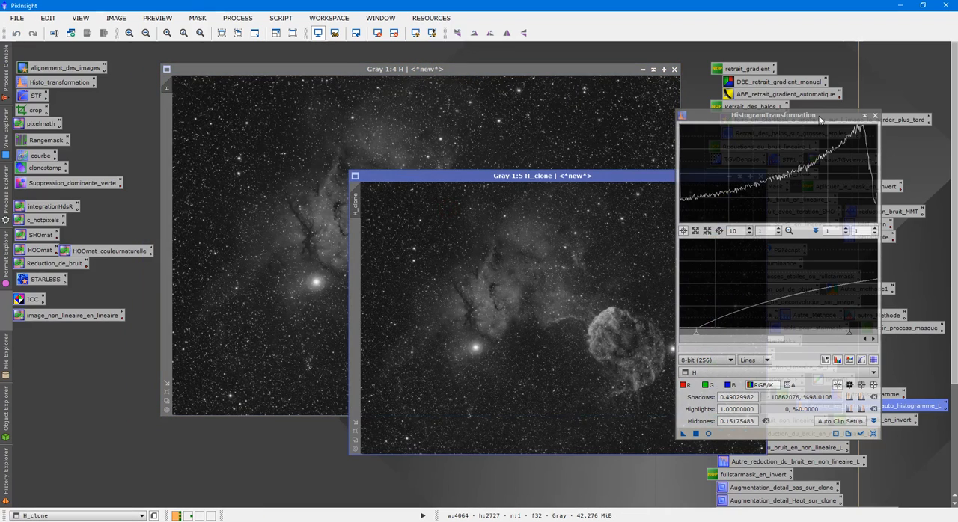
pyautogui.click(874, 116)
# - Undo the last three operations on the original H image, back to its linear state
pyautogui.click(477, 105)
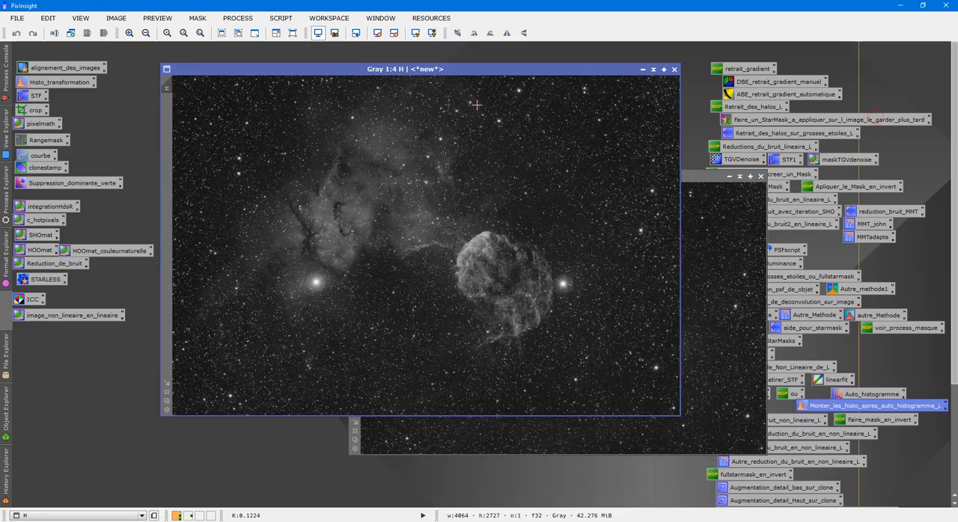
pyautogui.click(17, 35)
pyautogui.click(17, 34)
pyautogui.click(17, 35)
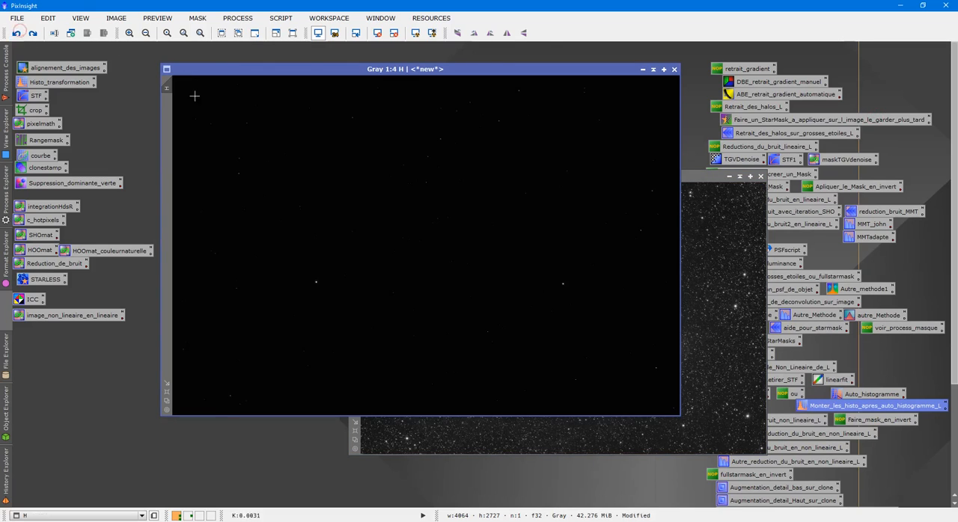
# - Zoom into the stretched H_clone to check its stars and nebula, and park it collapsed above the linear H image
pyautogui.click(741, 206)
pyautogui.click(740, 176)
pyautogui.moveTo(534, 312)
pyautogui.mouseDown()
pyautogui.moveTo(318, 55)
pyautogui.moveTo(321, 118)
pyautogui.mouseUp()
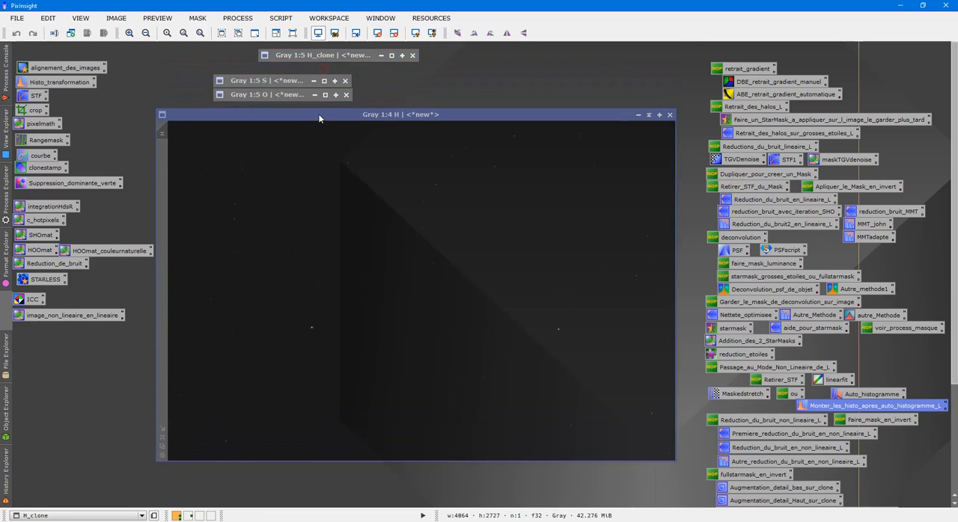
pyautogui.moveTo(327, 56)
pyautogui.mouseDown()
pyautogui.moveTo(264, 67)
pyautogui.moveTo(482, 66)
pyautogui.moveTo(509, 48)
pyautogui.mouseUp()
pyautogui.doubleClick(509, 48)
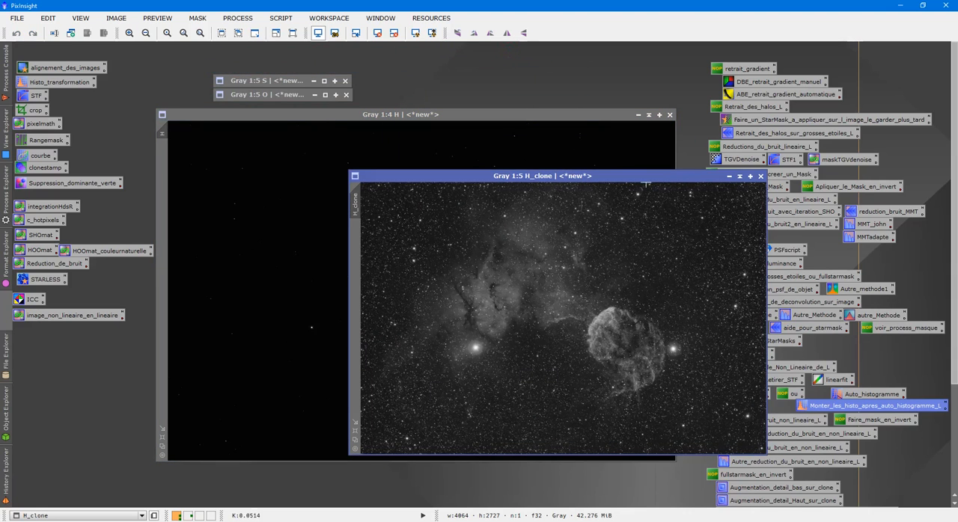
pyautogui.scroll(5, 689, 247)
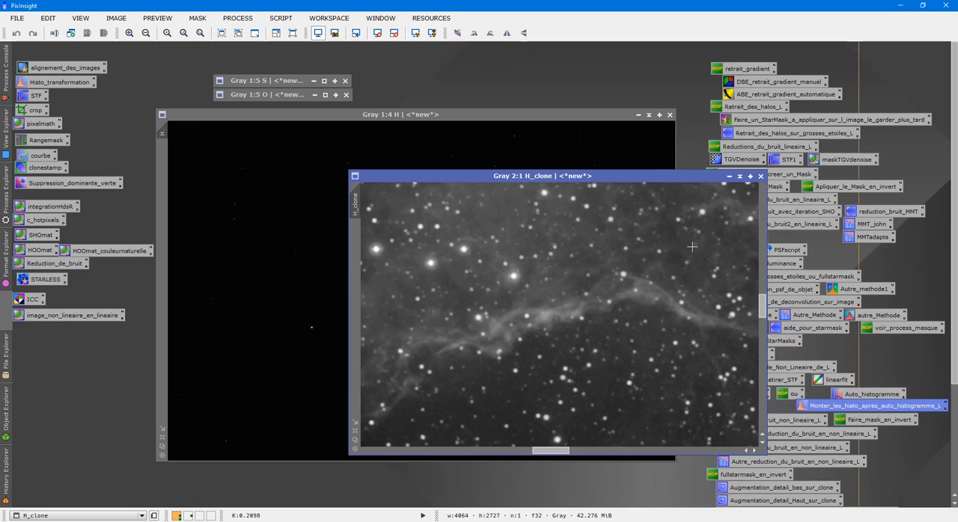
pyautogui.scroll(-5, 693, 247)
pyautogui.click(739, 177)
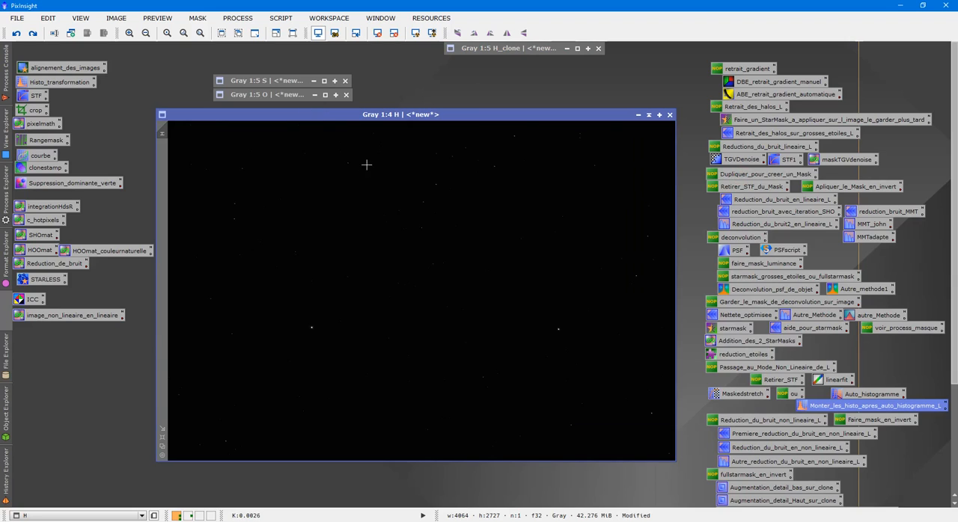
# - Duplicate the linear H image, collapse the original and rename the copy maskH
pyautogui.click(649, 115)
pyautogui.doubleClick(286, 69)
pyautogui.rightClick(375, 198)
pyautogui.click(418, 248)
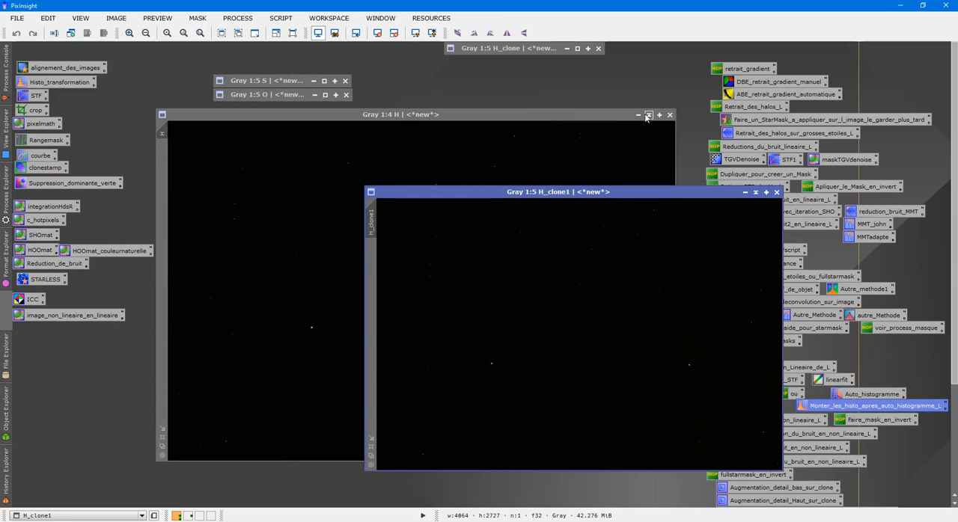
pyautogui.click(649, 114)
pyautogui.rightClick(543, 230)
pyautogui.click(581, 269)
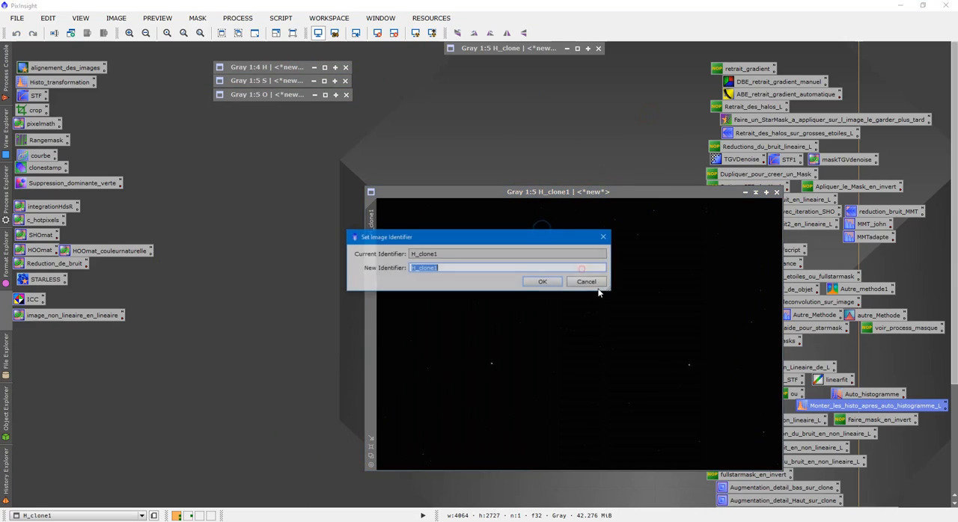
pyautogui.write('mask')
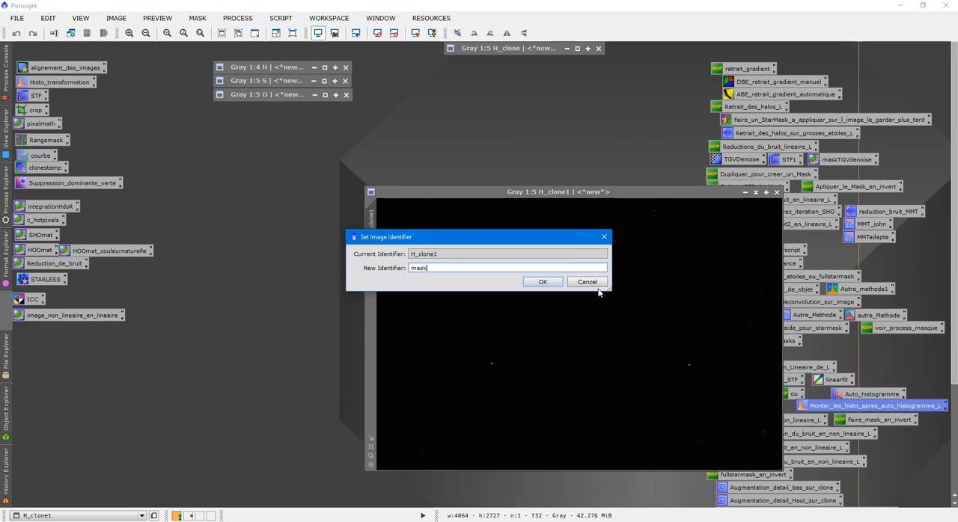
pyautogui.write('H')
pyautogui.press('Return')
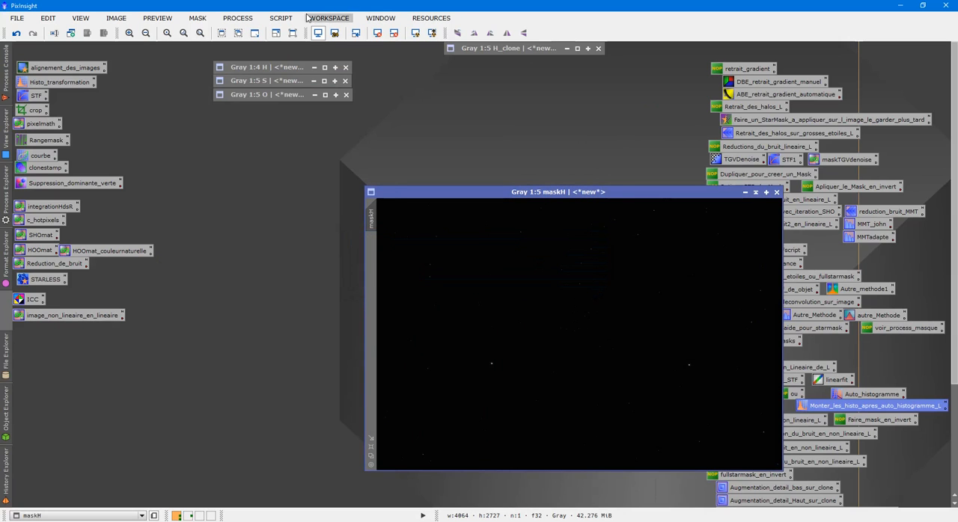
# - Run the DeLinear.js script on maskH to stretch it and clear any screen stretch from the image
pyautogui.click(284, 18)
pyautogui.click(341, 194)
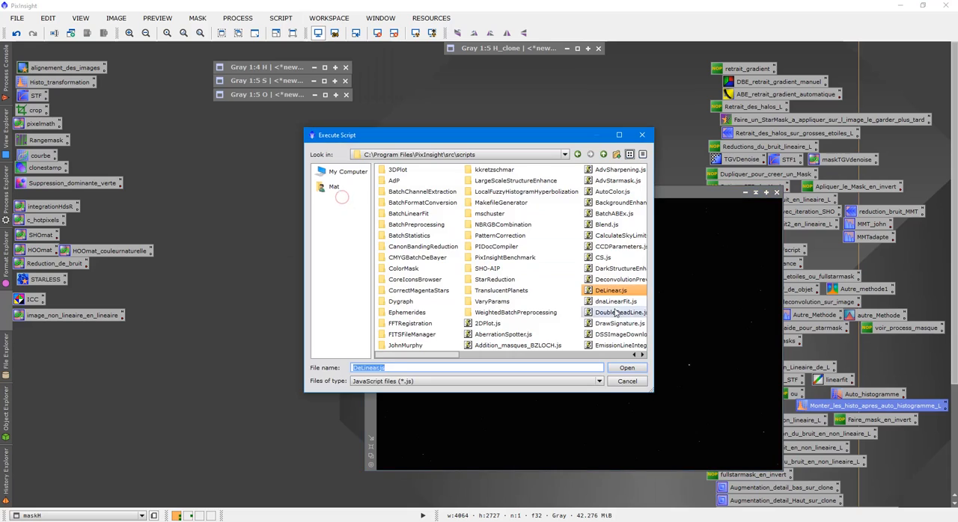
pyautogui.click(624, 367)
pyautogui.moveTo(558, 192); pyautogui.dragTo(404, 158)
pyautogui.click(378, 34)
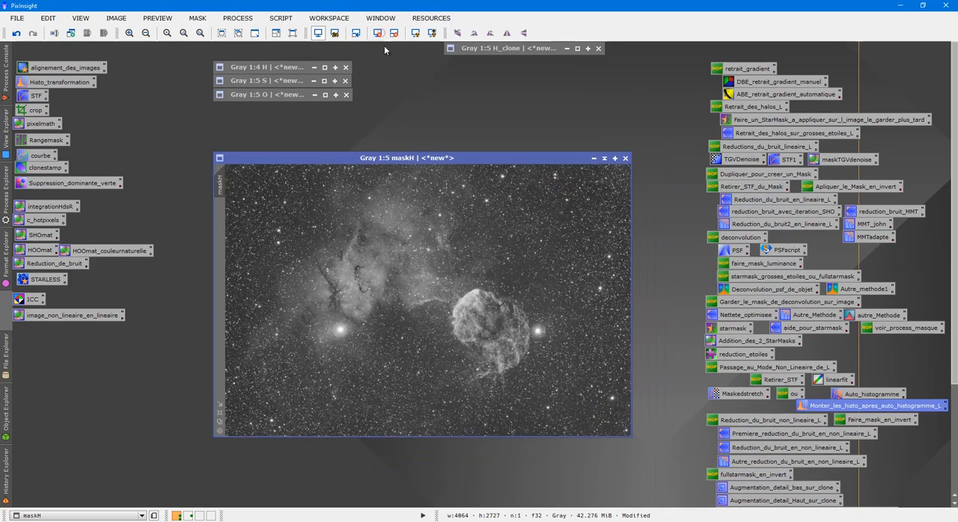
# - Remove the stars from maskH with StarNet at stride 128 with star mask creation enabled, and park the star mask collapsed
pyautogui.doubleClick(45, 279)
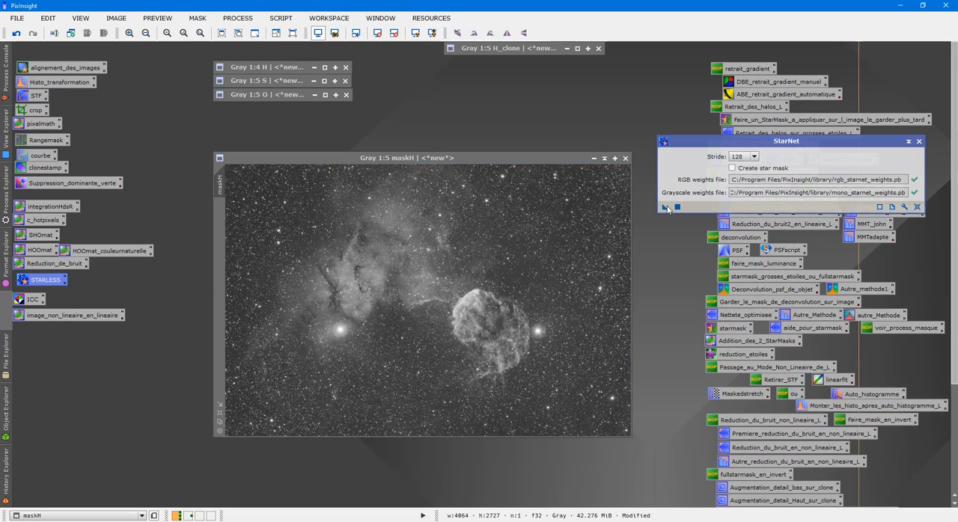
pyautogui.moveTo(665, 205); pyautogui.dragTo(663, 204)
pyautogui.moveTo(516, 225); pyautogui.dragTo(664, 208)
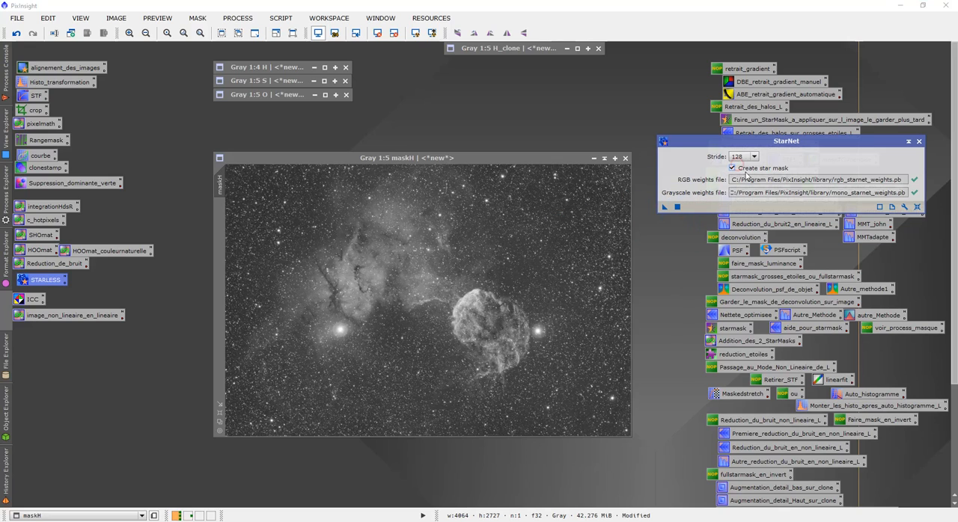
pyautogui.moveTo(663, 208); pyautogui.dragTo(434, 202)
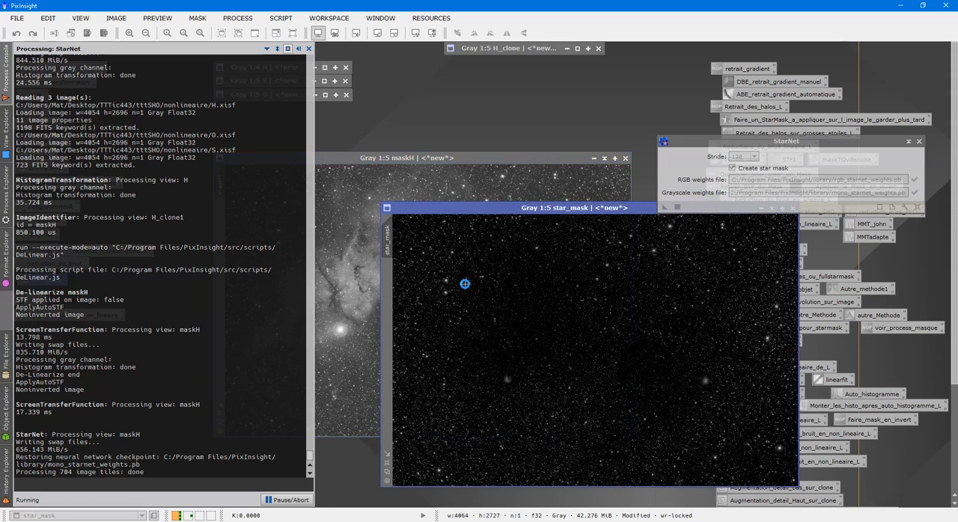
pyautogui.click(919, 140)
pyautogui.click(772, 210)
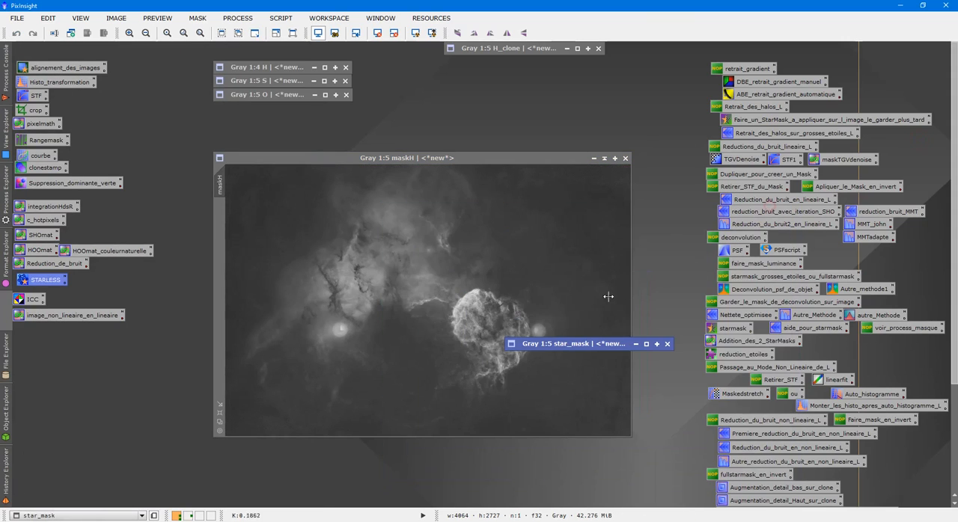
pyautogui.moveTo(574, 337)
pyautogui.mouseDown()
pyautogui.moveTo(627, 121)
pyautogui.moveTo(612, 106)
pyautogui.mouseUp()
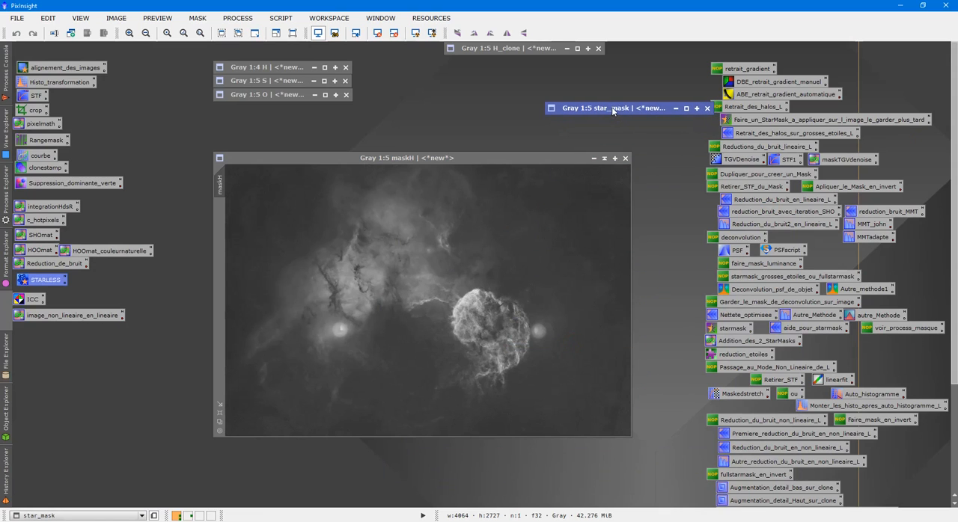
# - Examine the starless maskH for star residue around the supernova remnant and the bright star beside it, comparing it with H_clone
pyautogui.scroll(4, 519, 271)
pyautogui.scroll(-3, 519, 271)
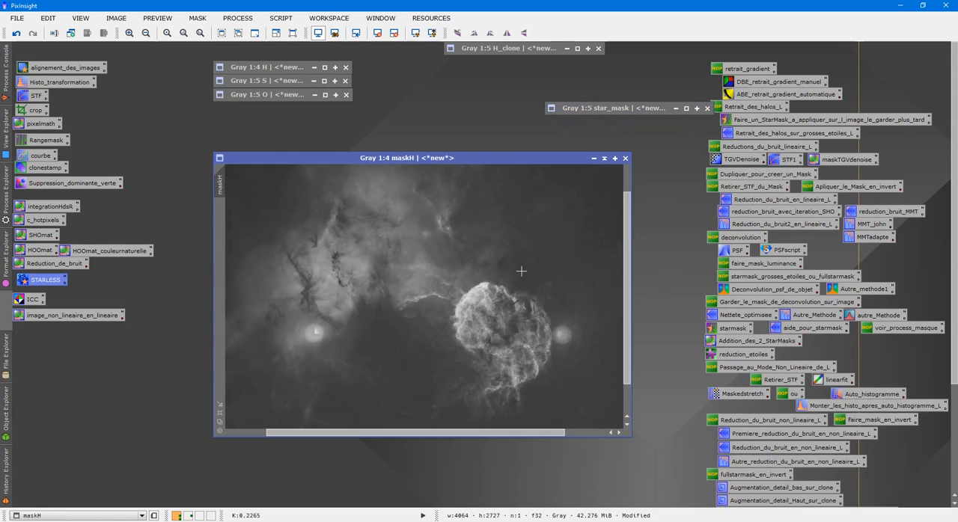
pyautogui.scroll(-1, 521, 271)
pyautogui.scroll(3, 524, 271)
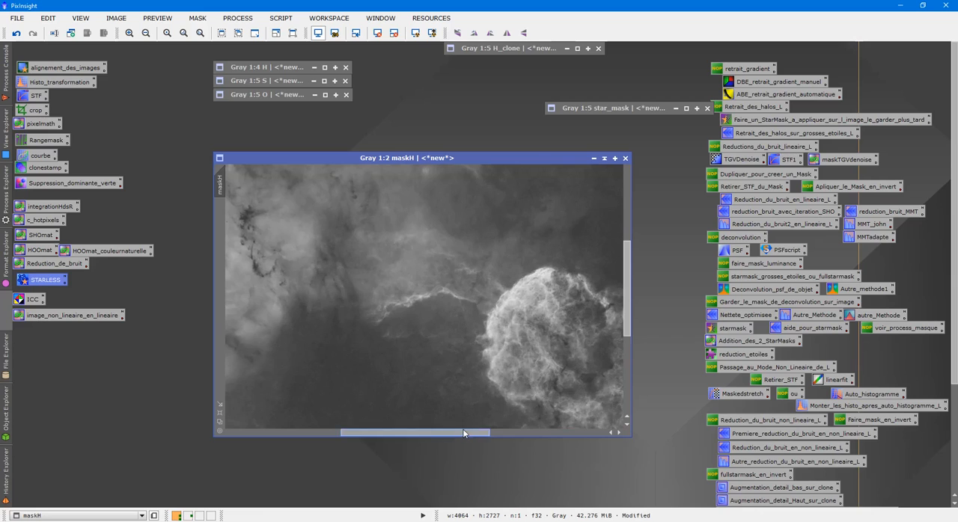
pyautogui.moveTo(464, 432); pyautogui.dragTo(579, 434)
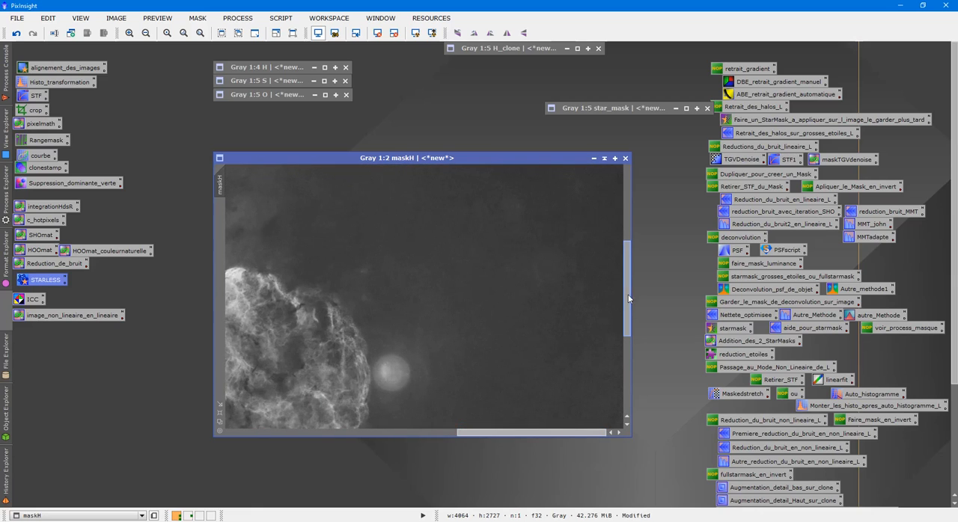
pyautogui.moveTo(628, 293); pyautogui.dragTo(626, 316)
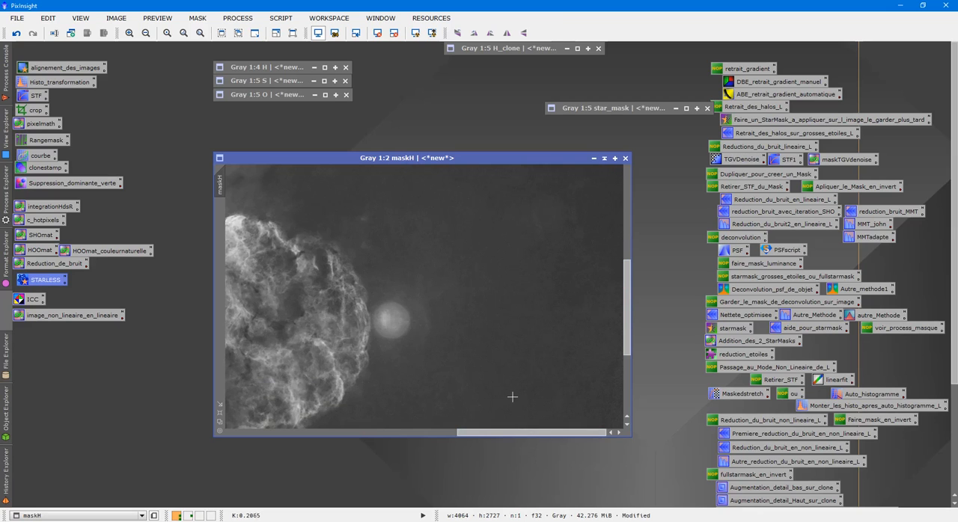
pyautogui.scroll(-4, 512, 395)
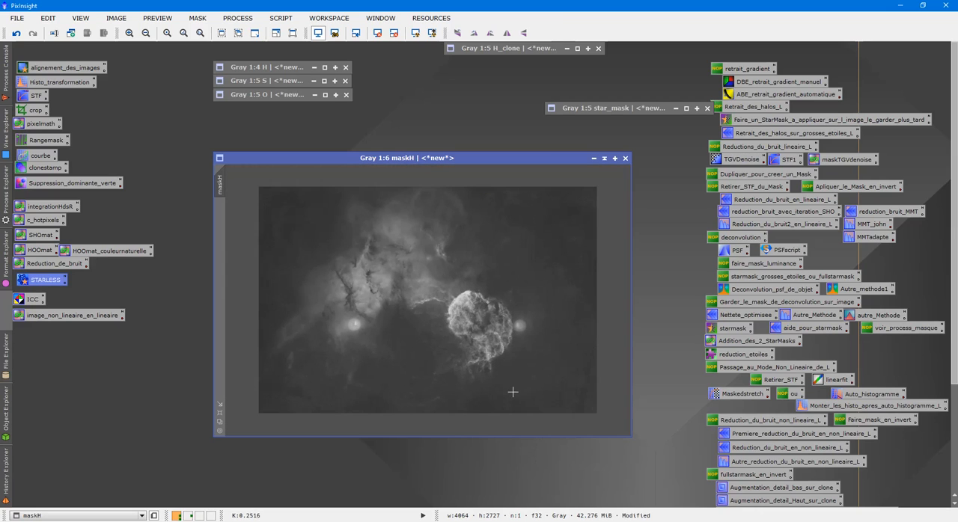
pyautogui.doubleClick(492, 52)
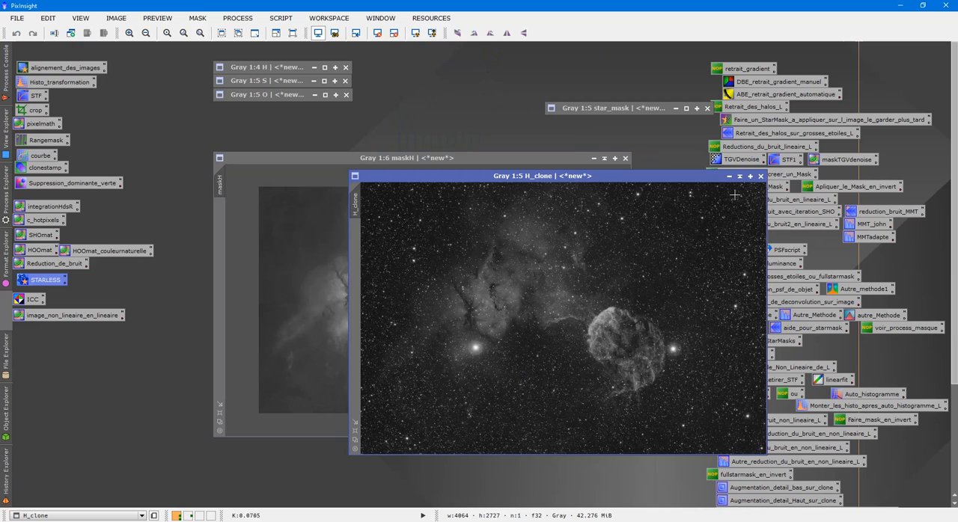
pyautogui.click(730, 176)
pyautogui.scroll(3, 479, 313)
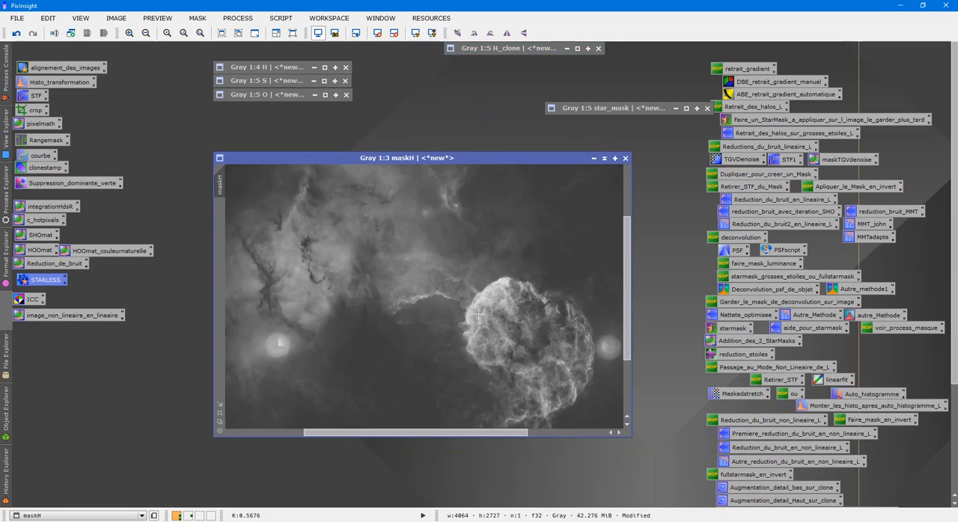
pyautogui.moveTo(400, 434); pyautogui.dragTo(526, 445)
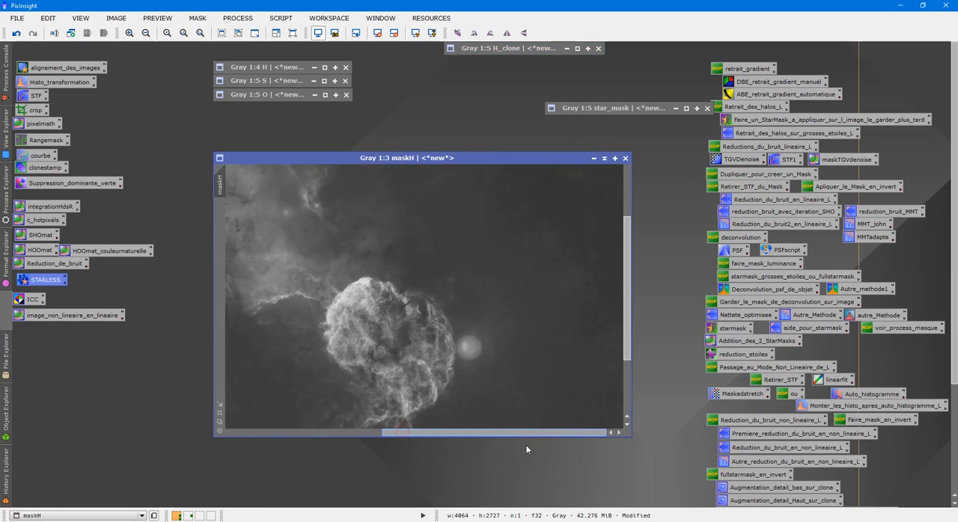
pyautogui.scroll(2, 593, 338)
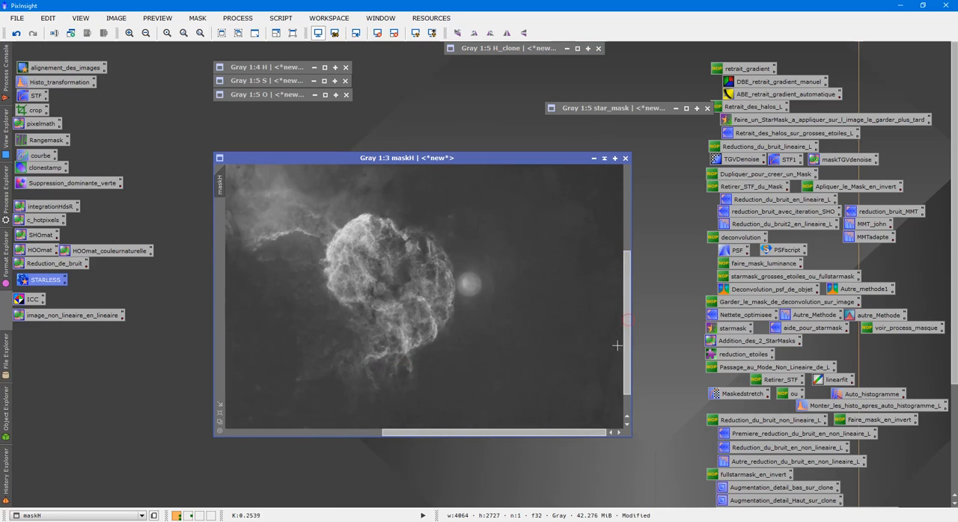
pyautogui.scroll(-1, 590, 328)
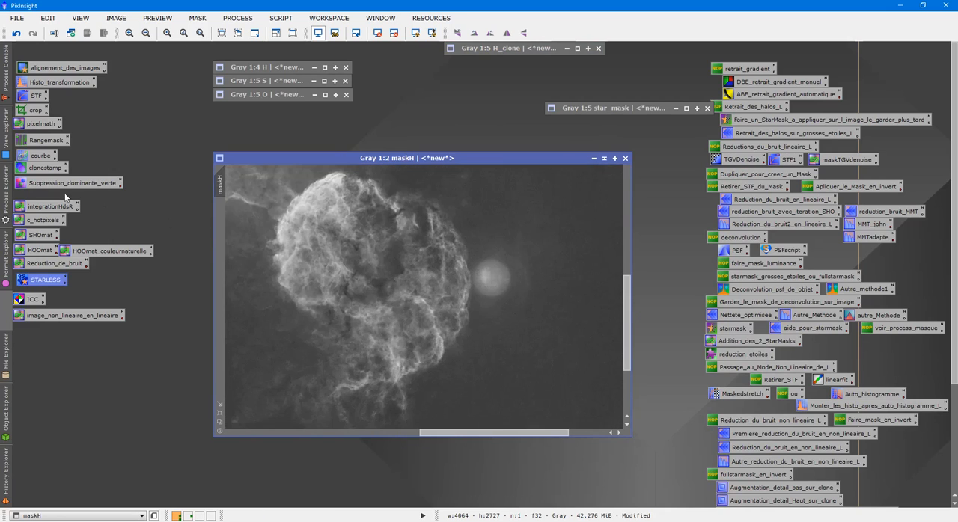
# - Clone nearby dark background over the bright star halo beside the remnant in maskH, using CloneStamp with a radius of 100
pyautogui.doubleClick(42, 169)
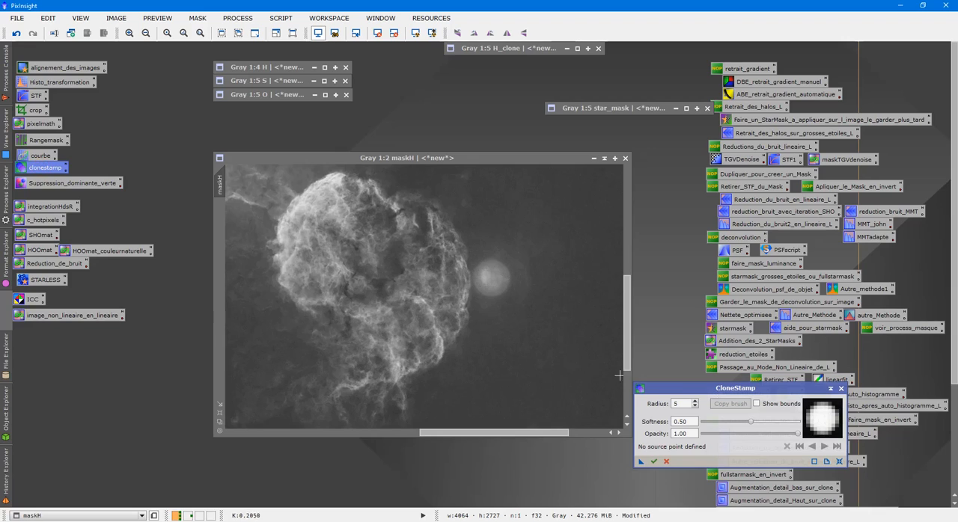
pyautogui.doubleClick(678, 403)
pyautogui.write('100')
pyautogui.press('Return')
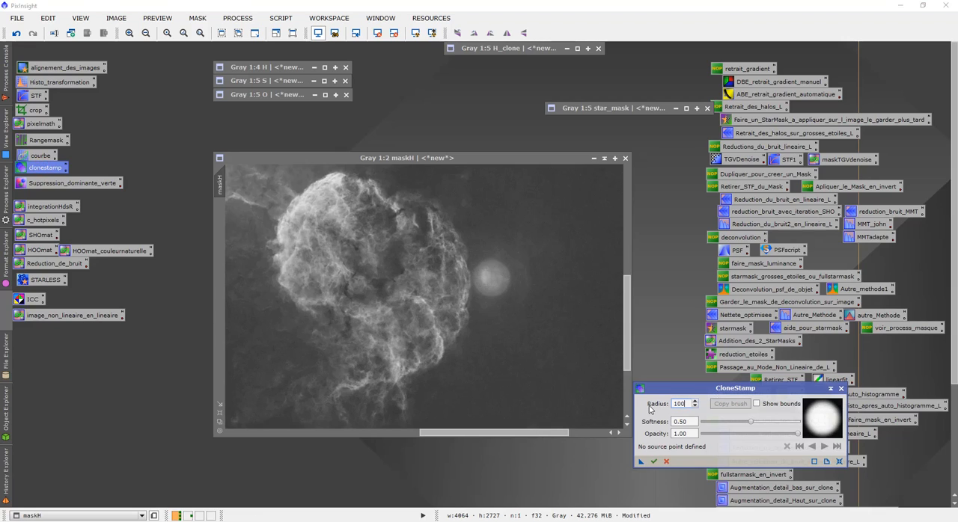
pyautogui.keyDown('ctrl'); pyautogui.click(547, 198); pyautogui.keyUp('ctrl')
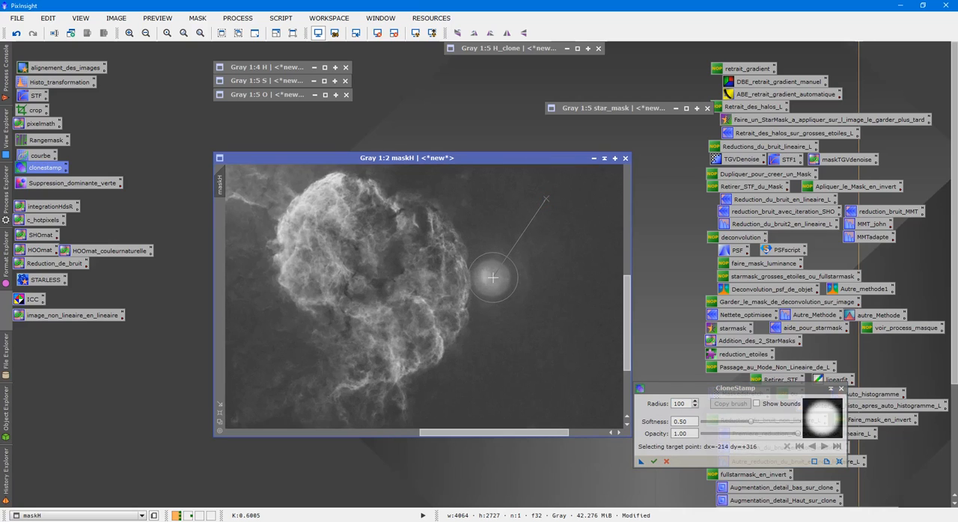
pyautogui.click(492, 278)
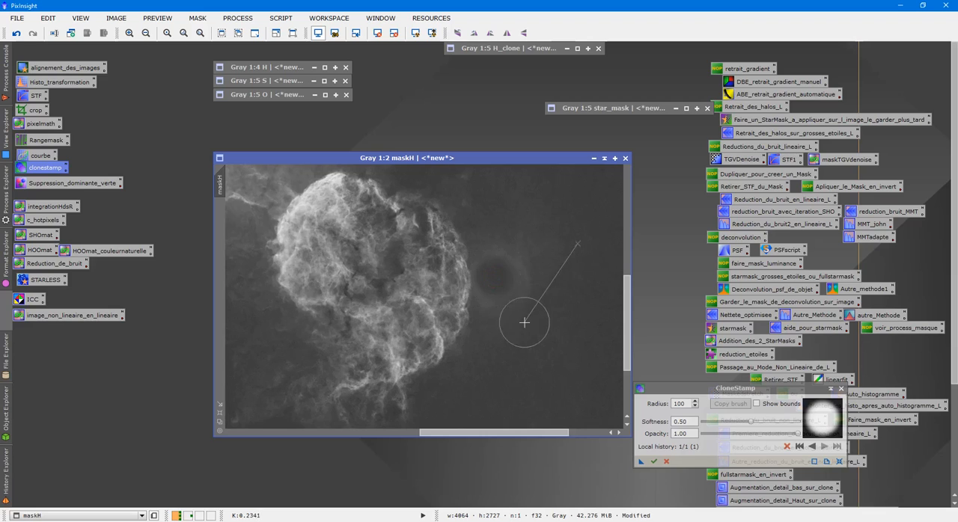
pyautogui.click(507, 301)
pyautogui.click(528, 274)
pyautogui.click(499, 253)
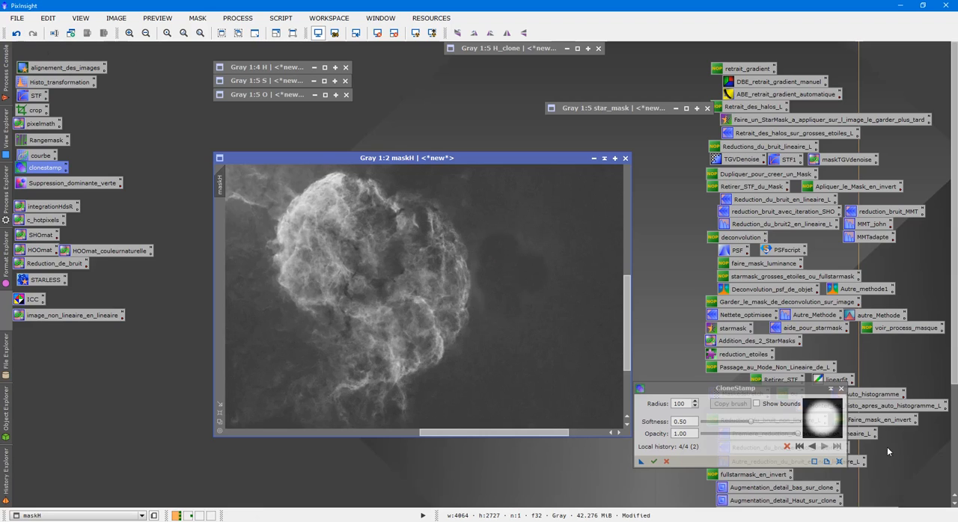
# - Discard the existing CloneStamp actions on maskH and try cloning over the star halo beside the remnant at opacity 0.65
pyautogui.click(787, 447)
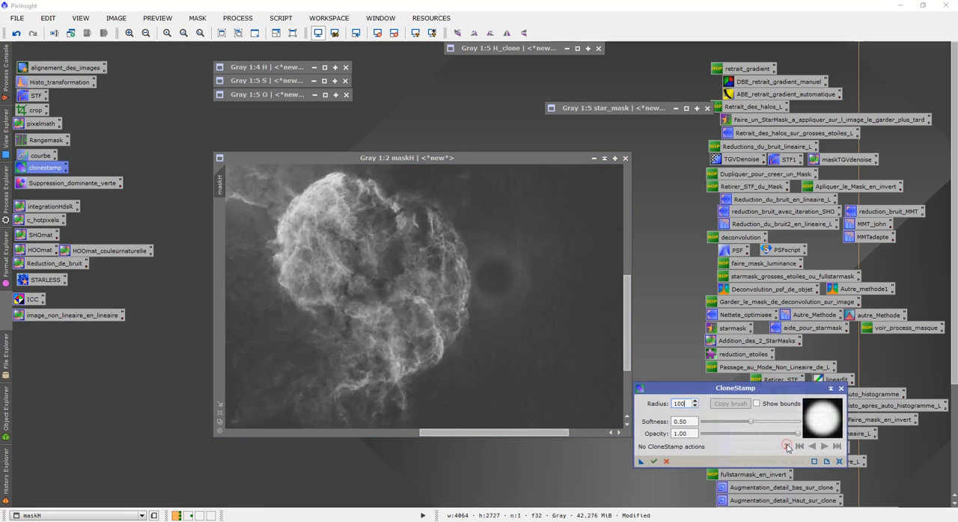
pyautogui.moveTo(798, 435); pyautogui.dragTo(764, 434)
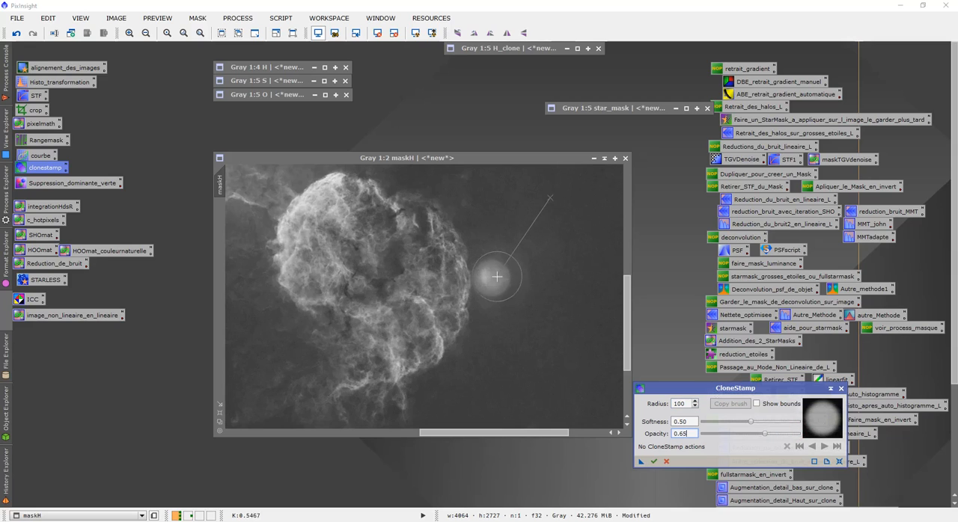
pyautogui.moveTo(493, 278); pyautogui.dragTo(493, 278)
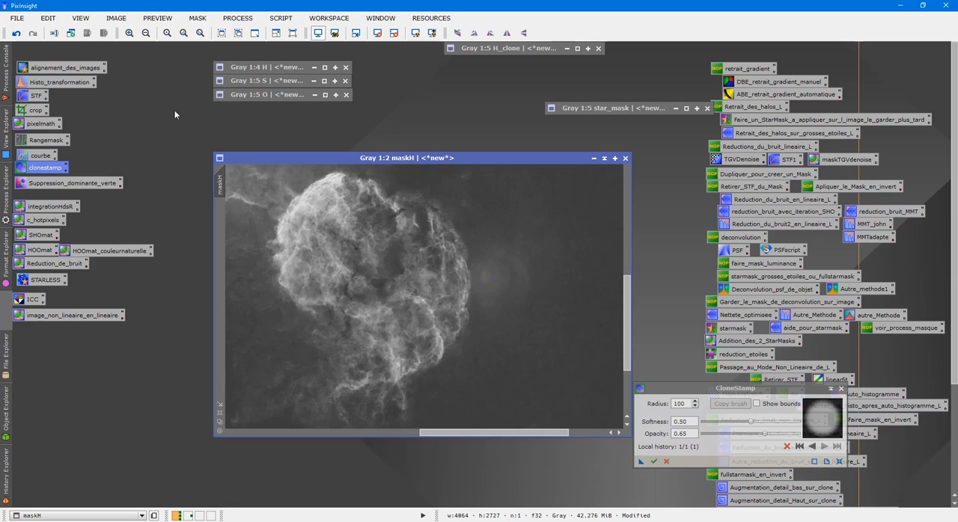
# - Discard that clone stroke and try covering the same star halo beside the remnant at opacity 0.71
pyautogui.click(787, 448)
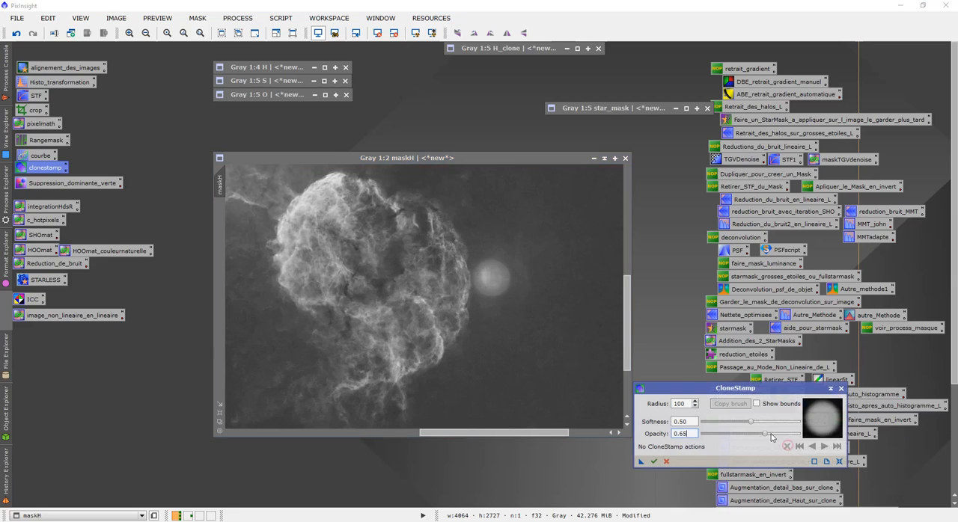
pyautogui.moveTo(768, 436); pyautogui.dragTo(771, 436)
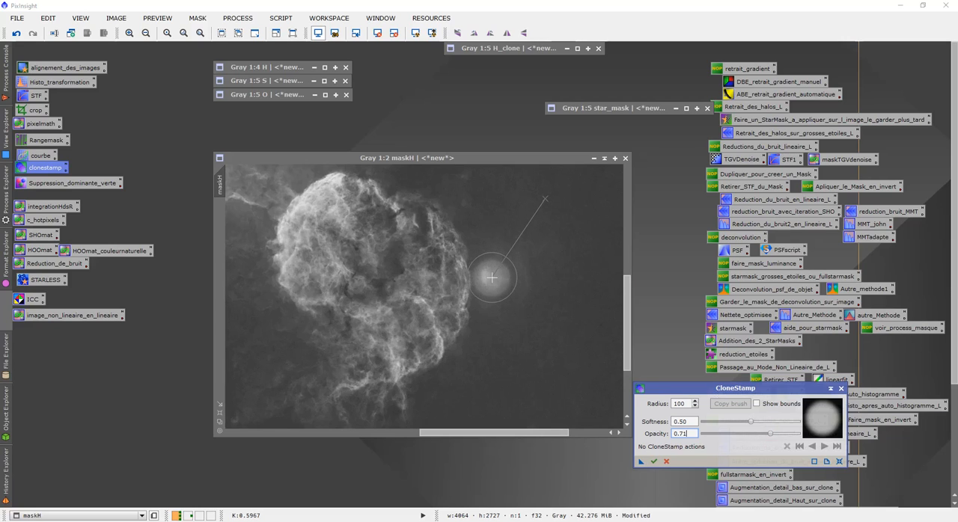
pyautogui.click(491, 278)
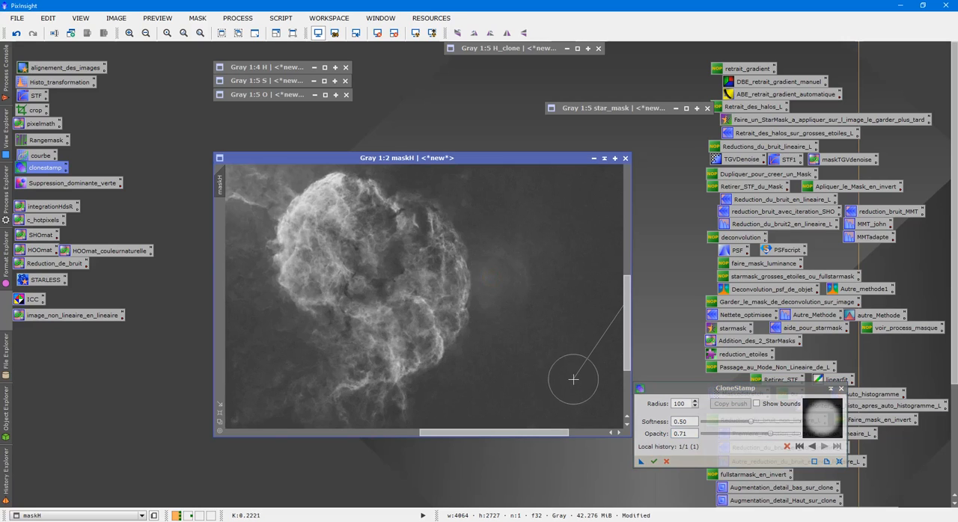
# - Clear the last clone stroke and clone dark background over the star halo beside the remnant in maskH at opacity 0.77
pyautogui.click(789, 448)
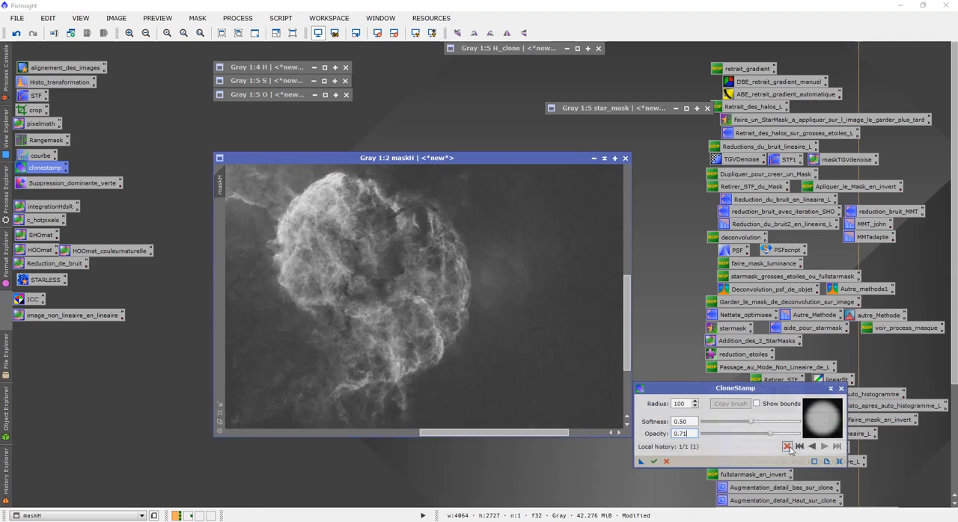
pyautogui.moveTo(771, 433); pyautogui.dragTo(776, 438)
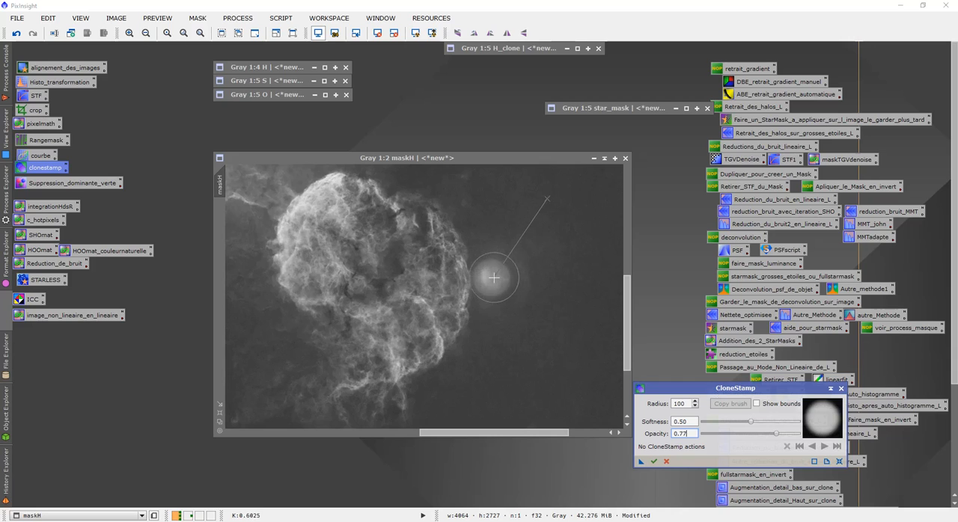
pyautogui.click(490, 279)
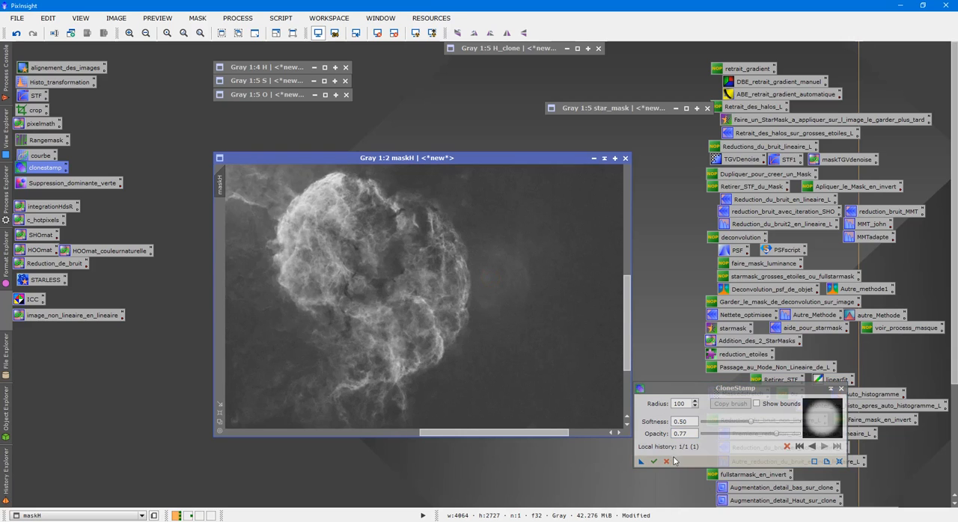
# - Clone nearby nebula over the second bright star residue, below the large nebula in maskH, commit the CloneStamp edits and close the tool
pyautogui.scroll(-3, 490, 385)
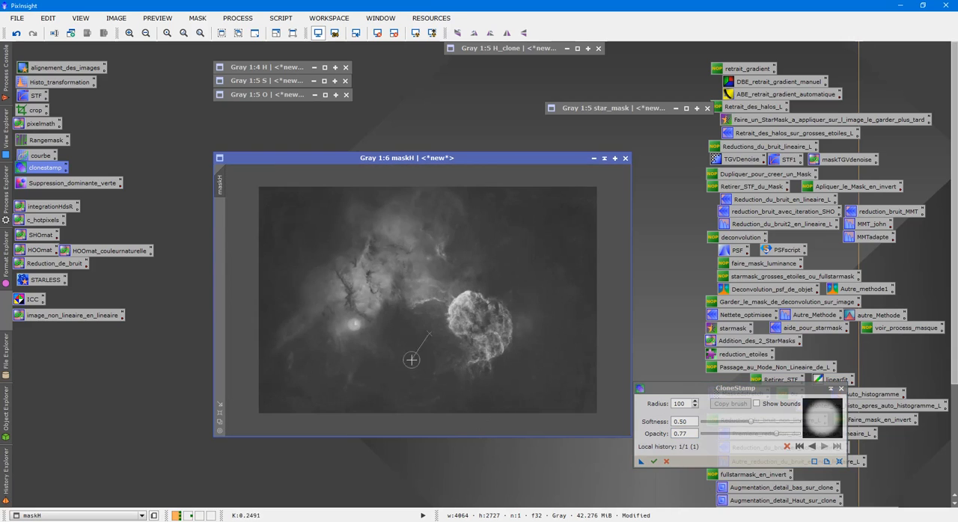
pyautogui.scroll(2, 391, 370)
pyautogui.moveTo(413, 434); pyautogui.dragTo(335, 436)
pyautogui.scroll(2, 364, 402)
pyautogui.moveTo(627, 300); pyautogui.dragTo(633, 327)
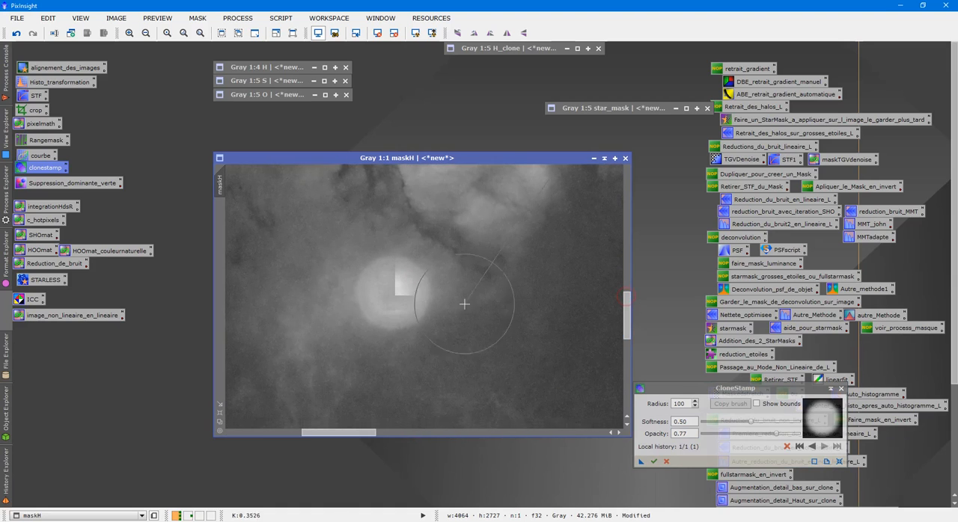
pyautogui.keyDown('ctrl'); pyautogui.click(300, 331); pyautogui.keyUp('ctrl')
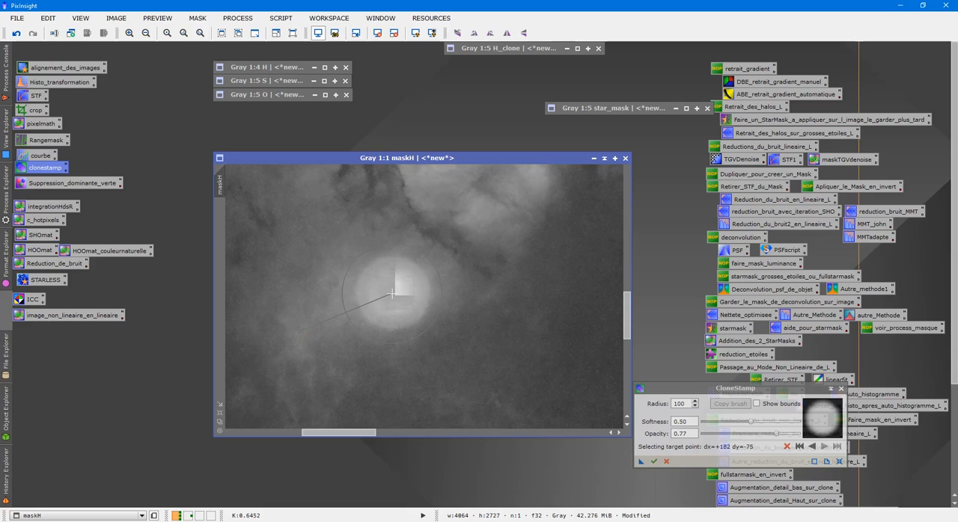
pyautogui.click(392, 293)
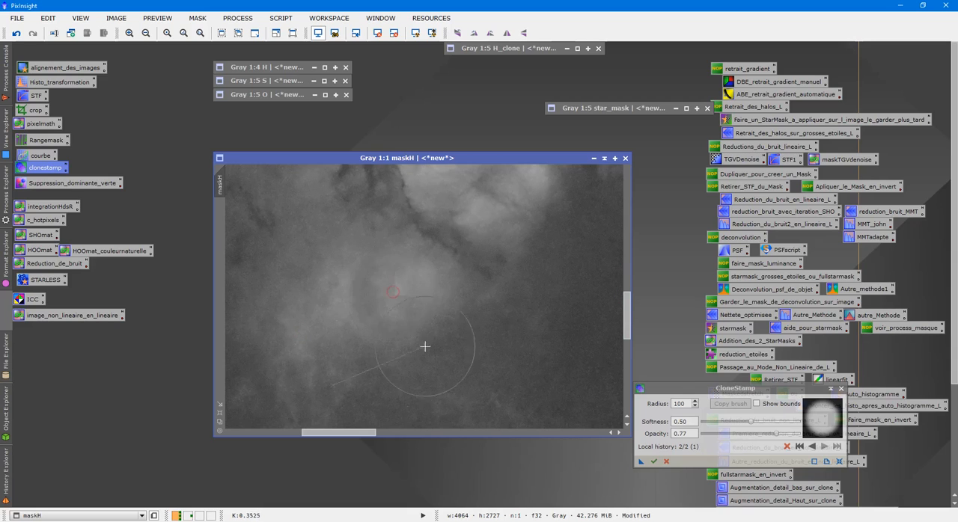
pyautogui.scroll(-1, 469, 402)
pyautogui.scroll(-4, 471, 403)
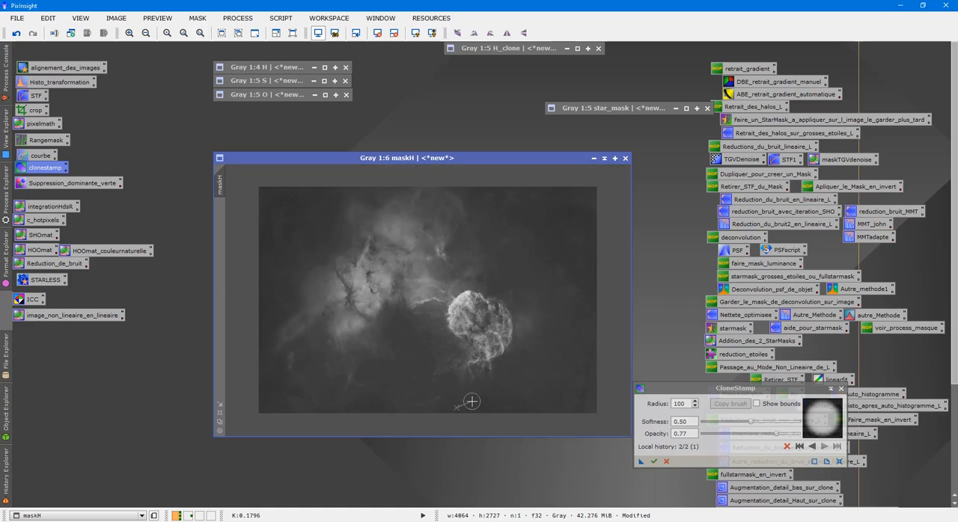
pyautogui.click(664, 462)
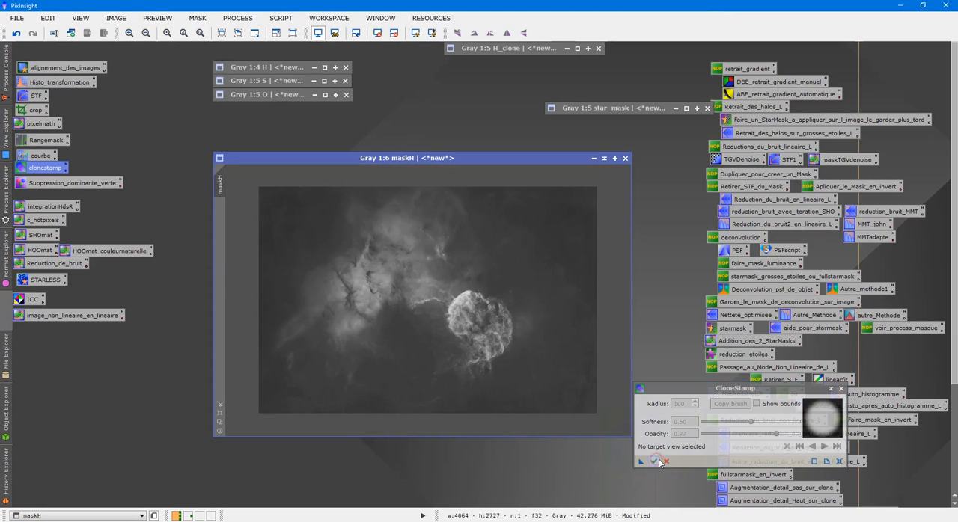
pyautogui.click(840, 389)
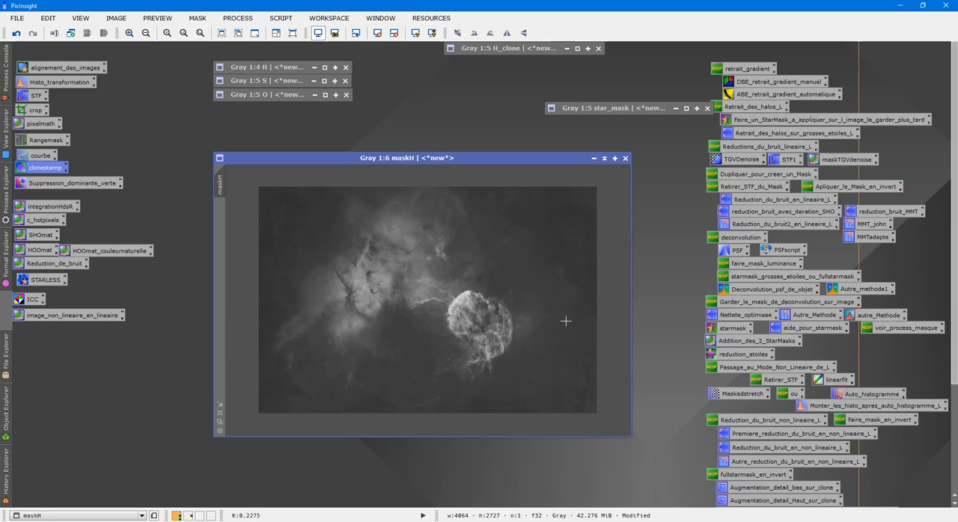
# - Increase the contrast of maskH with HistogramTransformation, previewing it live and applying shadows 0.18181818 and highlights 0.88383838
pyautogui.doubleClick(53, 87)
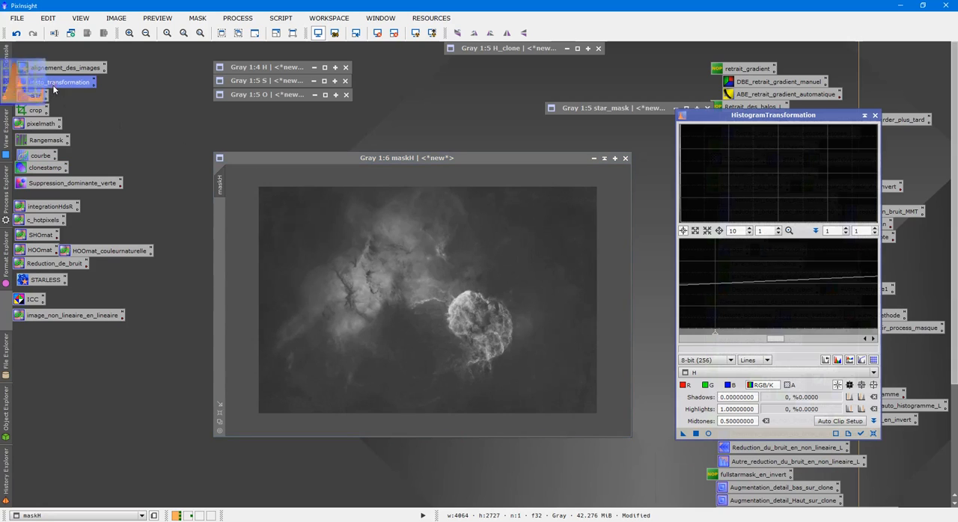
pyautogui.click(709, 434)
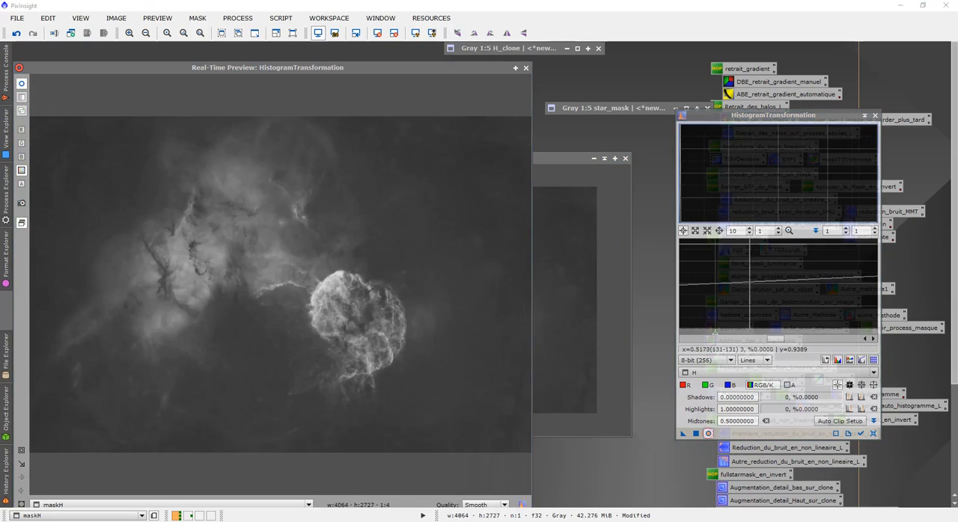
pyautogui.scroll(-9, 751, 255)
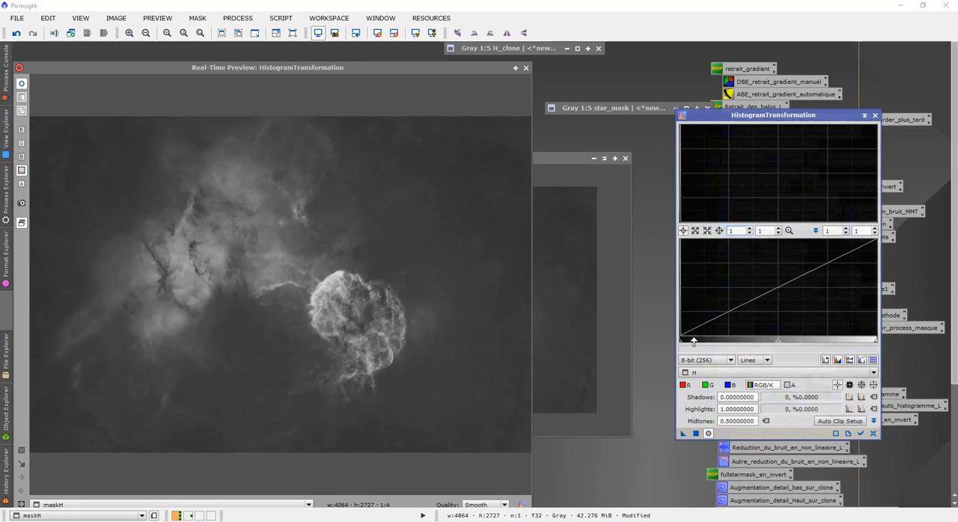
pyautogui.moveTo(681, 344); pyautogui.dragTo(703, 352)
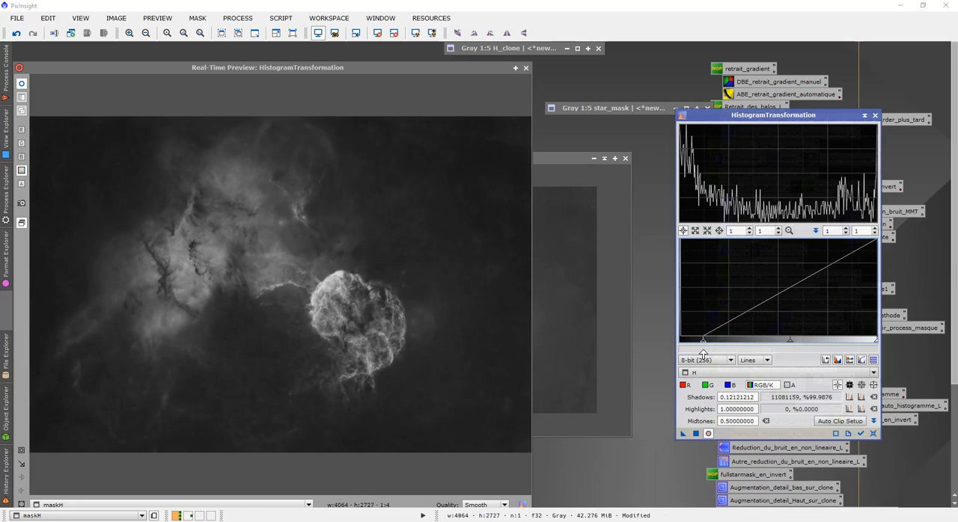
pyautogui.click(708, 374)
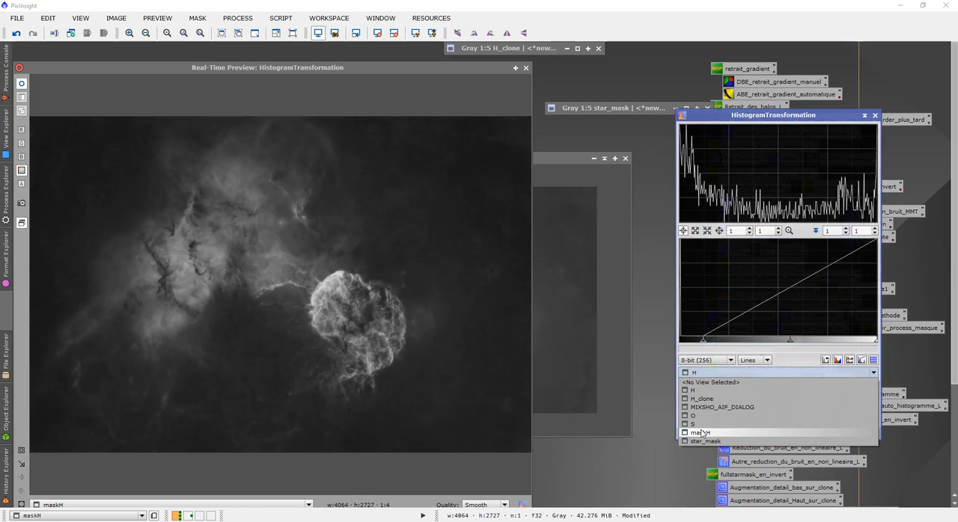
pyautogui.click(704, 431)
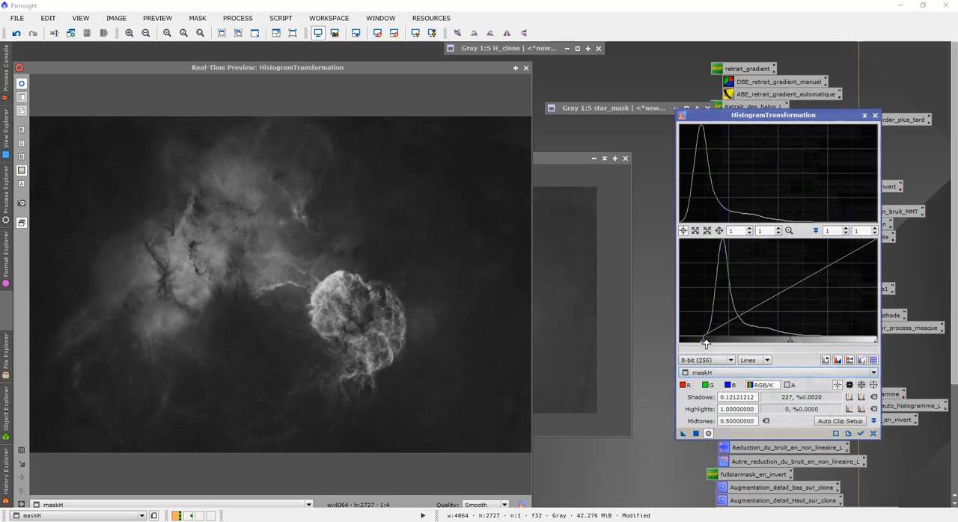
pyautogui.moveTo(704, 344); pyautogui.dragTo(715, 351)
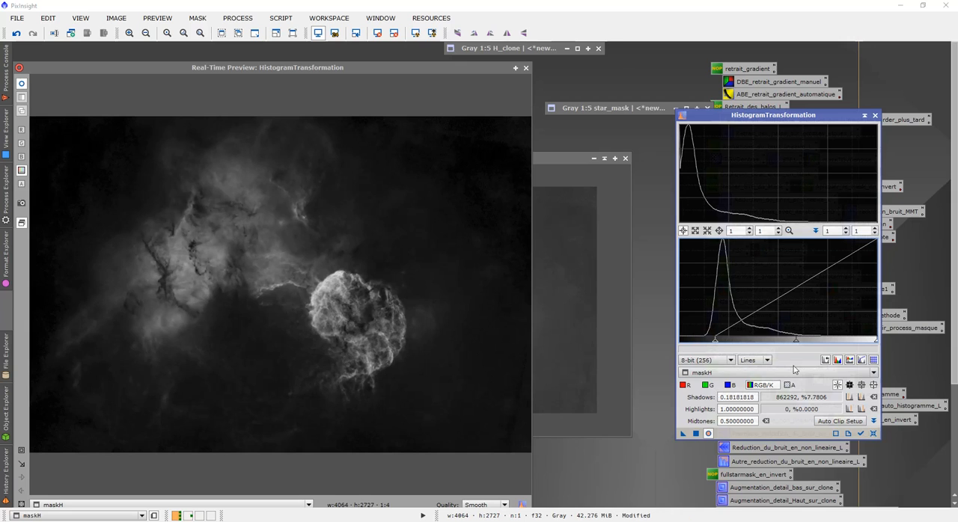
pyautogui.moveTo(875, 344); pyautogui.dragTo(854, 344)
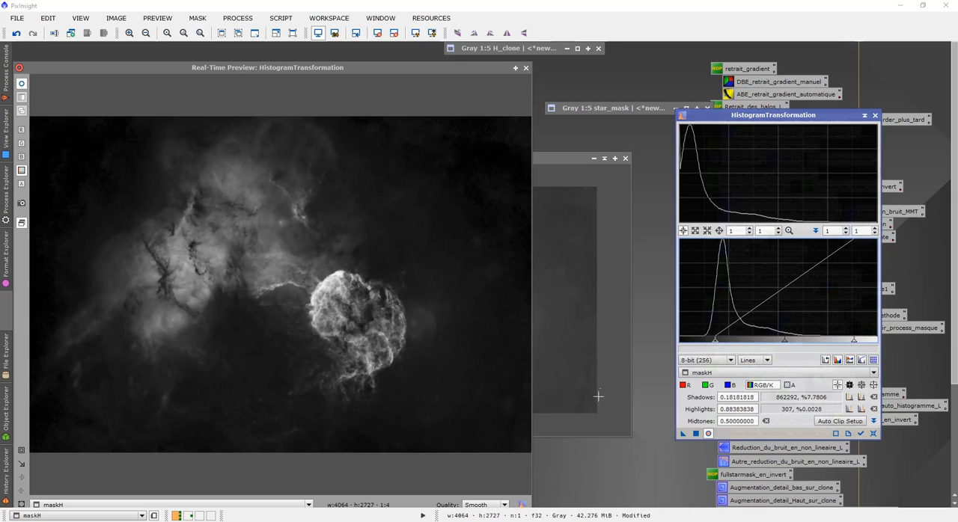
pyautogui.click(696, 434)
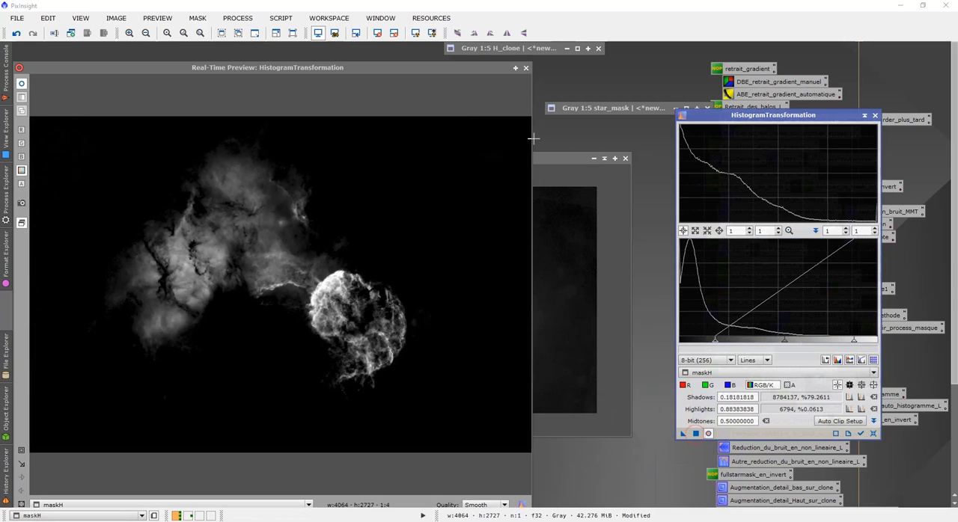
pyautogui.click(526, 69)
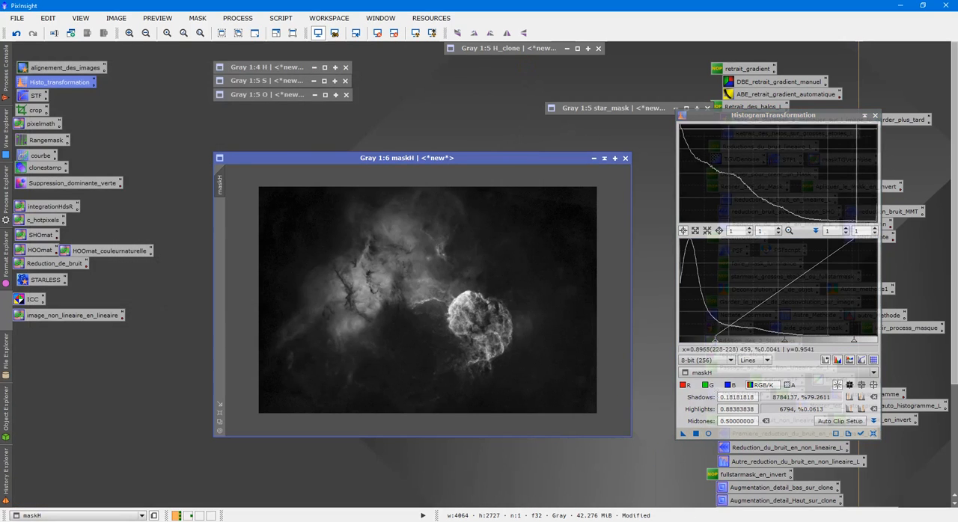
pyautogui.click(875, 116)
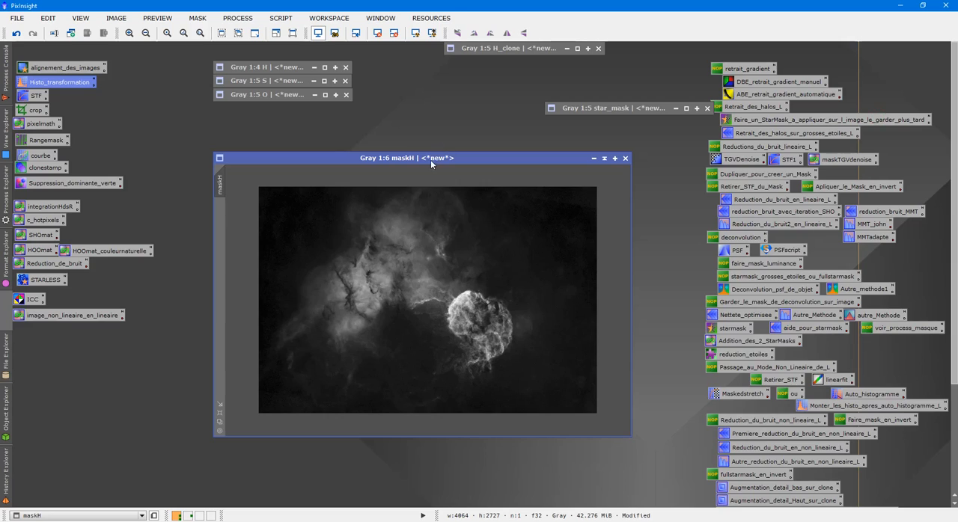
# - Place H_clone and maskH side by side, apply maskH as the mask of H_clone, and hide the mask overlay
pyautogui.moveTo(430, 160); pyautogui.dragTo(658, 161)
pyautogui.doubleClick(518, 48)
pyautogui.moveTo(537, 176); pyautogui.dragTo(308, 160)
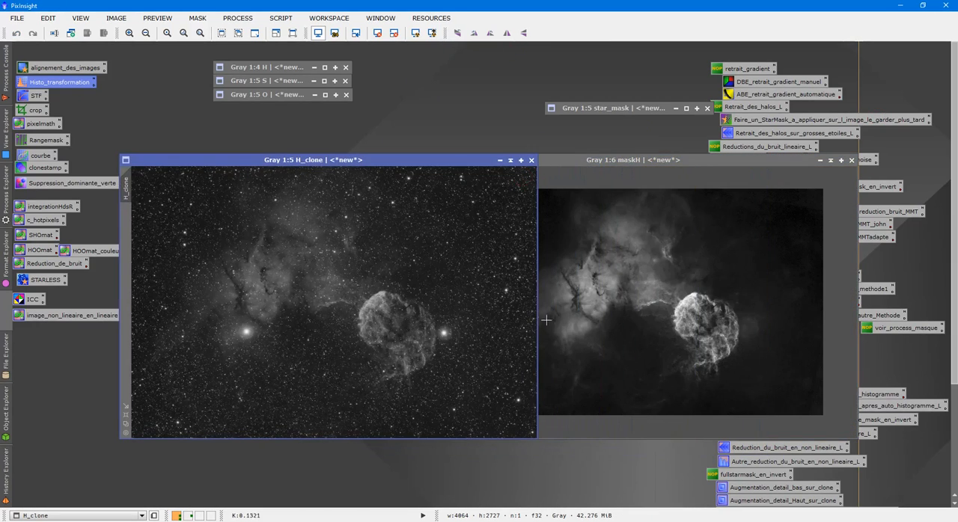
pyautogui.click(573, 308)
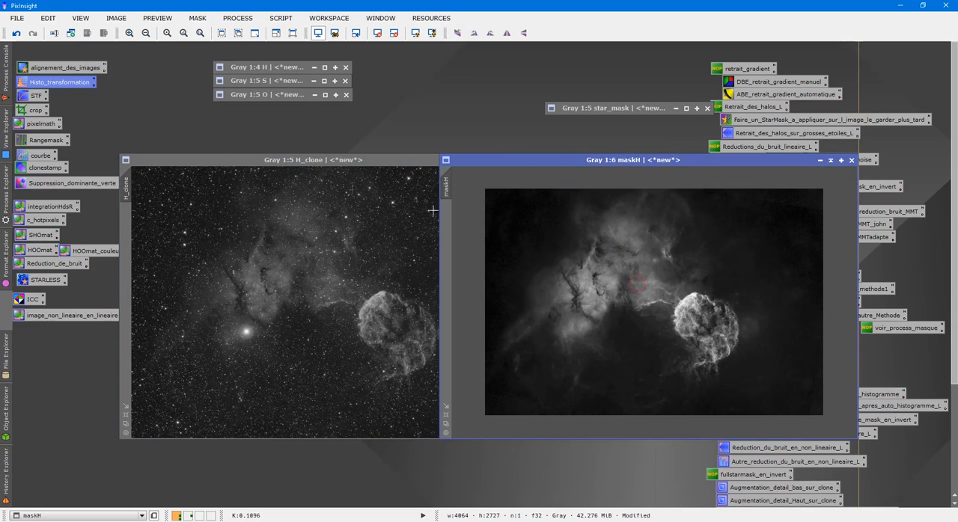
pyautogui.moveTo(449, 191); pyautogui.dragTo(127, 225)
pyautogui.click(285, 290)
pyautogui.hotkey('ctrl', 'k')
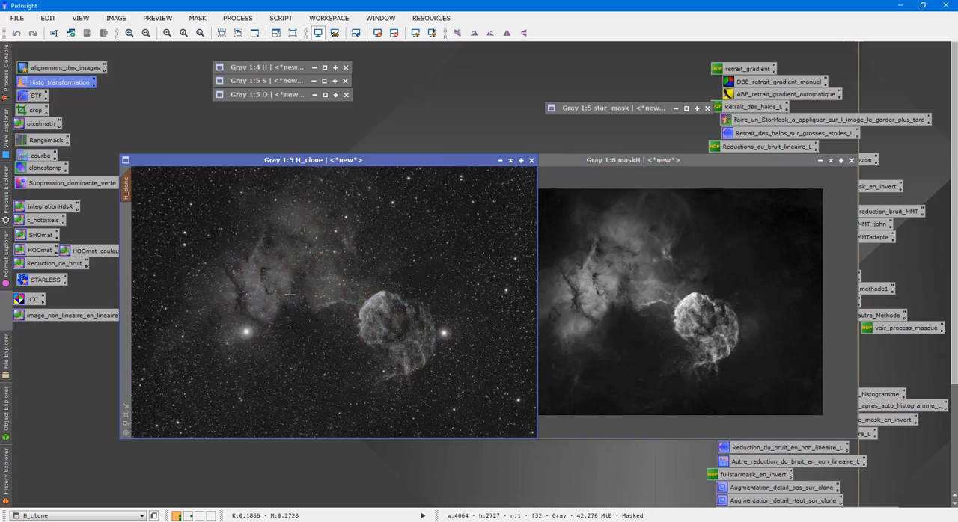
# - Stretch the masked H_clone with HistogramTransformation, previewing it live and applying a midtones value of 0.18434343
pyautogui.doubleClick(55, 83)
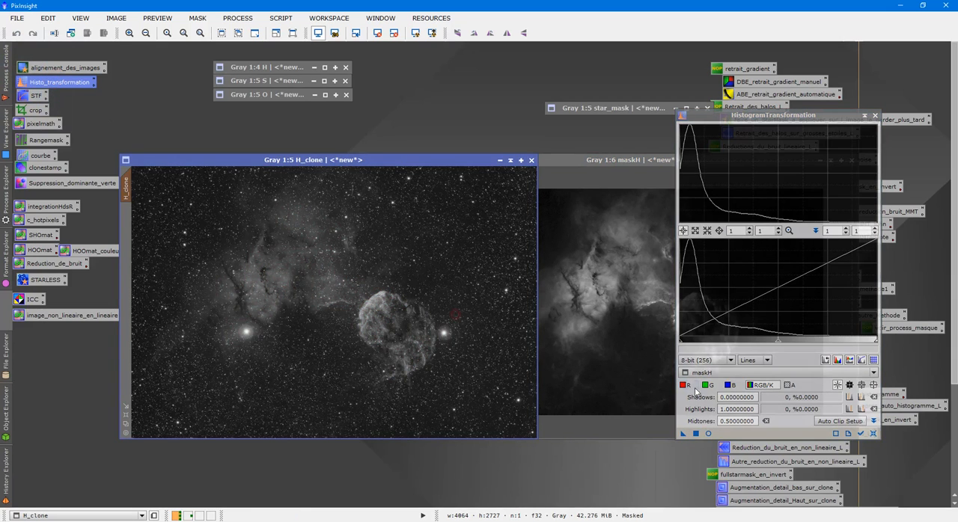
pyautogui.click(707, 434)
pyautogui.click(724, 373)
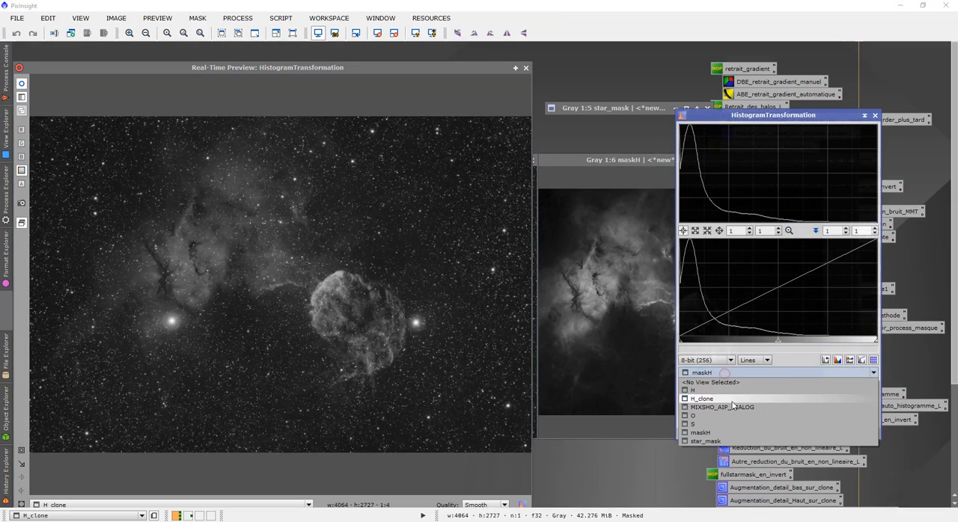
pyautogui.click(733, 401)
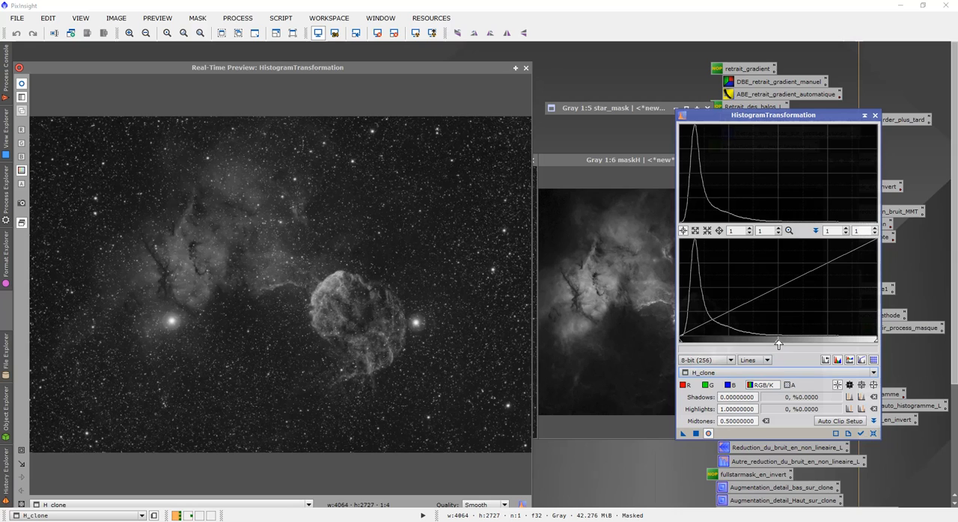
pyautogui.moveTo(778, 345); pyautogui.dragTo(715, 338)
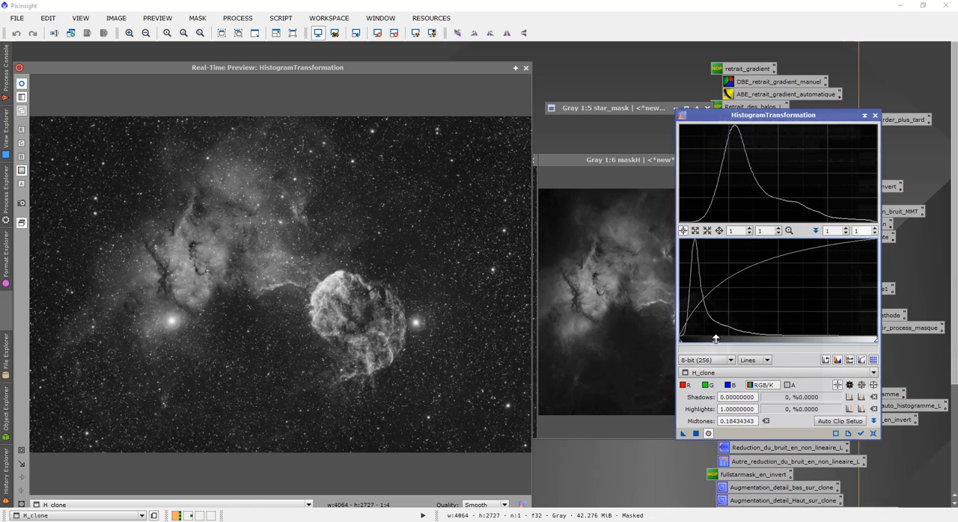
pyautogui.click(526, 67)
pyautogui.click(682, 434)
pyautogui.scroll(3, 456, 365)
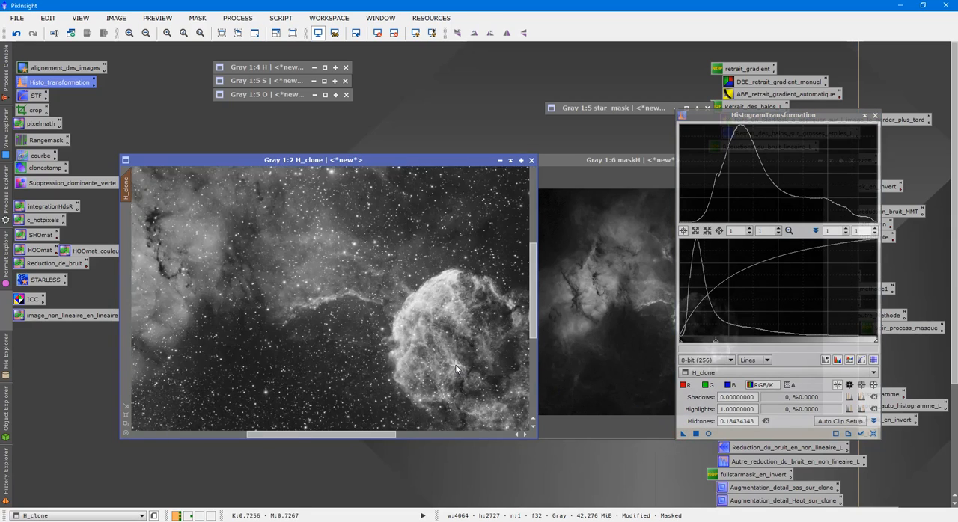
# - Close HistogramTransformation and remove the mask from H_clone
pyautogui.scroll(2, 455, 364)
pyautogui.scroll(-5, 455, 365)
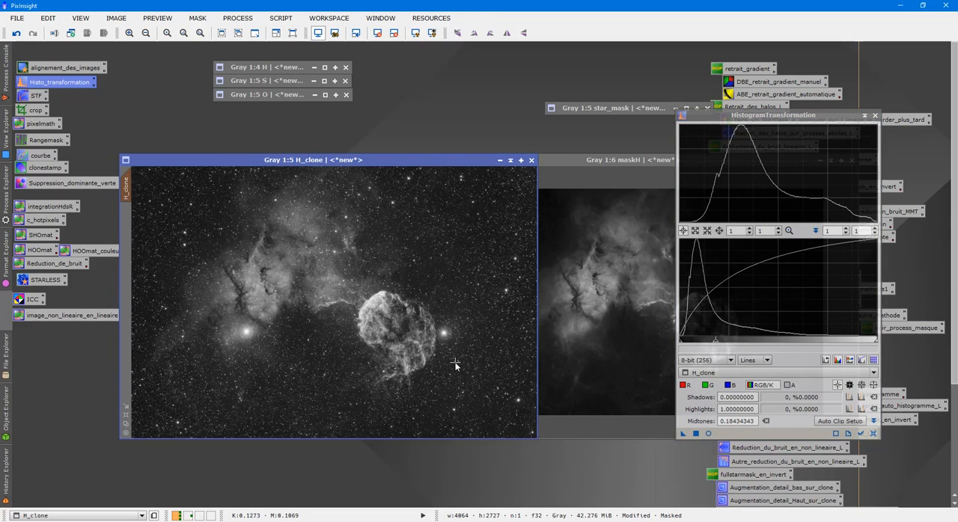
pyautogui.click(875, 116)
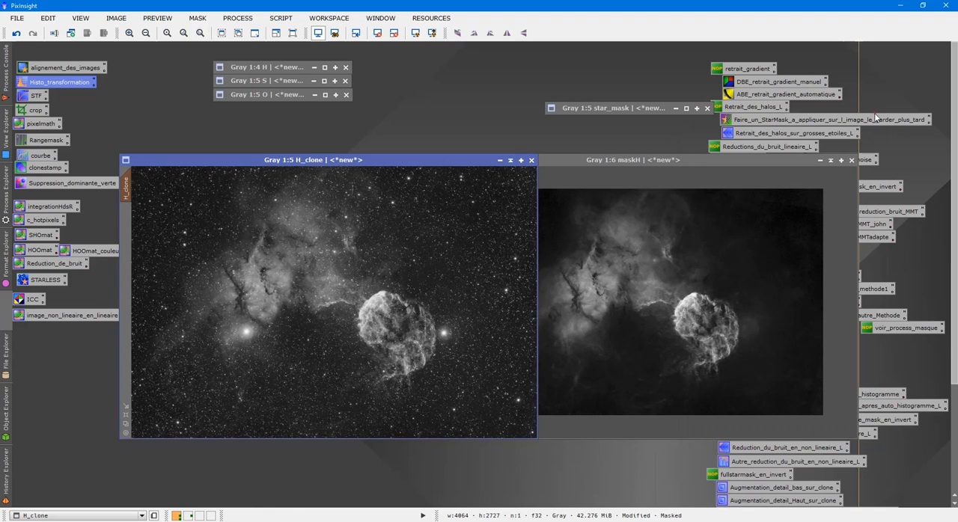
pyautogui.rightClick(341, 242)
pyautogui.moveTo(516, 352)
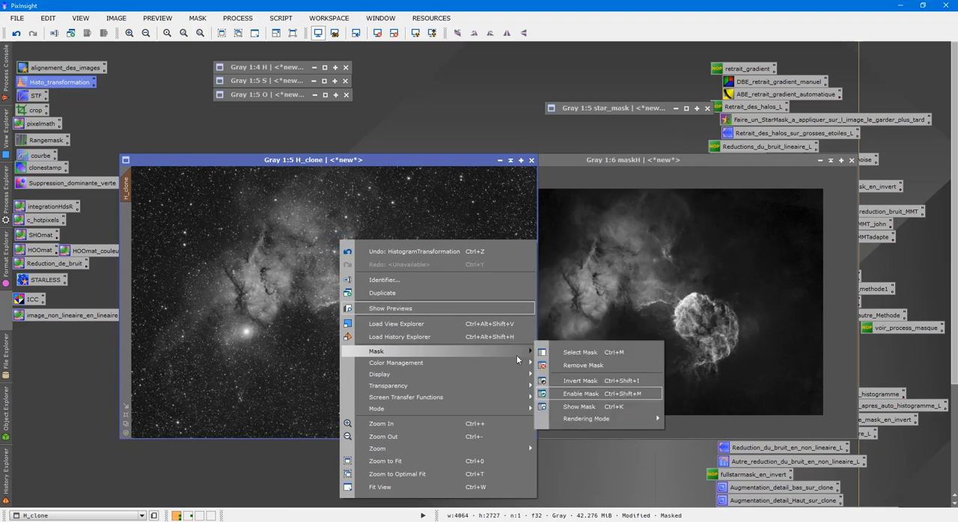
pyautogui.click(580, 365)
# - Create a new image with the PixelMath expression maskH-star_mask, subtracting the stars from maskH, and close PixelMath
pyautogui.click(616, 159)
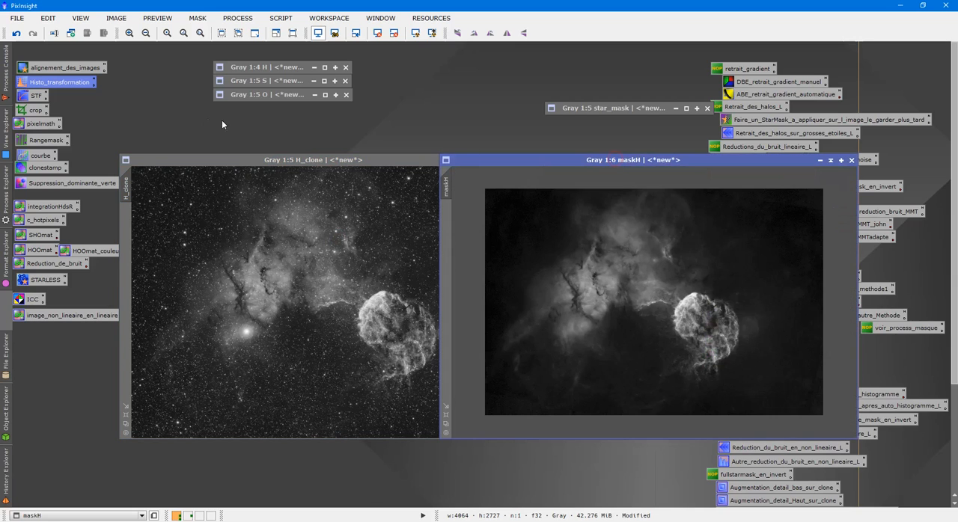
pyautogui.doubleClick(33, 125)
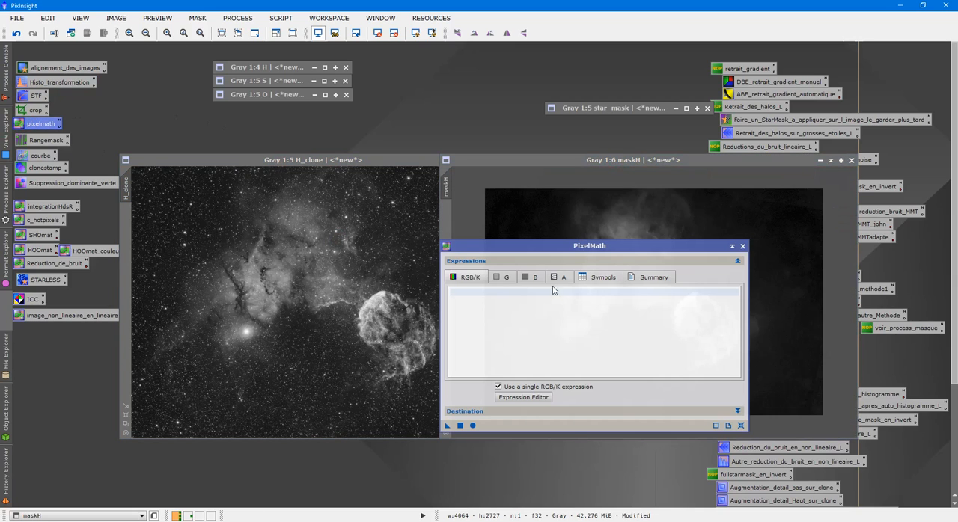
pyautogui.click(536, 397)
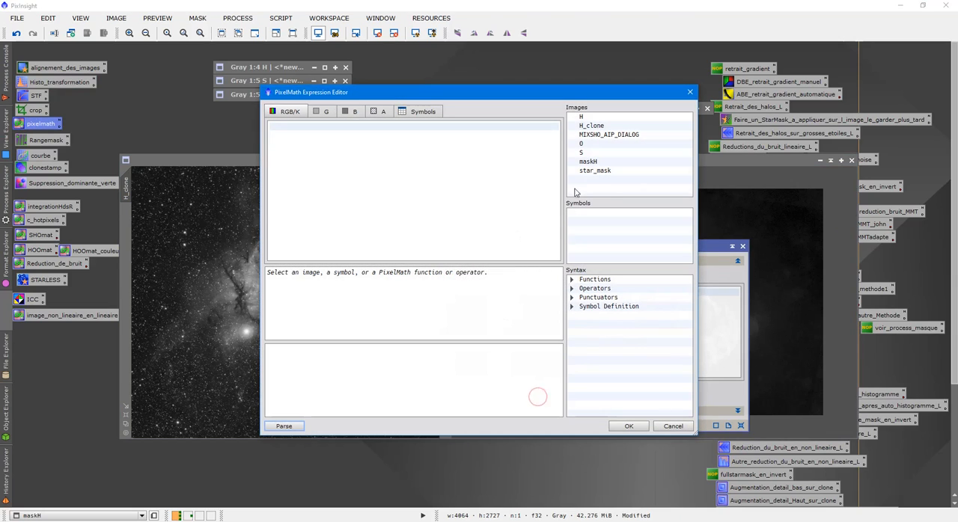
pyautogui.doubleClick(591, 162)
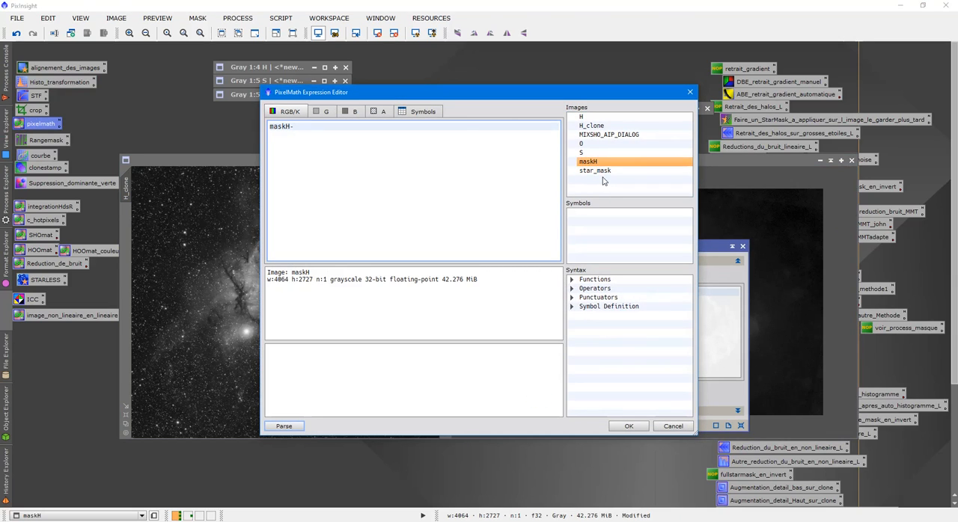
pyautogui.write('-')
pyautogui.doubleClick(594, 171)
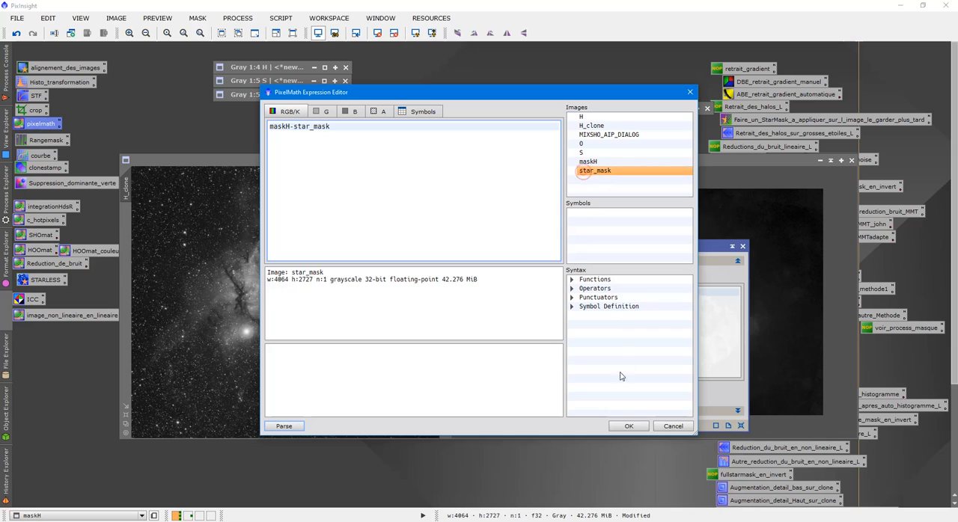
pyautogui.click(621, 426)
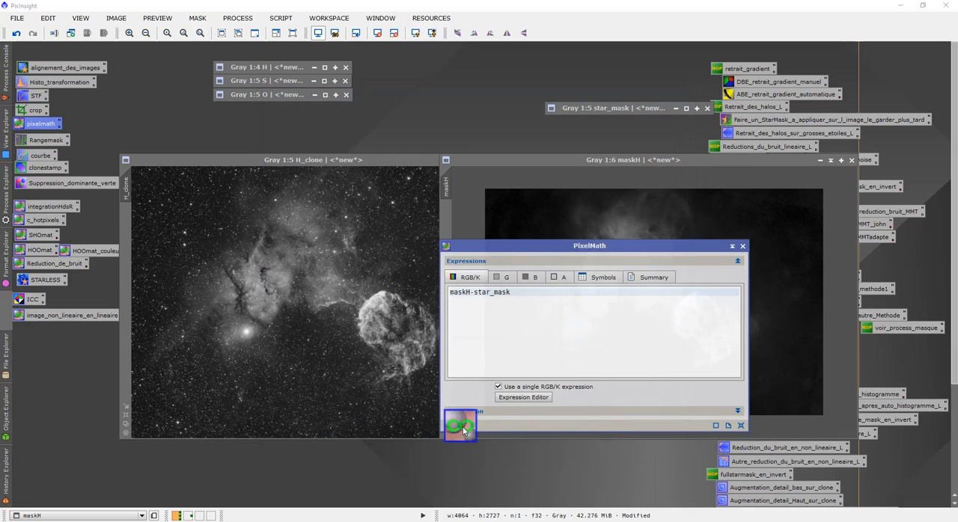
pyautogui.click(462, 426)
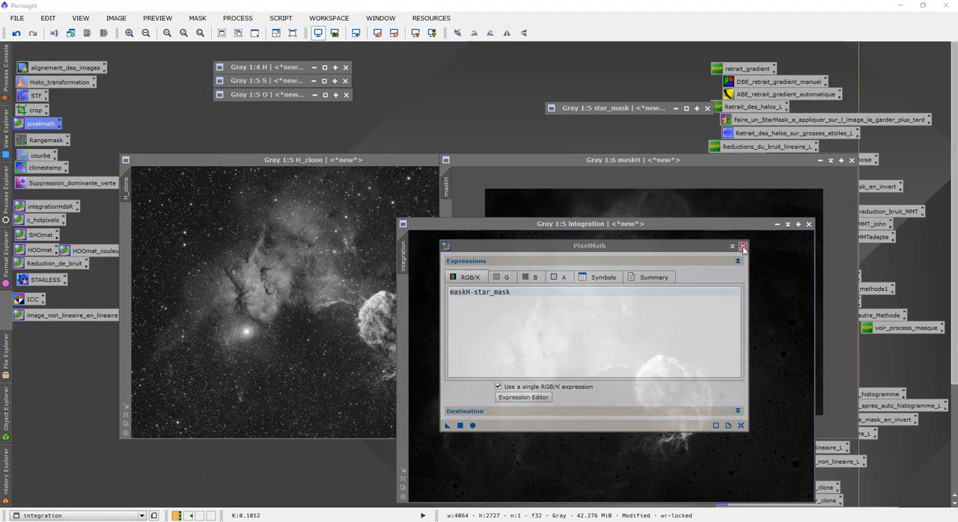
pyautogui.click(743, 246)
# - Examine up close the star areas in the PixelMath result and the stars in star_mask
pyautogui.hotkey('ctrl', 'a')
pyautogui.scroll(5, 697, 326)
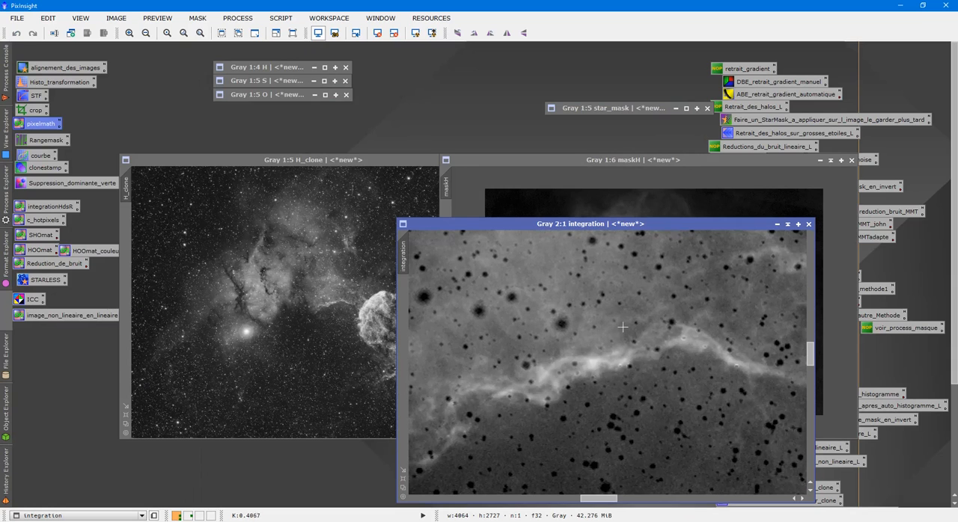
pyautogui.click(633, 110)
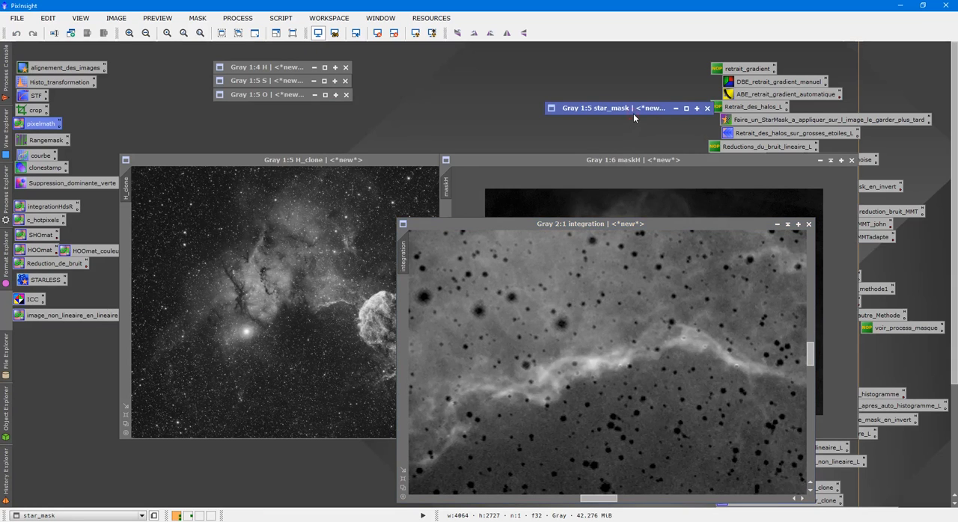
pyautogui.doubleClick(633, 111)
pyautogui.scroll(3, 667, 279)
pyautogui.scroll(-3, 667, 279)
pyautogui.click(771, 209)
# - Apply the PixelMath result as the mask of H_clone, check its overlay and hide the overlay
pyautogui.moveTo(405, 253); pyautogui.dragTo(127, 231)
pyautogui.click(273, 254)
pyautogui.hotkey('ctrl', 'k')
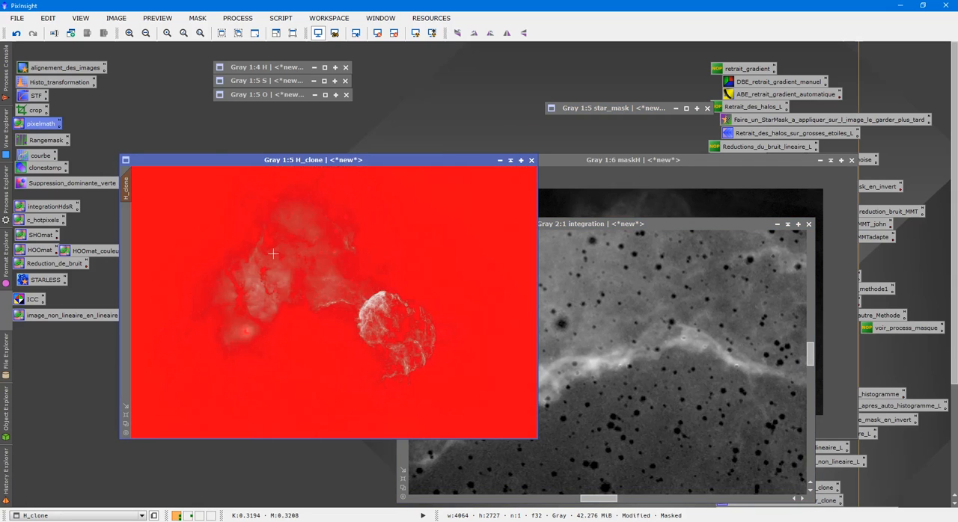
pyautogui.hotkey('ctrl', 'k')
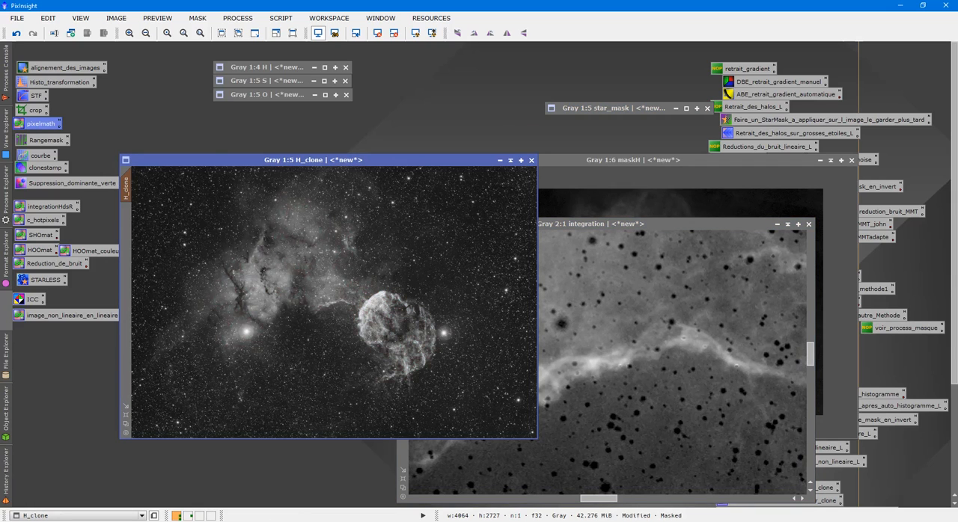
# - Preview a HistogramTransformation stretch of the masked H_clone with midtones 0.34595960 without applying it, and close the tool
pyautogui.doubleClick(51, 85)
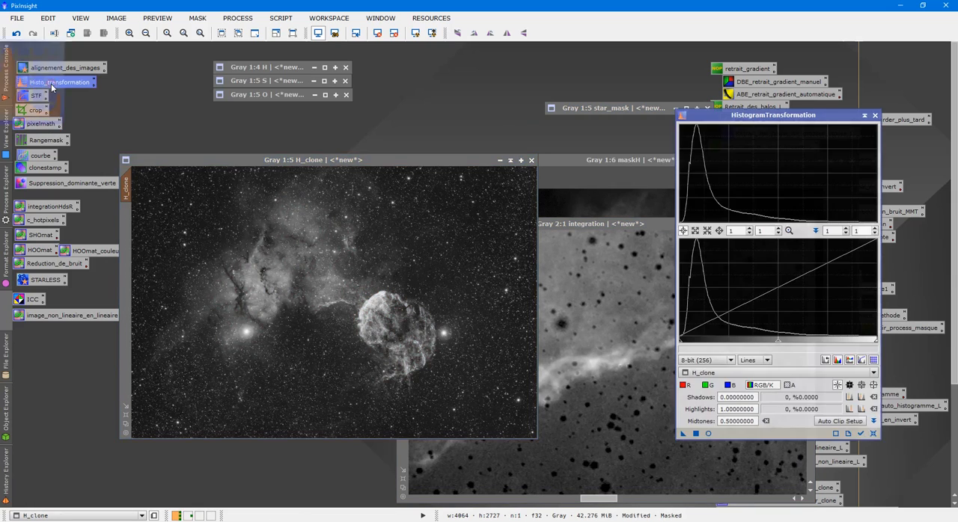
pyautogui.click(736, 373)
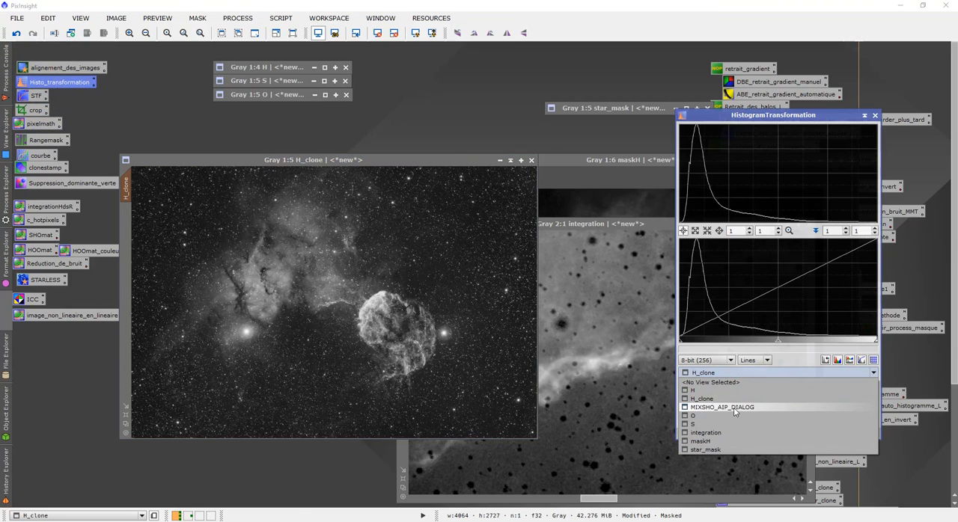
pyautogui.click(732, 399)
pyautogui.moveTo(776, 345); pyautogui.dragTo(747, 341)
pyautogui.click(708, 434)
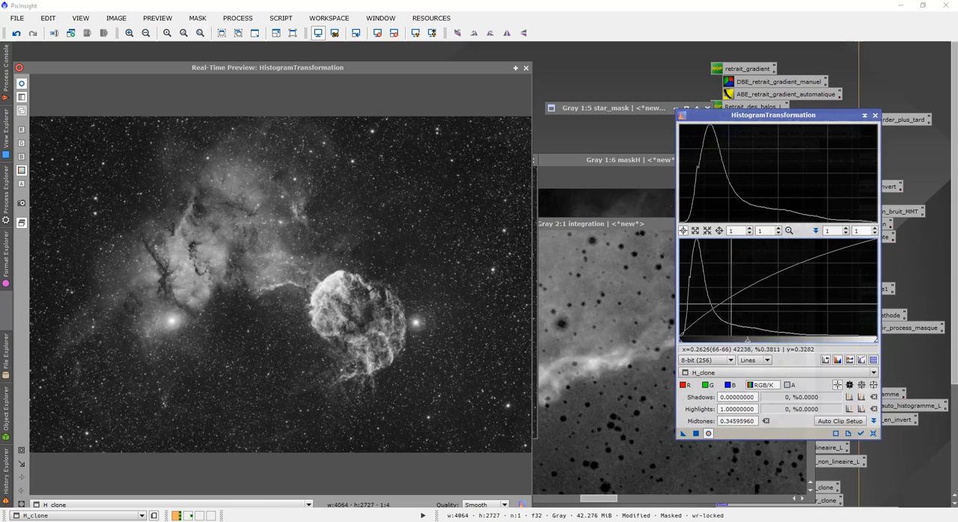
pyautogui.click(525, 68)
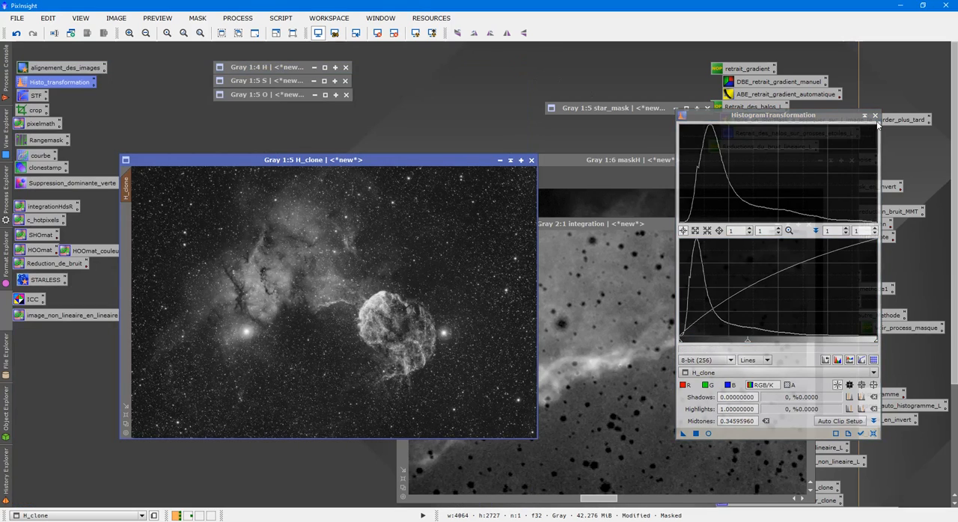
pyautogui.click(875, 116)
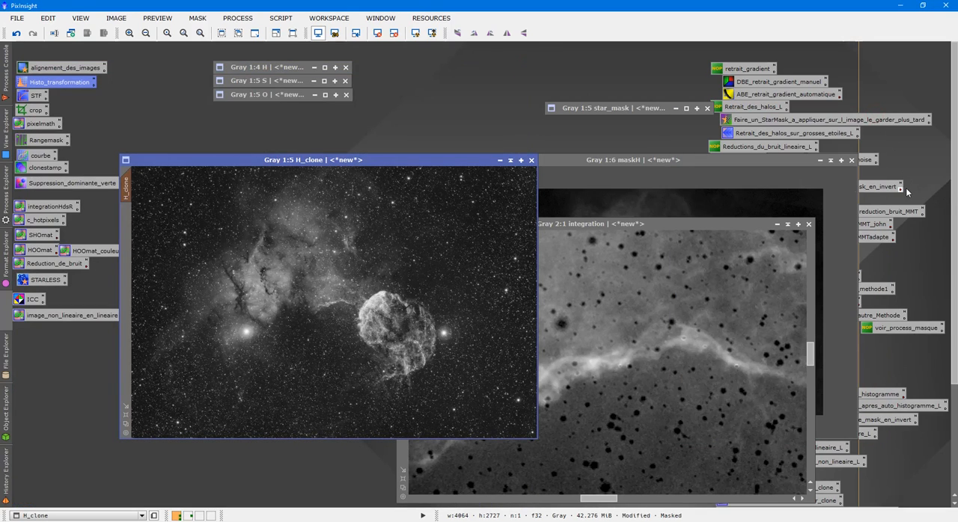
# - Inspect H_clone, and close the H_clone, integration, maskH and star_mask images without saving
pyautogui.scroll(3, 347, 260)
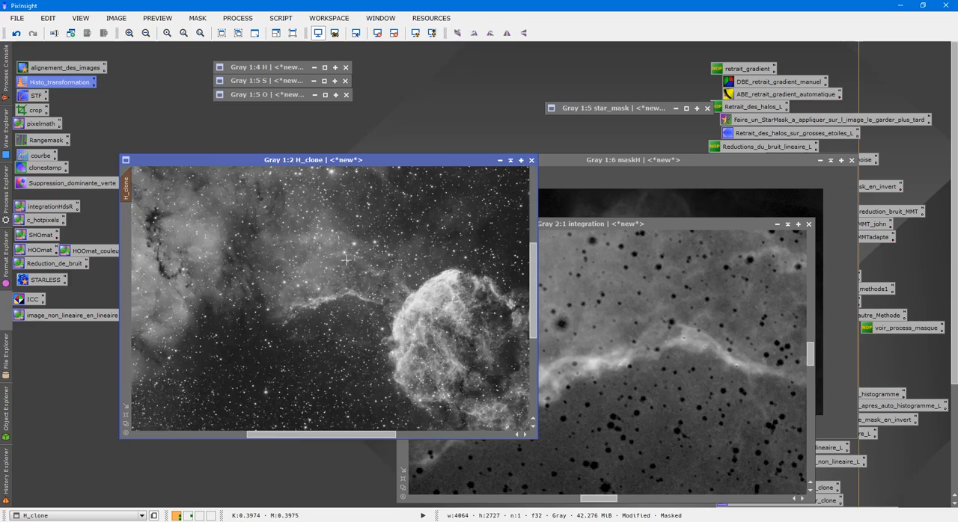
pyautogui.scroll(-2, 342, 261)
pyautogui.scroll(1, 345, 262)
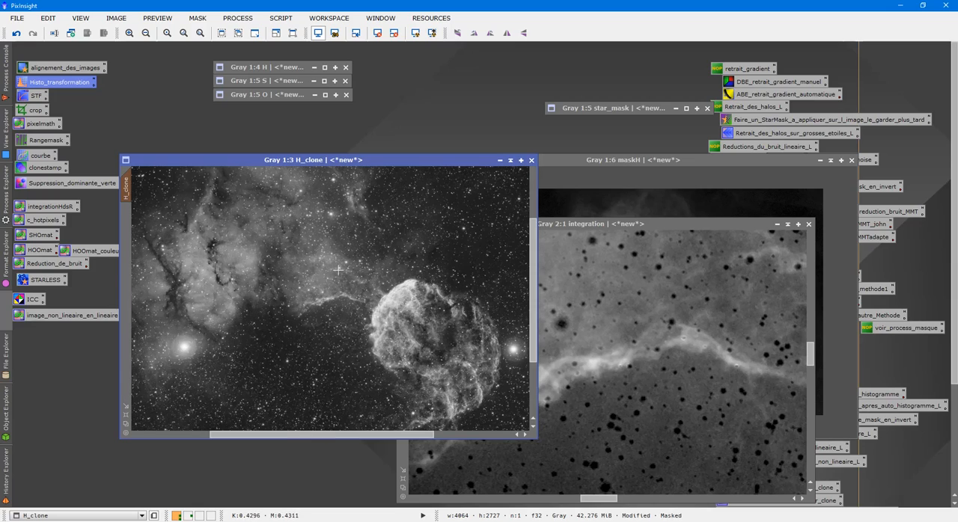
pyautogui.scroll(-3, 338, 270)
pyautogui.scroll(1, 448, 214)
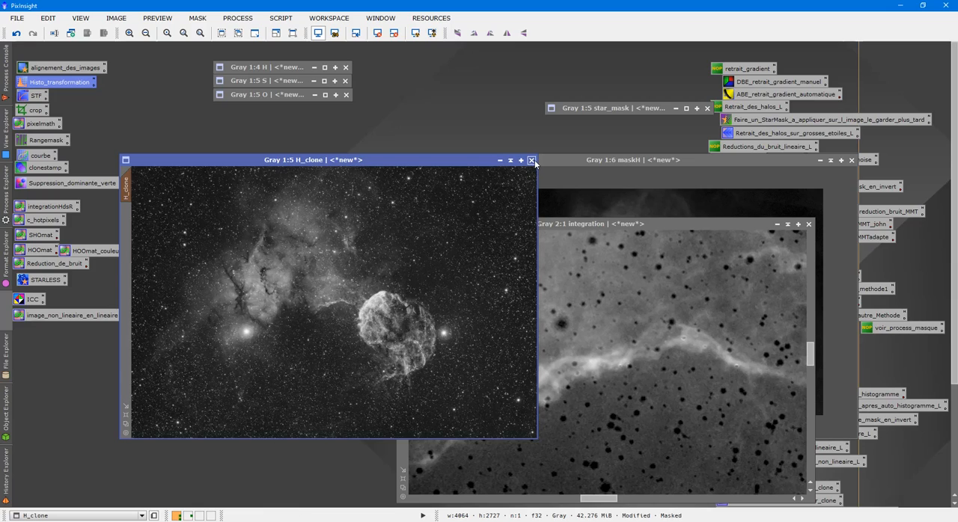
pyautogui.click(532, 160)
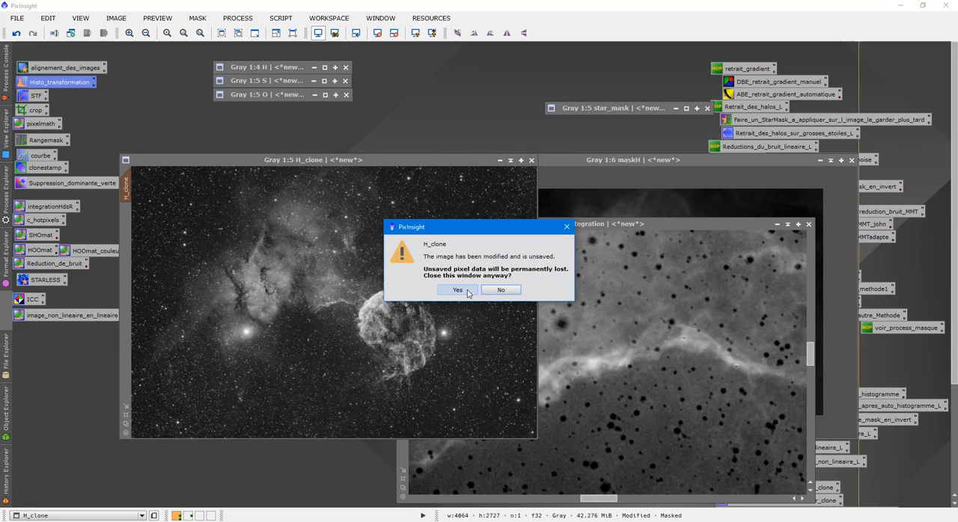
pyautogui.click(468, 292)
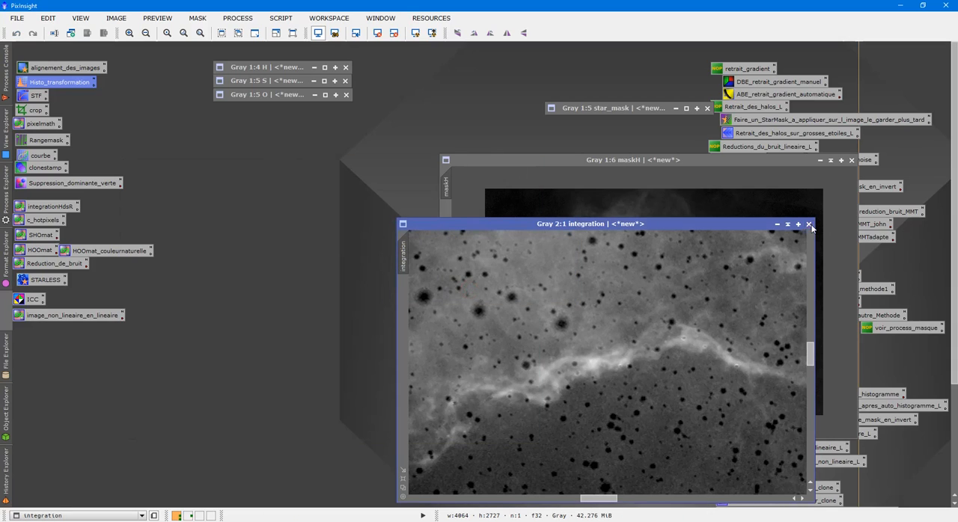
pyautogui.click(809, 225)
pyautogui.click(851, 160)
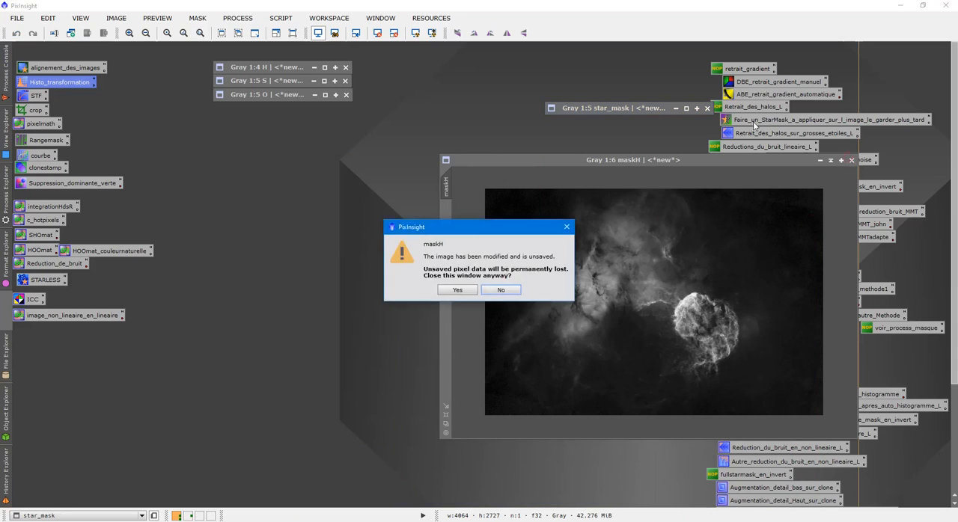
pyautogui.click(455, 290)
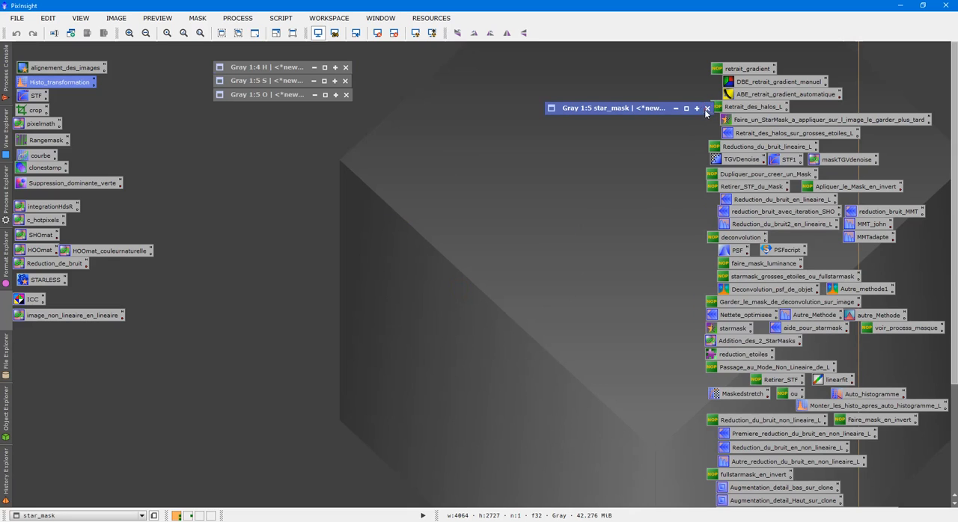
pyautogui.click(707, 109)
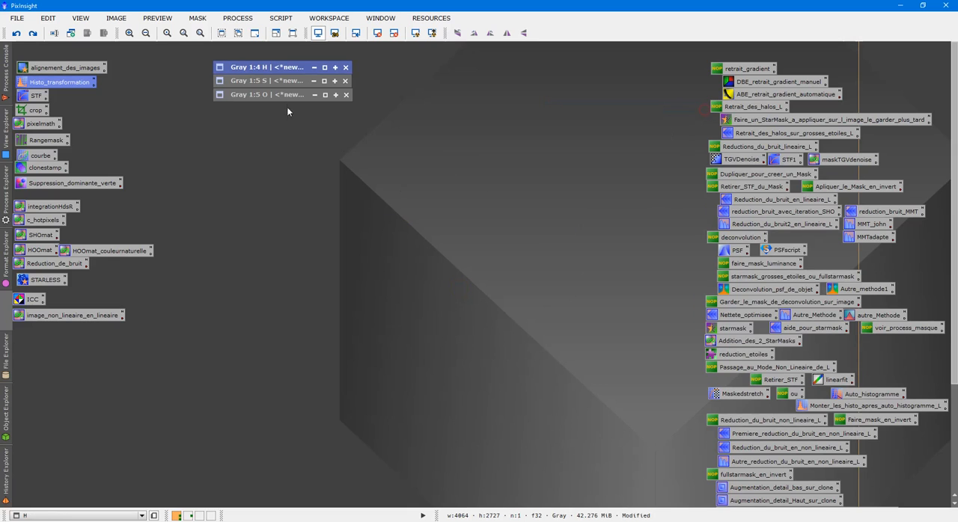
# - Restore the H image window, auto-stretch its display and make H non-linear with the DeLinear script
pyautogui.doubleClick(349, 196)
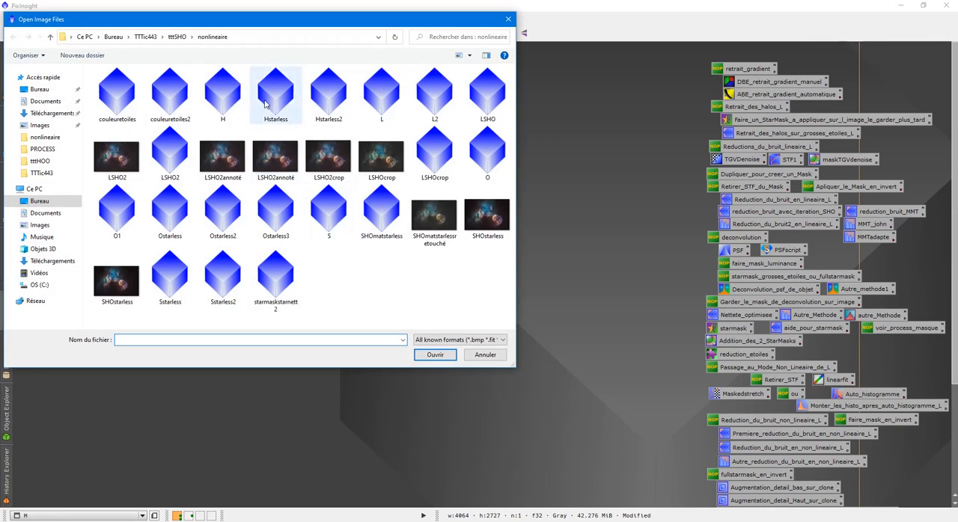
pyautogui.click(508, 20)
pyautogui.doubleClick(285, 68)
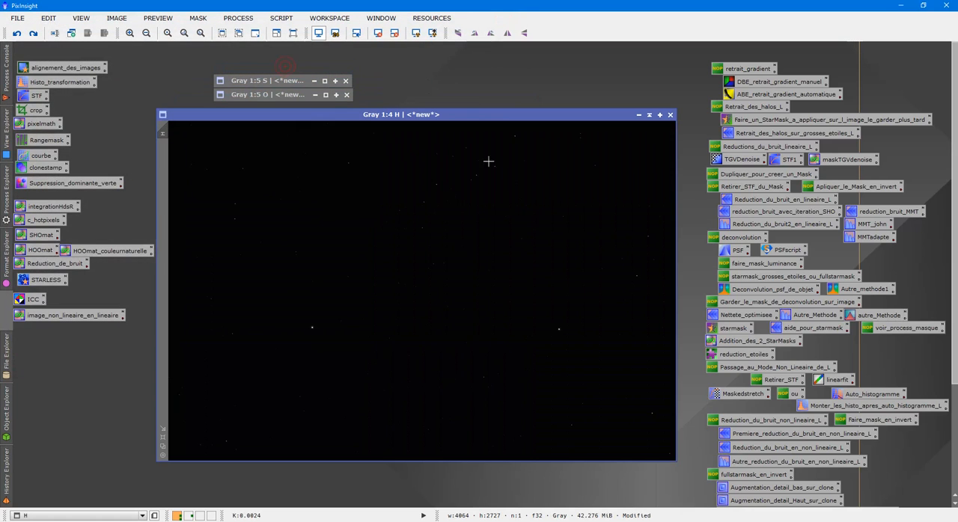
pyautogui.click(417, 33)
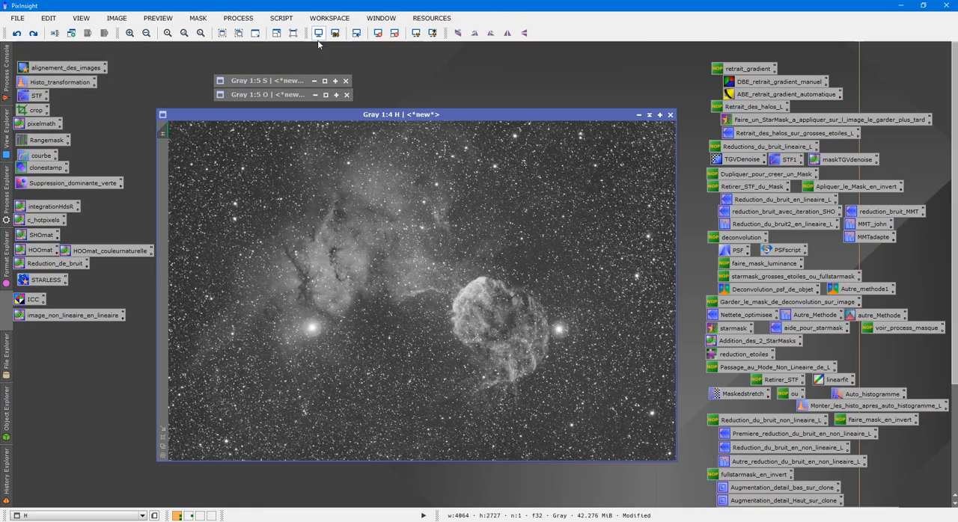
pyautogui.click(290, 23)
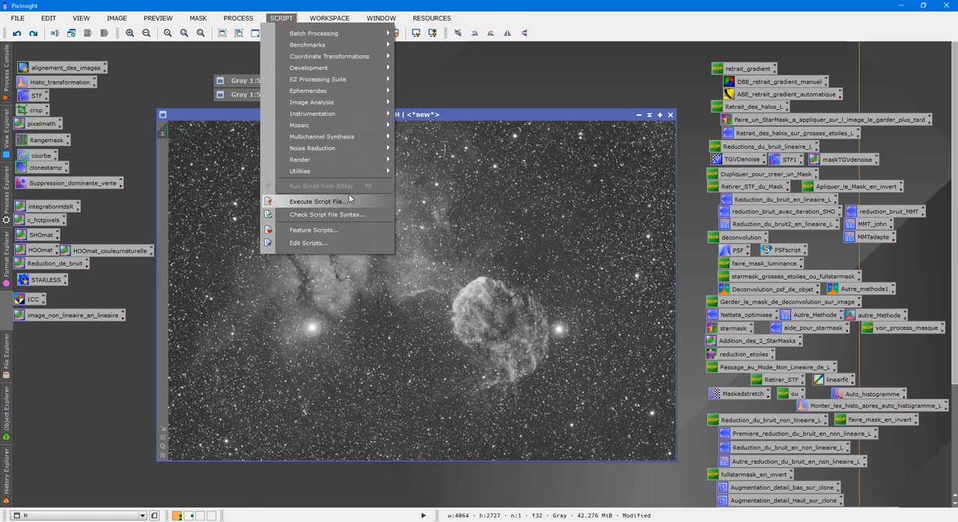
pyautogui.click(318, 201)
pyautogui.doubleClick(621, 367)
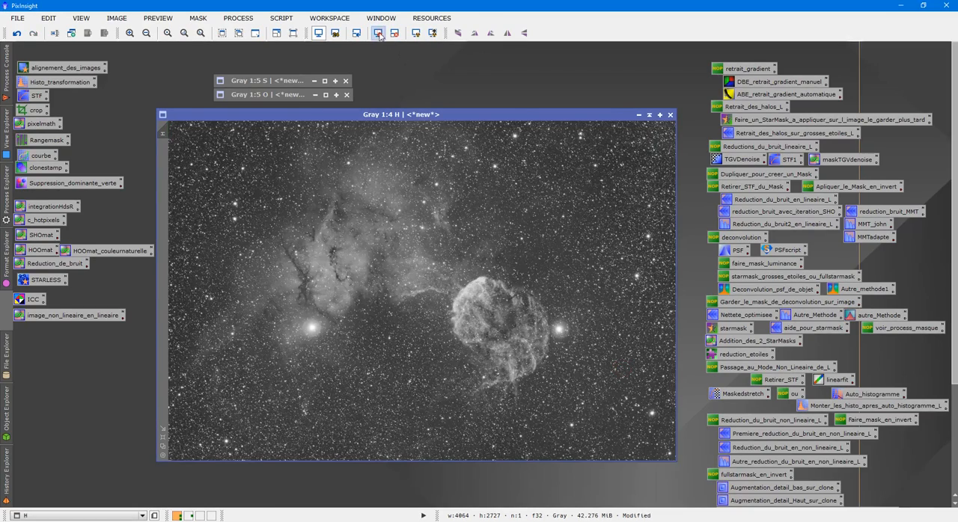
# - Open the GAME mask script for H and add an ellipsoid on the bright star beside the round nebula, at about x 3135, y 1671
pyautogui.moveTo(425, 116); pyautogui.dragTo(387, 82)
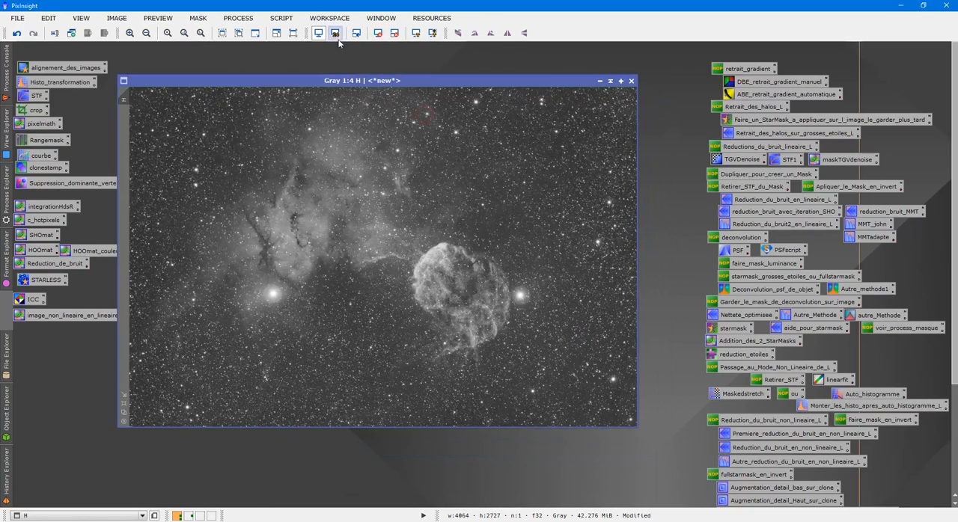
pyautogui.click(281, 18)
pyautogui.moveTo(351, 173)
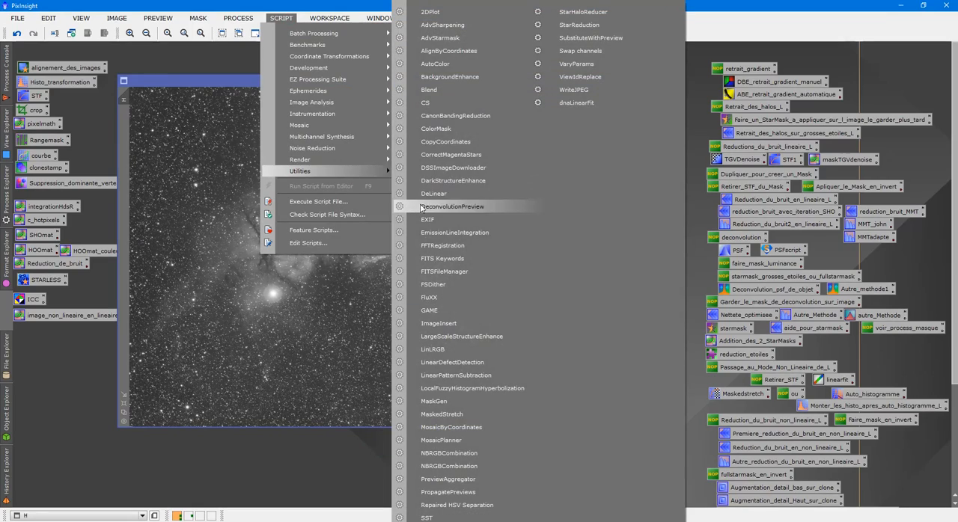
pyautogui.click(445, 309)
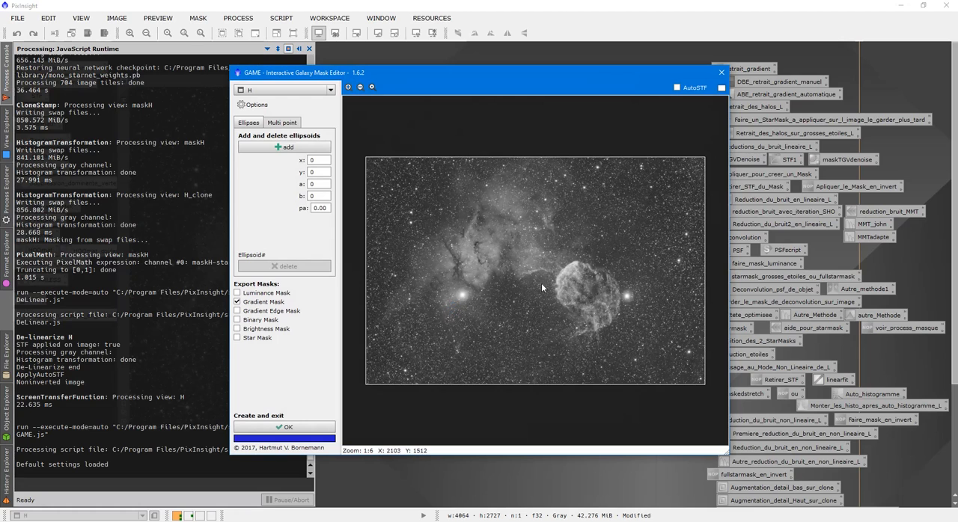
pyautogui.scroll(4, 541, 283)
pyautogui.moveTo(515, 440); pyautogui.dragTo(675, 462)
pyautogui.moveTo(726, 196); pyautogui.dragTo(697, 323)
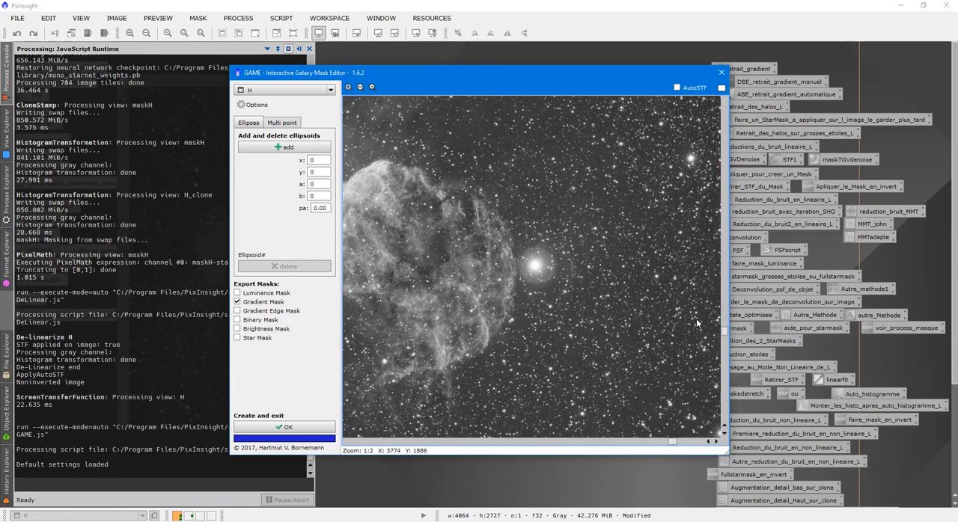
pyautogui.scroll(1, 697, 324)
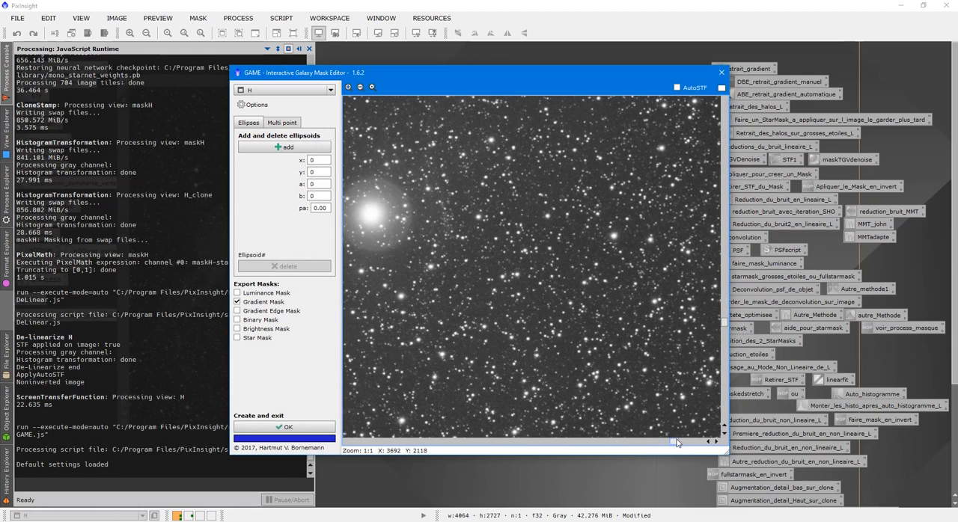
pyautogui.moveTo(674, 441); pyautogui.dragTo(632, 438)
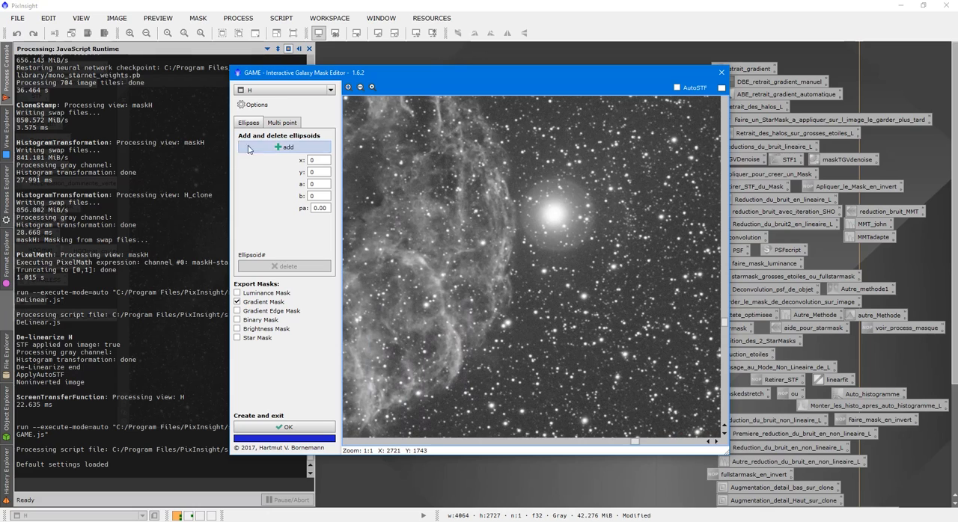
pyautogui.click(279, 148)
pyautogui.moveTo(529, 269); pyautogui.dragTo(554, 218)
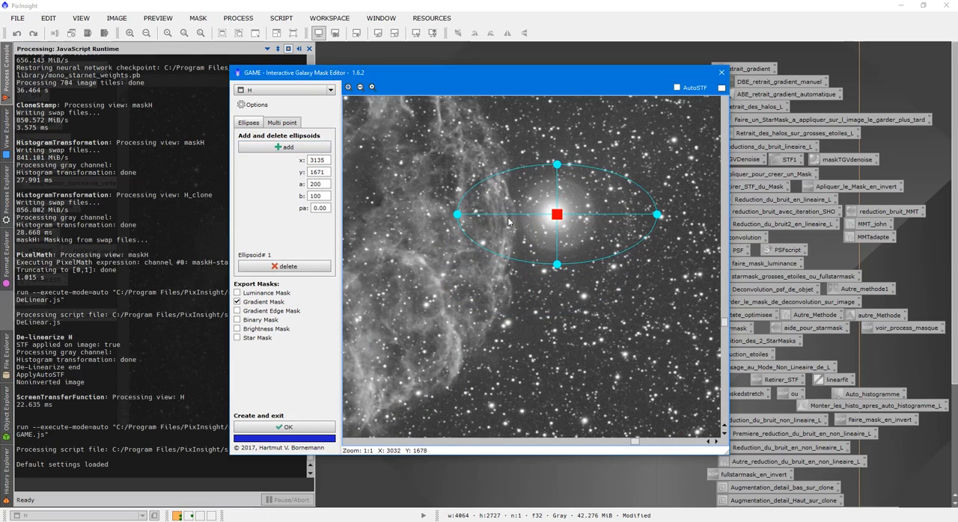
# - Shape the ellipsoid around the star's halo to about a 76, b 77, and move its centre to about x 3135, y 1673
pyautogui.moveTo(457, 215); pyautogui.dragTo(522, 218)
pyautogui.moveTo(552, 164); pyautogui.dragTo(553, 174)
pyautogui.moveTo(521, 218); pyautogui.dragTo(519, 218)
pyautogui.scroll(1, 566, 239)
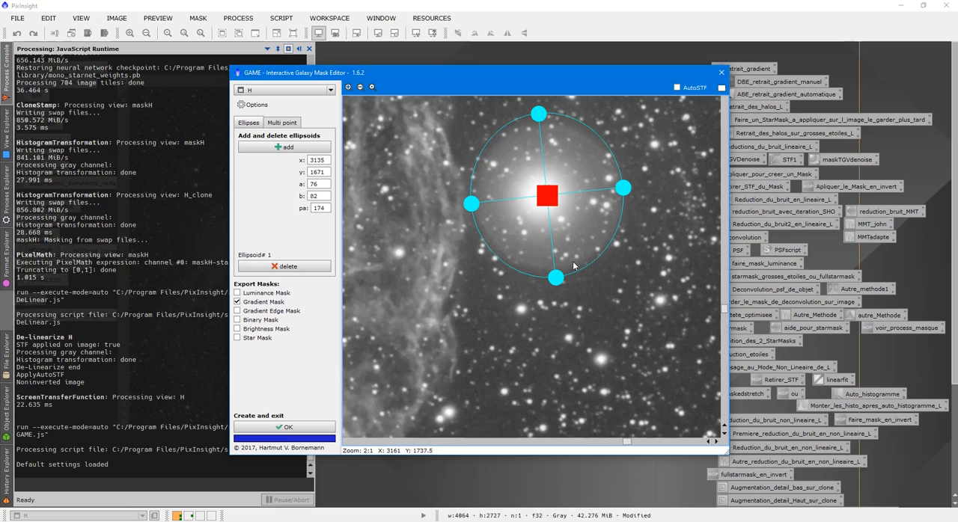
pyautogui.moveTo(557, 279); pyautogui.dragTo(557, 275)
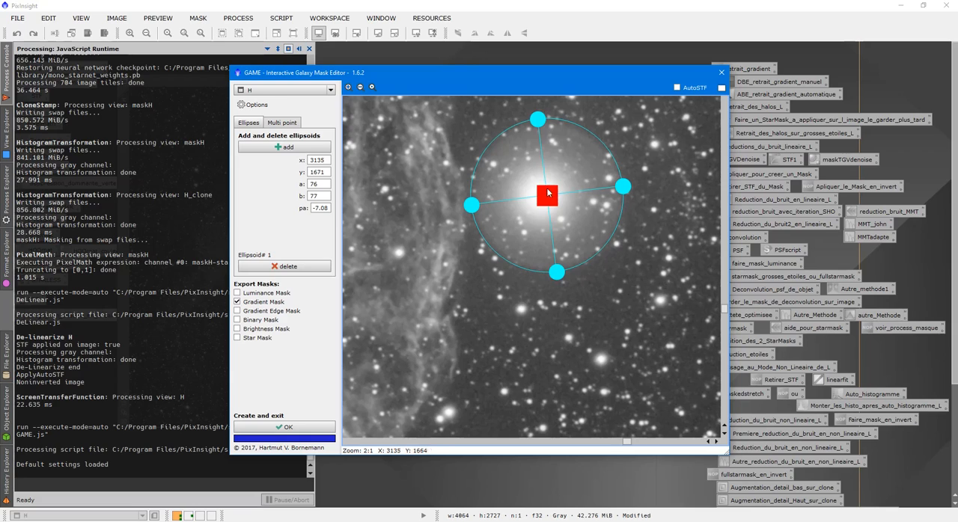
pyautogui.moveTo(550, 196); pyautogui.dragTo(547, 201)
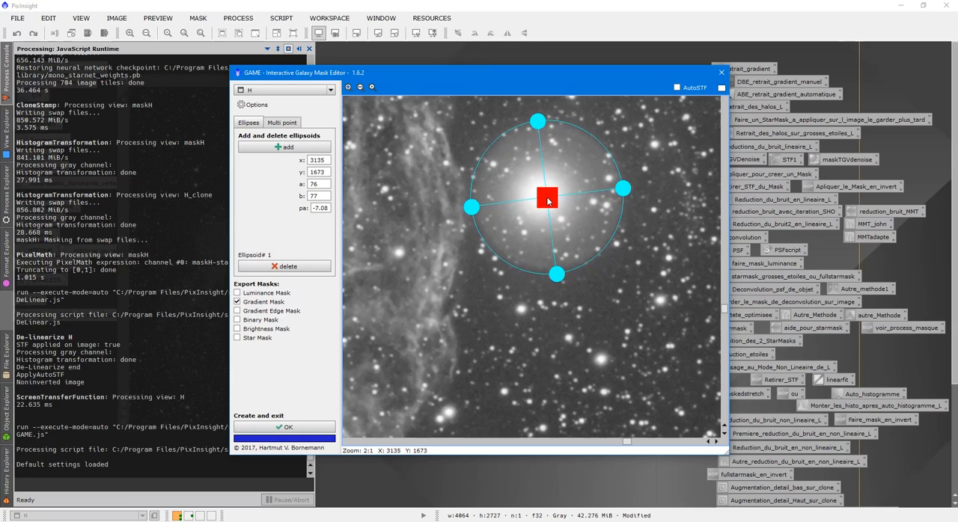
# - Create the Gradient Mask together with a Gradient Edge Mask and compare the resulting mask images with H
pyautogui.click(291, 313)
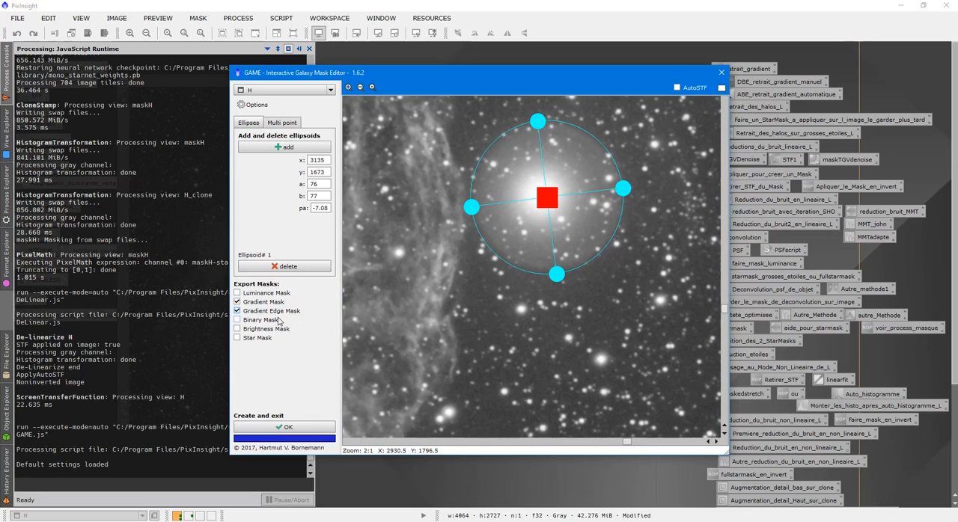
pyautogui.click(288, 427)
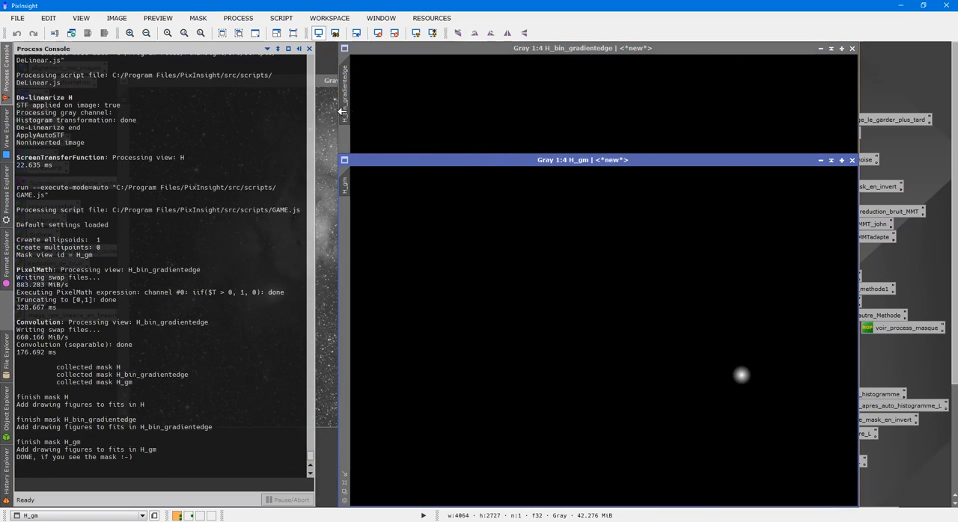
pyautogui.click(299, 48)
pyautogui.click(282, 143)
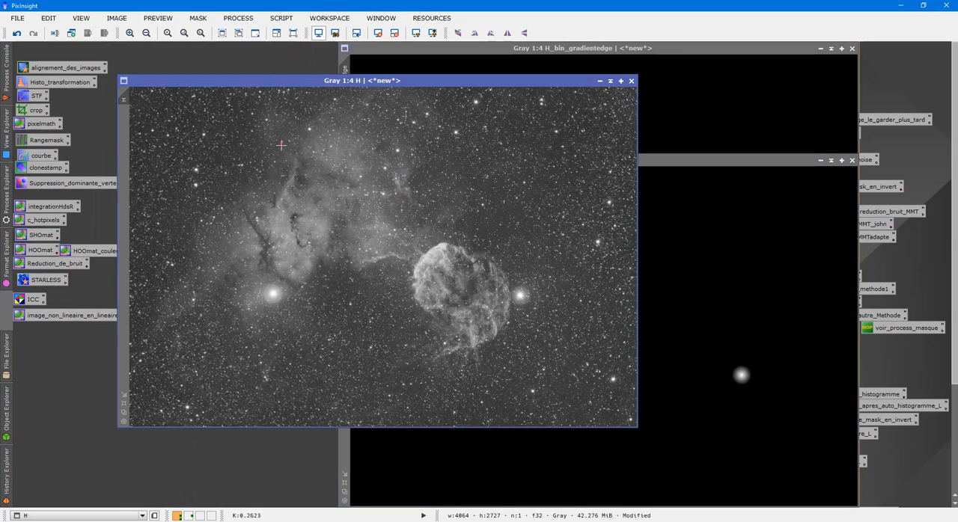
pyautogui.click(764, 280)
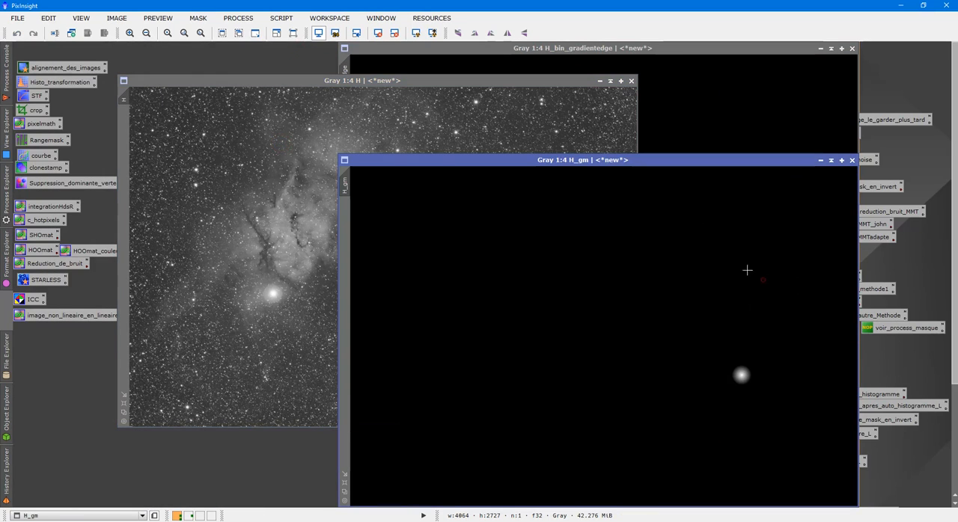
pyautogui.click(715, 125)
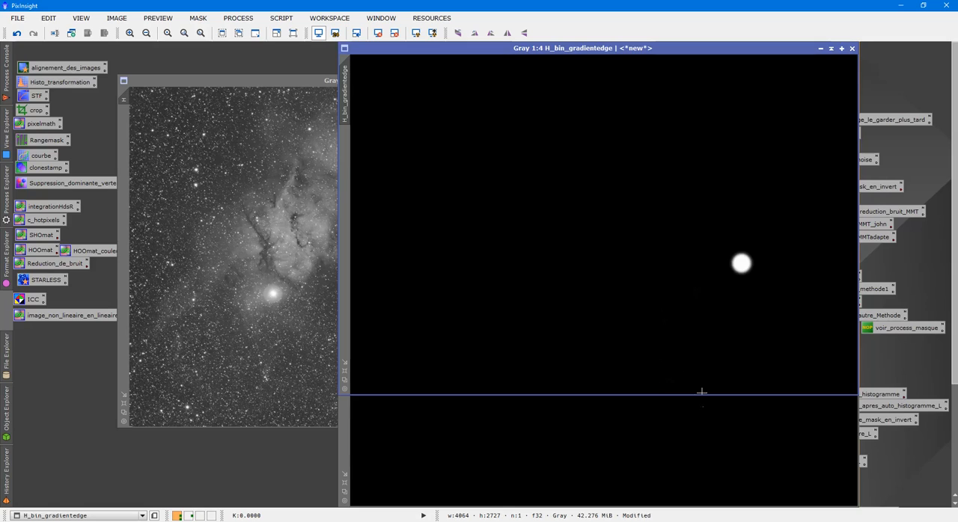
pyautogui.click(710, 423)
pyautogui.click(693, 140)
# - Apply H_bin_gradientedge as the mask of H, check its overlay and hide the overlay
pyautogui.moveTo(348, 95); pyautogui.dragTo(121, 161)
pyautogui.click(148, 180)
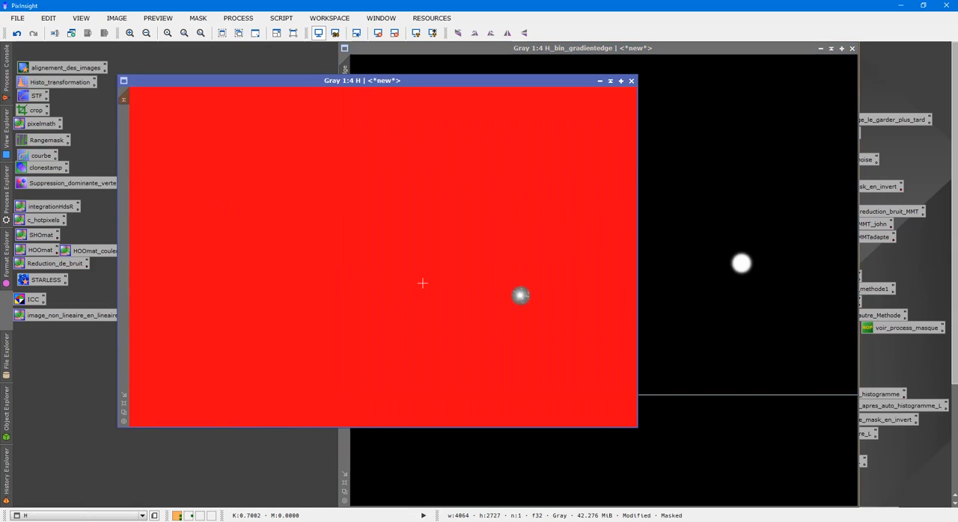
pyautogui.hotkey('ctrl', 'k')
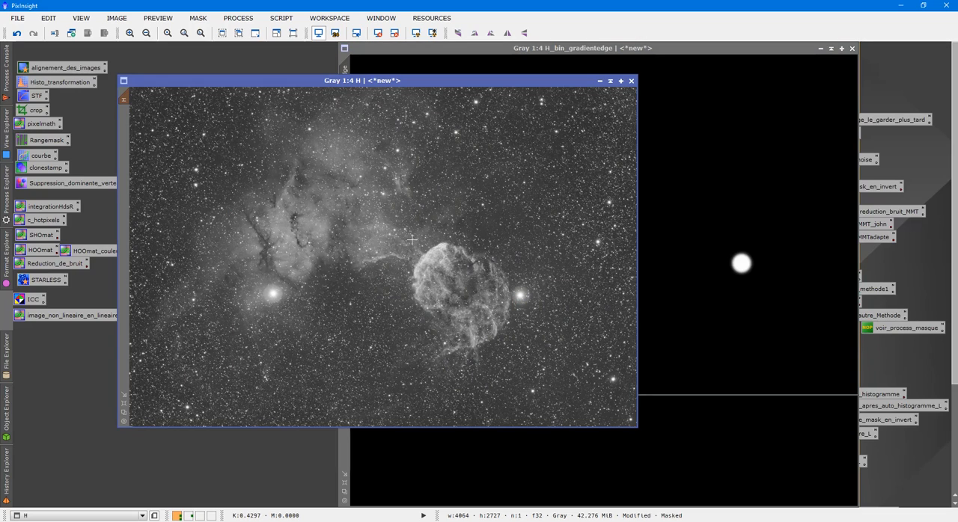
# - Define a preview of about 424 by 500 pixels around the haloed star in H and show it in CurvesTransformation's real-time preview
pyautogui.moveTo(499, 265); pyautogui.dragTo(551, 325)
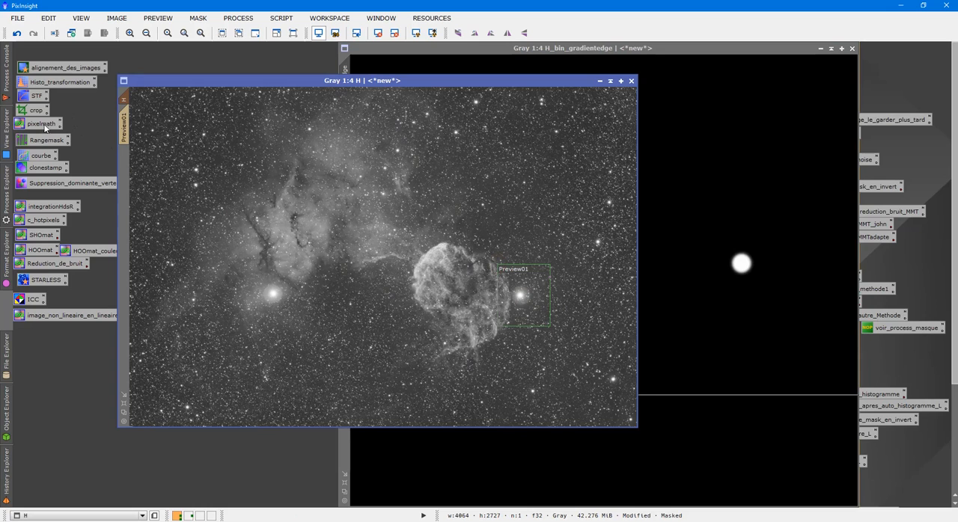
pyautogui.doubleClick(42, 155)
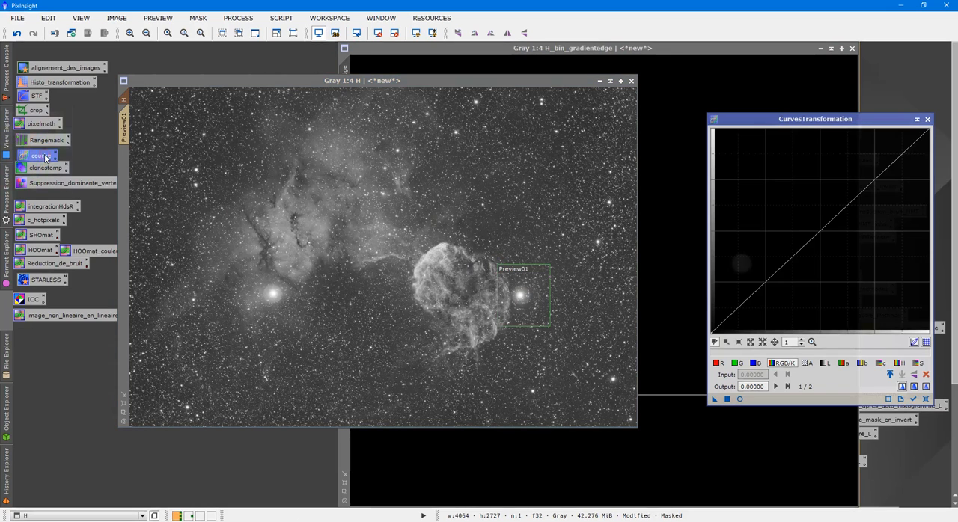
pyautogui.click(740, 400)
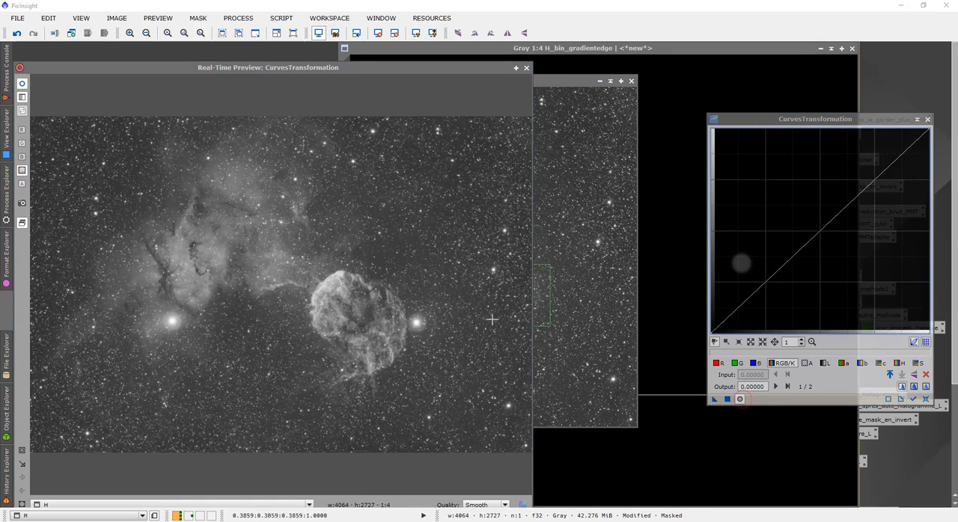
pyautogui.click(526, 68)
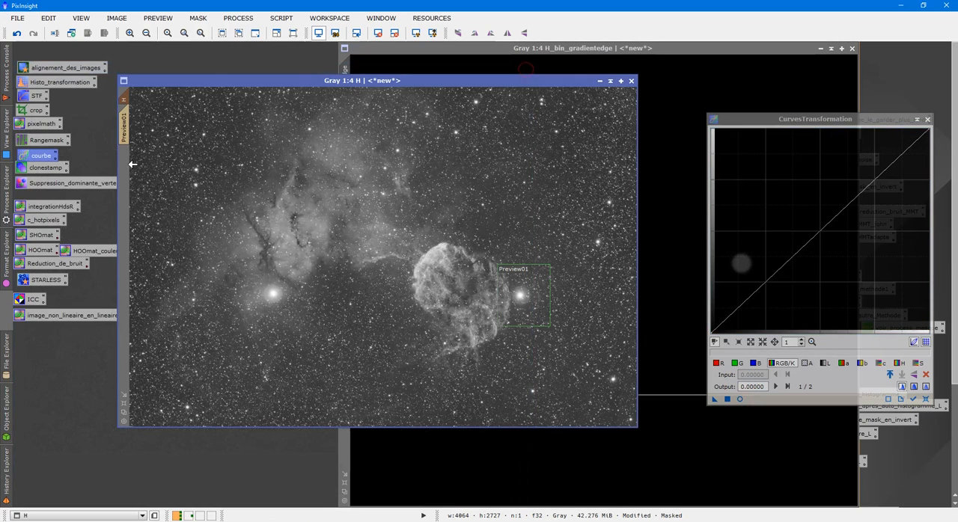
pyautogui.click(125, 135)
pyautogui.click(740, 400)
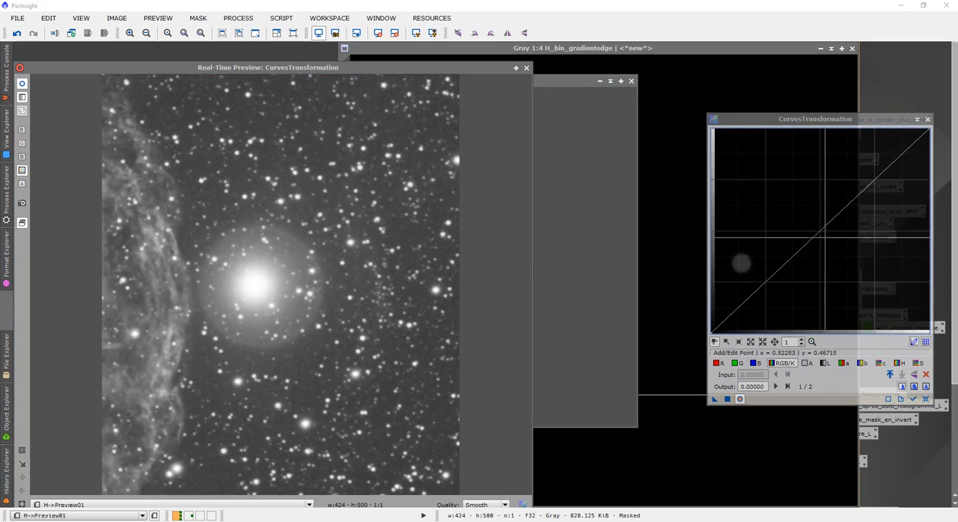
# - Lower the RGB/K curve with one point at about input 0.596, output 0.470 to dim the star's halo
pyautogui.click(835, 247)
pyautogui.moveTo(836, 247)
pyautogui.mouseDown()
pyautogui.moveTo(829, 236)
pyautogui.moveTo(855, 261)
pyautogui.moveTo(841, 234)
pyautogui.mouseUp()
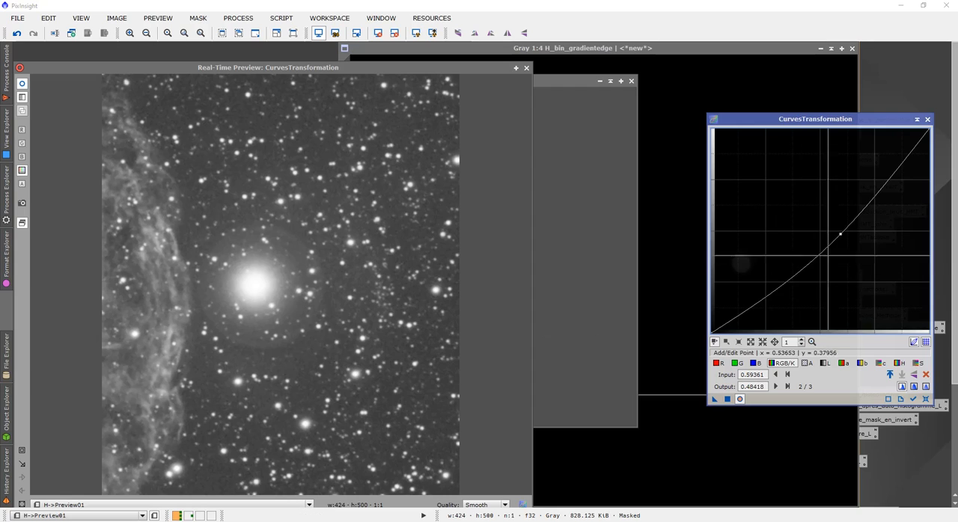
pyautogui.moveTo(840, 234); pyautogui.dragTo(842, 237)
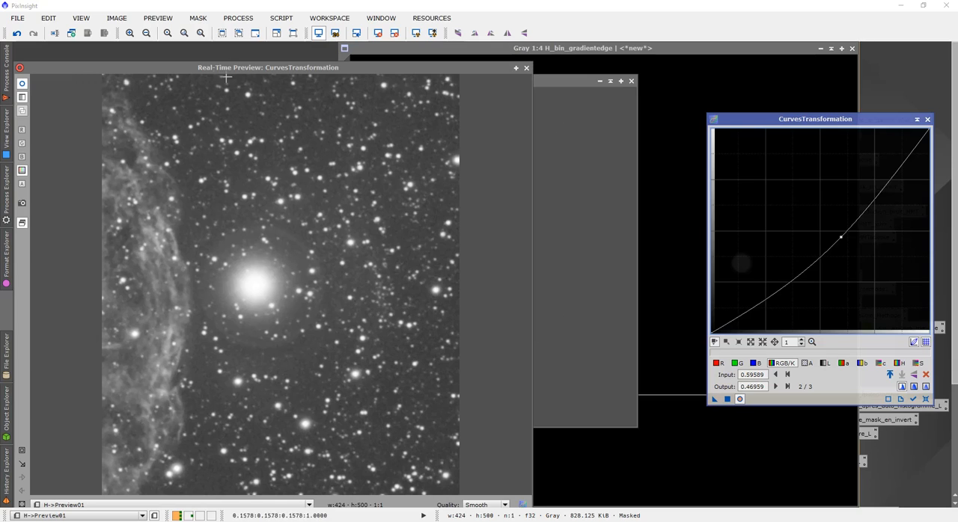
# - Apply the lowered curve to Preview01 and to the whole masked H image, and delete the preview
pyautogui.click(526, 68)
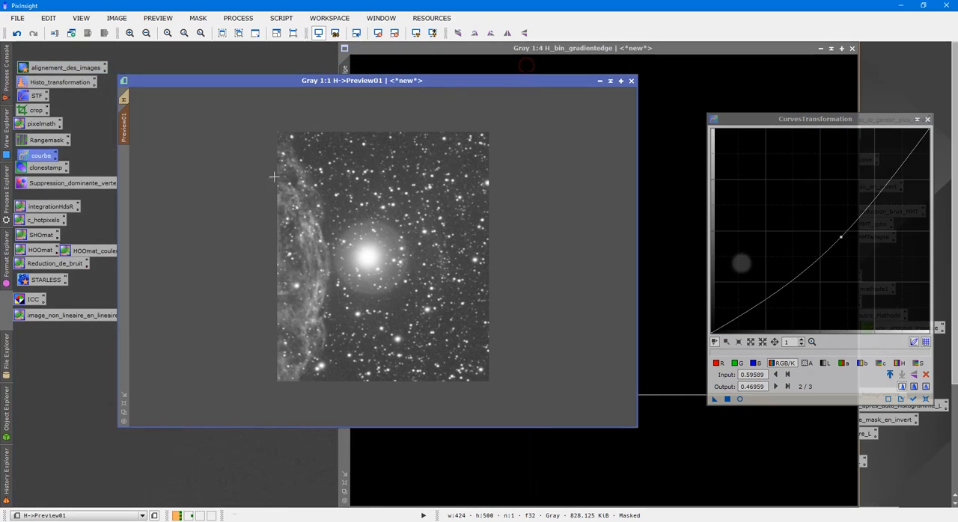
pyautogui.click(730, 399)
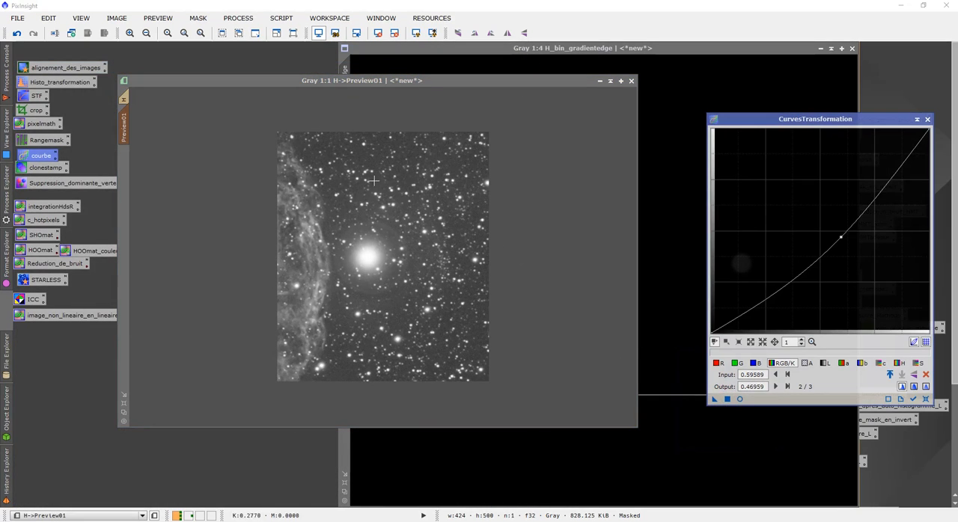
pyautogui.click(125, 98)
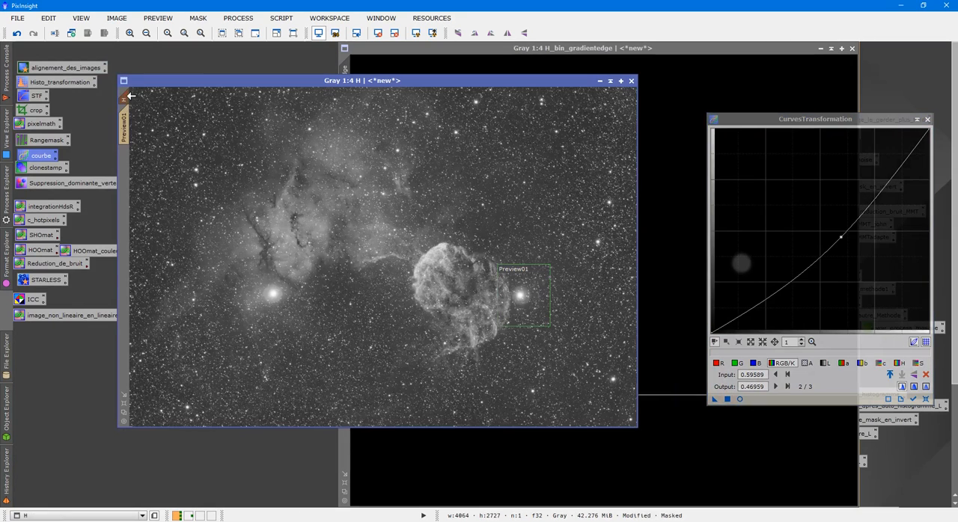
pyautogui.click(726, 399)
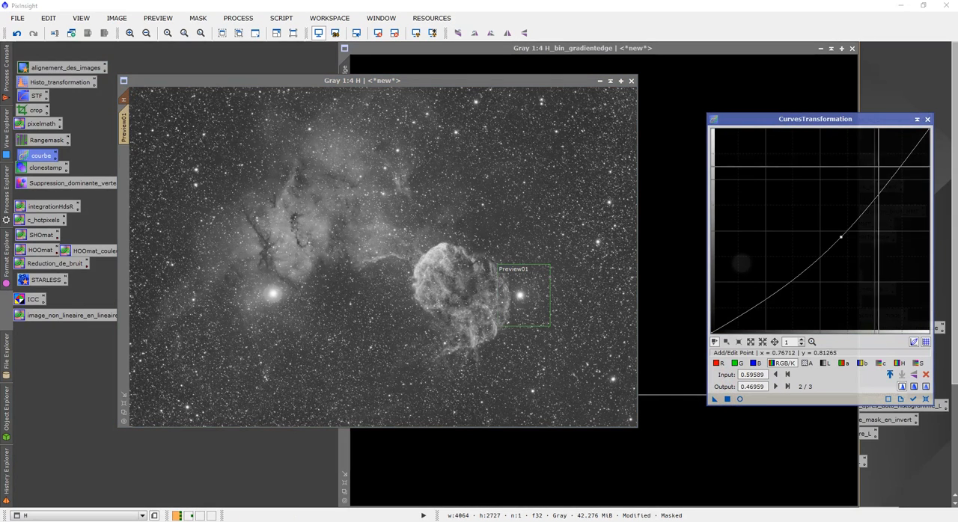
pyautogui.click(927, 119)
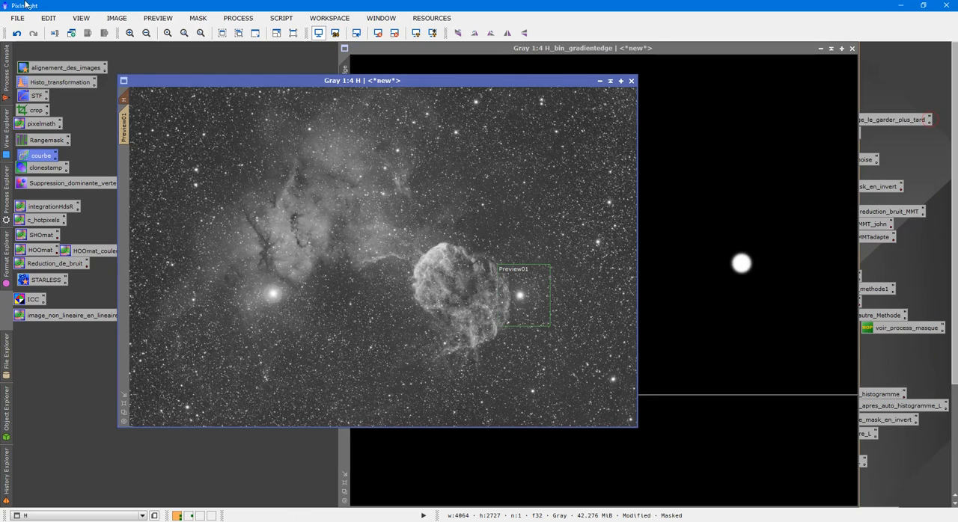
pyautogui.click(158, 18)
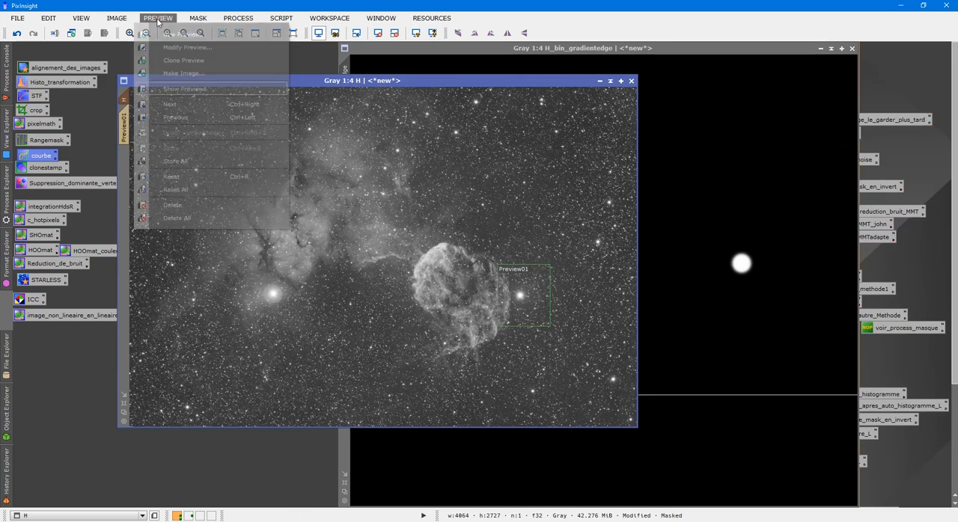
pyautogui.click(183, 205)
# - Compare the star's halo in H before and after the curve correction using undo and redo
pyautogui.scroll(-3, 445, 324)
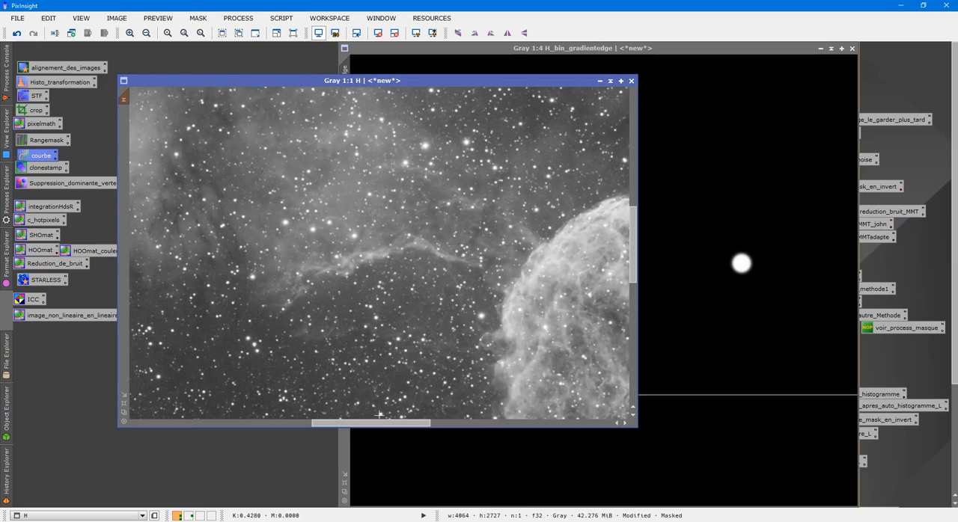
pyautogui.moveTo(378, 415); pyautogui.dragTo(451, 445)
pyautogui.moveTo(636, 271); pyautogui.dragTo(636, 300)
pyautogui.scroll(1, 569, 340)
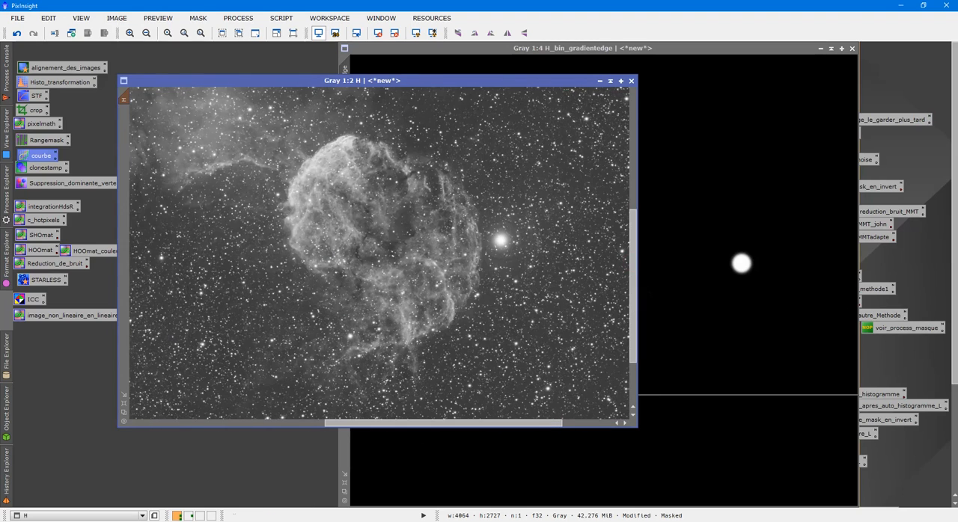
pyautogui.click(20, 35)
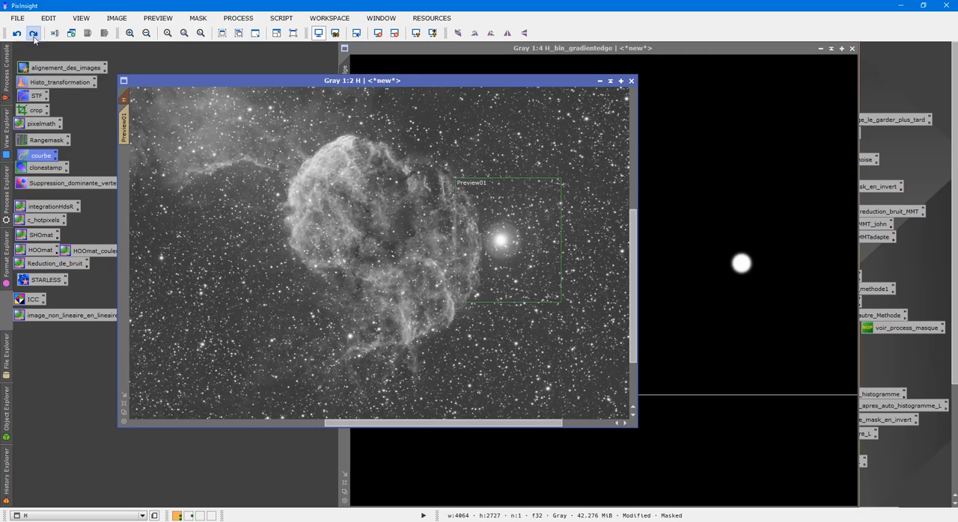
pyautogui.click(34, 34)
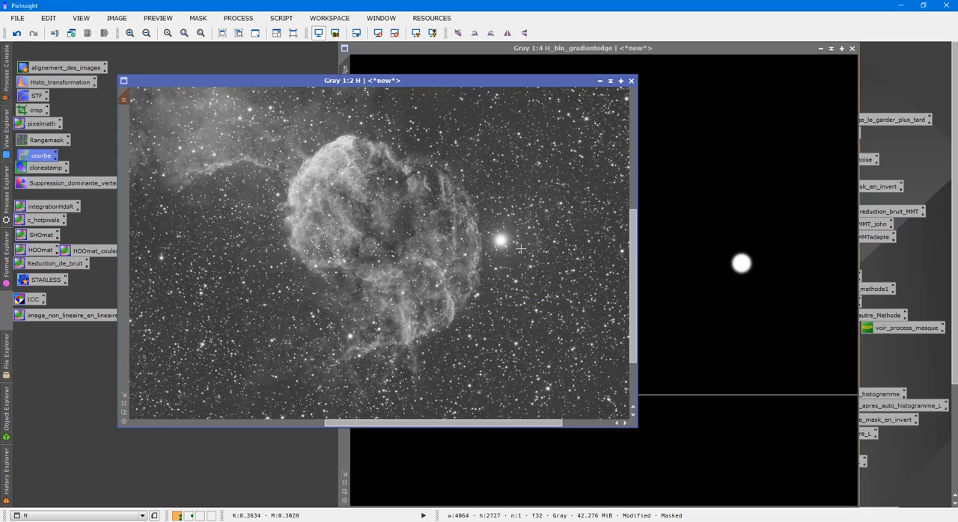
pyautogui.scroll(-1, 526, 286)
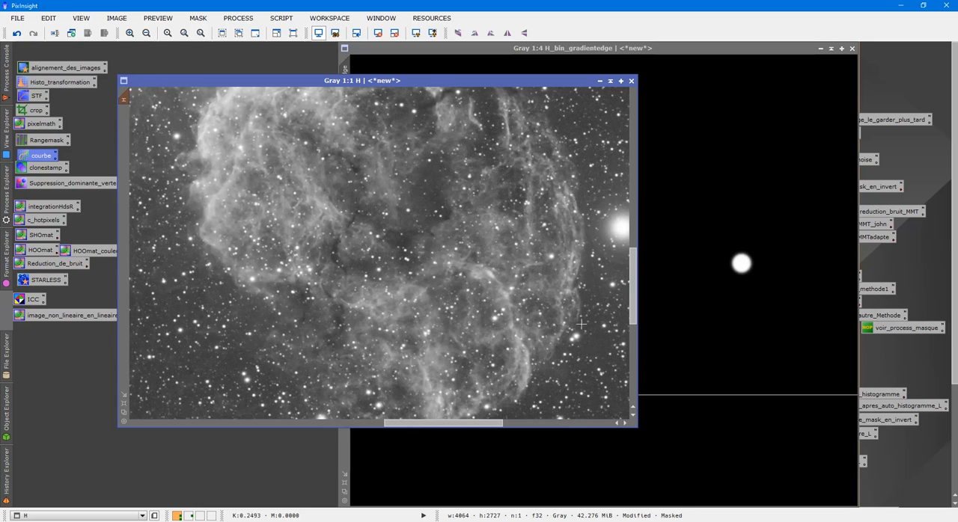
pyautogui.scroll(3, 611, 272)
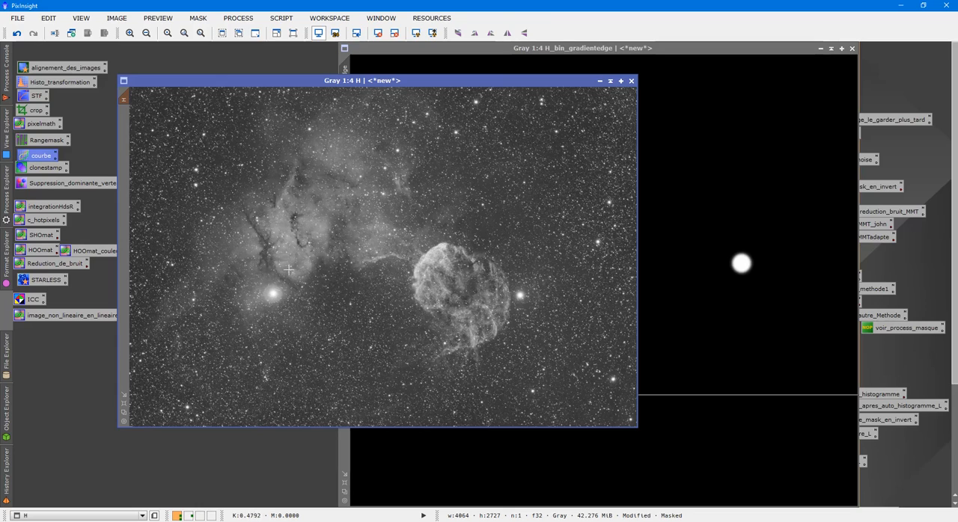
# - Keep H open but collapse its window, and close the H_bin_gradientedge and H_gm mask images without saving
pyautogui.click(956, 118)
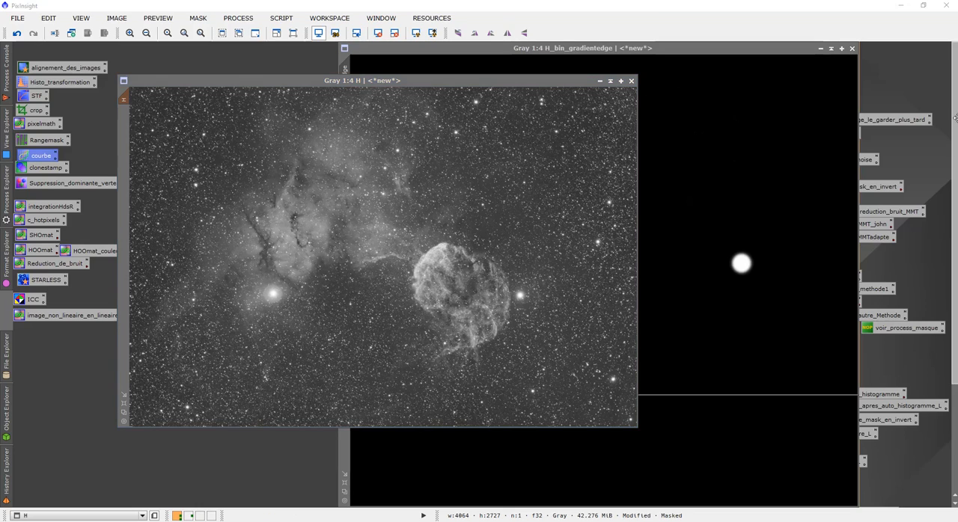
pyautogui.click(631, 80)
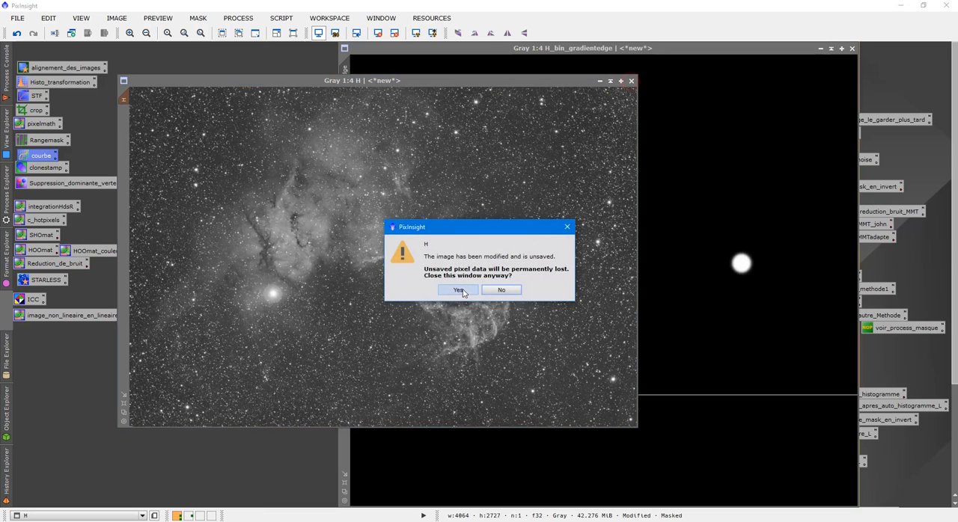
pyautogui.click(566, 227)
pyautogui.click(610, 81)
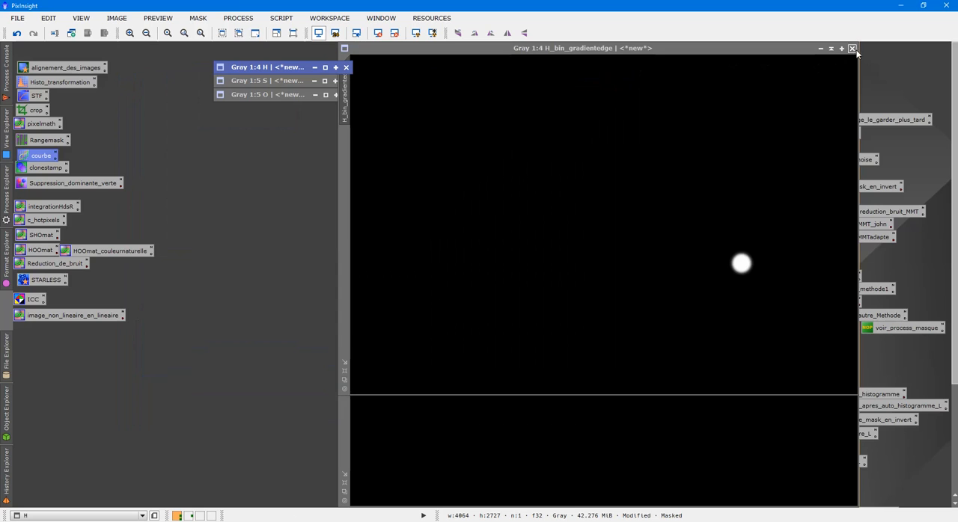
pyautogui.click(852, 48)
pyautogui.click(458, 290)
pyautogui.click(458, 292)
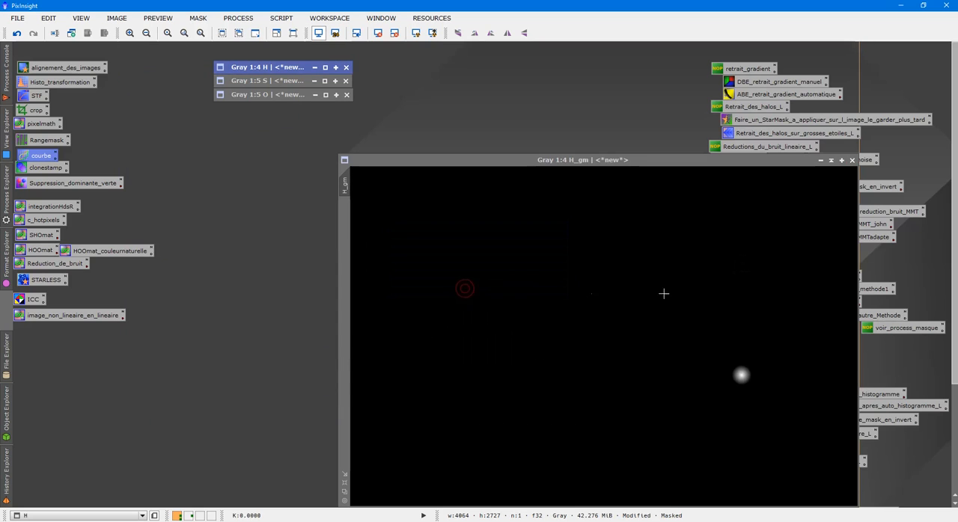
pyautogui.click(852, 160)
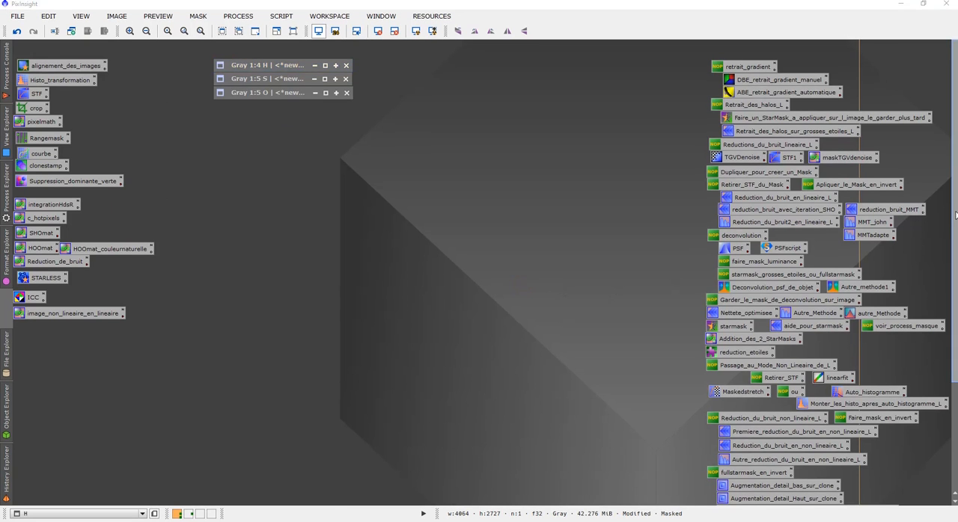
# - Examine the LocalHistogramEqualization settings of augmentation_des_contrastes and the UnsharpMask settings of renforcement_detail among the saved process icons
pyautogui.moveTo(955, 118); pyautogui.dragTo(955, 212)
pyautogui.moveTo(956, 328); pyautogui.dragTo(956, 233)
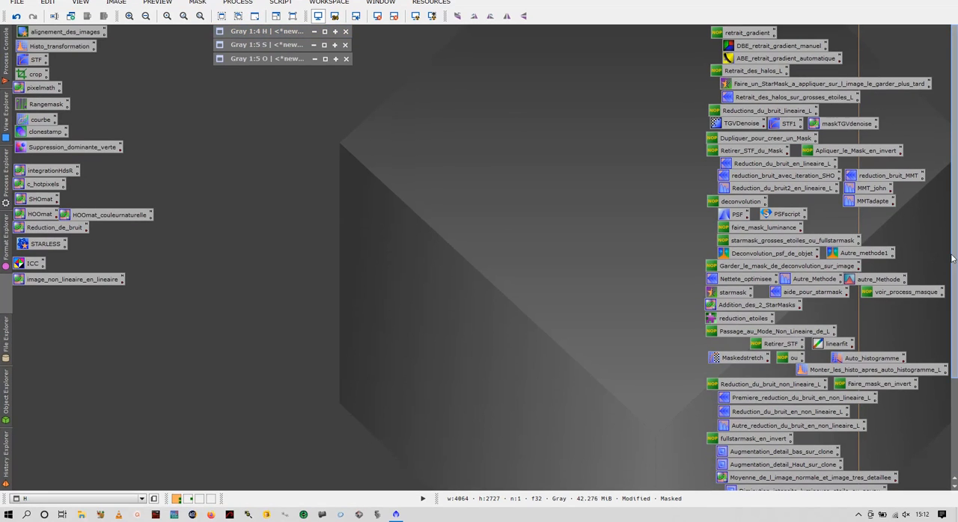
pyautogui.scroll(-3, 824, 314)
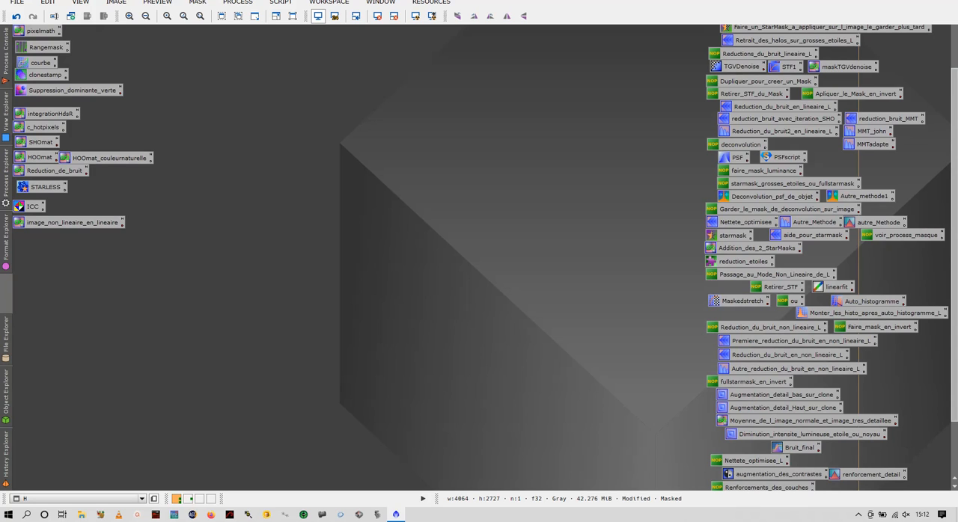
pyautogui.scroll(-3, 829, 430)
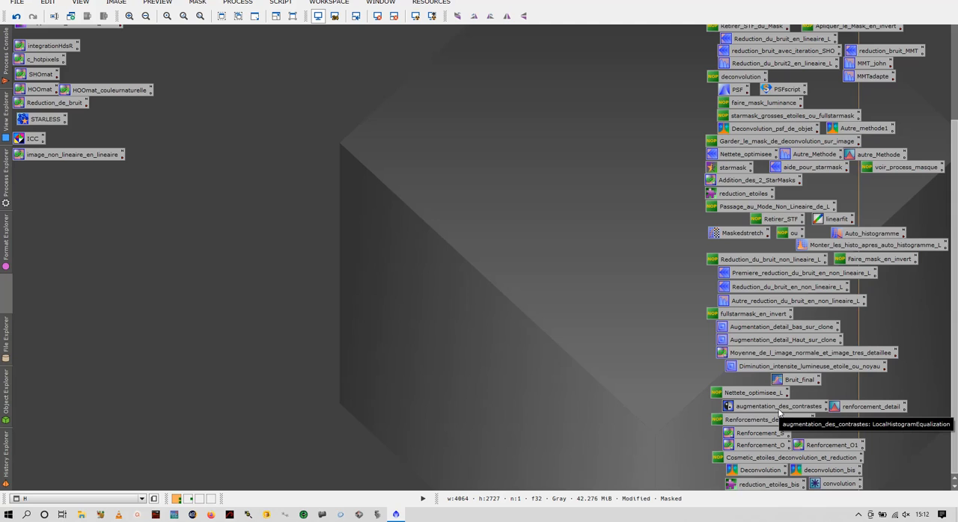
pyautogui.doubleClick(779, 411)
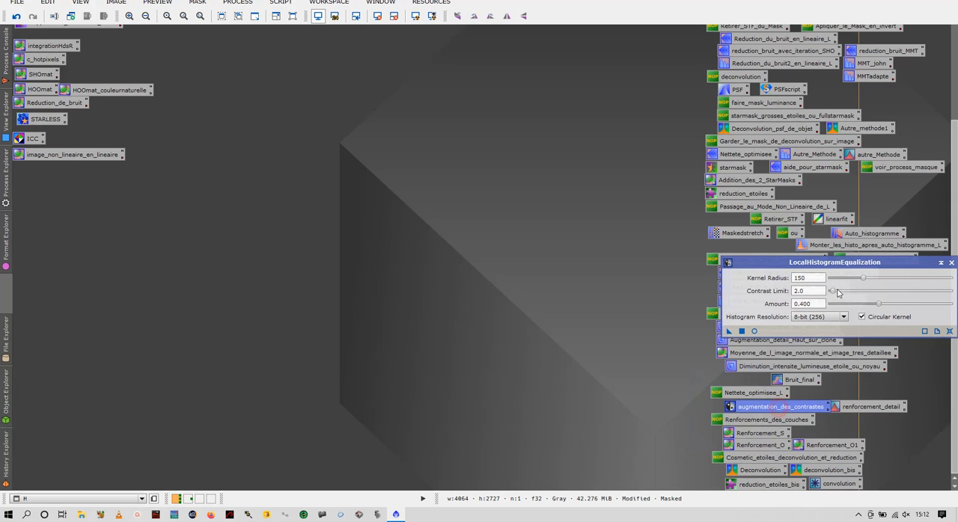
pyautogui.click(951, 263)
pyautogui.click(616, 390)
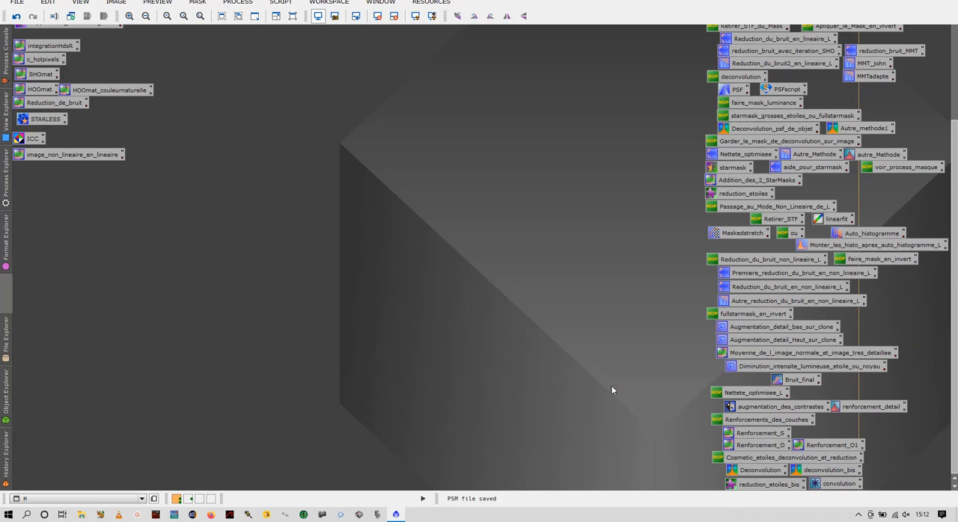
pyautogui.doubleClick(868, 407)
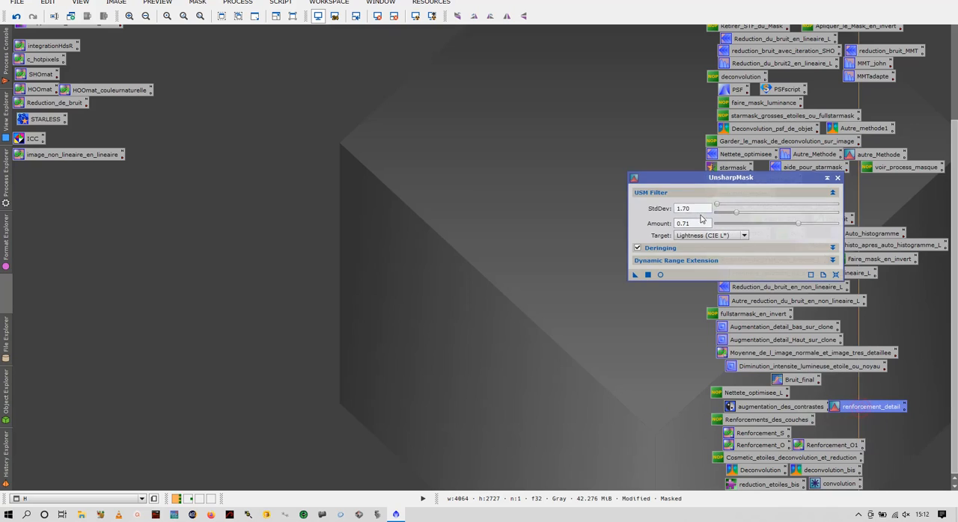
pyautogui.click(837, 178)
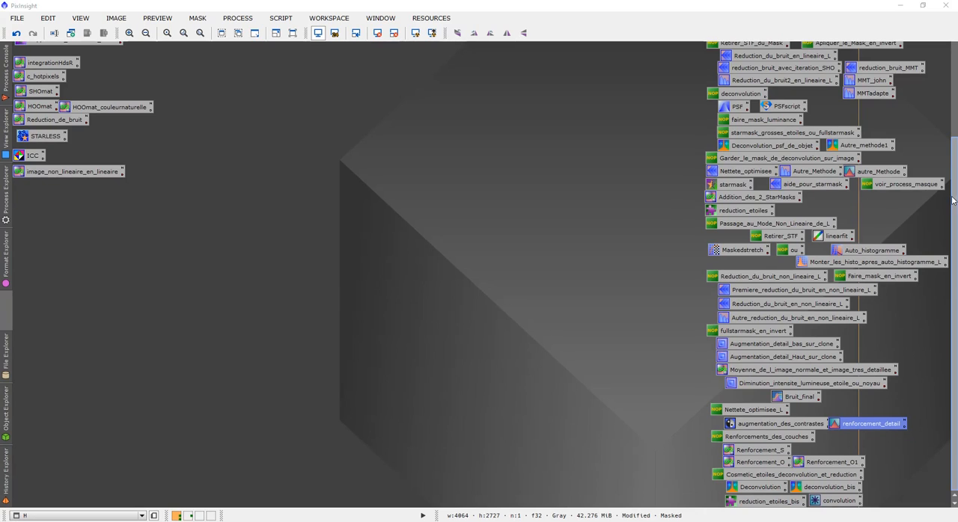
pyautogui.scroll(5, 840, 118)
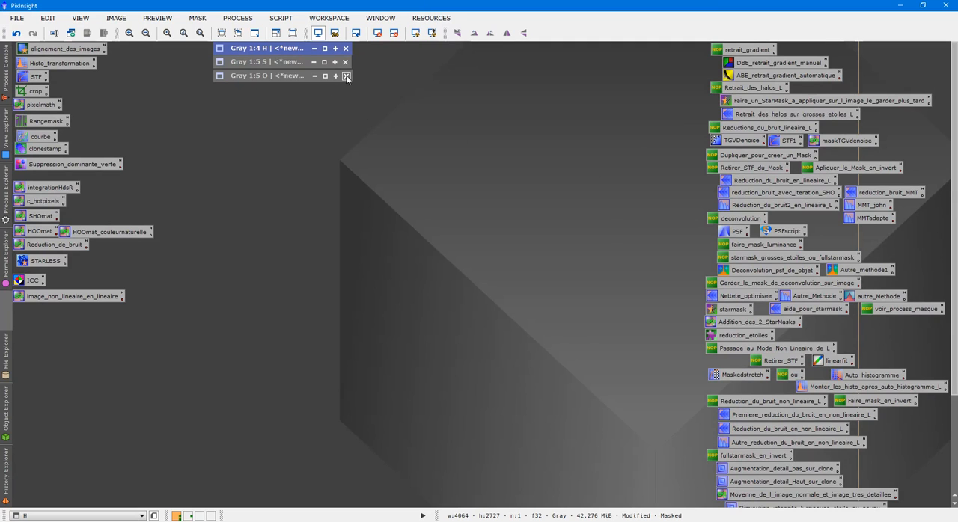
pyautogui.doubleClick(423, 156)
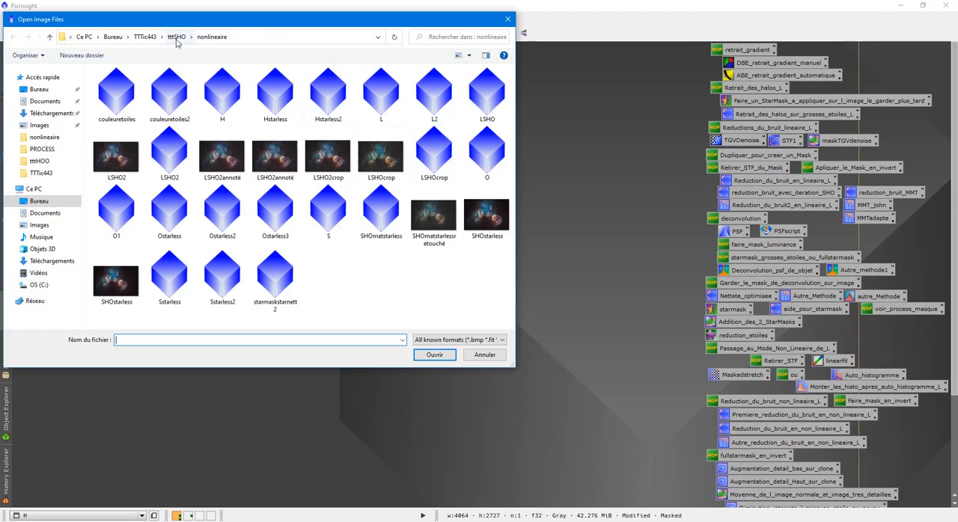
pyautogui.click(176, 37)
pyautogui.doubleClick(118, 80)
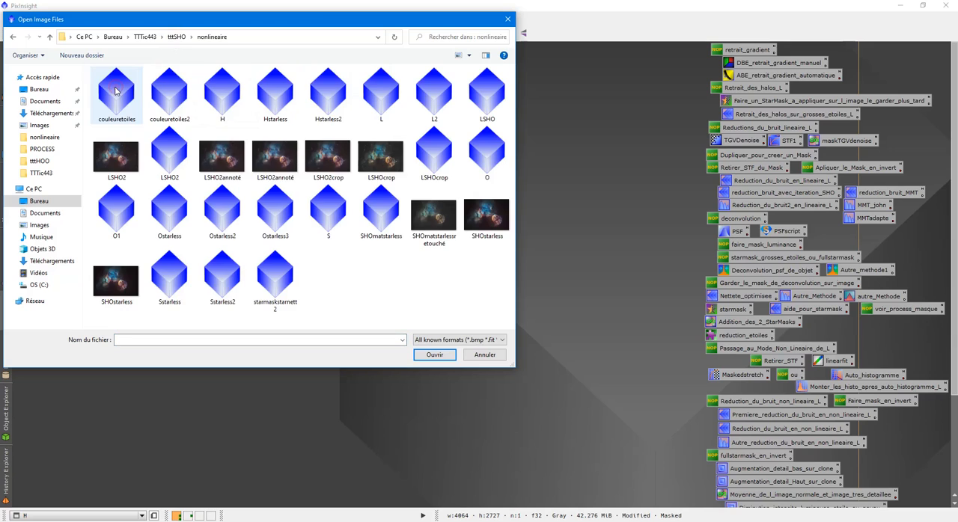
pyautogui.click(228, 91)
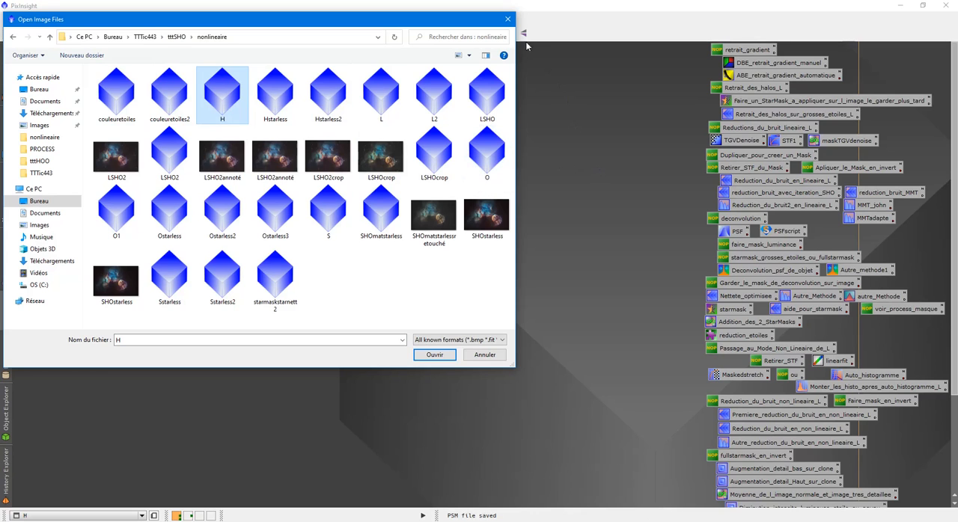
pyautogui.click(508, 19)
# - Close the H, S and O images without saving them
pyautogui.click(345, 48)
pyautogui.press('Return')
pyautogui.click(345, 61)
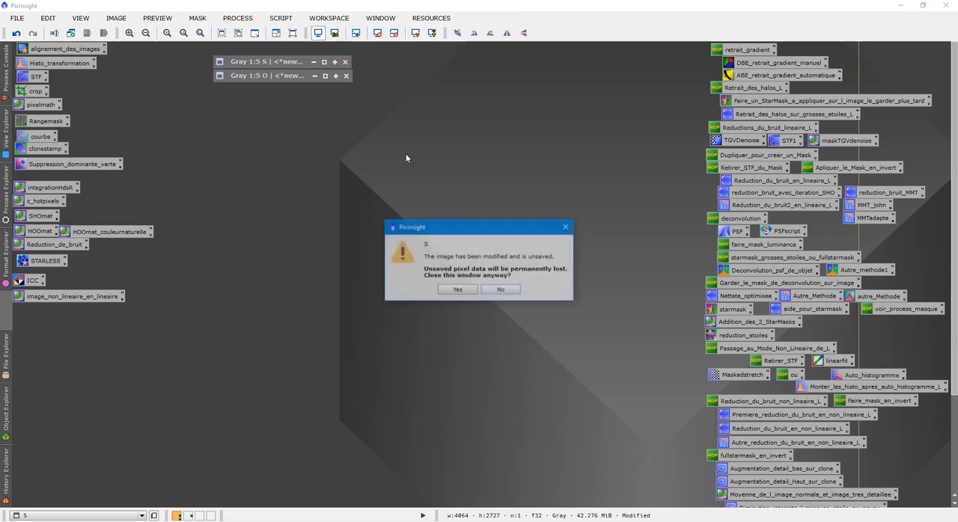
pyautogui.press('Return')
pyautogui.click(345, 77)
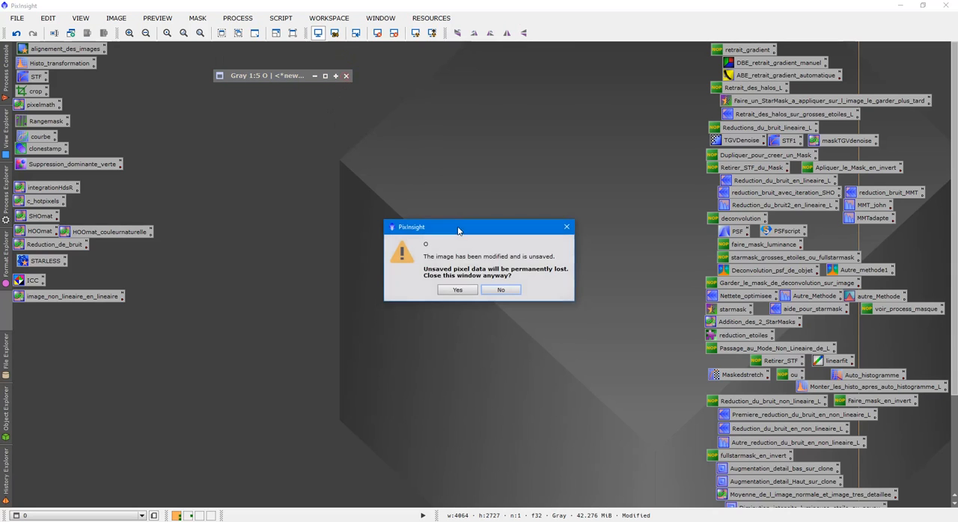
pyautogui.click(456, 291)
# - Open the images H, O1 and S from the nonlineaire folder and move the S window lower between the other two
pyautogui.doubleClick(456, 292)
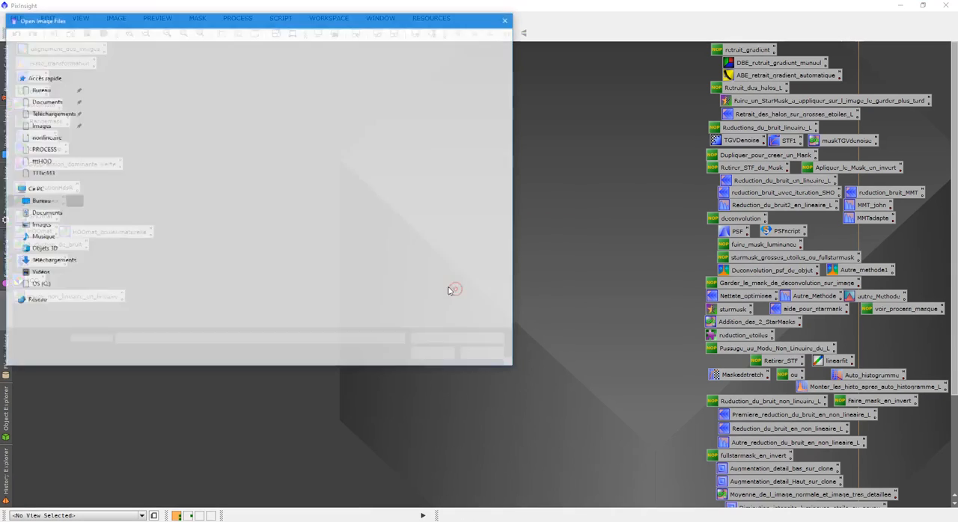
pyautogui.click(224, 97)
pyautogui.keyDown('ctrl'); pyautogui.click(126, 216); pyautogui.keyUp('ctrl')
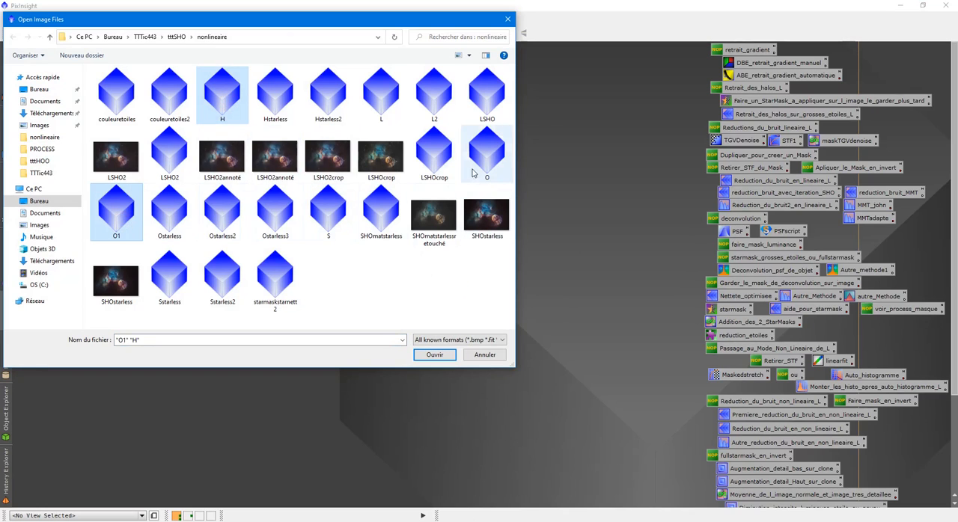
pyautogui.keyDown('ctrl'); pyautogui.click(342, 214); pyautogui.keyUp('ctrl')
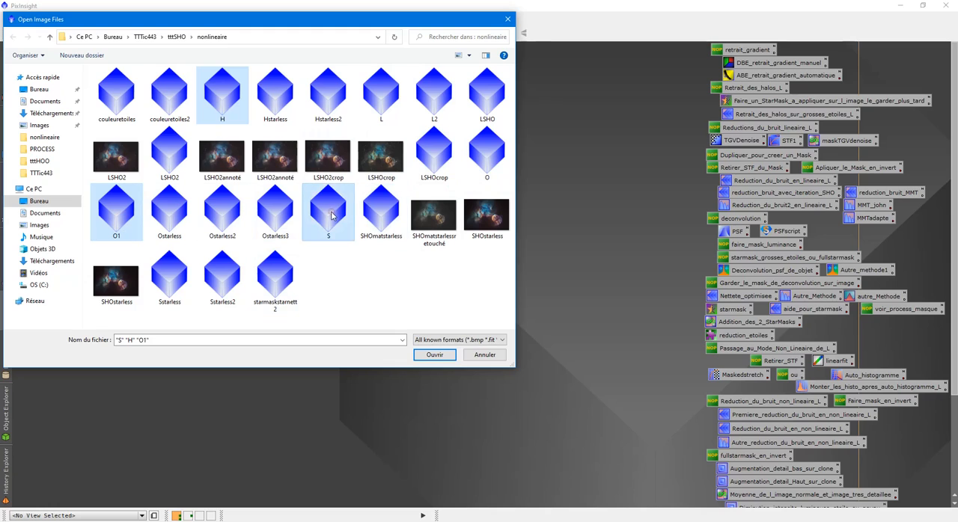
pyautogui.click(443, 357)
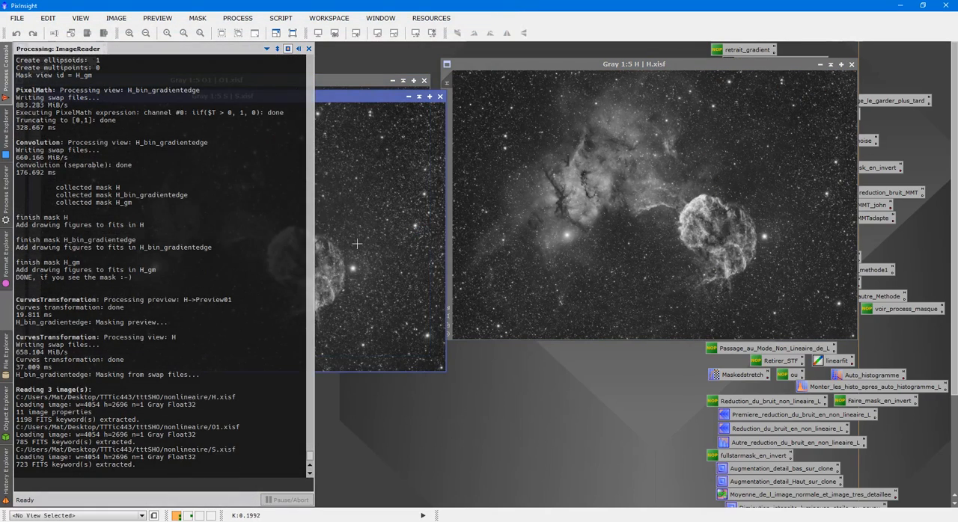
pyautogui.moveTo(291, 96); pyautogui.dragTo(402, 139)
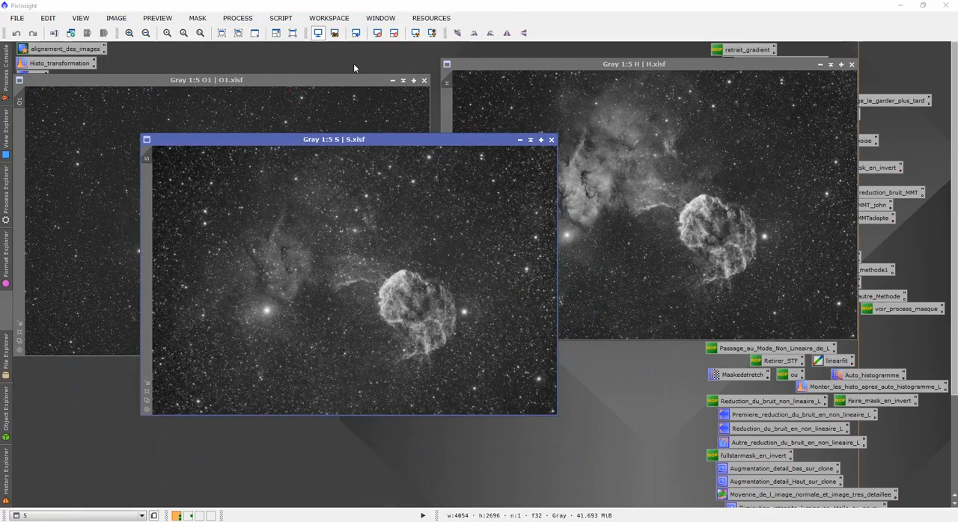
# - Replace the open O1 image with the O image from the nonlineaire folder
pyautogui.doubleClick(353, 63)
pyautogui.click(490, 148)
pyautogui.doubleClick(490, 148)
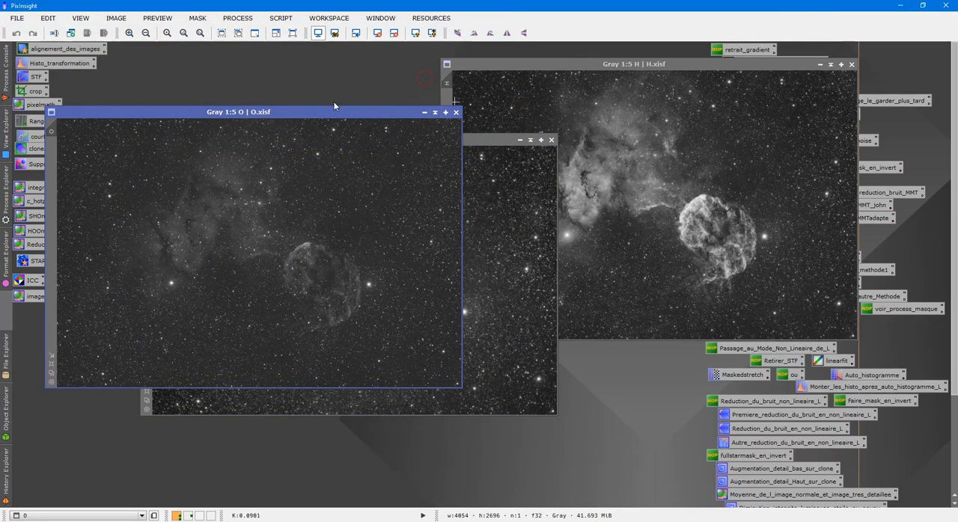
# - Collapse the H, S and O image windows and stack them near the upper edge of the workspace in the order H, O, S
pyautogui.click(830, 65)
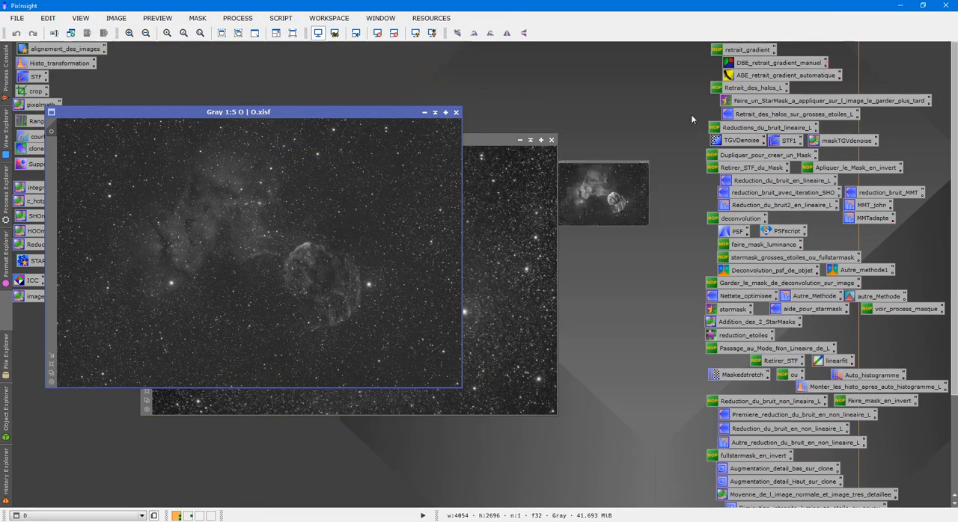
pyautogui.click(529, 141)
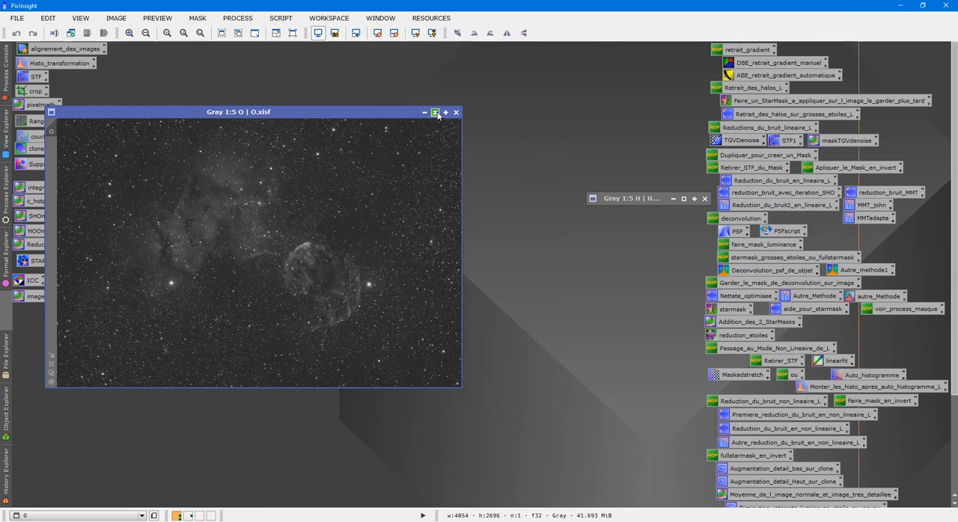
pyautogui.click(435, 113)
pyautogui.moveTo(627, 199); pyautogui.dragTo(251, 51)
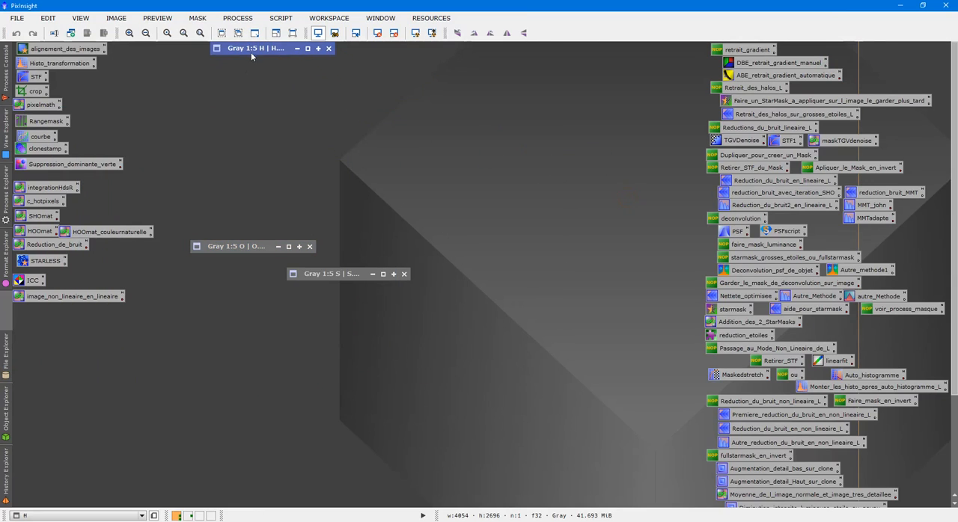
pyautogui.moveTo(244, 245); pyautogui.dragTo(266, 62)
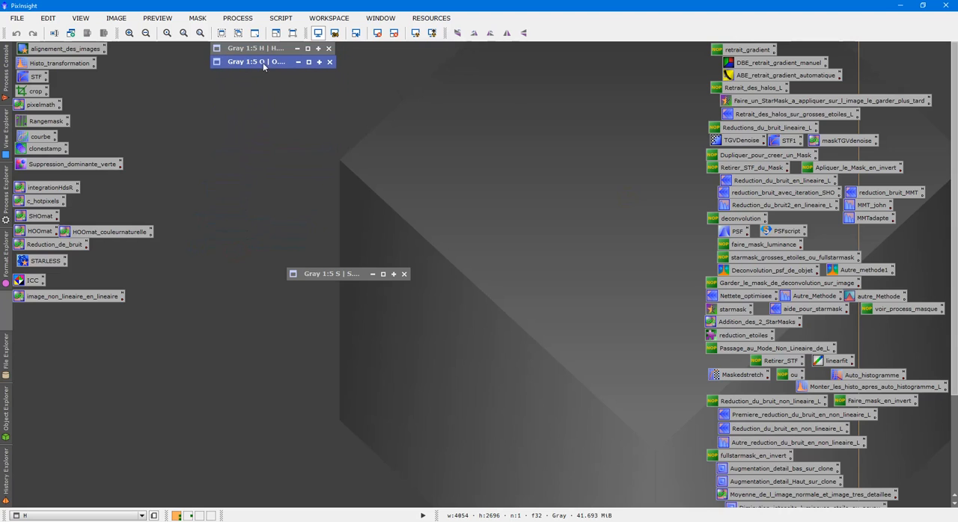
pyautogui.moveTo(348, 274); pyautogui.dragTo(268, 71)
# - Expand the S, H and O images one at a time to inspect them, collapsing each one again
pyautogui.doubleClick(268, 71)
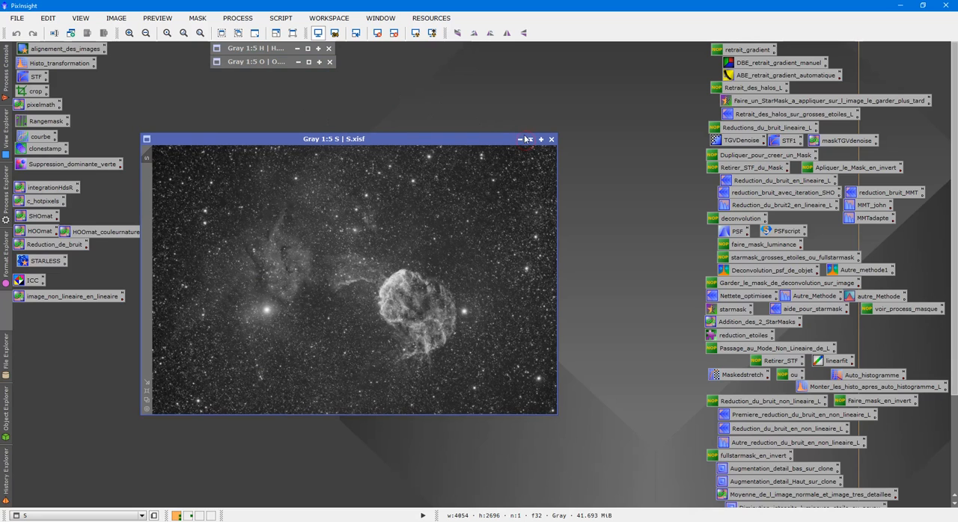
pyautogui.click(530, 140)
pyautogui.doubleClick(279, 48)
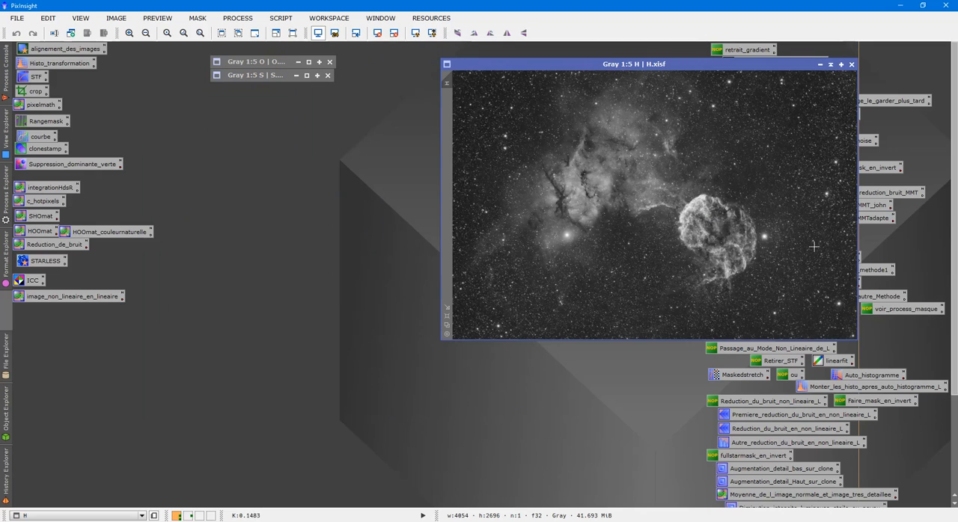
pyautogui.click(832, 64)
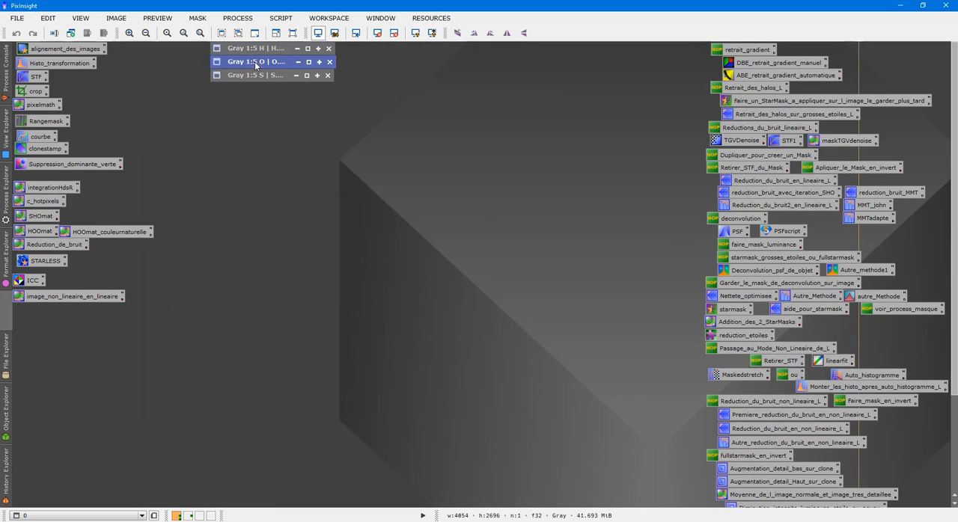
pyautogui.doubleClick(255, 61)
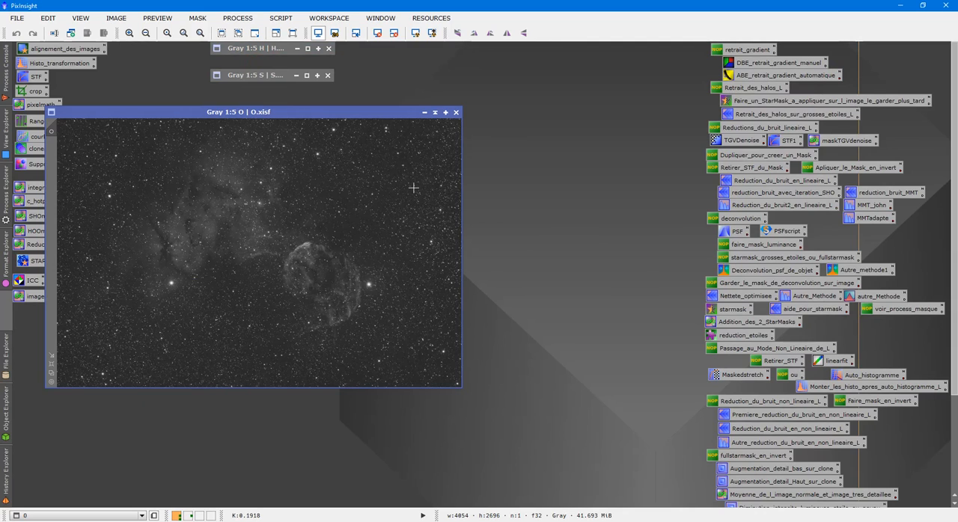
pyautogui.click(434, 112)
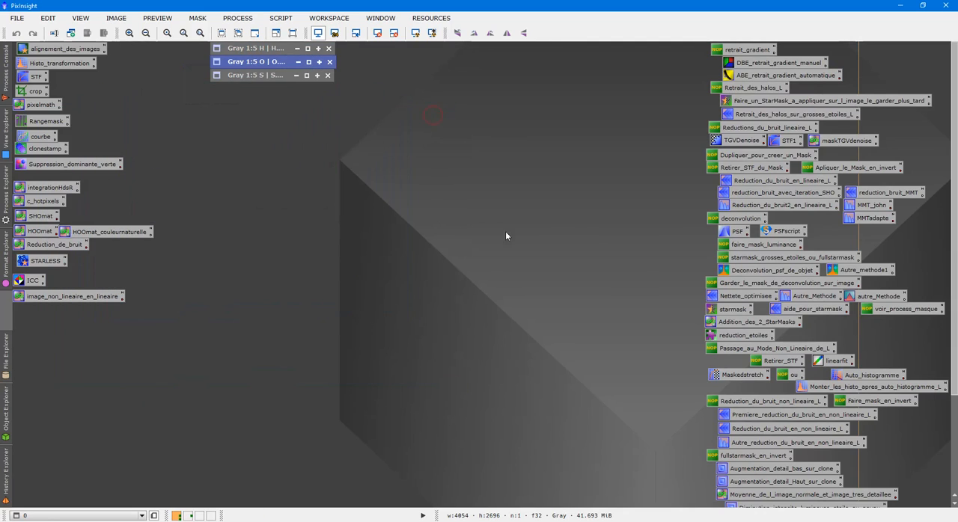
# - Expand the H image and examine the StarNet settings of the STARLESS process icon, closing the dialog and collapsing H again
pyautogui.scroll(-5, 884, 191)
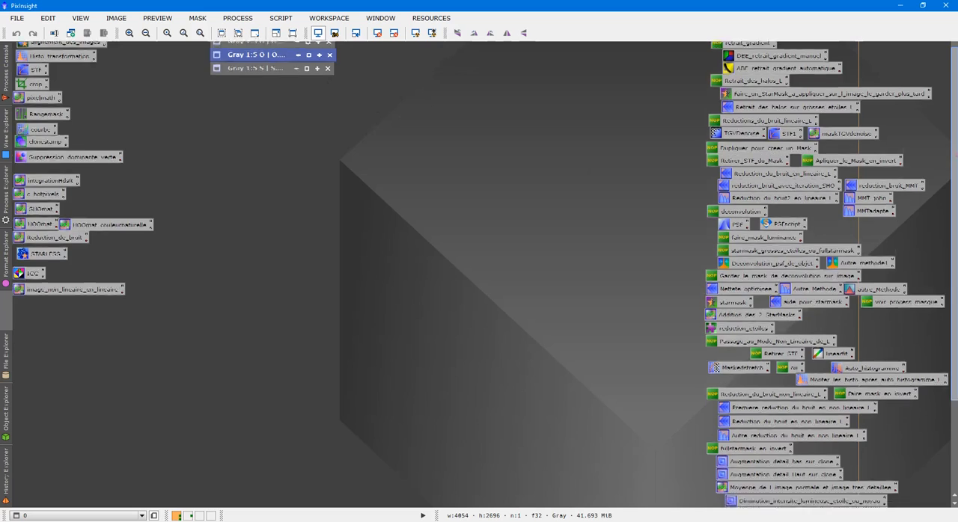
pyautogui.scroll(5, 274, 54)
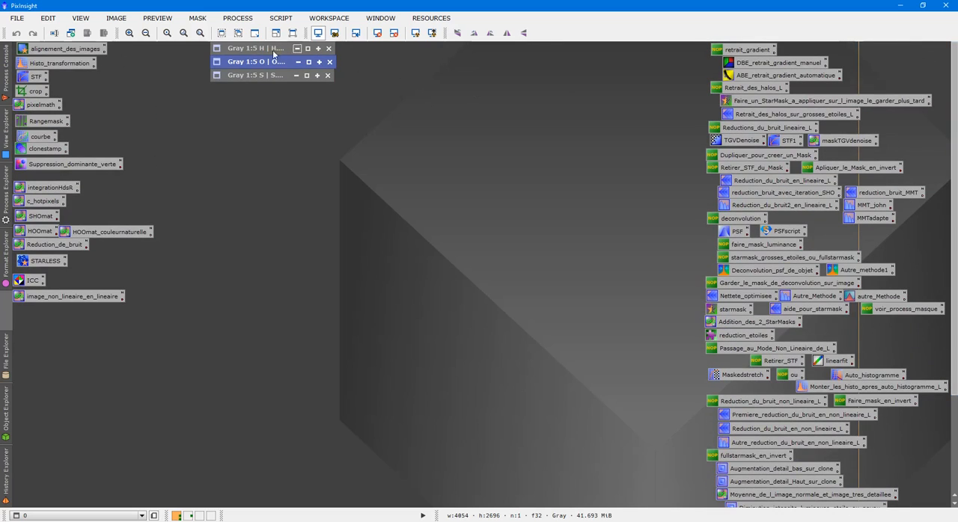
pyautogui.doubleClick(321, 184)
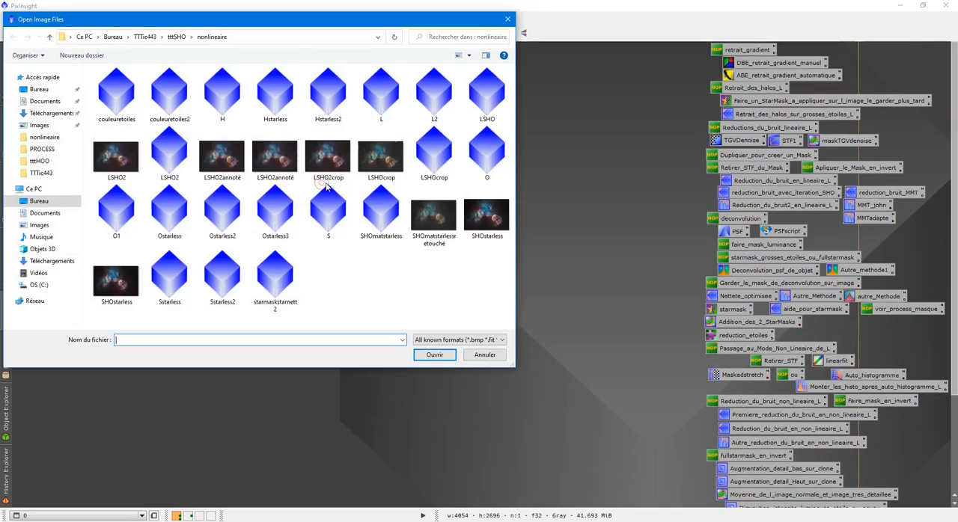
pyautogui.doubleClick(223, 93)
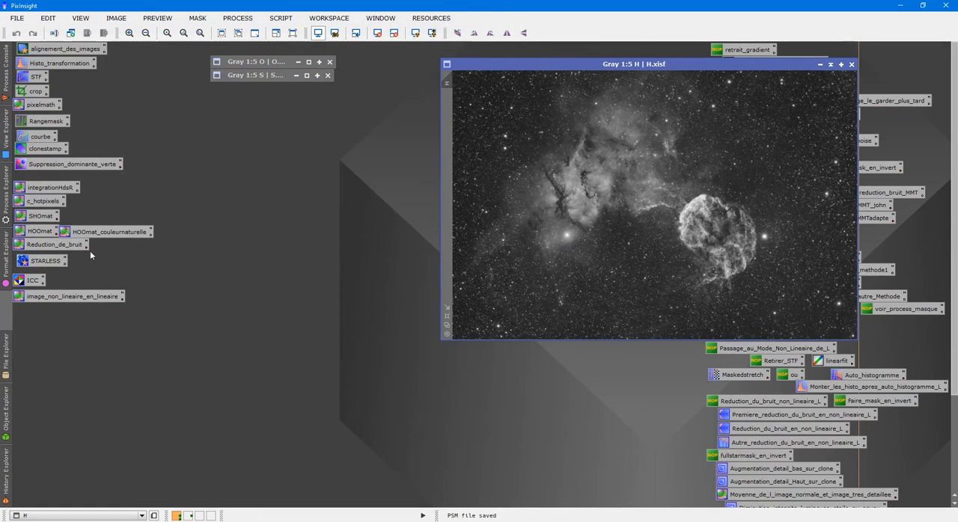
pyautogui.doubleClick(54, 262)
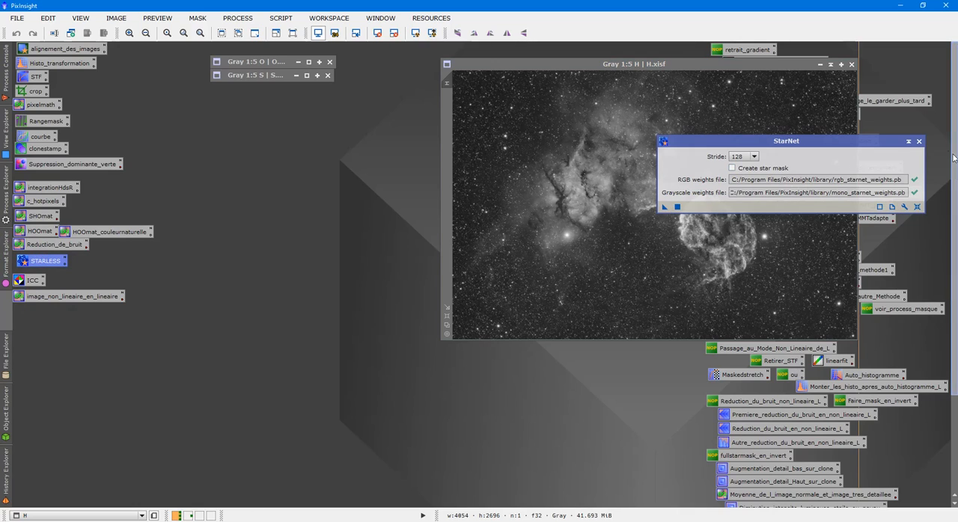
pyautogui.click(920, 140)
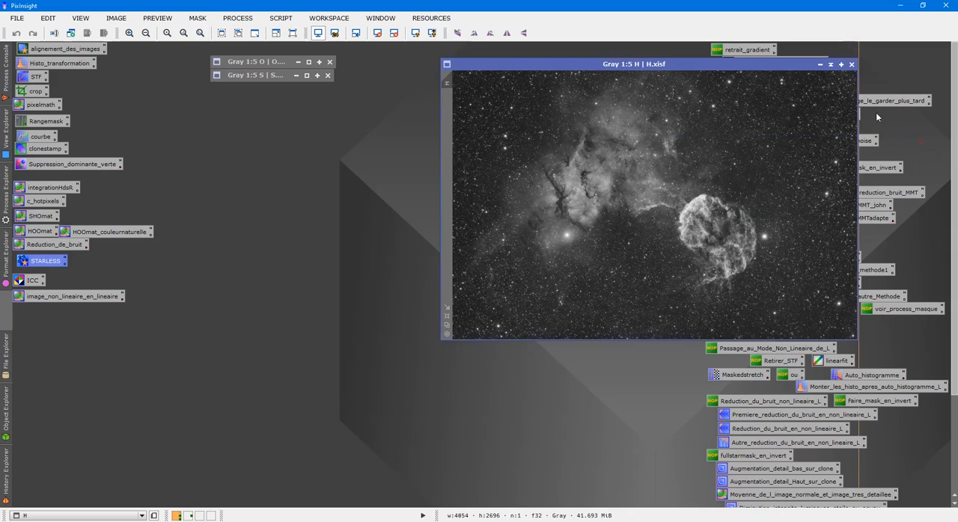
pyautogui.click(831, 64)
# - Open the starless images Hstarless2, Ostarless2 and Sstarless2 together from the nonlineaire folder
pyautogui.doubleClick(462, 139)
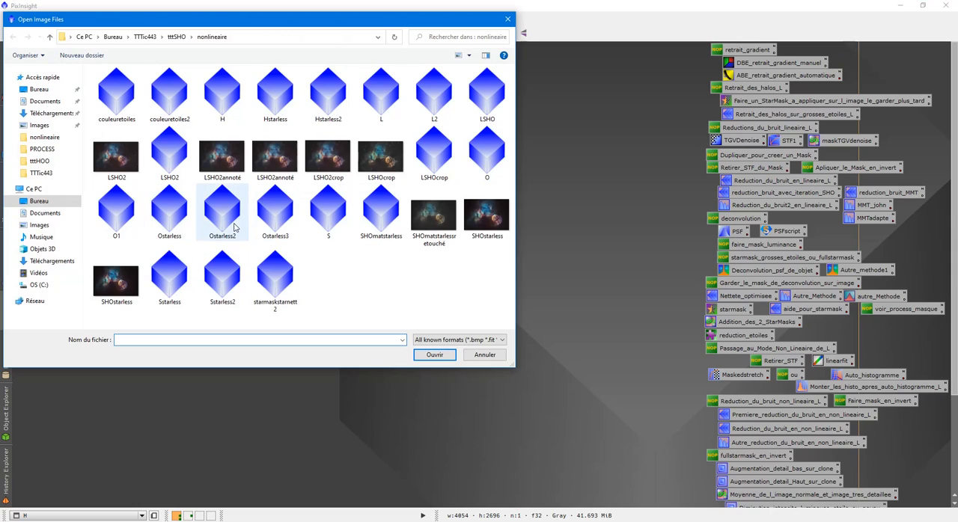
pyautogui.click(228, 296)
pyautogui.keyDown('ctrl'); pyautogui.click(228, 226); pyautogui.keyUp('ctrl')
pyautogui.keyDown('ctrl'); pyautogui.click(328, 97); pyautogui.keyUp('ctrl')
pyautogui.click(434, 355)
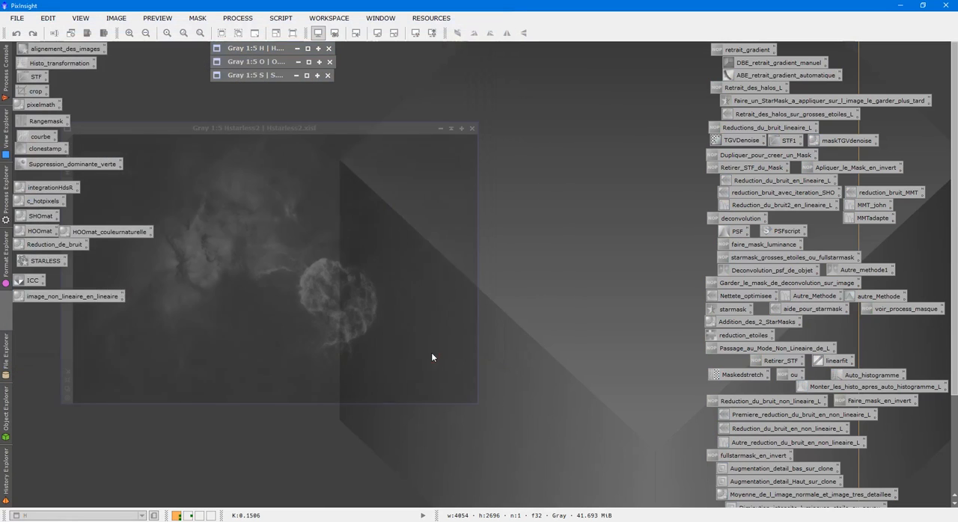
pyautogui.doubleClick(594, 244)
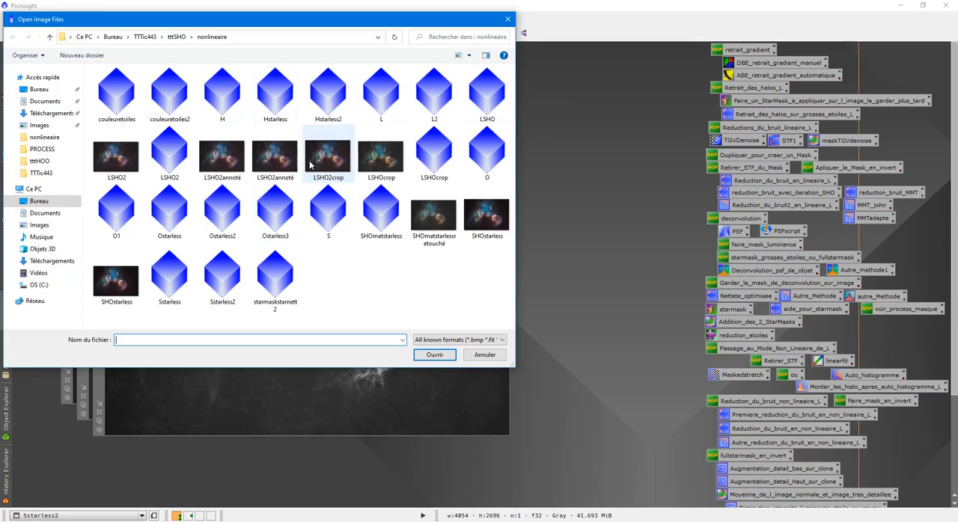
pyautogui.click(508, 18)
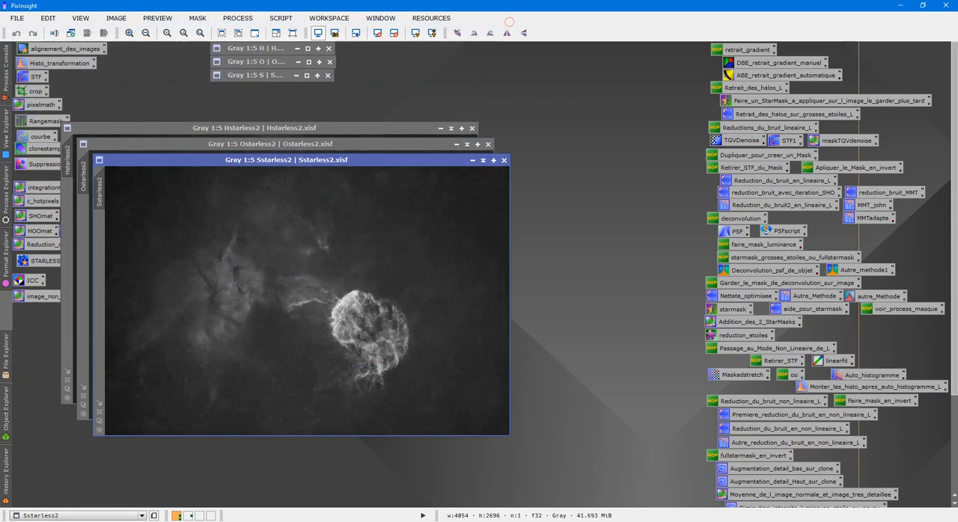
# - Inspect the nebula in Sstarless2 up close, and collapse the Sstarless2 and Ostarless2 windows
pyautogui.scroll(2, 401, 237)
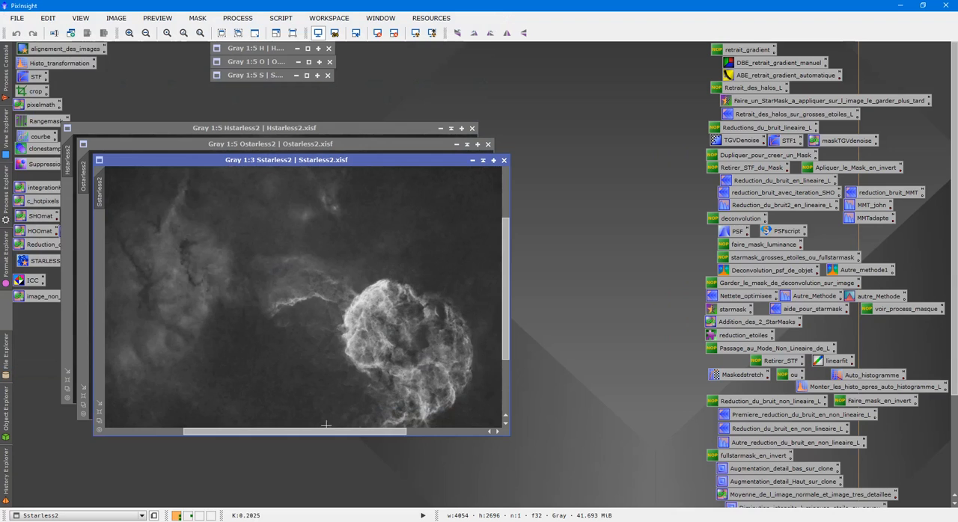
pyautogui.moveTo(327, 431); pyautogui.dragTo(411, 371)
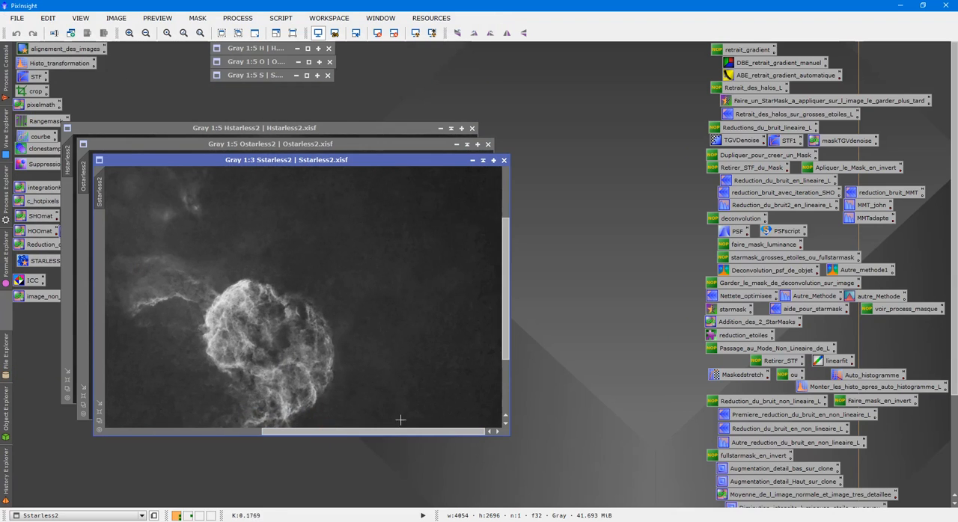
pyautogui.moveTo(379, 433); pyautogui.dragTo(230, 448)
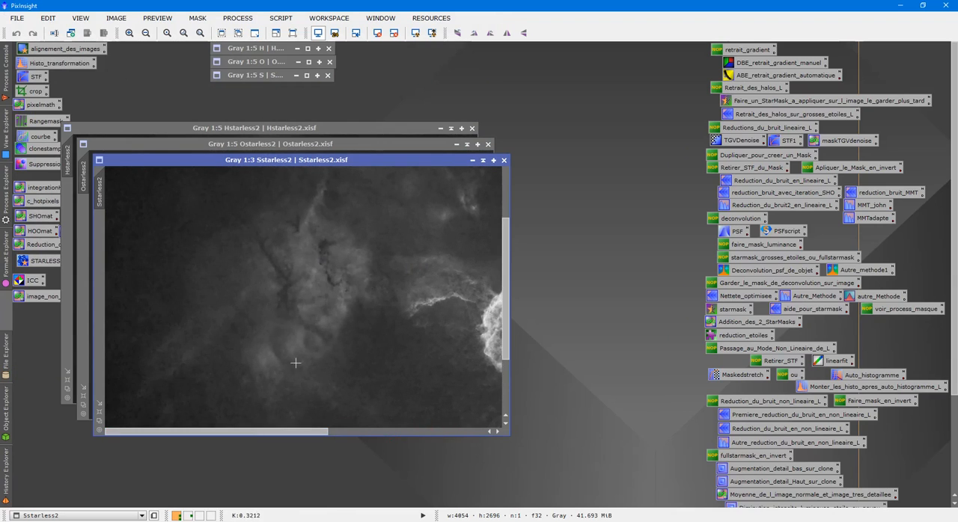
pyautogui.scroll(-2, 343, 354)
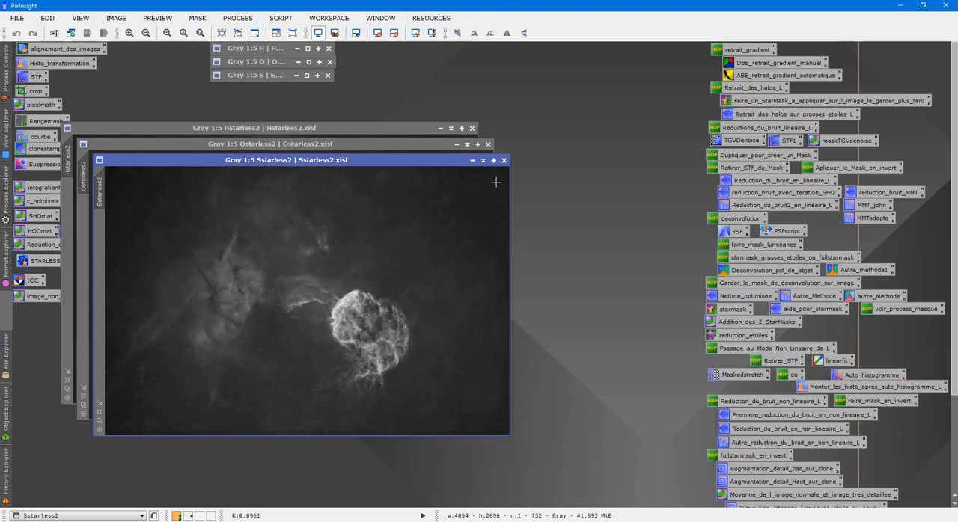
pyautogui.click(484, 160)
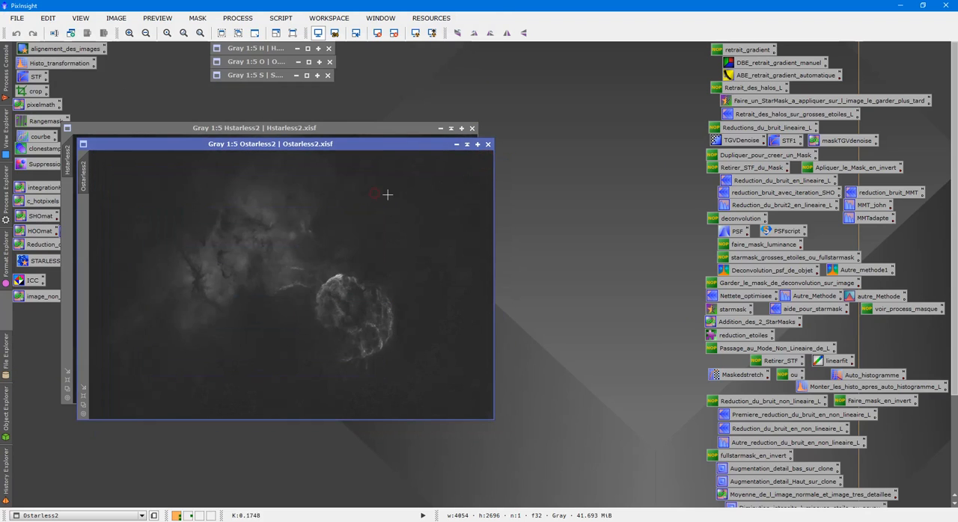
pyautogui.click(467, 145)
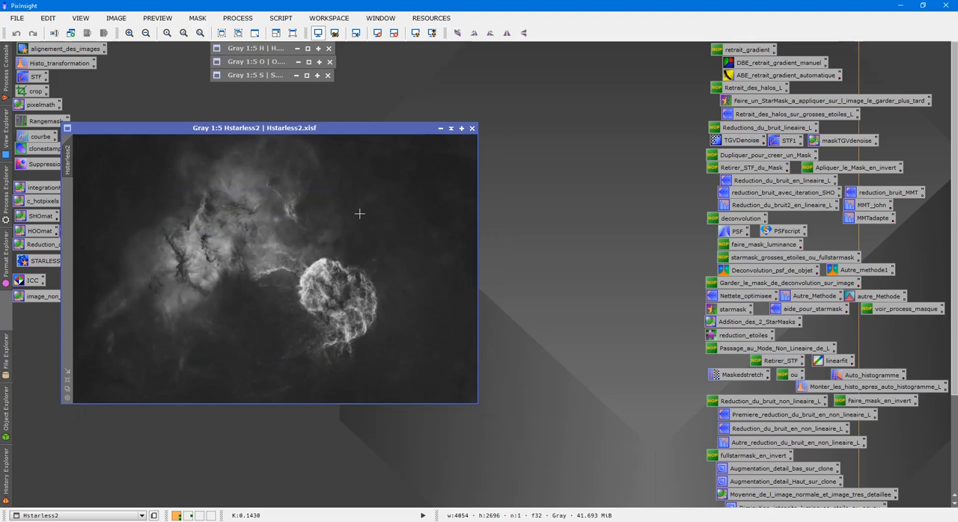
# - Compare the Hstarless2 image with the original H image containing stars, and collapse H again
pyautogui.scroll(1, 346, 230)
pyautogui.scroll(-2, 355, 231)
pyautogui.scroll(1, 361, 224)
pyautogui.doubleClick(270, 50)
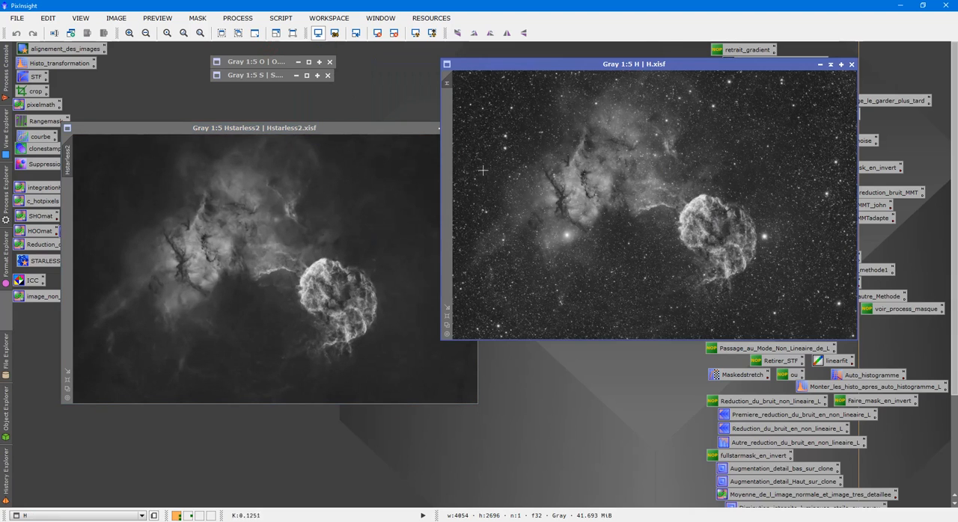
pyautogui.click(832, 65)
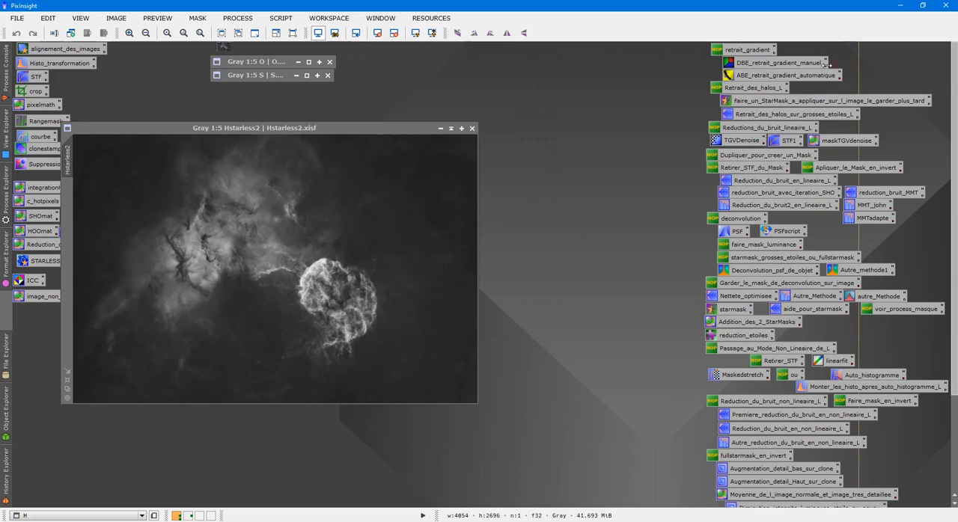
# - Move the Hstarless2 window toward the middle of the workspace and close the original S, O and H images
pyautogui.moveTo(327, 128); pyautogui.dragTo(432, 140)
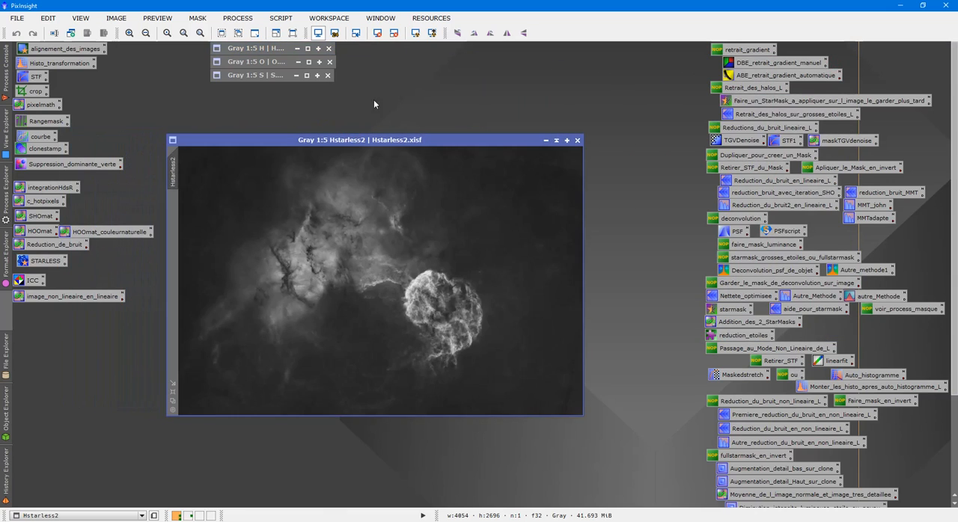
pyautogui.click(328, 76)
pyautogui.click(327, 62)
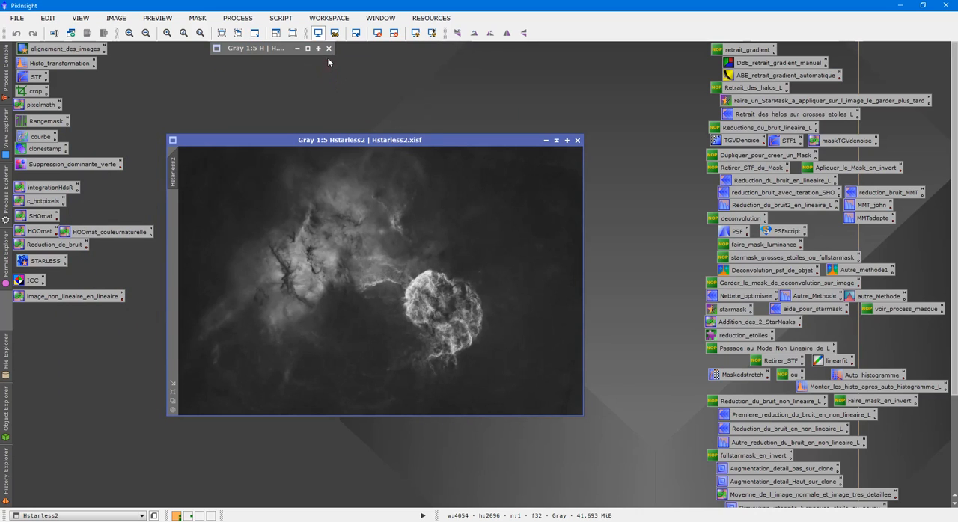
pyautogui.click(327, 51)
# - Change the identifier of Hstarless2 to H, and collapse its window at the upper edge of the workspace
pyautogui.rightClick(306, 258)
pyautogui.click(359, 301)
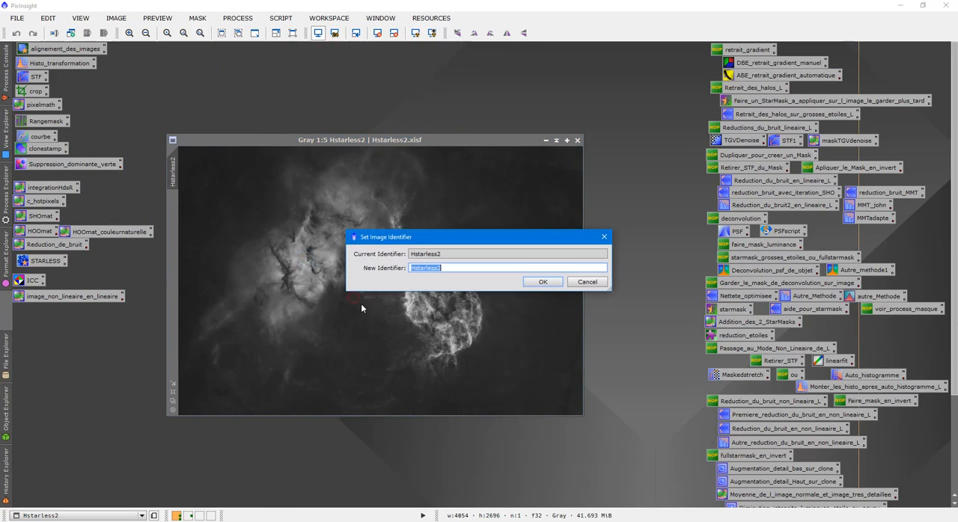
pyautogui.write('H')
pyautogui.press('Return')
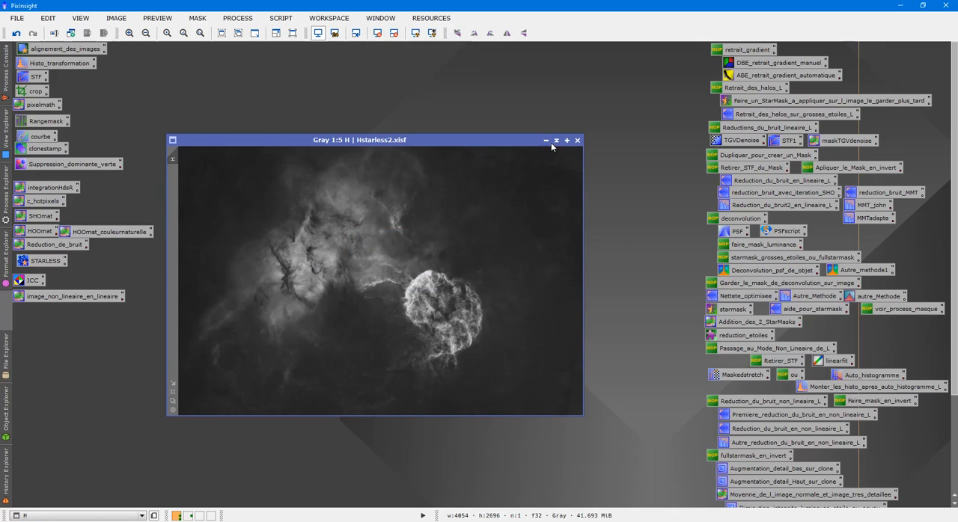
pyautogui.click(553, 141)
pyautogui.moveTo(343, 277); pyautogui.dragTo(217, 51)
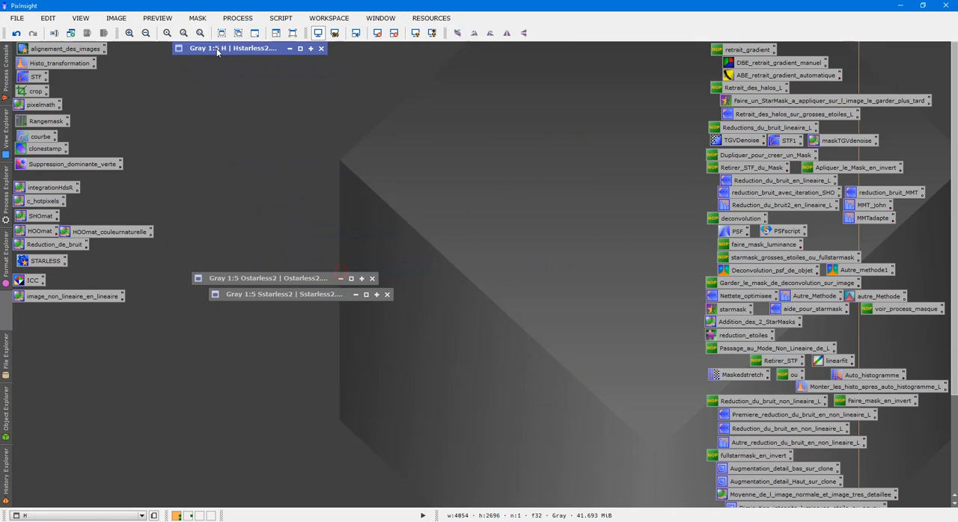
# - Change the identifier of Ostarless2 to O, collapse its window and place it just below H
pyautogui.doubleClick(282, 280)
pyautogui.rightClick(332, 251)
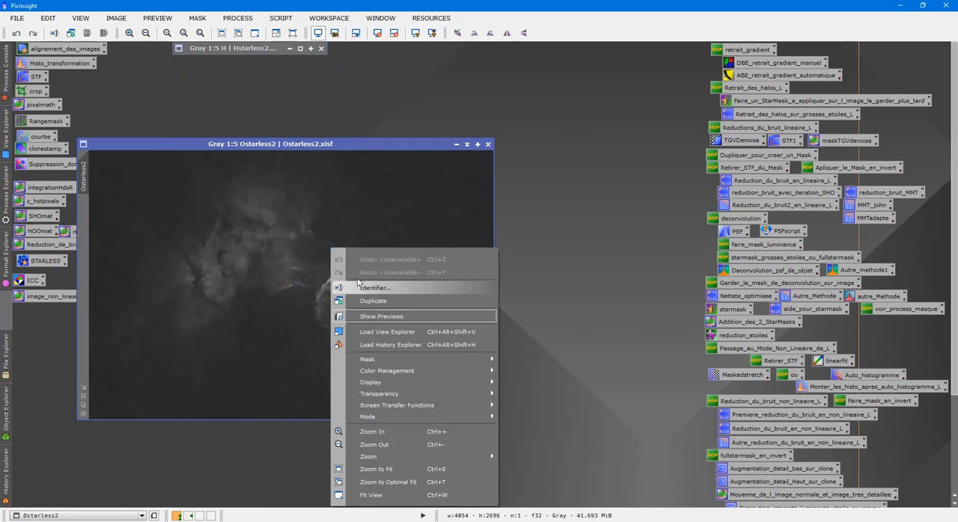
pyautogui.click(362, 286)
pyautogui.write('O')
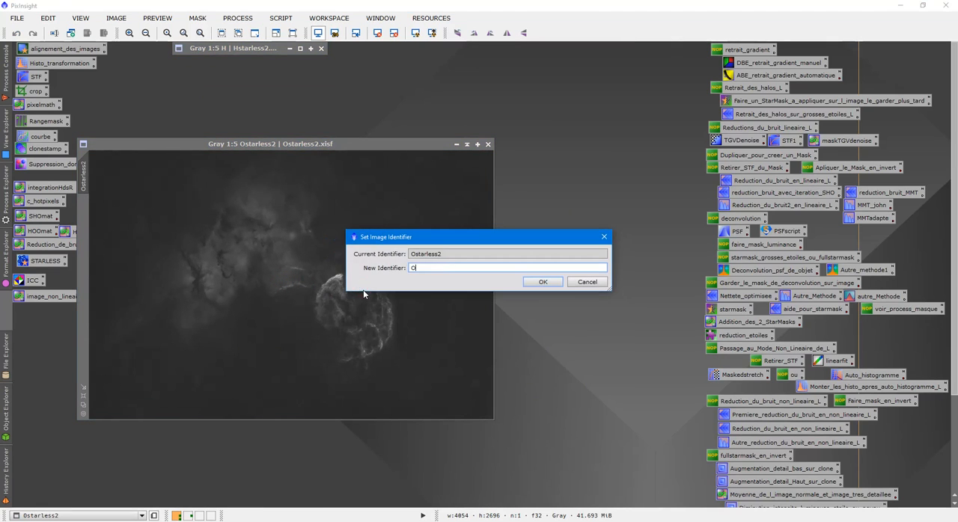
pyautogui.press('Return')
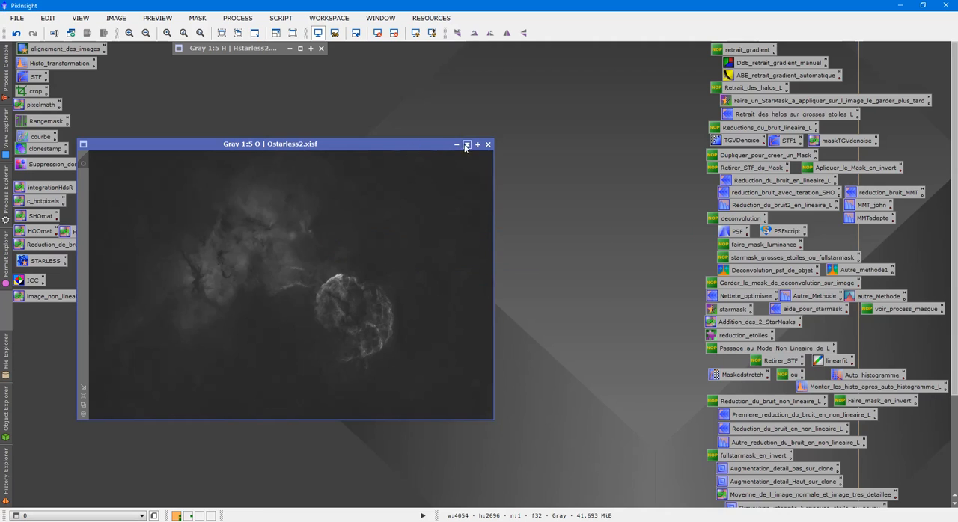
pyautogui.click(466, 146)
pyautogui.moveTo(286, 277); pyautogui.dragTo(264, 63)
# - Change the identifier of Sstarless2 to S, collapse its window and place it with the H and O windows
pyautogui.doubleClick(279, 294)
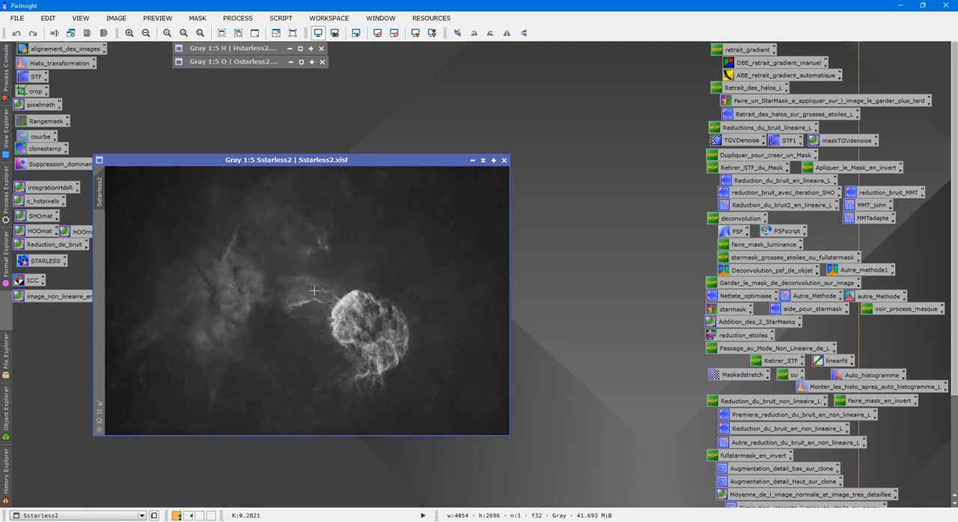
pyautogui.rightClick(313, 290)
pyautogui.click(355, 80)
pyautogui.write('S')
pyautogui.press('Return')
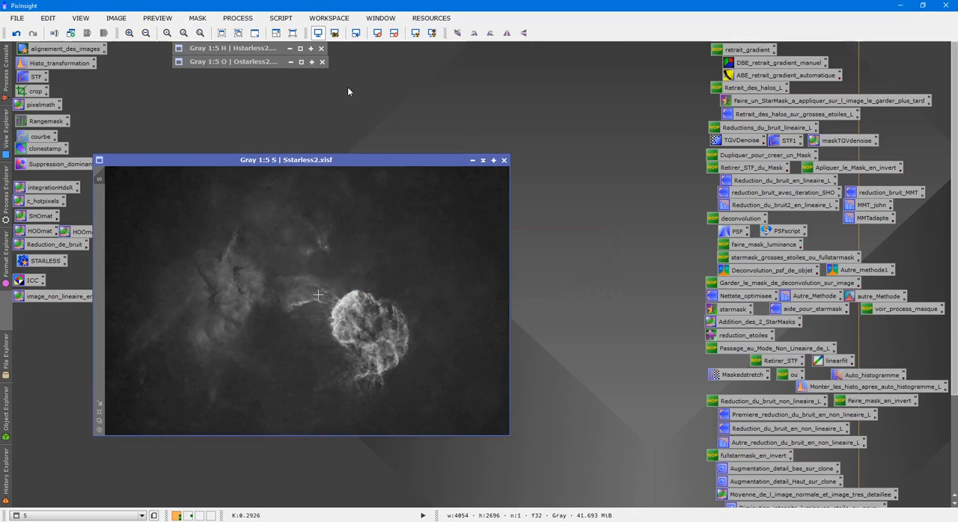
pyautogui.click(483, 160)
pyautogui.moveTo(252, 292); pyautogui.dragTo(215, 75)
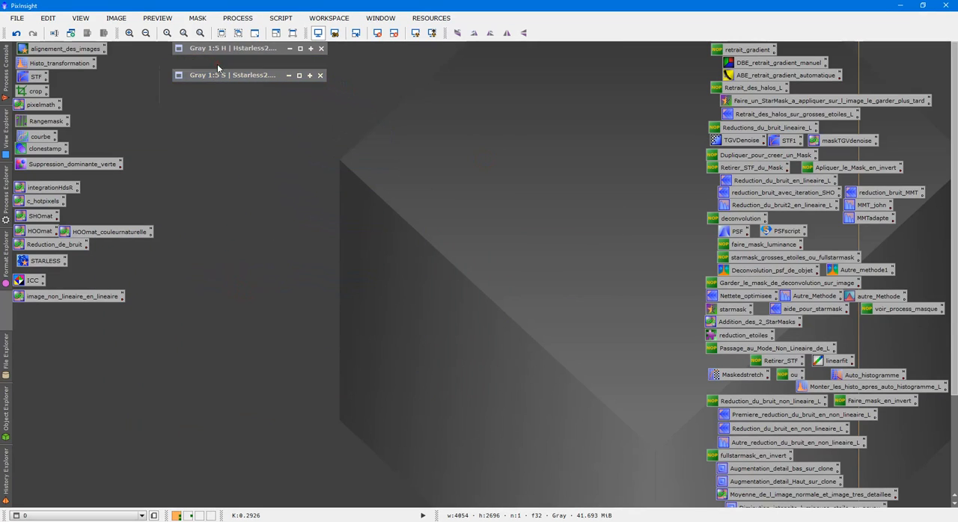
# - Expand the O, H and S images to view them, and collapse S and H again
pyautogui.doubleClick(217, 64)
pyautogui.doubleClick(244, 52)
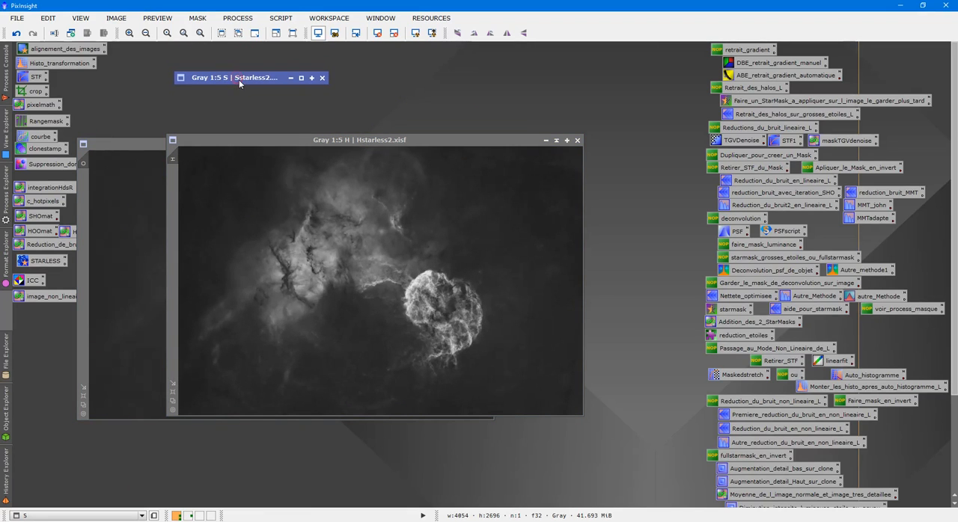
pyautogui.doubleClick(239, 79)
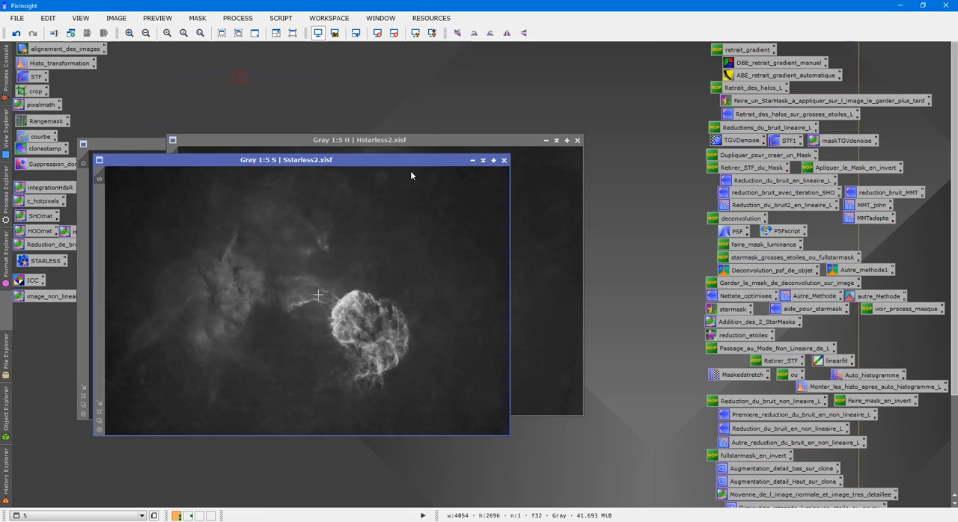
pyautogui.click(482, 160)
pyautogui.click(556, 141)
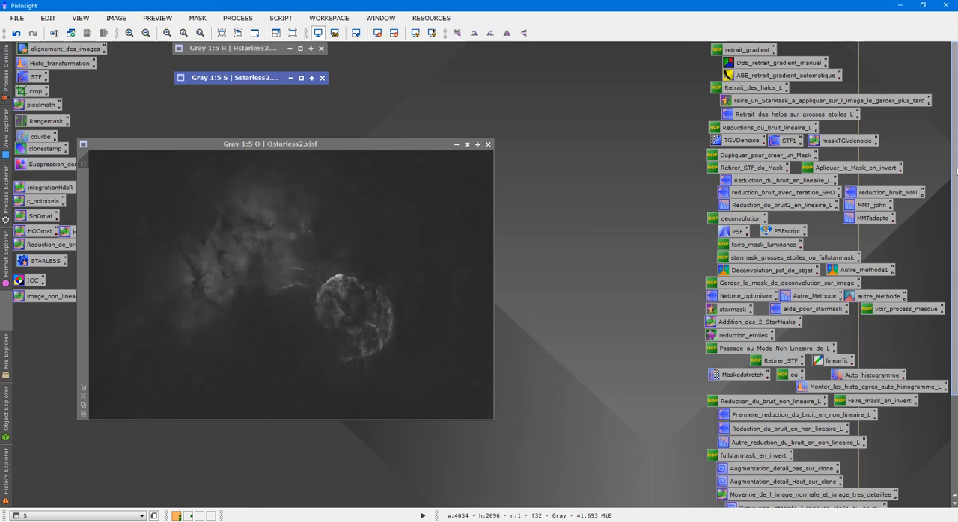
# - Review the PixelMath expressions of the Renforcement_O and Renforcement_O1 presets without applying them
pyautogui.scroll(-5, 955, 175)
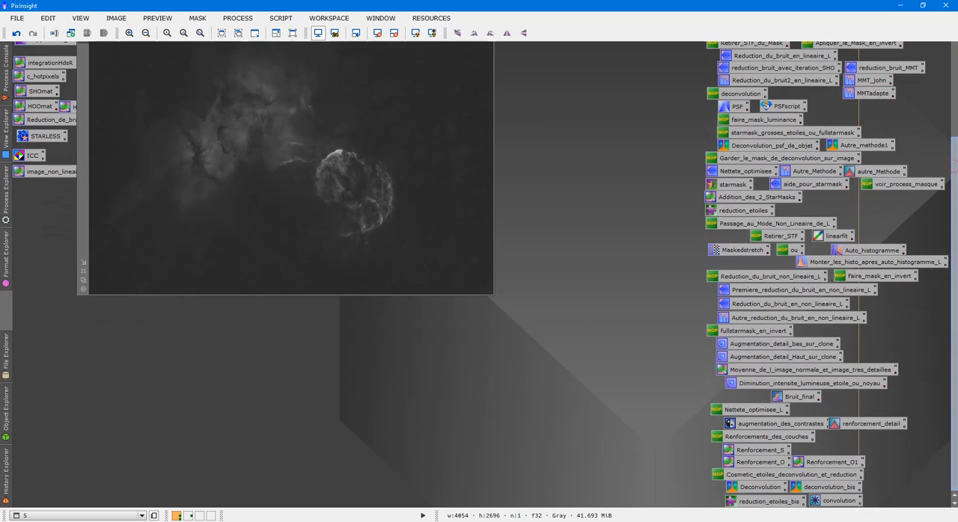
pyautogui.doubleClick(750, 465)
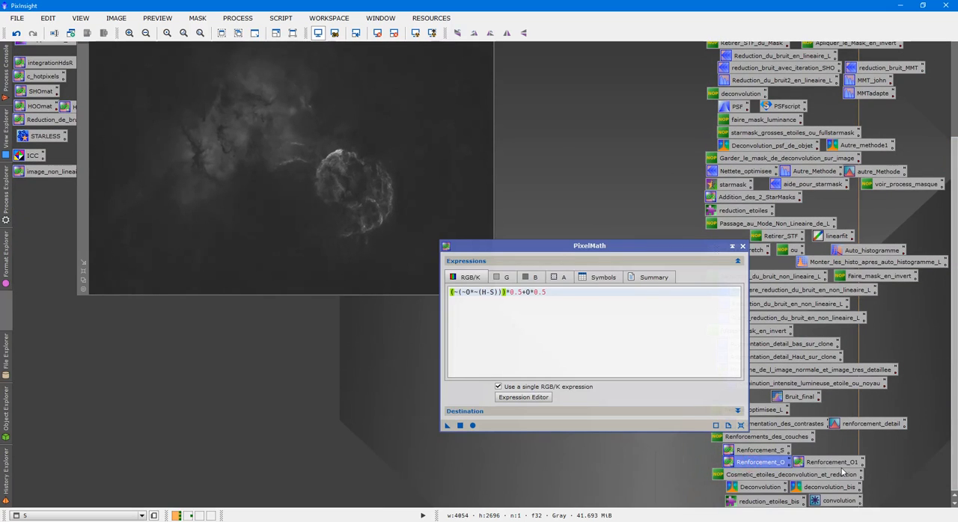
pyautogui.click(840, 463)
pyautogui.moveTo(840, 463); pyautogui.dragTo(667, 416)
pyautogui.moveTo(533, 376); pyautogui.dragTo(432, 373)
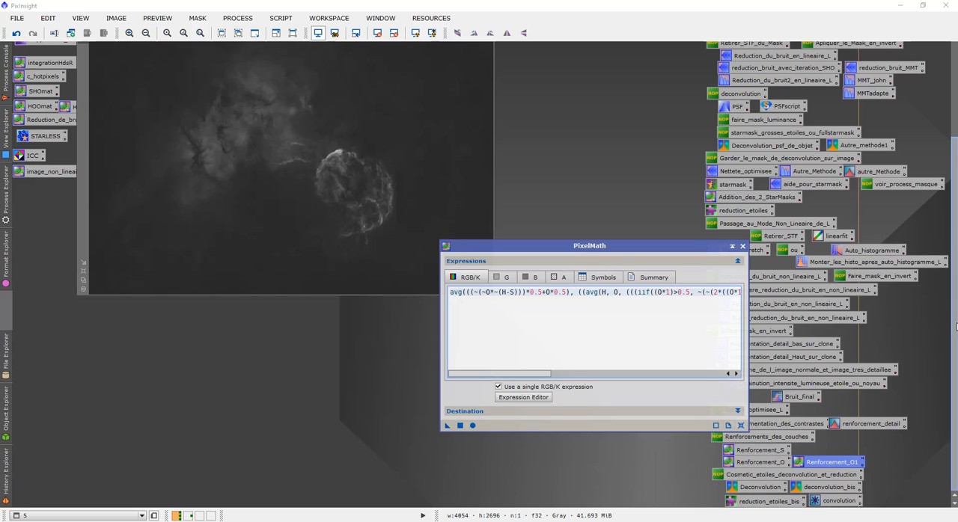
pyautogui.moveTo(956, 267); pyautogui.dragTo(956, 171)
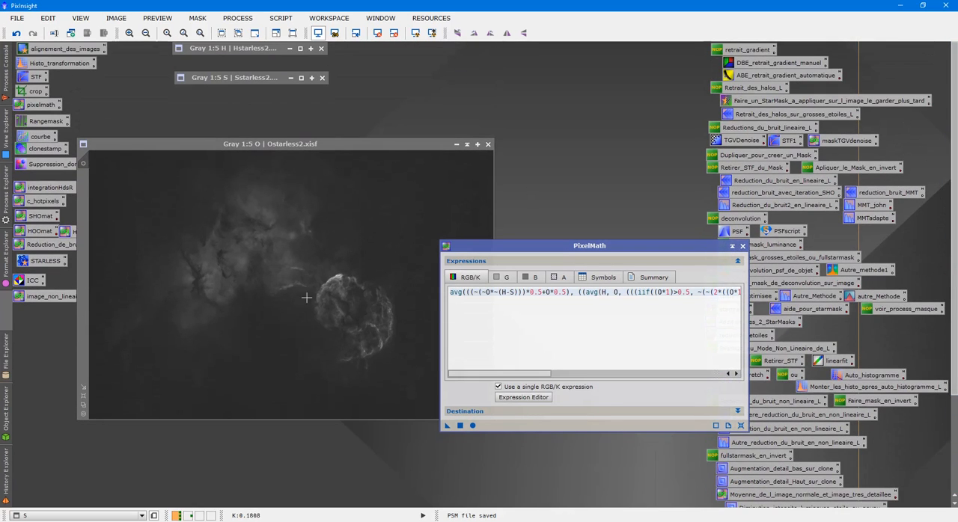
pyautogui.click(741, 245)
# - Inspect the nebula in the O image up close and collapse its window
pyautogui.scroll(1, 361, 254)
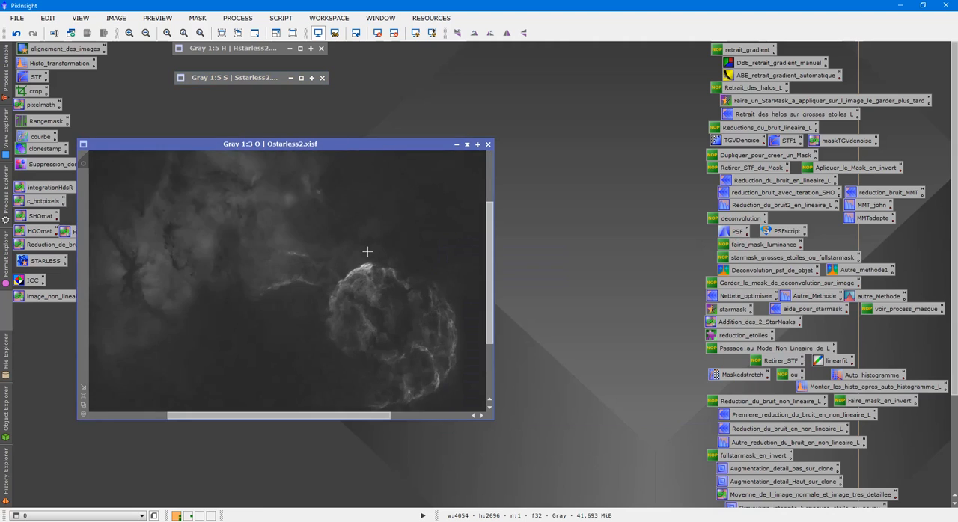
pyautogui.scroll(-1, 259, 241)
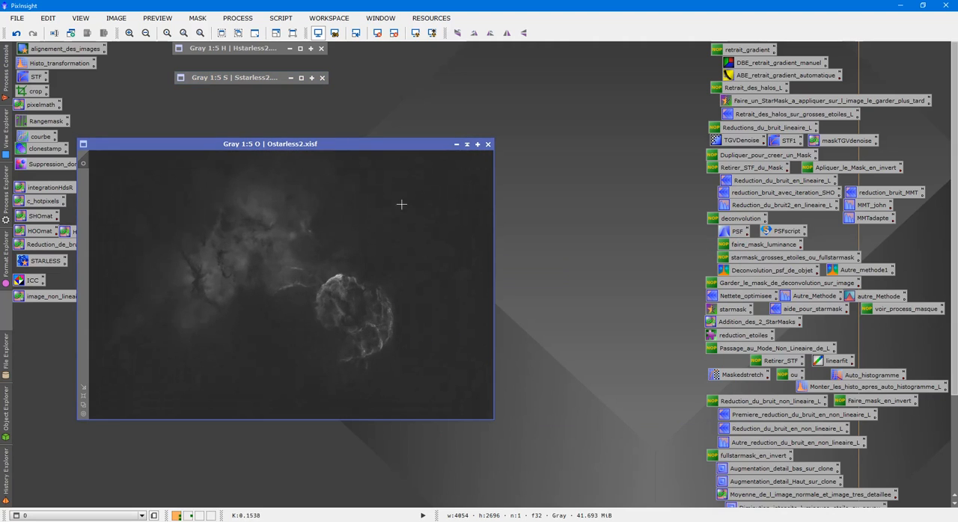
pyautogui.click(467, 144)
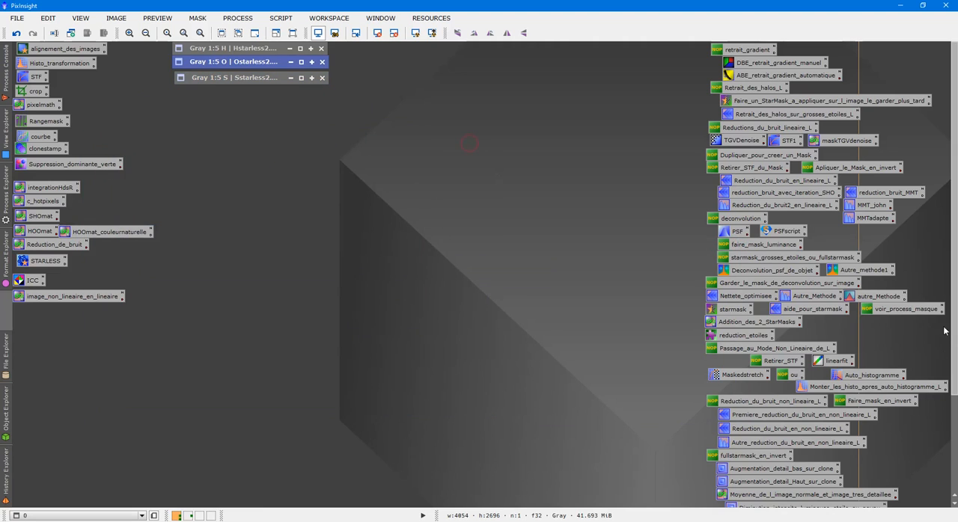
# - Reopen the Renforcement_O1 preset to examine its averaging expression, and close it without applying it
pyautogui.moveTo(955, 273); pyautogui.dragTo(954, 366)
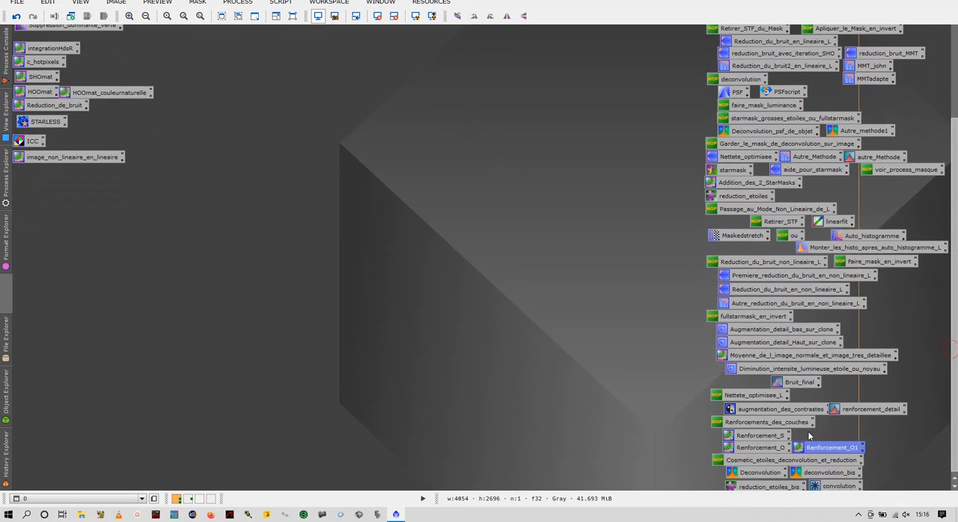
pyautogui.doubleClick(818, 449)
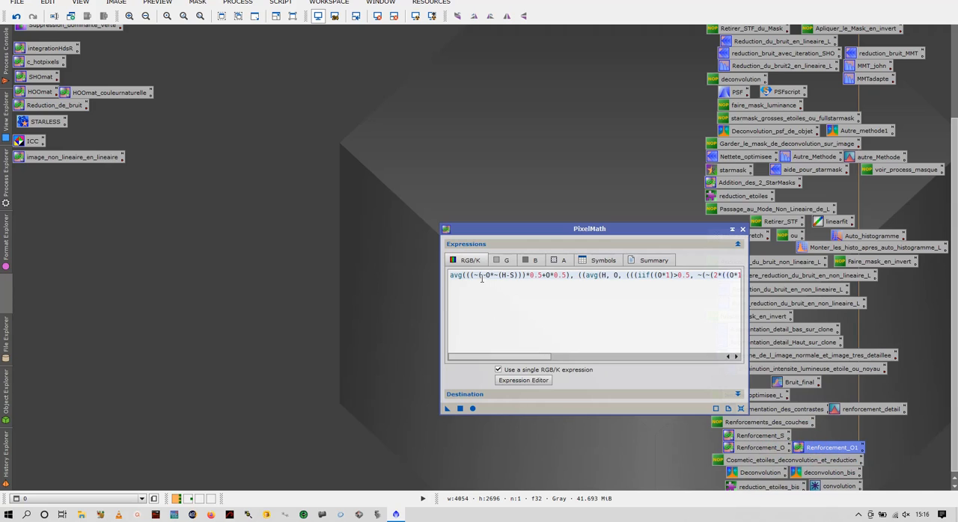
pyautogui.moveTo(500, 357)
pyautogui.mouseDown()
pyautogui.moveTo(525, 359)
pyautogui.moveTo(479, 357)
pyautogui.moveTo(517, 357)
pyautogui.moveTo(482, 357)
pyautogui.moveTo(494, 358)
pyautogui.mouseUp()
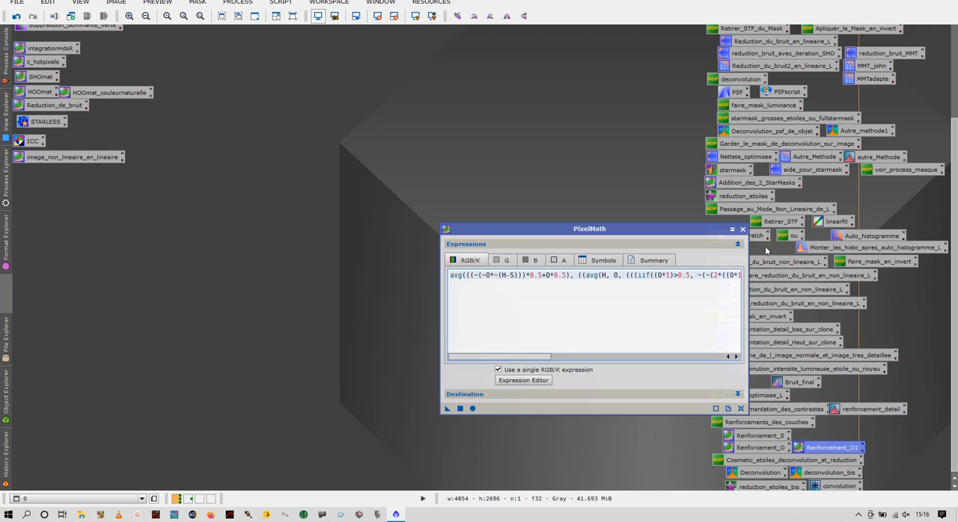
pyautogui.click(742, 229)
pyautogui.moveTo(955, 247); pyautogui.dragTo(955, 152)
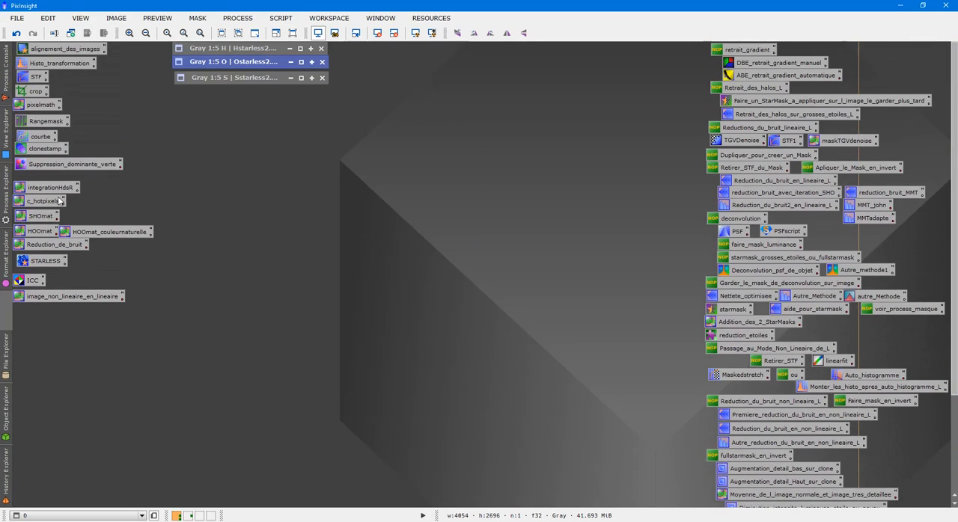
# - Check the red, green and blue expressions and destination of the SHOmat PixelMath preset, and generate the new RGB image from S, H and O
pyautogui.doubleClick(35, 217)
pyautogui.moveTo(526, 252); pyautogui.dragTo(661, 65)
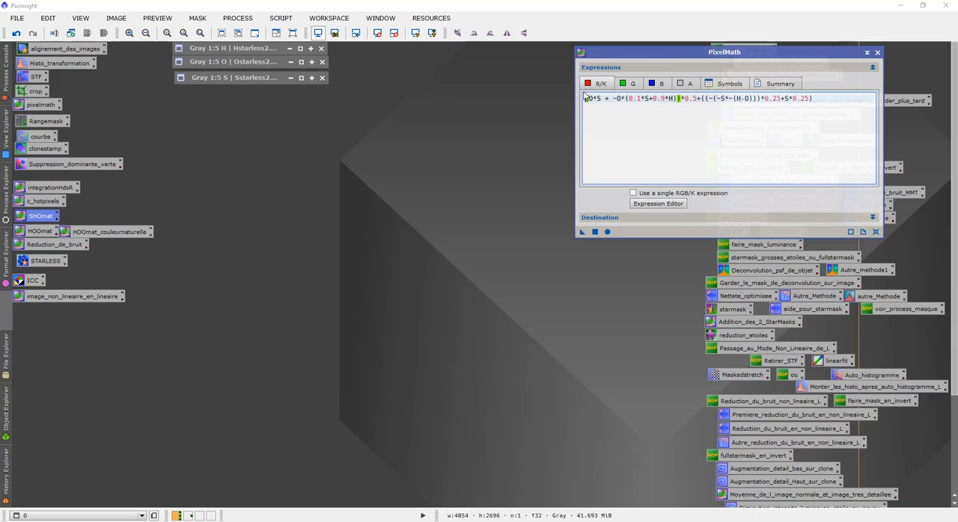
pyautogui.click(629, 85)
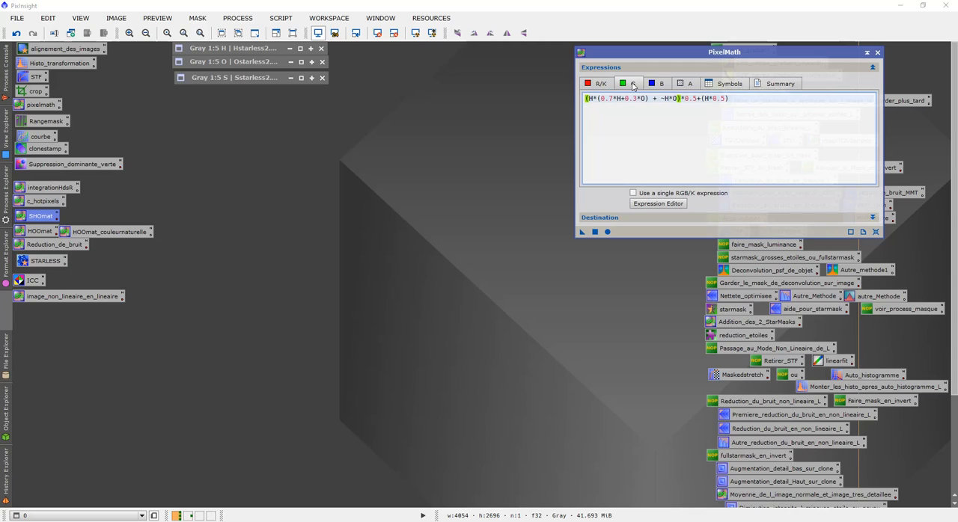
pyautogui.click(658, 86)
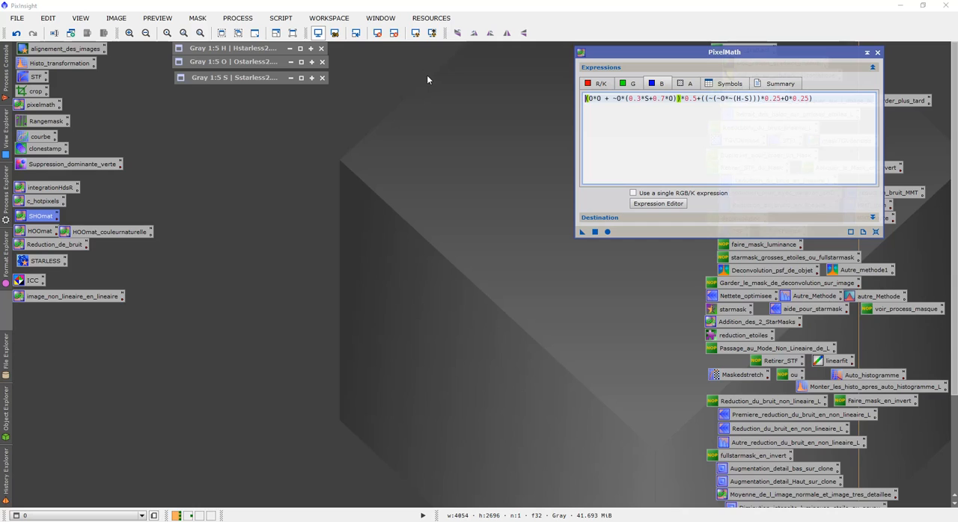
pyautogui.click(598, 218)
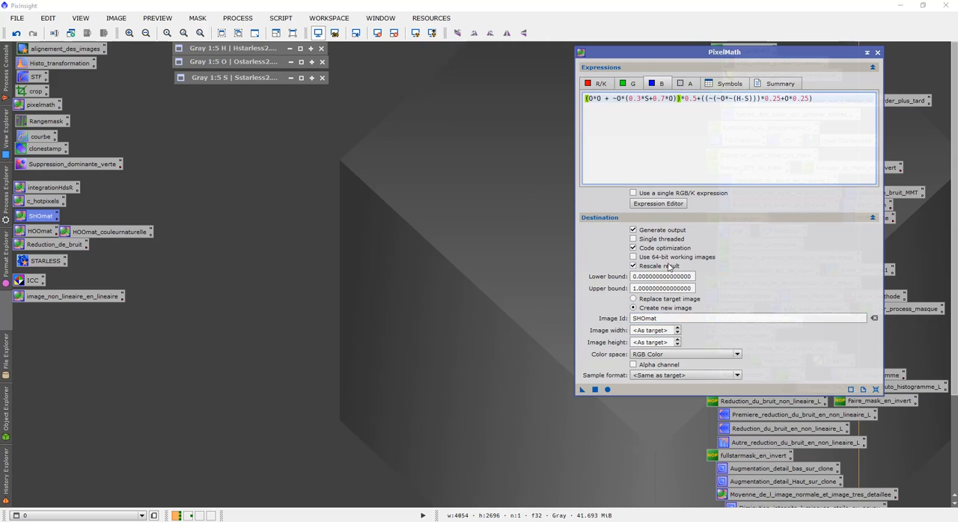
pyautogui.click(673, 217)
pyautogui.click(595, 233)
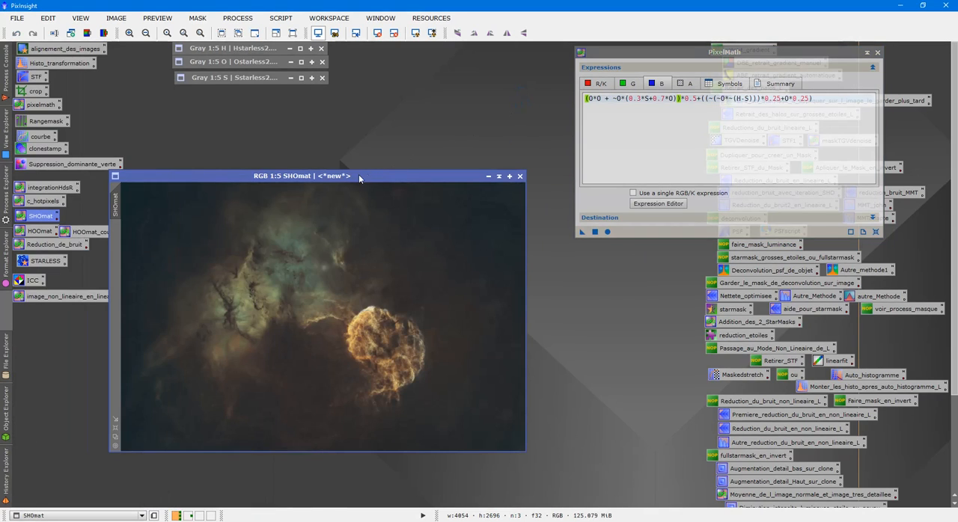
pyautogui.moveTo(358, 174); pyautogui.dragTo(415, 146)
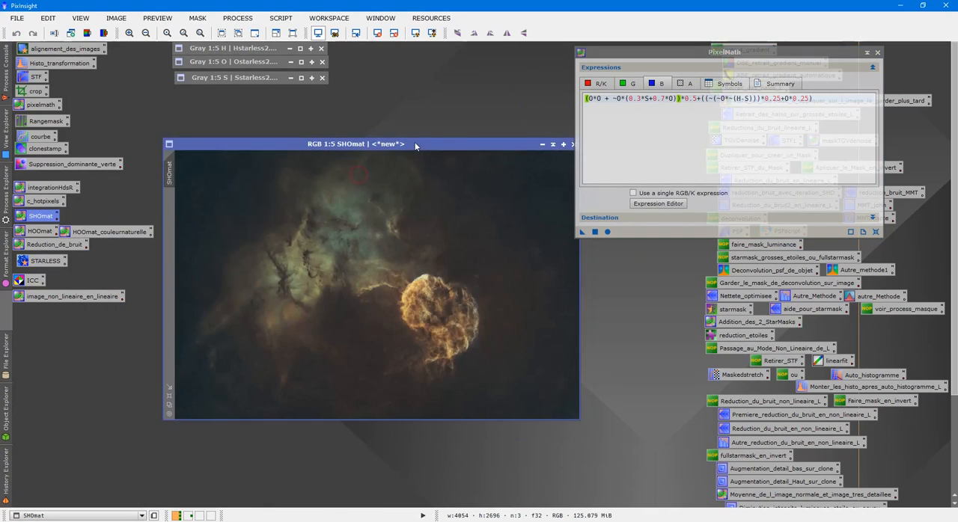
pyautogui.click(878, 53)
# - Inspect the colours and details of the SHOmat image up close and as a whole, moving its window slightly upward
pyautogui.scroll(3, 473, 266)
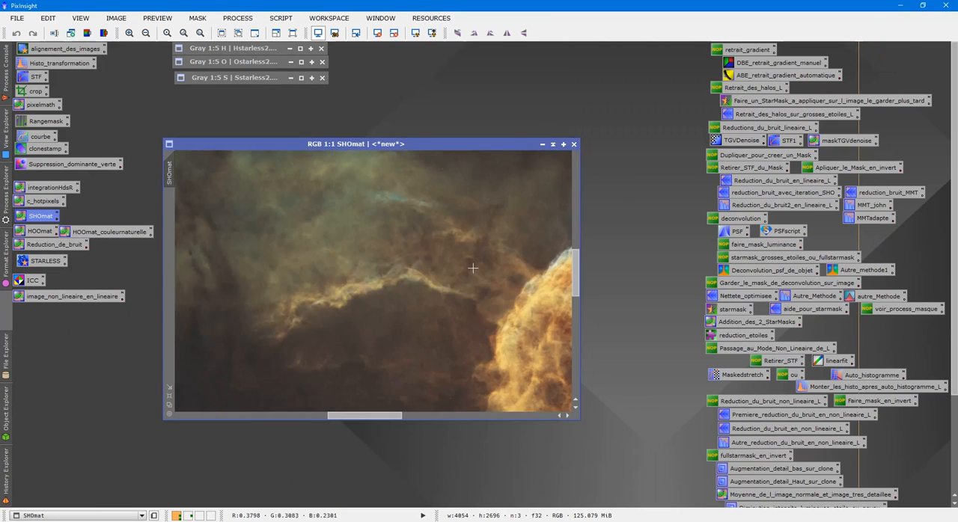
pyautogui.scroll(-1, 454, 306)
pyautogui.scroll(-2, 454, 305)
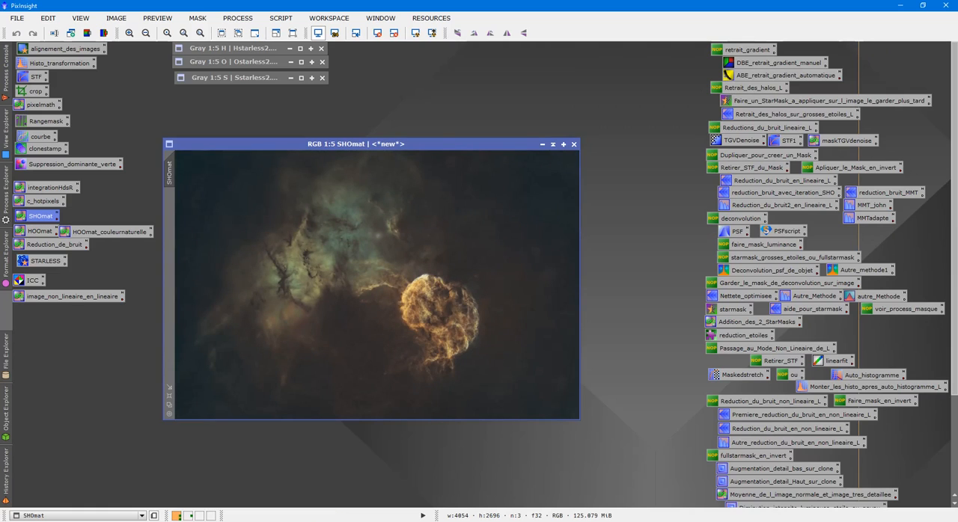
pyautogui.moveTo(410, 144); pyautogui.dragTo(422, 134)
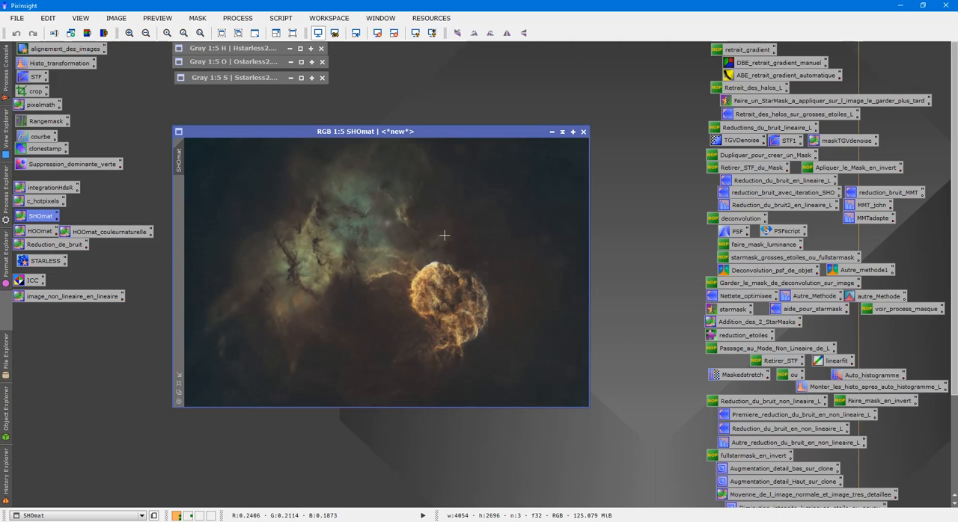
pyautogui.moveTo(404, 132)
pyautogui.mouseDown()
pyautogui.moveTo(381, 131)
pyautogui.moveTo(413, 108)
pyautogui.moveTo(402, 119)
pyautogui.mouseUp()
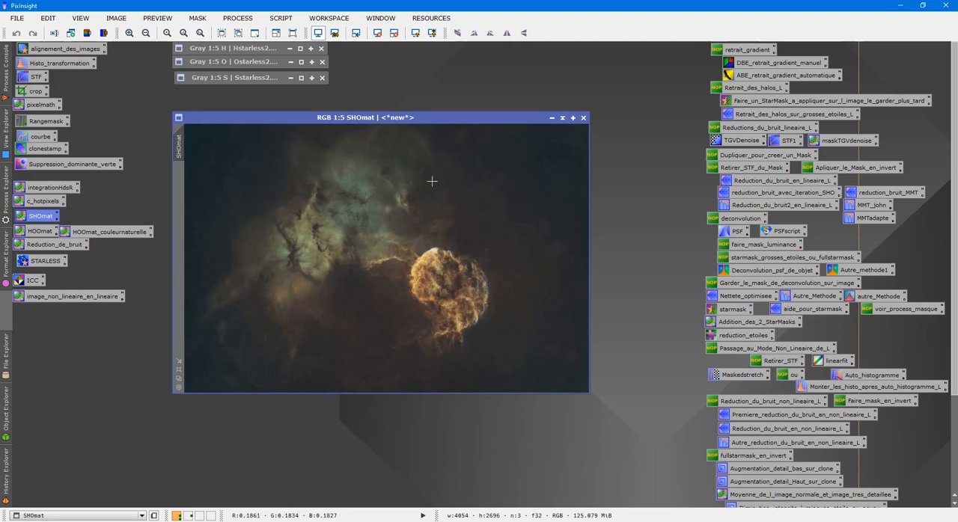
pyautogui.scroll(4, 449, 227)
pyautogui.scroll(-4, 445, 219)
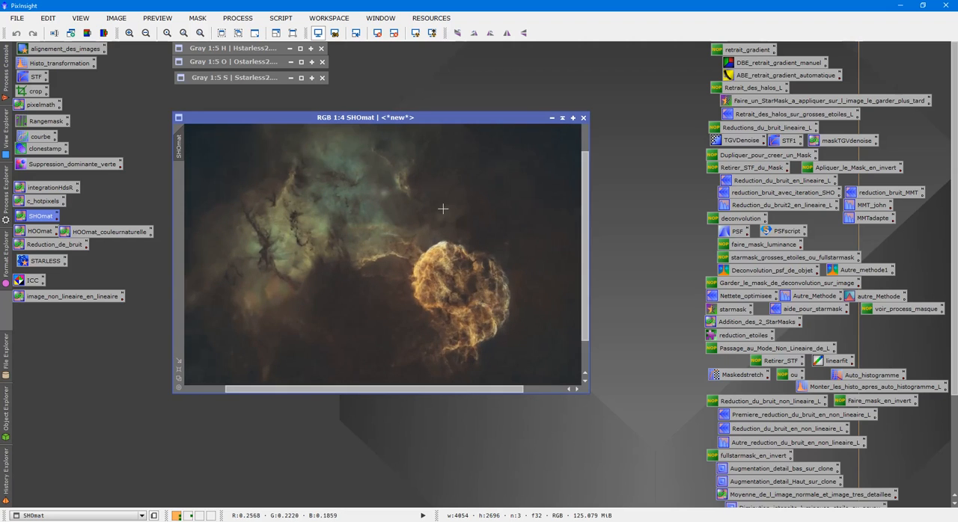
# - Extract the lightness component of SHOmat as a separate image and place it beside the colour image
pyautogui.click(88, 33)
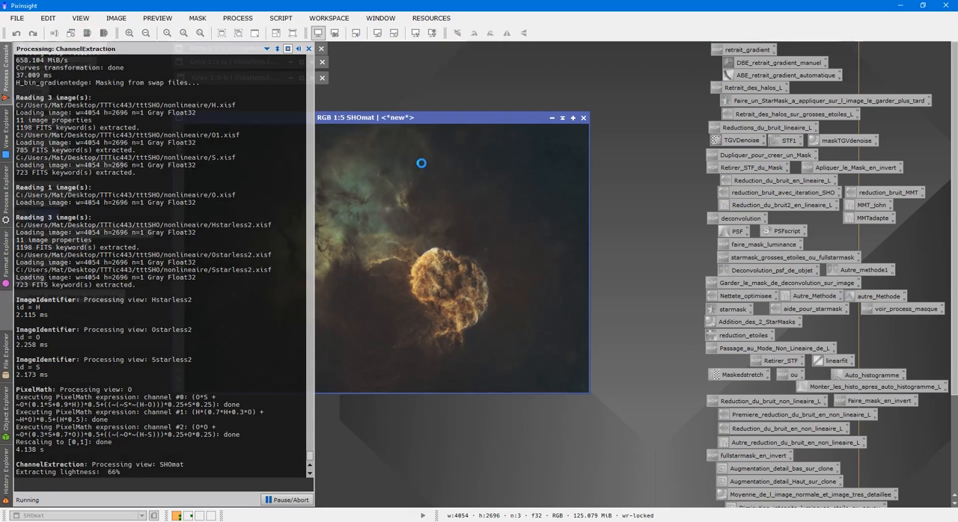
pyautogui.moveTo(367, 192); pyautogui.dragTo(515, 150)
pyautogui.click(416, 116)
pyautogui.click(653, 245)
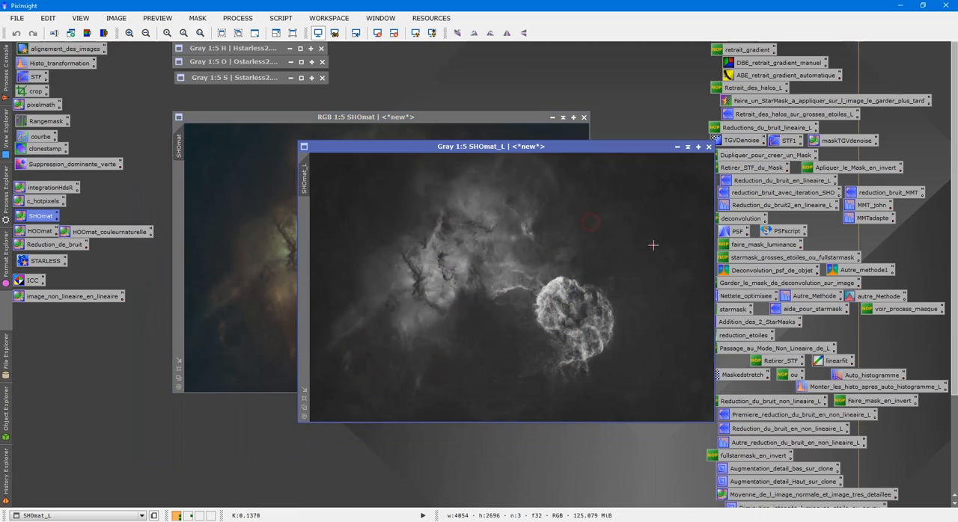
# - Darken the background of SHOmat_L with HistogramTransformation, using shadows 0.16161616 and highlights 0.89646465, and close the preview
pyautogui.doubleClick(46, 66)
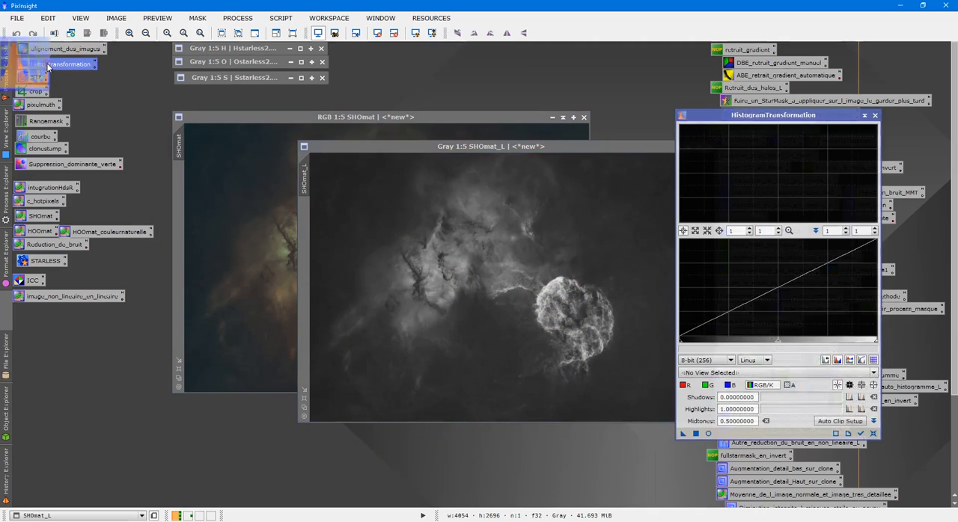
pyautogui.click(708, 435)
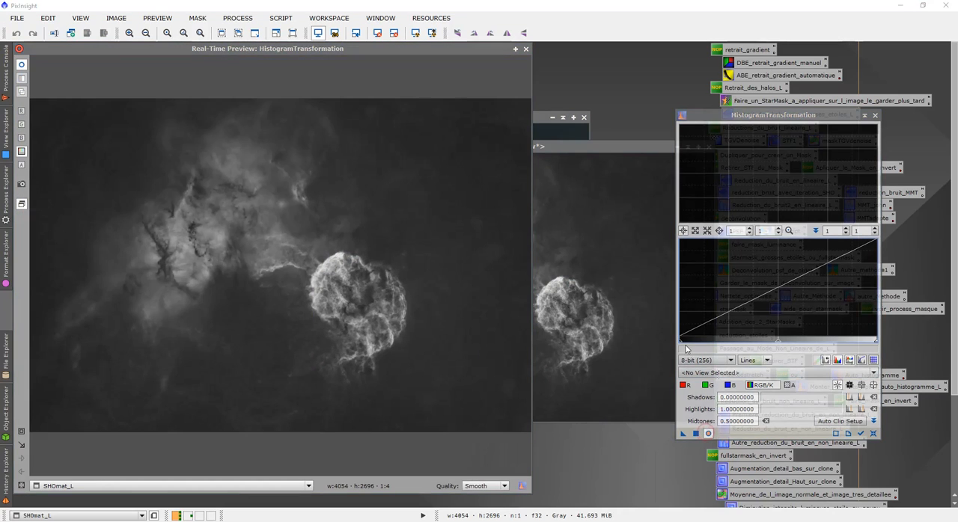
pyautogui.moveTo(681, 342); pyautogui.dragTo(711, 346)
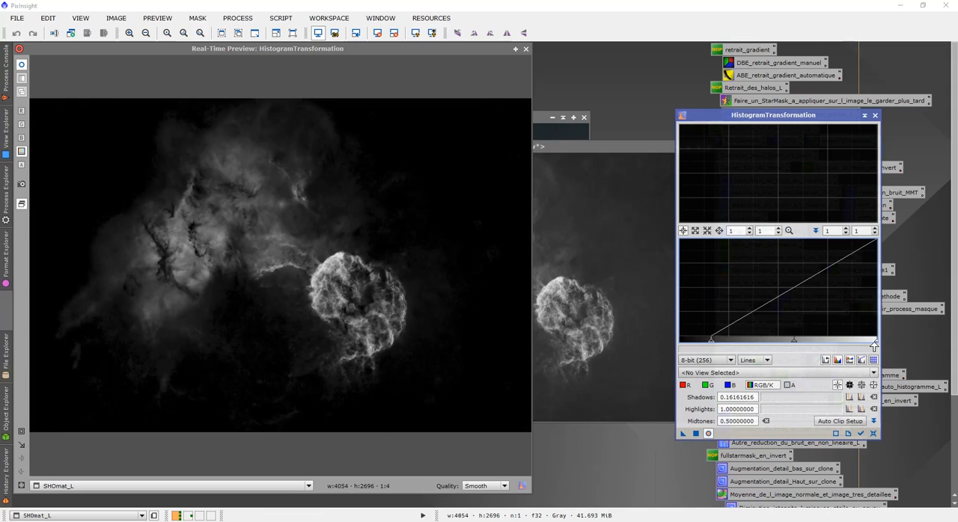
pyautogui.moveTo(876, 344); pyautogui.dragTo(857, 344)
pyautogui.click(696, 434)
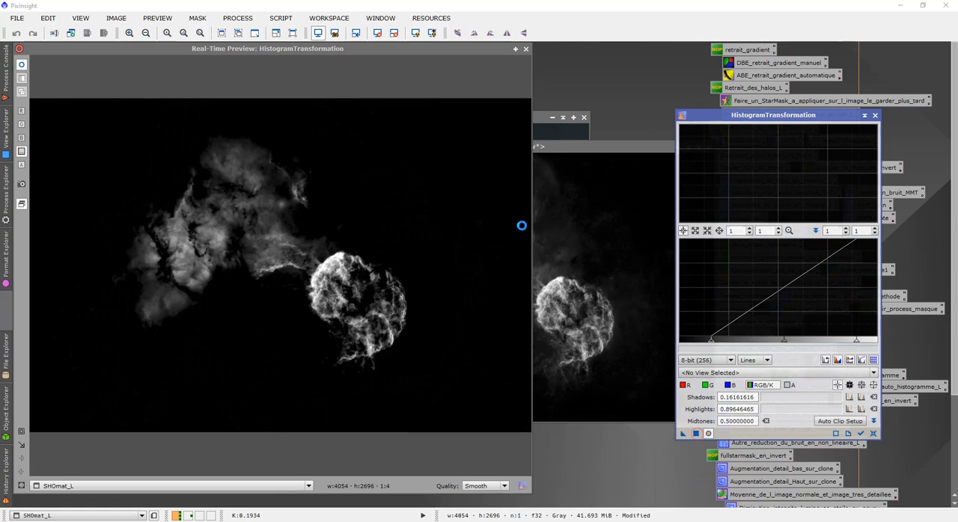
pyautogui.click(526, 49)
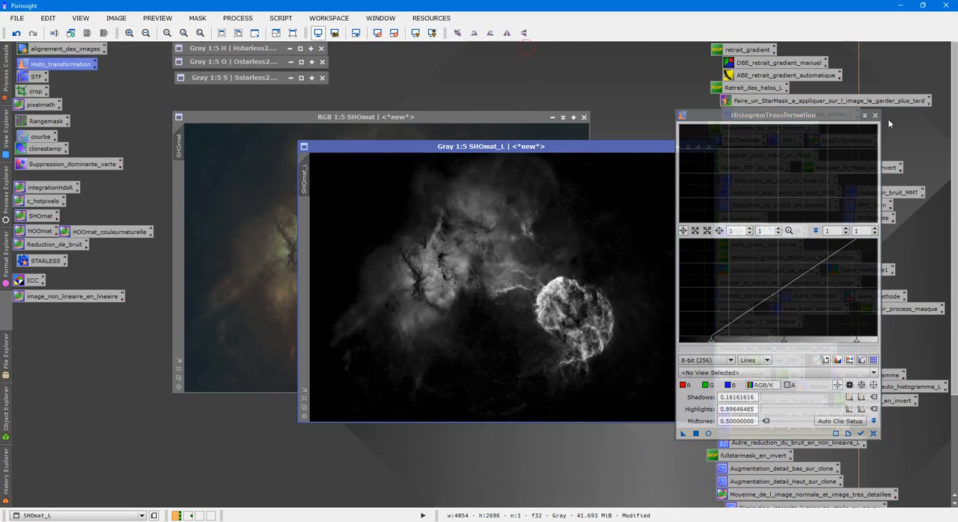
# - Change the identifier of the stretched lightness image to maskstarlessL
pyautogui.rightClick(542, 223)
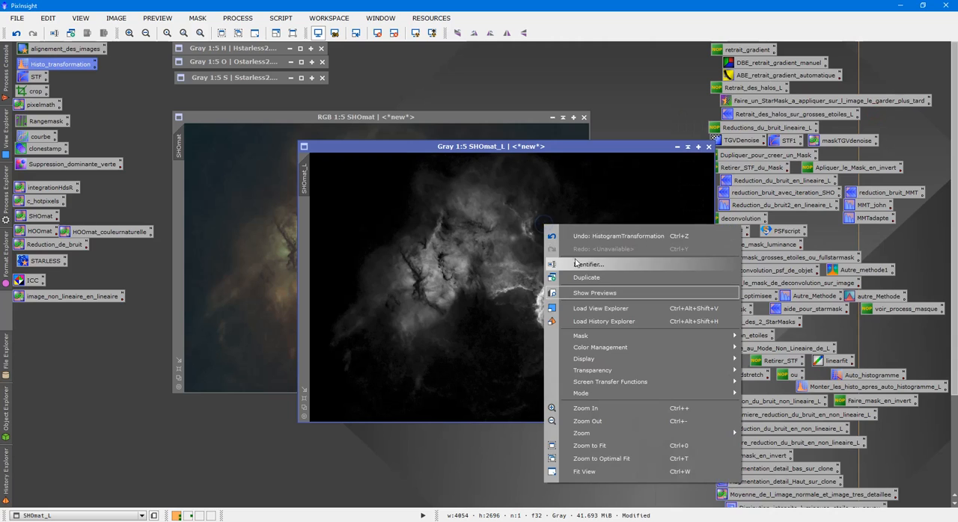
pyautogui.click(575, 263)
pyautogui.write('maskstarless')
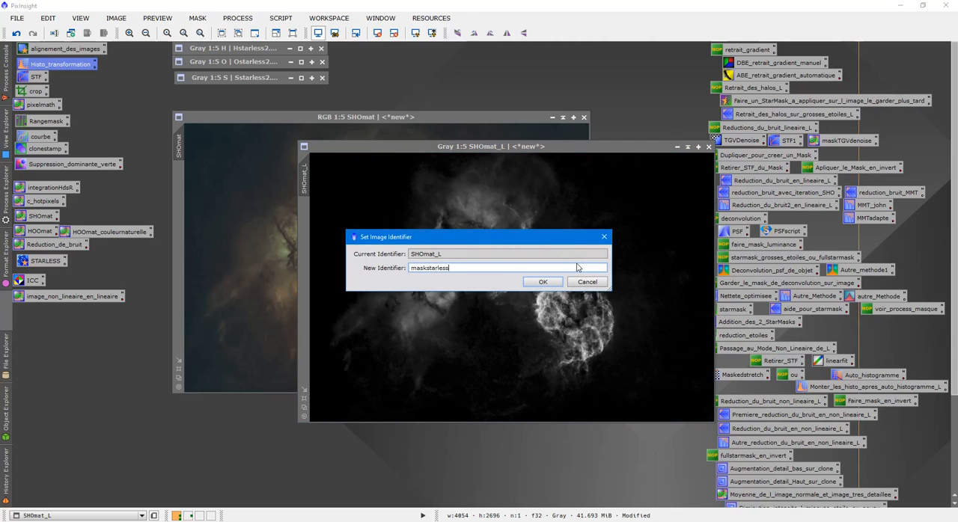
pyautogui.write('L')
pyautogui.press('Return')
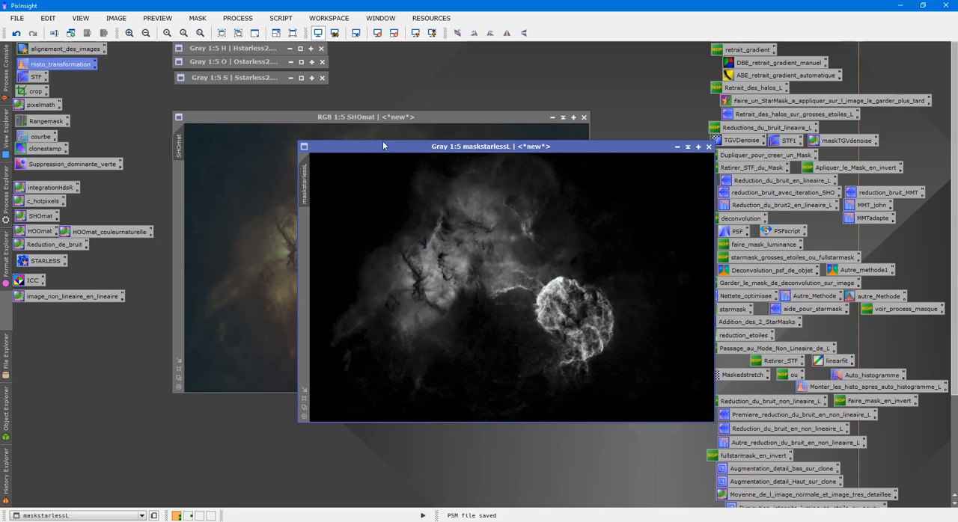
# - Apply maskstarlessL as the mask of SHOmat, collapse the mask image out of the way and hide the red mask overlay
pyautogui.moveTo(311, 186); pyautogui.dragTo(186, 193)
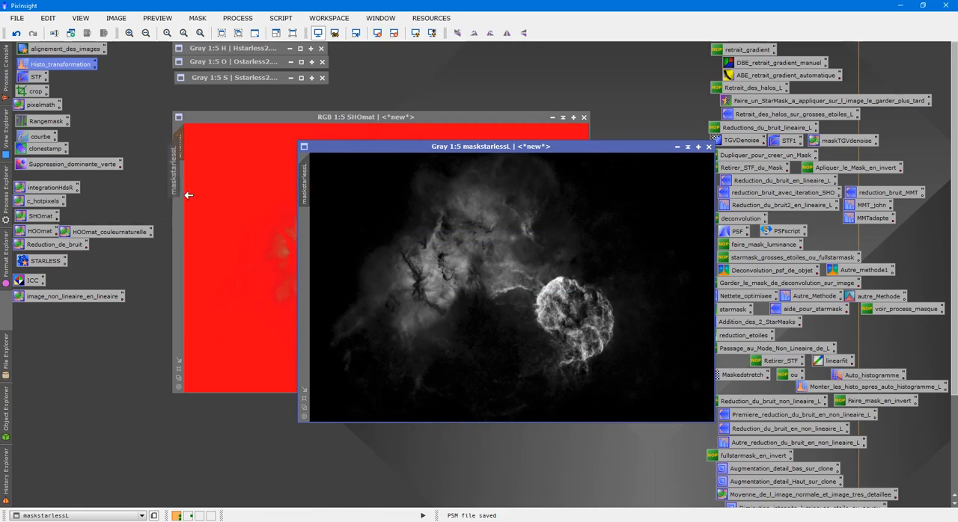
pyautogui.click(689, 147)
pyautogui.moveTo(449, 282); pyautogui.dragTo(531, 49)
pyautogui.click(481, 163)
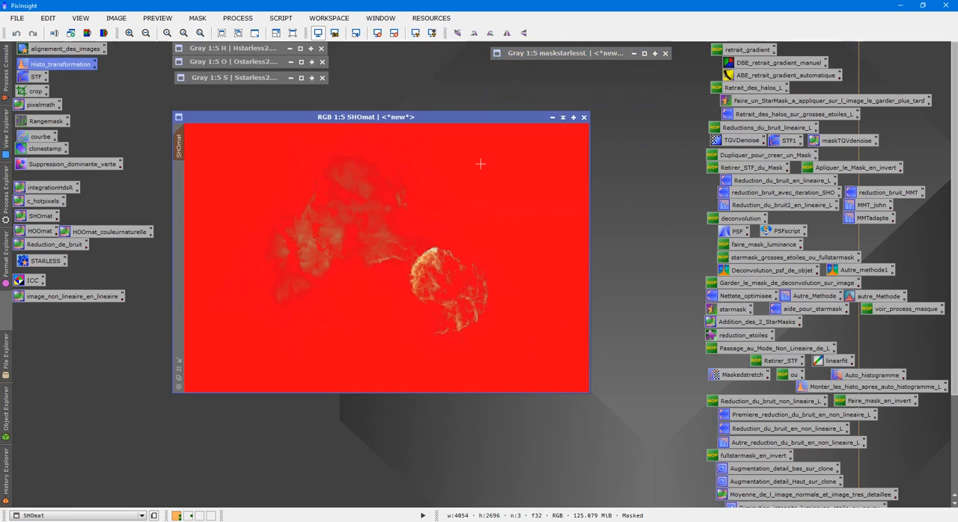
pyautogui.hotkey('ctrl', 'k')
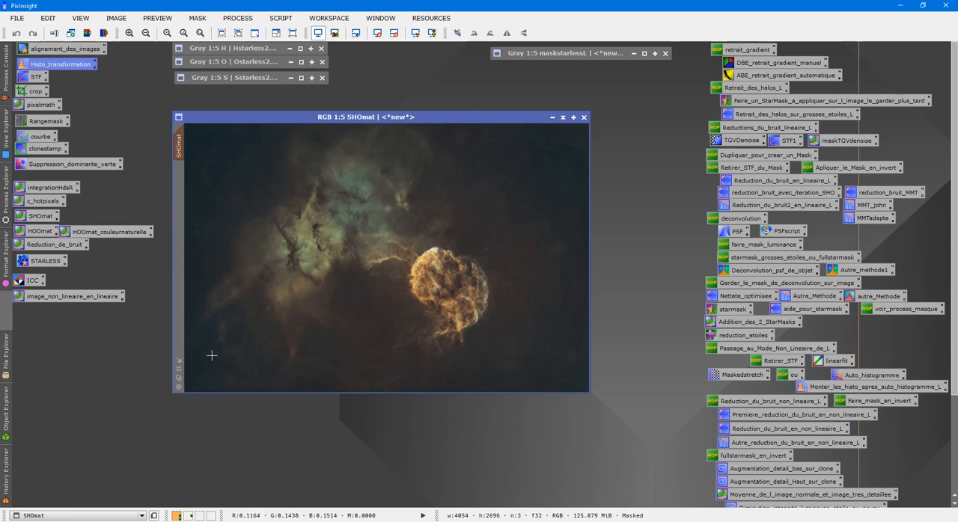
# - Enlarge the SHOmat image, inspect its nebula details up close, and reposition its window in the workspace
pyautogui.click(179, 370)
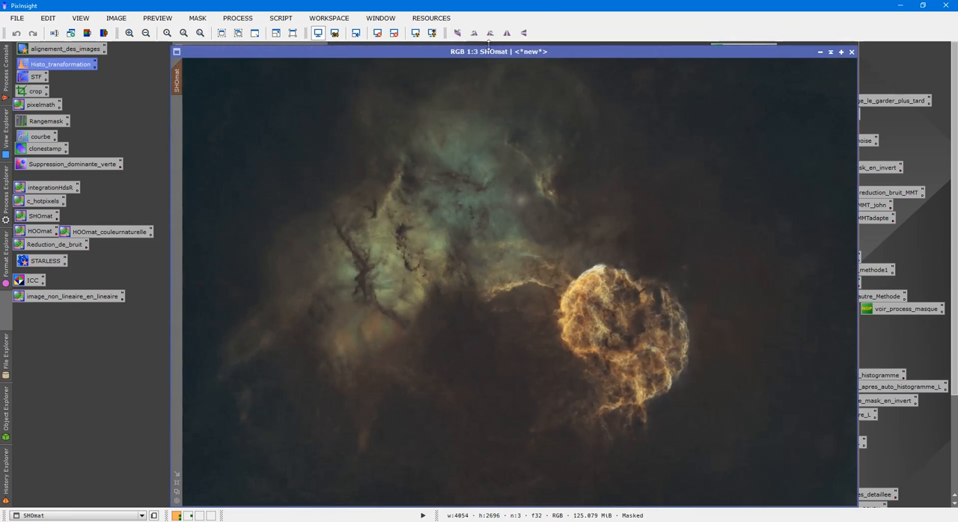
pyautogui.moveTo(490, 51); pyautogui.dragTo(374, 48)
pyautogui.scroll(2, 426, 189)
pyautogui.scroll(-2, 432, 200)
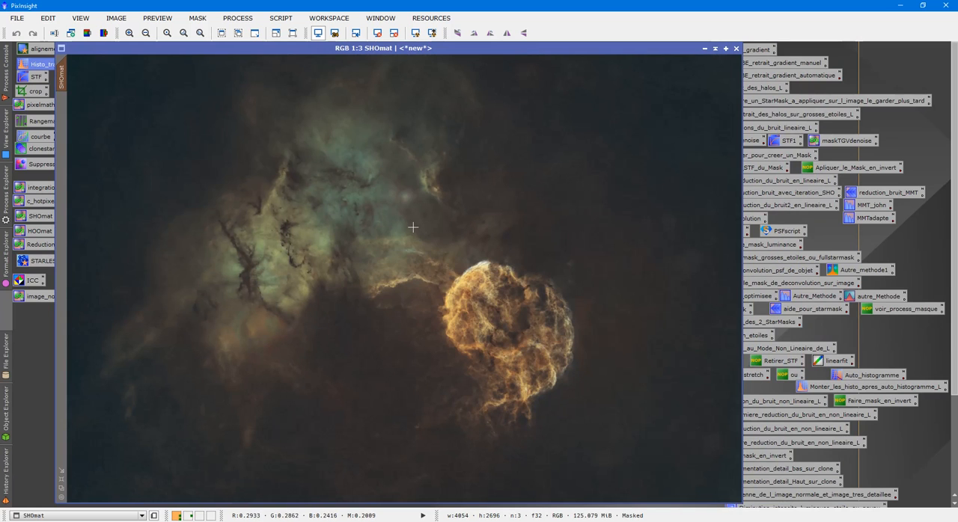
pyautogui.moveTo(400, 48); pyautogui.dragTo(463, 62)
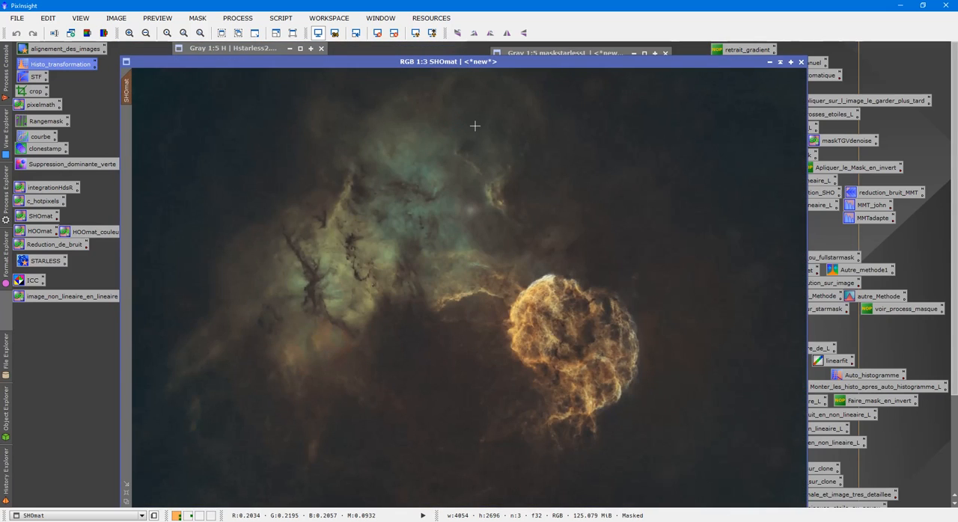
# - Check the mask coverage on SHOmat, examine maskstarlessL up close, and collapse the mask image again
pyautogui.hotkey('ctrl', 'k')
pyautogui.hotkey('ctrl', 'k')
pyautogui.doubleClick(537, 53)
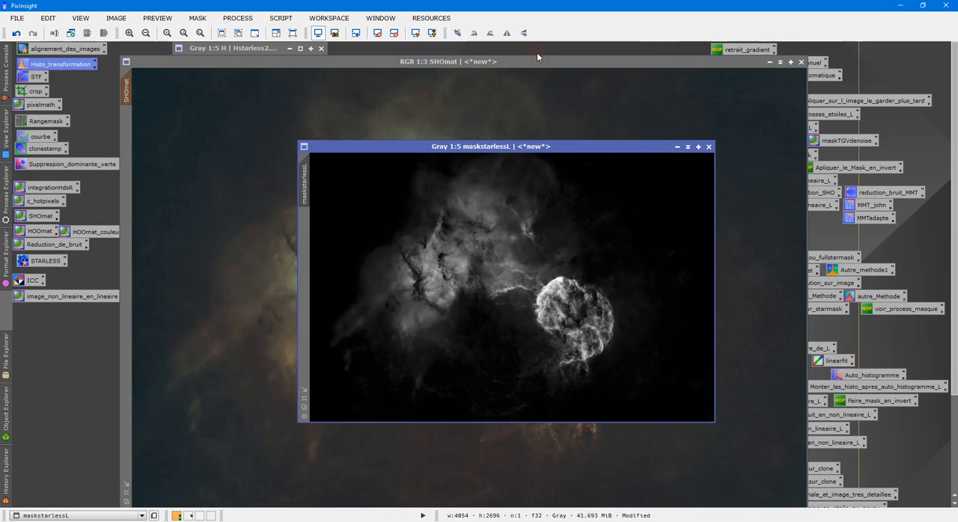
pyautogui.scroll(5, 533, 215)
pyautogui.scroll(-5, 573, 271)
pyautogui.click(688, 147)
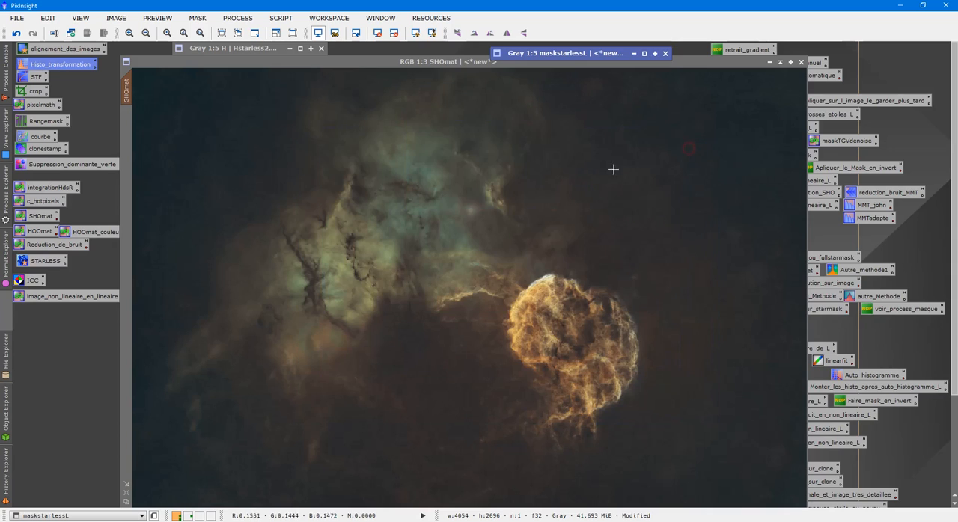
# - Open the courbe CurvesTransformation preset on the a channel and start a real-time preview of SHOmat instead of the mask
pyautogui.doubleClick(38, 138)
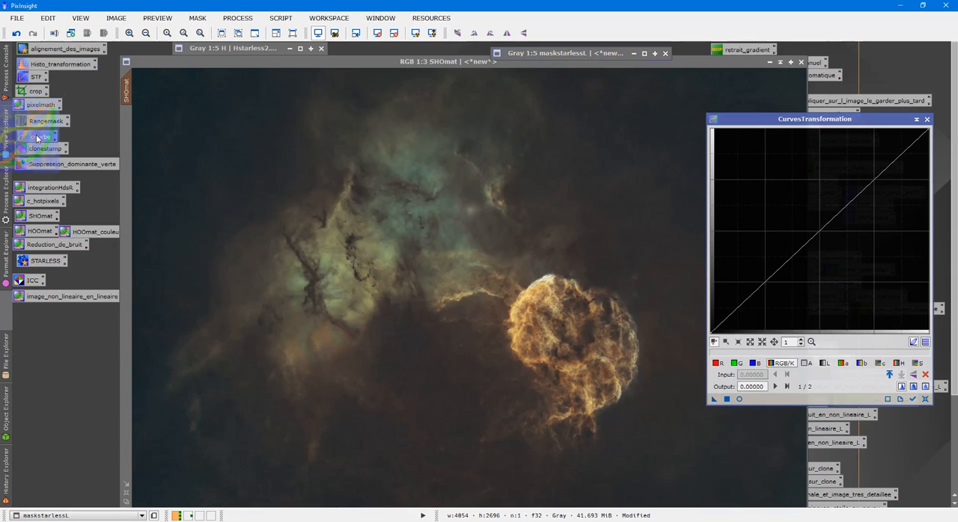
pyautogui.click(846, 366)
pyautogui.click(862, 364)
pyautogui.click(846, 367)
pyautogui.click(740, 399)
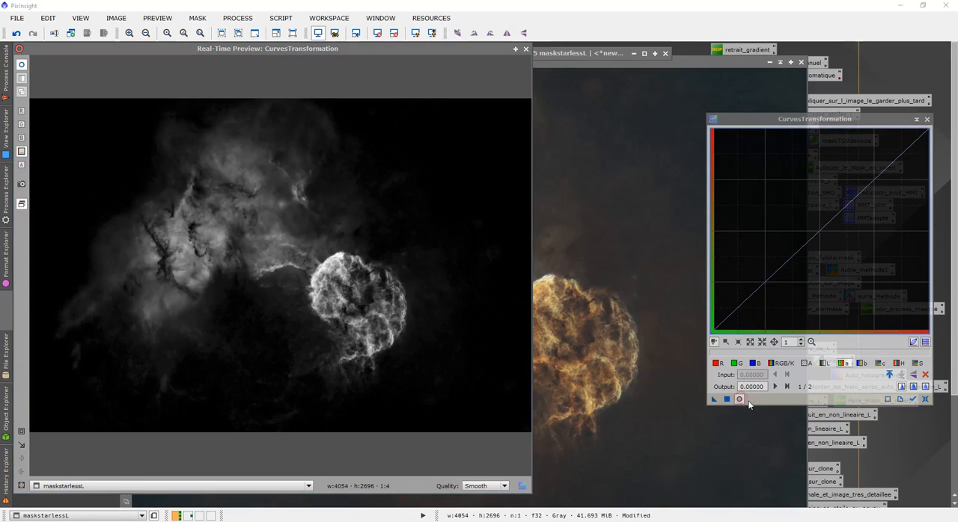
pyautogui.click(526, 48)
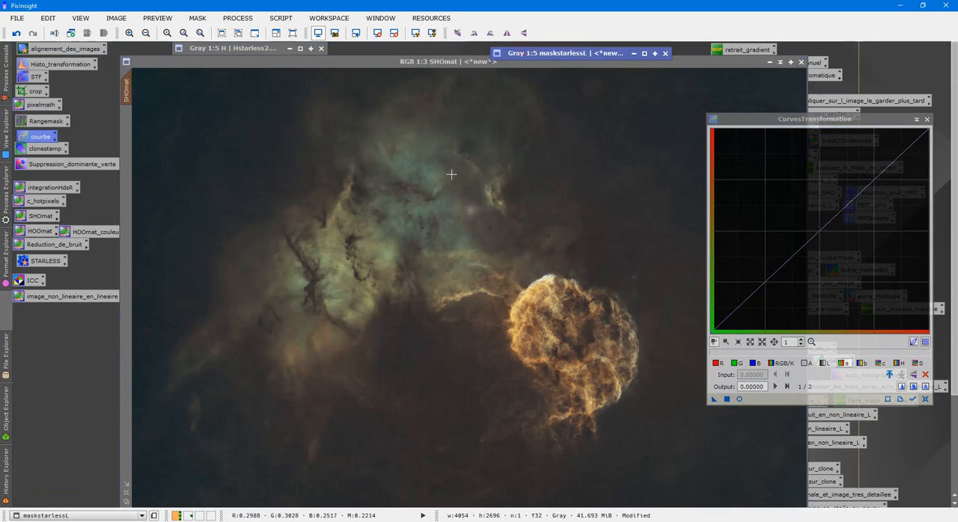
pyautogui.click(740, 399)
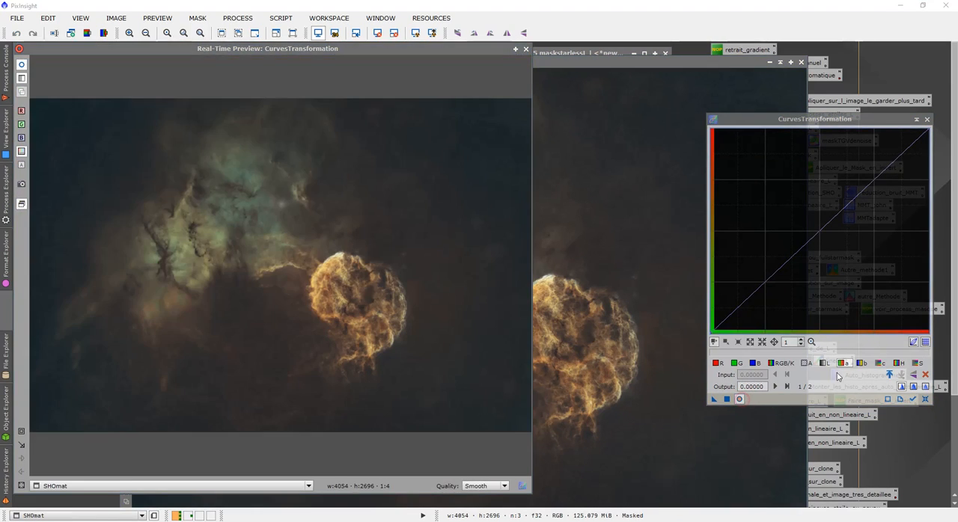
# - Try bending the a curve toward green with a point at input 0.56164, output 0.51582, and reset that curve
pyautogui.click(825, 235)
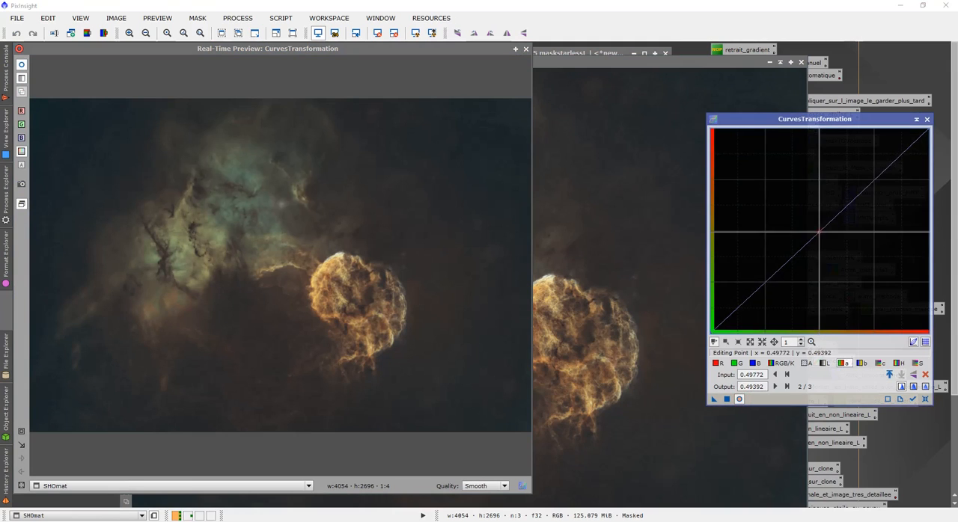
pyautogui.moveTo(825, 235)
pyautogui.mouseDown()
pyautogui.moveTo(833, 241)
pyautogui.moveTo(833, 228)
pyautogui.mouseUp()
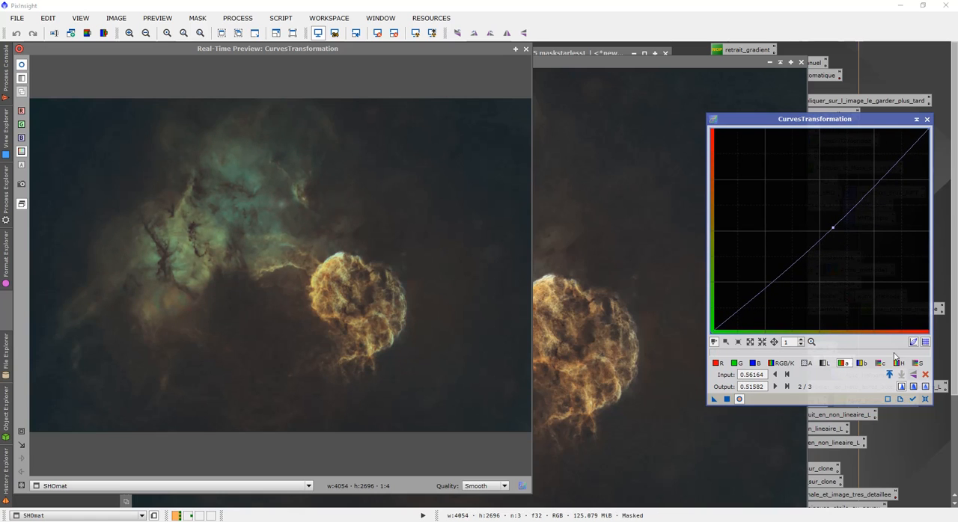
pyautogui.click(926, 375)
# - Lower the b curve to output 0.47202 at input 0.54110, and raise the c curve to output 0.58881 at input 0.45662
pyautogui.click(862, 363)
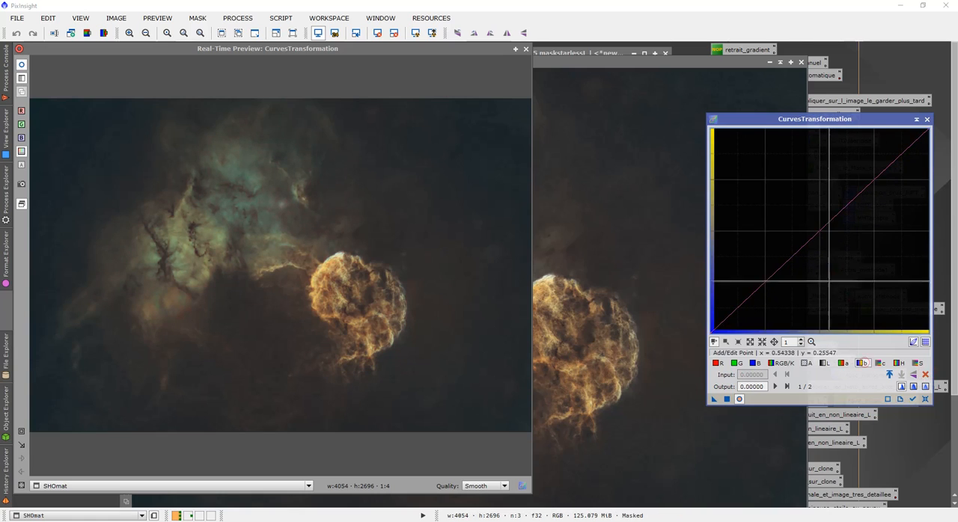
pyautogui.click(821, 231)
pyautogui.moveTo(821, 232)
pyautogui.mouseDown()
pyautogui.moveTo(840, 241)
pyautogui.moveTo(828, 235)
pyautogui.mouseUp()
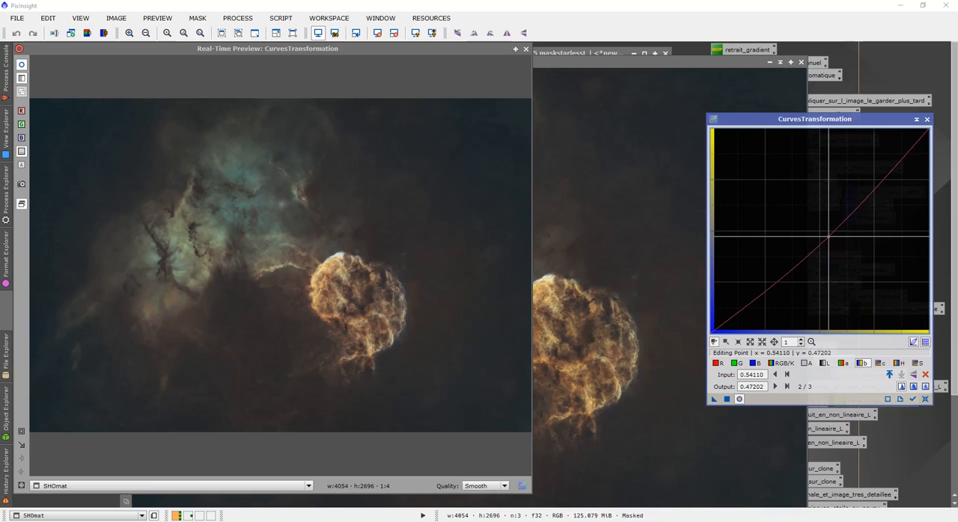
pyautogui.click(881, 363)
pyautogui.moveTo(809, 241); pyautogui.dragTo(810, 213)
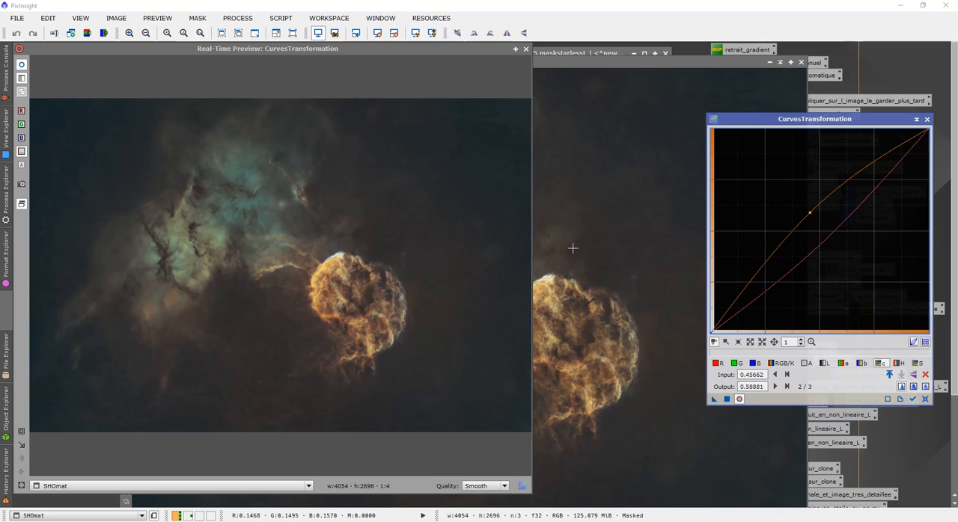
# - Raise the a curve to output 0.53041 at input 0.50228, and fine-tune the b curve point to input 0.55479, output 0.47445
pyautogui.click(849, 367)
pyautogui.click(828, 235)
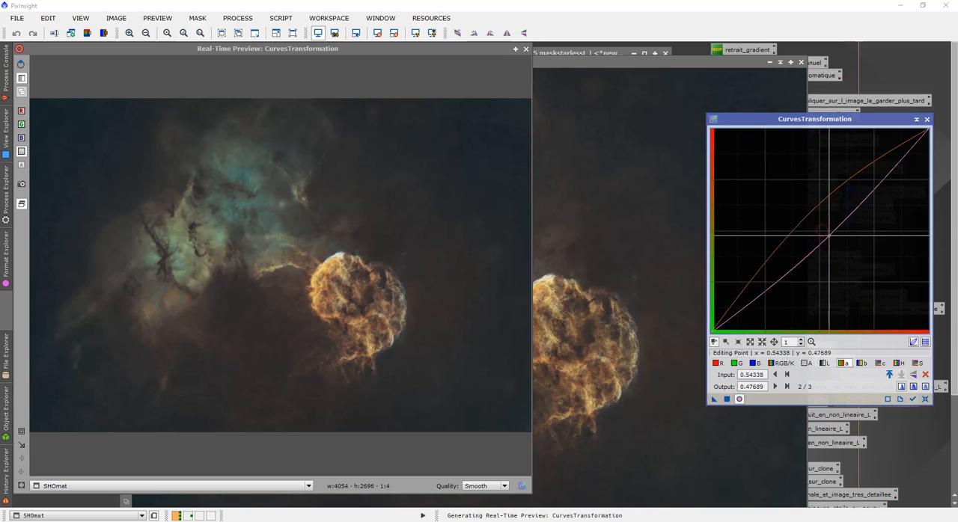
pyautogui.moveTo(829, 235); pyautogui.dragTo(820, 223)
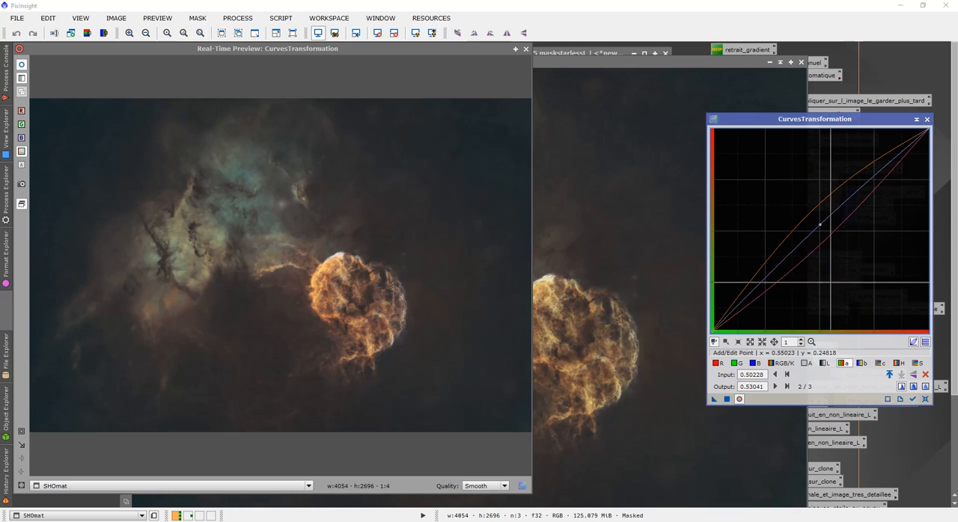
pyautogui.click(861, 364)
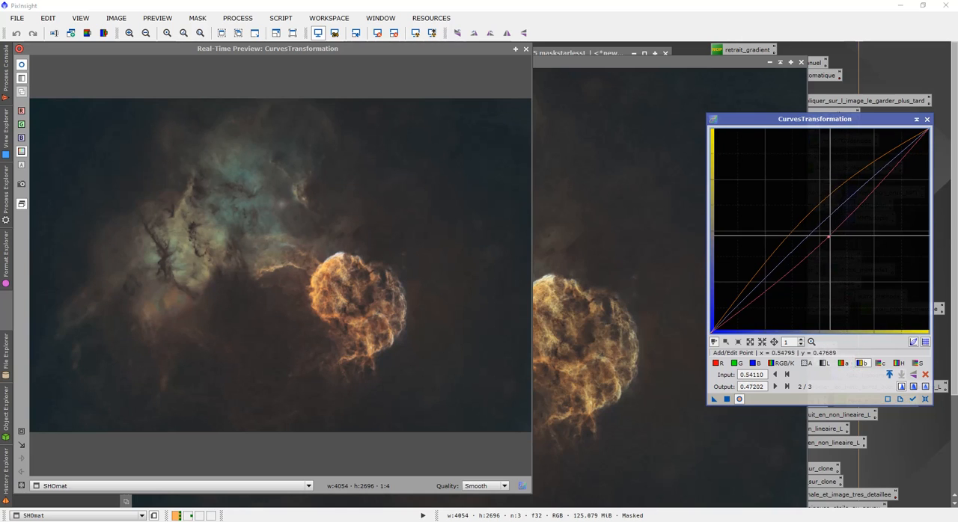
pyautogui.moveTo(828, 236); pyautogui.dragTo(846, 255)
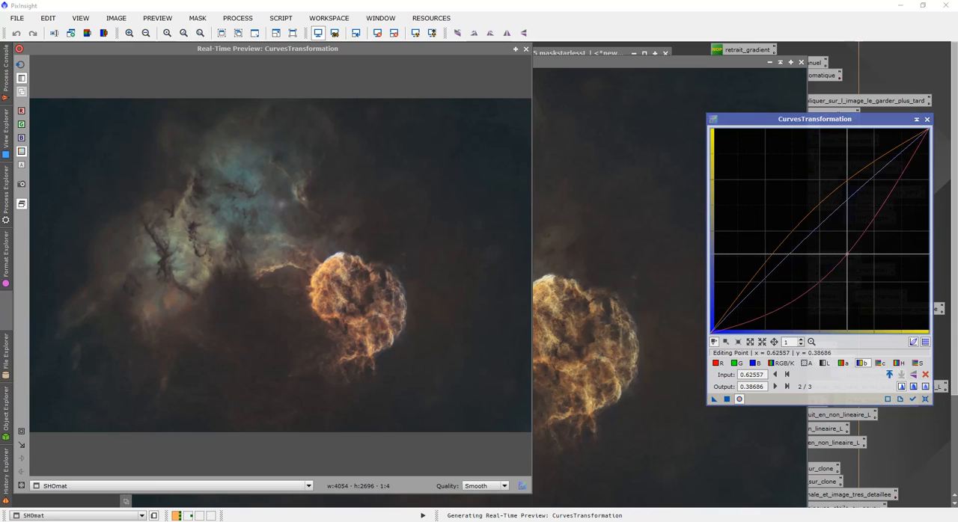
pyautogui.moveTo(847, 253); pyautogui.dragTo(831, 235)
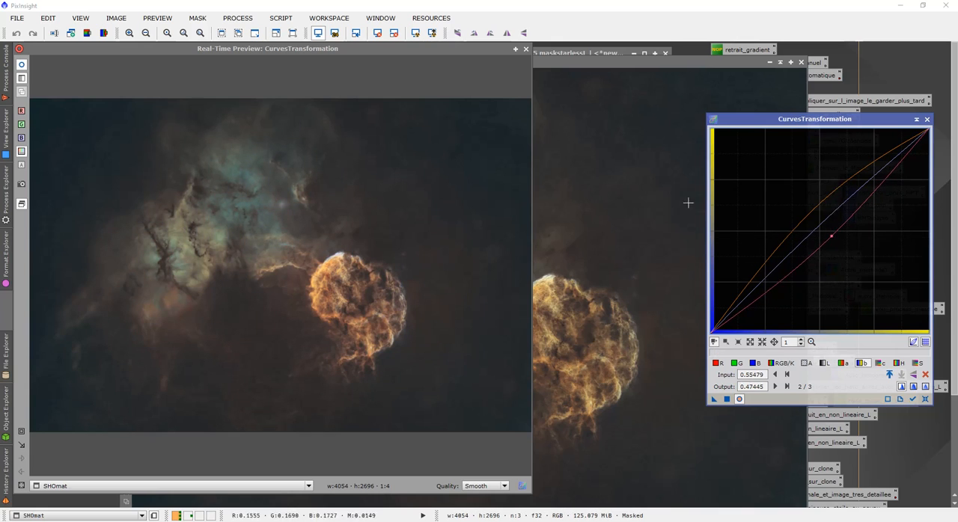
# - Close the preview, apply the colour curves to the masked SHOmat image, close CurvesTransformation and move the image window lower
pyautogui.click(526, 49)
pyautogui.moveTo(713, 398); pyautogui.dragTo(528, 348)
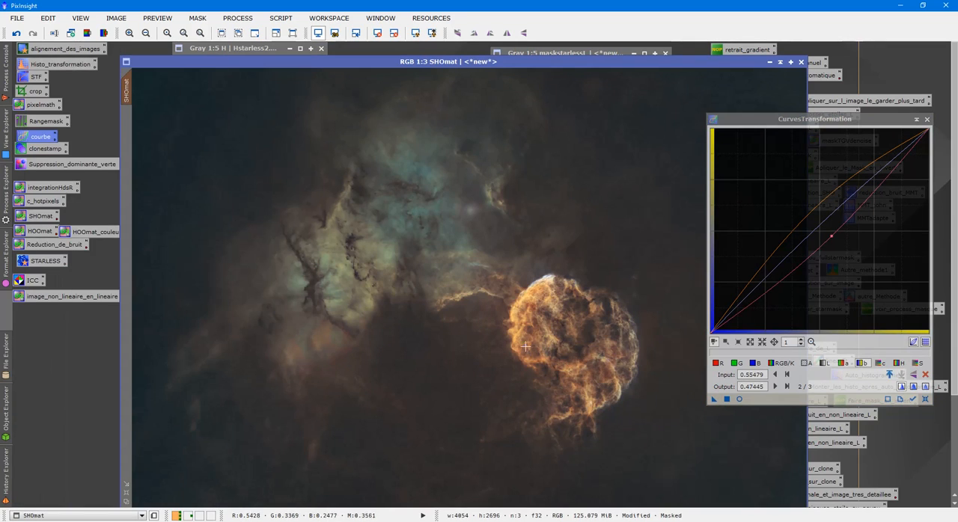
pyautogui.click(927, 119)
pyautogui.moveTo(624, 66); pyautogui.dragTo(630, 116)
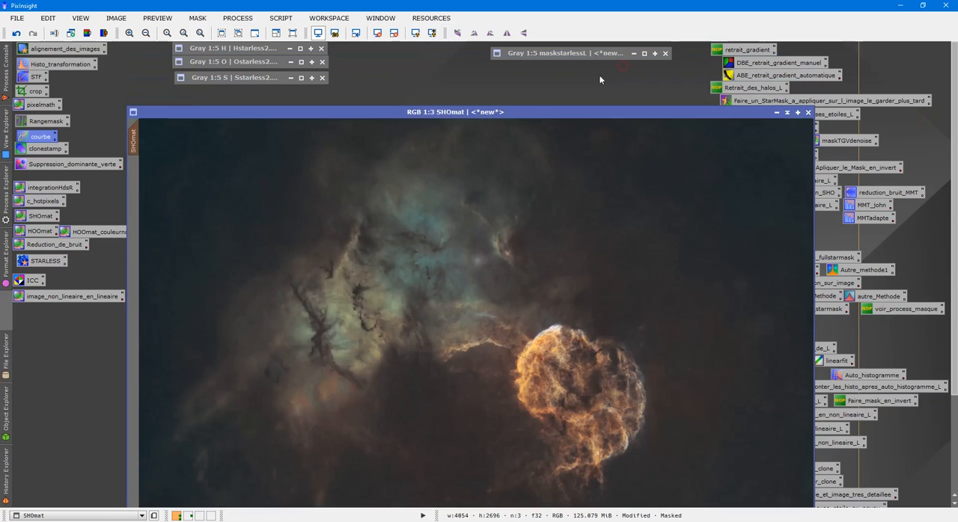
# - Examine maskstarlessL up close, collapse it again, and inspect the filaments beside the remnant in SHOmat at high magnification
pyautogui.doubleClick(583, 54)
pyautogui.scroll(3, 590, 249)
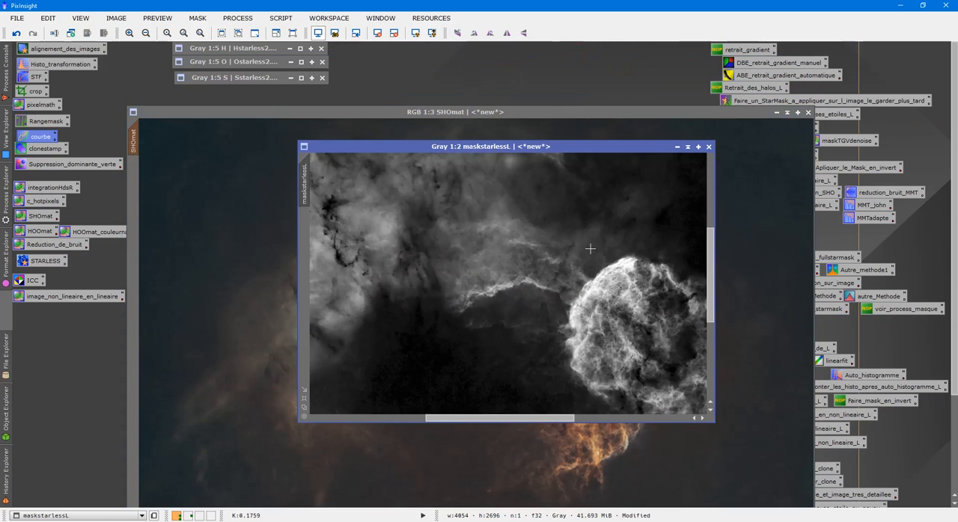
pyautogui.scroll(-3, 590, 249)
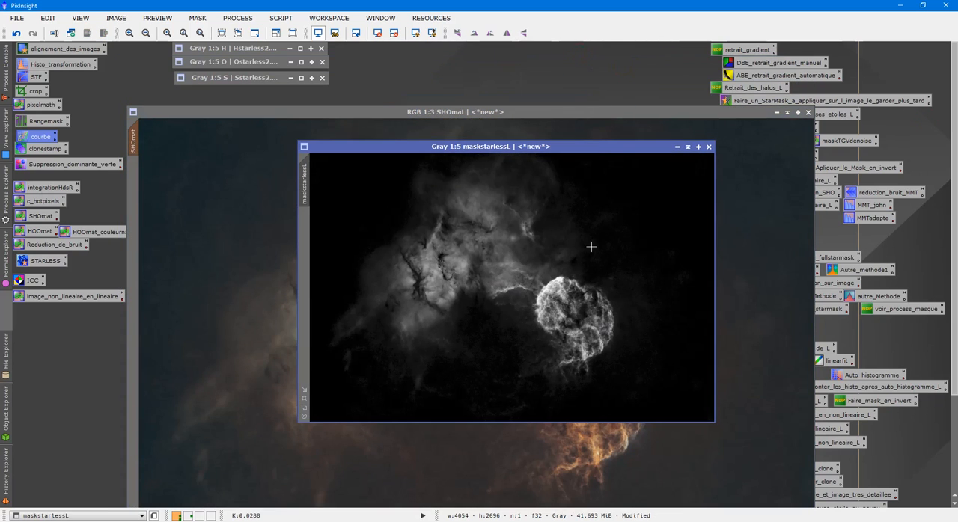
pyautogui.click(689, 147)
pyautogui.scroll(2, 683, 224)
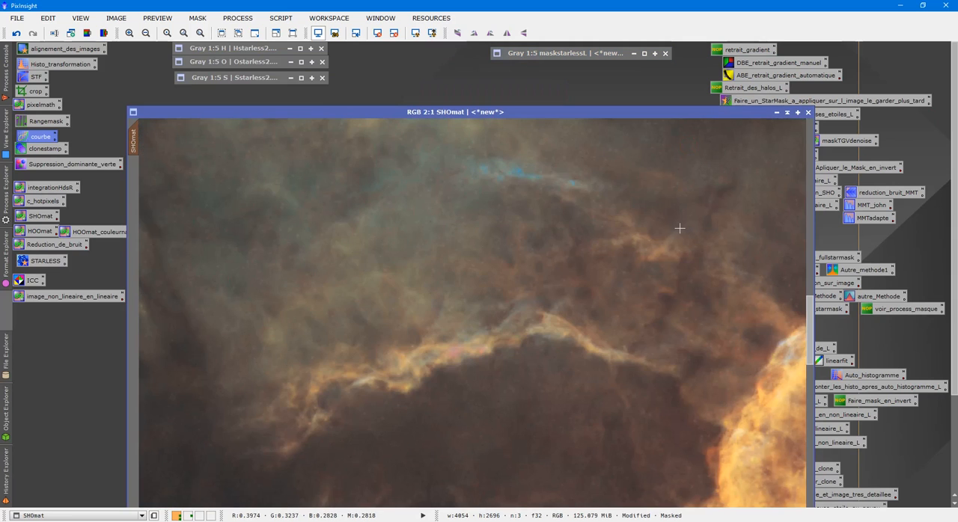
# - Move the SHOmat window clear of the other windows and remove the mask from the image
pyautogui.scroll(-2, 681, 227)
pyautogui.scroll(-1, 681, 227)
pyautogui.scroll(1, 666, 210)
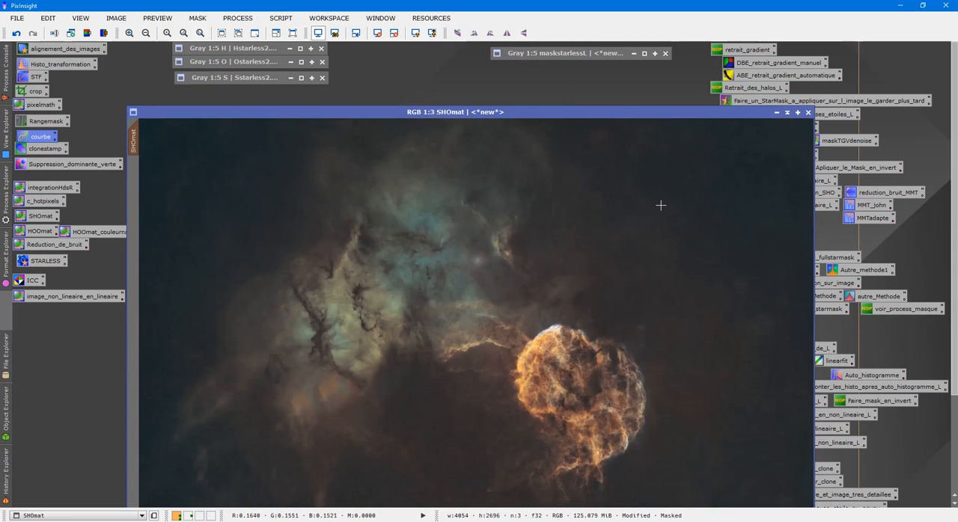
pyautogui.moveTo(538, 113); pyautogui.dragTo(509, 49)
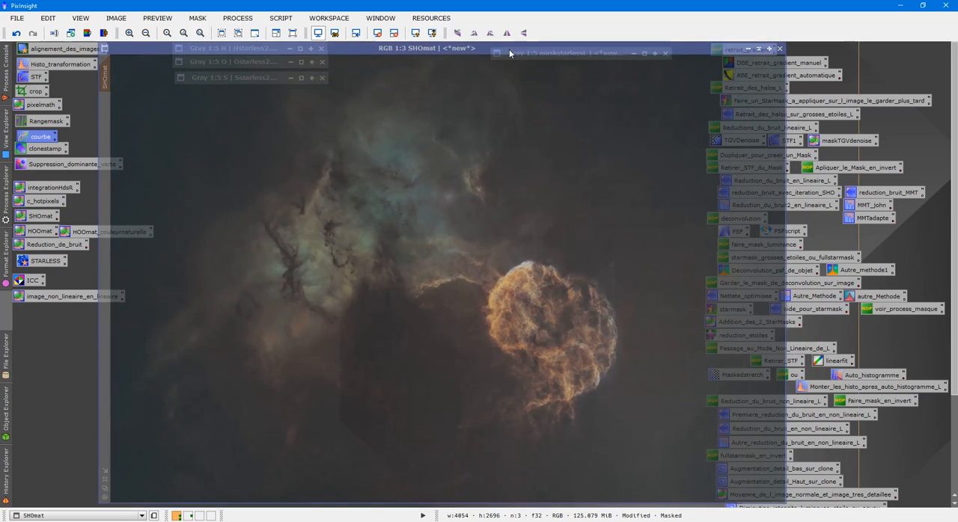
pyautogui.rightClick(346, 182)
pyautogui.moveTo(465, 292)
pyautogui.click(562, 307)
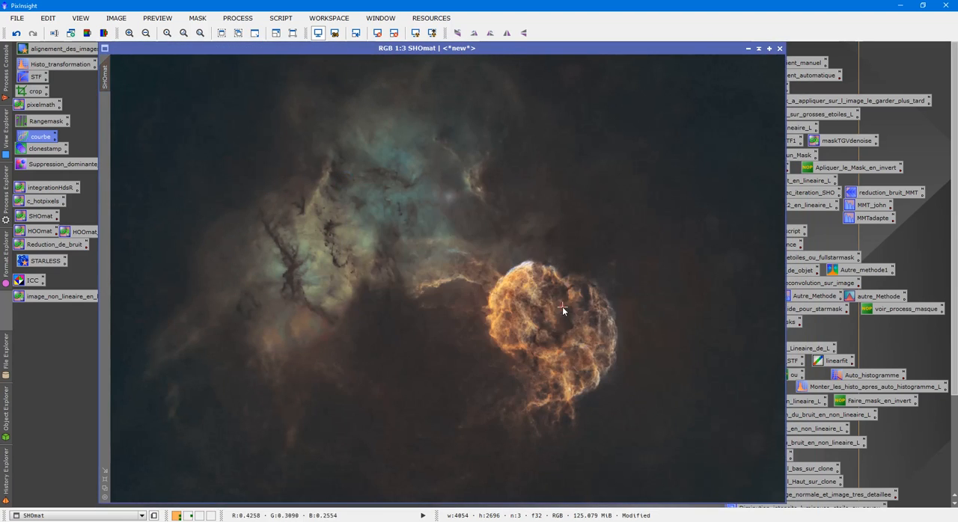
# - Save the SHOmat image to the desktop (Bureau) as a 16-bit unsigned integer TIFF without compression
pyautogui.click(17, 18)
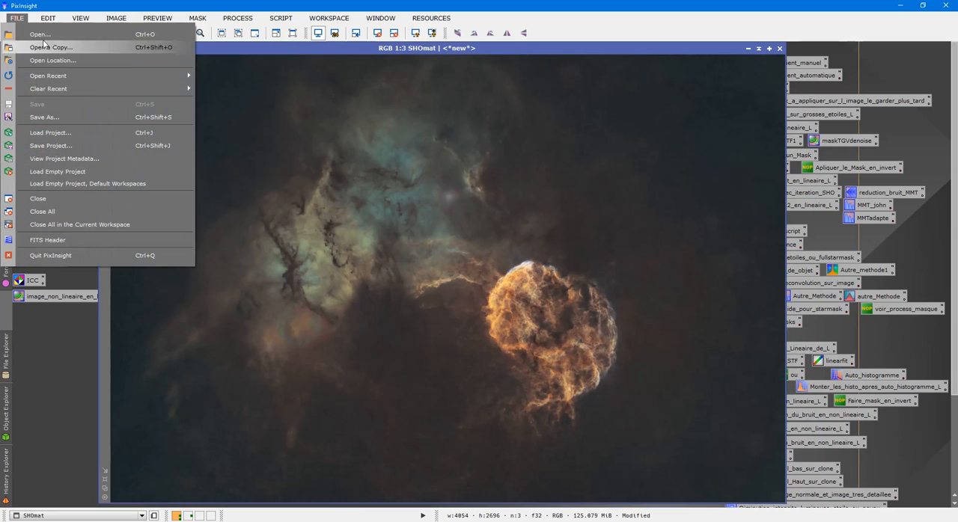
pyautogui.click(79, 116)
pyautogui.click(39, 89)
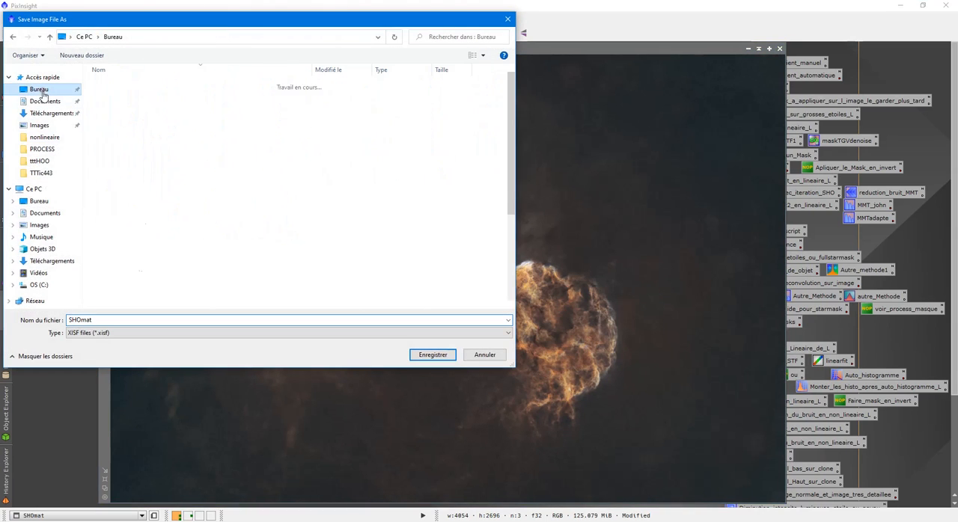
pyautogui.click(172, 330)
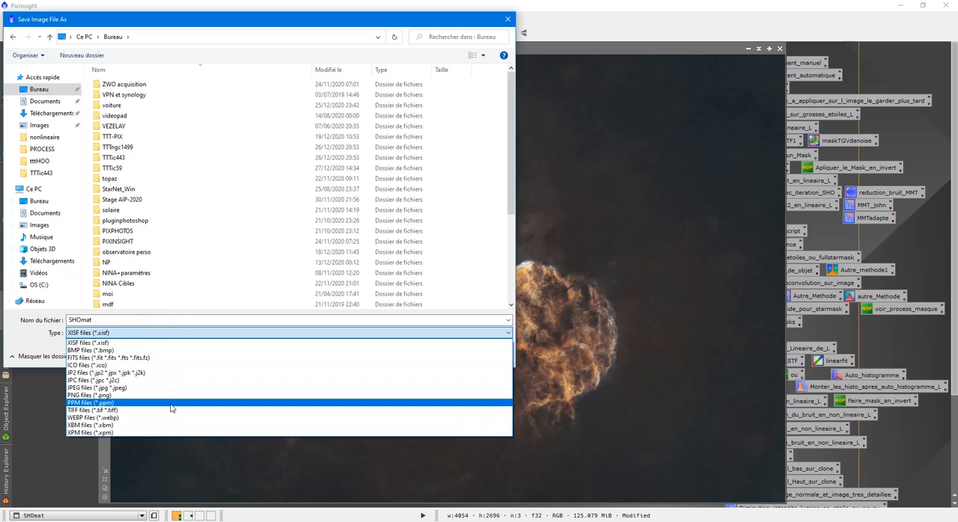
pyautogui.click(174, 410)
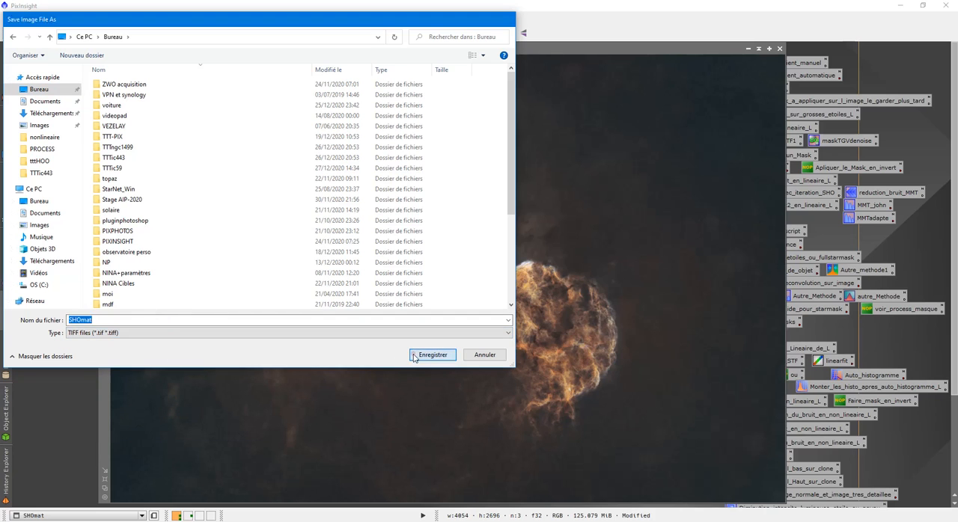
pyautogui.click(430, 356)
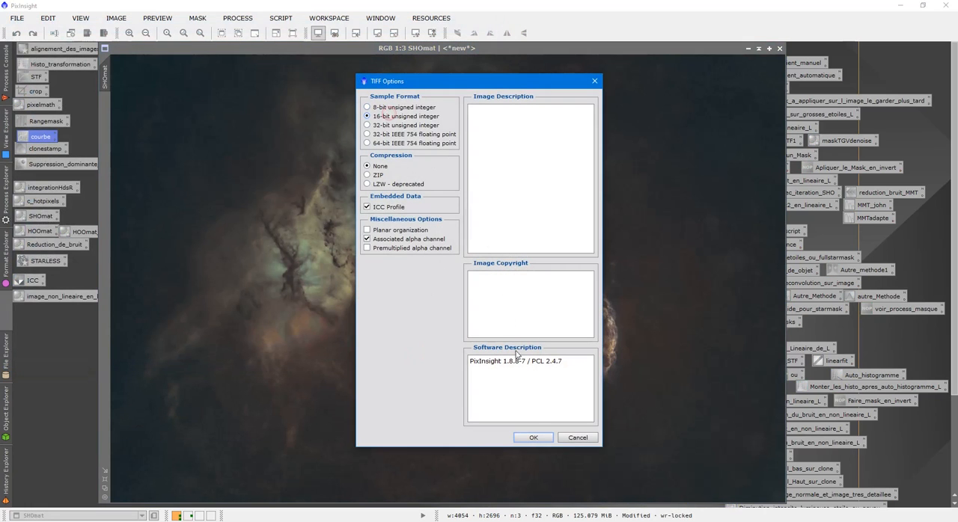
pyautogui.click(532, 437)
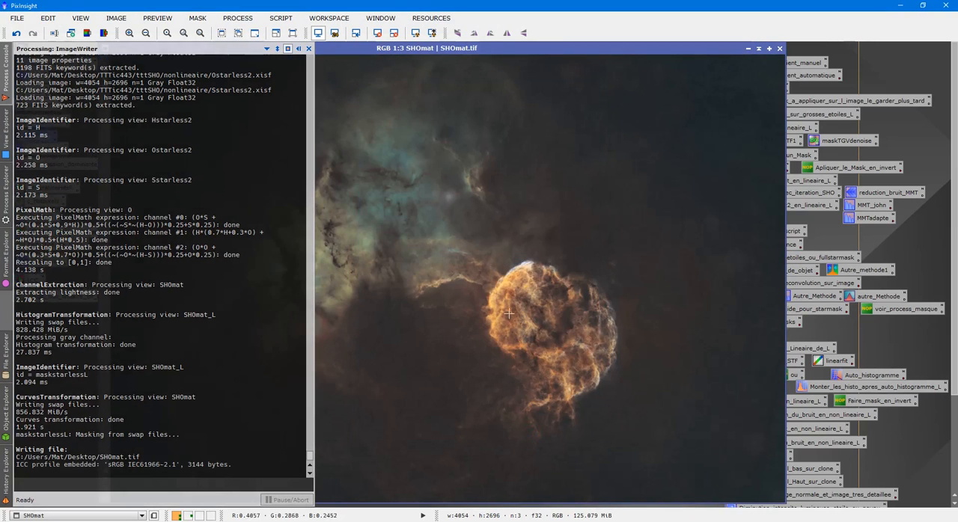
# - Minimize PixInsight and open the saved SHOmat TIFF from the desktop in Photoshop
pyautogui.click(900, 6)
pyautogui.rightClick(134, 169)
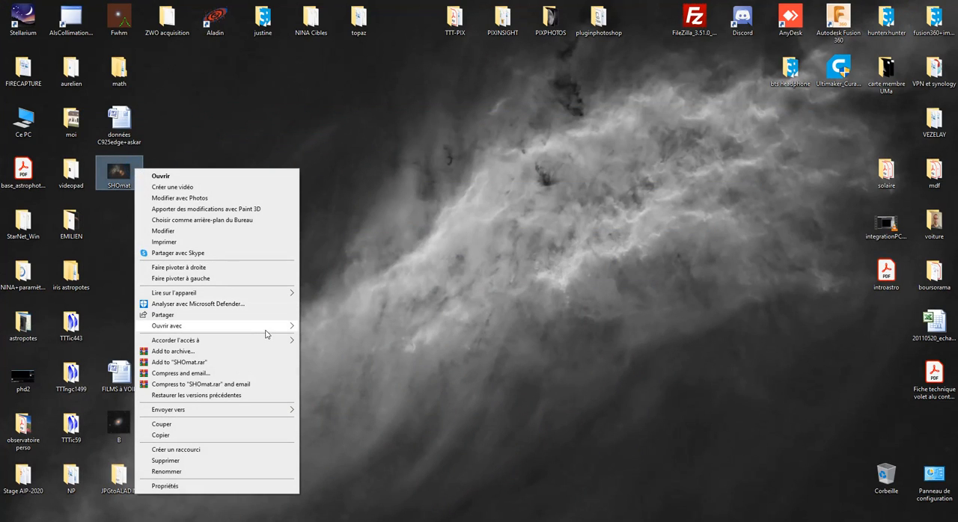
pyautogui.click(308, 328)
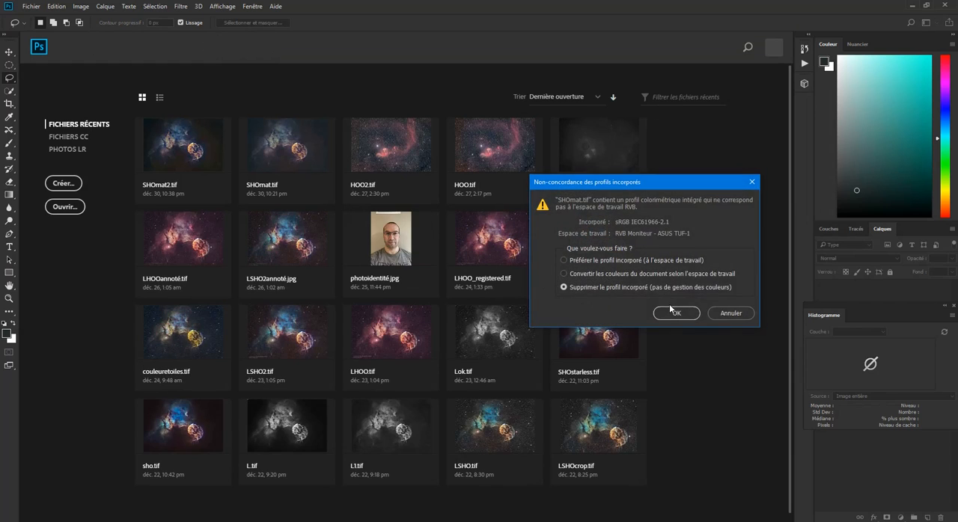
pyautogui.click(673, 312)
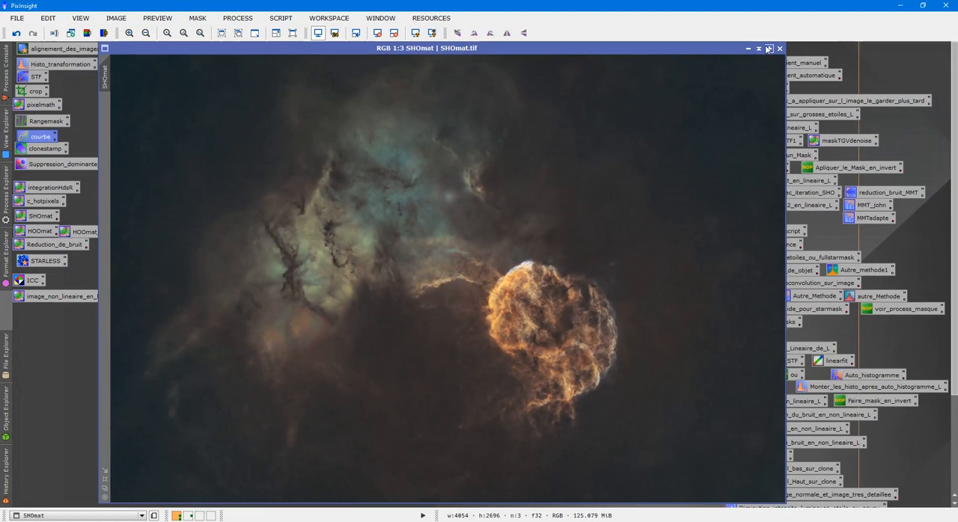
# - In PixInsight, collapse SHOmat beneath maskstarlessL, view the H image and collapse it again, and switch back to Photoshop
pyautogui.click(759, 49)
pyautogui.moveTo(444, 275); pyautogui.dragTo(577, 73)
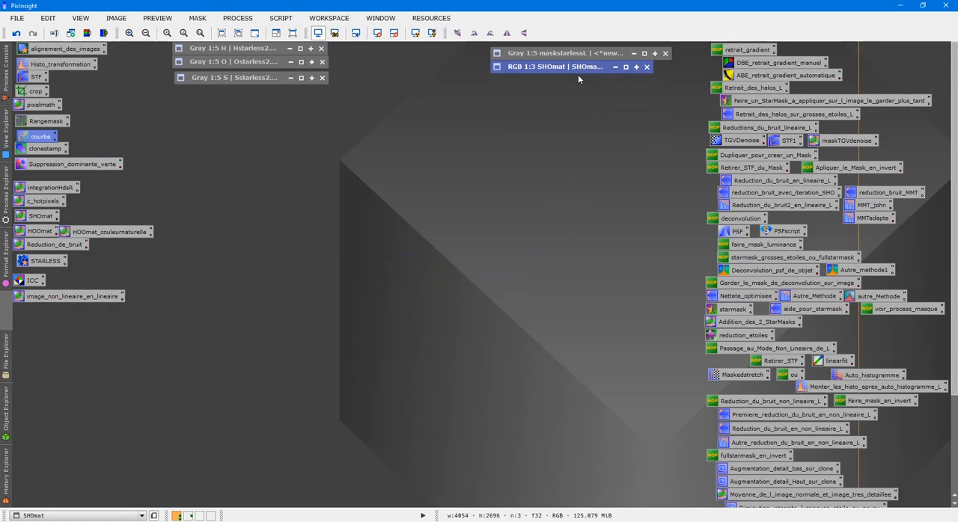
pyautogui.click(246, 61)
pyautogui.doubleClick(245, 48)
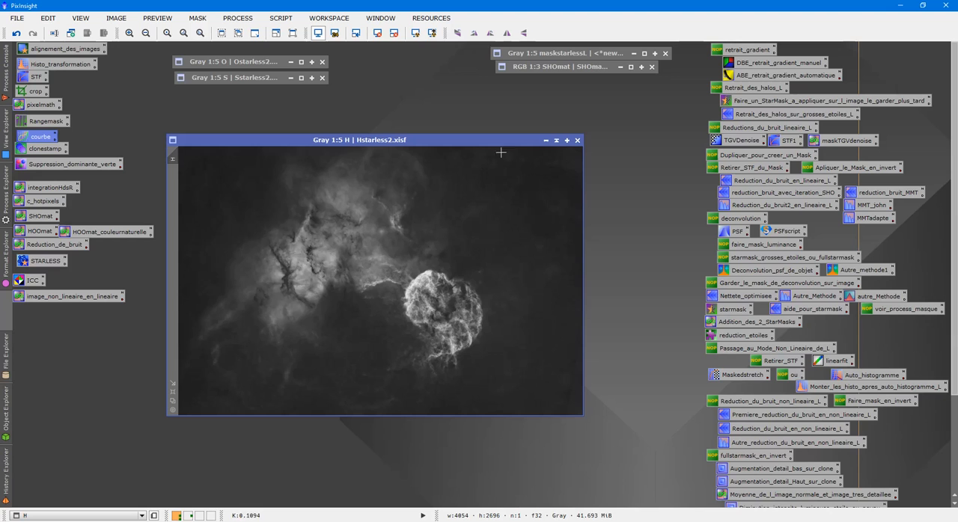
pyautogui.click(556, 141)
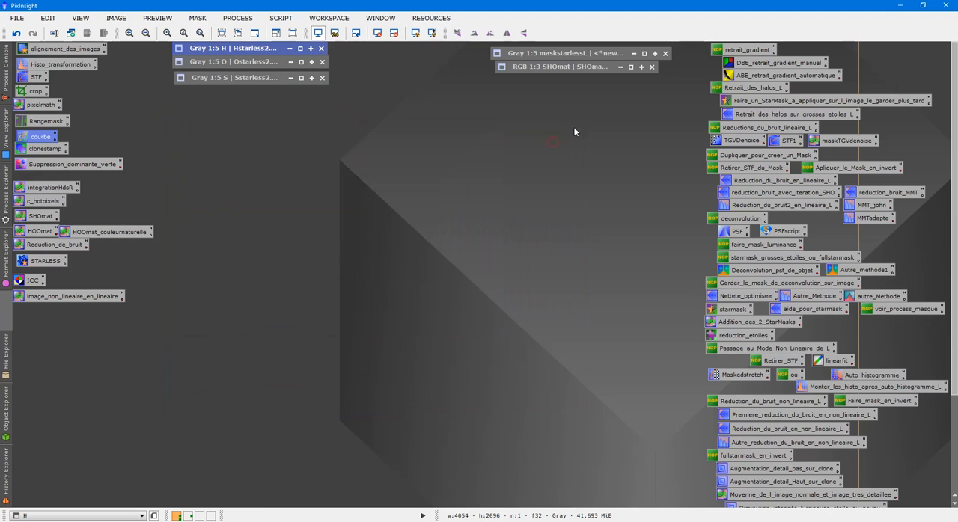
pyautogui.click(901, 8)
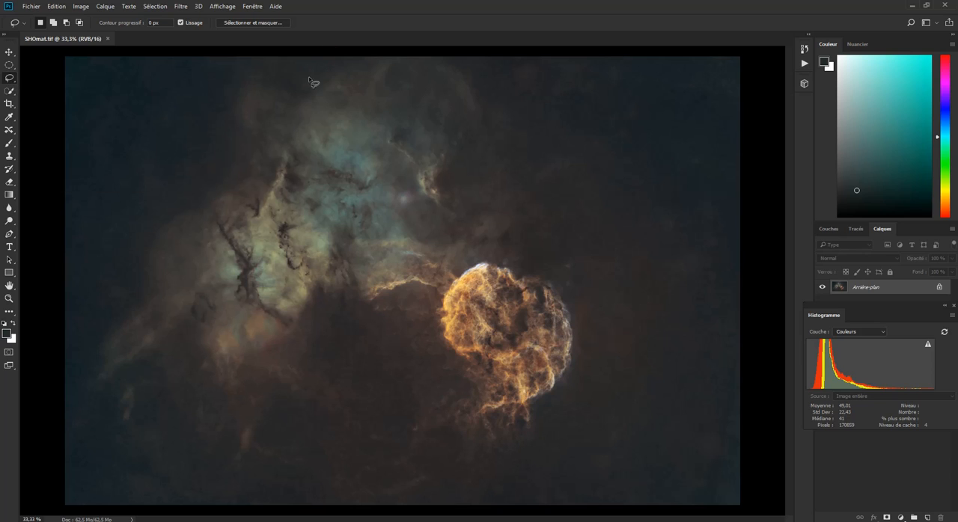
# - Draw a freehand lasso selection around the nebula and the round remnant, and feather it by 250 pixels
pyautogui.moveTo(326, 57)
pyautogui.mouseDown()
pyautogui.moveTo(250, 109)
pyautogui.moveTo(137, 258)
pyautogui.moveTo(98, 343)
pyautogui.moveTo(99, 380)
pyautogui.moveTo(170, 463)
pyautogui.moveTo(209, 480)
pyautogui.moveTo(247, 481)
pyautogui.moveTo(286, 450)
pyautogui.moveTo(337, 350)
pyautogui.moveTo(357, 356)
pyautogui.moveTo(441, 457)
pyautogui.moveTo(485, 475)
pyautogui.moveTo(524, 459)
pyautogui.moveTo(586, 363)
pyautogui.moveTo(586, 309)
pyautogui.moveTo(529, 250)
pyautogui.moveTo(505, 201)
pyautogui.moveTo(454, 169)
pyautogui.moveTo(482, 95)
pyautogui.moveTo(470, 70)
pyautogui.moveTo(450, 57)
pyautogui.moveTo(330, 45)
pyautogui.mouseUp()
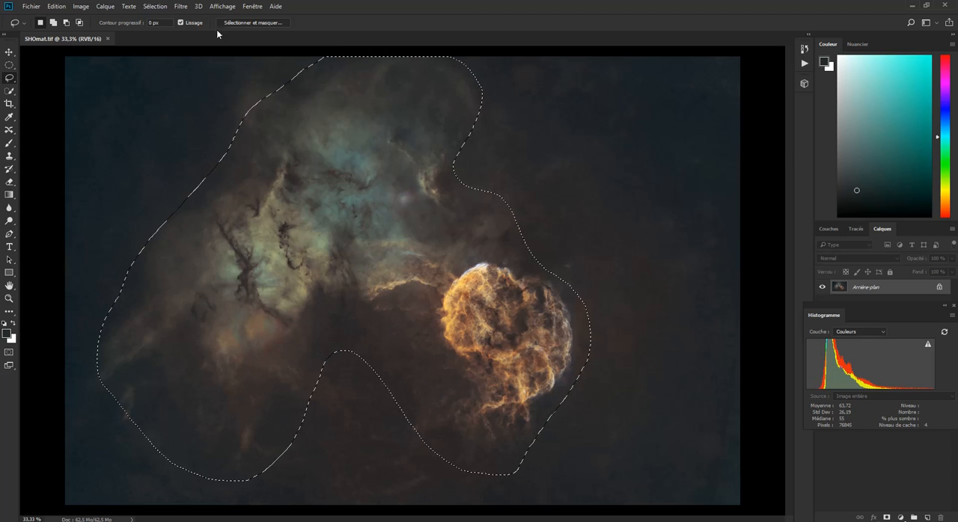
pyautogui.click(161, 9)
pyautogui.moveTo(197, 139)
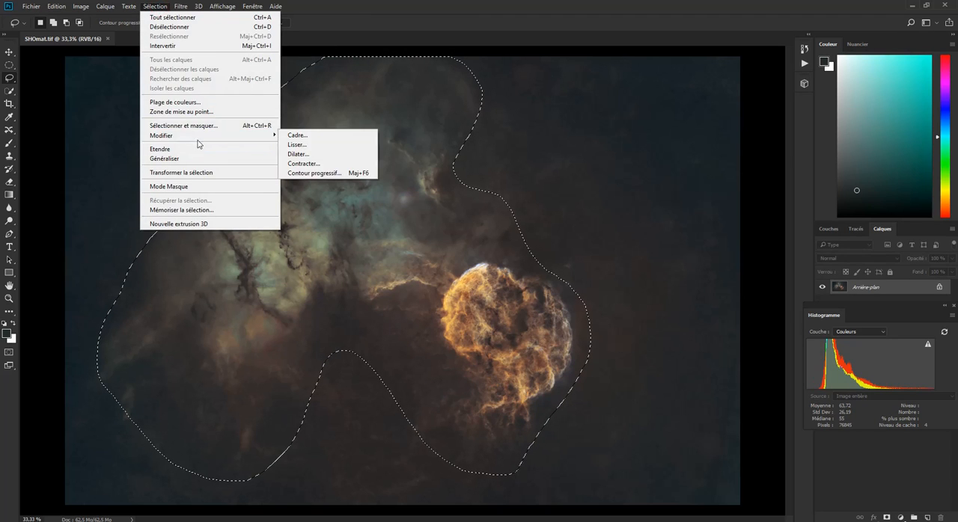
pyautogui.click(318, 173)
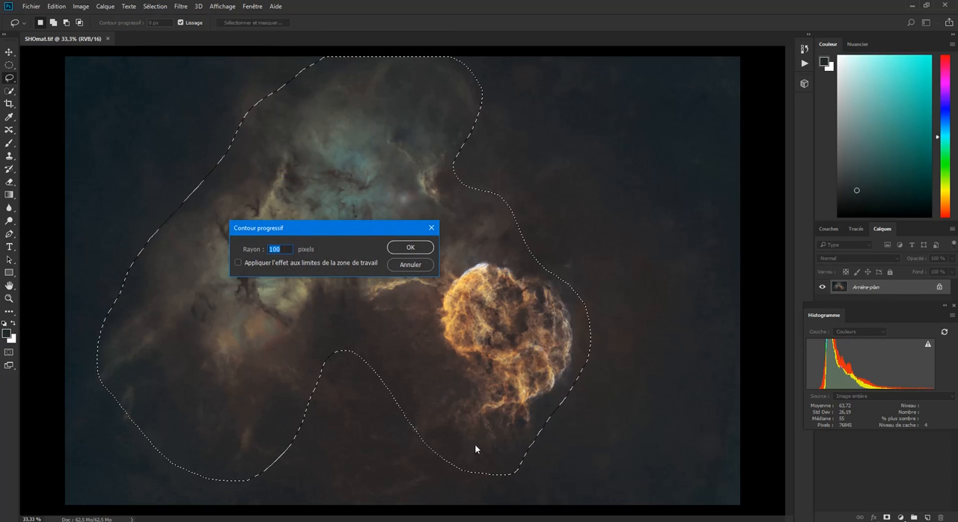
pyautogui.write('250')
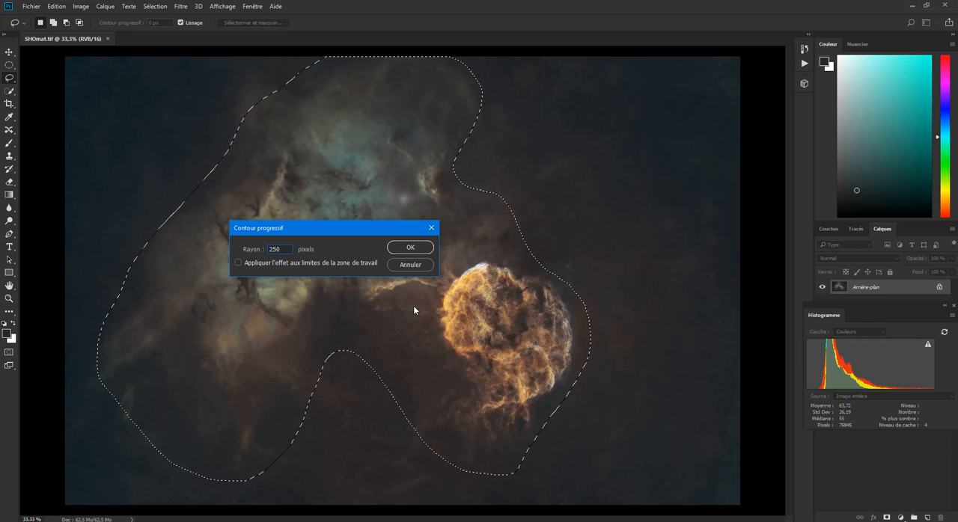
pyautogui.click(419, 249)
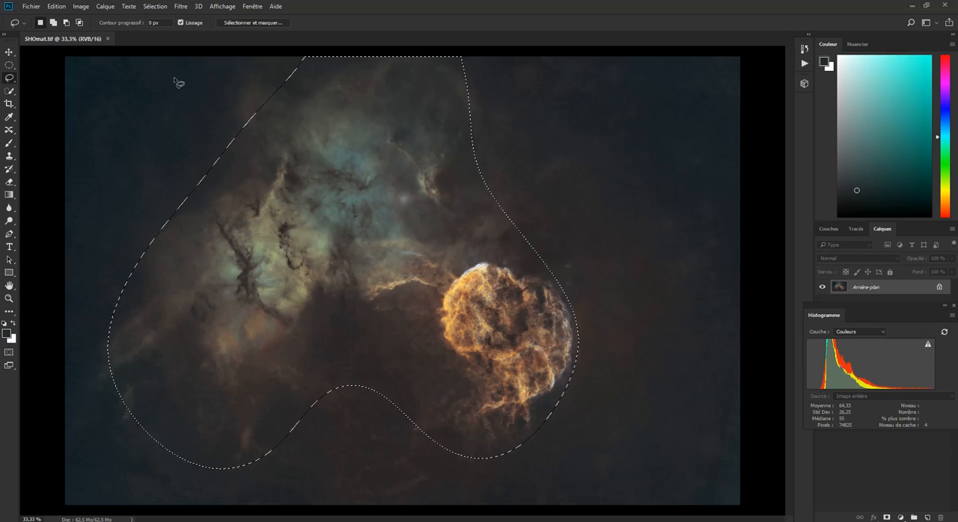
# - Invert the feathered selection to cover the sky background and open the Levels adjustment for it
pyautogui.click(157, 7)
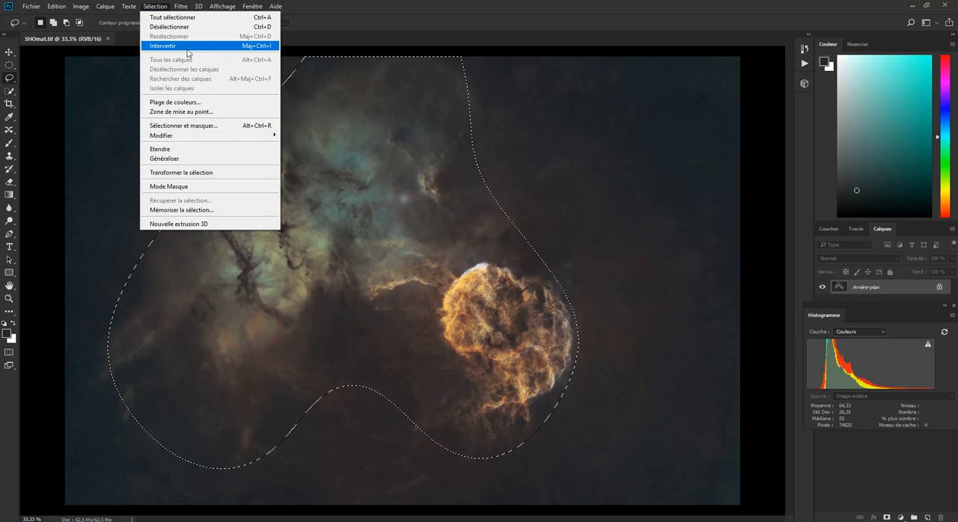
pyautogui.click(187, 50)
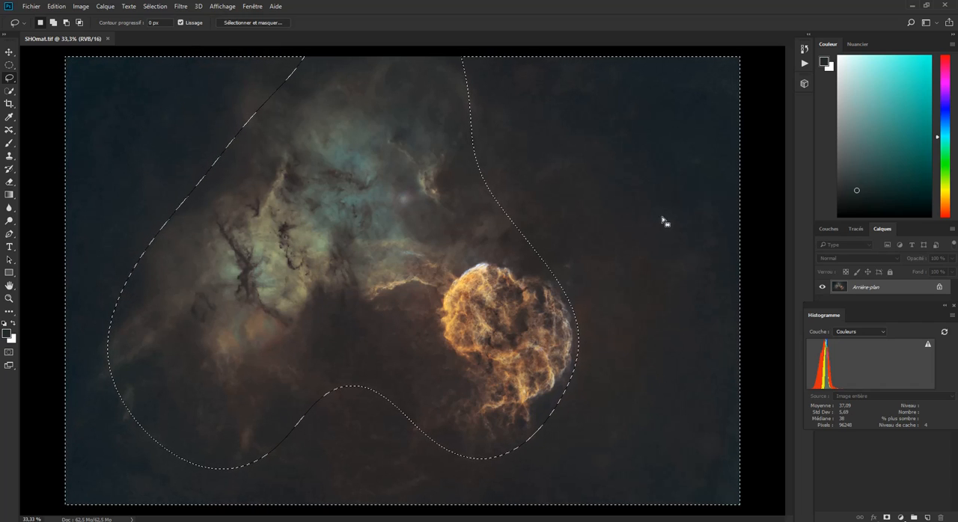
pyautogui.click(80, 9)
pyautogui.moveTo(178, 33)
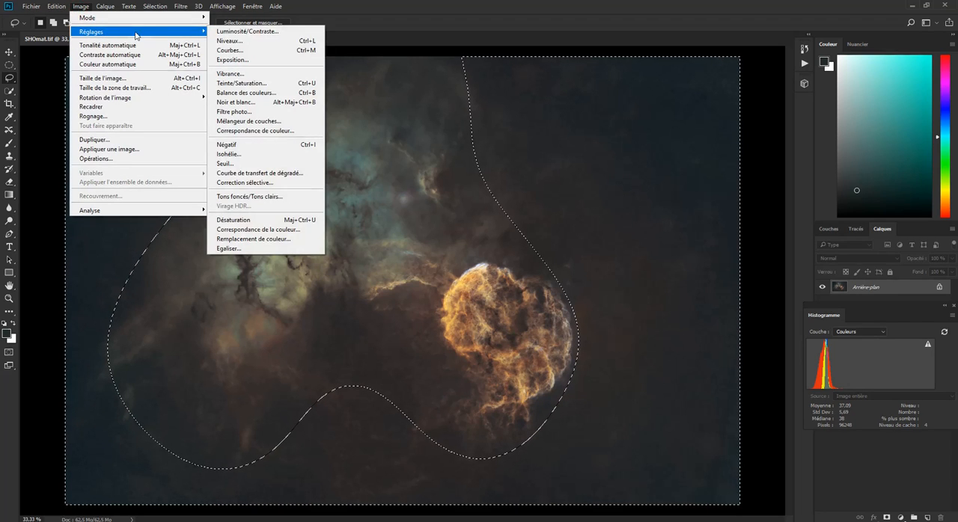
pyautogui.click(234, 41)
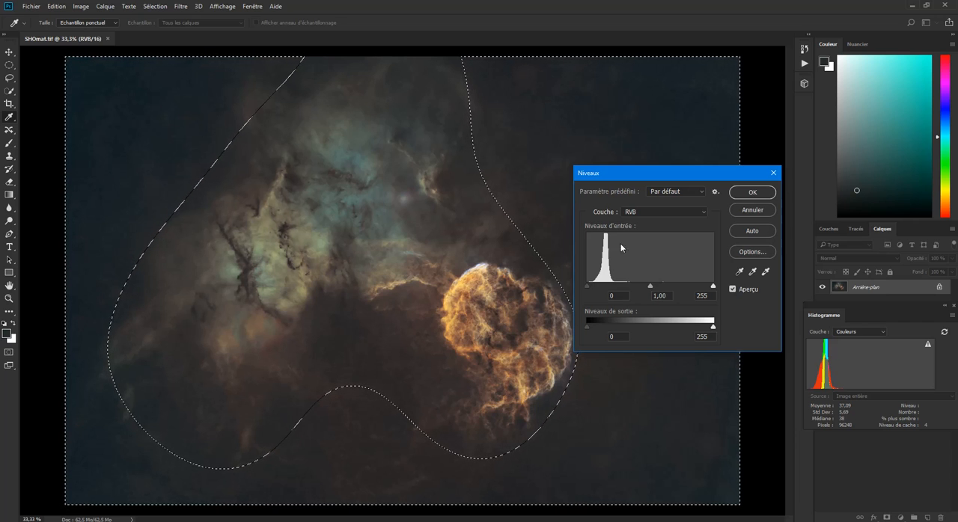
# - Compare the background's red, green and blue channel histograms in Levels
pyautogui.click(641, 215)
pyautogui.click(640, 230)
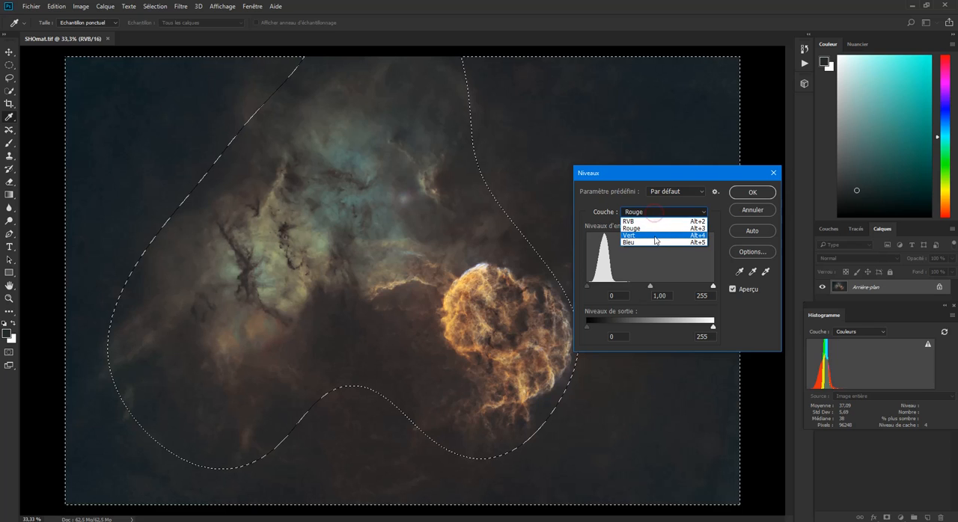
pyautogui.click(656, 238)
pyautogui.click(655, 214)
pyautogui.click(652, 242)
pyautogui.click(651, 215)
pyautogui.click(651, 228)
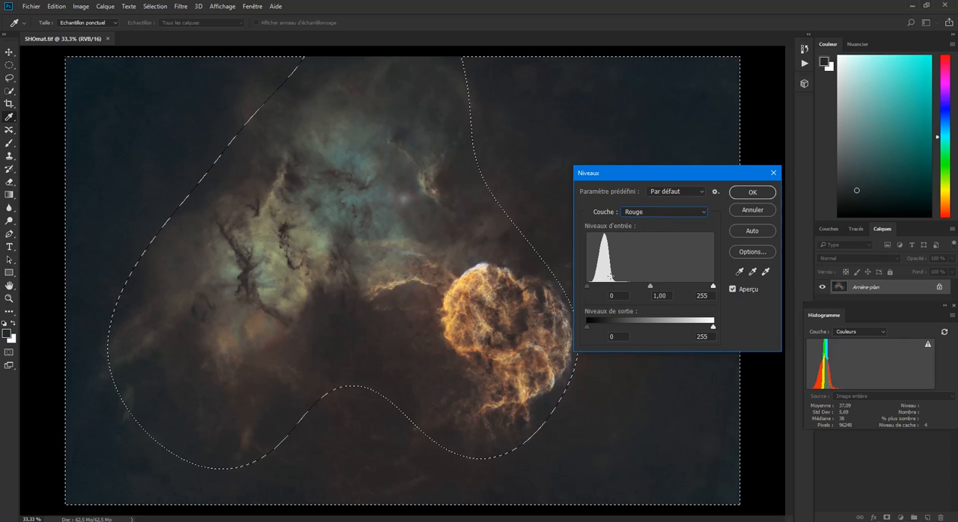
# - For the green channel in Levels, set the black input level to 10 and the white input level to 207
pyautogui.click(642, 213)
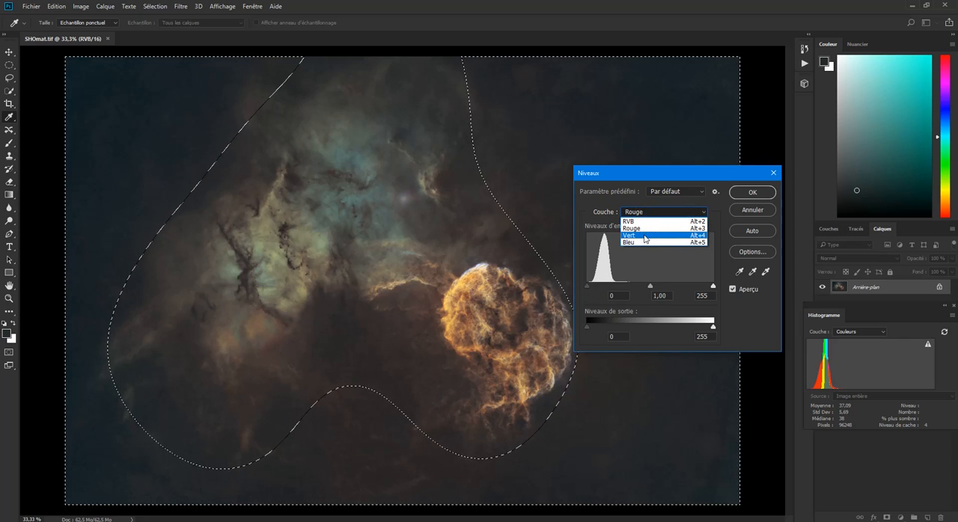
pyautogui.click(645, 237)
pyautogui.click(650, 288)
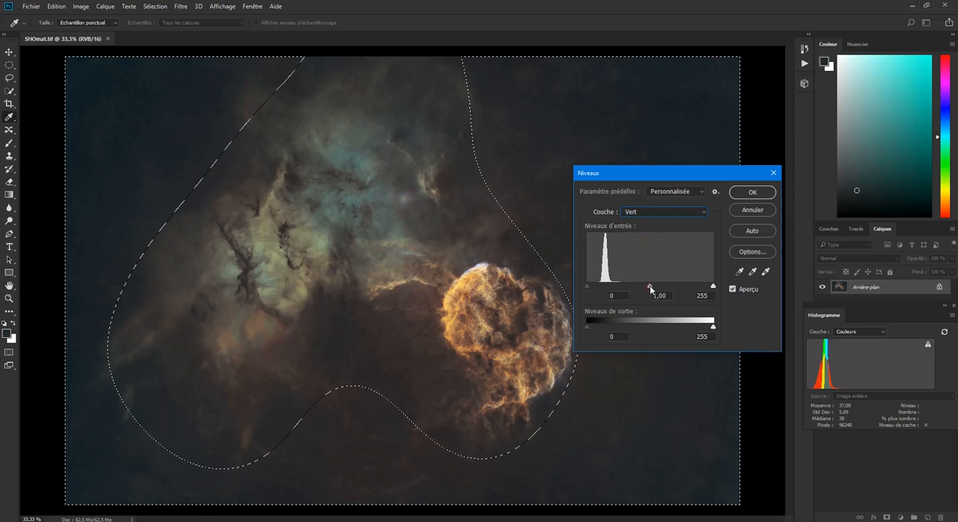
pyautogui.moveTo(590, 289); pyautogui.dragTo(593, 289)
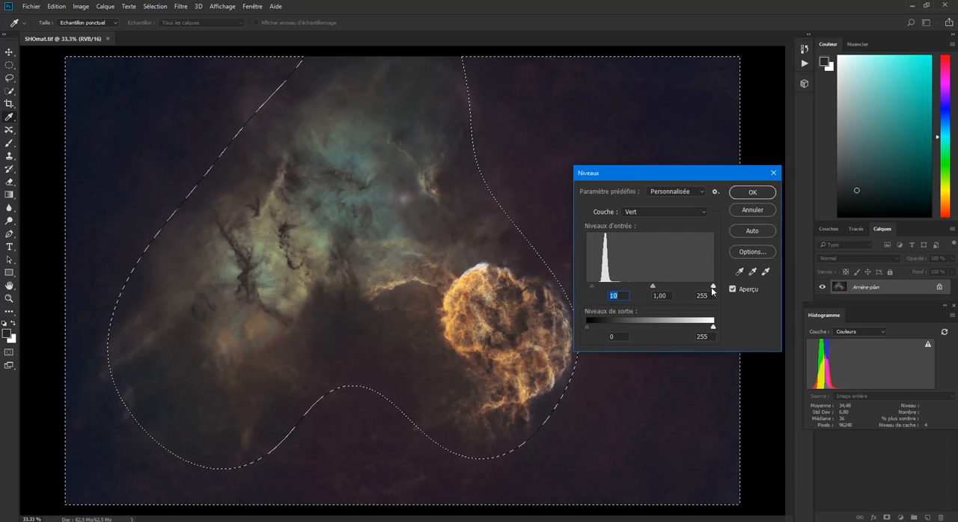
pyautogui.moveTo(713, 289); pyautogui.dragTo(690, 288)
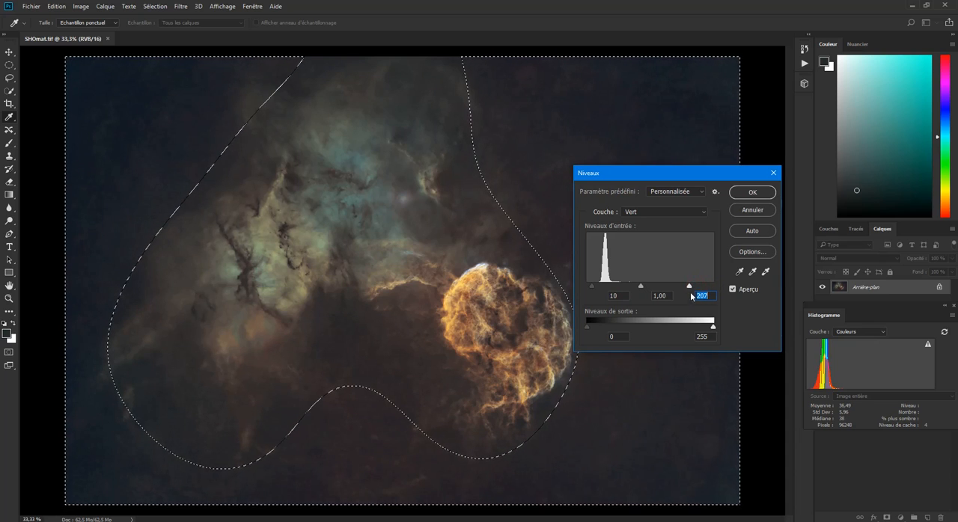
# - For the blue channel in Levels, set the black input level to 10 and the white input level to 239
pyautogui.click(647, 215)
pyautogui.click(654, 248)
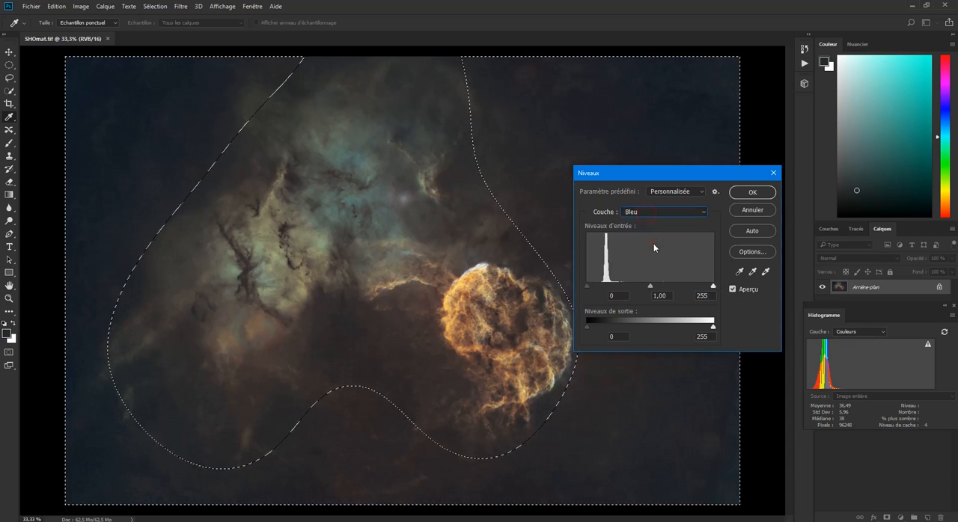
pyautogui.moveTo(589, 289); pyautogui.dragTo(592, 289)
pyautogui.moveTo(712, 289); pyautogui.dragTo(706, 289)
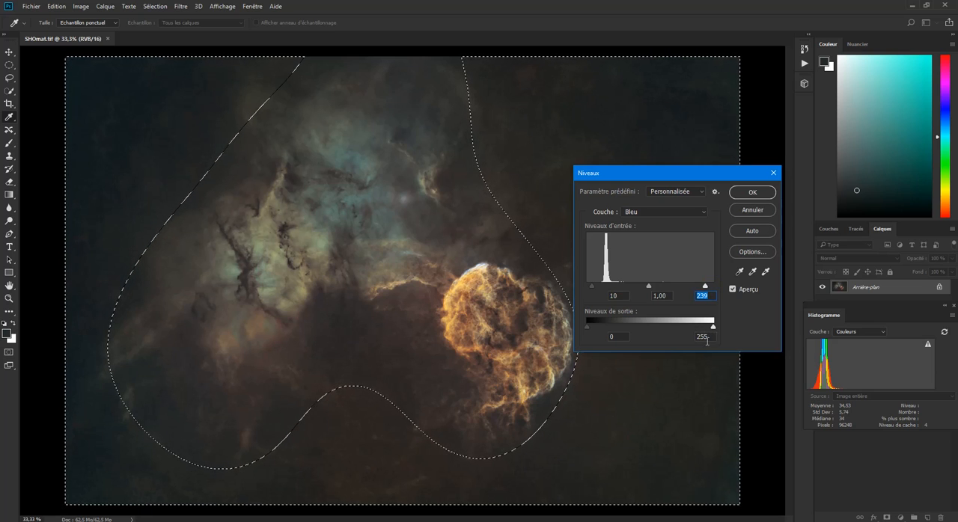
# - Move the Levels dialog off the remnant and set the black input level of the composite RGB channel to 5
pyautogui.moveTo(637, 173); pyautogui.dragTo(724, 166)
pyautogui.click(671, 195)
pyautogui.click(669, 197)
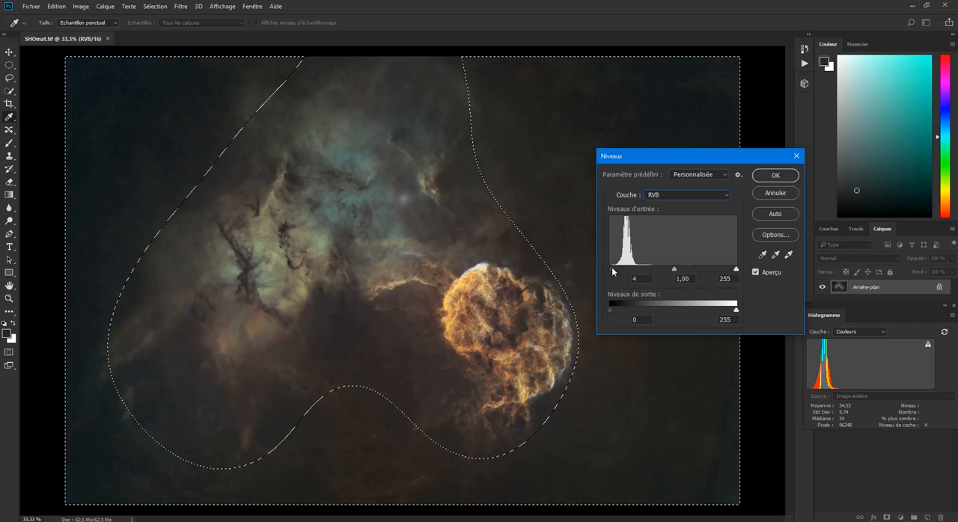
pyautogui.moveTo(613, 269); pyautogui.dragTo(613, 270)
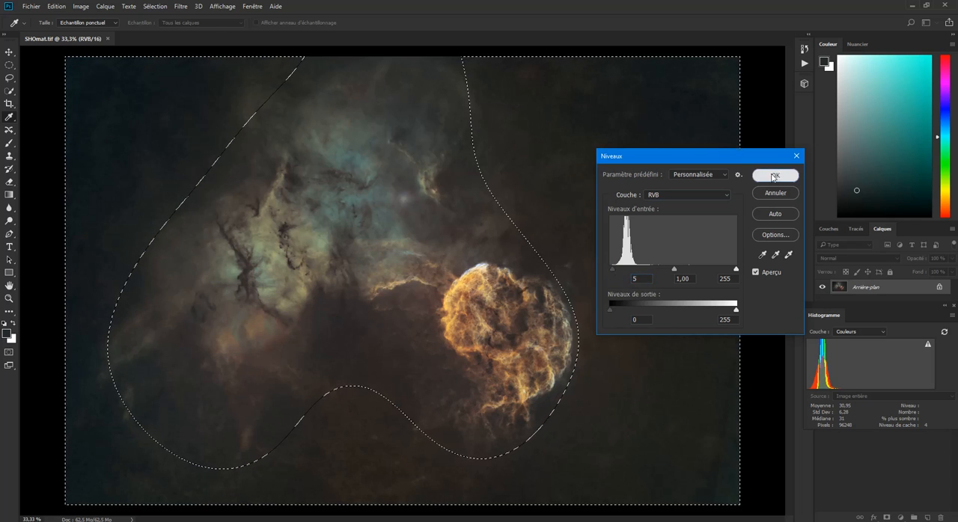
# - Apply the background Levels adjustment and invert the selection so it covers the nebula and the remnant
pyautogui.click(774, 176)
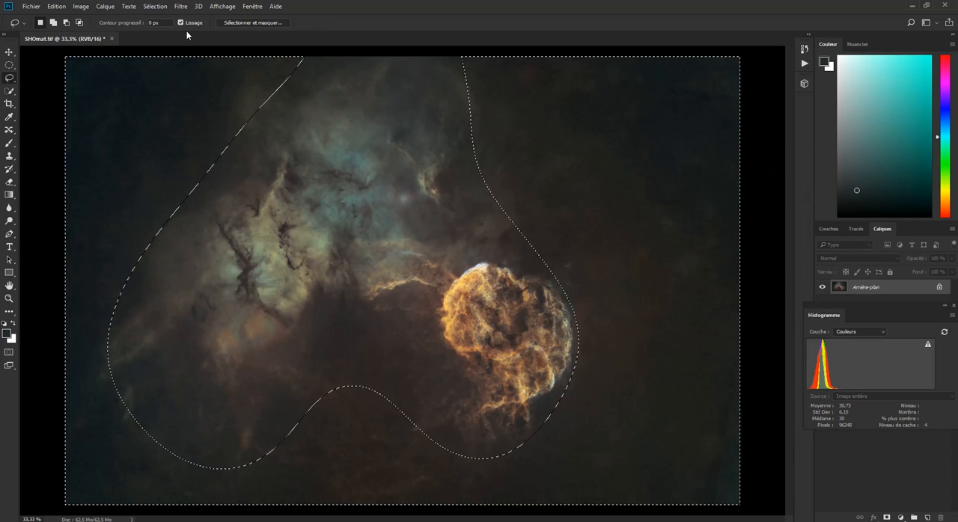
pyautogui.click(155, 8)
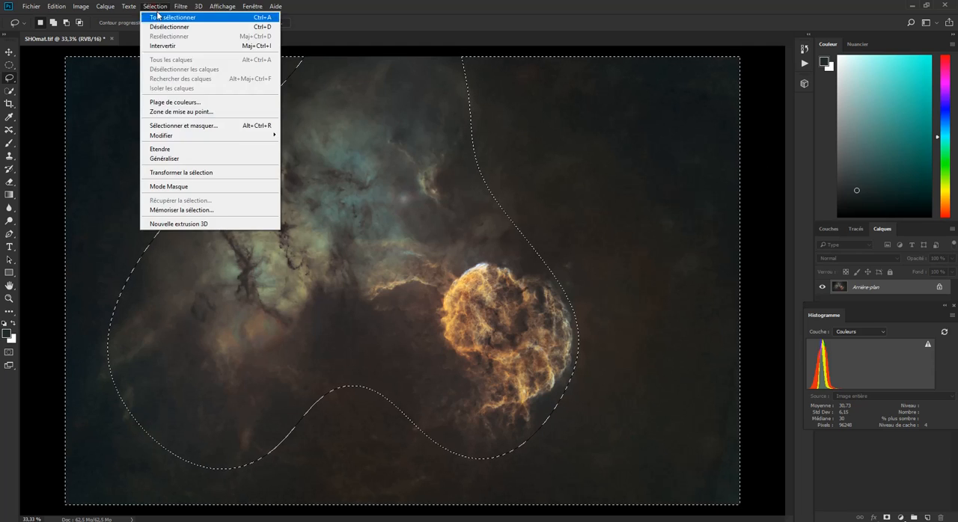
pyautogui.moveTo(231, 139)
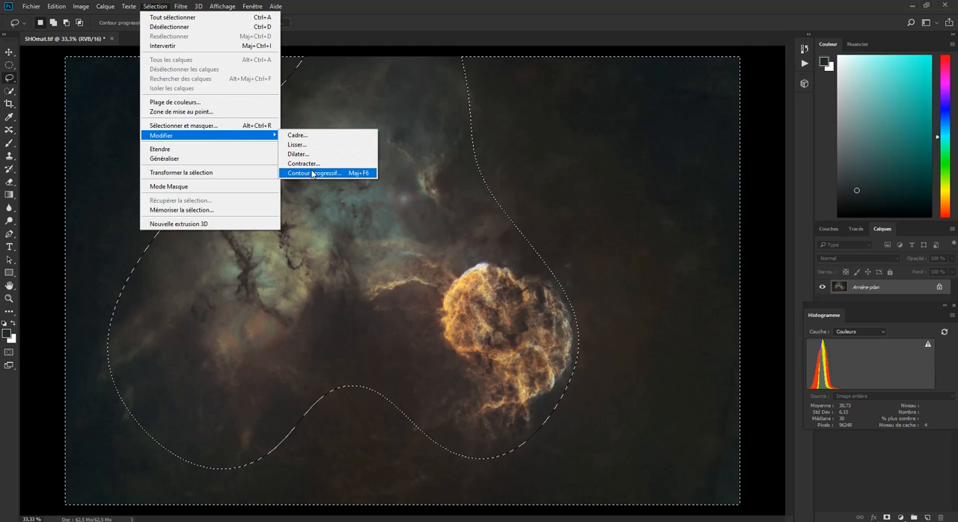
pyautogui.click(587, 212)
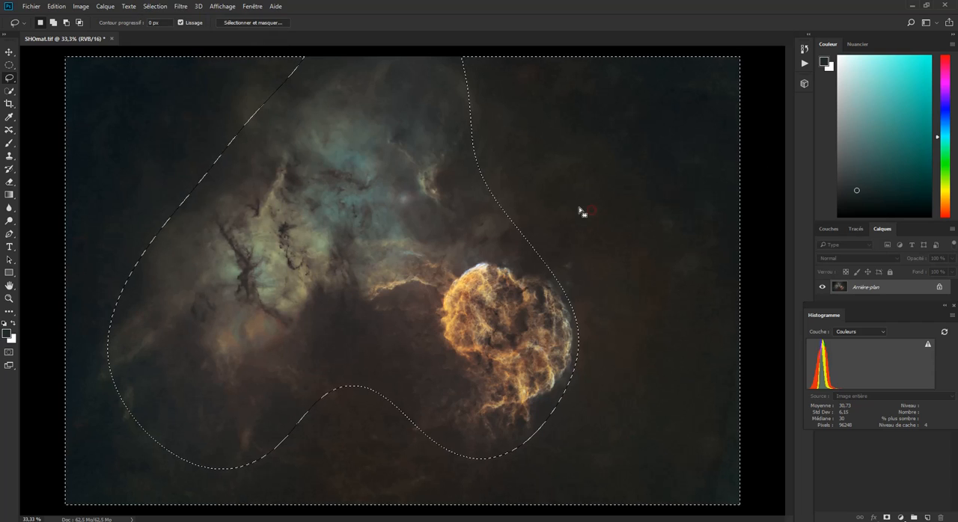
pyautogui.click(157, 6)
pyautogui.click(182, 50)
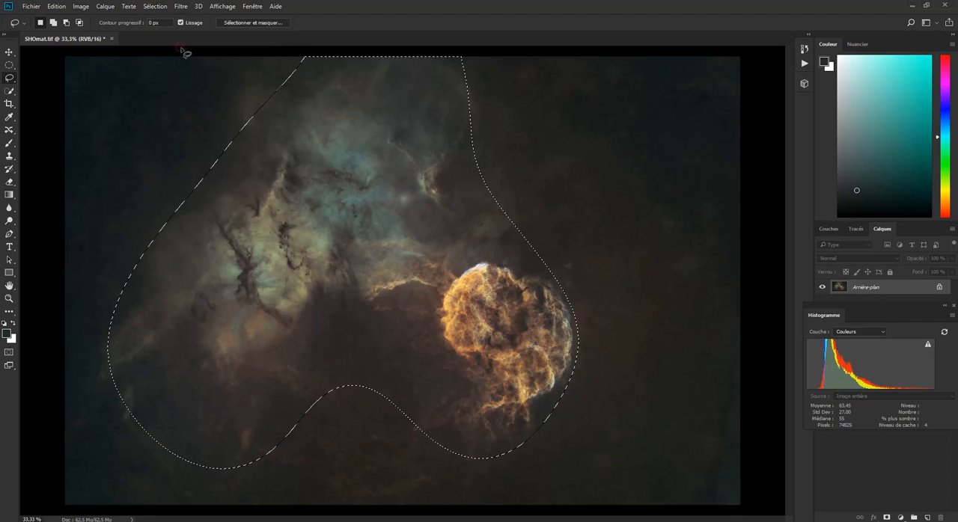
# - Open Levels for the selected nebula and remnant area and compare its red, green and blue channel histograms
pyautogui.click(81, 6)
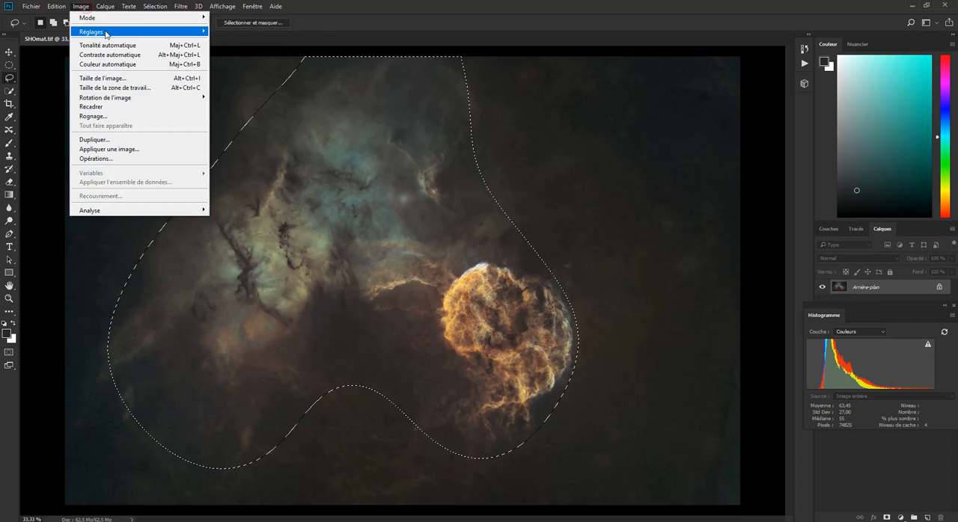
pyautogui.moveTo(109, 33)
pyautogui.click(263, 42)
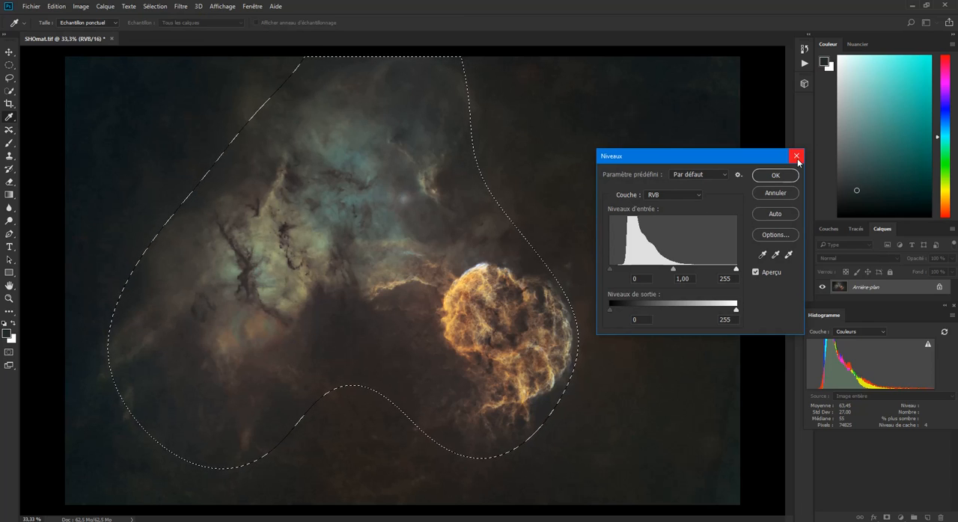
pyautogui.click(665, 196)
pyautogui.click(666, 208)
pyautogui.click(666, 196)
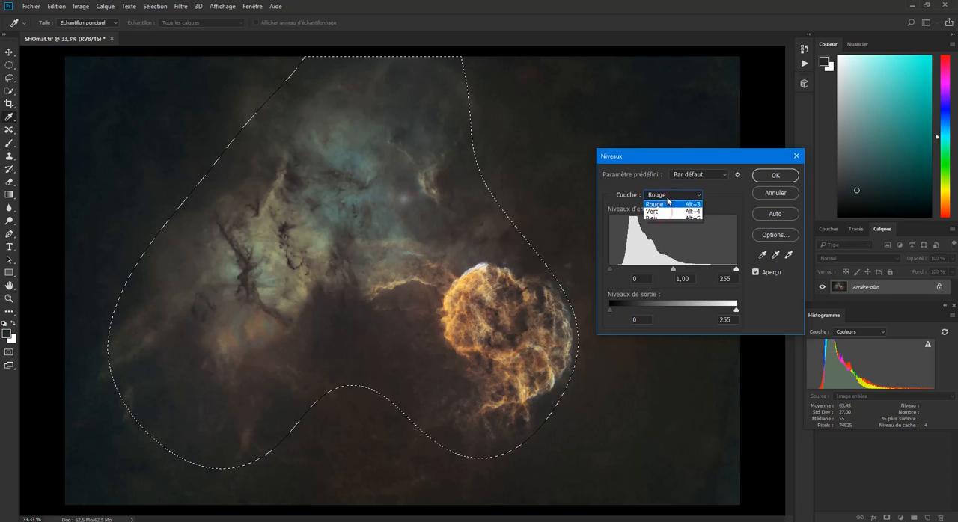
pyautogui.click(665, 217)
pyautogui.click(666, 197)
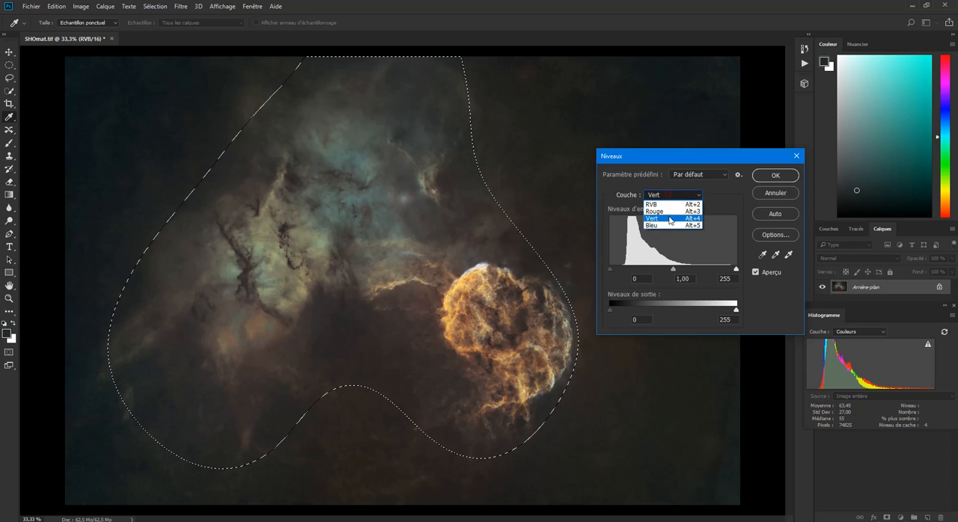
pyautogui.click(670, 226)
pyautogui.click(669, 198)
pyautogui.click(668, 210)
pyautogui.click(669, 195)
pyautogui.click(668, 204)
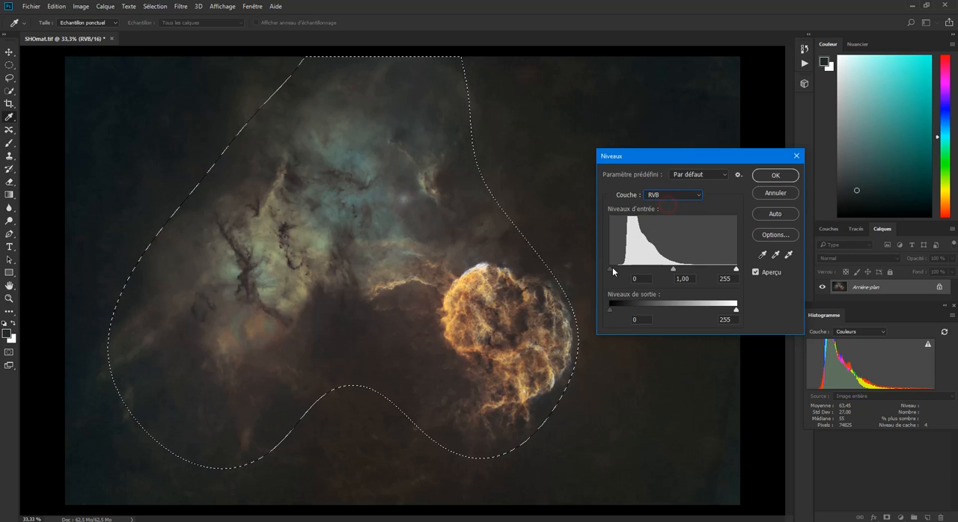
# - Set the composite RGB black input level to 5 in Levels, apply it, and deselect the area
pyautogui.moveTo(611, 272); pyautogui.dragTo(613, 273)
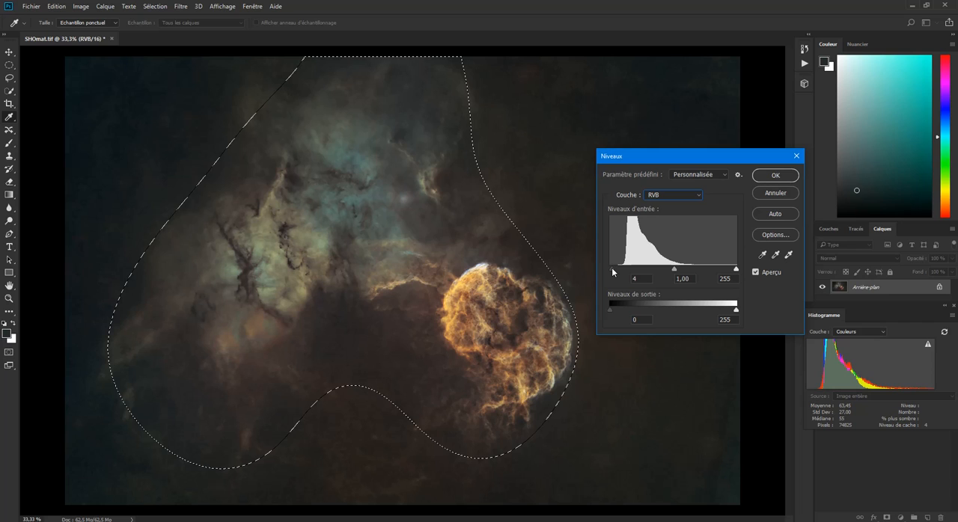
pyautogui.moveTo(613, 273); pyautogui.dragTo(615, 274)
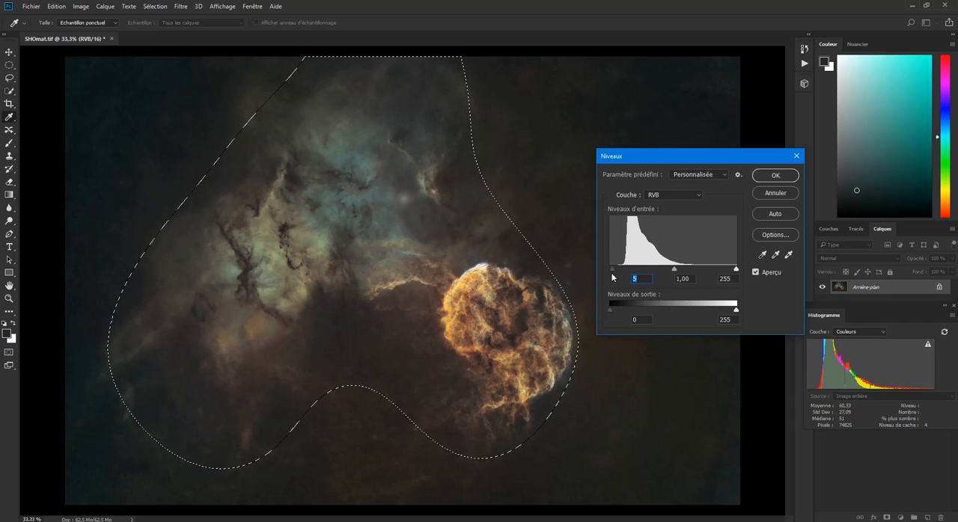
pyautogui.click(762, 176)
pyautogui.press('l')
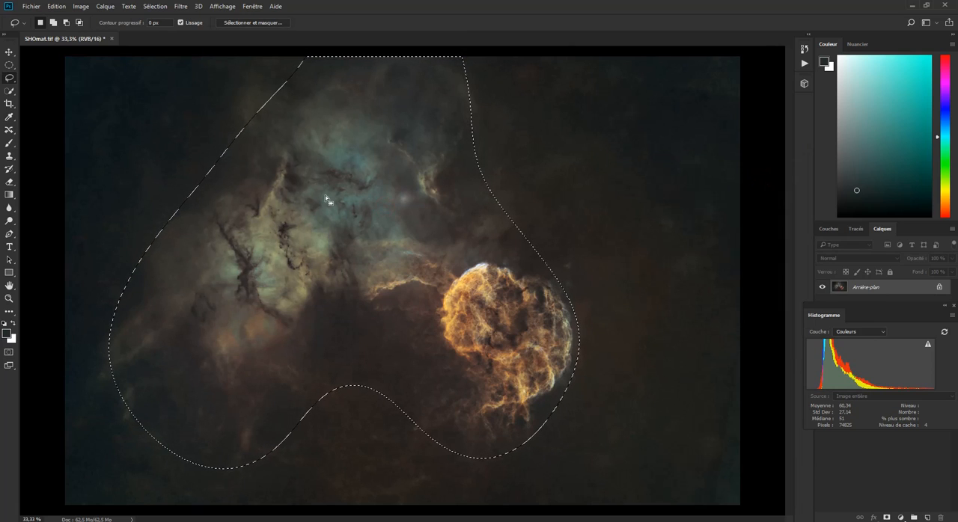
pyautogui.click(293, 213)
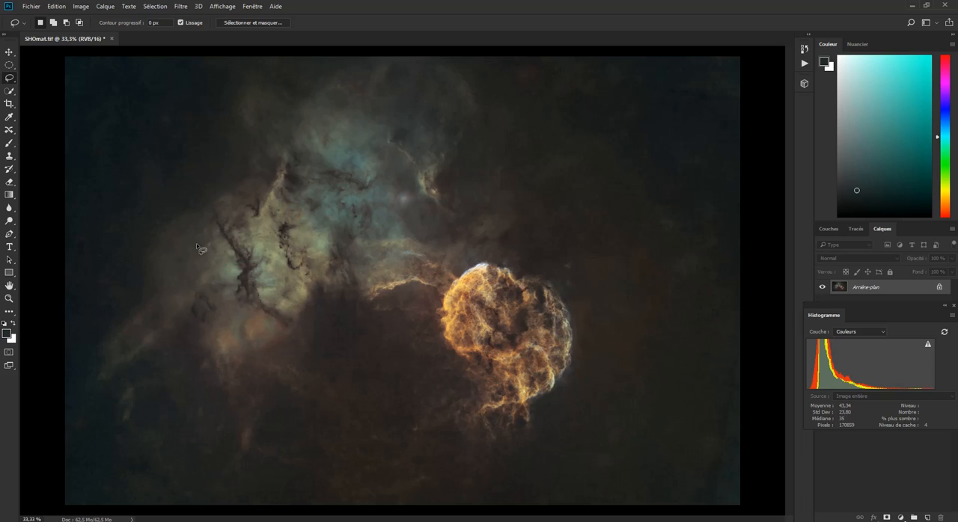
# - Lasso the bright yellowish-green part of the nebula and feather the selection by 100 pixels
pyautogui.moveTo(230, 243)
pyautogui.mouseDown()
pyautogui.moveTo(249, 250)
pyautogui.moveTo(278, 317)
pyautogui.moveTo(318, 303)
pyautogui.moveTo(338, 271)
pyautogui.moveTo(334, 235)
pyautogui.moveTo(303, 205)
pyautogui.moveTo(283, 154)
pyautogui.moveTo(234, 224)
pyautogui.moveTo(238, 250)
pyautogui.mouseUp()
pyautogui.click(155, 6)
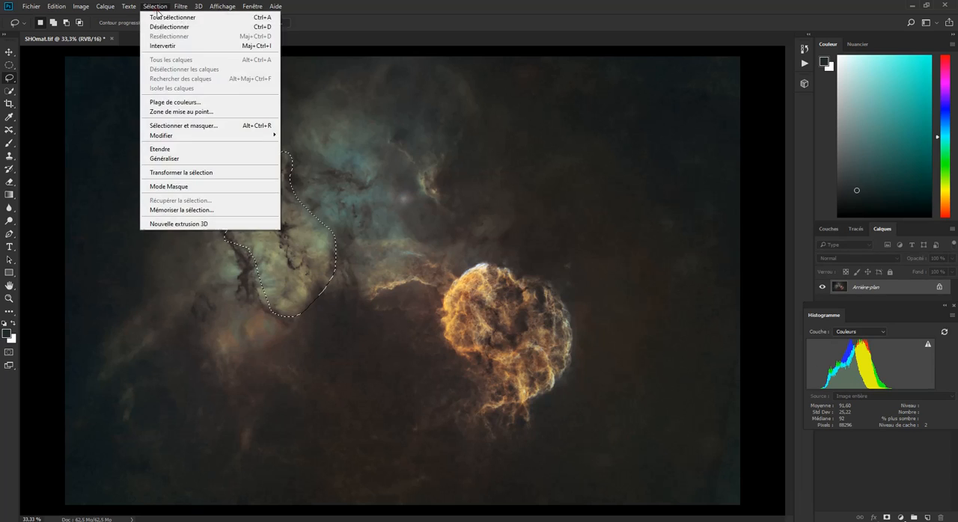
pyautogui.moveTo(249, 138)
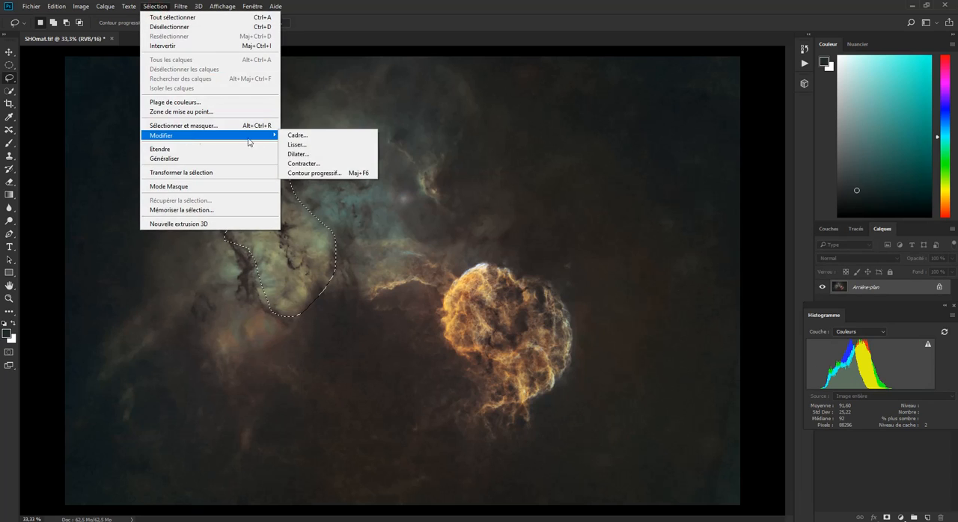
pyautogui.click(313, 173)
pyautogui.moveTo(326, 229); pyautogui.dragTo(504, 203)
pyautogui.write('1')
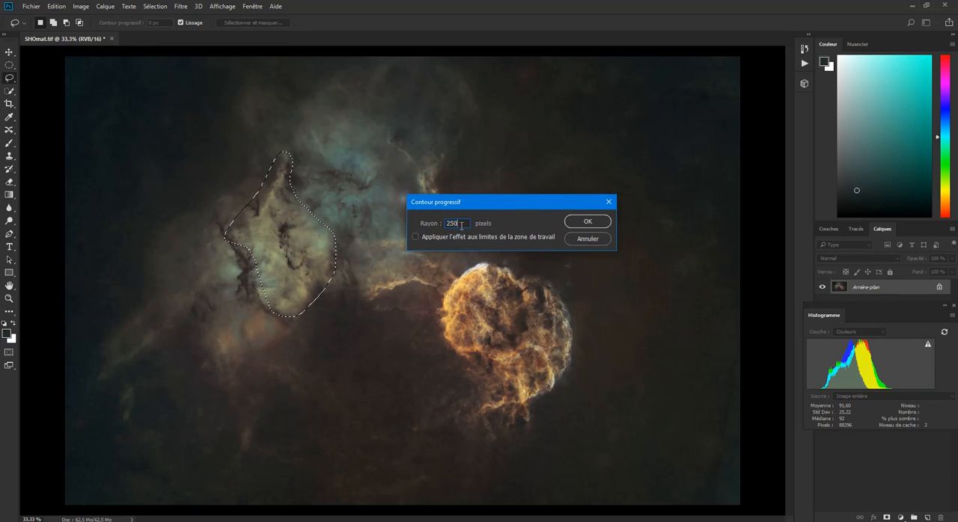
pyautogui.write('00')
pyautogui.click(587, 222)
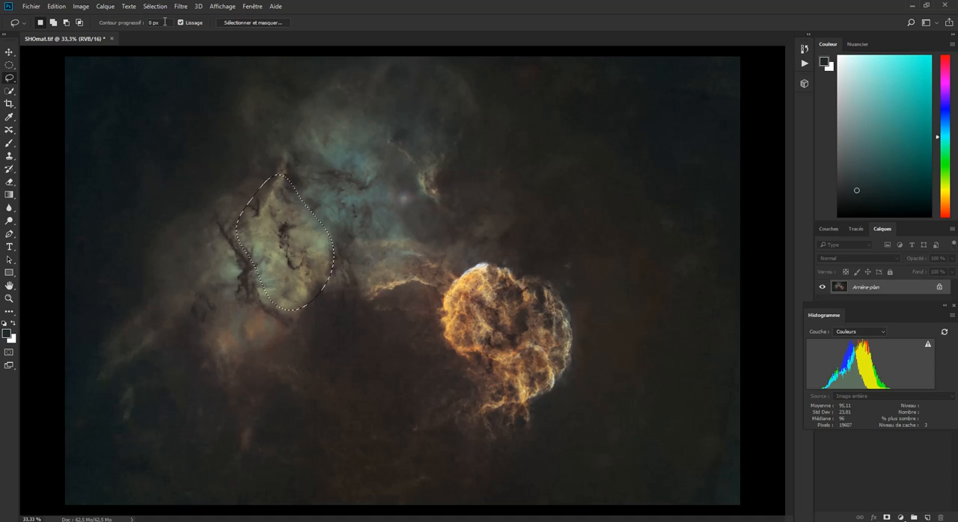
# - Open Levels for the feathered nebula selection and compare its red, green and blue channel histograms
pyautogui.click(82, 7)
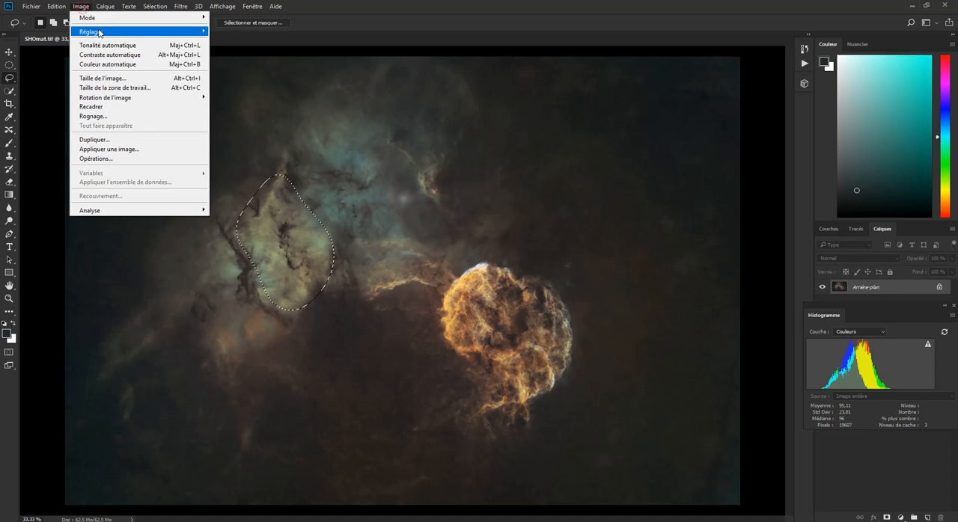
pyautogui.moveTo(88, 31)
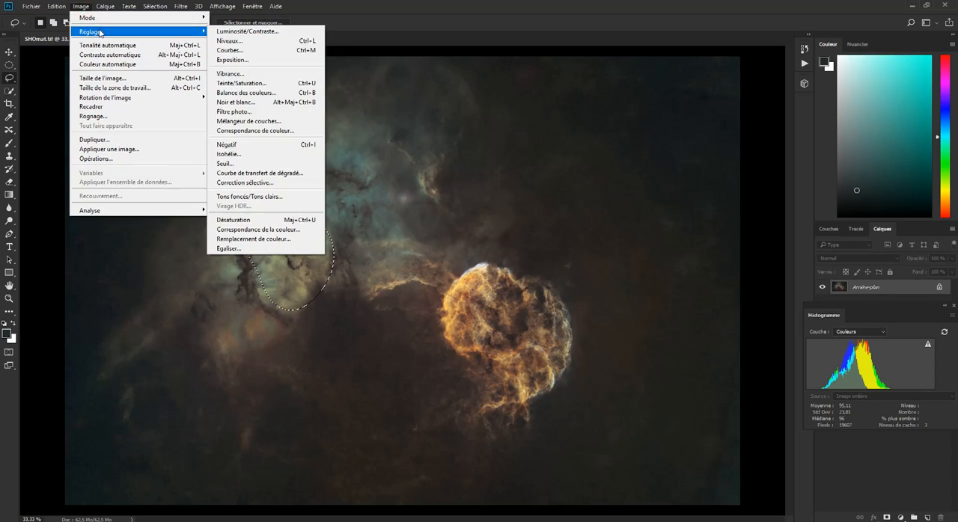
pyautogui.click(246, 42)
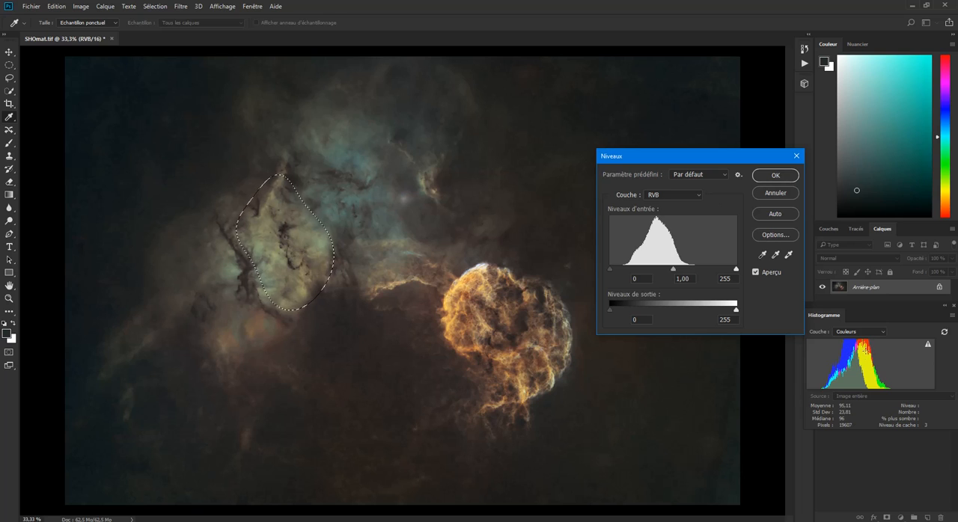
pyautogui.click(679, 196)
pyautogui.click(681, 212)
pyautogui.click(679, 196)
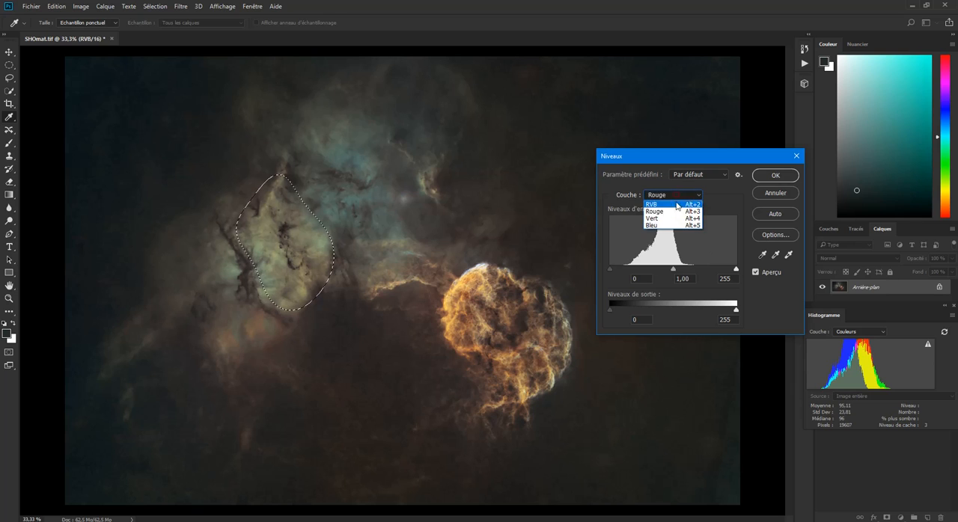
pyautogui.click(678, 218)
pyautogui.click(679, 196)
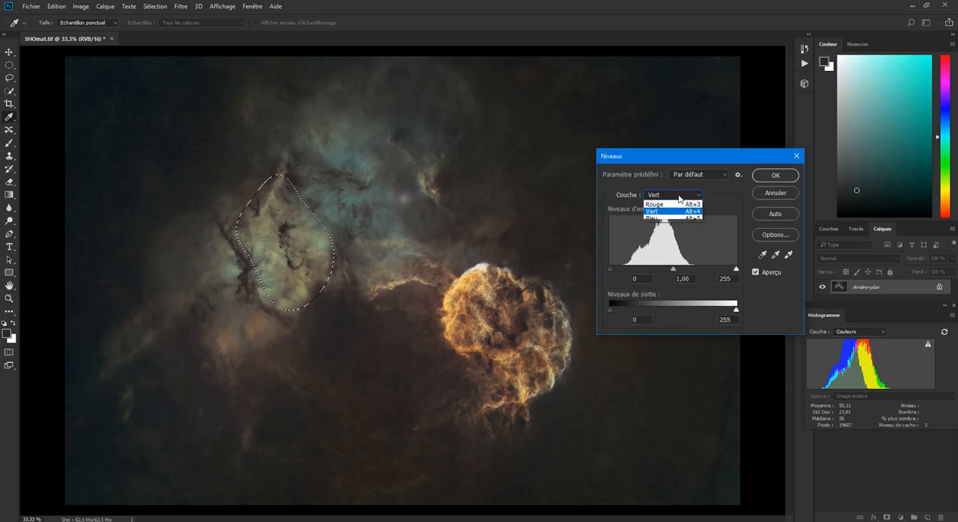
pyautogui.click(679, 225)
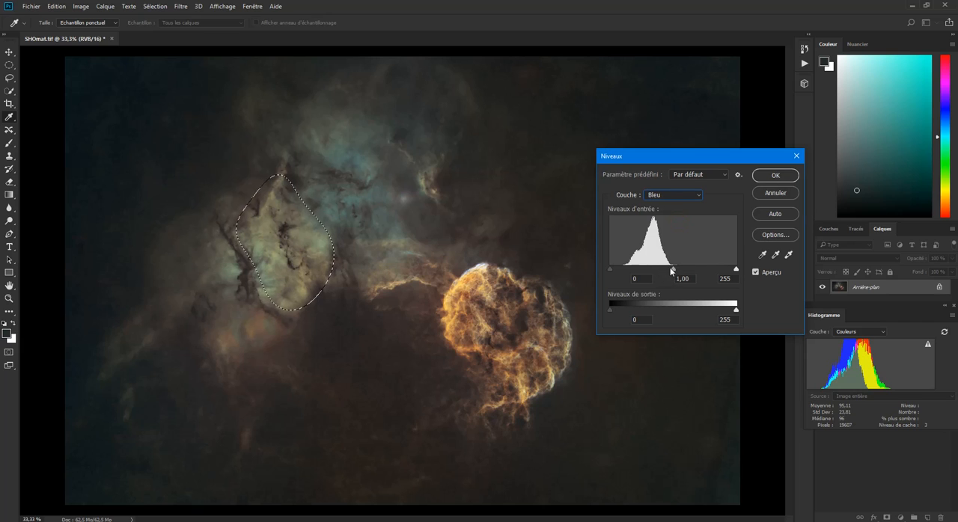
# - Set the blue channel's midtone input level to 1.22 in Levels and apply it to the nebula selection
pyautogui.moveTo(673, 270)
pyautogui.mouseDown()
pyautogui.moveTo(647, 267)
pyautogui.moveTo(663, 272)
pyautogui.mouseUp()
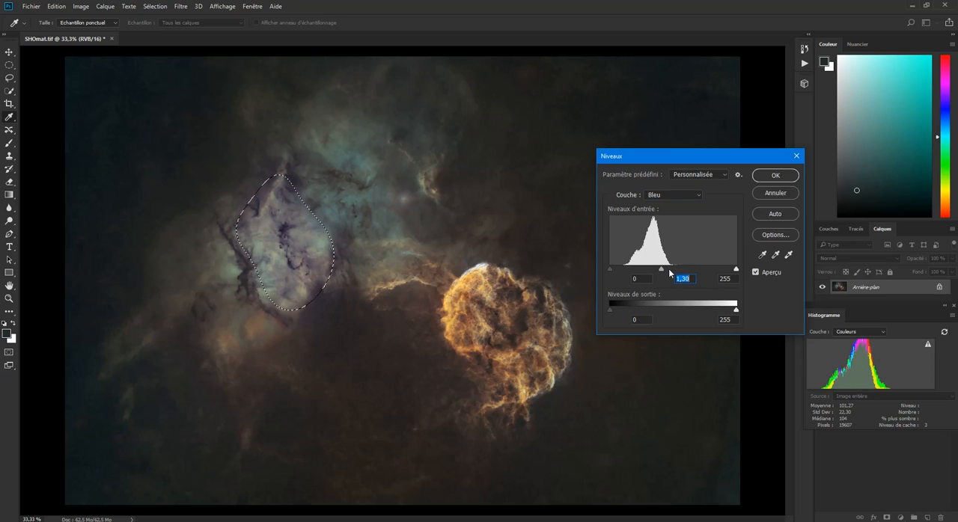
pyautogui.moveTo(662, 272); pyautogui.dragTo(674, 274)
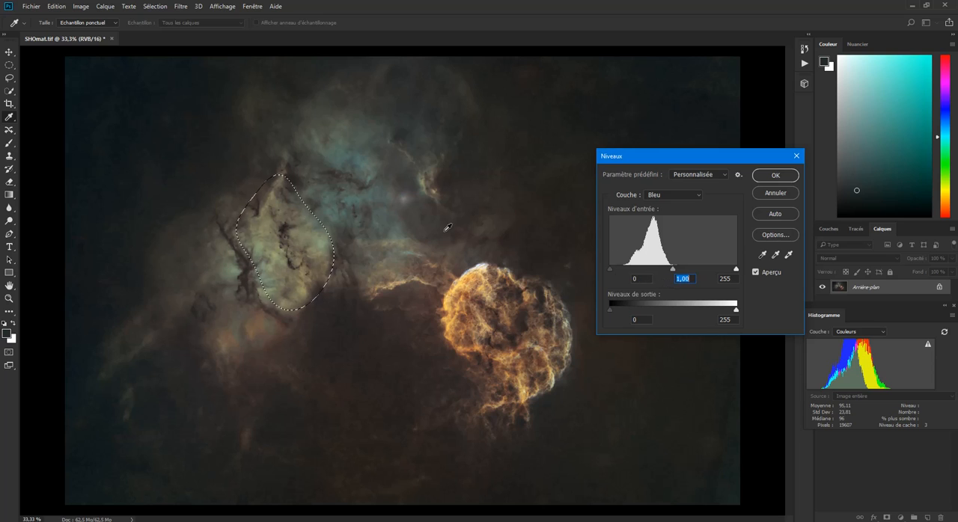
pyautogui.moveTo(674, 267); pyautogui.dragTo(664, 269)
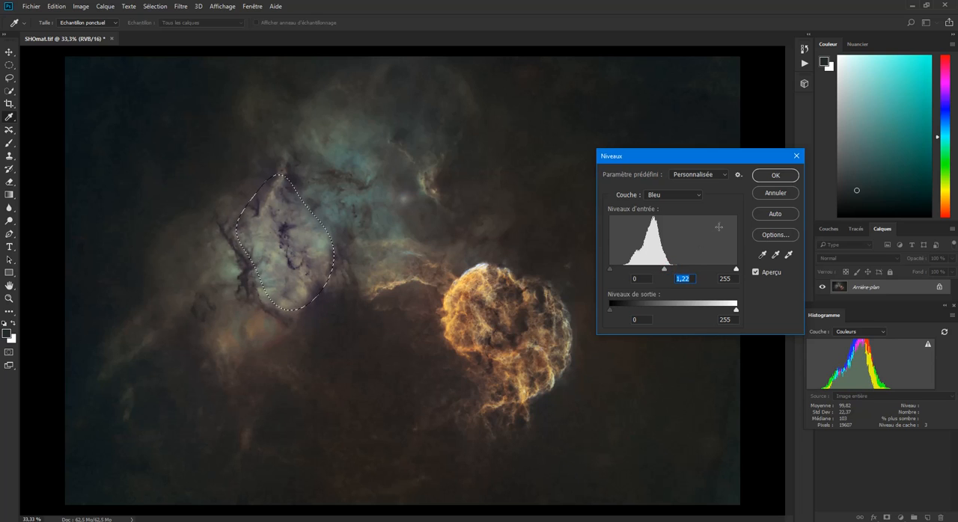
pyautogui.click(669, 195)
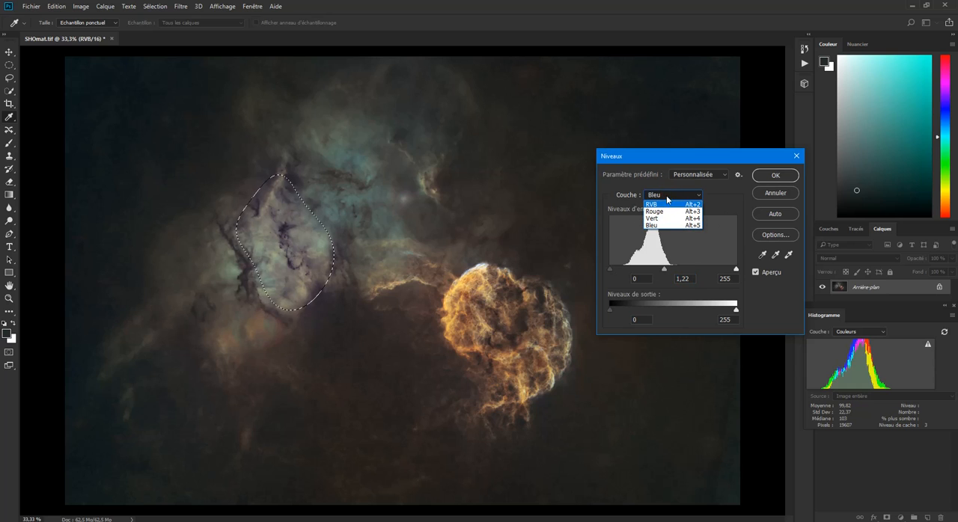
pyautogui.click(668, 199)
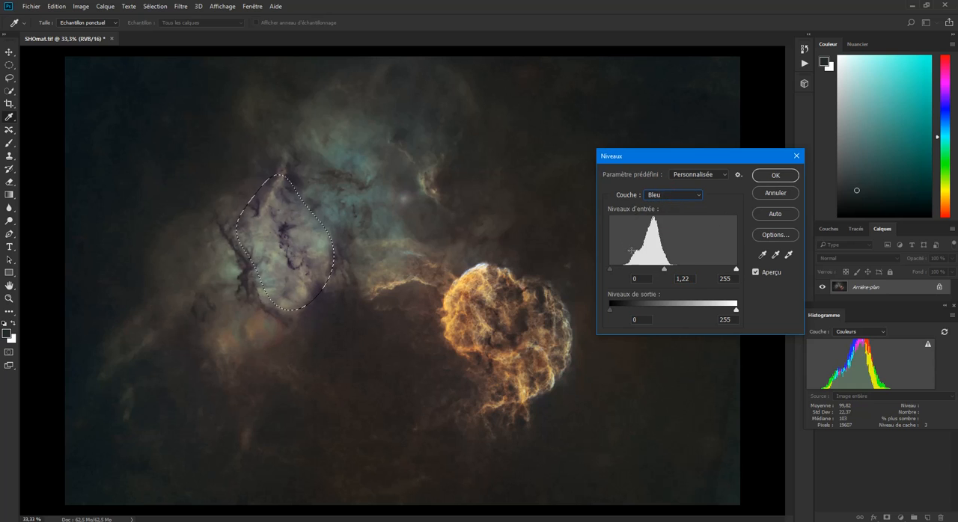
pyautogui.click(772, 175)
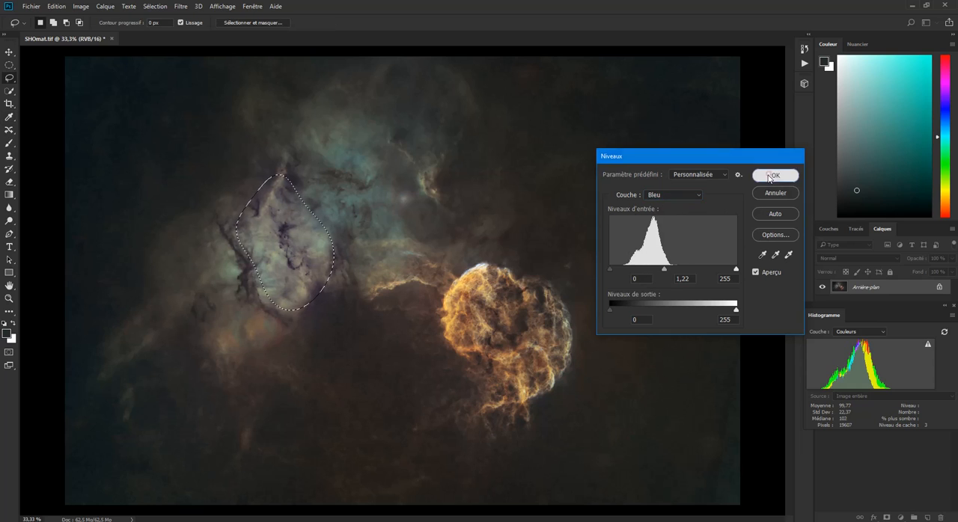
# - Apply Brightness/Contrast to the nebula selection with brightness 15 and contrast 37, and deselect it
pyautogui.click(79, 7)
pyautogui.moveTo(112, 31)
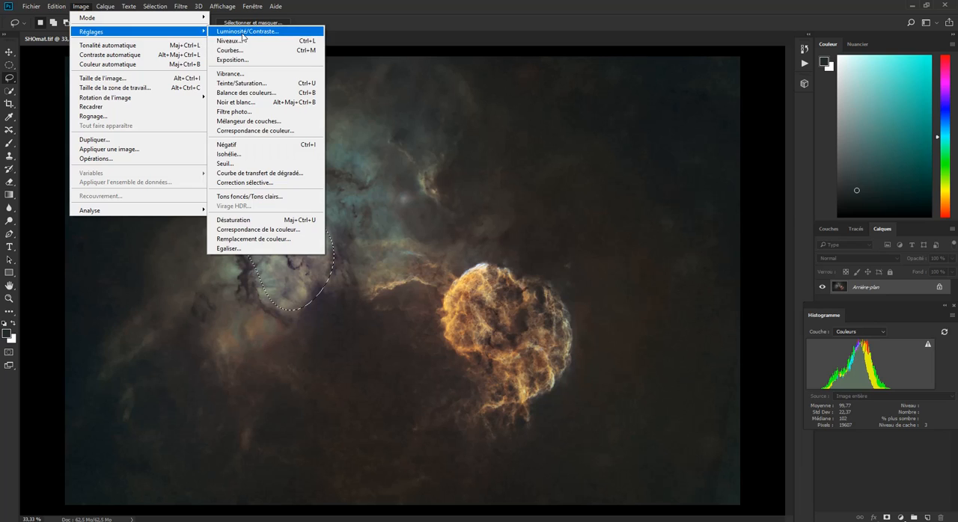
pyautogui.click(241, 32)
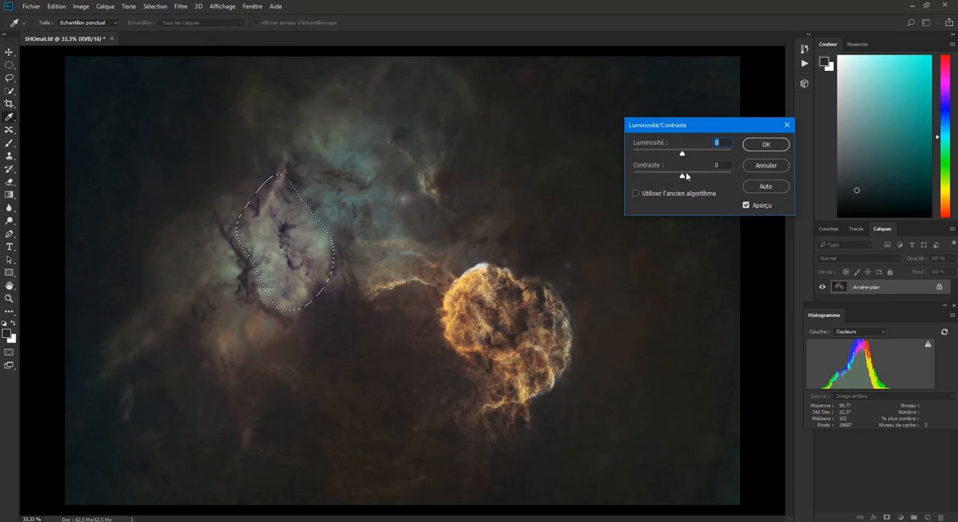
pyautogui.moveTo(682, 177); pyautogui.dragTo(699, 178)
pyautogui.moveTo(693, 178); pyautogui.dragTo(689, 155)
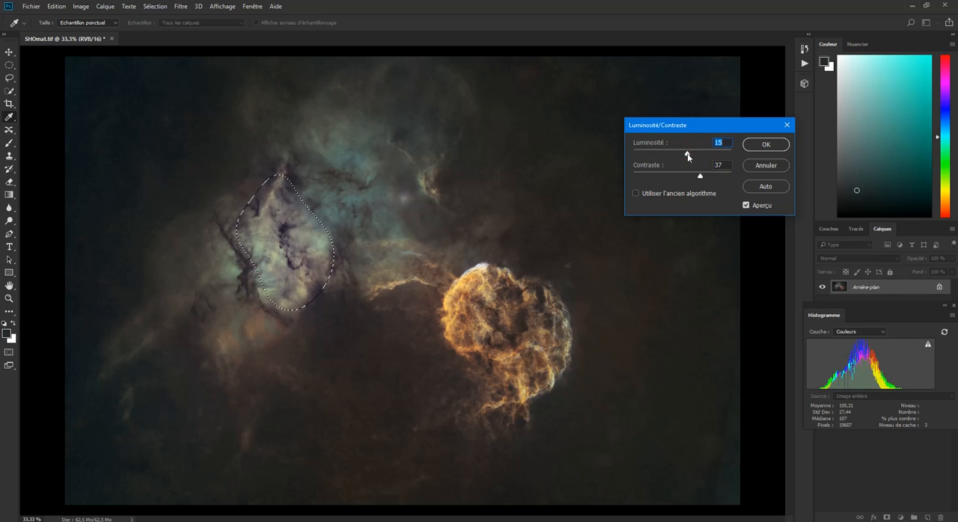
pyautogui.click(758, 145)
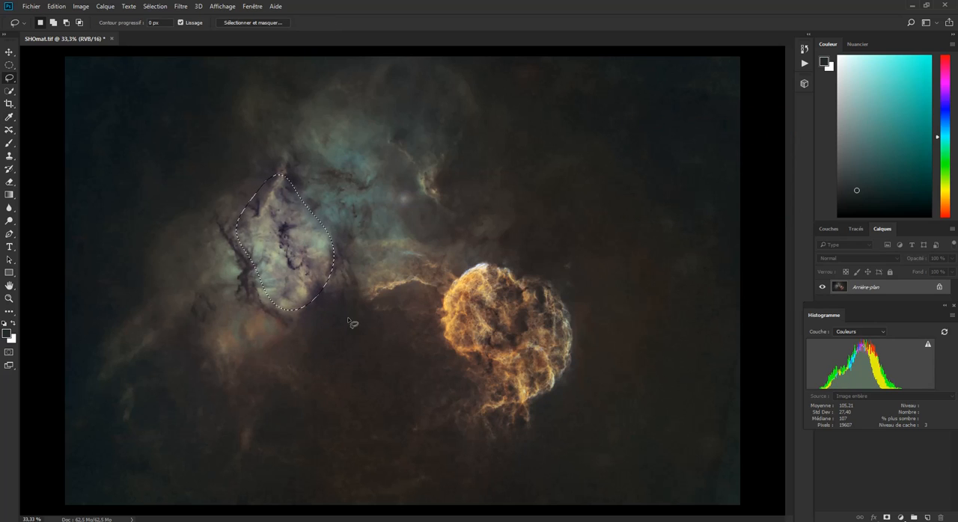
pyautogui.hotkey('ctrl', 'd')
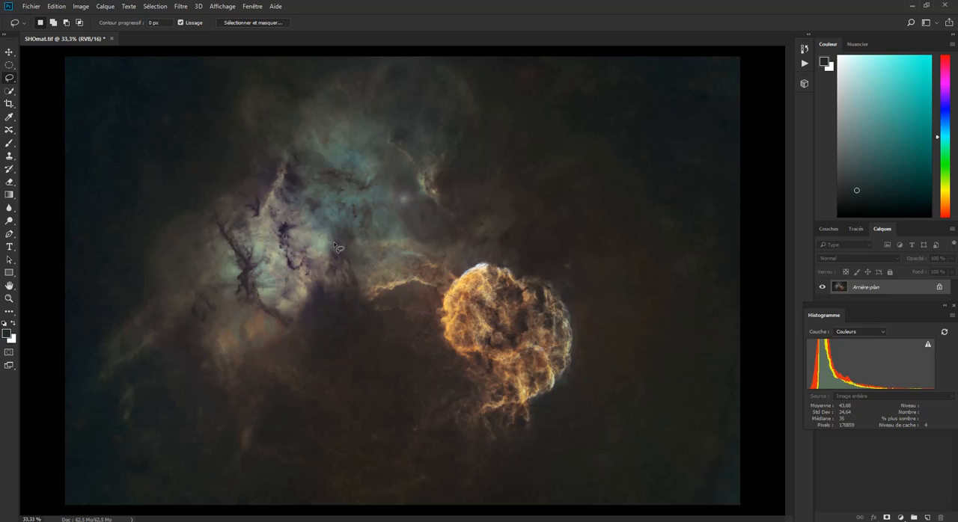
# - Lasso the teal area of the nebula beside the bright dusty part and feather the selection by 150 pixels
pyautogui.moveTo(327, 280)
pyautogui.mouseDown()
pyautogui.moveTo(334, 240)
pyautogui.moveTo(300, 217)
pyautogui.mouseUp()
pyautogui.moveTo(286, 177)
pyautogui.mouseDown()
pyautogui.moveTo(307, 138)
pyautogui.moveTo(349, 140)
pyautogui.mouseUp()
pyautogui.moveTo(425, 234)
pyautogui.mouseDown()
pyautogui.moveTo(377, 251)
pyautogui.moveTo(327, 282)
pyautogui.mouseUp()
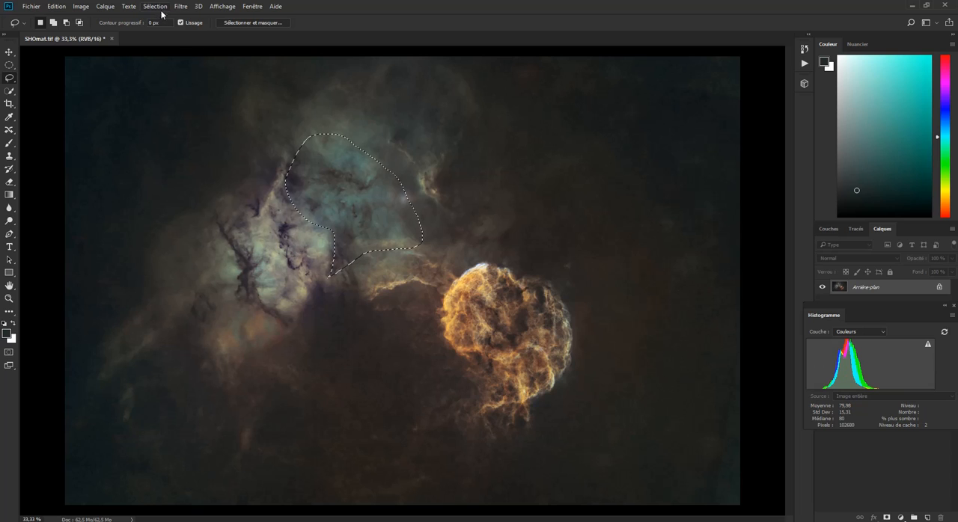
pyautogui.click(155, 6)
pyautogui.moveTo(196, 138)
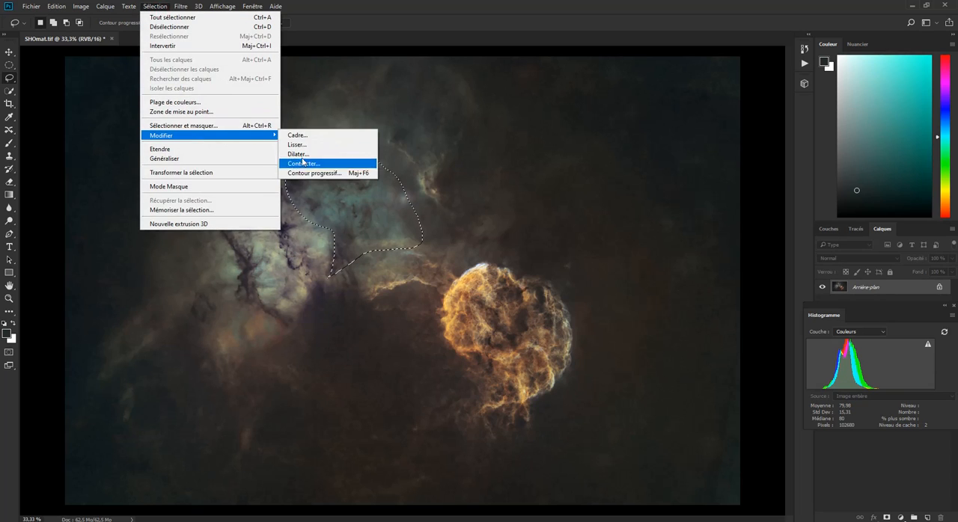
pyautogui.click(326, 171)
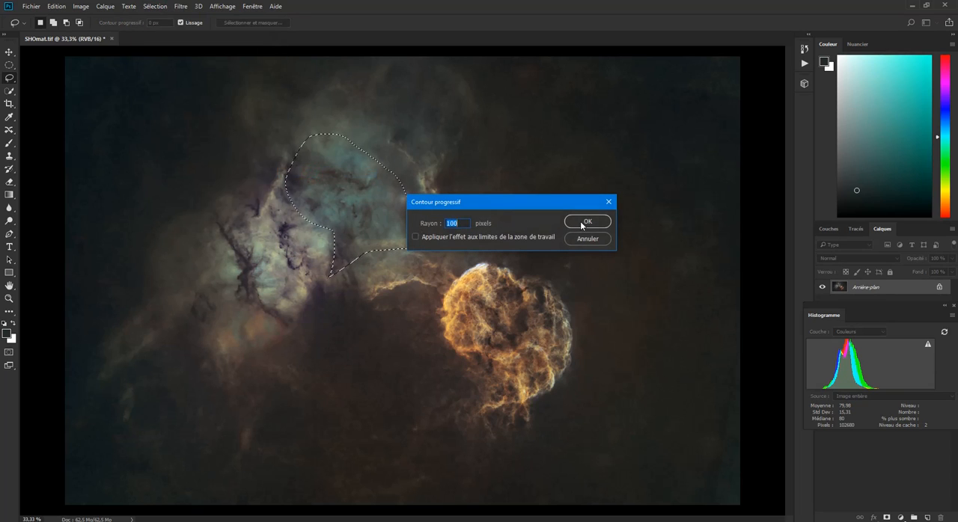
pyautogui.write('150')
pyautogui.click(587, 221)
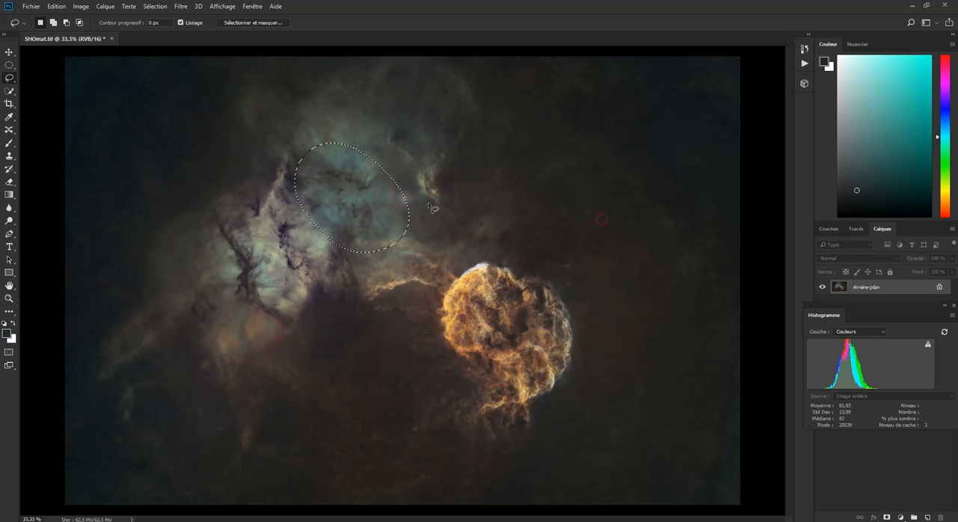
# - Try a red channel midtone input level of 0.92 in Levels on the feathered teal selection
pyautogui.click(105, 7)
pyautogui.moveTo(81, 7)
pyautogui.moveTo(172, 32)
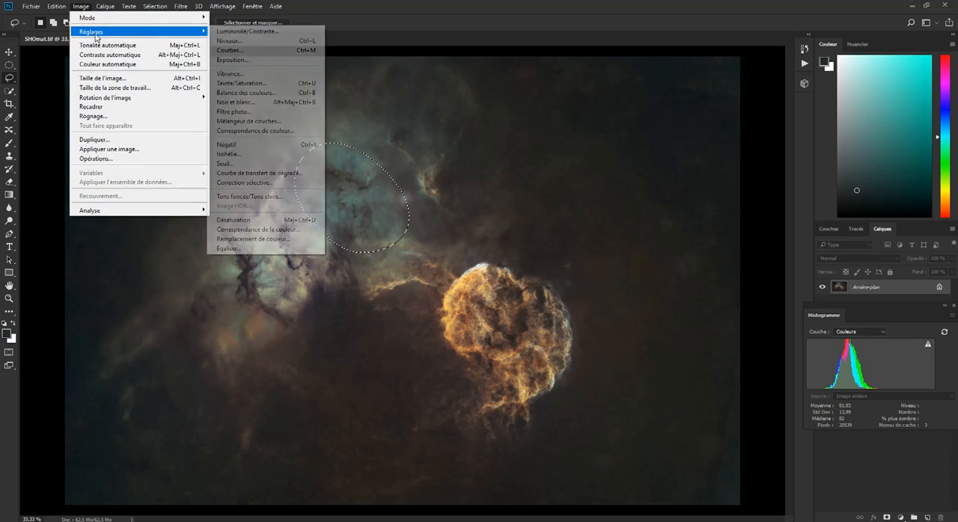
pyautogui.click(267, 41)
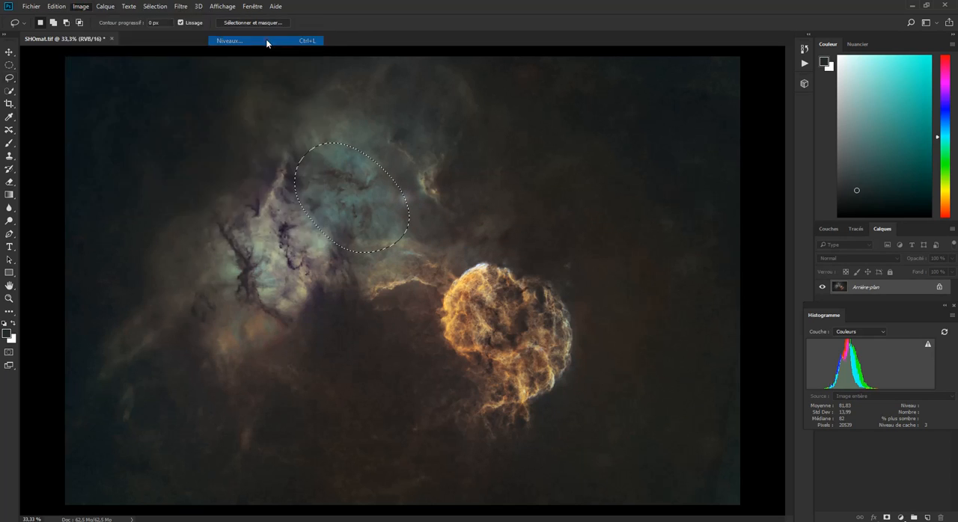
pyautogui.click(674, 195)
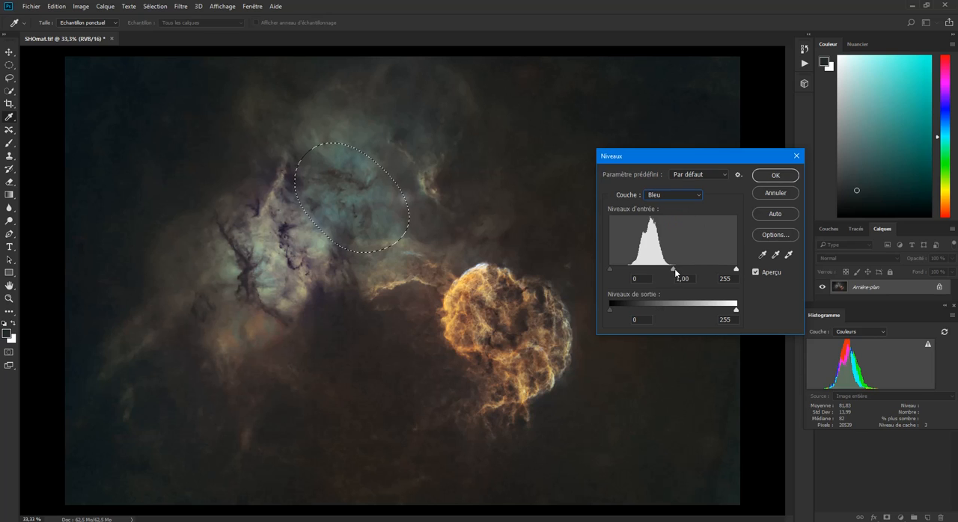
pyautogui.moveTo(673, 269); pyautogui.dragTo(673, 273)
pyautogui.click(664, 198)
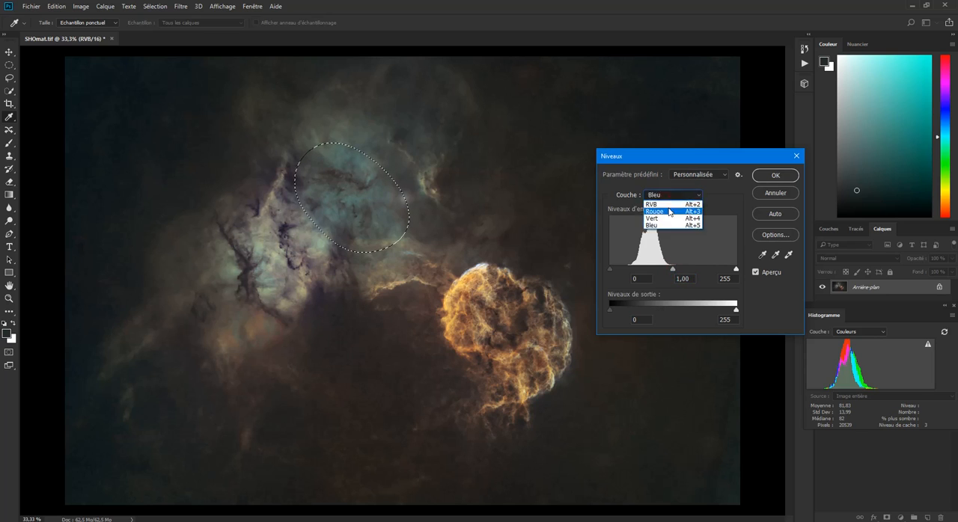
pyautogui.click(669, 212)
pyautogui.moveTo(672, 268); pyautogui.dragTo(679, 271)
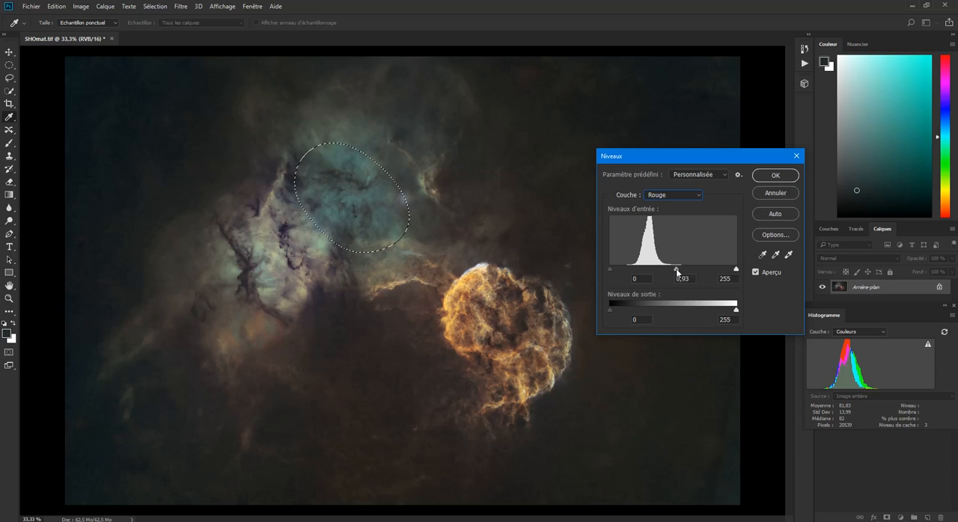
pyautogui.click(677, 270)
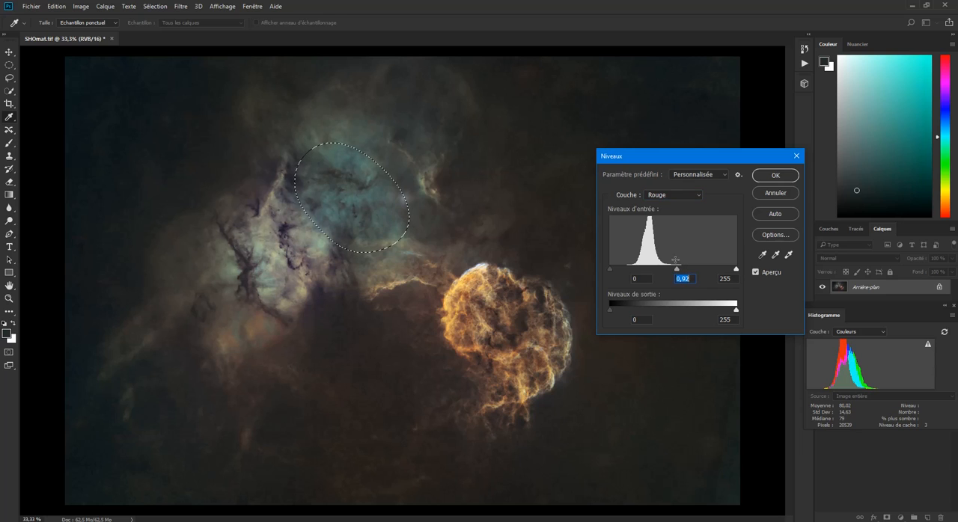
# - Try a green channel midtone input level of 0.87, and discard the Levels changes
pyautogui.click(670, 196)
pyautogui.click(670, 218)
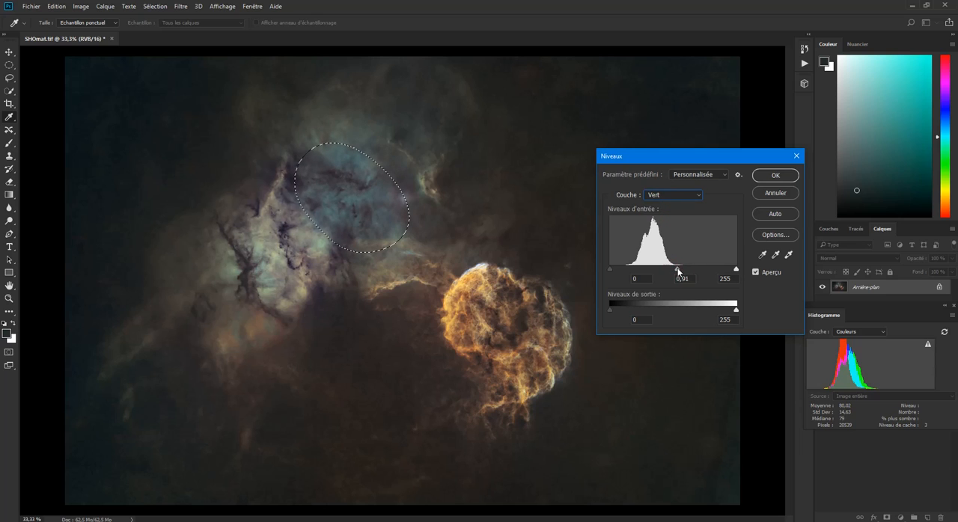
pyautogui.click(679, 271)
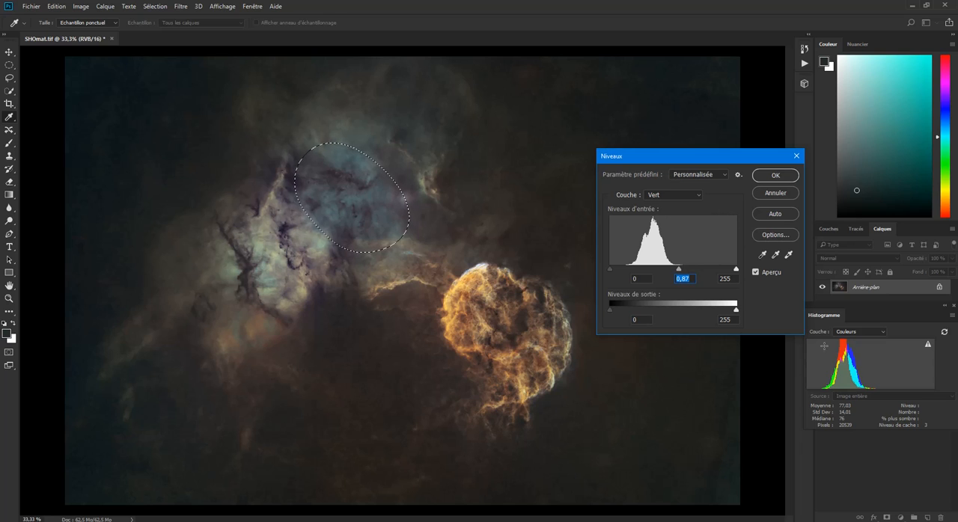
pyautogui.click(797, 157)
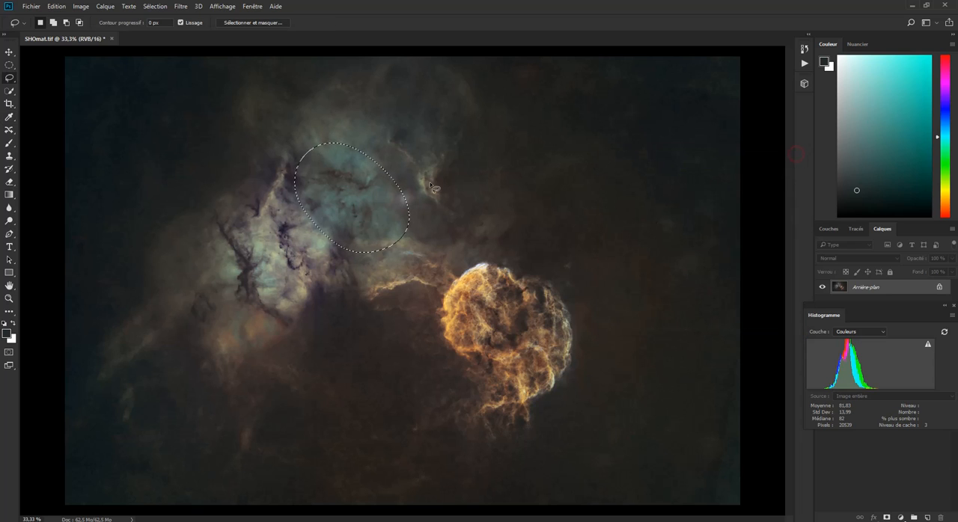
# - Try Selective Color on the teal selection with the Greens at cyan +100% and magenta -100%
pyautogui.click(83, 7)
pyautogui.moveTo(93, 33)
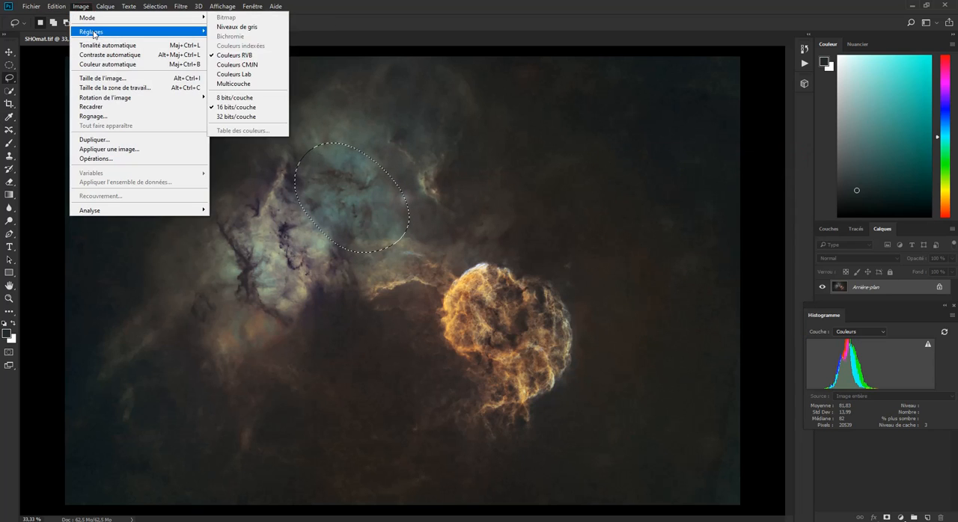
pyautogui.click(246, 182)
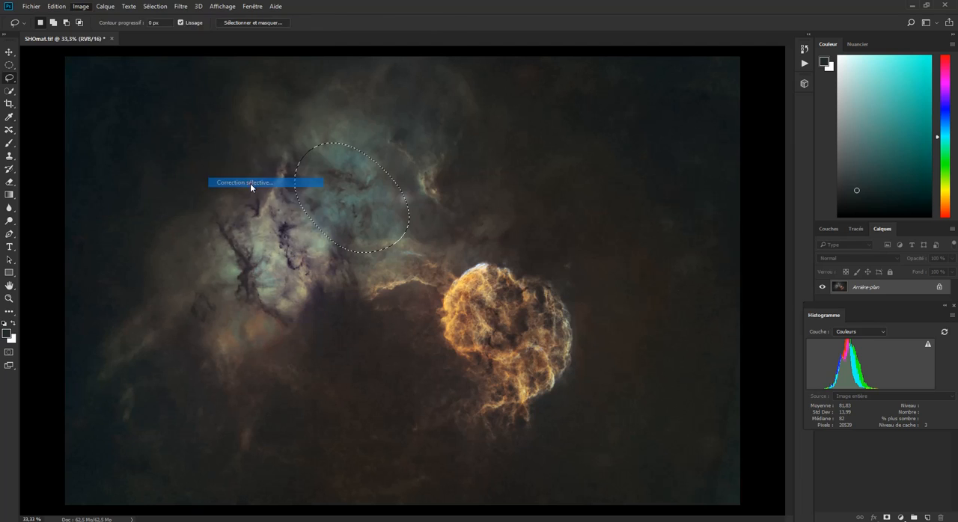
pyautogui.moveTo(721, 253); pyautogui.dragTo(703, 189)
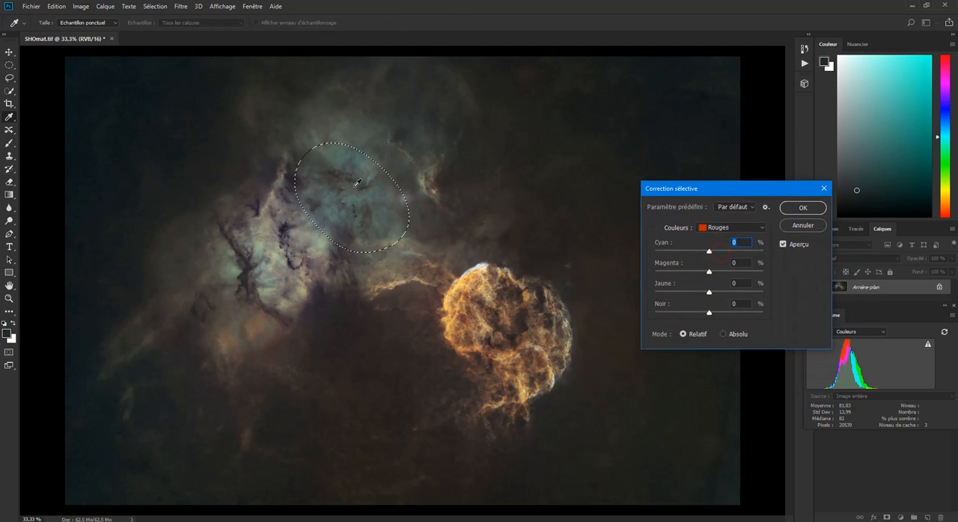
pyautogui.click(709, 231)
pyautogui.click(716, 258)
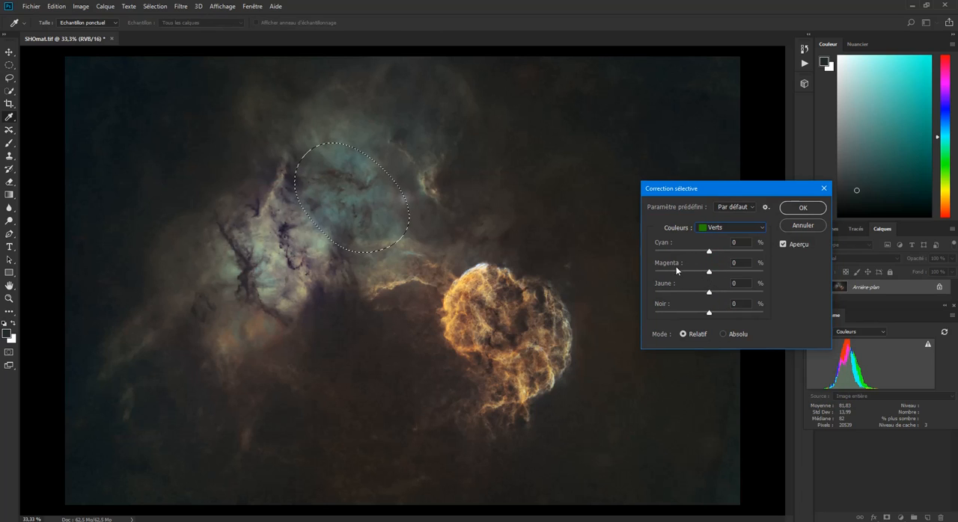
pyautogui.moveTo(707, 255); pyautogui.dragTo(632, 271)
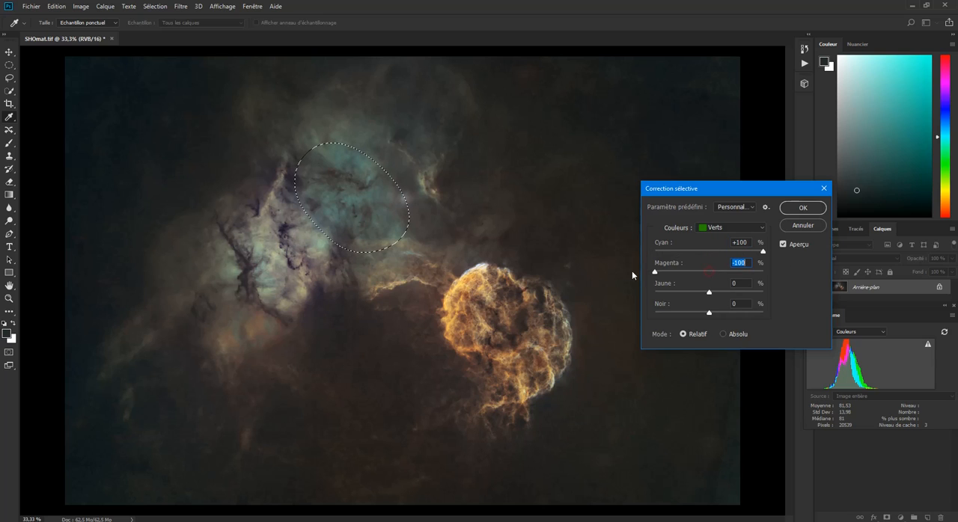
# - Try the Yellows at cyan -100% and magenta +25% in Selective Color
pyautogui.click(705, 230)
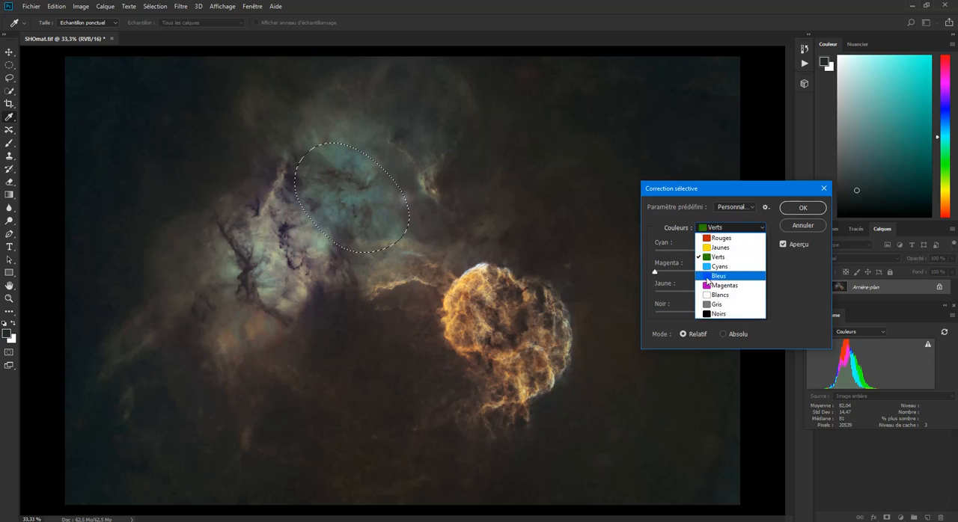
pyautogui.click(721, 252)
pyautogui.moveTo(709, 255); pyautogui.dragTo(622, 243)
pyautogui.click(710, 272)
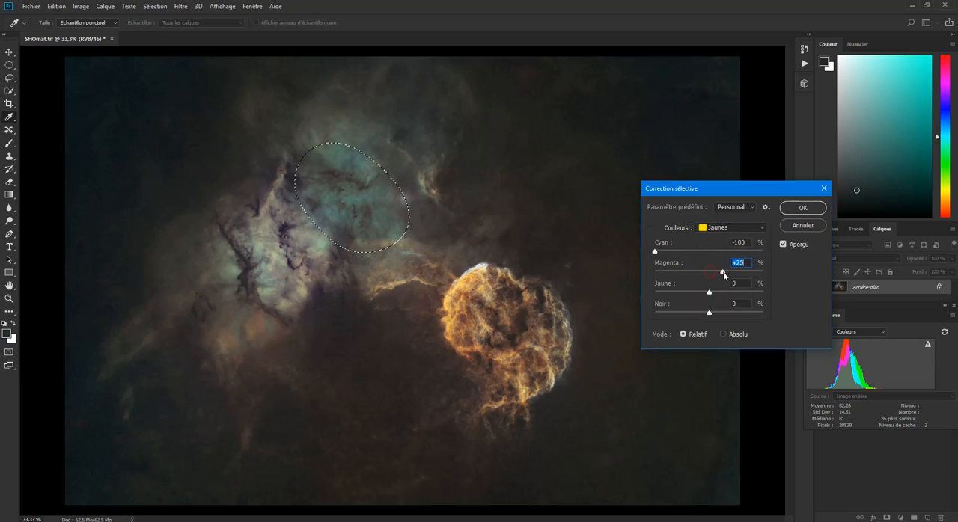
# - Try the Cyans at cyan +89%, magenta -28% and yellow -100%, compare the preview, and discard the correction and the selection
pyautogui.click(716, 230)
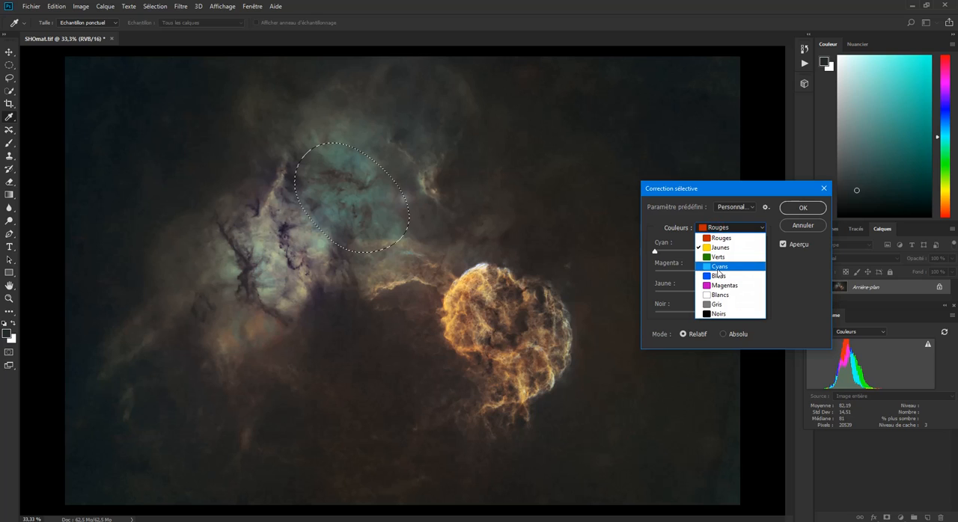
pyautogui.click(718, 268)
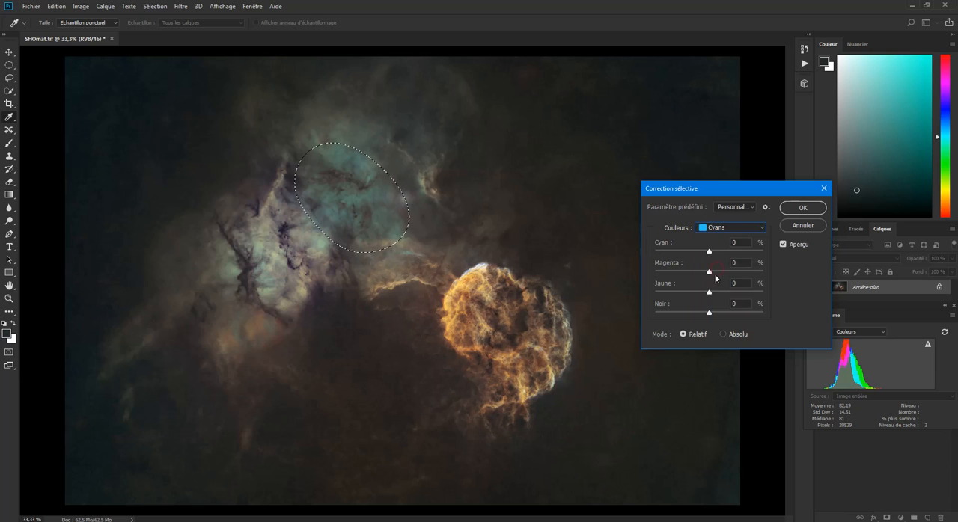
pyautogui.moveTo(711, 294); pyautogui.dragTo(653, 291)
pyautogui.moveTo(710, 252); pyautogui.dragTo(751, 258)
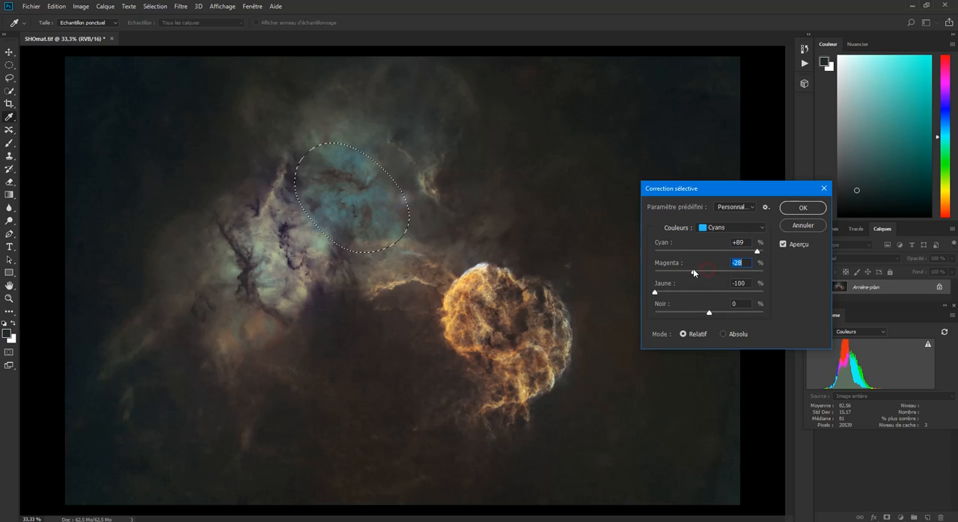
pyautogui.moveTo(691, 272)
pyautogui.mouseDown()
pyautogui.moveTo(712, 274)
pyautogui.moveTo(697, 275)
pyautogui.mouseUp()
pyautogui.click(784, 244)
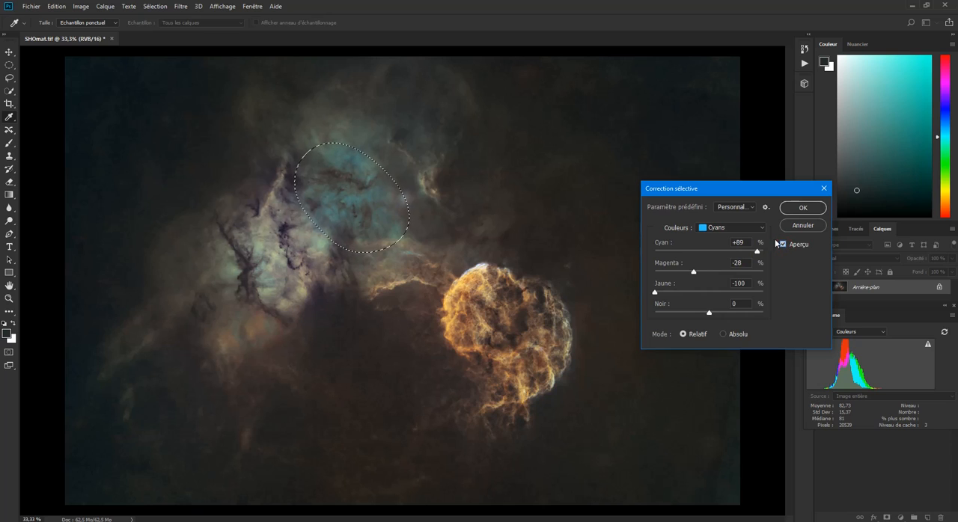
pyautogui.click(824, 189)
pyautogui.hotkey('ctrl', 'd')
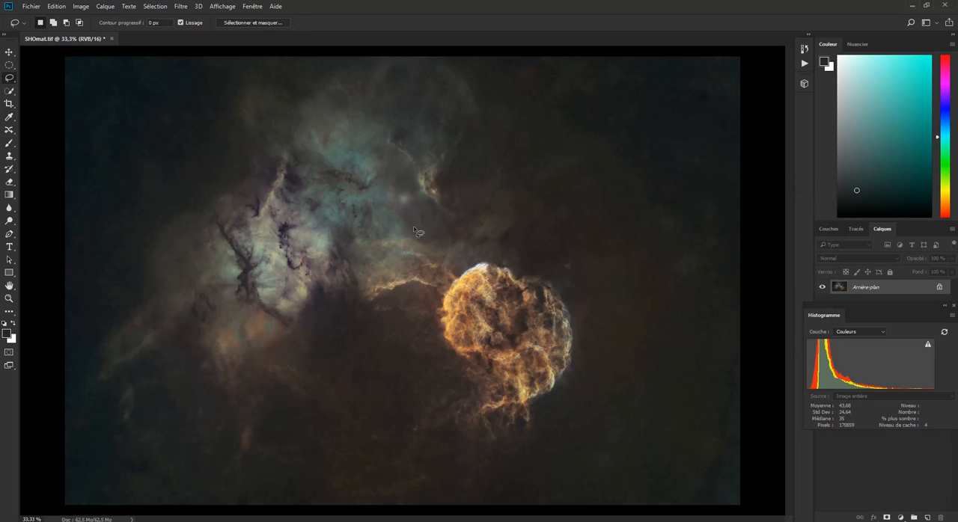
# - Lasso the small bright filament above the round nebula, feather the selection by 100 pixels, and deselect it
pyautogui.moveTo(388, 144)
pyautogui.mouseDown()
pyautogui.moveTo(440, 211)
pyautogui.moveTo(461, 217)
pyautogui.moveTo(467, 157)
pyautogui.moveTo(456, 139)
pyautogui.moveTo(402, 123)
pyautogui.moveTo(385, 134)
pyautogui.moveTo(396, 155)
pyautogui.mouseUp()
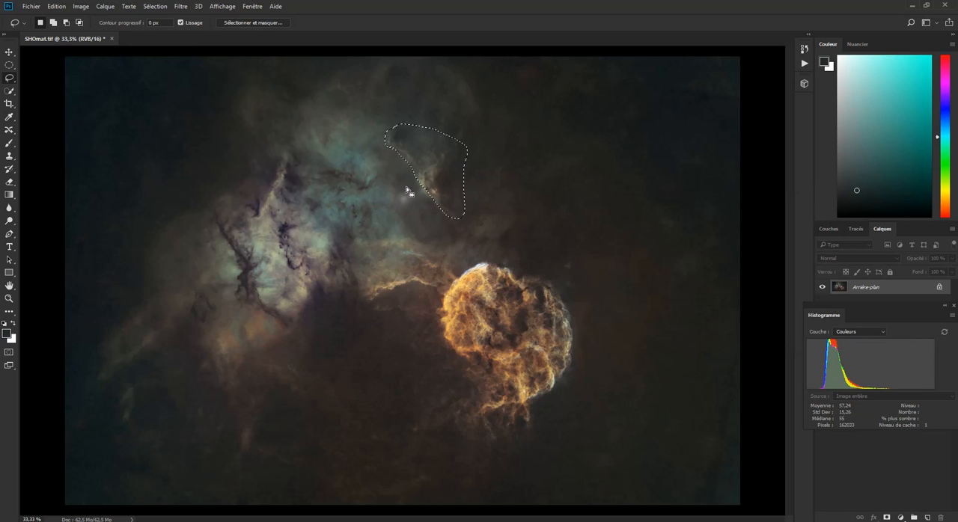
pyautogui.click(181, 6)
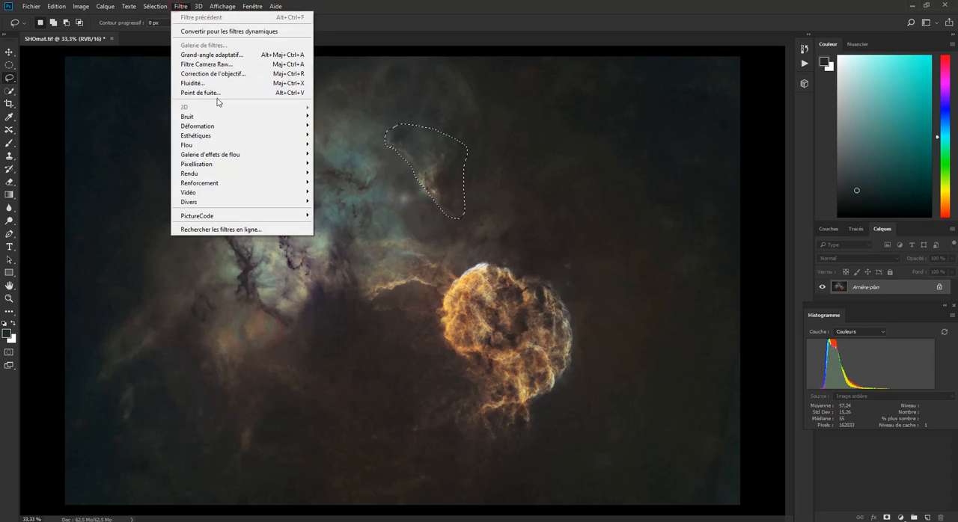
pyautogui.moveTo(129, 6)
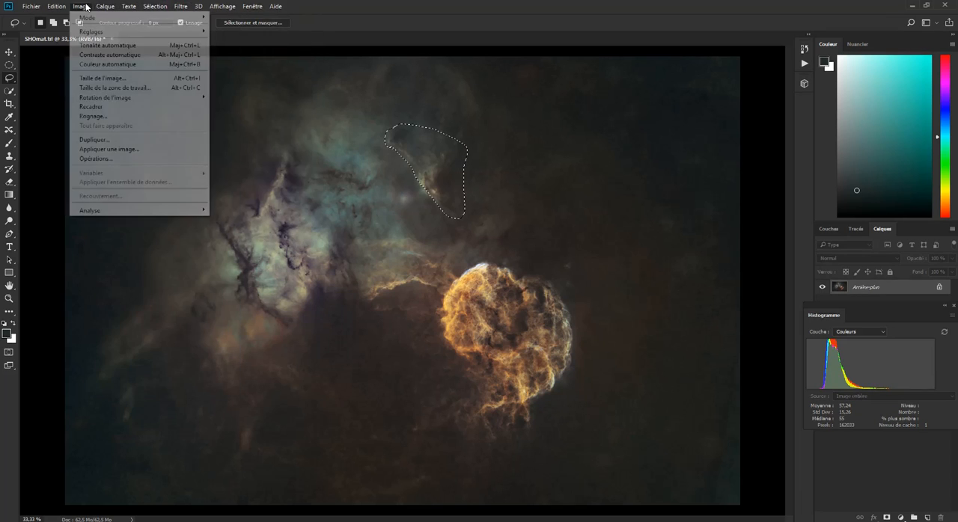
pyautogui.click(83, 6)
pyautogui.click(155, 6)
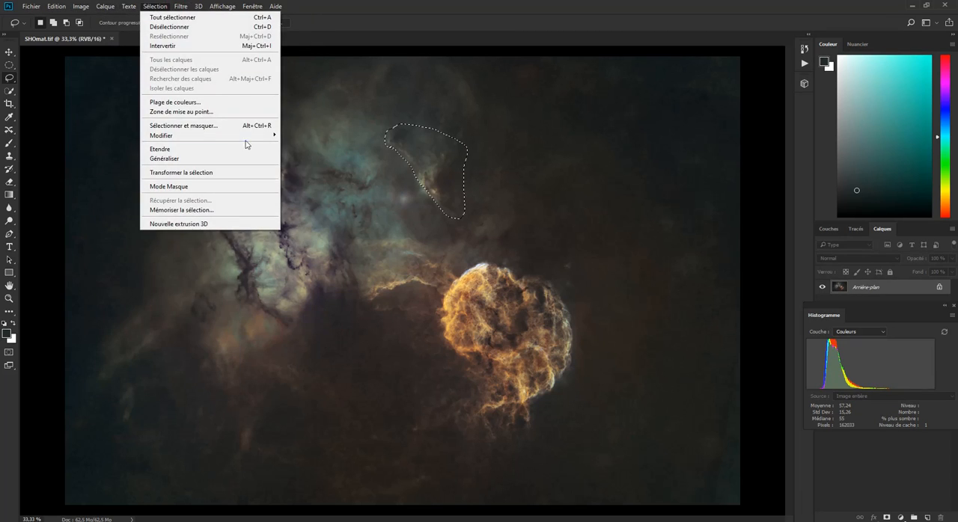
pyautogui.moveTo(172, 135)
pyautogui.click(309, 173)
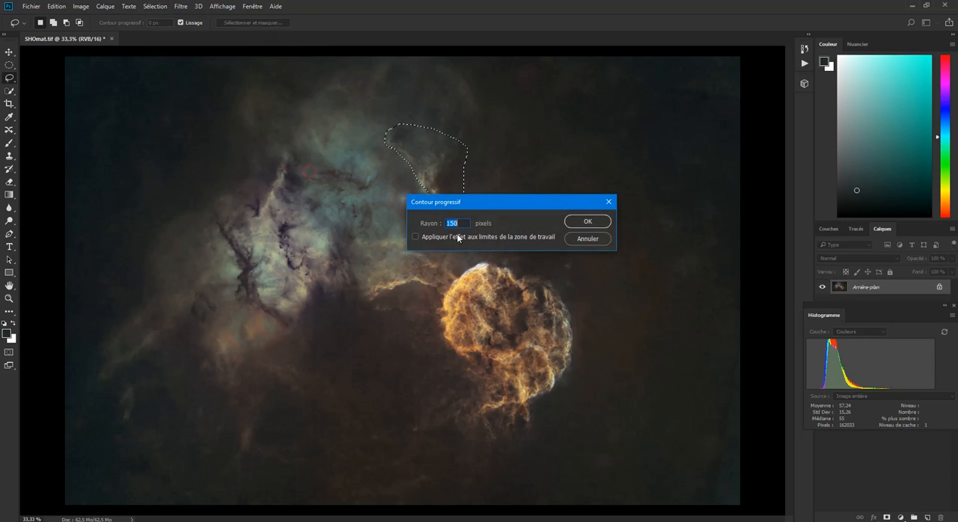
pyautogui.write('100')
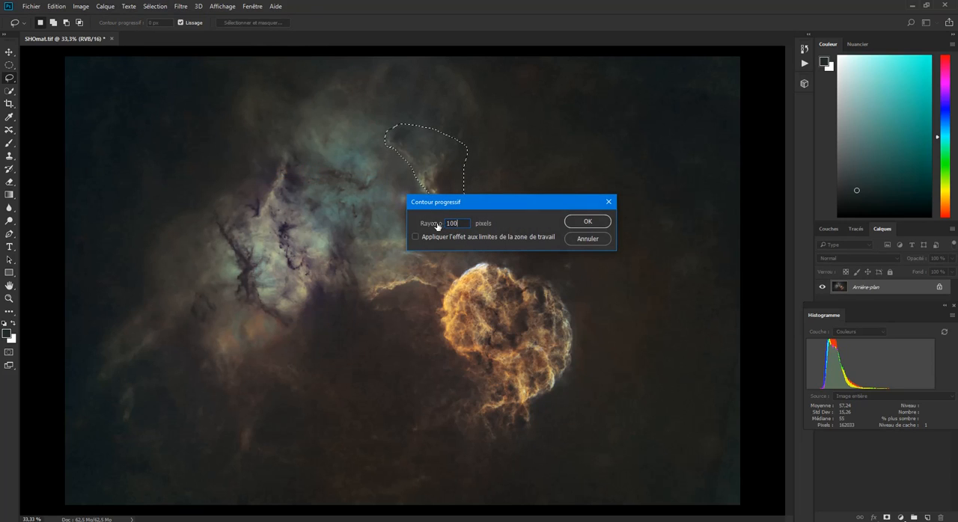
pyautogui.press('Return')
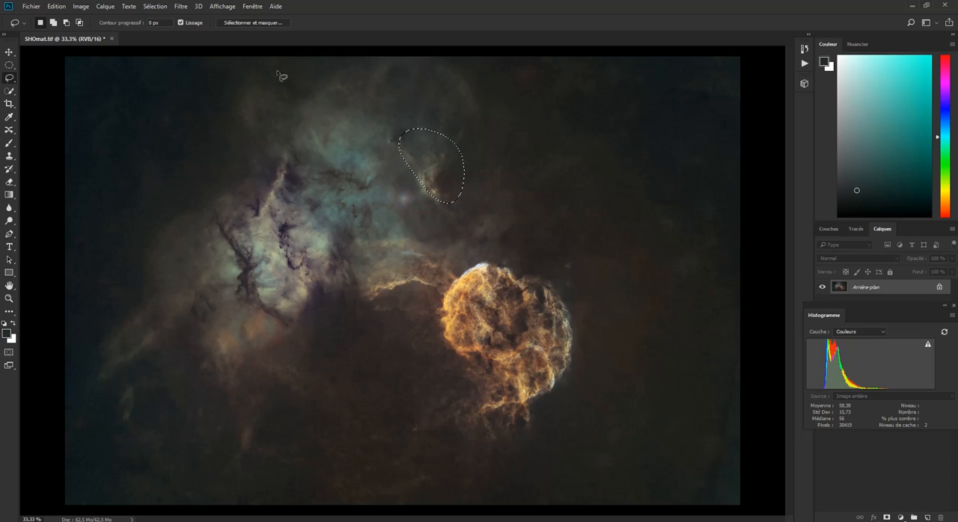
pyautogui.hotkey('ctrl', 'd')
pyautogui.click(81, 7)
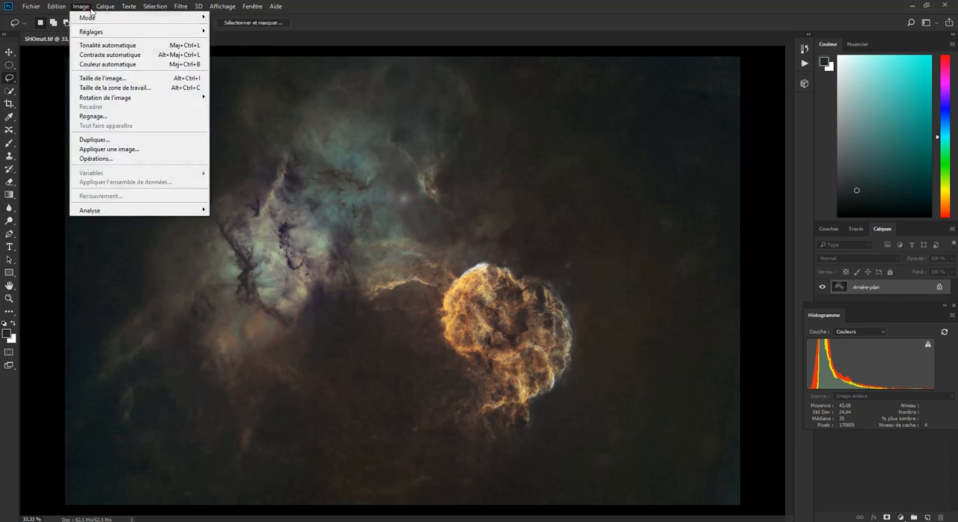
pyautogui.moveTo(101, 34)
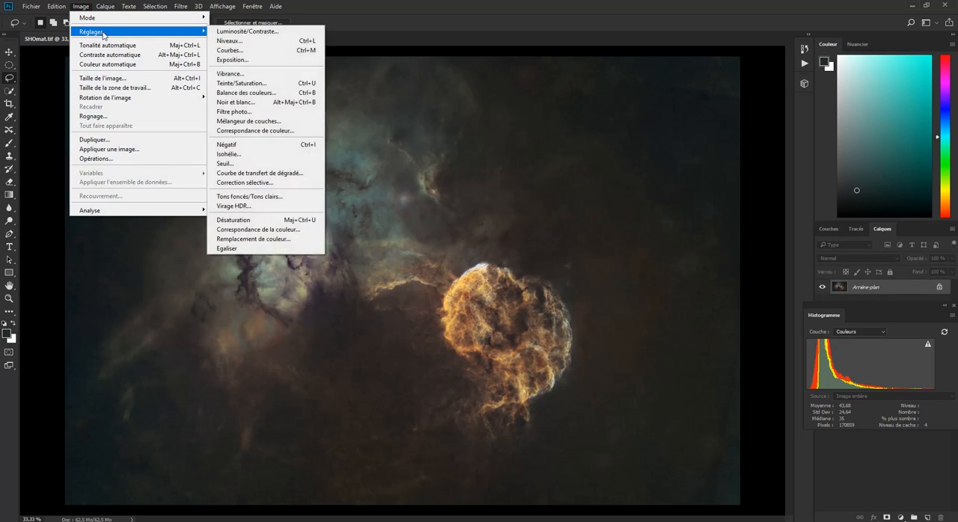
pyautogui.click(255, 32)
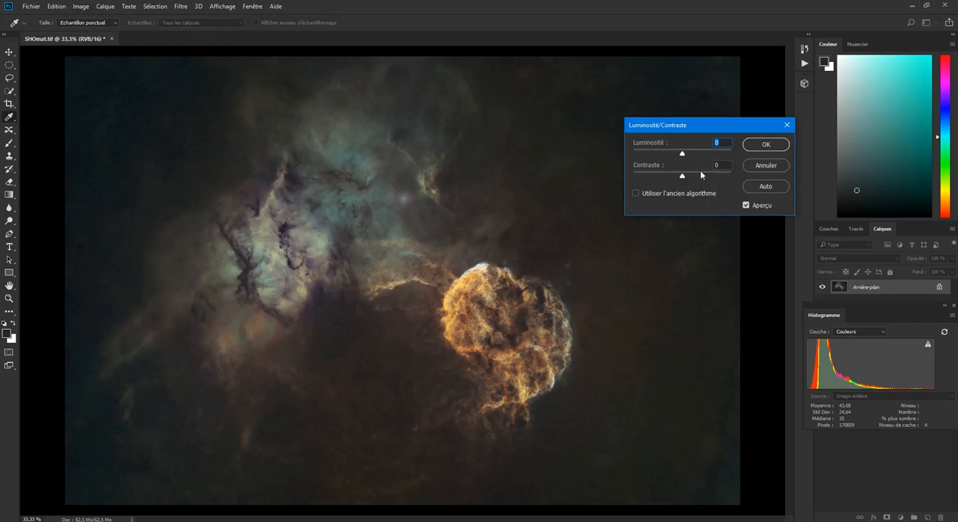
pyautogui.moveTo(682, 178); pyautogui.dragTo(693, 179)
pyautogui.moveTo(686, 154)
pyautogui.mouseDown()
pyautogui.moveTo(704, 154)
pyautogui.moveTo(692, 155)
pyautogui.mouseUp()
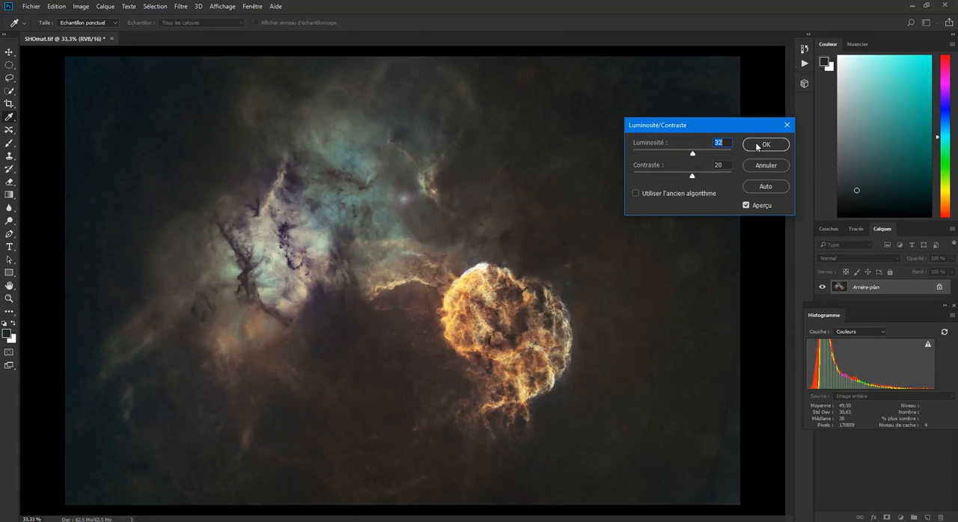
pyautogui.click(786, 125)
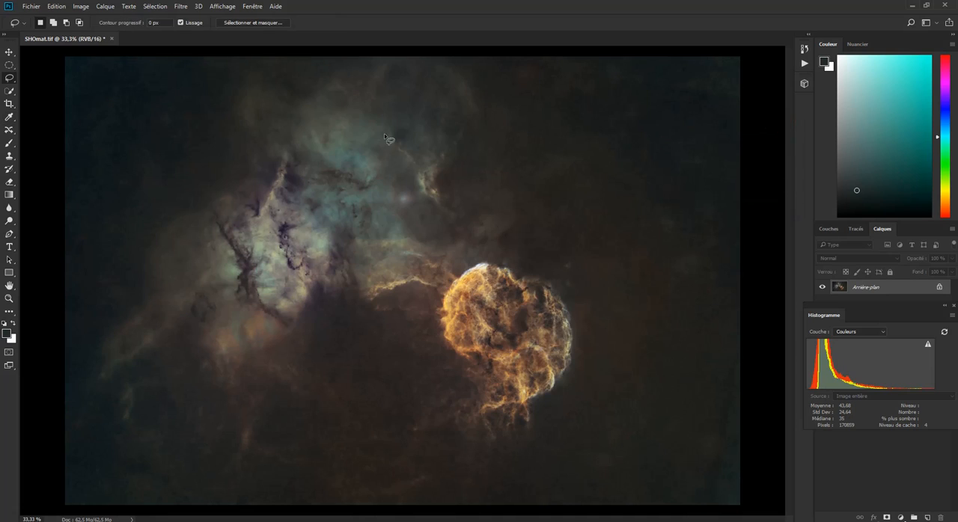
# - Lasso the small bright filament above the round nebula and feather the selection by 100 pixels
pyautogui.moveTo(380, 134)
pyautogui.mouseDown()
pyautogui.moveTo(431, 216)
pyautogui.moveTo(465, 223)
pyautogui.moveTo(462, 155)
pyautogui.moveTo(409, 129)
pyautogui.moveTo(383, 134)
pyautogui.mouseUp()
pyautogui.click(157, 6)
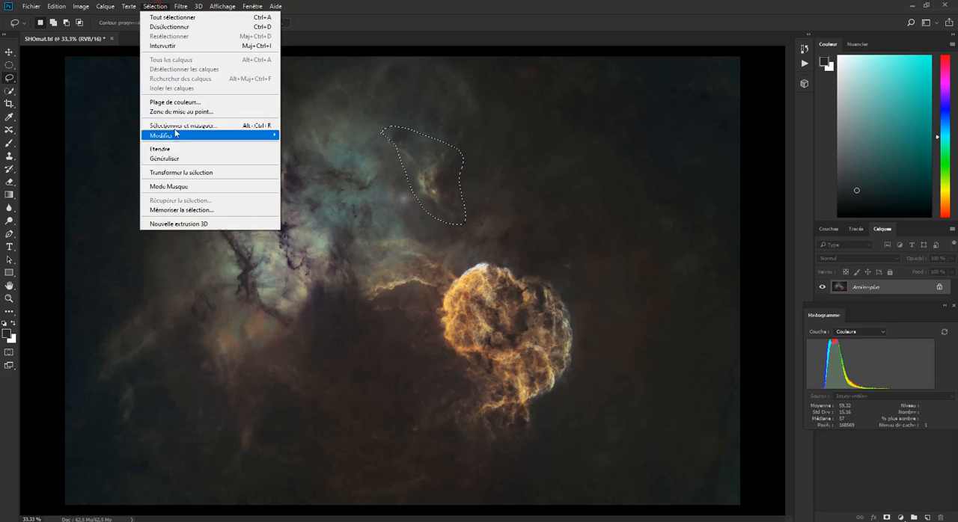
pyautogui.moveTo(274, 139)
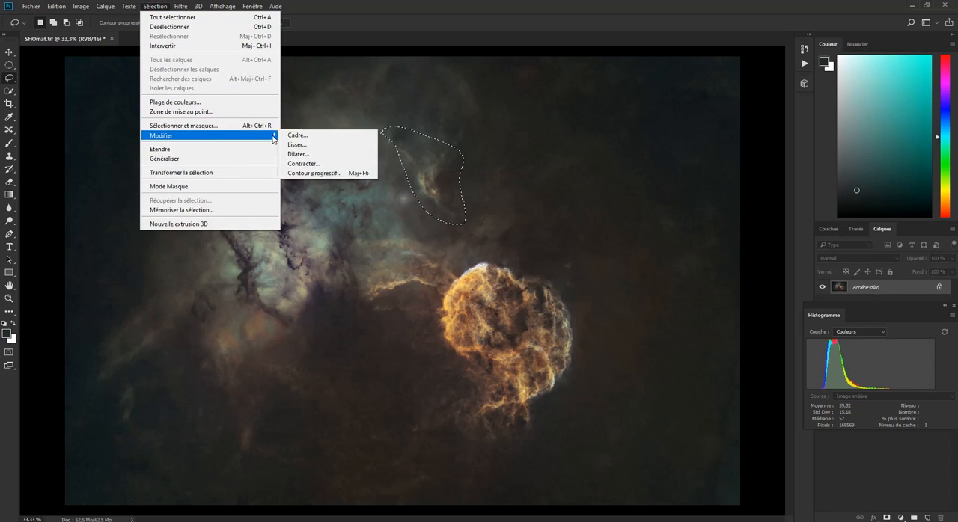
pyautogui.click(309, 173)
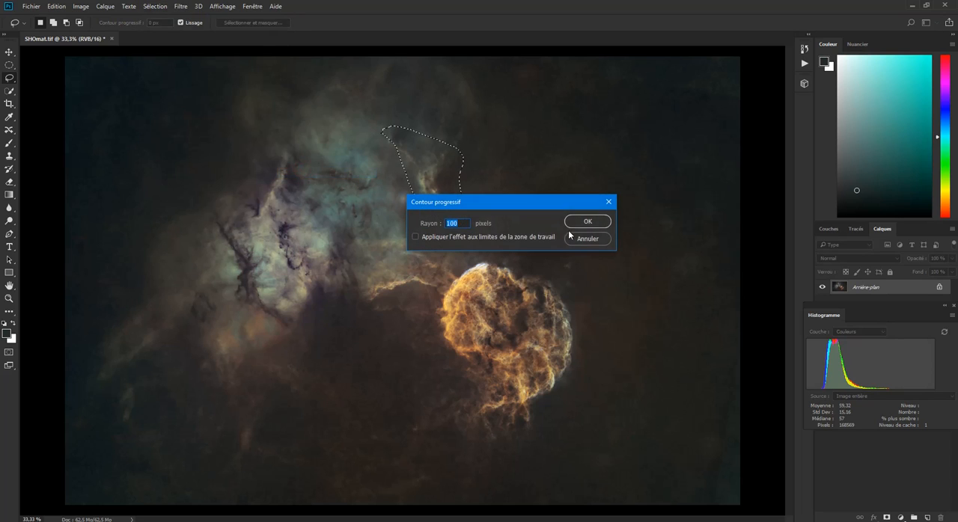
pyautogui.click(573, 223)
# - Apply Brightness/Contrast to the selected filament with brightness 32 and contrast 16, and clear the selection
pyautogui.click(81, 7)
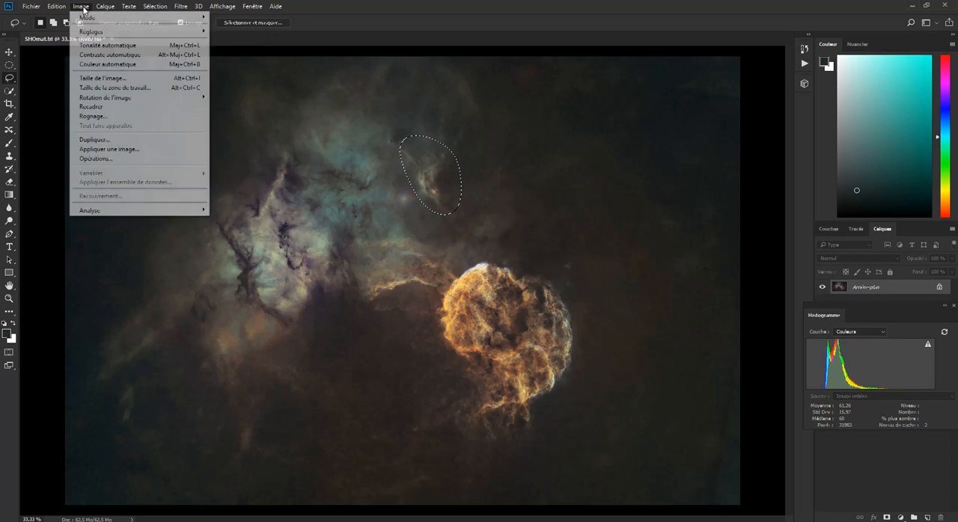
pyautogui.moveTo(138, 32)
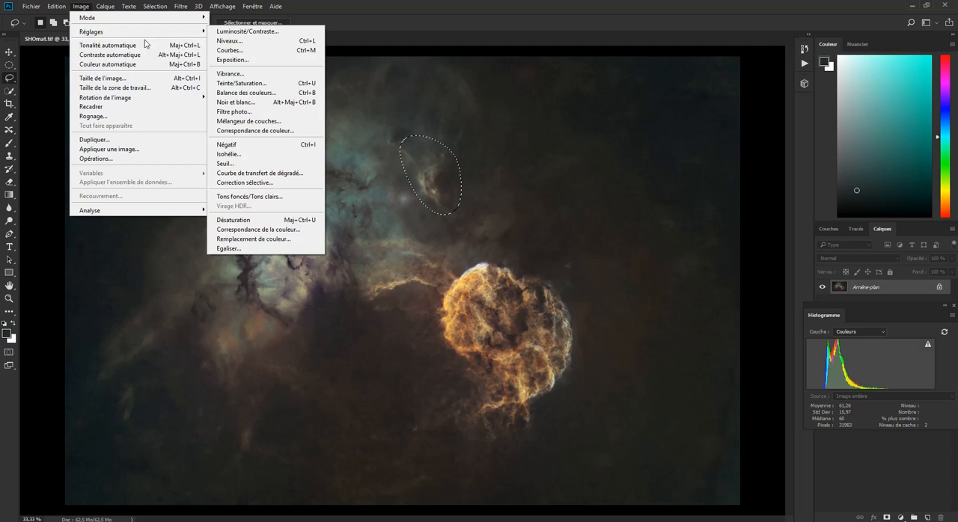
pyautogui.click(247, 31)
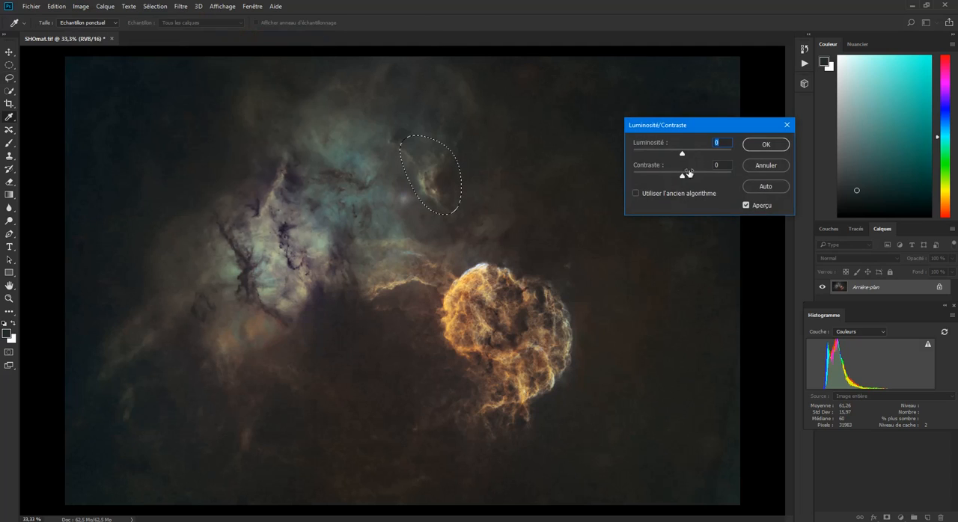
pyautogui.moveTo(686, 176); pyautogui.dragTo(693, 155)
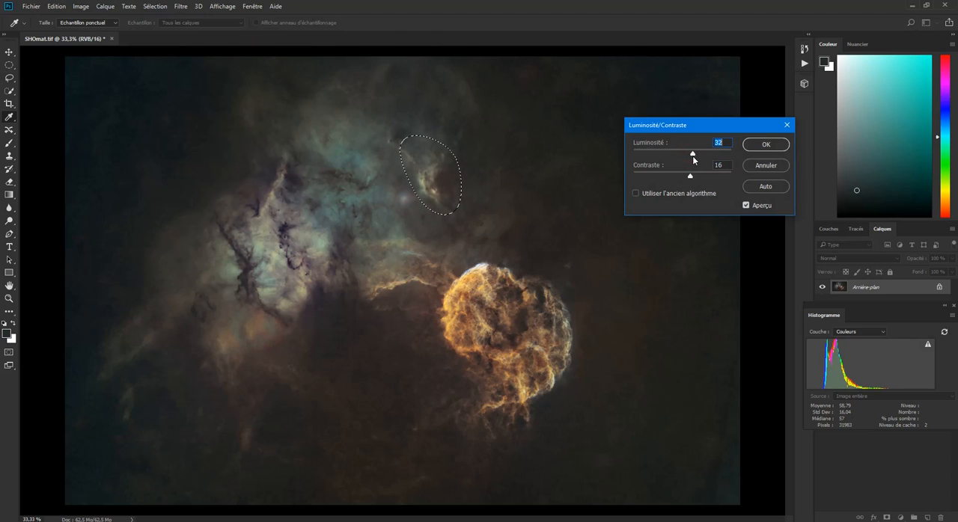
pyautogui.click(760, 149)
pyautogui.click(619, 207)
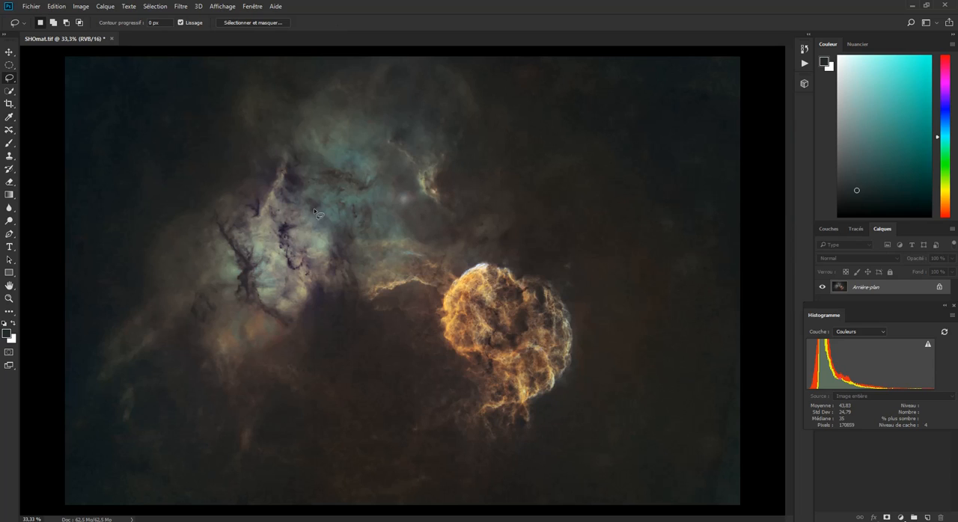
# - Save the retouched image as SHOmat.tif, replacing the existing file
pyautogui.click(35, 7)
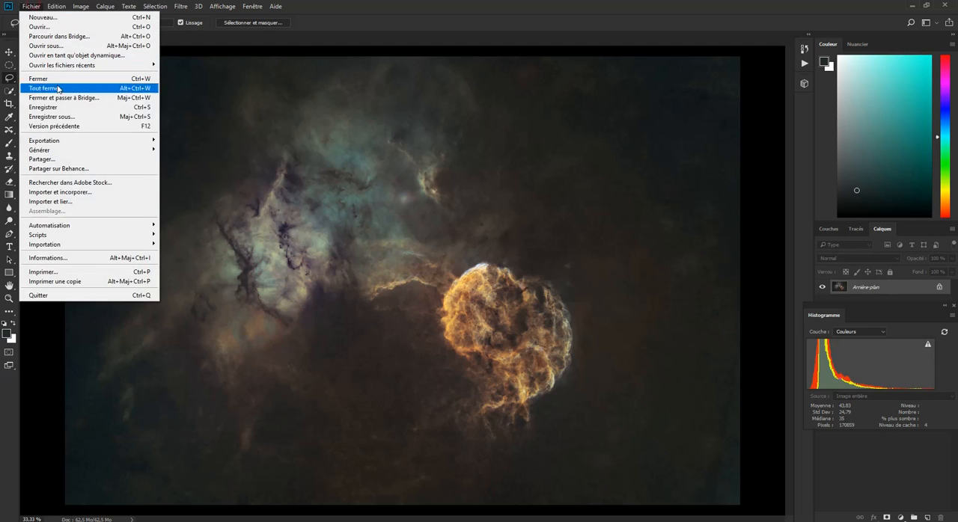
pyautogui.click(357, 208)
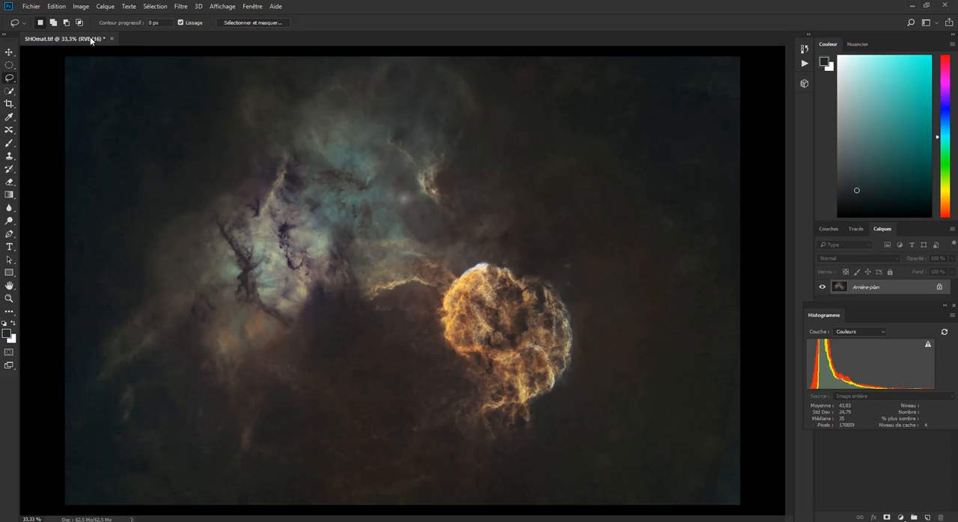
pyautogui.click(30, 9)
pyautogui.click(74, 115)
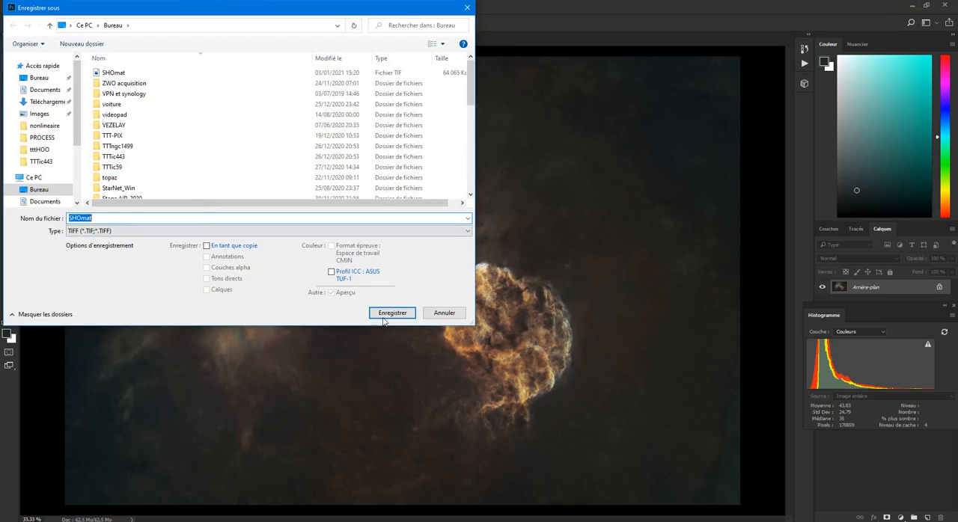
pyautogui.click(386, 315)
pyautogui.click(500, 268)
pyautogui.click(621, 150)
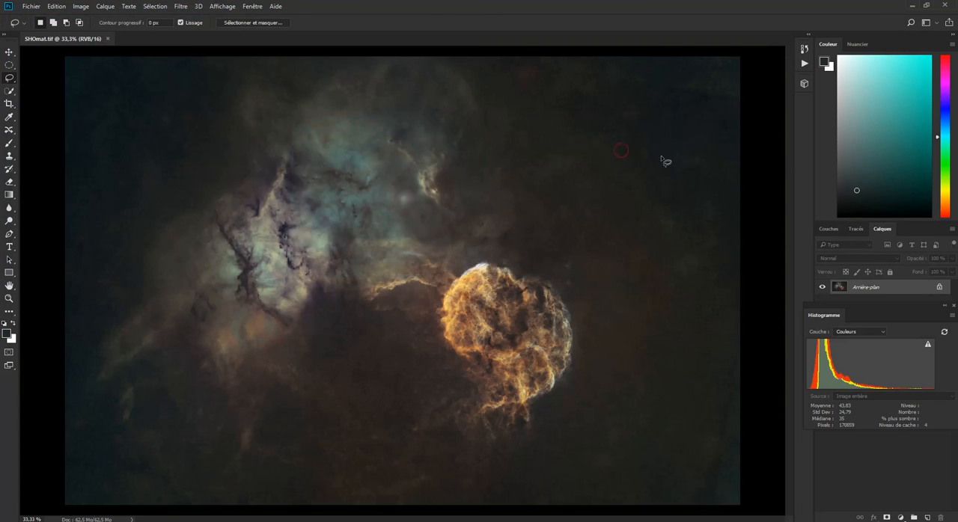
# - Switch to PixInsight and open the saved SHOmat.tif from the Bureau folder
pyautogui.click(913, 5)
pyautogui.click(352, 521)
pyautogui.doubleClick(387, 256)
pyautogui.click(33, 91)
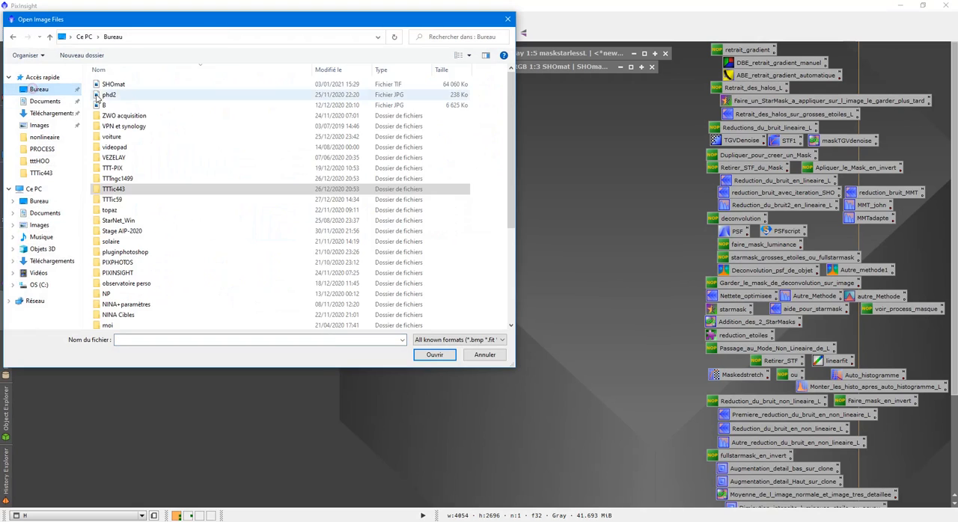
pyautogui.doubleClick(131, 88)
pyautogui.moveTo(332, 208); pyautogui.dragTo(273, 127)
# - Restore the earlier SHOmat image, place it beside the retouched version at 1:5, and compare the nebula in both
pyautogui.doubleClick(589, 70)
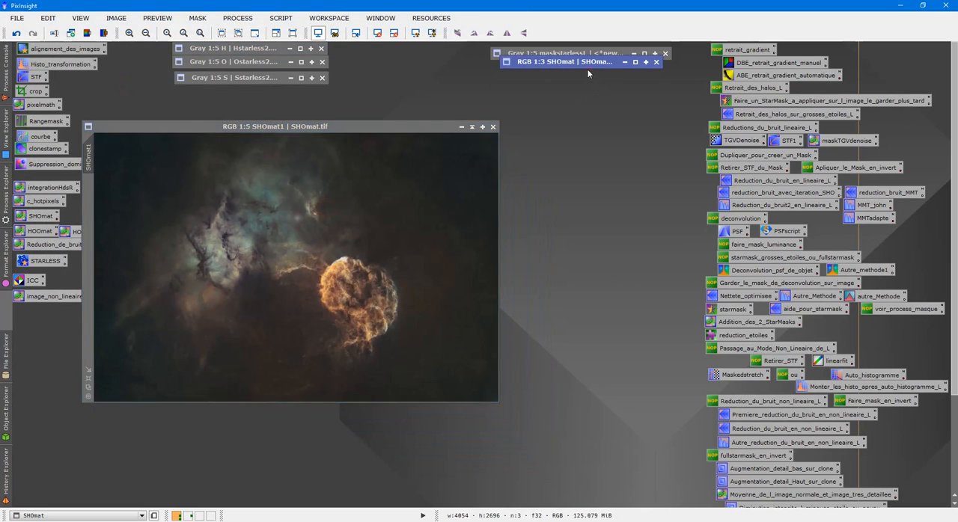
pyautogui.click(508, 19)
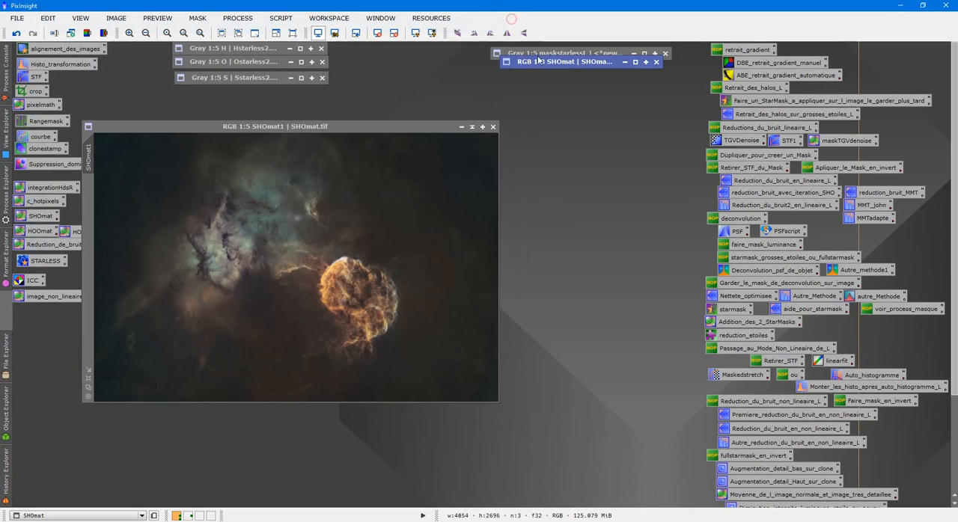
pyautogui.doubleClick(540, 62)
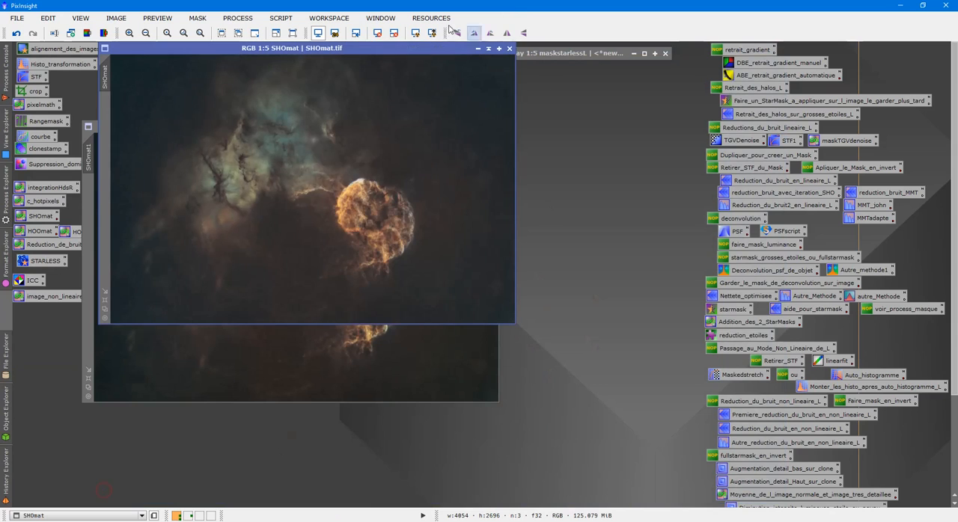
pyautogui.click(474, 33)
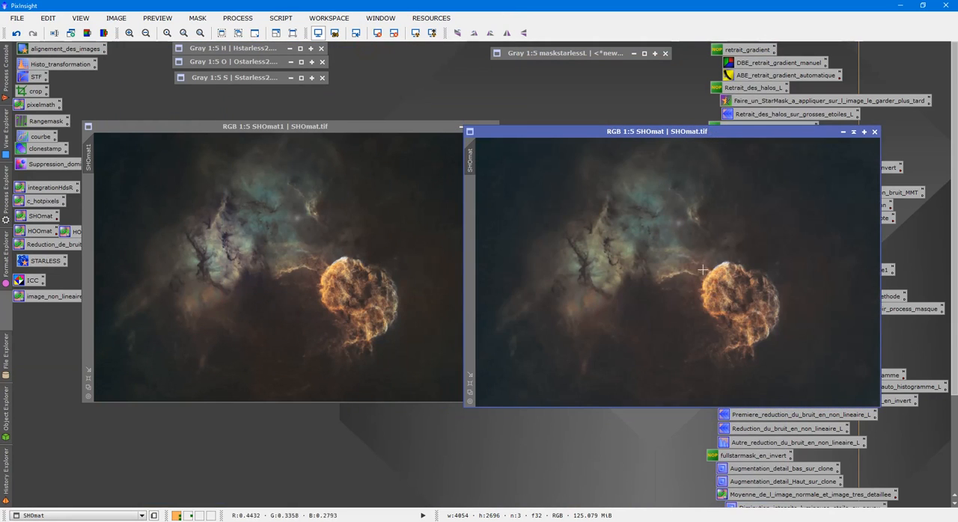
pyautogui.click(372, 232)
pyautogui.click(687, 250)
pyautogui.click(328, 243)
pyautogui.scroll(1, 327, 244)
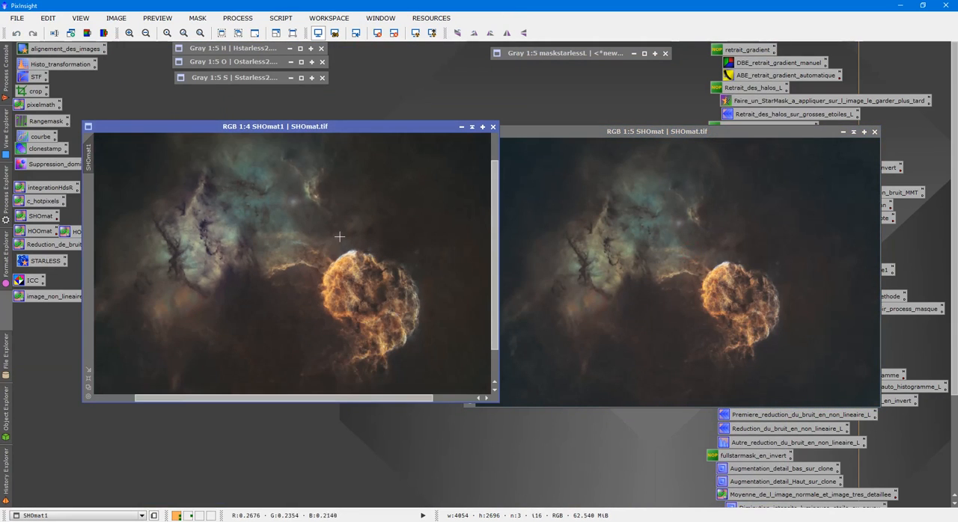
pyautogui.scroll(-1, 338, 236)
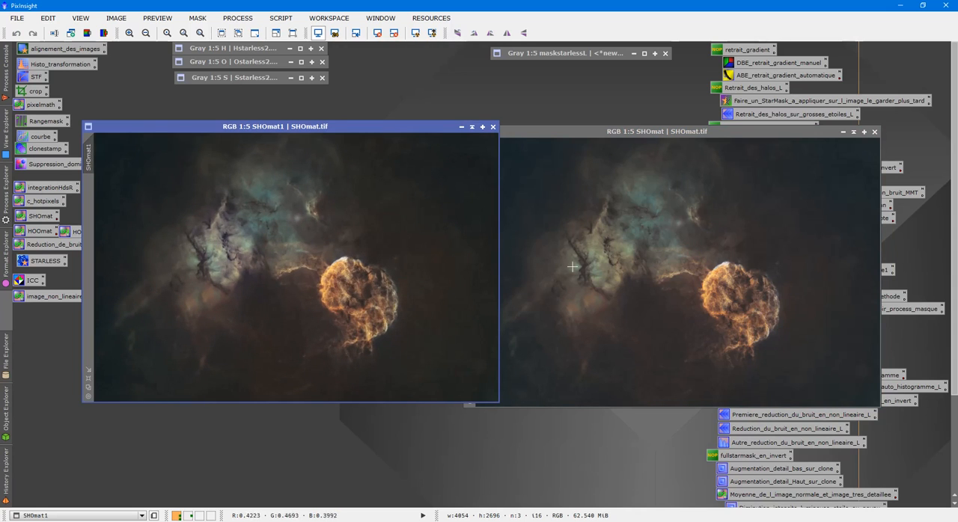
# - Move the retouched SHOmat1 image aside and close the earlier SHOmat image, discarding its processing history
pyautogui.moveTo(398, 125); pyautogui.dragTo(847, 161)
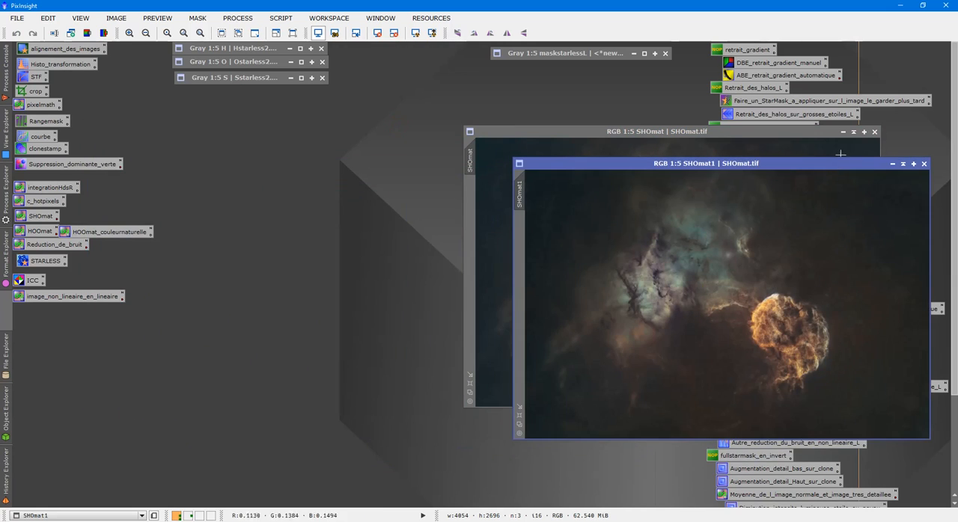
pyautogui.click(875, 131)
pyautogui.click(542, 302)
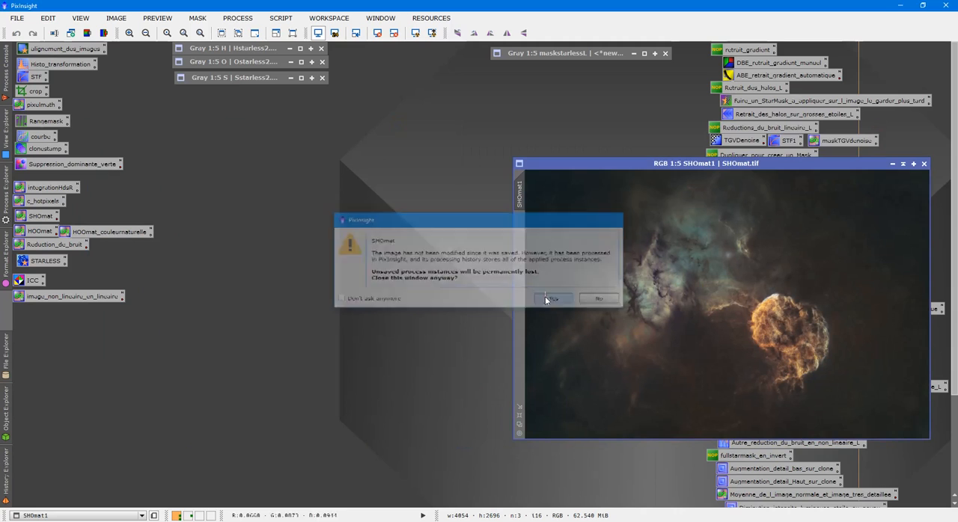
# - Open the reference image SHOstarless from TTTic443/tttSHO/nonlineaire and move it beside SHOmat1 for comparison
pyautogui.doubleClick(402, 258)
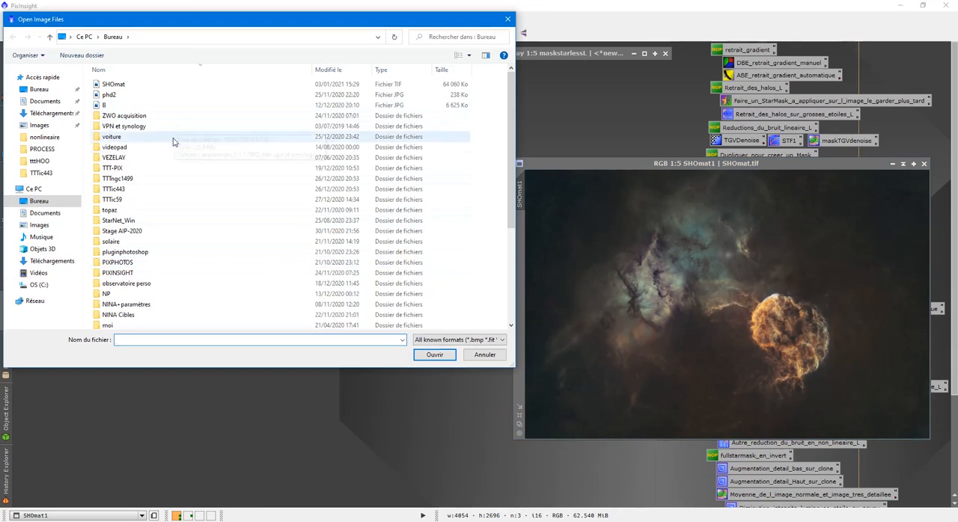
pyautogui.doubleClick(159, 189)
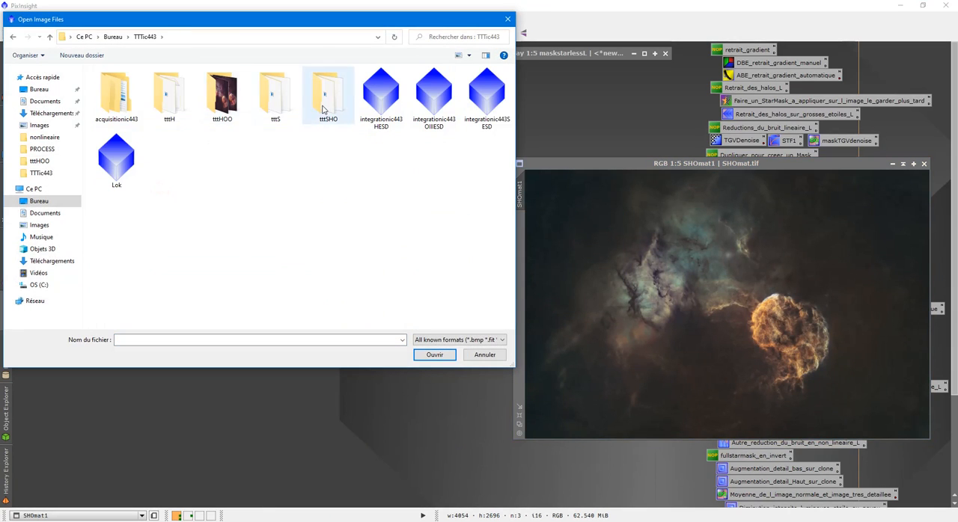
pyautogui.doubleClick(327, 95)
pyautogui.doubleClick(178, 89)
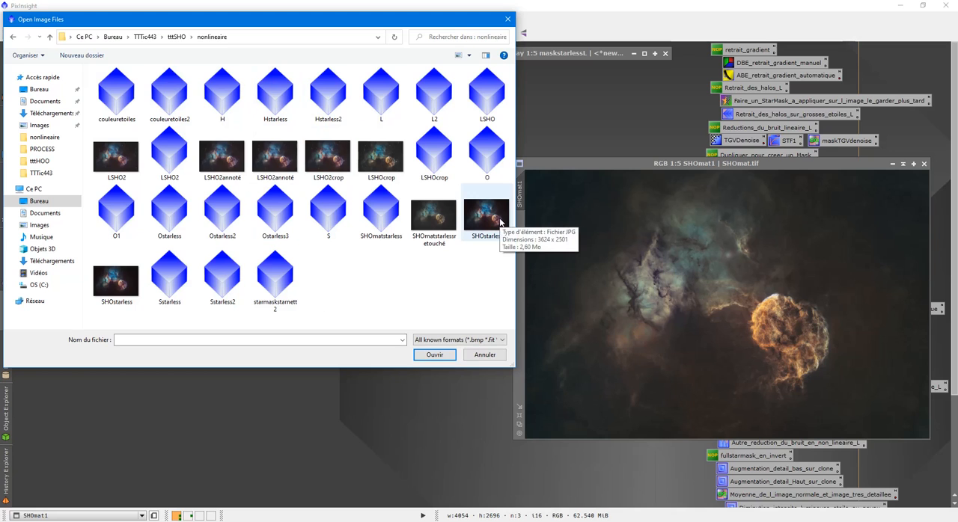
pyautogui.doubleClick(110, 284)
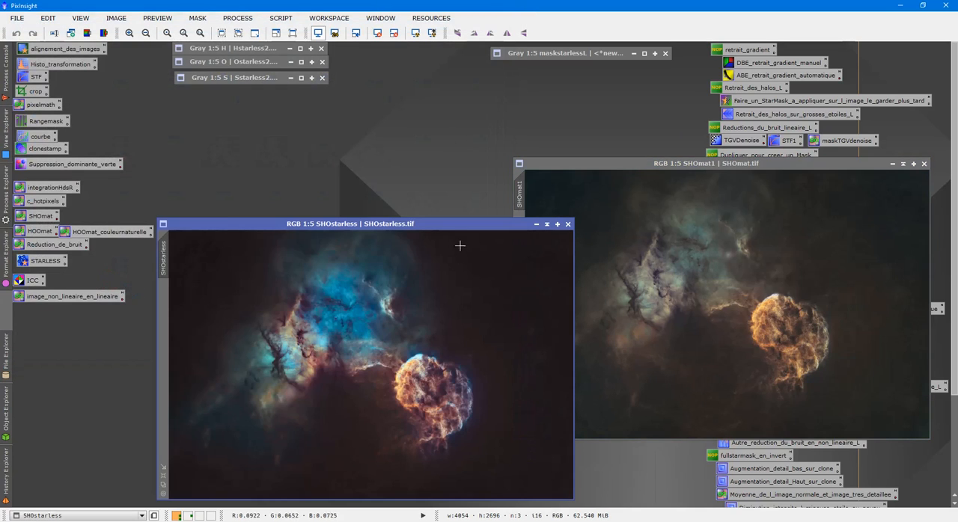
pyautogui.moveTo(441, 226); pyautogui.dragTo(378, 168)
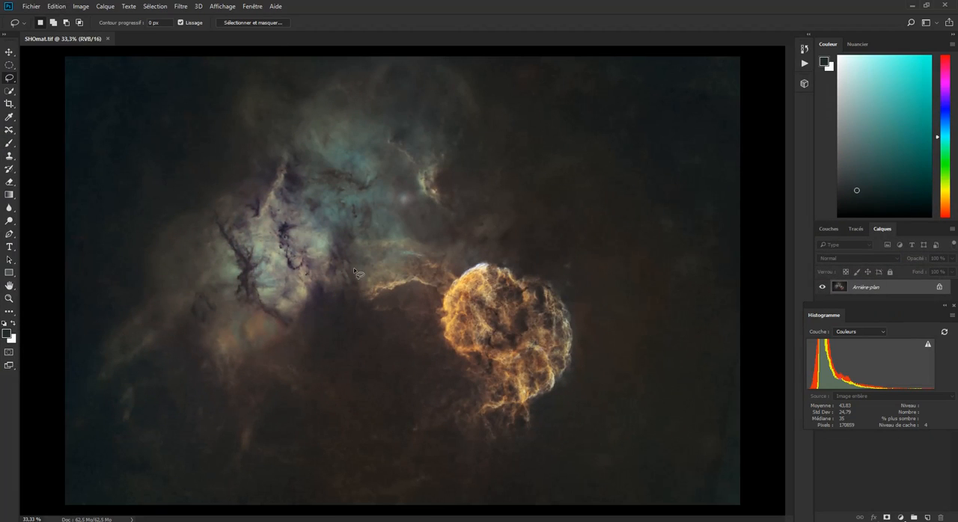
# - Switch to Photoshop, open the Camera Raw filter on SHOmat.tif, try a contrast of +63, and reset it
pyautogui.click(179, 7)
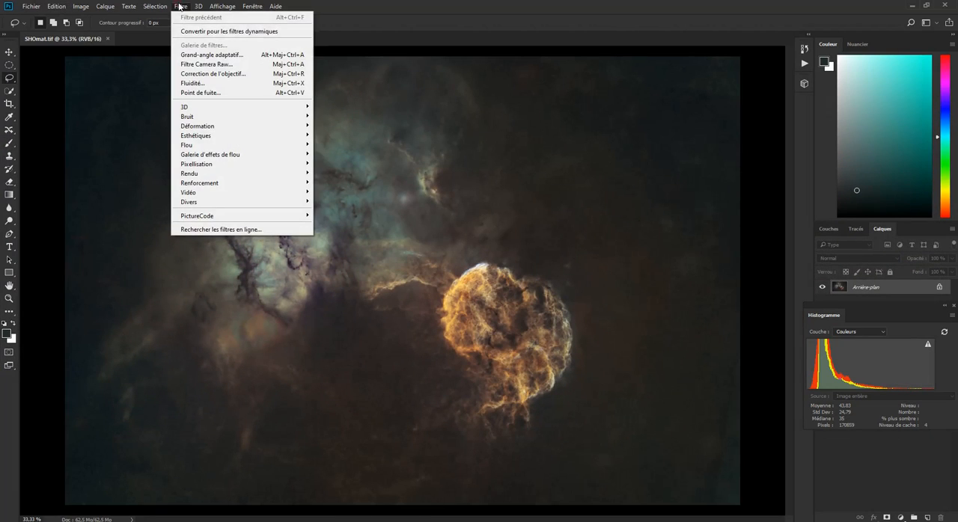
pyautogui.click(221, 65)
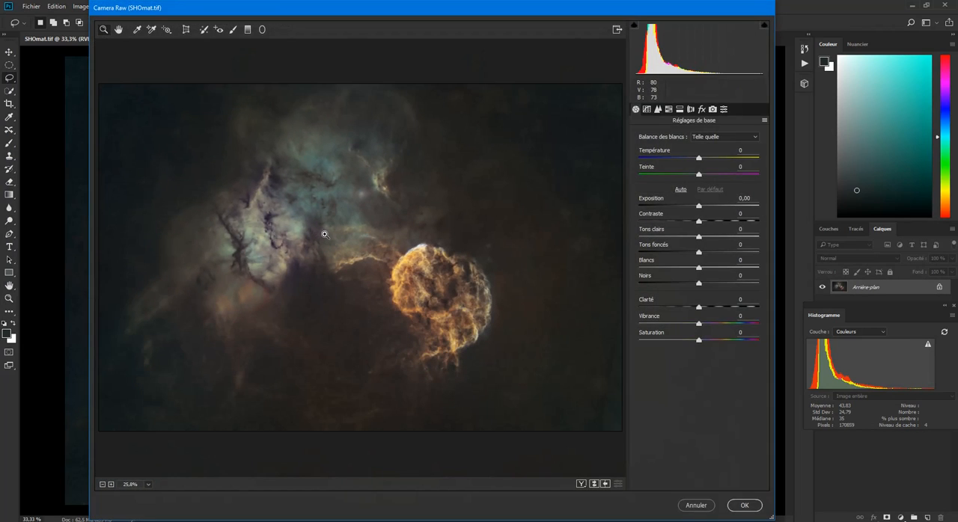
pyautogui.moveTo(699, 158)
pyautogui.mouseDown()
pyautogui.moveTo(670, 160)
pyautogui.moveTo(698, 162)
pyautogui.mouseUp()
pyautogui.moveTo(698, 223); pyautogui.dragTo(738, 222)
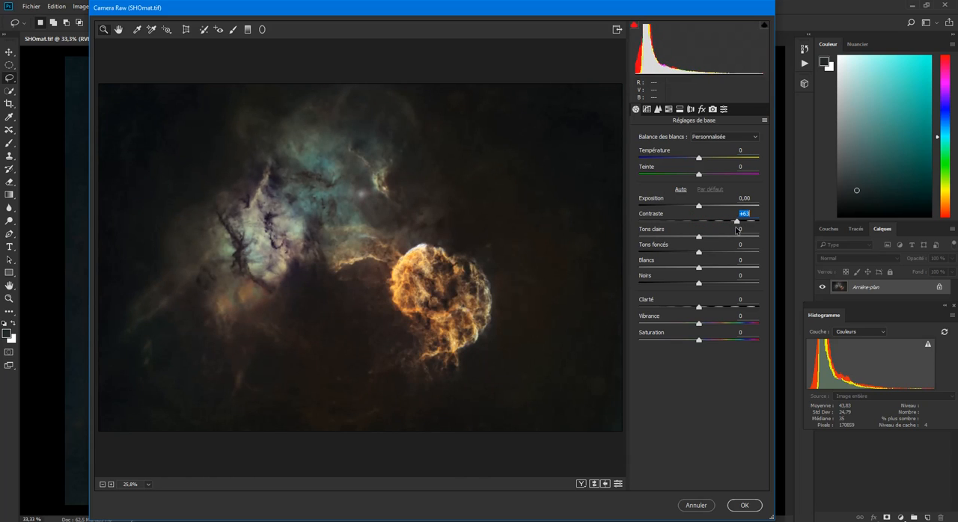
pyautogui.moveTo(737, 230); pyautogui.dragTo(697, 223)
# - Set the hue of the Oranges to -26 in Camera Raw's HSL adjustments
pyautogui.click(676, 110)
pyautogui.click(669, 111)
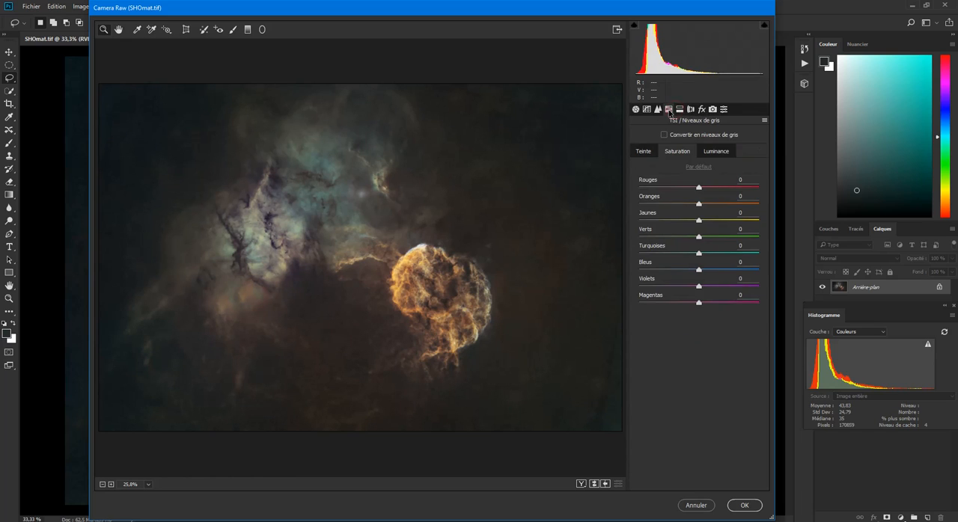
pyautogui.click(645, 153)
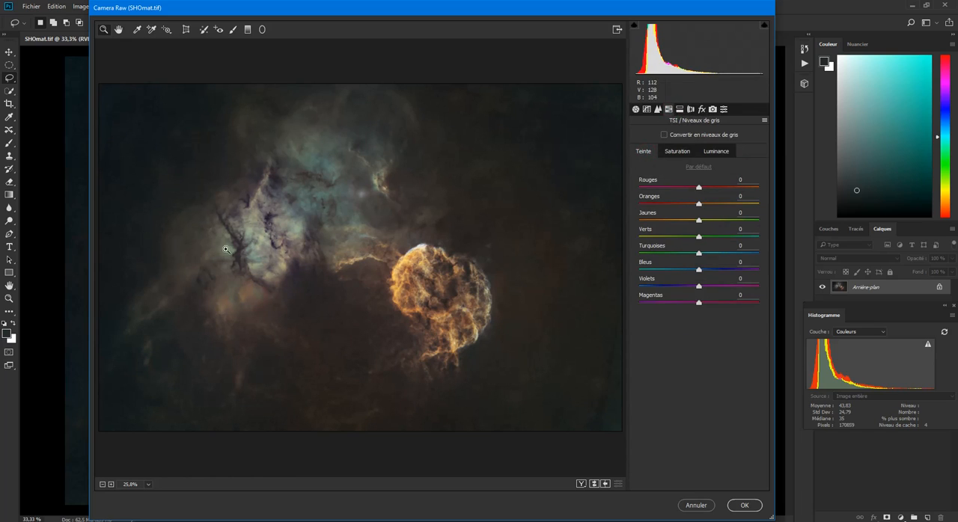
pyautogui.moveTo(700, 206); pyautogui.dragTo(725, 214)
pyautogui.moveTo(702, 213); pyautogui.dragTo(684, 207)
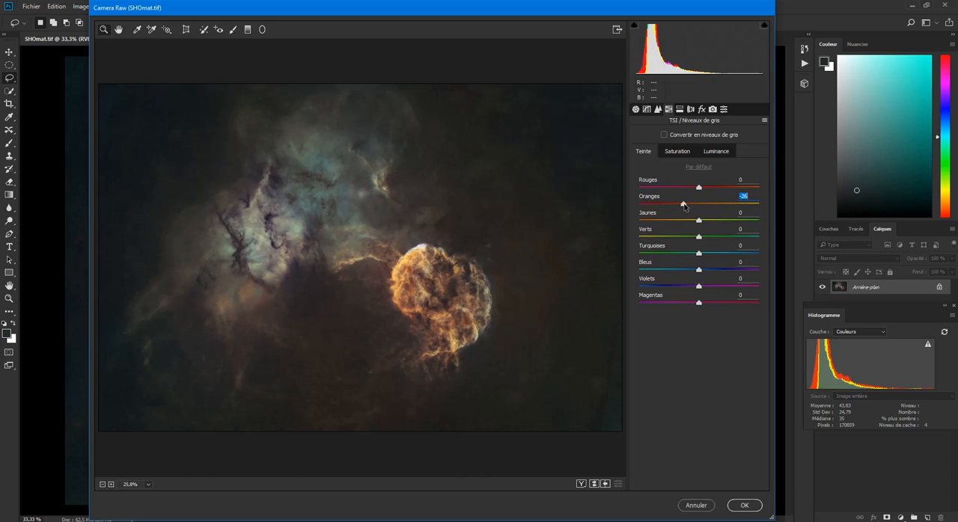
# - Try raising the Oranges' saturation and setting their luminance to +48, and cancel Camera Raw without applying the adjustments
pyautogui.click(678, 152)
pyautogui.moveTo(701, 206); pyautogui.dragTo(729, 208)
pyautogui.click(715, 152)
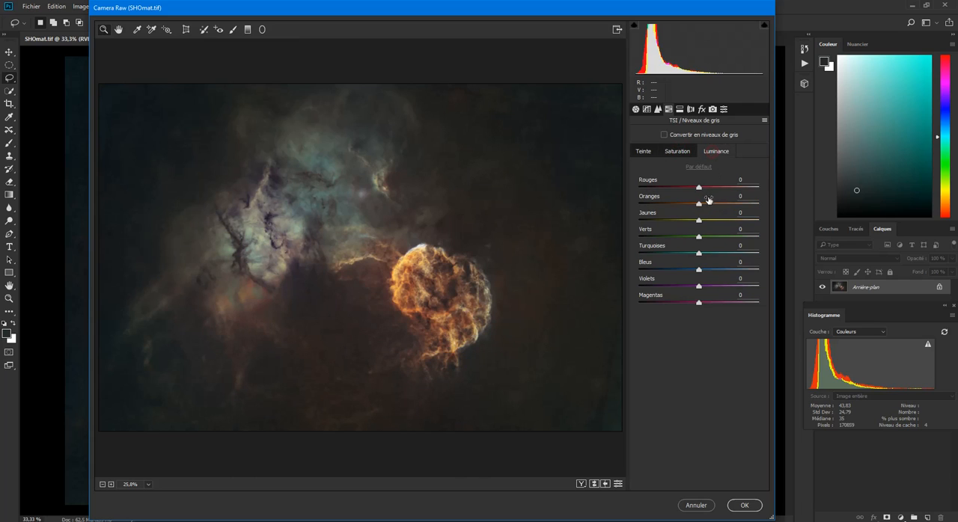
pyautogui.moveTo(712, 205); pyautogui.dragTo(729, 214)
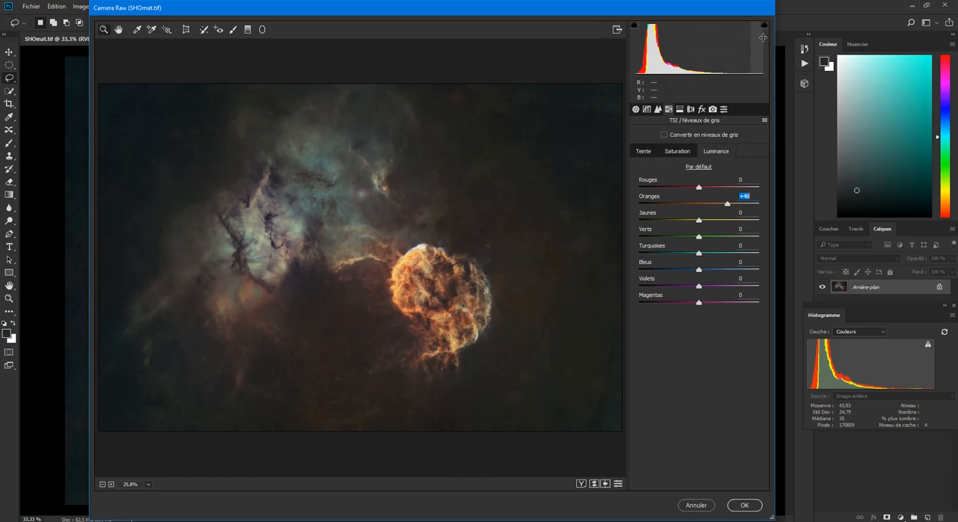
pyautogui.click(695, 506)
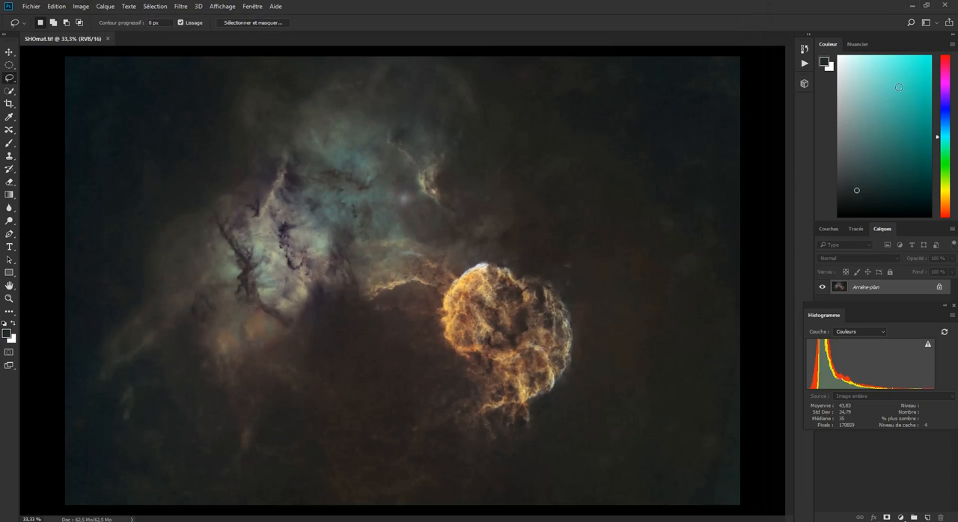
# - Switch to PixInsight, collapse the SHOstarless reference image beneath the collapsed S image, and move SHOmat1 to the centre of the workspace
pyautogui.click(912, 5)
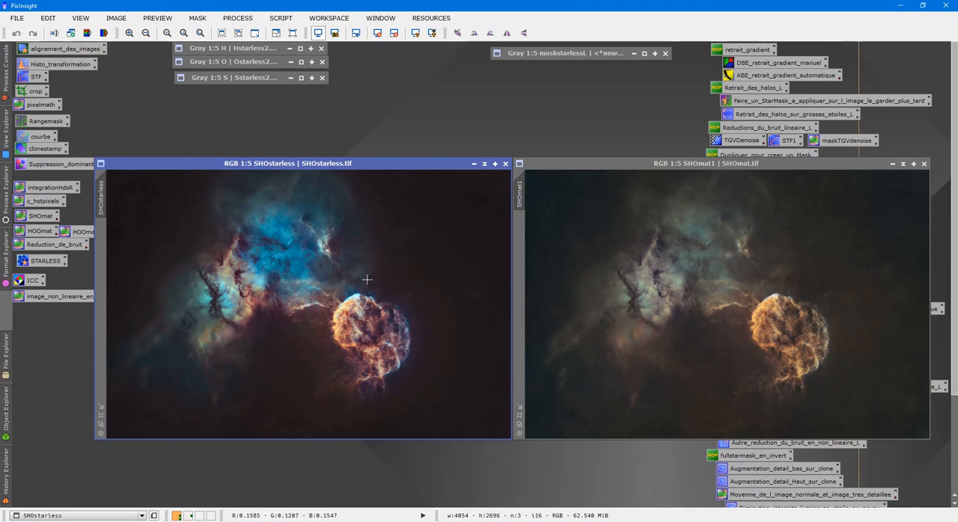
pyautogui.scroll(4, 374, 285)
pyautogui.scroll(-4, 374, 286)
pyautogui.click(484, 163)
pyautogui.moveTo(314, 302); pyautogui.dragTo(281, 95)
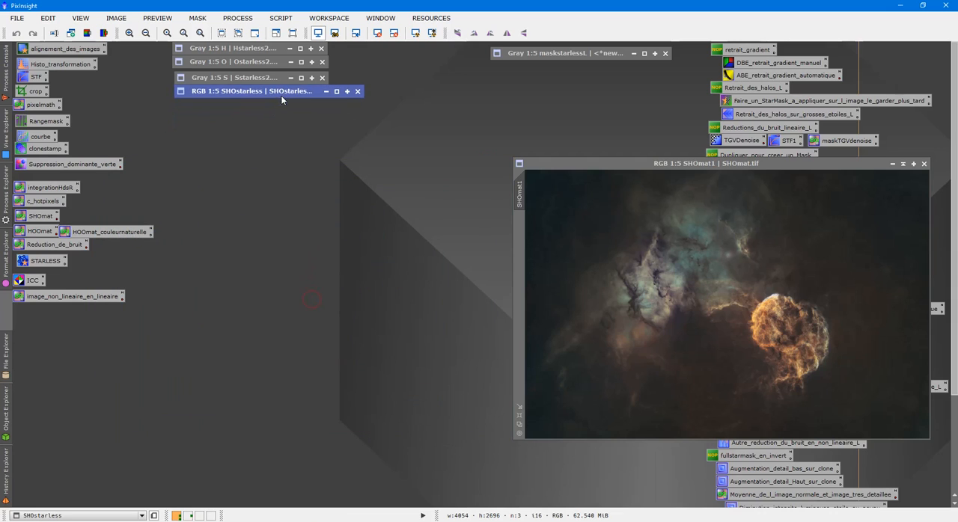
pyautogui.moveTo(575, 165); pyautogui.dragTo(226, 150)
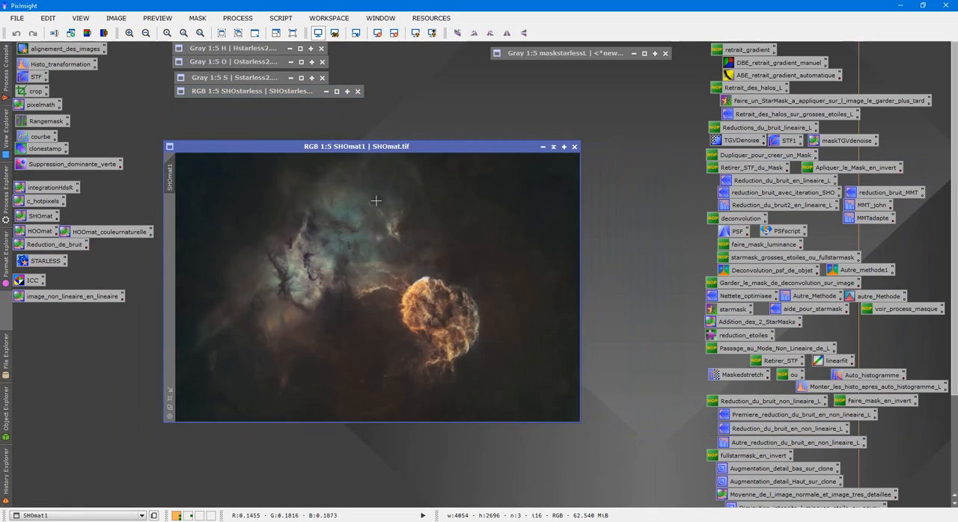
# - Open the saved Bruit_final ACDNR process and apply it to SHOmat1 with its stored lightness and chrominance settings
pyautogui.scroll(5, 378, 225)
pyautogui.scroll(-3, 383, 227)
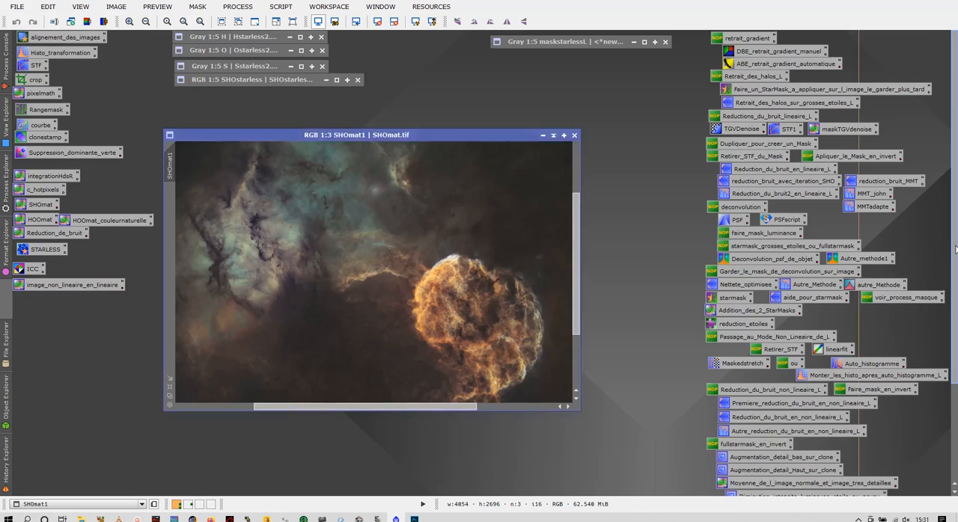
pyautogui.scroll(-3, 872, 382)
pyautogui.doubleClick(801, 404)
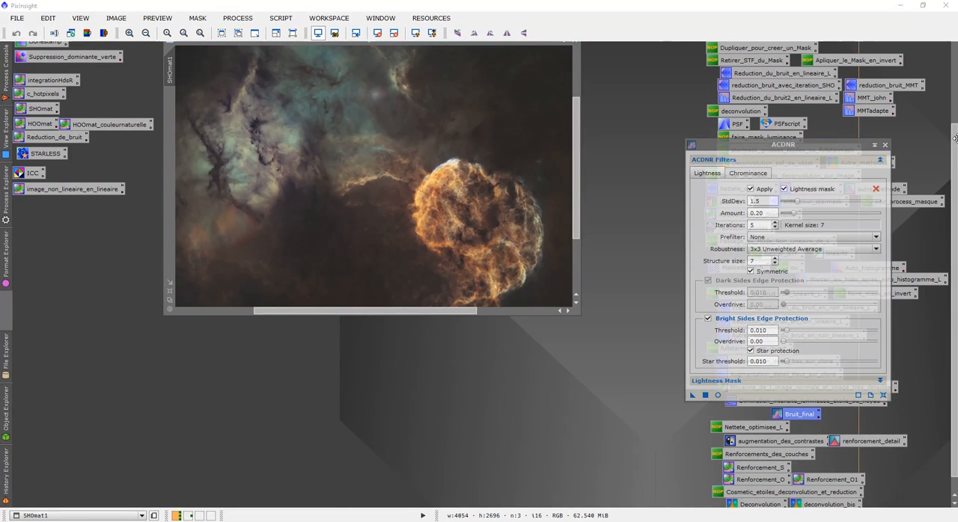
pyautogui.scroll(3, 956, 144)
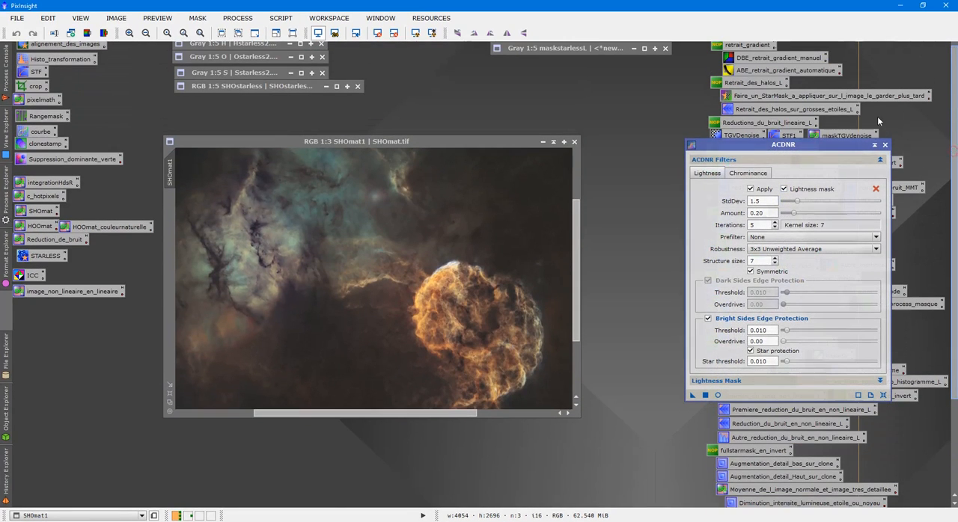
pyautogui.click(746, 175)
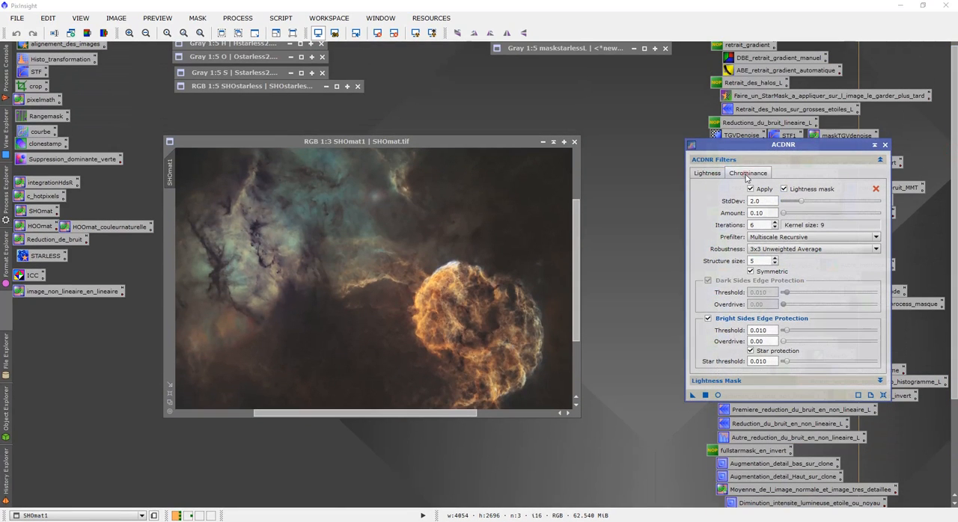
pyautogui.click(692, 396)
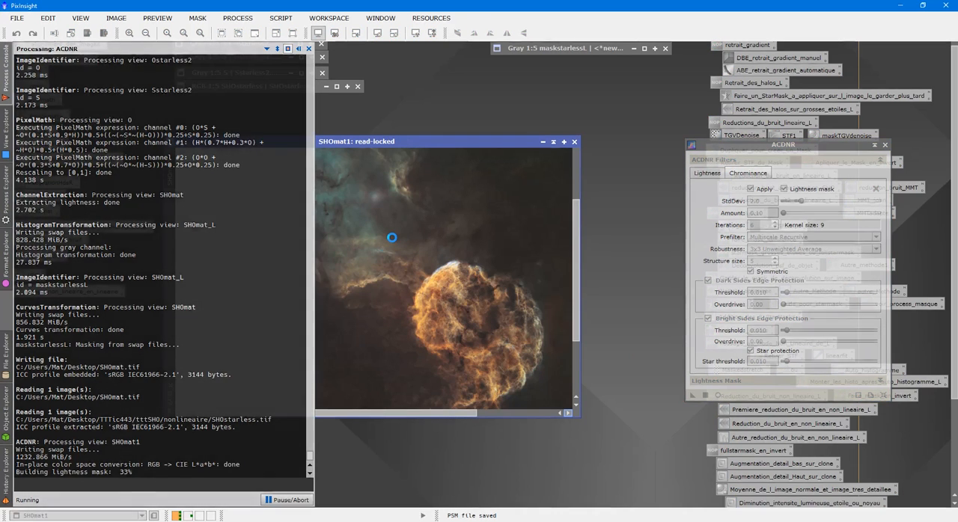
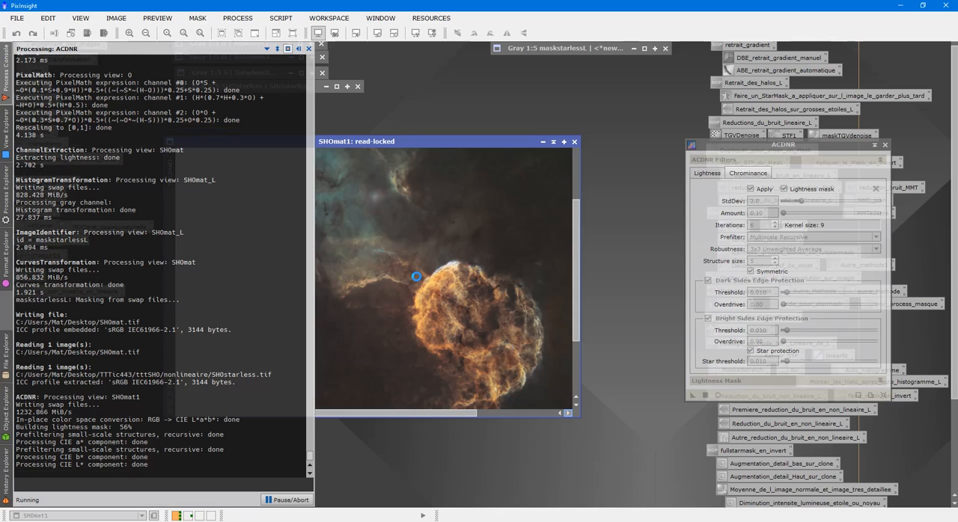
# - Inspect the noise reduction result on SHOmat1 up close and close the ACDNR process
pyautogui.scroll(6, 441, 302)
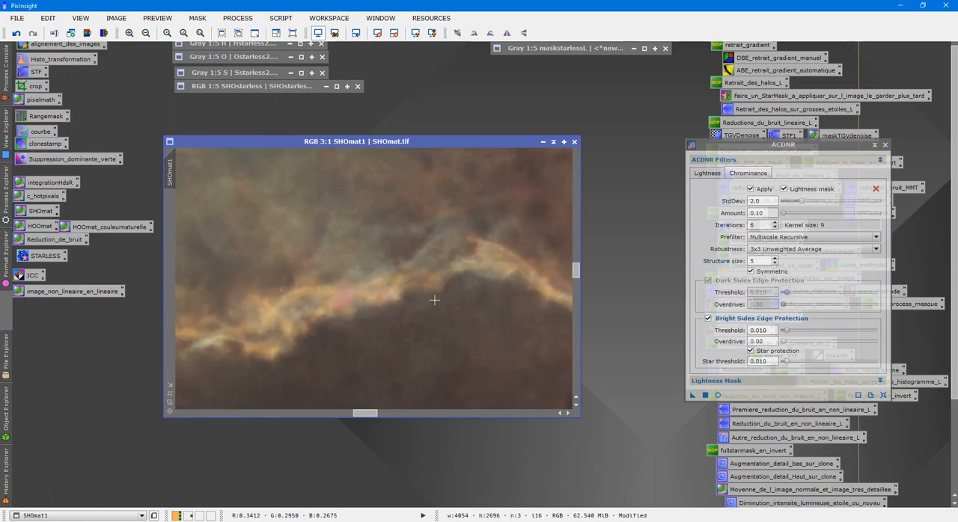
pyautogui.scroll(-4, 434, 300)
pyautogui.scroll(-2, 492, 253)
pyautogui.click(885, 145)
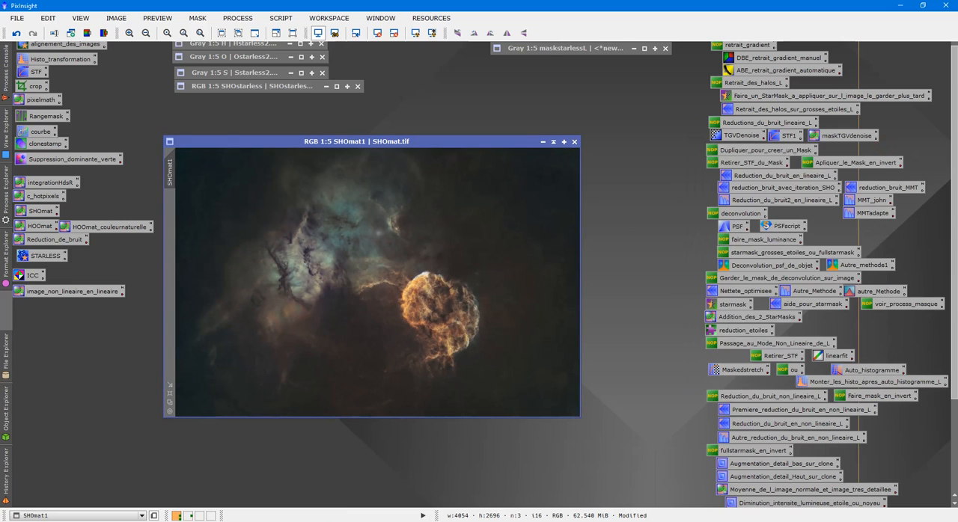
pyautogui.scroll(-3, 777, 460)
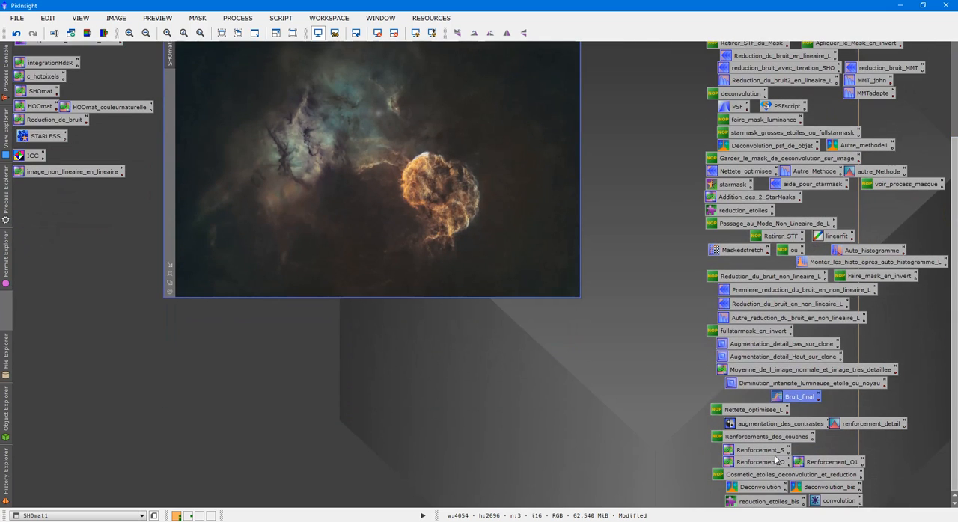
pyautogui.click(829, 501)
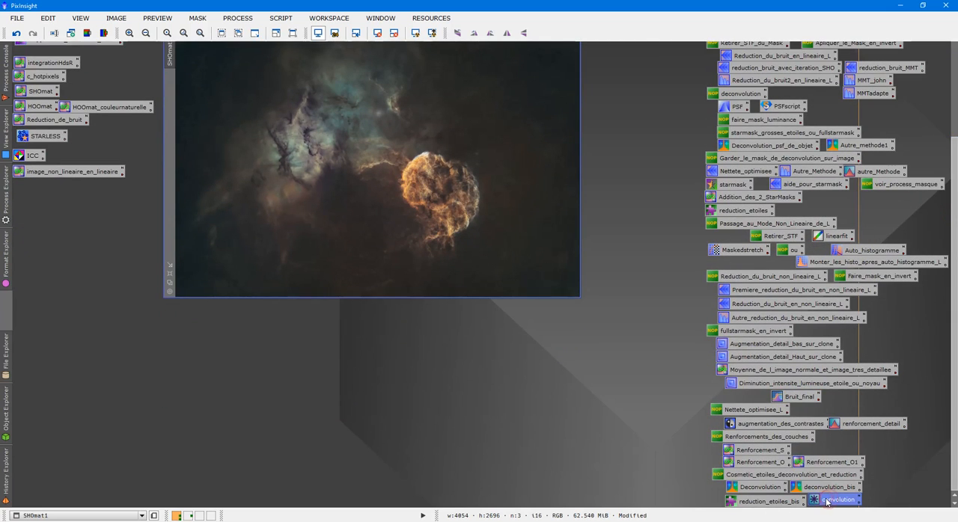
pyautogui.doubleClick(826, 500)
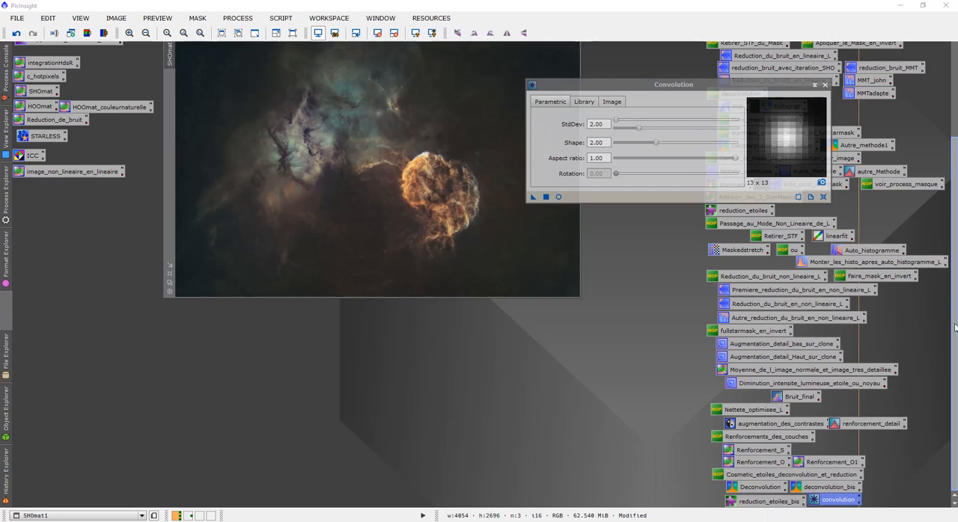
pyautogui.scroll(3, 954, 318)
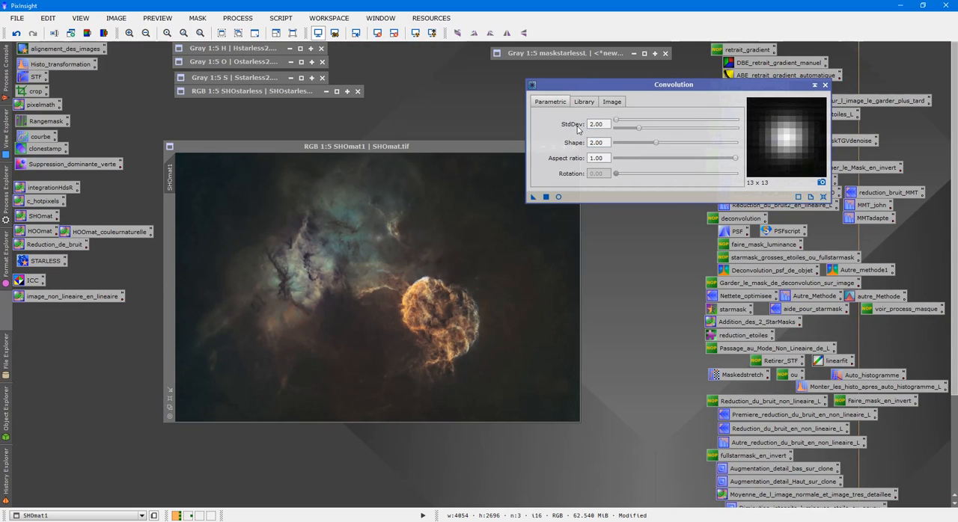
pyautogui.scroll(6, 460, 290)
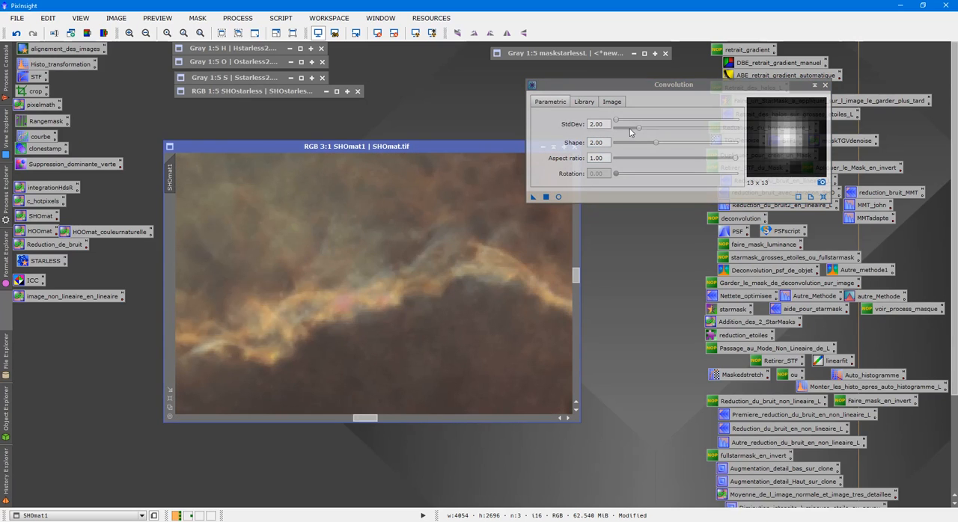
pyautogui.scroll(-4, 454, 288)
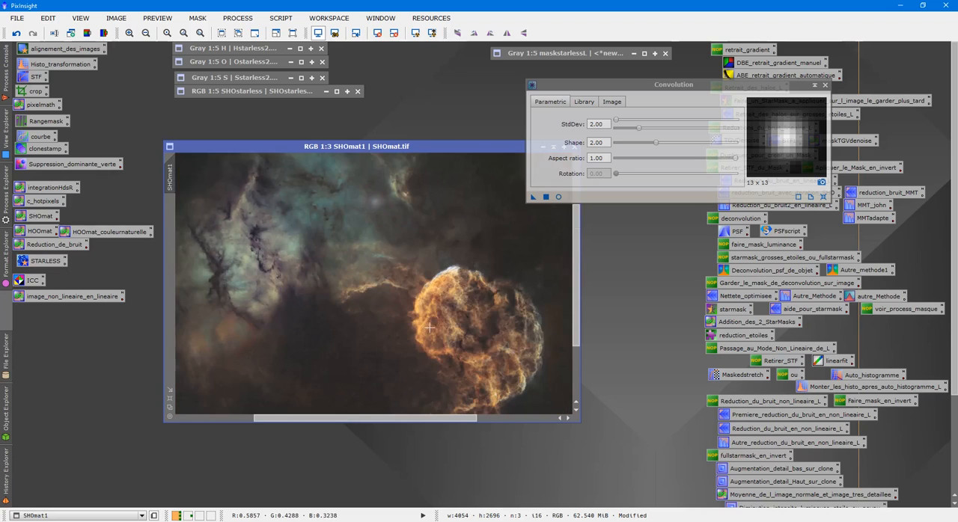
pyautogui.scroll(1, 438, 316)
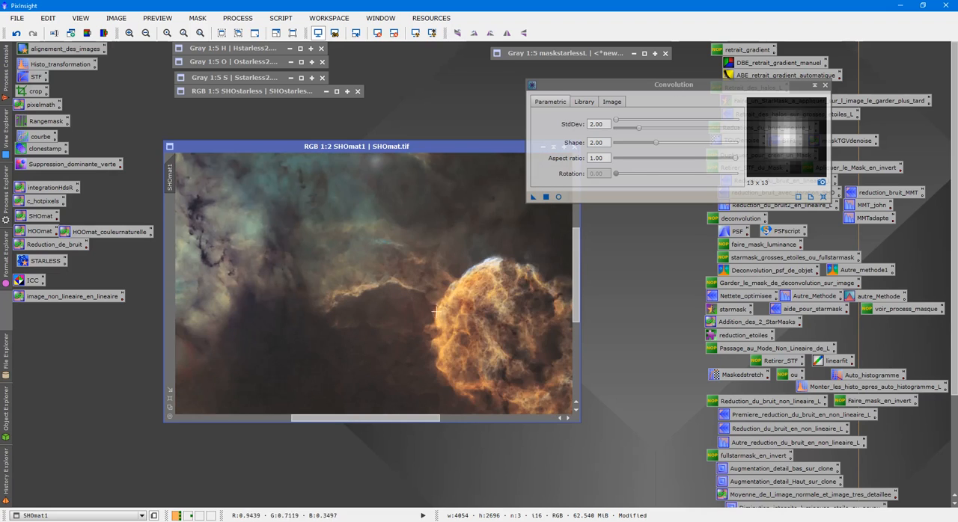
pyautogui.scroll(-2, 438, 316)
pyautogui.moveTo(639, 127)
pyautogui.mouseDown()
pyautogui.moveTo(619, 128)
pyautogui.moveTo(627, 129)
pyautogui.mouseUp()
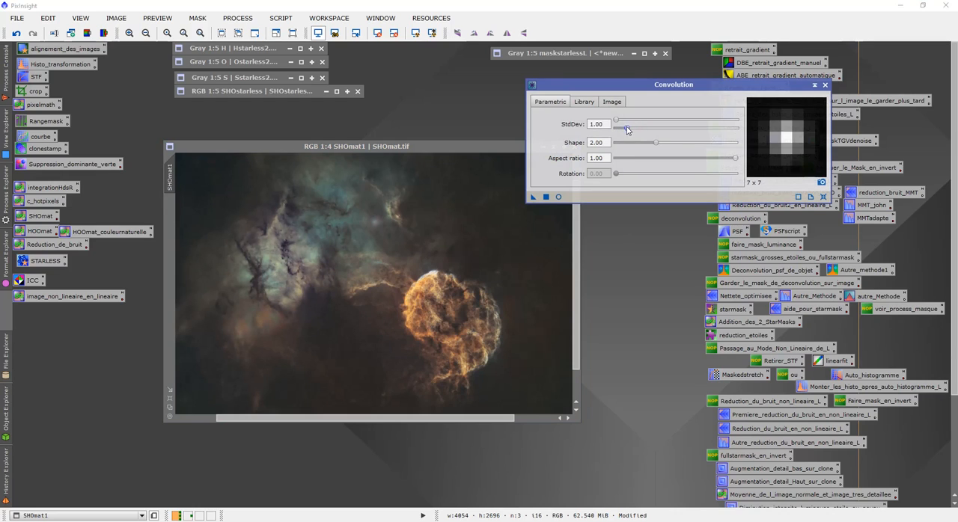
pyautogui.click(825, 84)
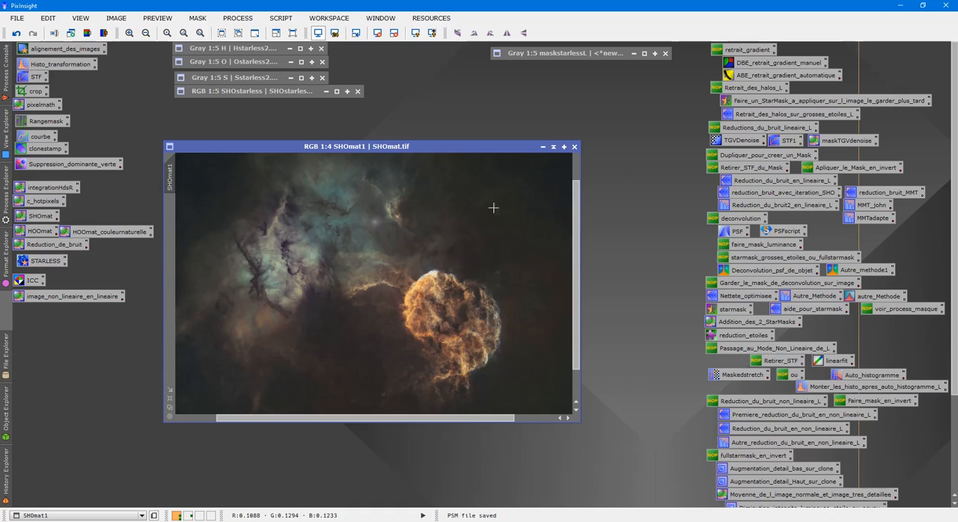
# - Close the SHOmat1 image and discard its unsaved changes
pyautogui.scroll(-2, 475, 269)
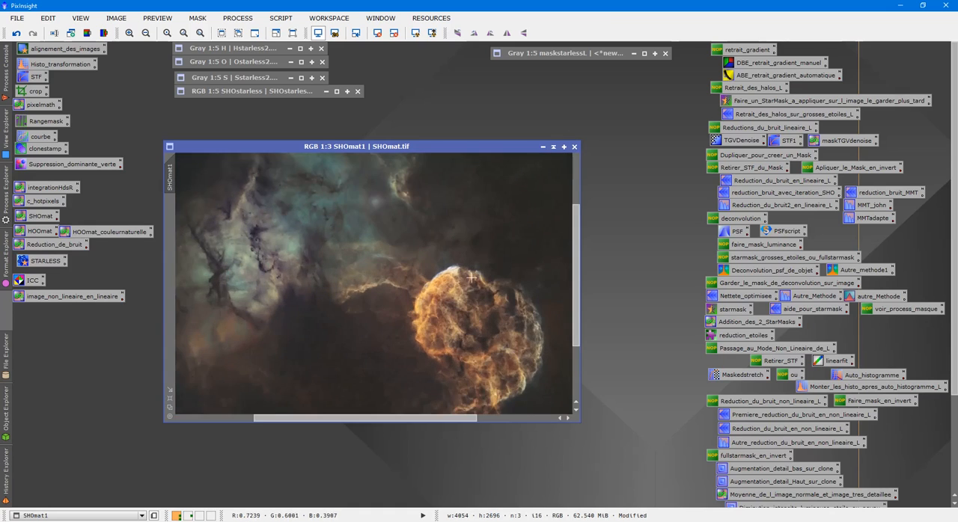
pyautogui.click(575, 147)
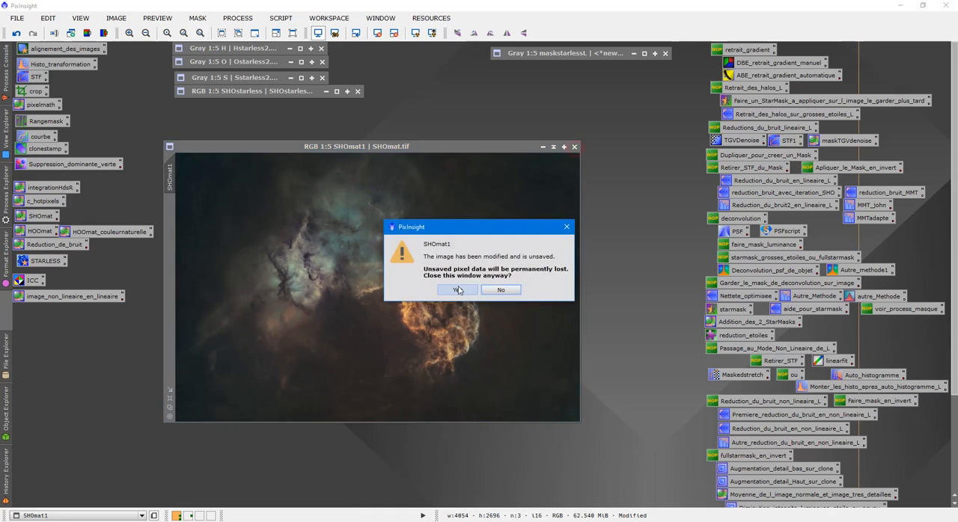
pyautogui.click(458, 288)
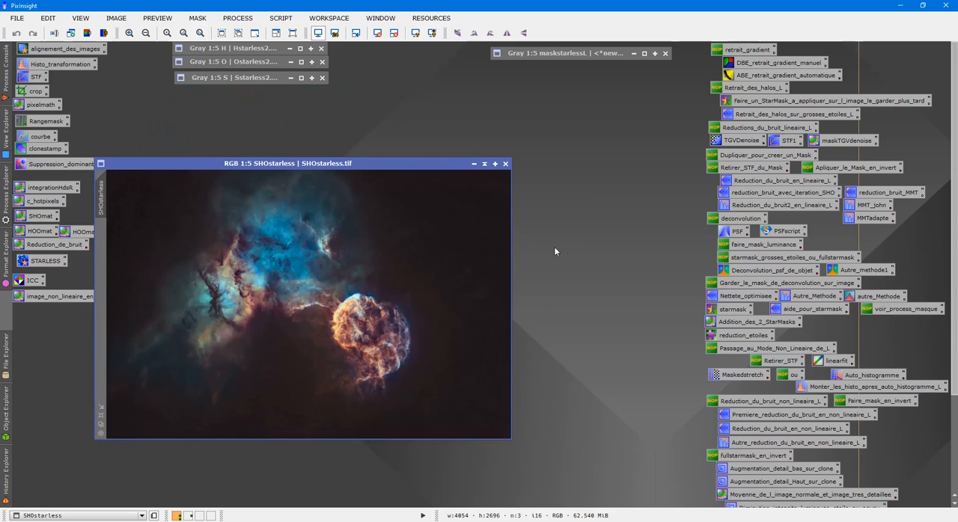
# - Open Lok.xisf from the TTTic443 folder and place it beside the SHOstarless image
pyautogui.moveTo(382, 163); pyautogui.dragTo(320, 155)
pyautogui.hotkey('ctrl', 'o')
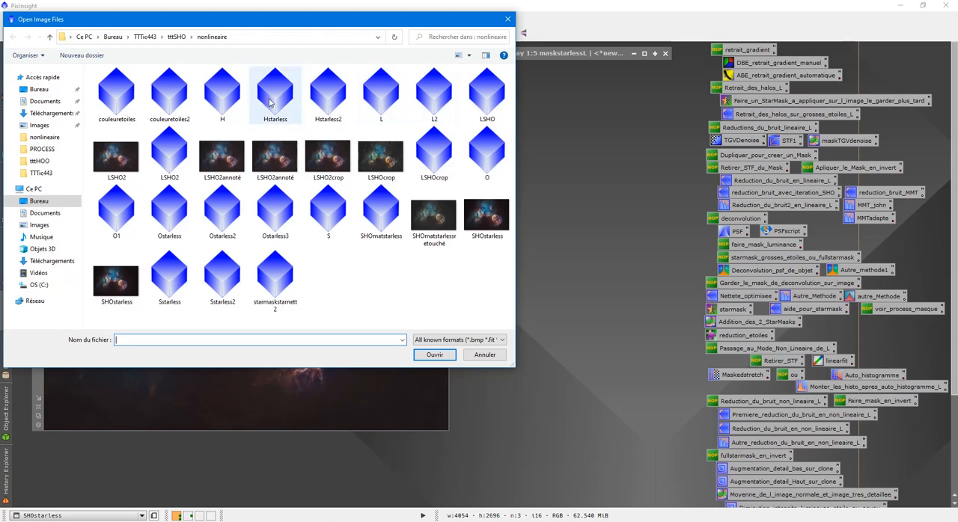
pyautogui.click(177, 37)
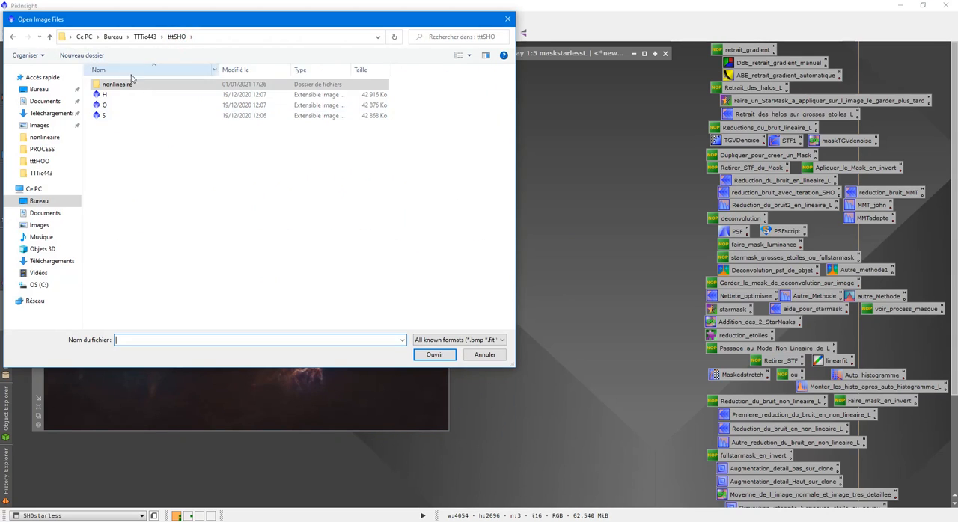
pyautogui.click(154, 38)
pyautogui.doubleClick(149, 166)
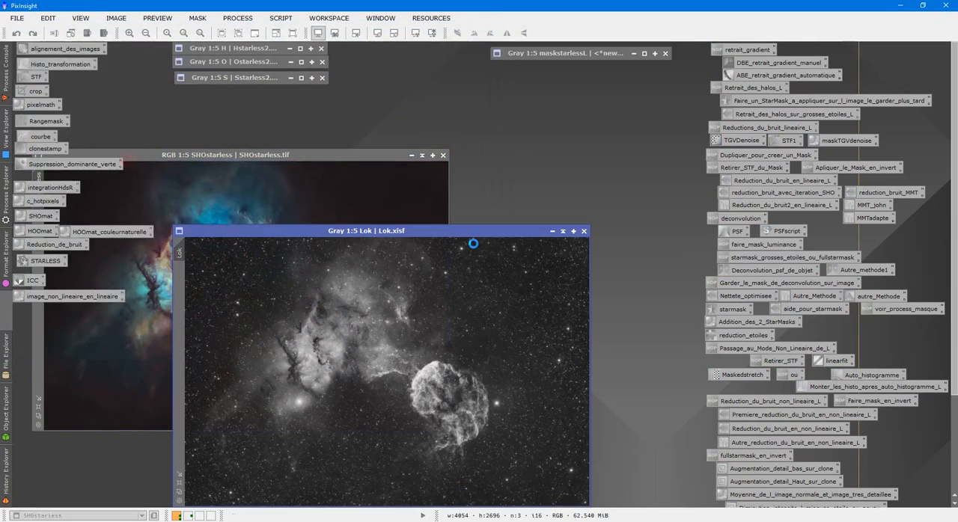
pyautogui.moveTo(435, 234); pyautogui.dragTo(713, 162)
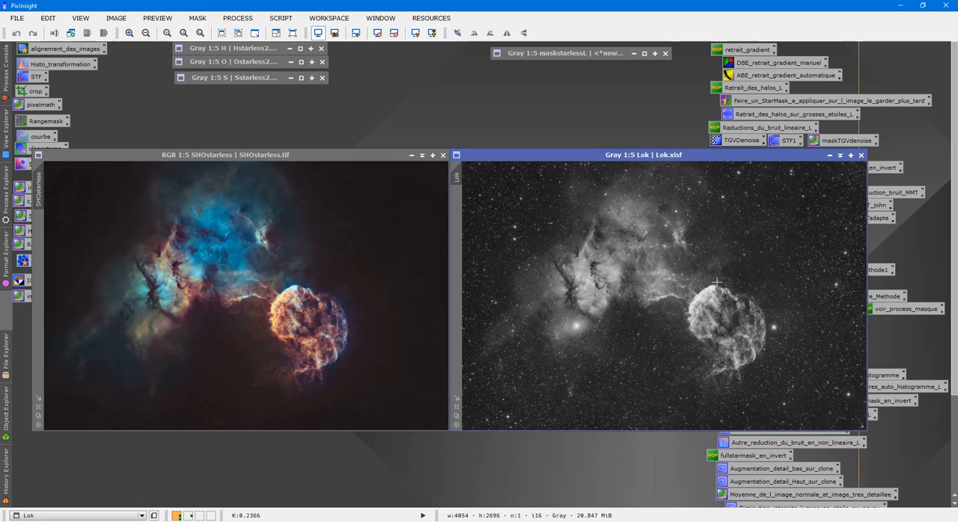
# - Close the maskstarlessL, S, O and H images, discarding their unsaved data and process histories
pyautogui.click(256, 270)
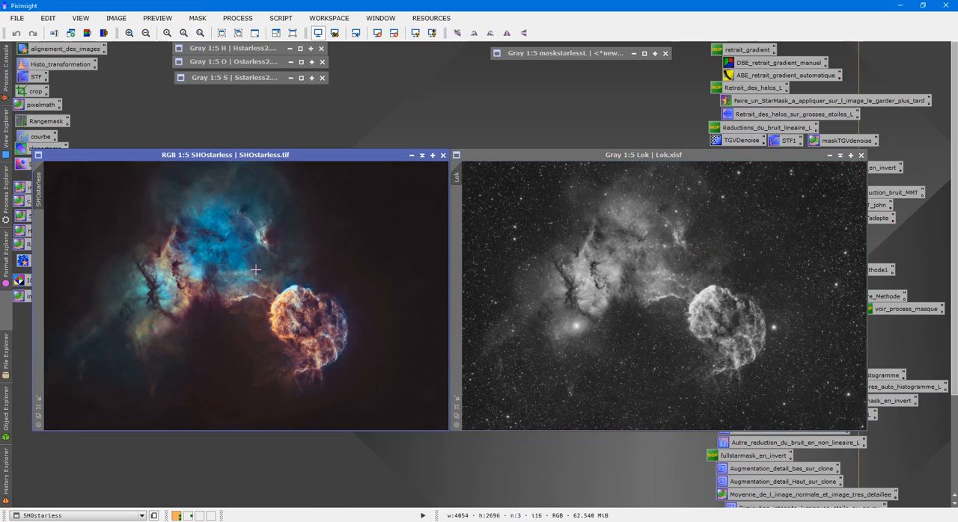
pyautogui.click(665, 54)
pyautogui.click(458, 291)
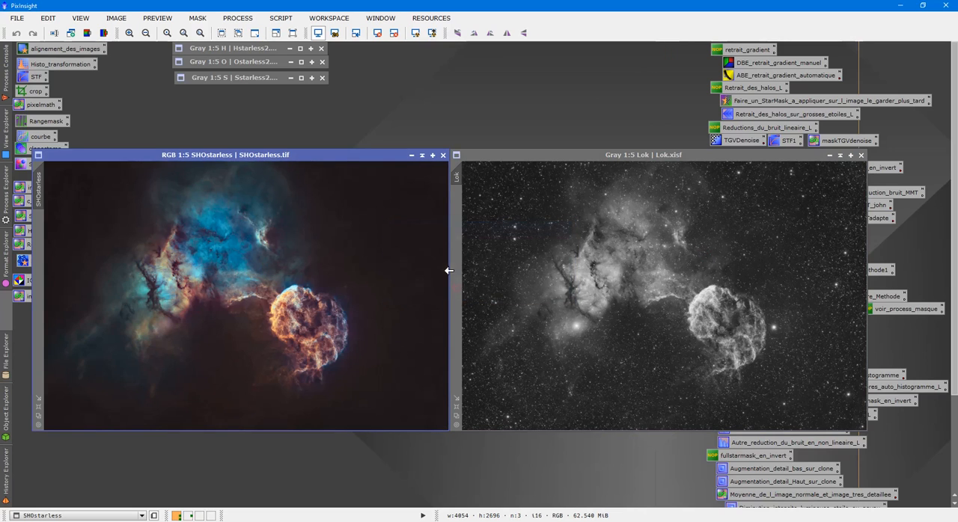
pyautogui.click(323, 78)
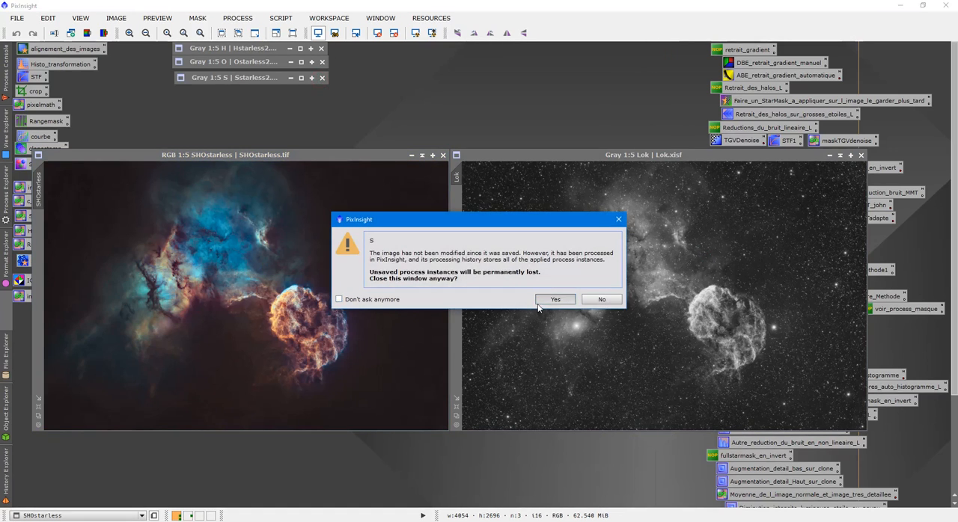
pyautogui.click(539, 303)
pyautogui.click(322, 61)
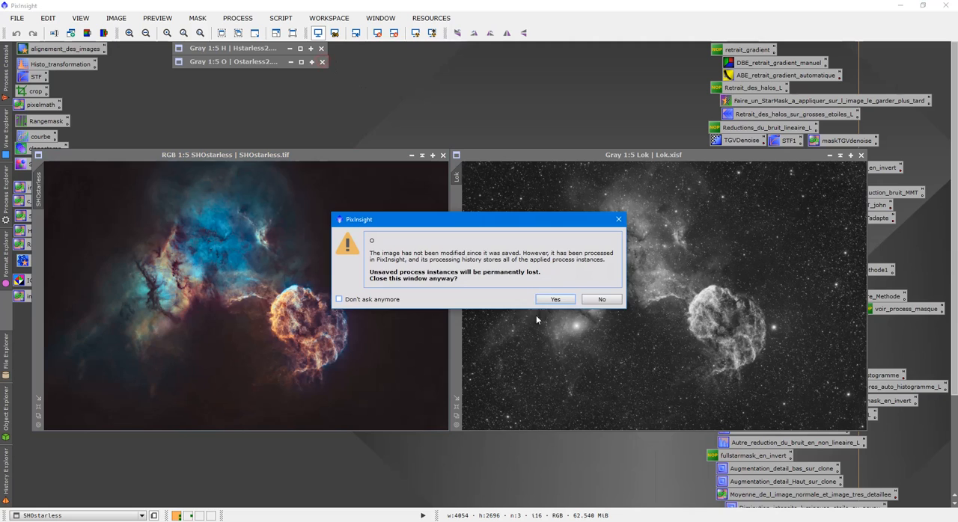
pyautogui.click(558, 299)
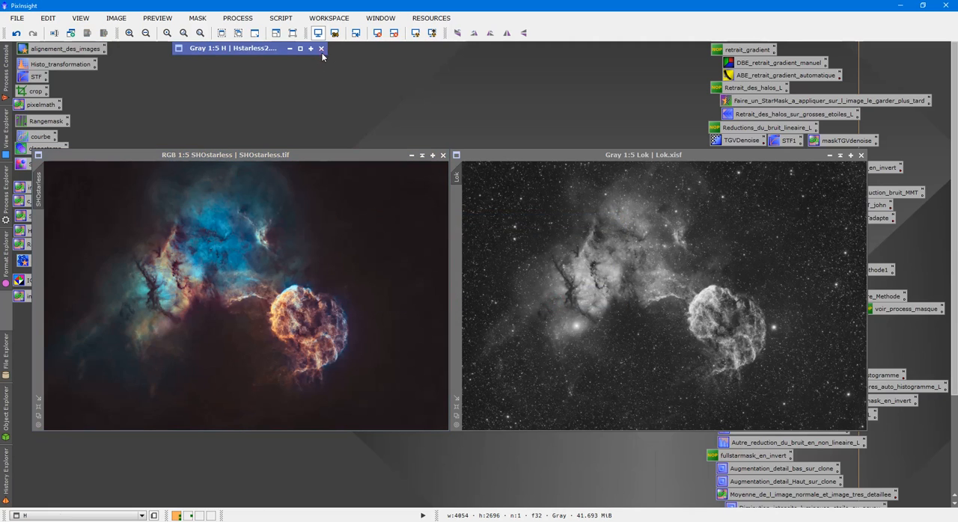
pyautogui.click(322, 48)
pyautogui.click(553, 300)
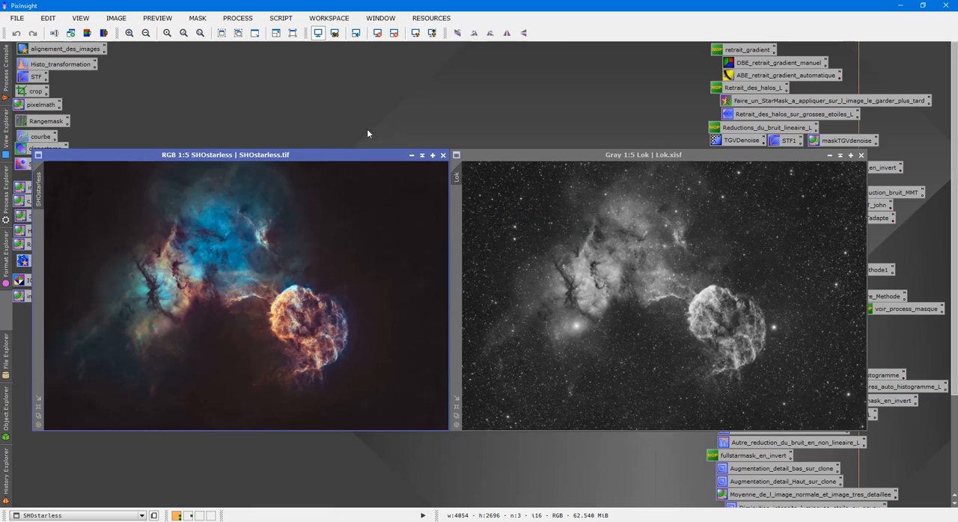
# - Examine the nebula detail in the Lok luminance and the SHOstarless colour image up close
pyautogui.moveTo(316, 156); pyautogui.dragTo(382, 172)
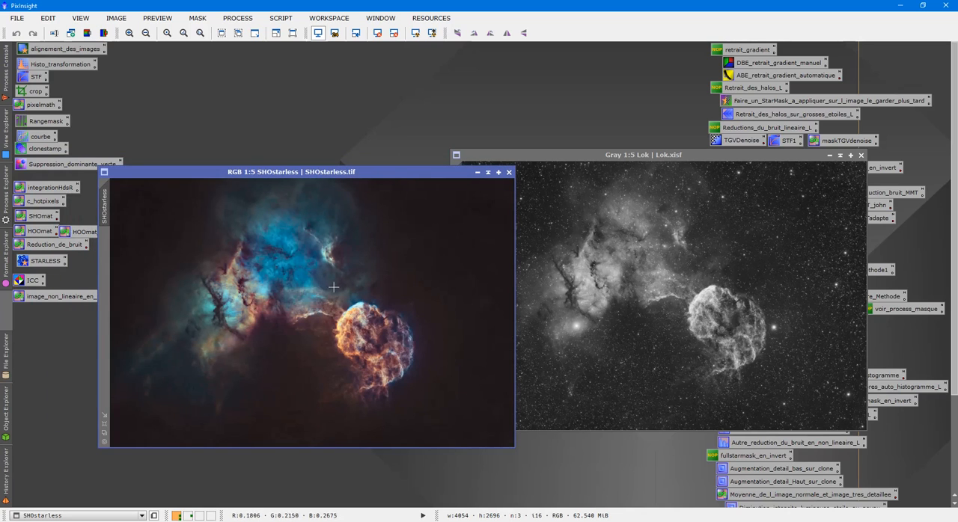
pyautogui.click(729, 324)
pyautogui.scroll(7, 730, 324)
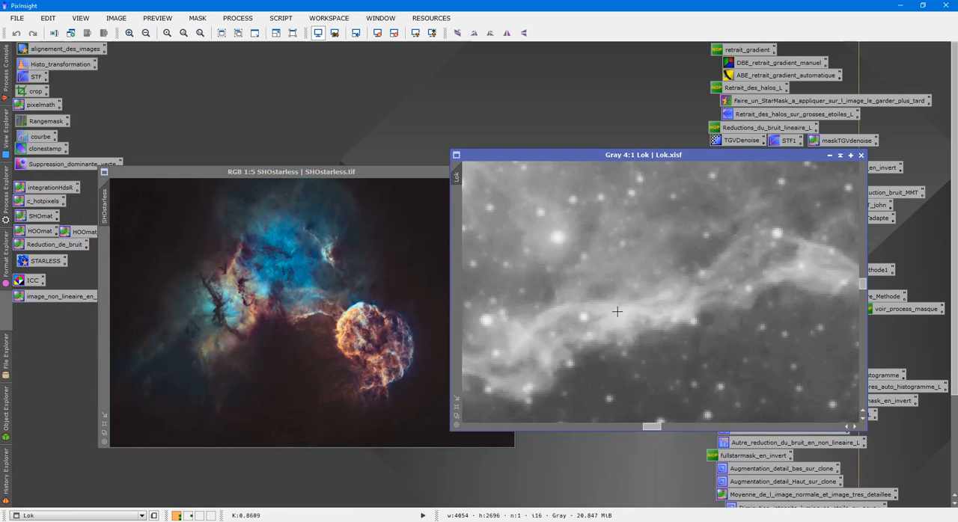
pyautogui.scroll(-7, 616, 311)
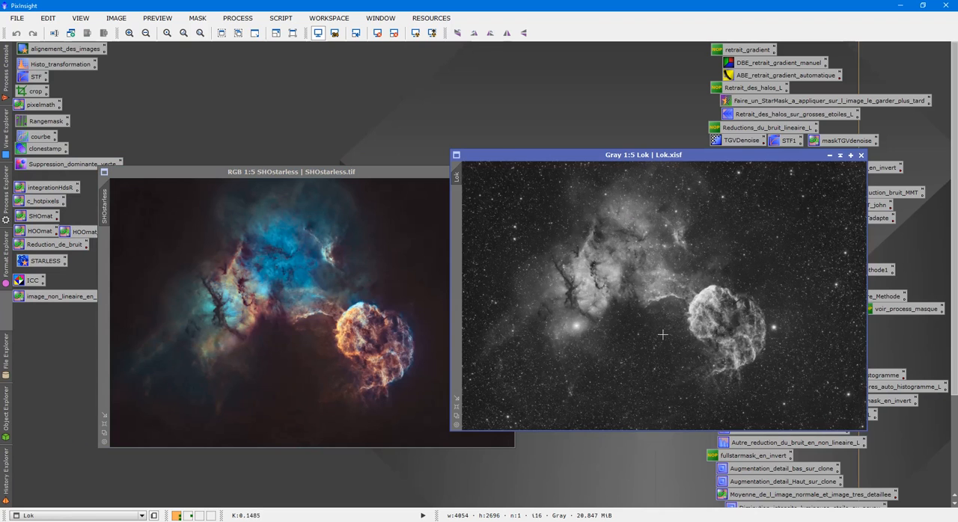
pyautogui.click(300, 229)
pyautogui.scroll(4, 299, 229)
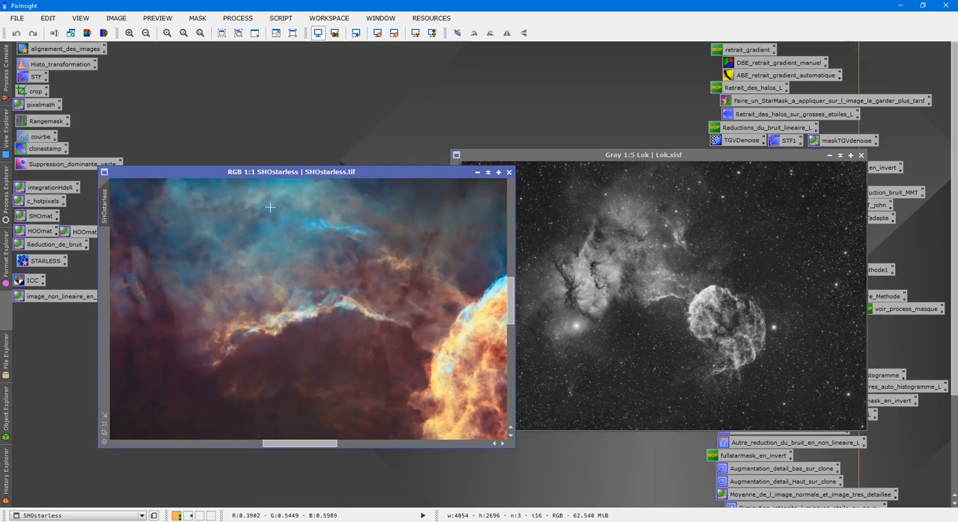
pyautogui.moveTo(511, 303); pyautogui.dragTo(522, 368)
pyautogui.scroll(-4, 336, 300)
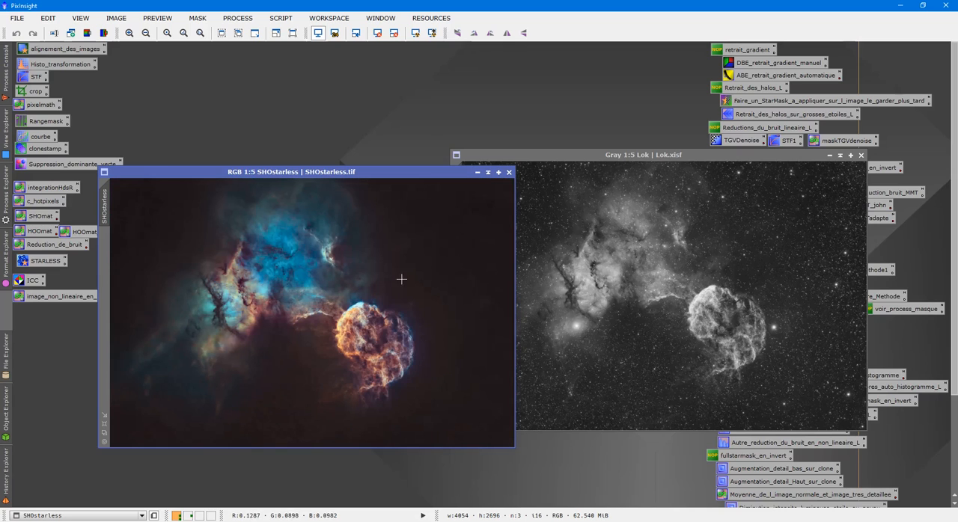
pyautogui.click(524, 225)
pyautogui.click(281, 18)
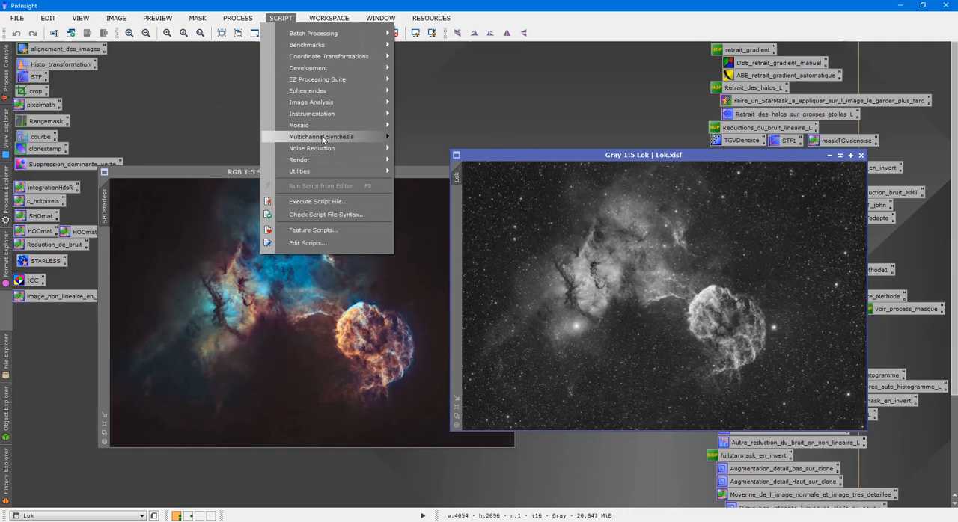
pyautogui.moveTo(323, 139)
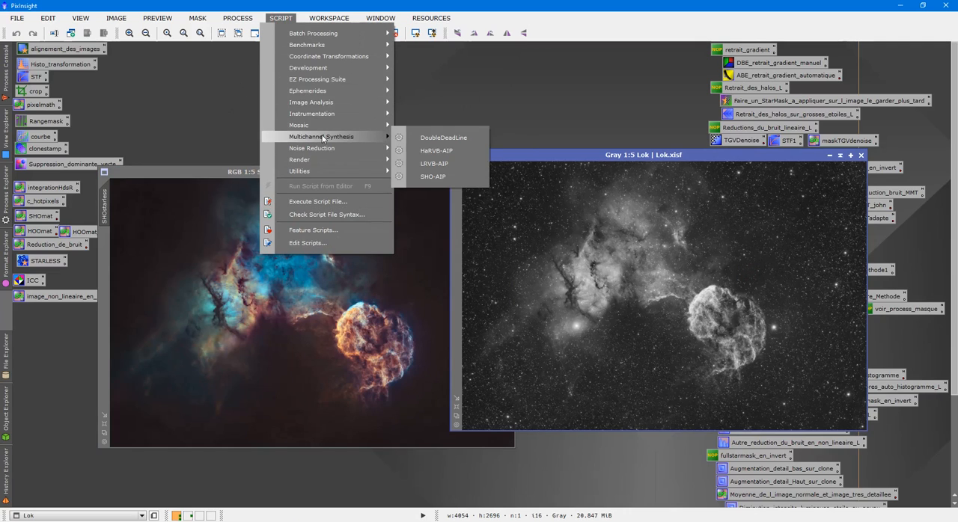
pyautogui.click(433, 164)
pyautogui.click(479, 238)
pyautogui.click(470, 245)
pyautogui.click(462, 252)
pyautogui.click(458, 268)
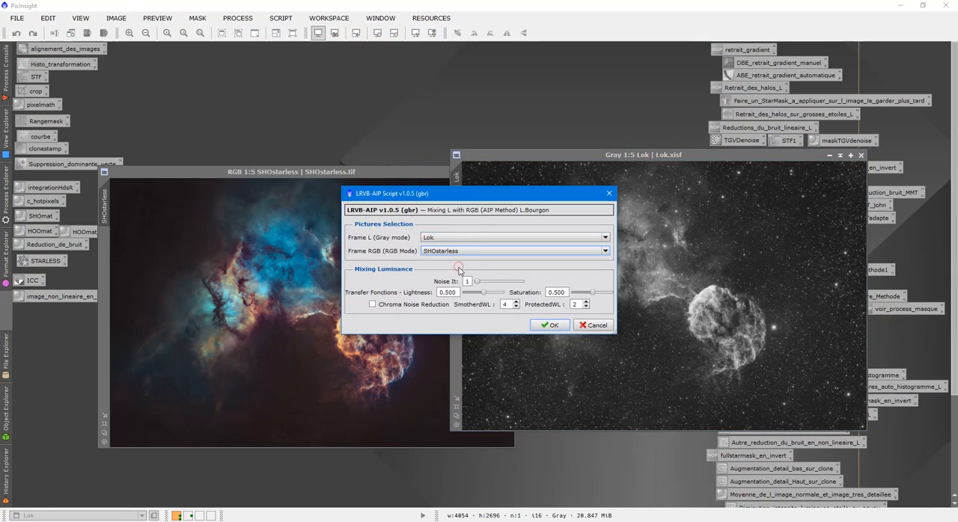
pyautogui.click(608, 194)
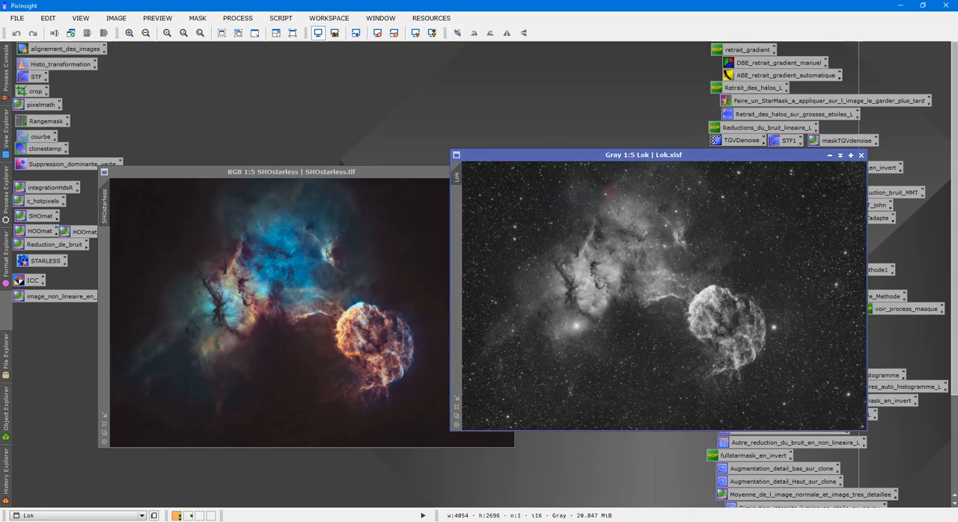
# - Apply LRGBCombination to the SHOstarless image using only the L channel, with Lok as its source image
pyautogui.click(237, 18)
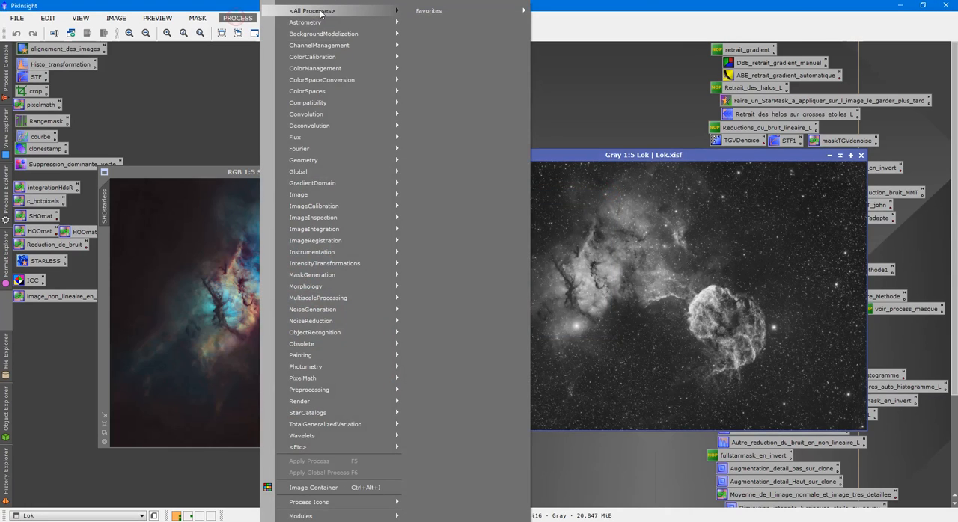
pyautogui.moveTo(335, 15)
pyautogui.click(587, 324)
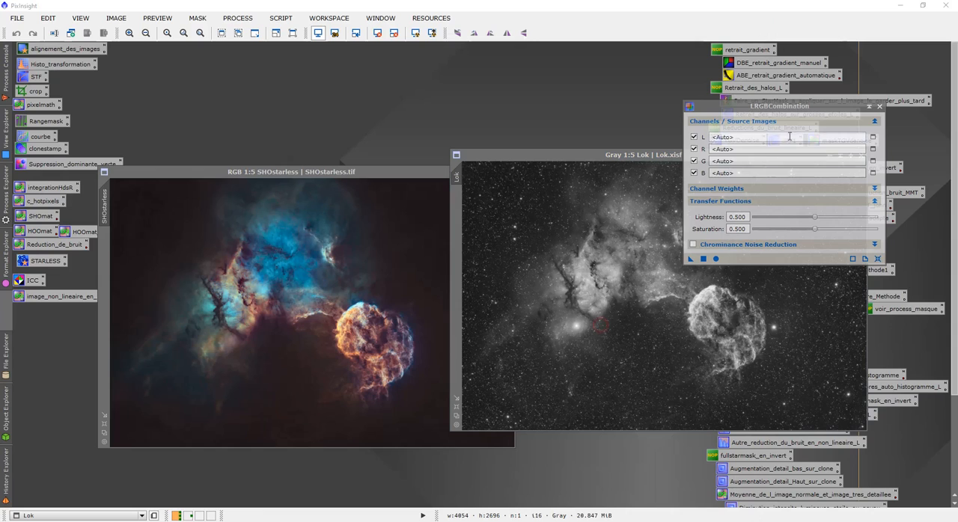
pyautogui.click(693, 149)
pyautogui.click(694, 161)
pyautogui.click(693, 173)
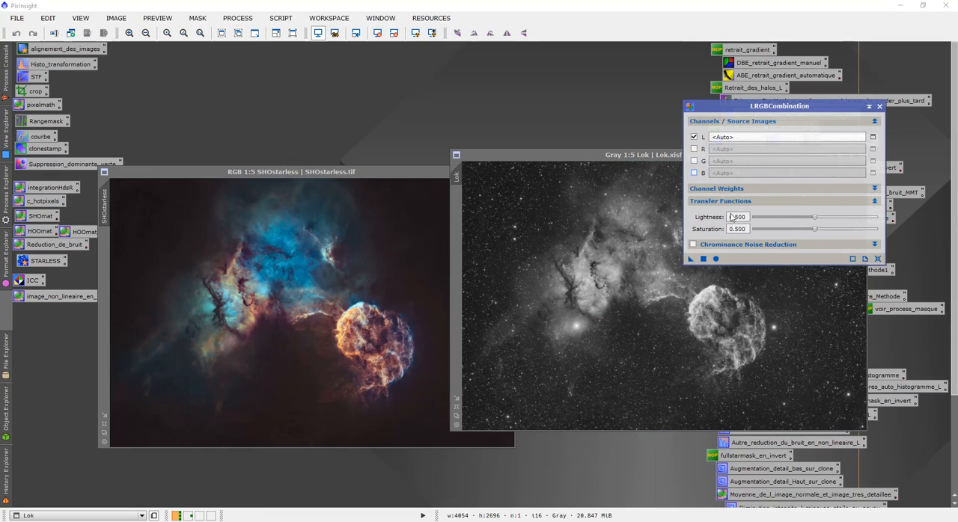
pyautogui.click(873, 137)
pyautogui.click(497, 274)
pyautogui.moveTo(690, 260); pyautogui.dragTo(284, 264)
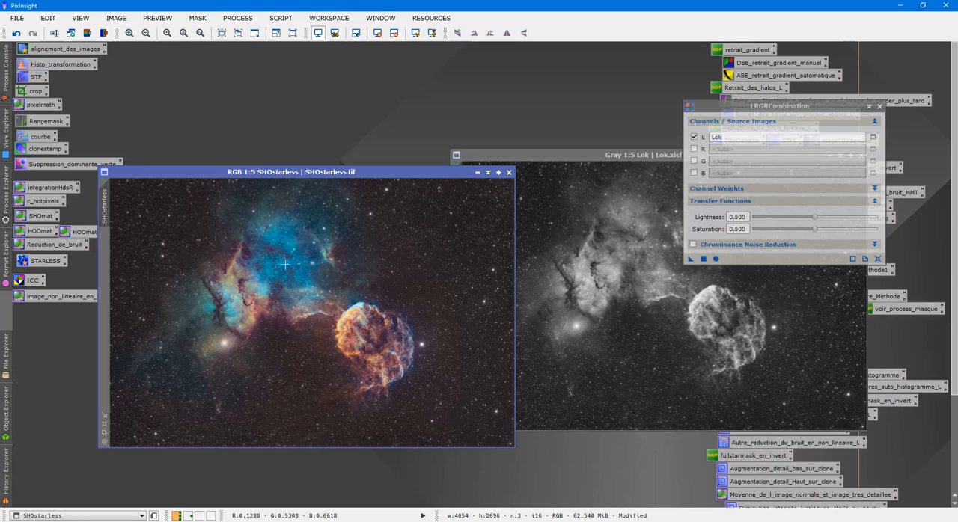
# - Examine the nebula filaments, stars and background of the combined SHOstarless image at several magnifications
pyautogui.scroll(4, 375, 320)
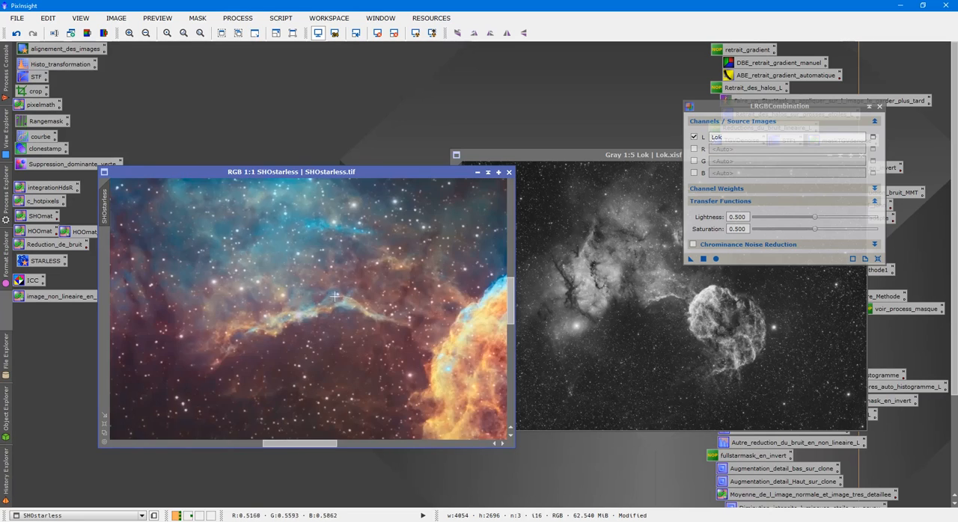
pyautogui.scroll(-2, 270, 283)
pyautogui.scroll(5, 270, 283)
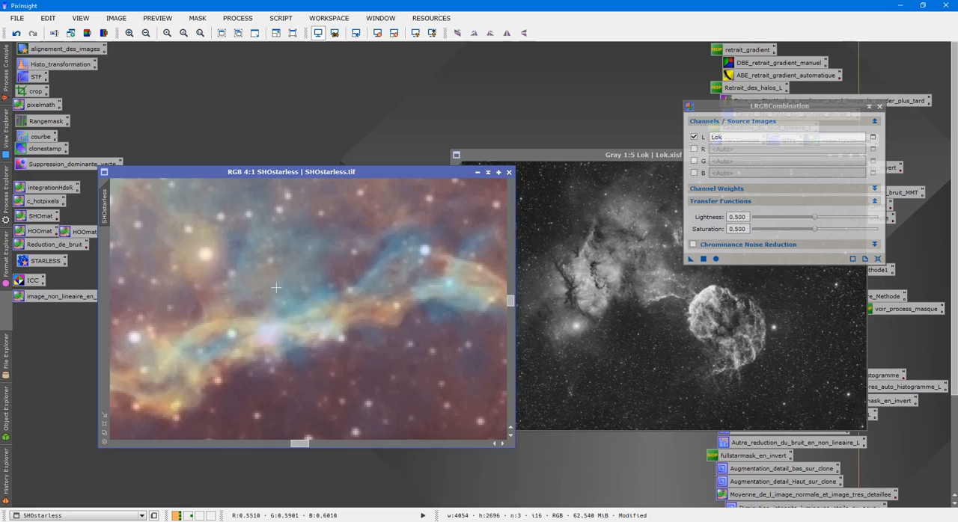
pyautogui.scroll(-5, 439, 277)
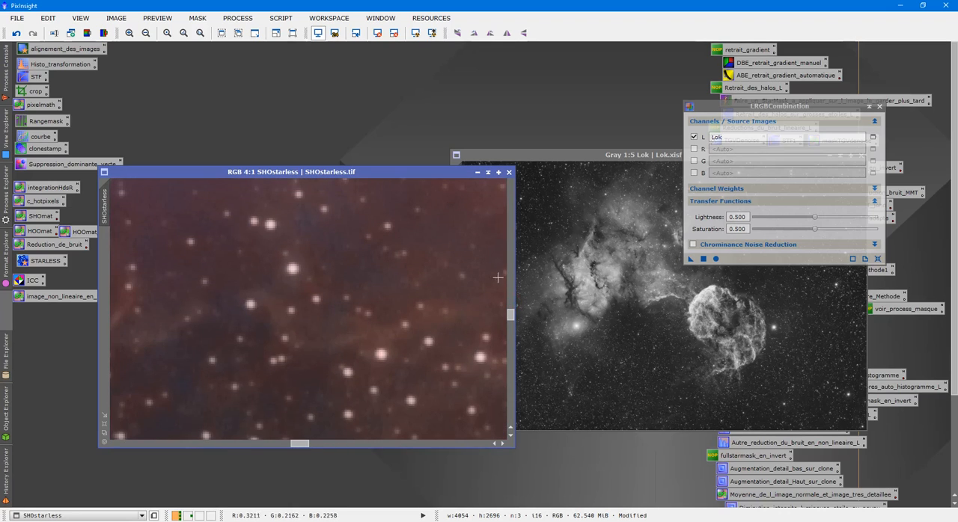
pyautogui.moveTo(510, 316); pyautogui.dragTo(497, 256)
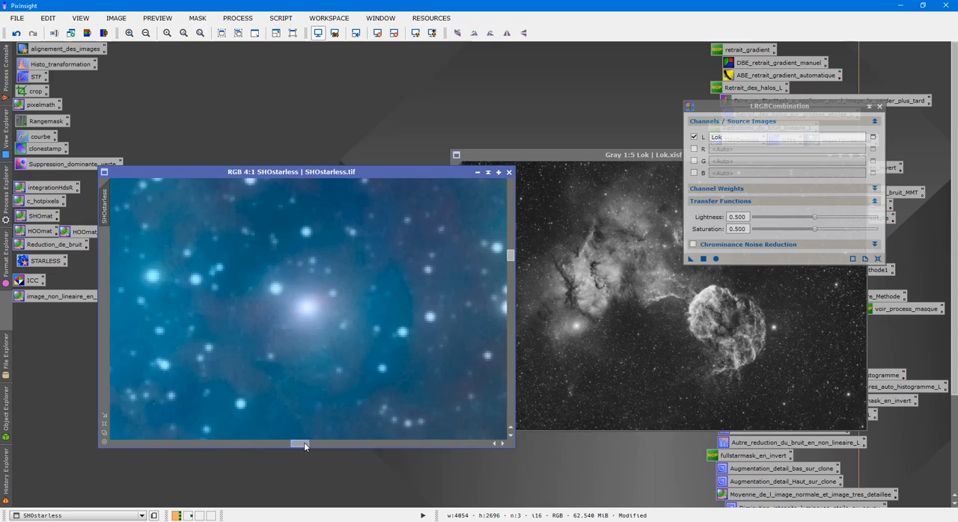
pyautogui.moveTo(304, 446); pyautogui.dragTo(429, 446)
pyautogui.scroll(-10, 383, 342)
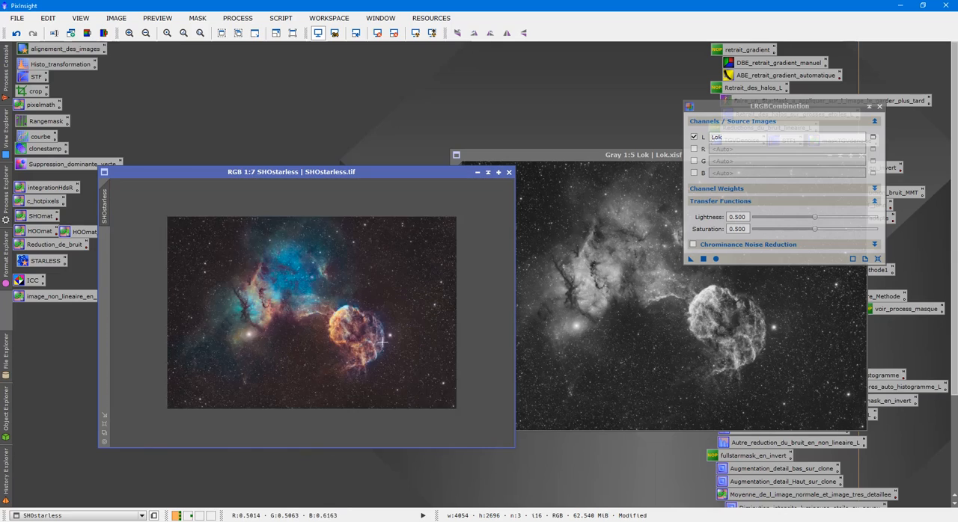
pyautogui.scroll(6, 383, 343)
pyautogui.scroll(-3, 392, 315)
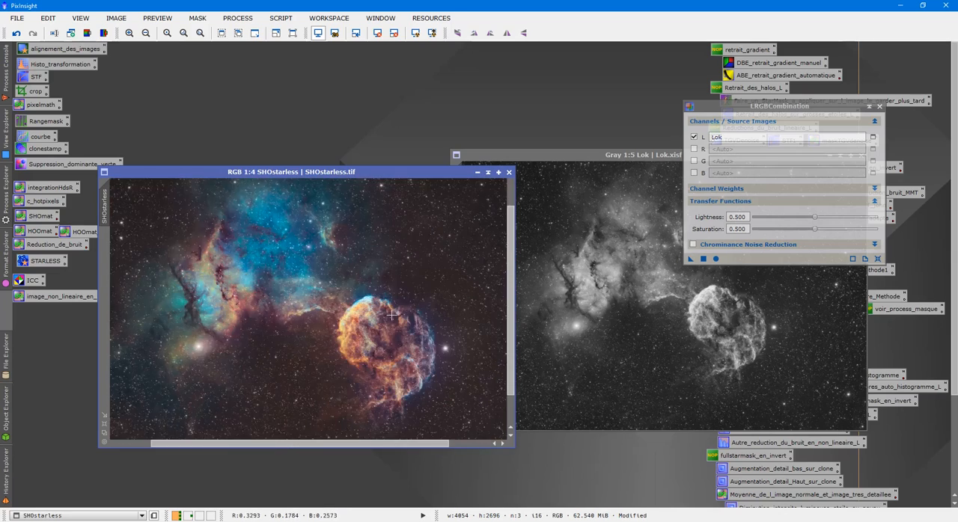
pyautogui.scroll(-1, 393, 316)
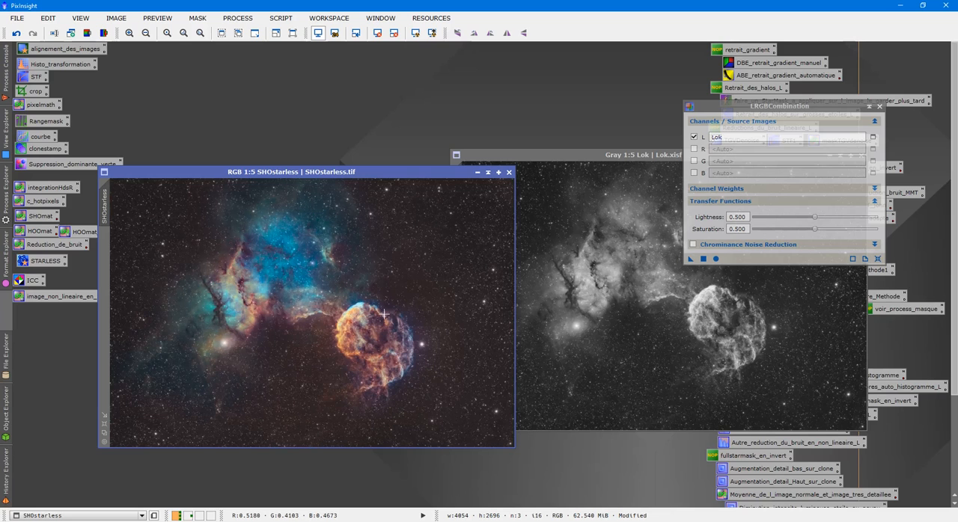
pyautogui.scroll(3, 465, 239)
pyautogui.scroll(-3, 440, 244)
# - Close LRGBCombination and rename the combined image's identifier to SHO
pyautogui.click(880, 107)
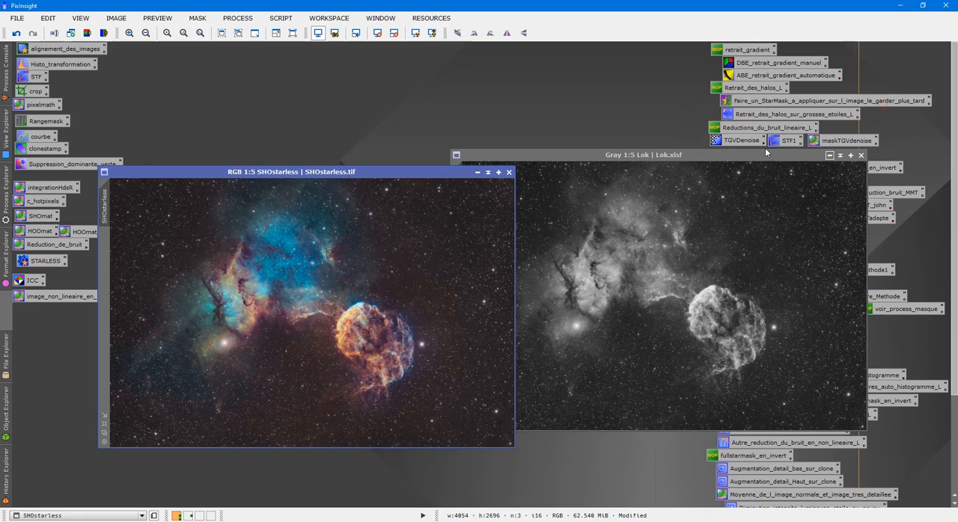
pyautogui.click(489, 175)
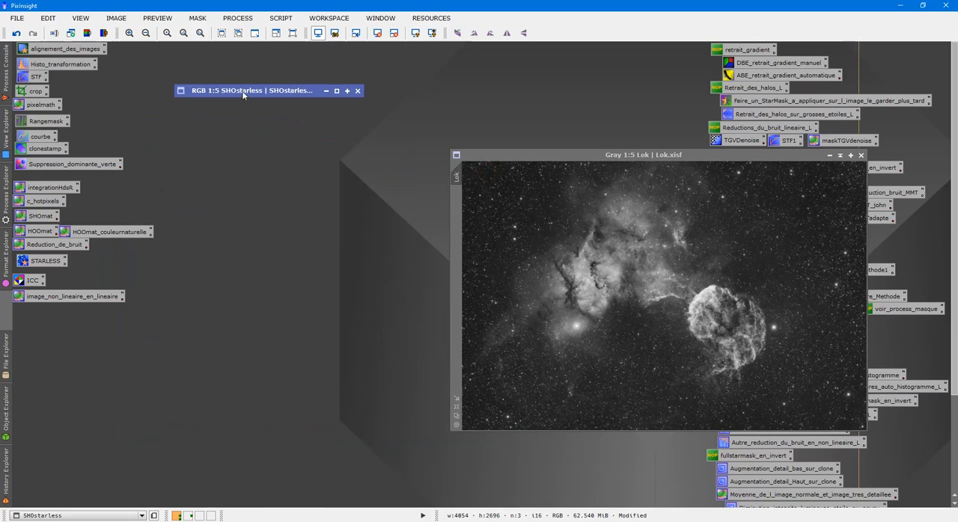
pyautogui.moveTo(238, 92); pyautogui.dragTo(536, 51)
pyautogui.doubleClick(536, 50)
pyautogui.rightClick(328, 257)
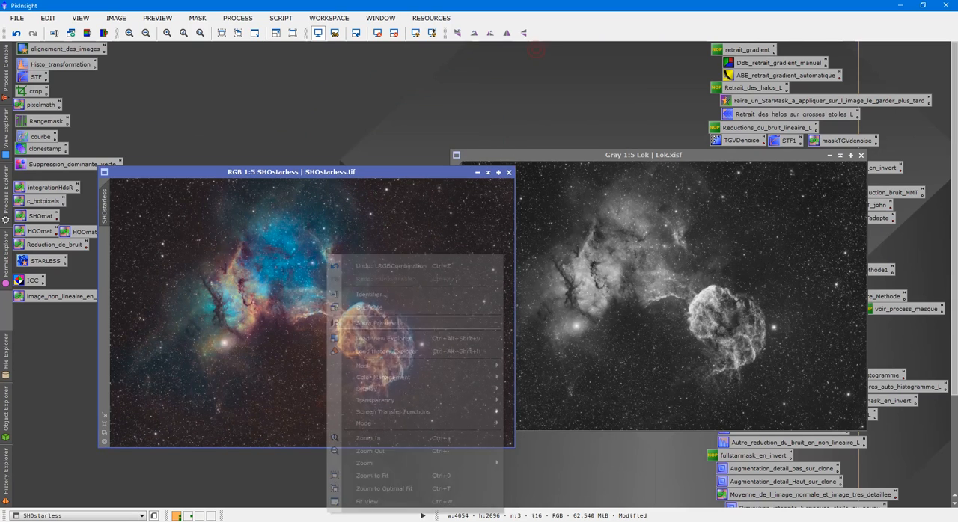
pyautogui.click(372, 295)
pyautogui.press('Right')
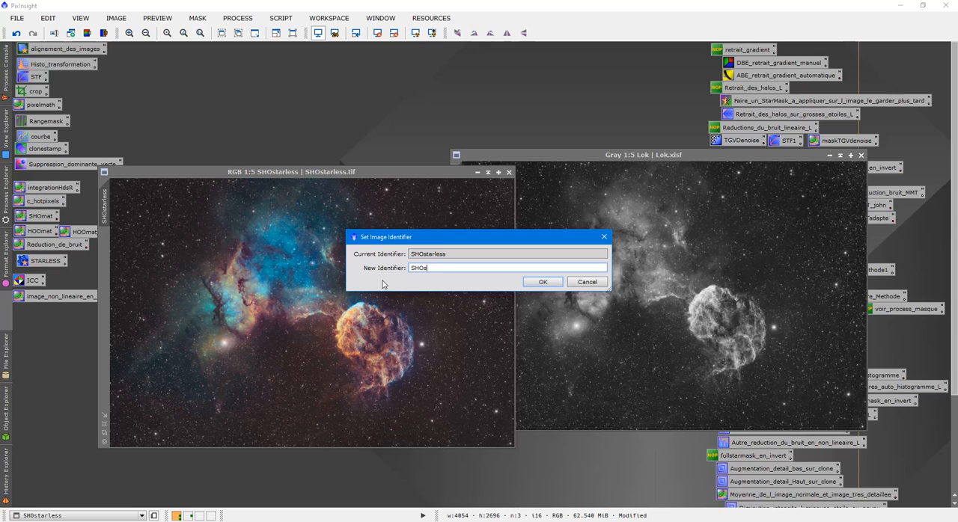
pyautogui.press('Return')
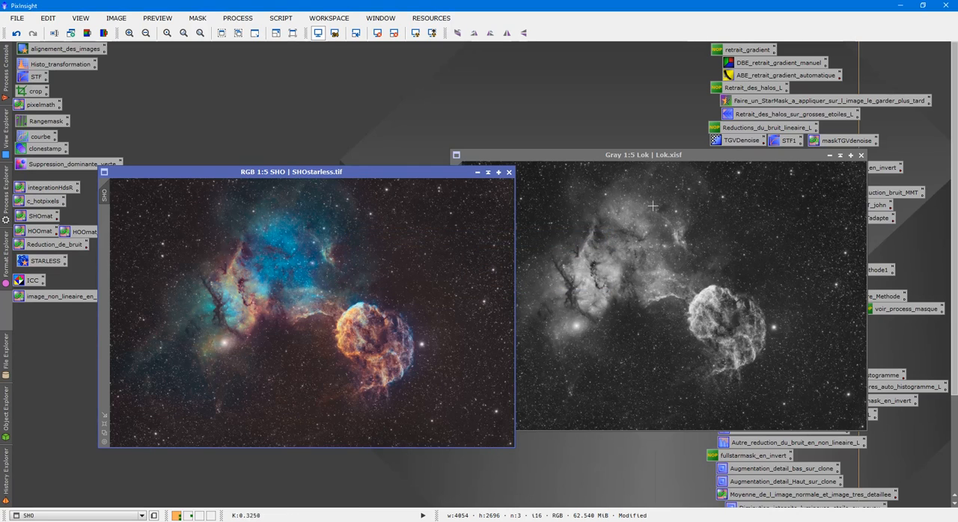
# - Collapse the SHO image, park it out of the way, and move the Lok image into the free workspace
pyautogui.click(478, 173)
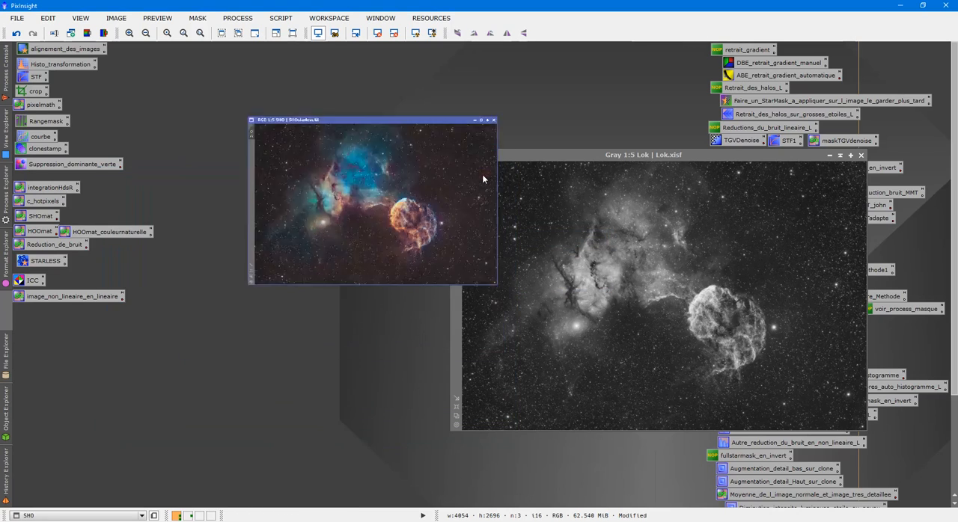
pyautogui.moveTo(527, 53); pyautogui.dragTo(569, 57)
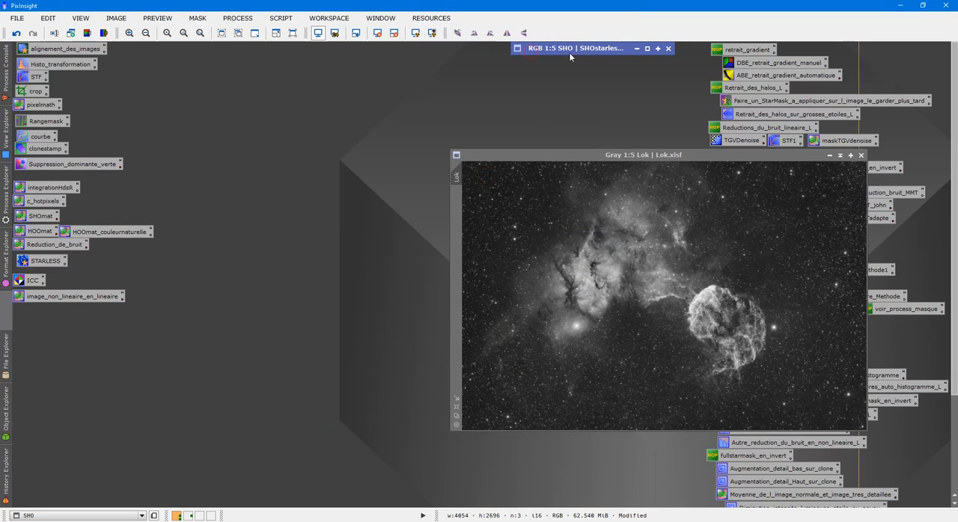
pyautogui.moveTo(672, 157); pyautogui.dragTo(363, 72)
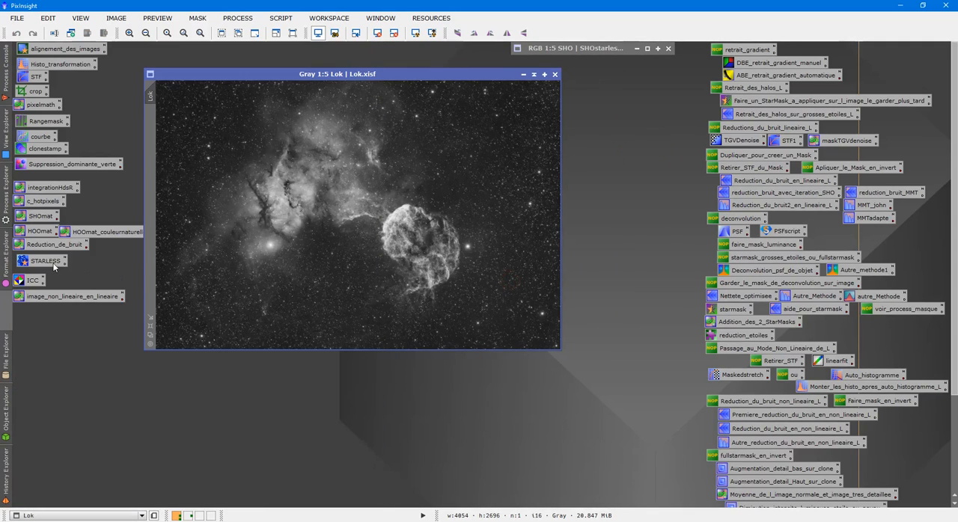
# - Run StarNet on the Lok image with star mask creation enabled and a stride of 128
pyautogui.doubleClick(53, 265)
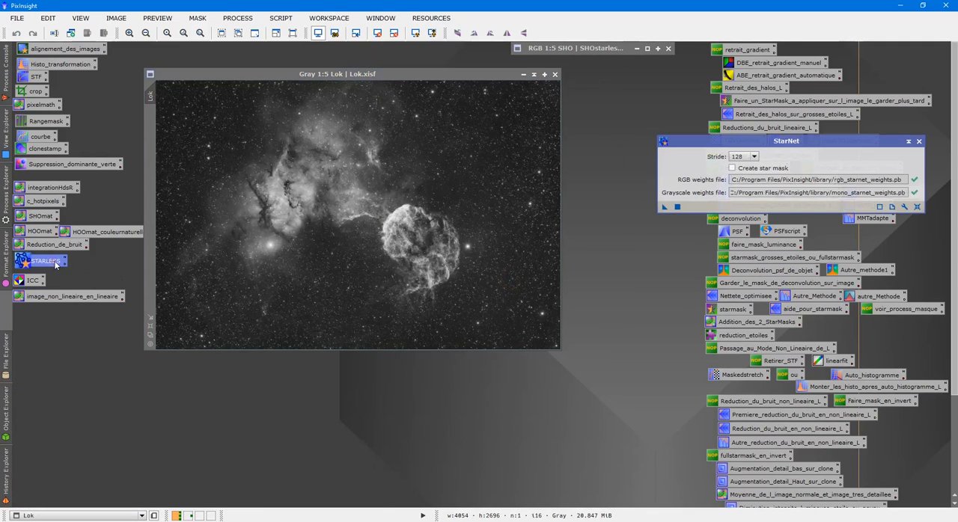
pyautogui.click(732, 168)
pyautogui.moveTo(664, 207); pyautogui.dragTo(423, 208)
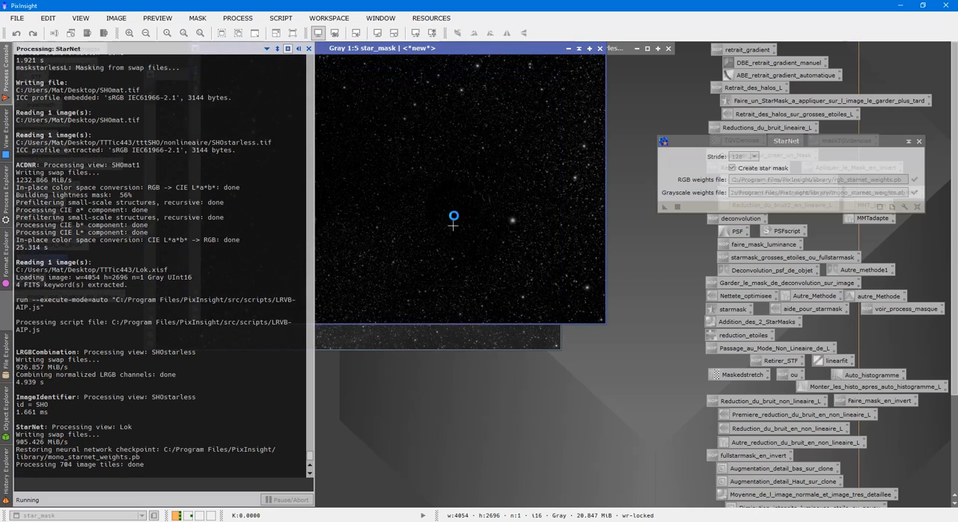
# - Undo the star removal on Lok, then park the collapsed Lok image and place star_mask in the centre of the workspace
pyautogui.moveTo(452, 51); pyautogui.dragTo(660, 245)
pyautogui.click(434, 145)
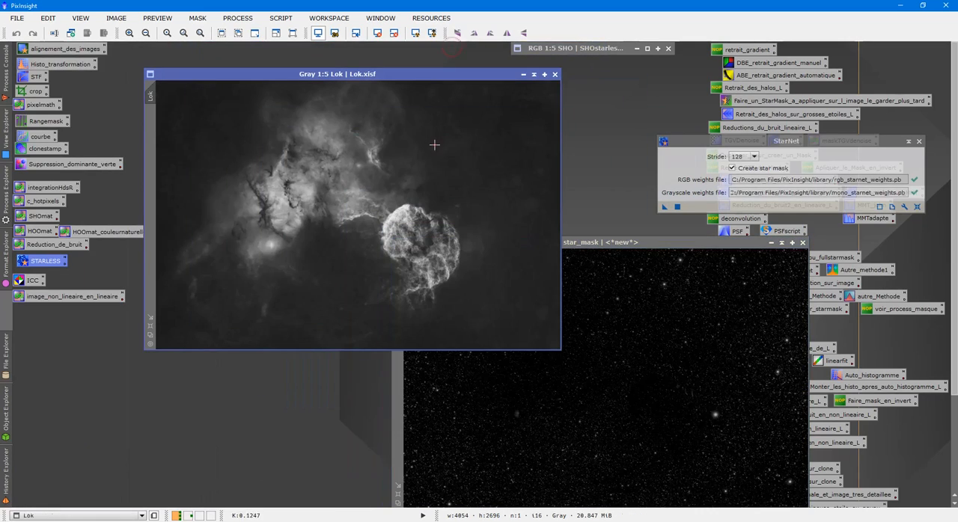
pyautogui.click(15, 33)
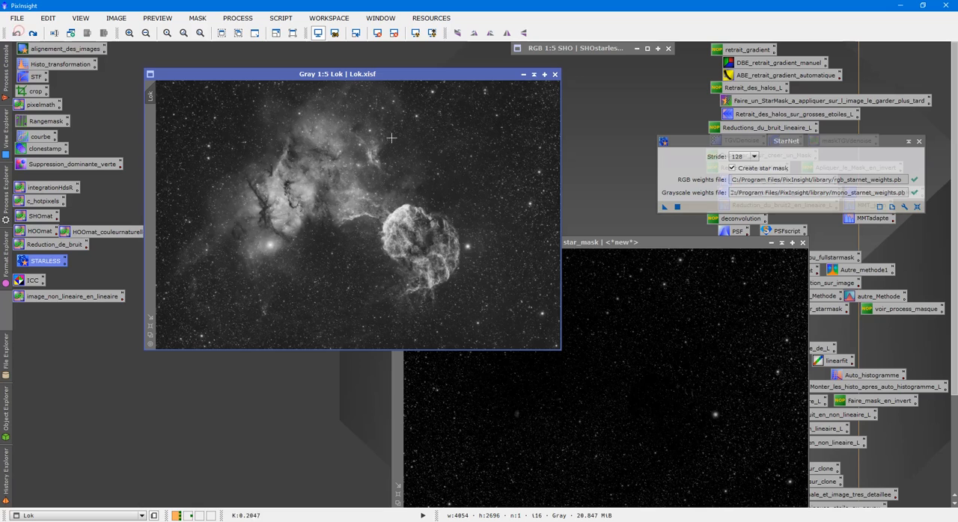
pyautogui.moveTo(357, 208); pyautogui.dragTo(290, 48)
pyautogui.moveTo(489, 242); pyautogui.dragTo(284, 131)
# - Examine the star mask up close for nebula residue among the stars and around the brightest star's halo
pyautogui.scroll(4, 512, 301)
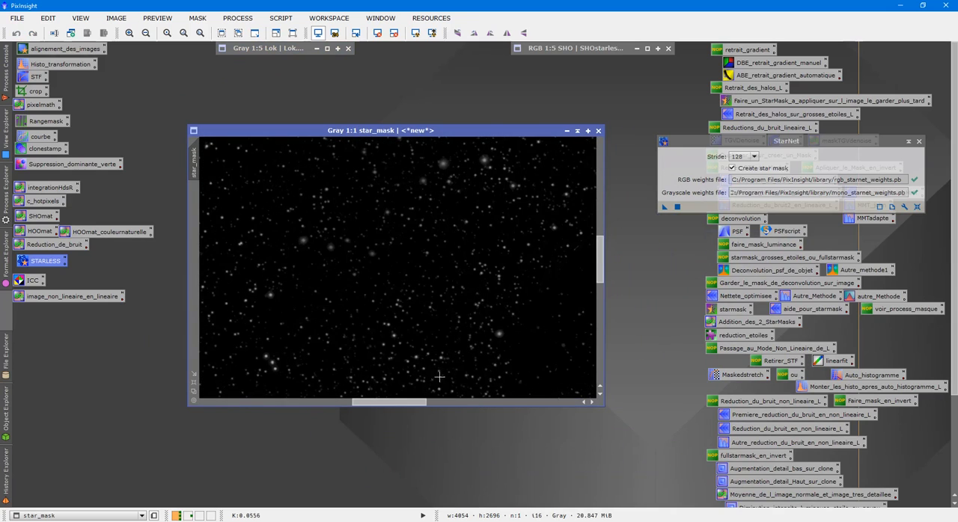
pyautogui.moveTo(393, 405); pyautogui.dragTo(478, 412)
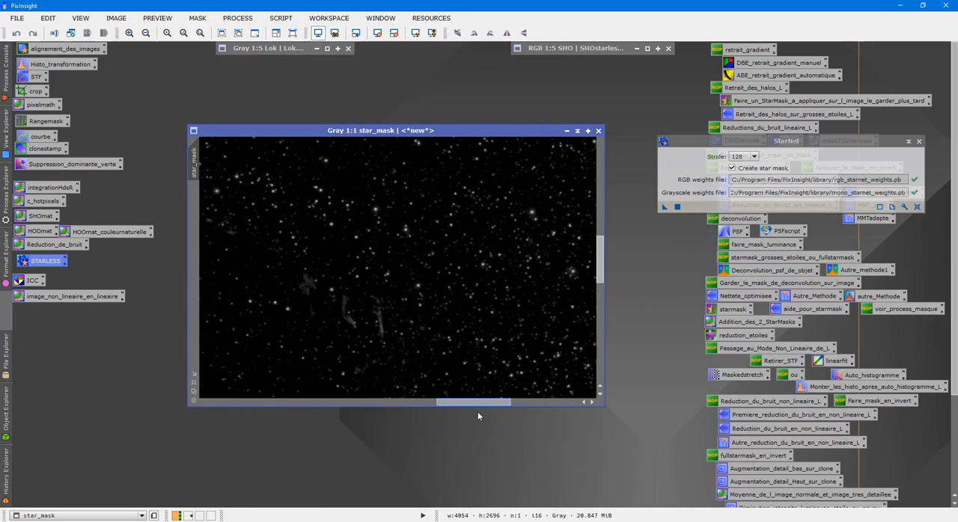
pyautogui.scroll(1, 299, 368)
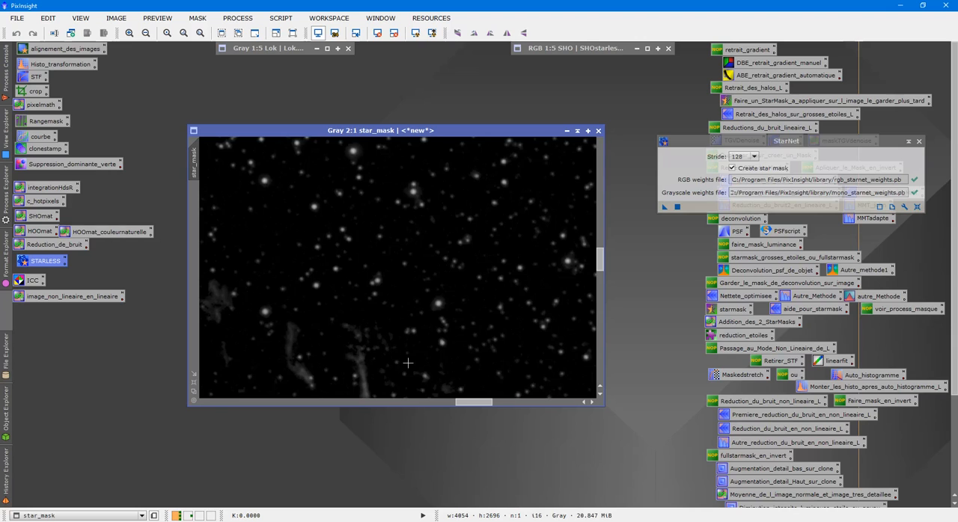
pyautogui.scroll(-1, 532, 302)
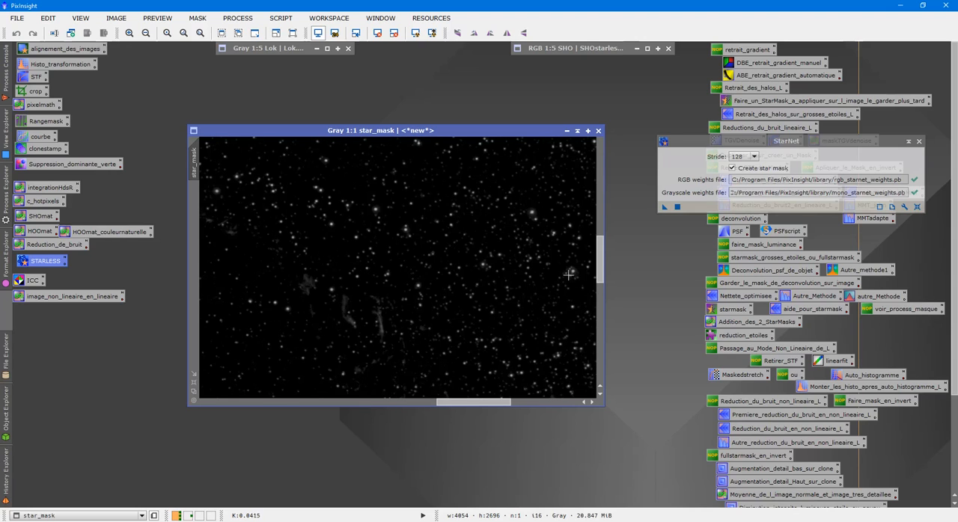
pyautogui.moveTo(598, 262); pyautogui.dragTo(611, 295)
pyautogui.scroll(2, 566, 313)
pyautogui.moveTo(474, 404); pyautogui.dragTo(489, 404)
pyautogui.moveTo(599, 292); pyautogui.dragTo(584, 287)
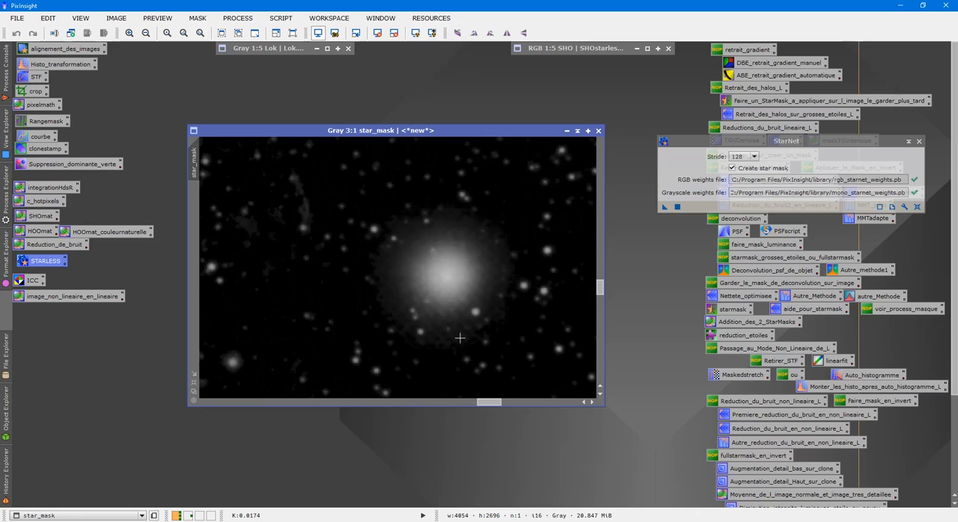
pyautogui.scroll(-3, 463, 343)
pyautogui.scroll(3, 395, 293)
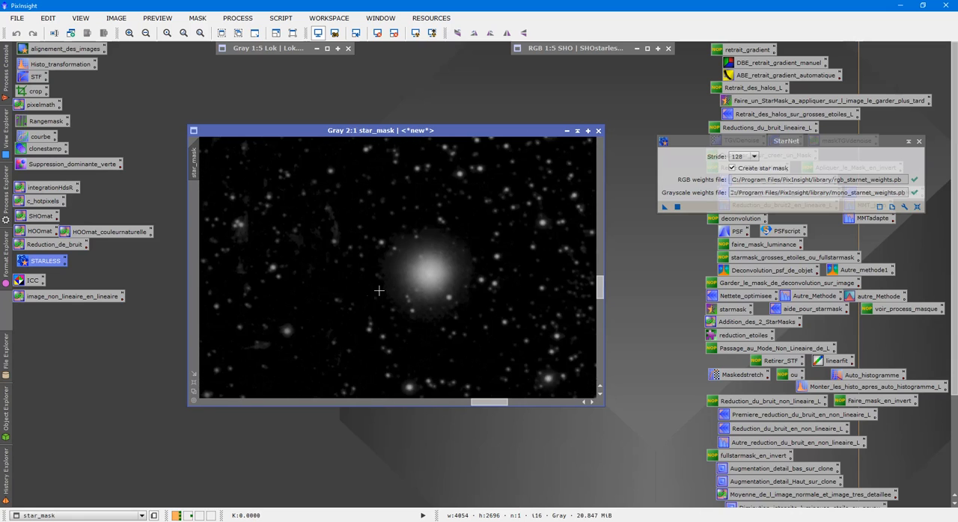
pyautogui.doubleClick(33, 149)
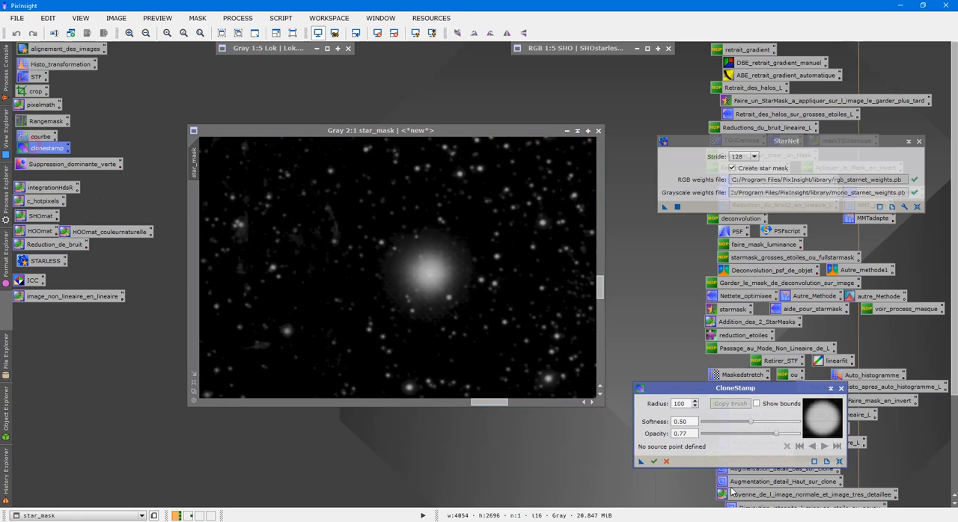
pyautogui.click(841, 389)
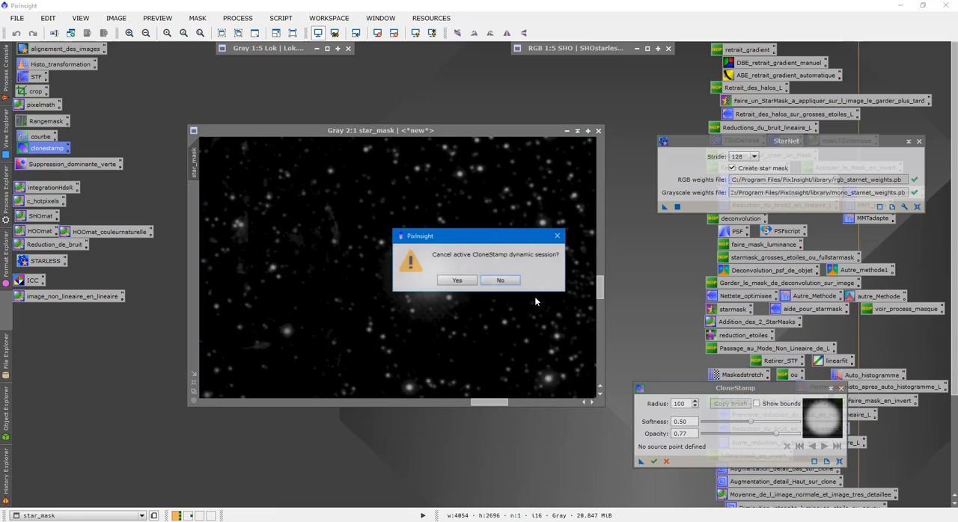
pyautogui.click(440, 284)
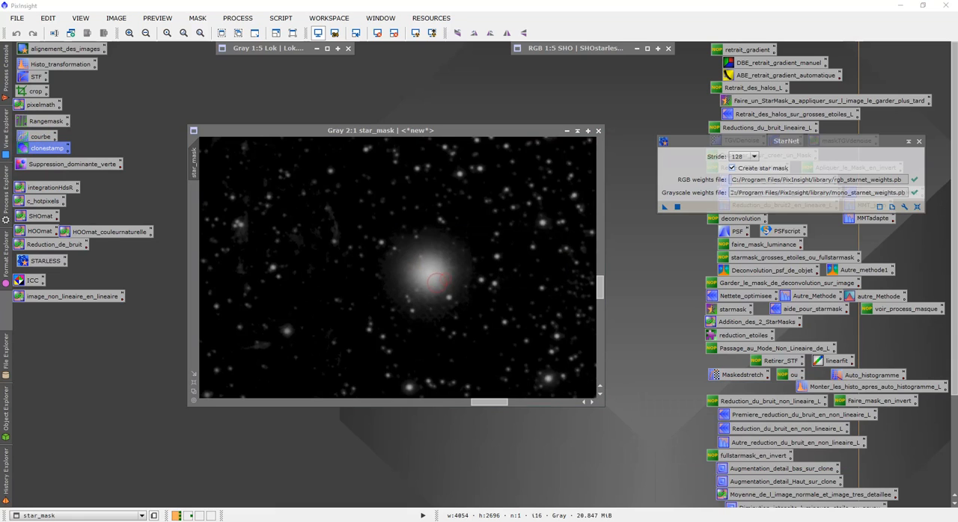
# - Close StarNet, generate a new all-black grayscale image with PixelMath, and place it beside the star mask
pyautogui.click(919, 140)
pyautogui.click(43, 105)
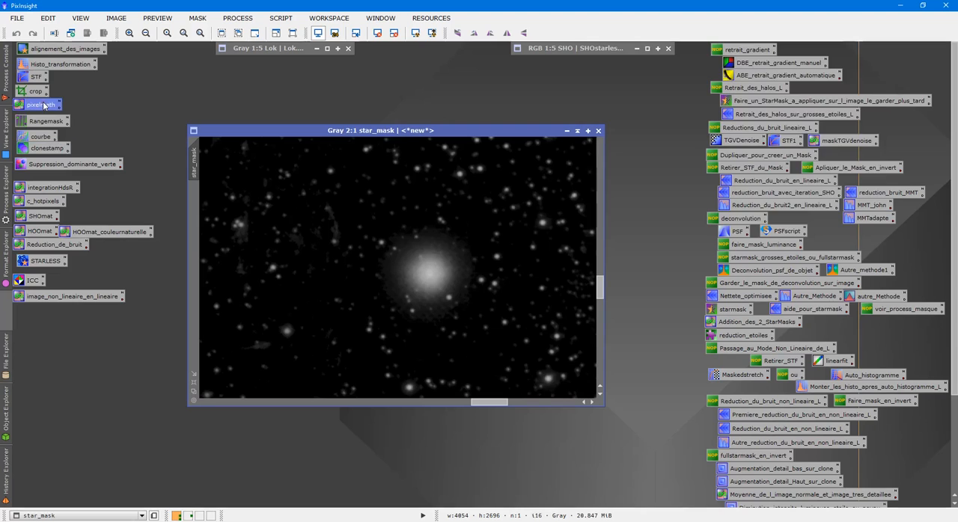
pyautogui.doubleClick(43, 105)
pyautogui.click(621, 98)
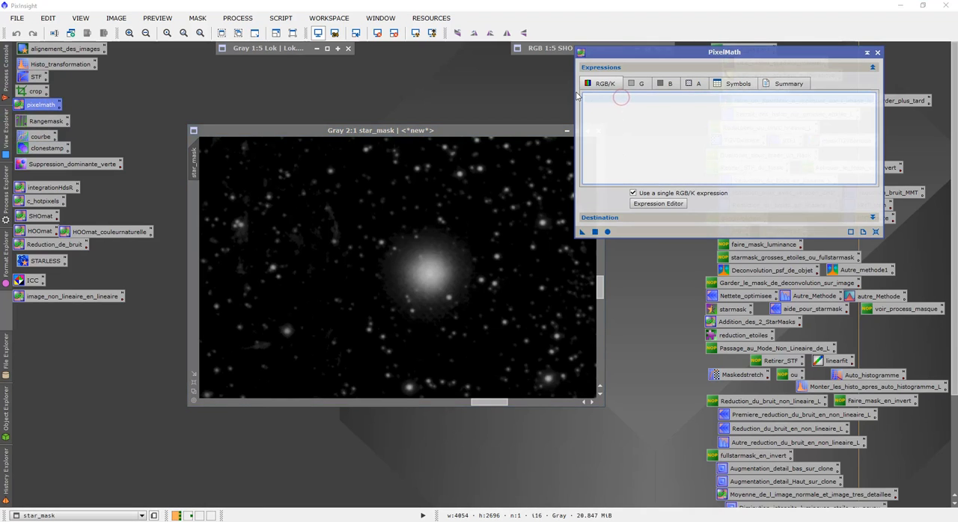
pyautogui.click(595, 231)
pyautogui.click(878, 53)
pyautogui.moveTo(485, 65); pyautogui.dragTo(813, 218)
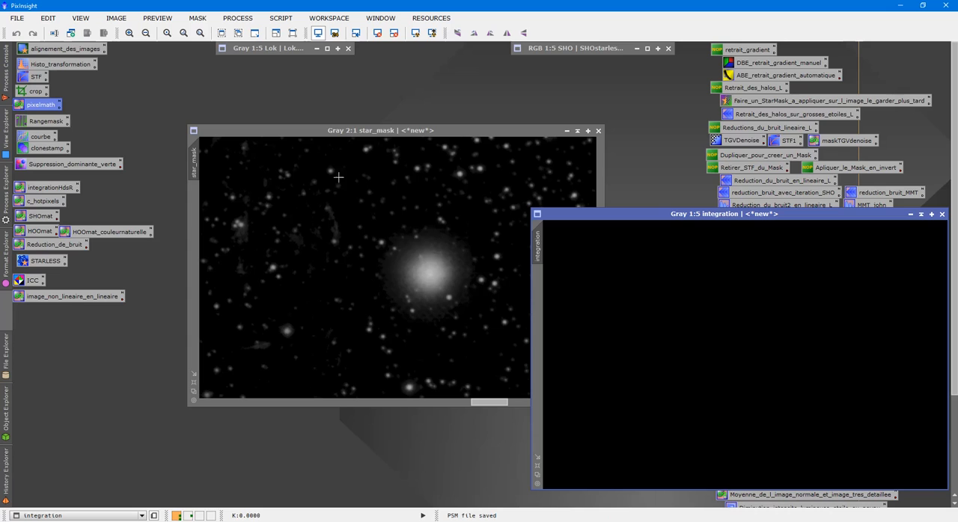
# - Set up CloneStamp with a source point in the black integration image and a brush radius of 45
pyautogui.moveTo(476, 403)
pyautogui.mouseDown()
pyautogui.moveTo(461, 403)
pyautogui.moveTo(485, 409)
pyautogui.mouseUp()
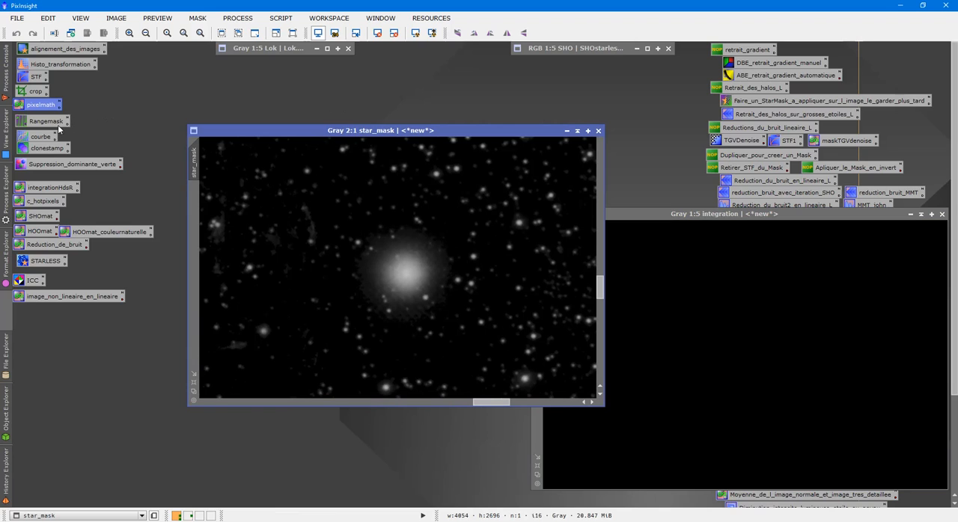
pyautogui.doubleClick(47, 148)
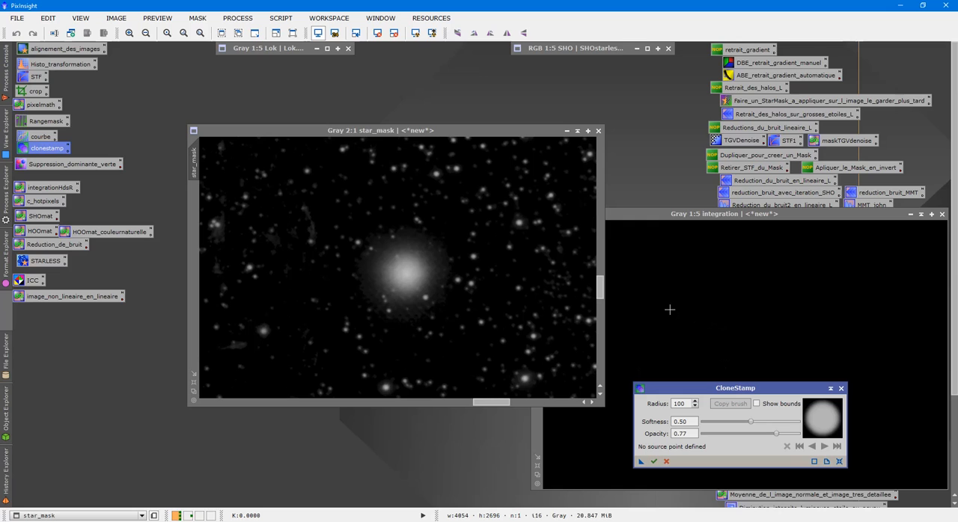
pyautogui.keyDown('ctrl'); pyautogui.click(726, 319); pyautogui.keyUp('ctrl')
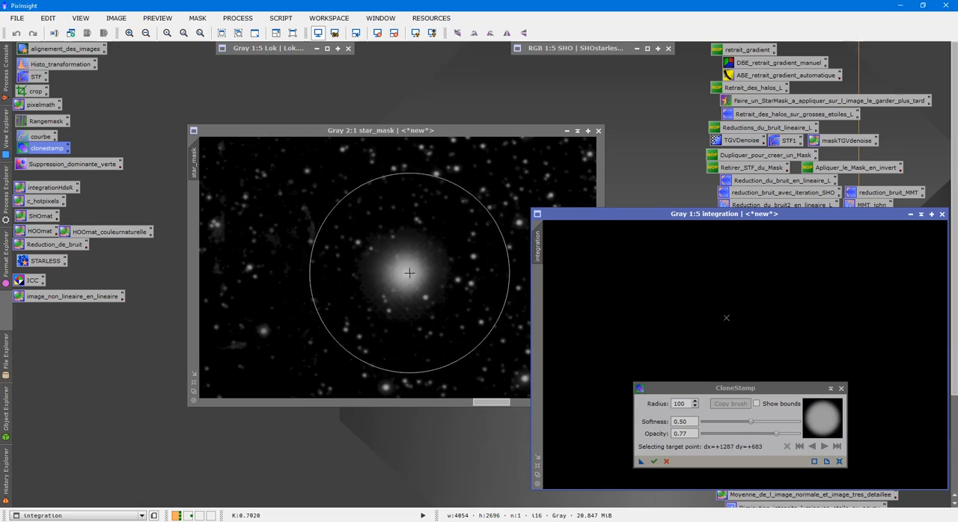
pyautogui.click(680, 404)
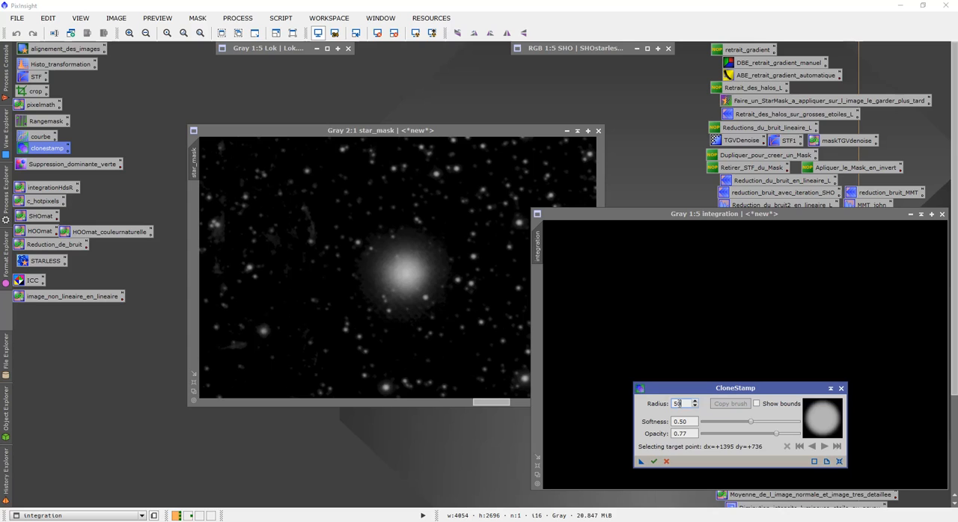
pyautogui.click(406, 271)
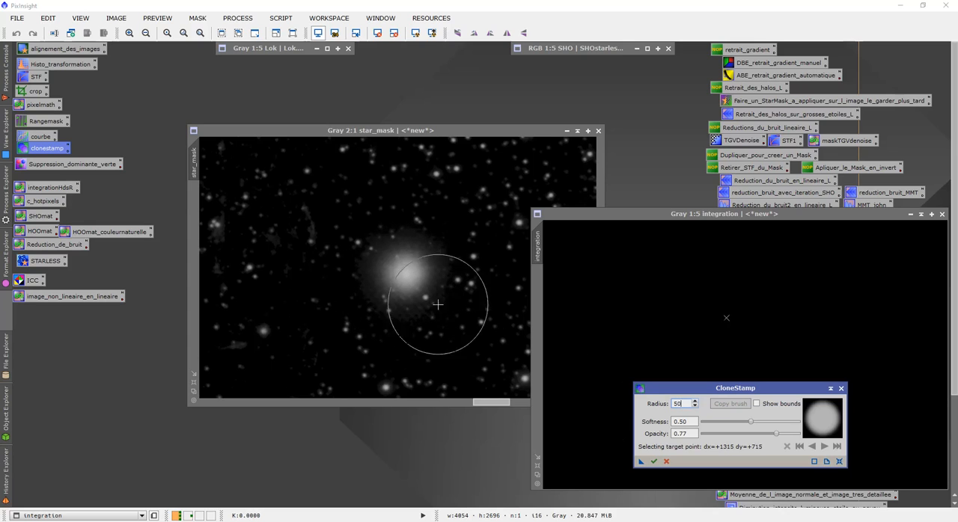
pyautogui.press('BackSpace')
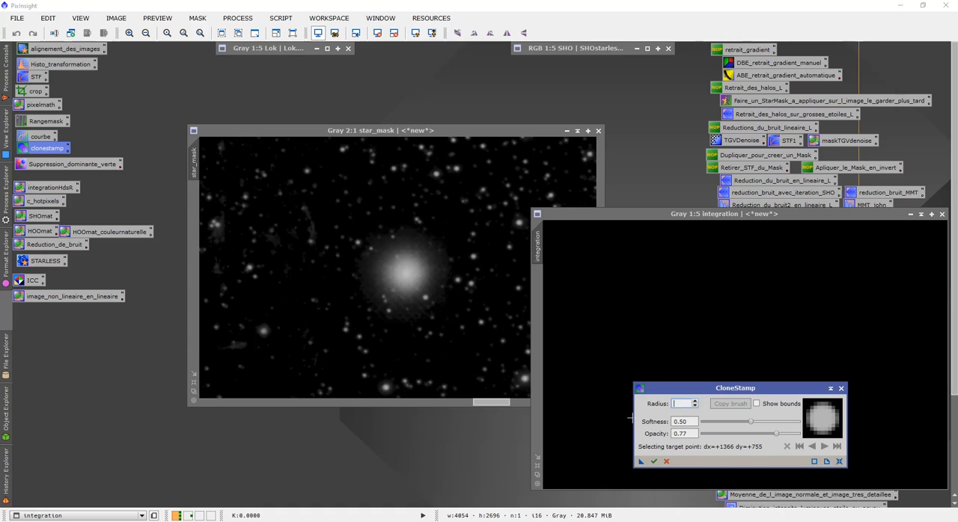
pyautogui.write('40')
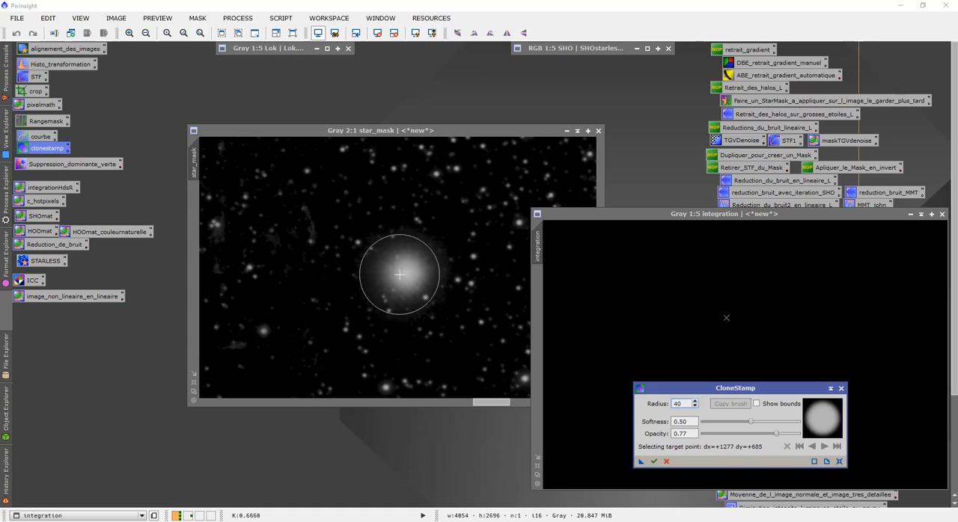
pyautogui.press('BackSpace')
pyautogui.write('5')
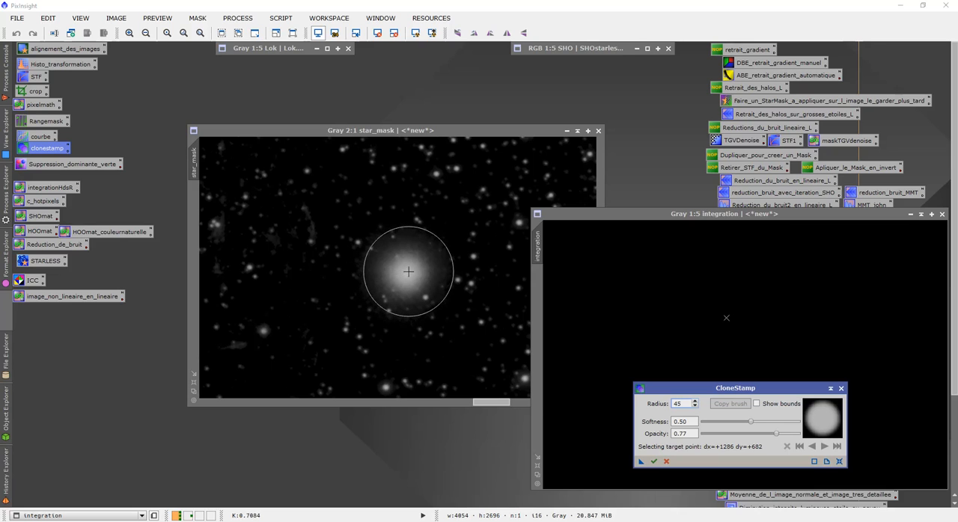
# - Stamp black over the brightest star in the star mask, repeating the pass with opacity raised to 1.00
pyautogui.click(402, 272)
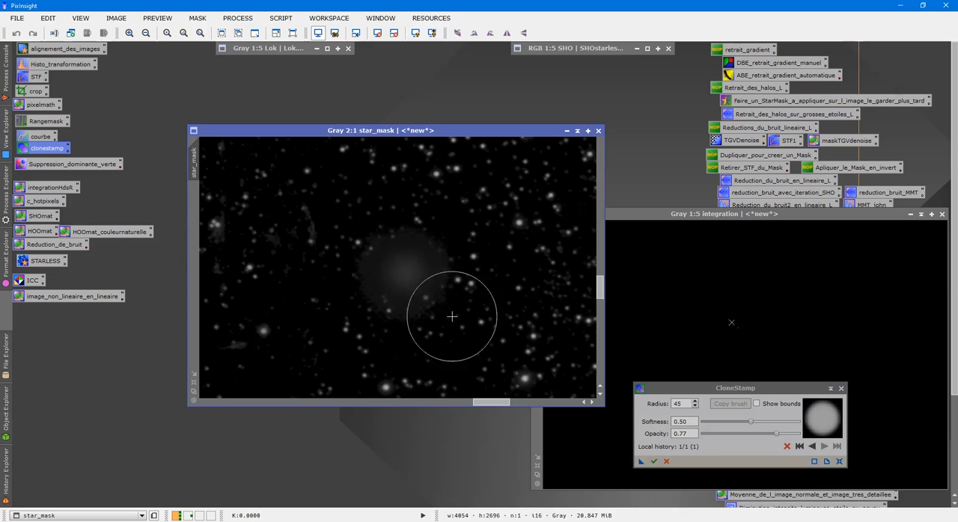
pyautogui.moveTo(778, 438); pyautogui.dragTo(801, 435)
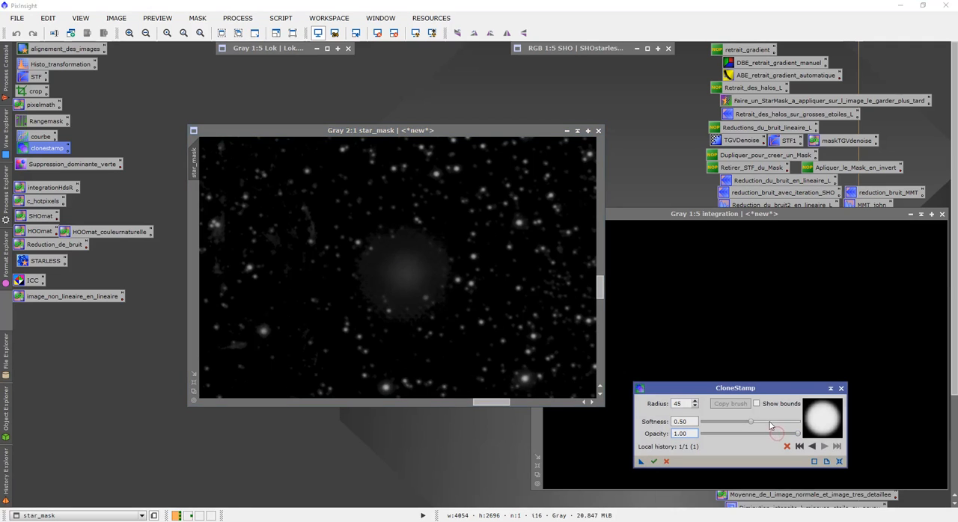
pyautogui.click(419, 272)
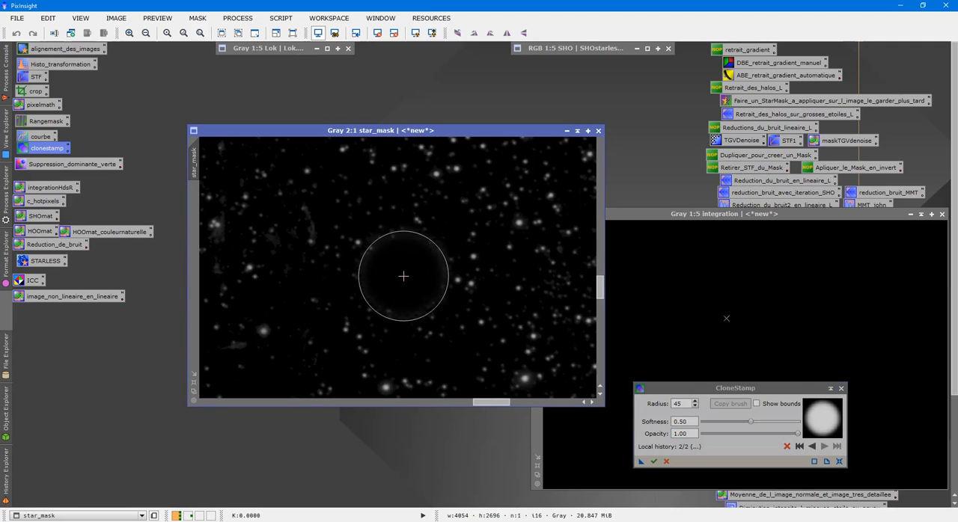
# - Clone out the faint nebula residue patches left of the removed bright star with a brush radius of 15
pyautogui.doubleClick(685, 404)
pyautogui.write('15')
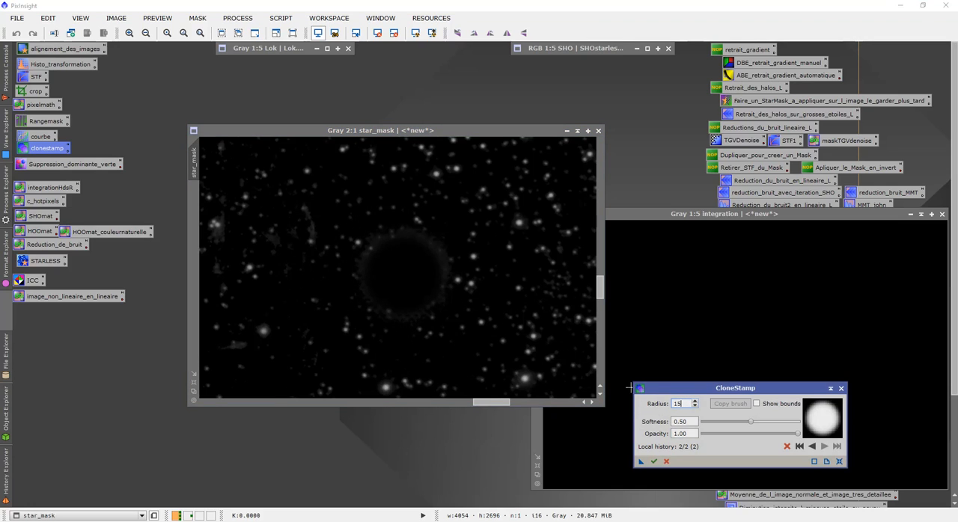
pyautogui.click(311, 226)
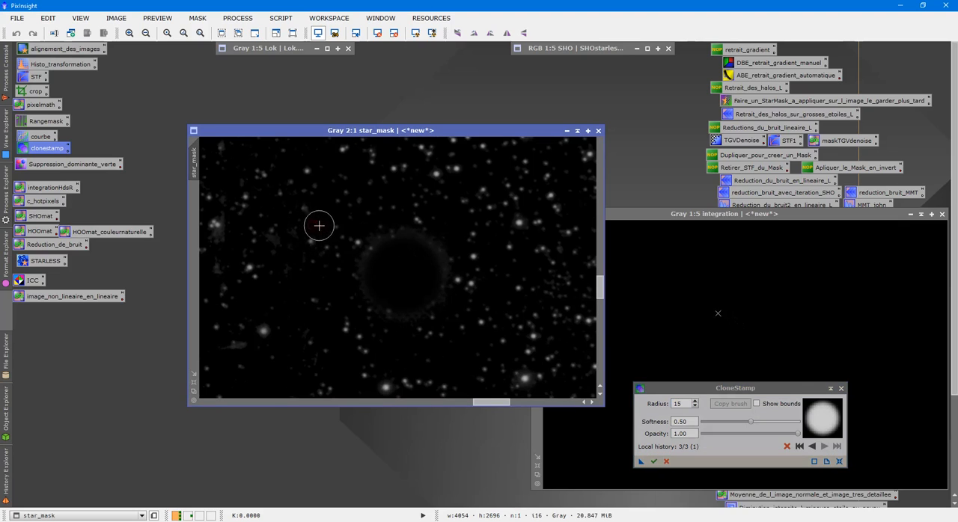
pyautogui.click(277, 244)
pyautogui.click(295, 264)
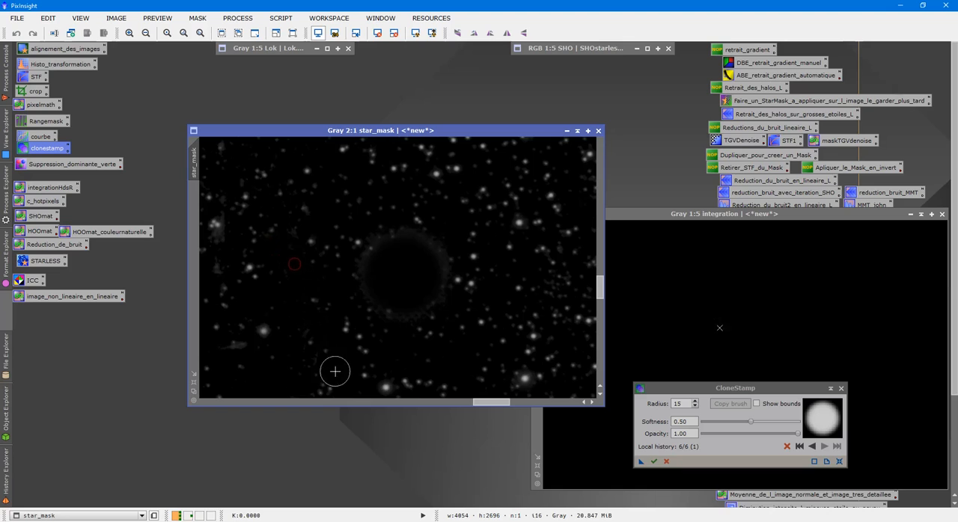
pyautogui.moveTo(498, 403); pyautogui.dragTo(480, 403)
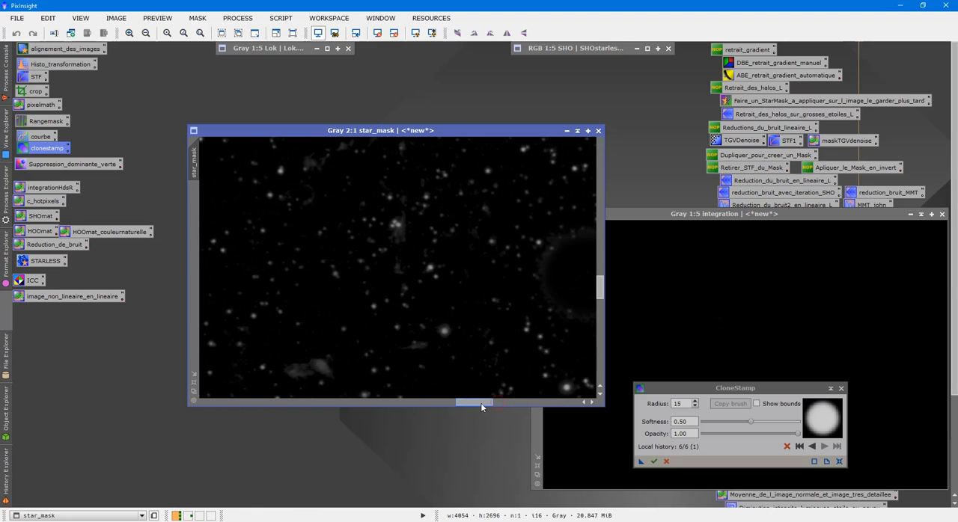
pyautogui.click(323, 368)
pyautogui.click(300, 369)
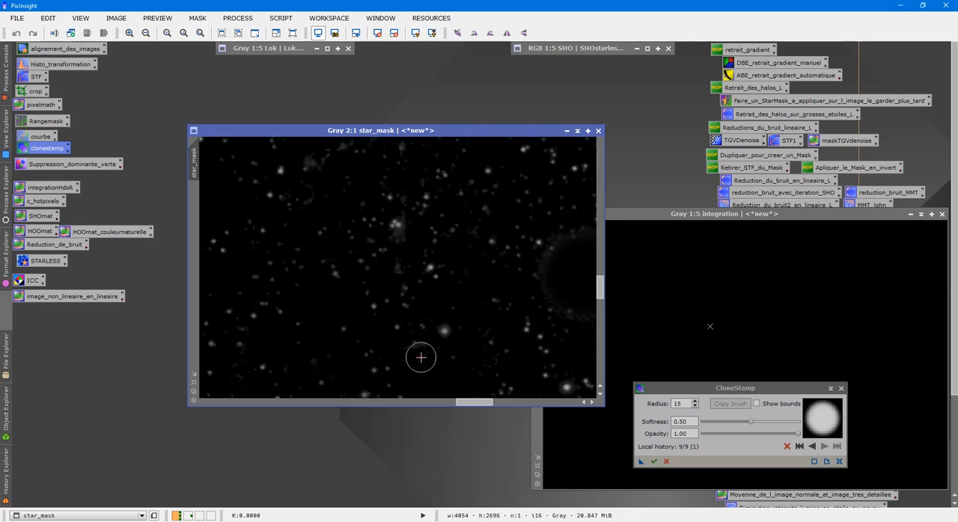
# - Reduce the brush radius to 10 and clone out the curved nebula filament in the star mask
pyautogui.moveTo(479, 403); pyautogui.dragTo(457, 403)
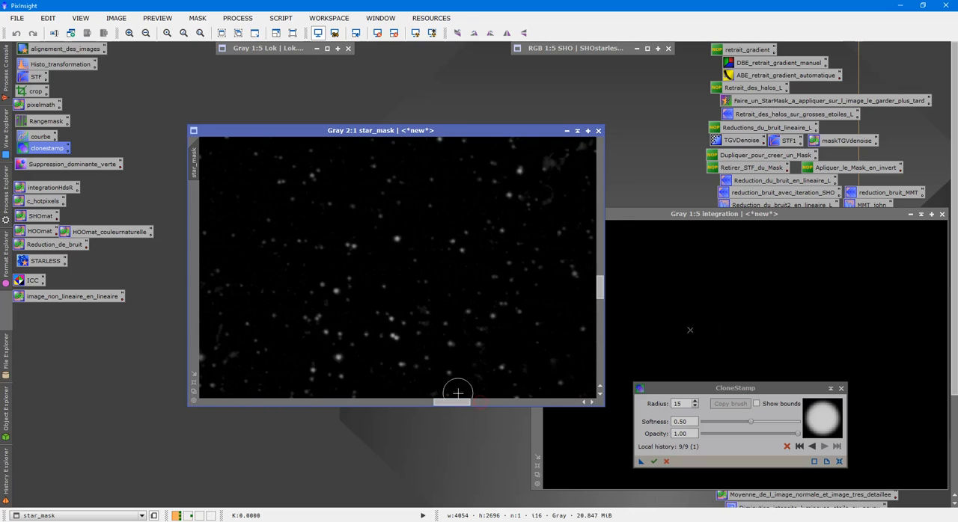
pyautogui.scroll(-2, 471, 354)
pyautogui.scroll(2, 475, 321)
pyautogui.moveTo(603, 288); pyautogui.dragTo(610, 268)
pyautogui.moveTo(469, 403); pyautogui.dragTo(485, 402)
pyautogui.doubleClick(678, 404)
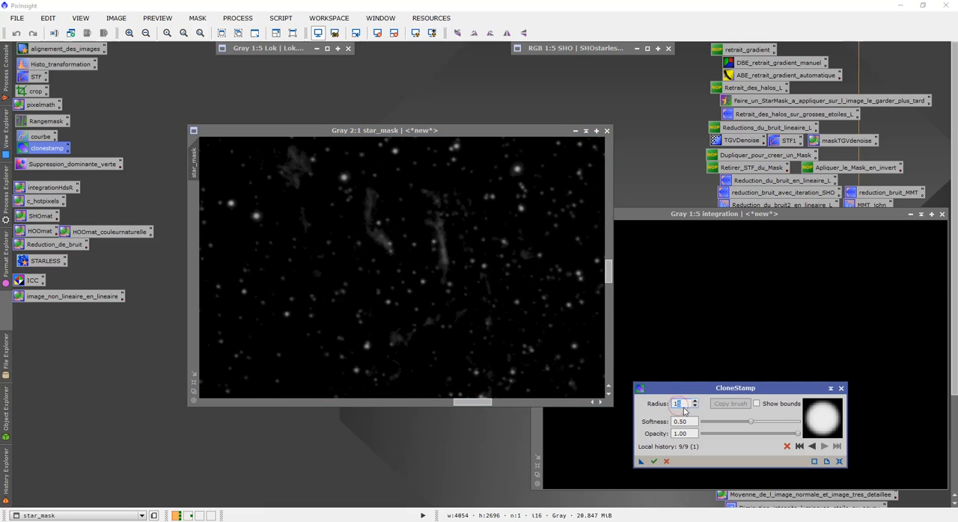
pyautogui.write('10')
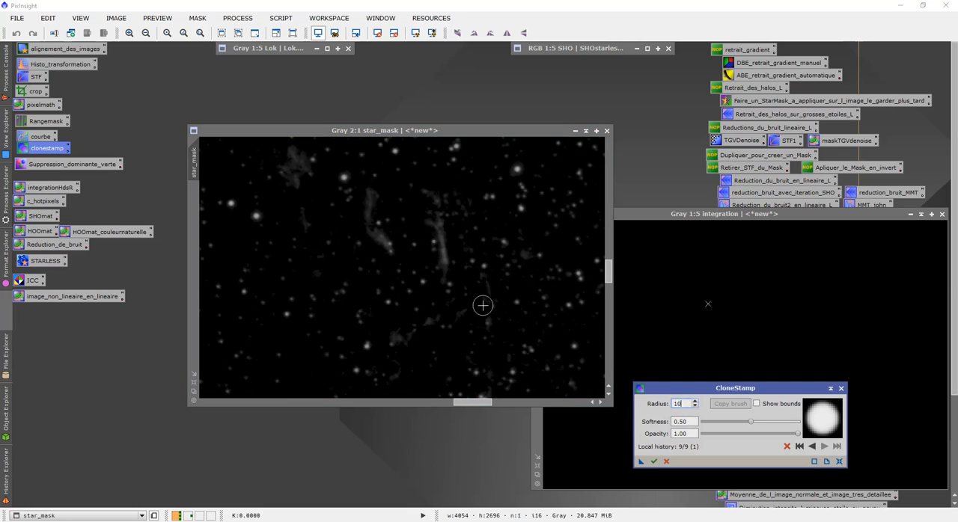
pyautogui.click(380, 240)
pyautogui.moveTo(372, 236); pyautogui.dragTo(370, 196)
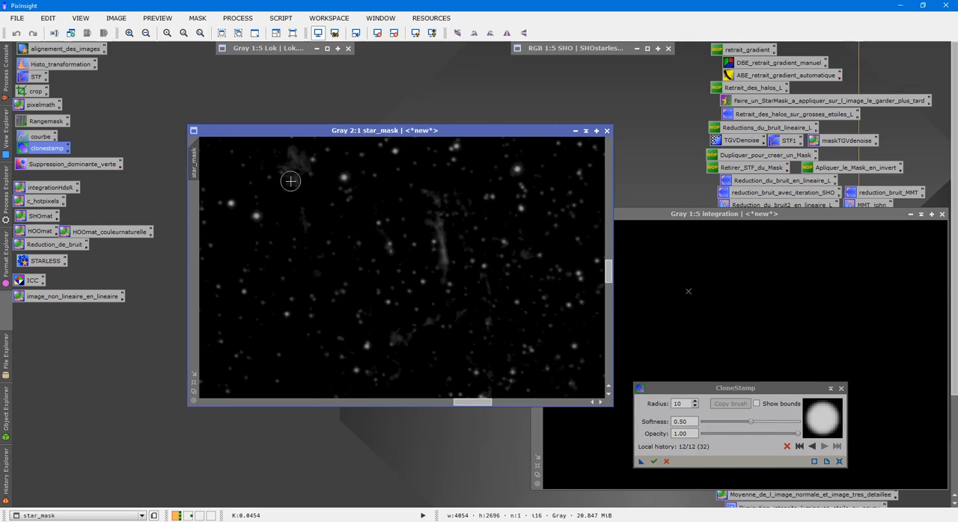
pyautogui.moveTo(295, 182)
pyautogui.mouseDown()
pyautogui.moveTo(305, 172)
pyautogui.moveTo(305, 193)
pyautogui.moveTo(295, 156)
pyautogui.moveTo(290, 167)
pyautogui.moveTo(295, 155)
pyautogui.mouseUp()
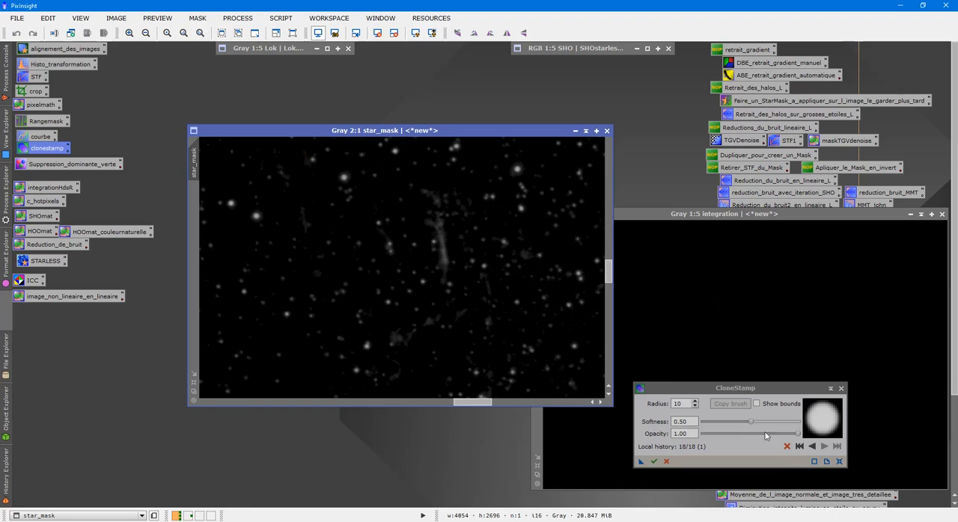
pyautogui.click(785, 449)
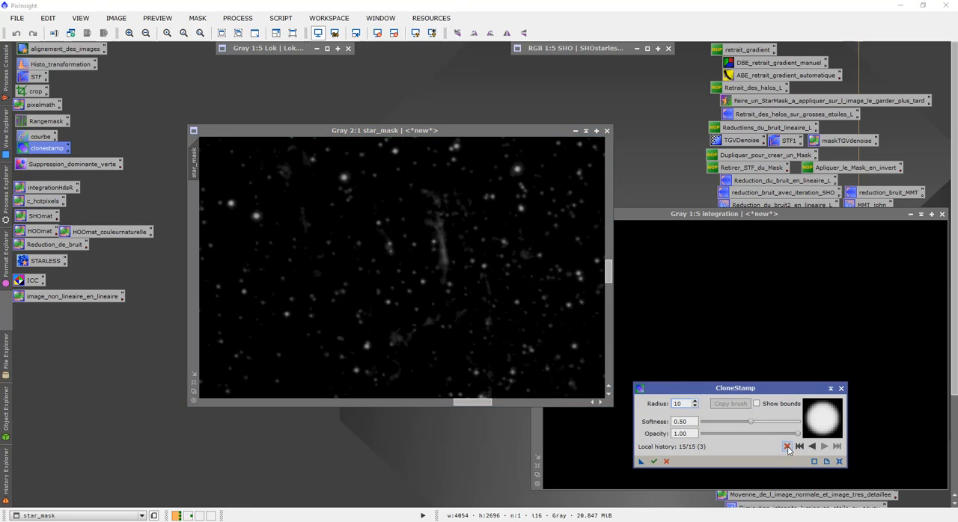
pyautogui.click(787, 448)
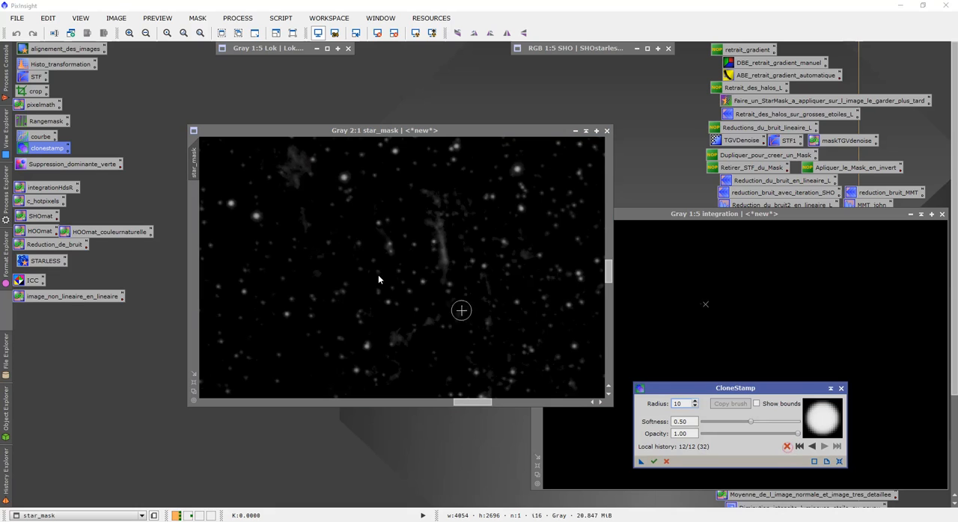
# - Clone out the cloudy patch, vertical filament and remaining residue streaks, then apply the stamping to the star mask and close CloneStamp
pyautogui.moveTo(297, 182)
pyautogui.mouseDown()
pyautogui.moveTo(295, 155)
pyautogui.moveTo(291, 167)
pyautogui.mouseUp()
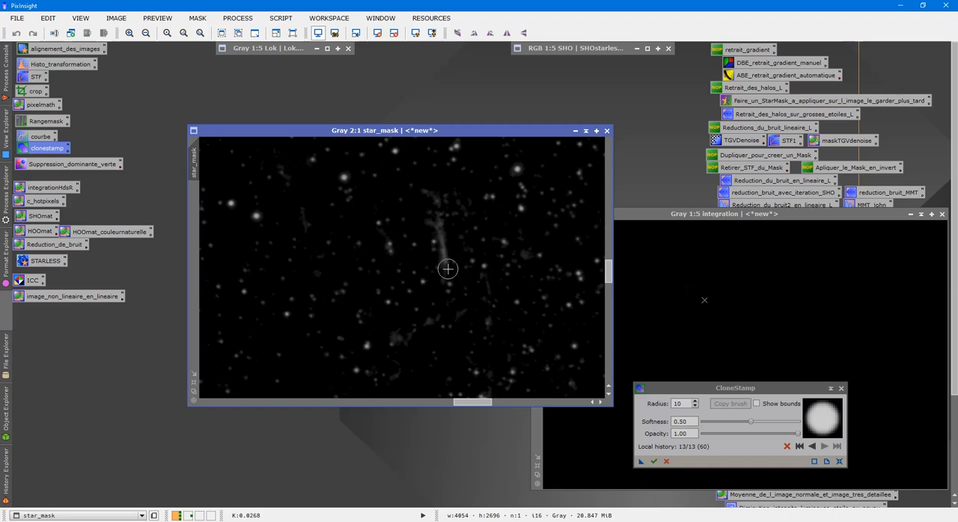
pyautogui.moveTo(448, 269); pyautogui.dragTo(426, 202)
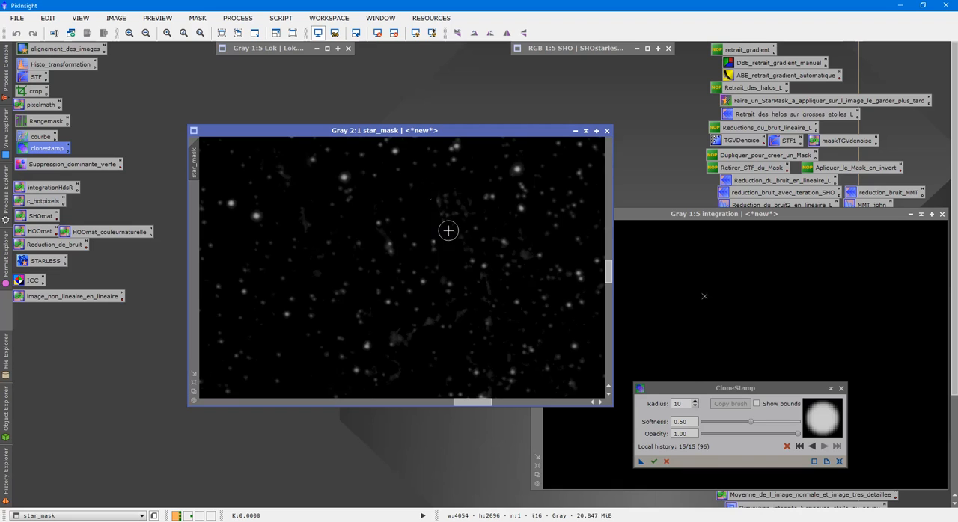
pyautogui.moveTo(515, 259); pyautogui.dragTo(522, 231)
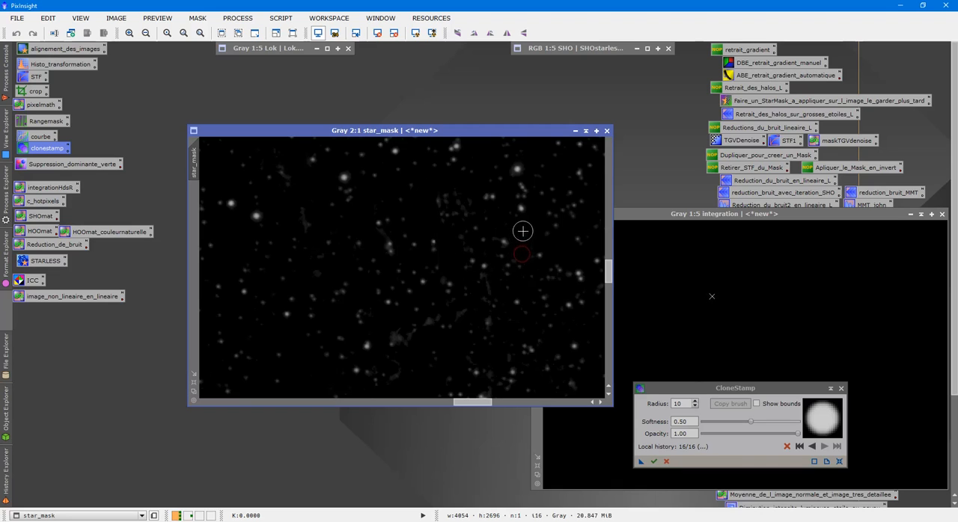
pyautogui.moveTo(468, 312)
pyautogui.mouseDown()
pyautogui.moveTo(439, 318)
pyautogui.moveTo(421, 342)
pyautogui.moveTo(395, 332)
pyautogui.mouseUp()
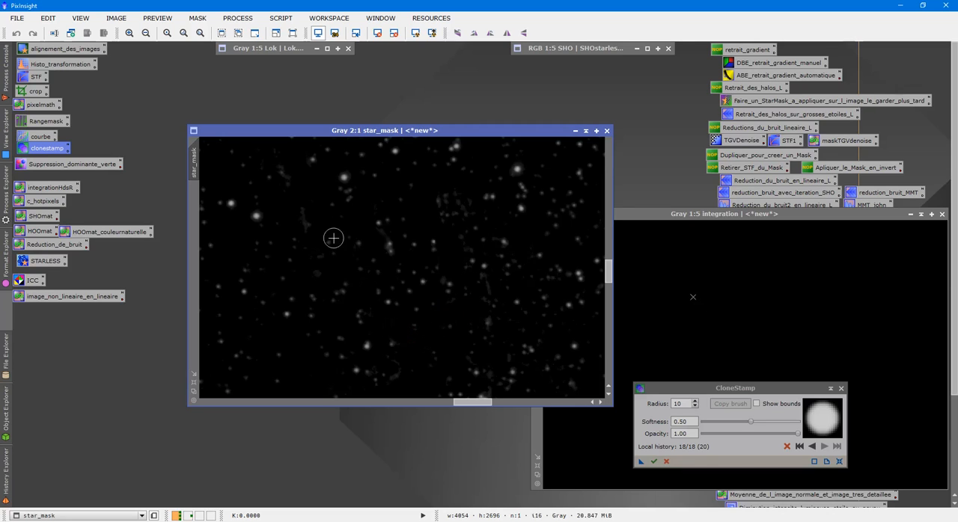
pyautogui.moveTo(303, 227); pyautogui.dragTo(301, 212)
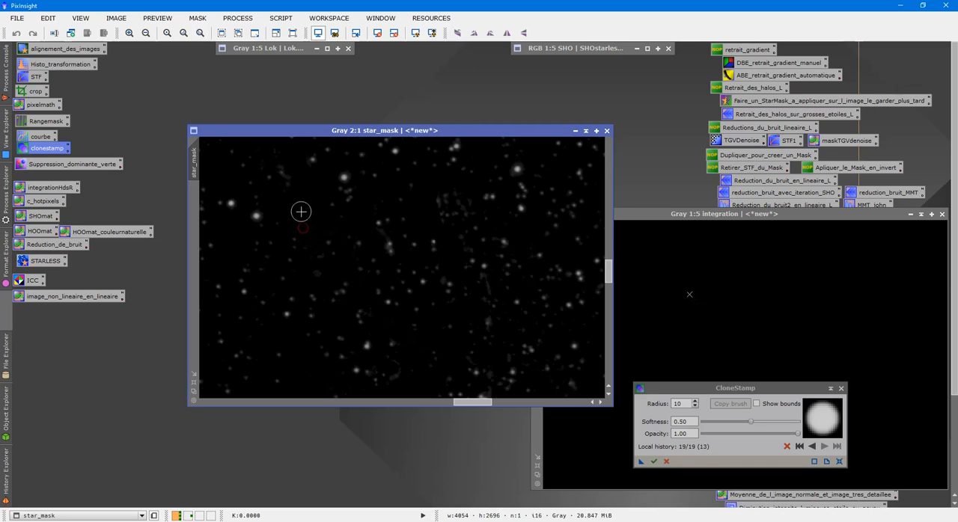
pyautogui.click(655, 462)
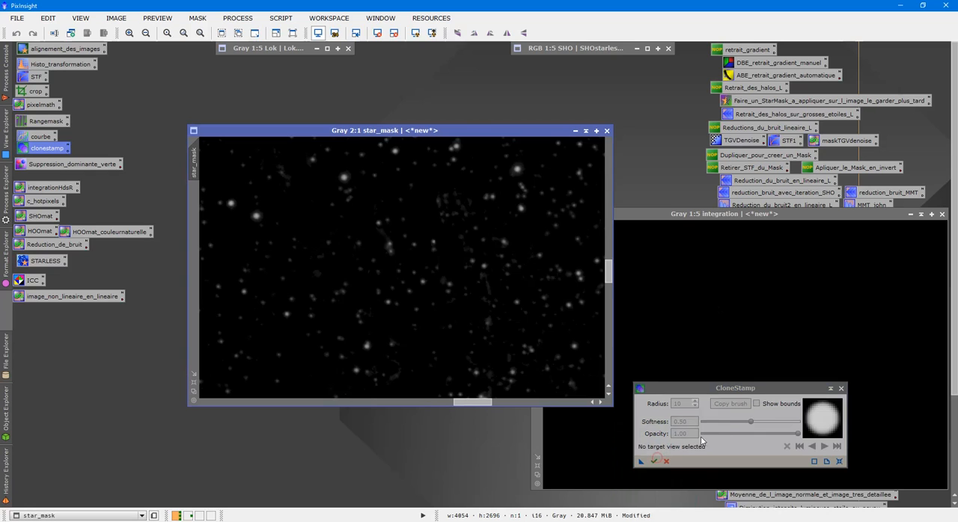
pyautogui.click(841, 389)
# - Swap the star mask for the Lok image in the workspace and close the black integration image
pyautogui.scroll(-4, 449, 204)
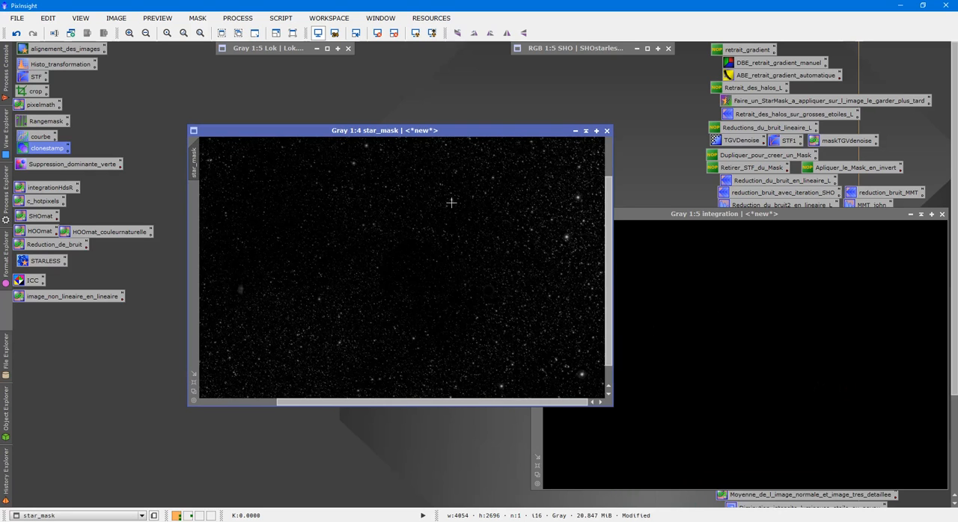
pyautogui.scroll(-1, 451, 202)
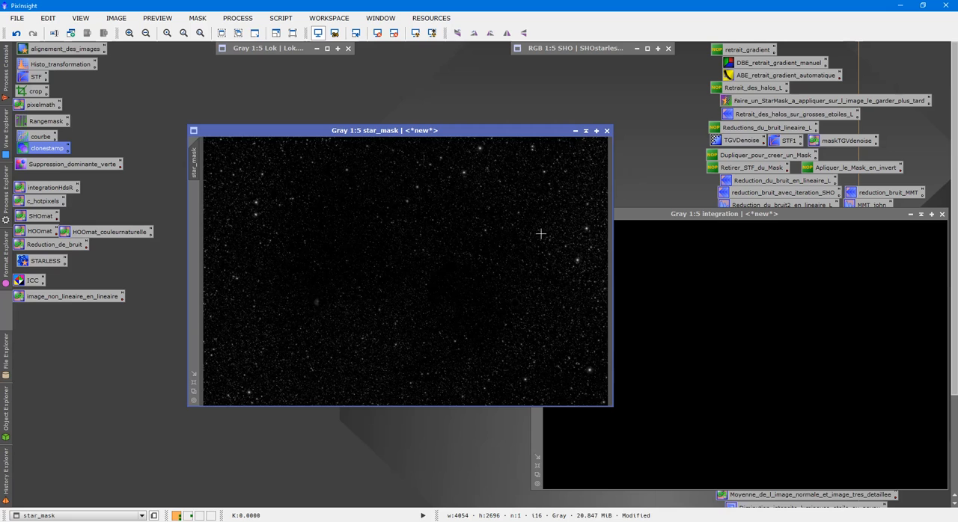
pyautogui.click(587, 132)
pyautogui.doubleClick(281, 50)
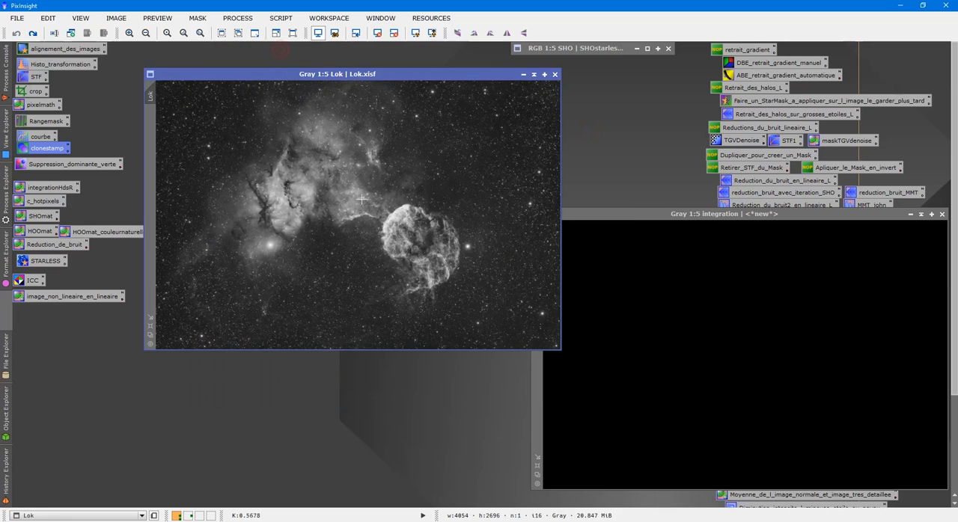
pyautogui.click(942, 215)
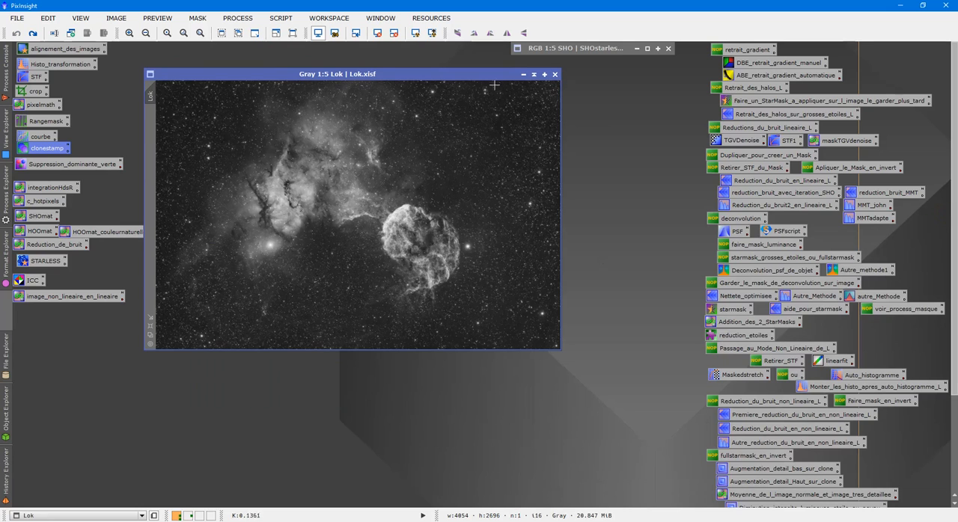
pyautogui.scroll(3, 487, 154)
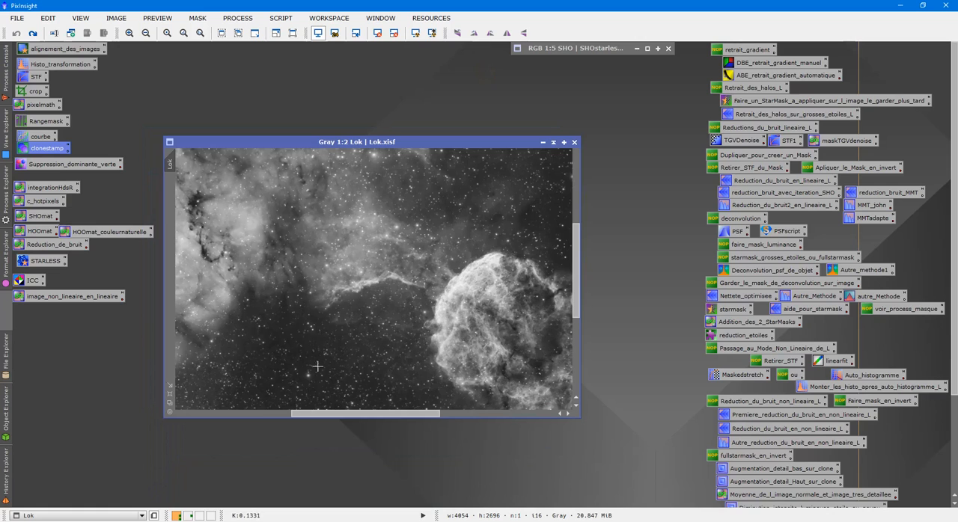
pyautogui.moveTo(336, 416); pyautogui.dragTo(375, 431)
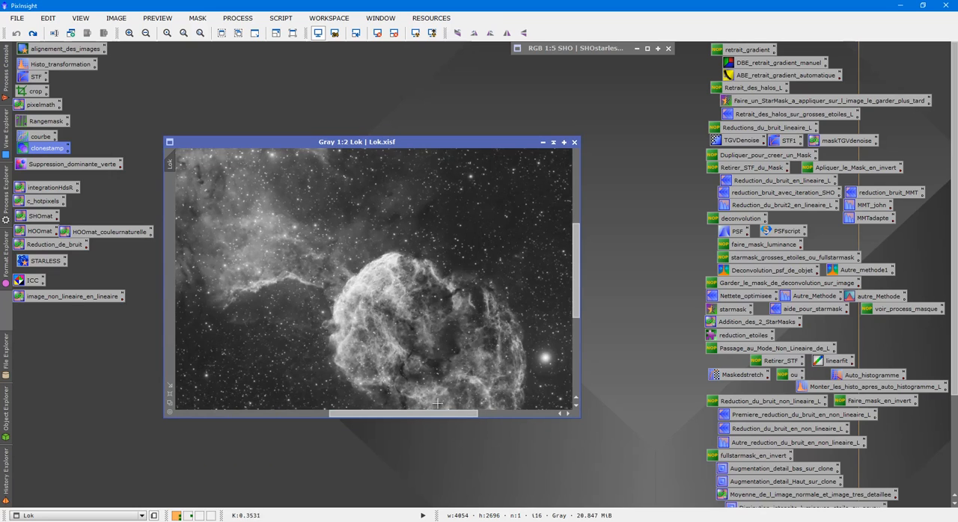
pyautogui.moveTo(439, 418); pyautogui.dragTo(382, 420)
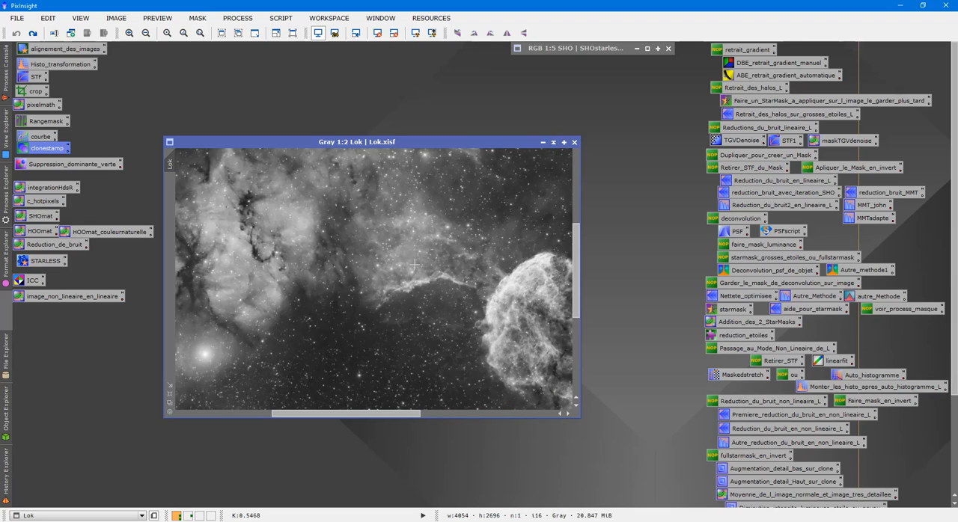
# - Run the GAME.js script from the installed scripts folder on the Lok image
pyautogui.click(282, 18)
pyautogui.click(322, 200)
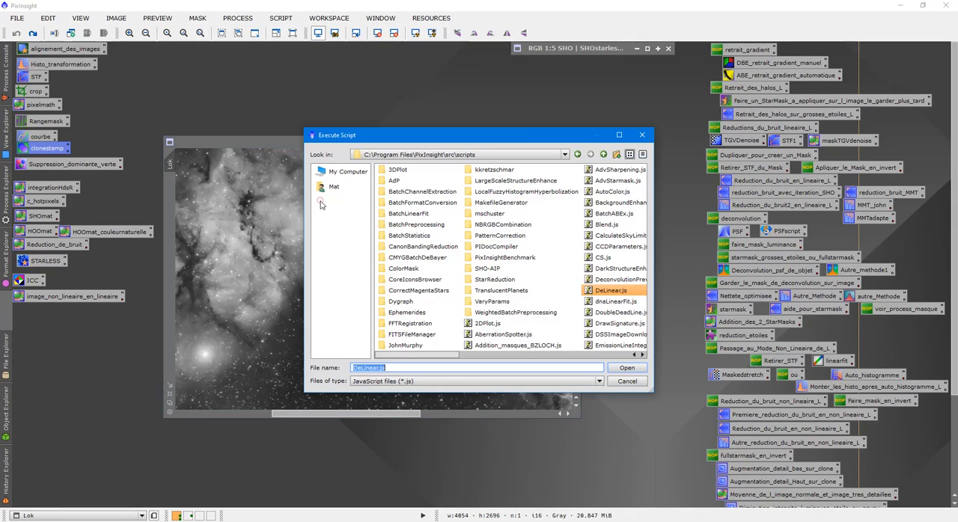
pyautogui.click(535, 356)
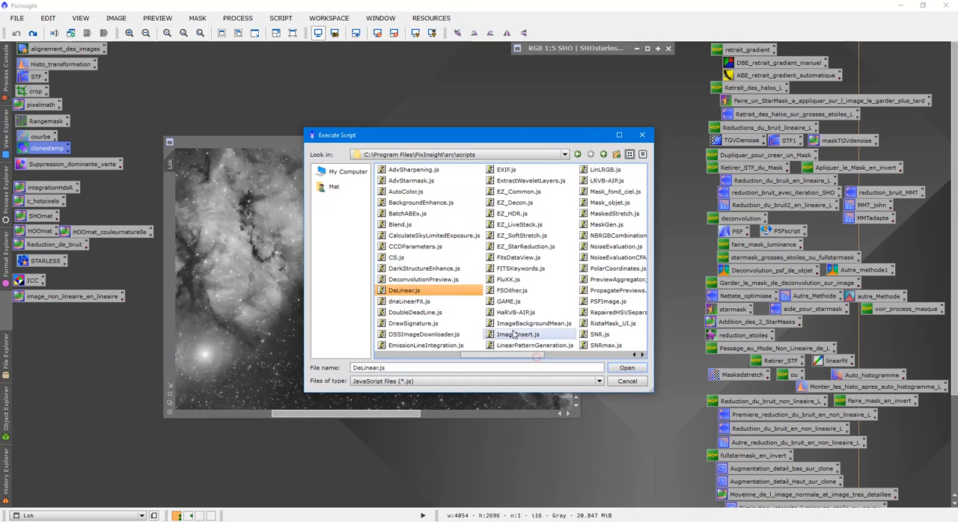
pyautogui.doubleClick(508, 304)
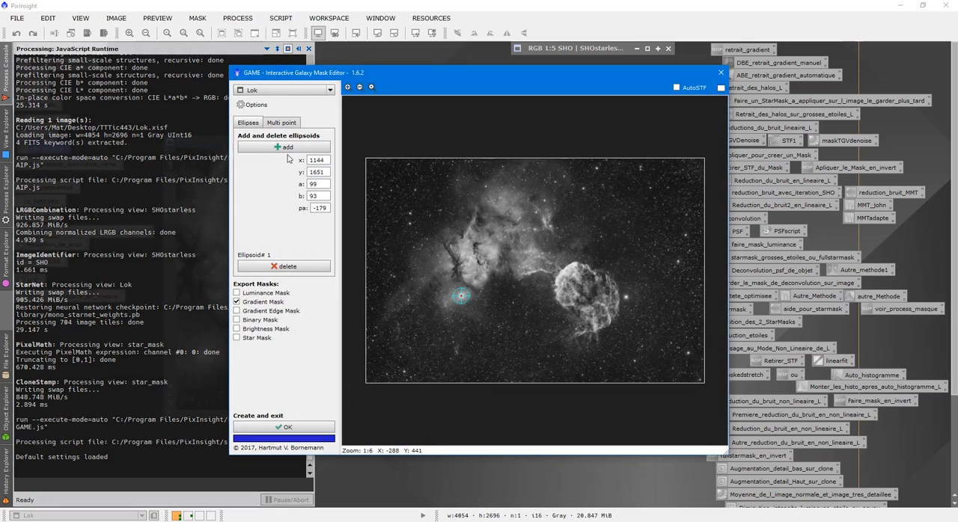
# - Replace the existing ellipsoid with a new one centred on the bright star below the nebula at x 1148, y 1652
pyautogui.scroll(4, 512, 384)
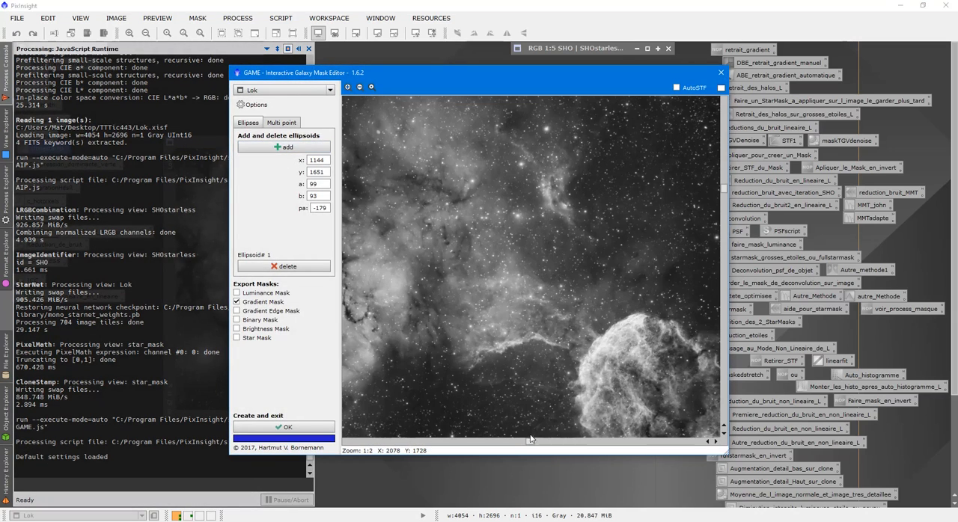
pyautogui.scroll(-1, 454, 388)
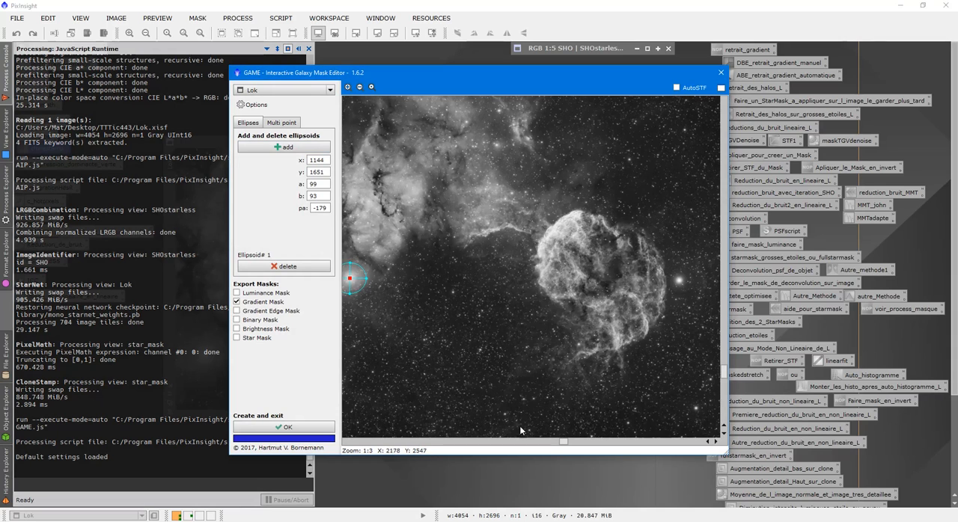
pyautogui.moveTo(562, 442); pyautogui.dragTo(429, 442)
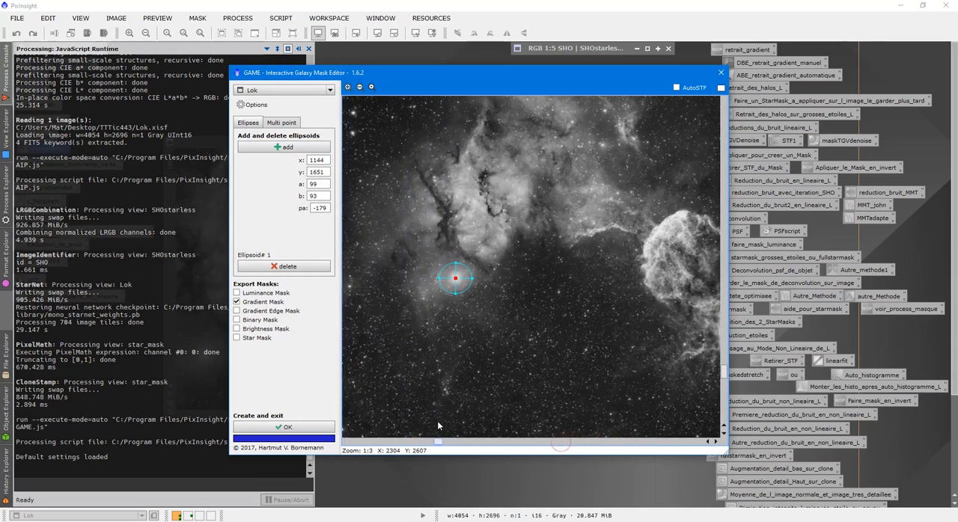
pyautogui.scroll(2, 487, 374)
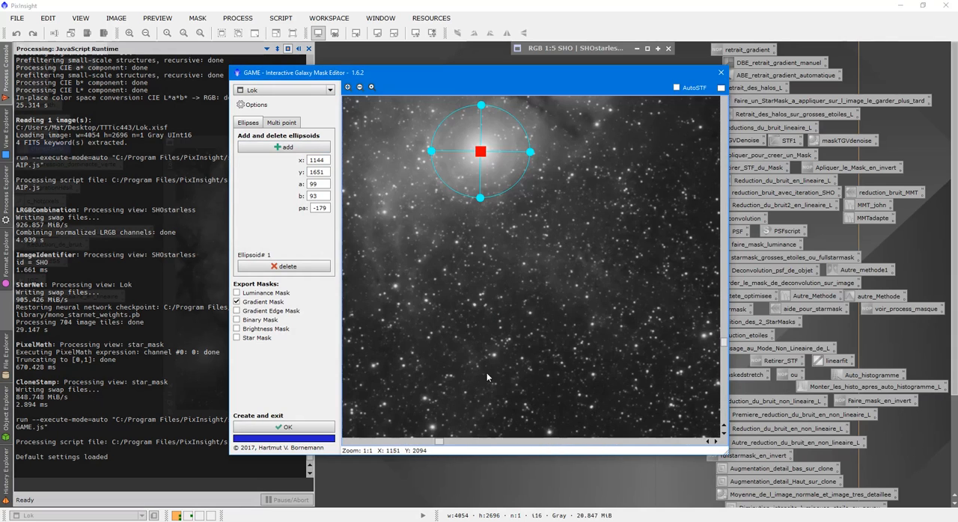
pyautogui.click(292, 265)
pyautogui.click(300, 146)
pyautogui.moveTo(528, 258); pyautogui.dragTo(482, 154)
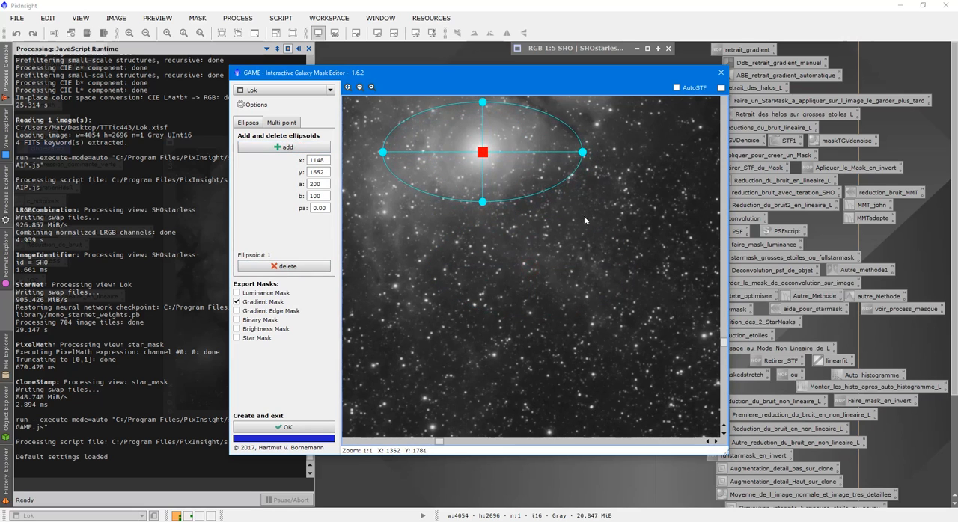
# - Shrink the ellipsoid to a small circle over the star's core with a and b at 15
pyautogui.scroll(1, 585, 220)
pyautogui.moveTo(724, 324); pyautogui.dragTo(723, 302)
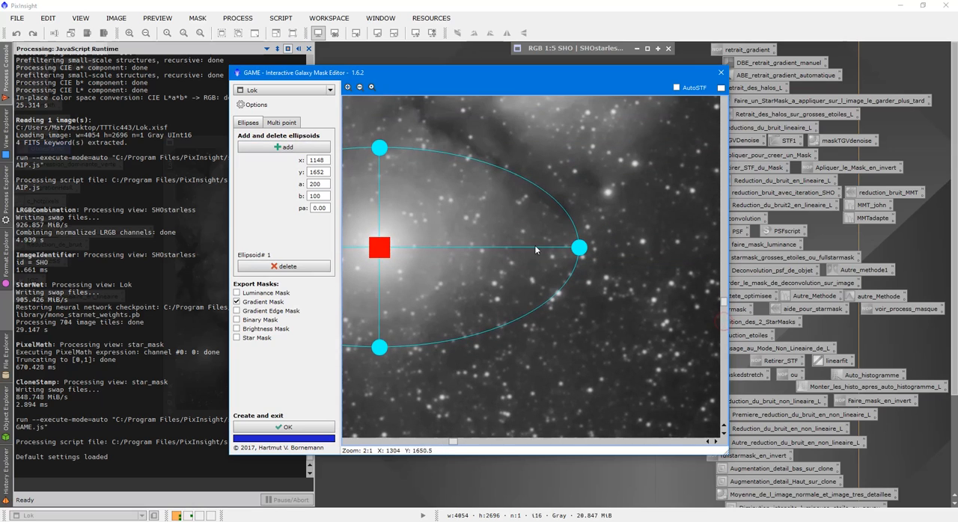
pyautogui.moveTo(581, 251); pyautogui.dragTo(394, 248)
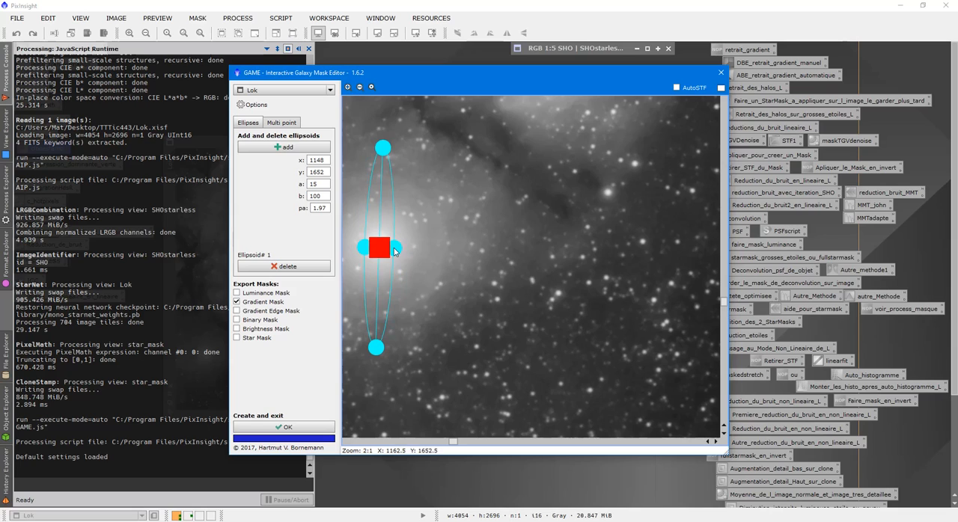
pyautogui.moveTo(383, 149); pyautogui.dragTo(380, 236)
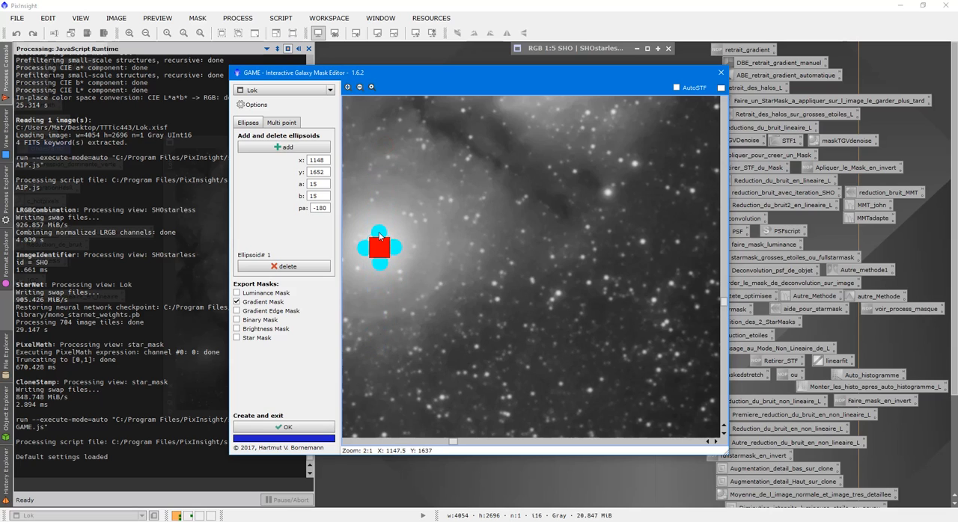
pyautogui.moveTo(324, 196); pyautogui.dragTo(299, 197)
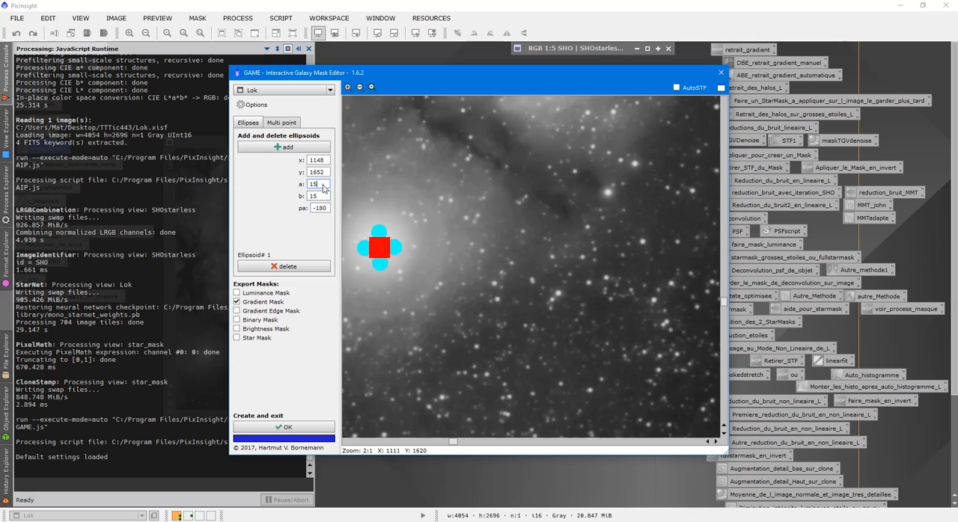
# - Add a second ellipsoid on the bright star beside the round nebula at x 3124, y 1667, with a and b at 27
pyautogui.moveTo(454, 444); pyautogui.dragTo(633, 444)
pyautogui.click(248, 147)
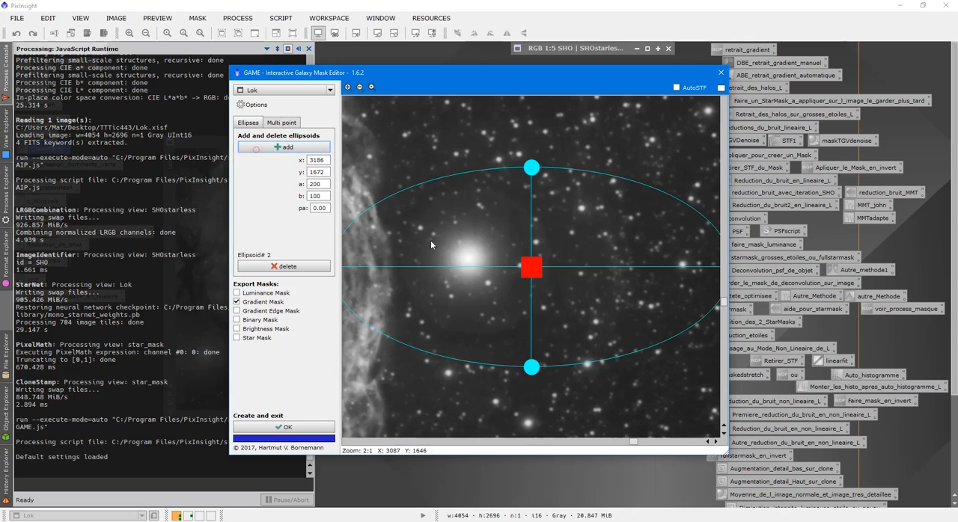
pyautogui.moveTo(525, 266); pyautogui.dragTo(485, 266)
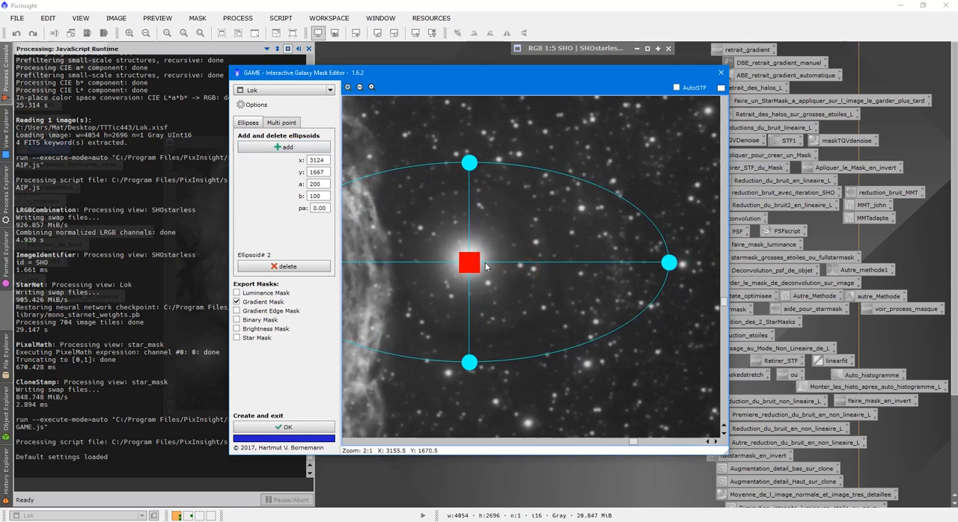
pyautogui.moveTo(668, 267); pyautogui.dragTo(496, 268)
pyautogui.moveTo(461, 358); pyautogui.dragTo(468, 292)
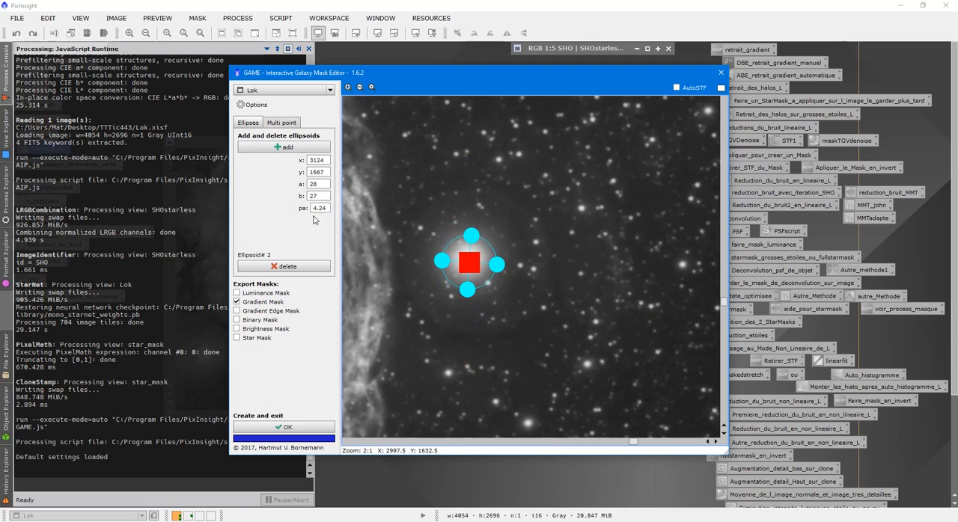
pyautogui.click(323, 187)
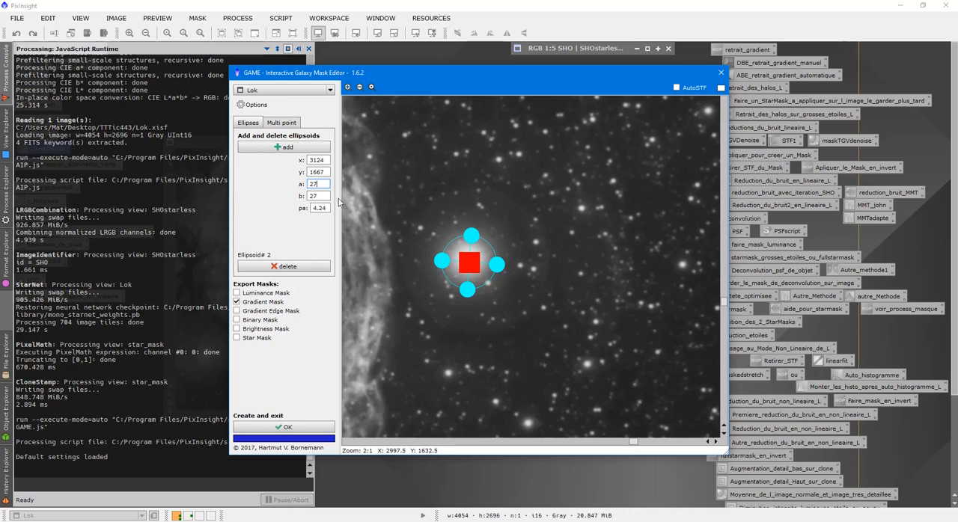
pyautogui.click(327, 196)
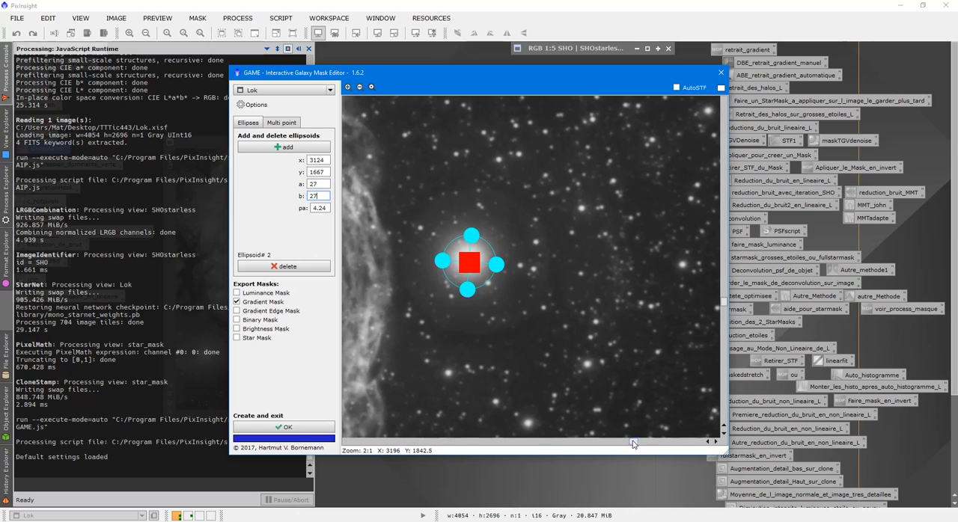
# - Create the gradient mask from the two ellipsoids and hide the process console
pyautogui.scroll(-1, 598, 394)
pyautogui.moveTo(642, 446); pyautogui.dragTo(528, 433)
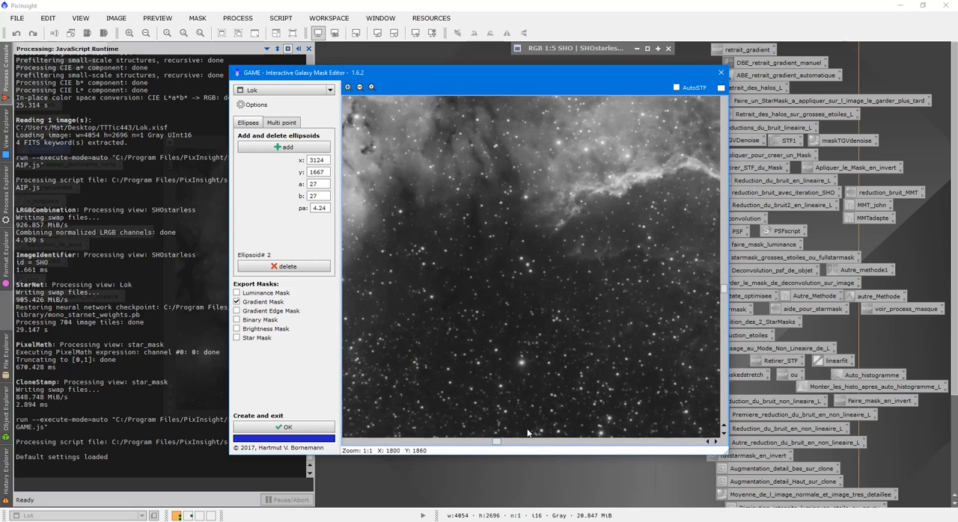
pyautogui.scroll(-1, 584, 335)
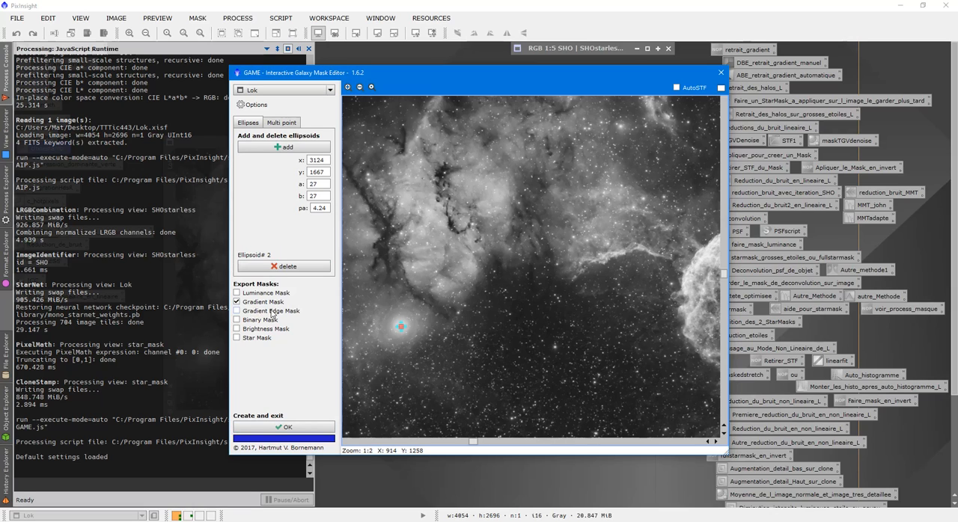
pyautogui.click(312, 428)
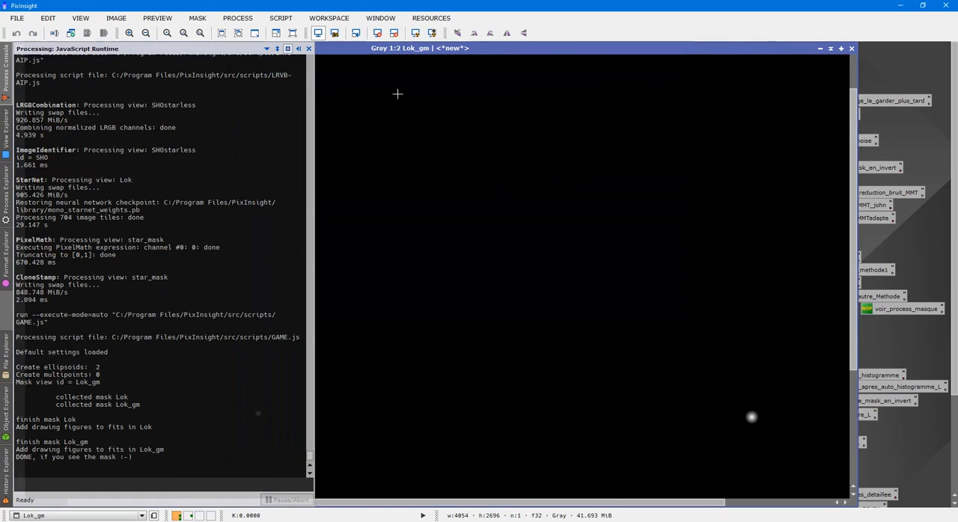
pyautogui.click(298, 49)
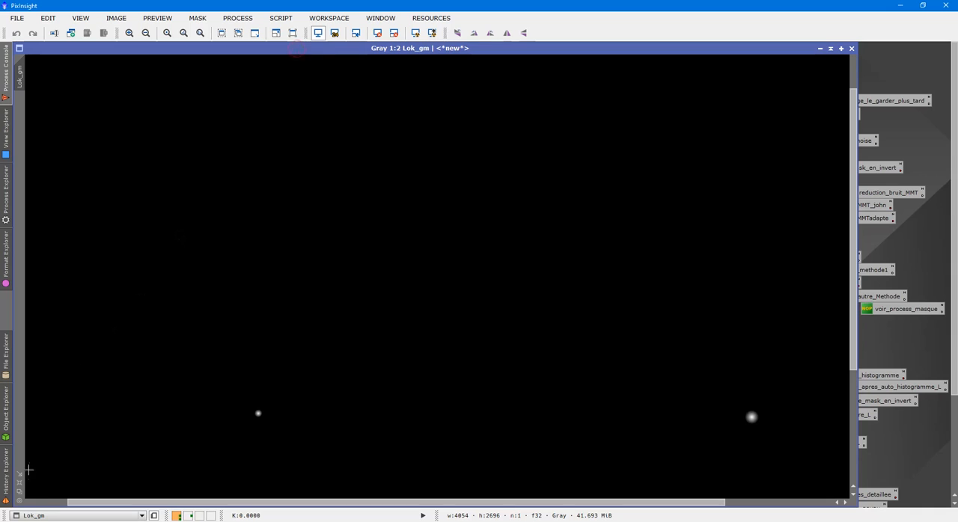
# - Fit the Lok_gm and Lok windows to a 1:5 view, and park Lok_gm and star_mask minimized below the SHO image
pyautogui.click(21, 492)
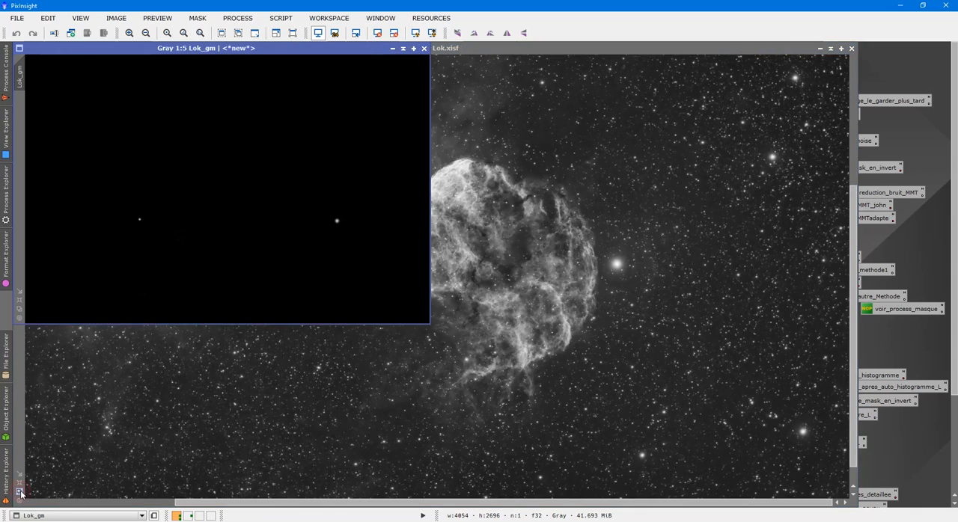
pyautogui.click(21, 492)
pyautogui.moveTo(238, 51); pyautogui.dragTo(291, 156)
pyautogui.moveTo(253, 49); pyautogui.dragTo(808, 86)
pyautogui.click(872, 91)
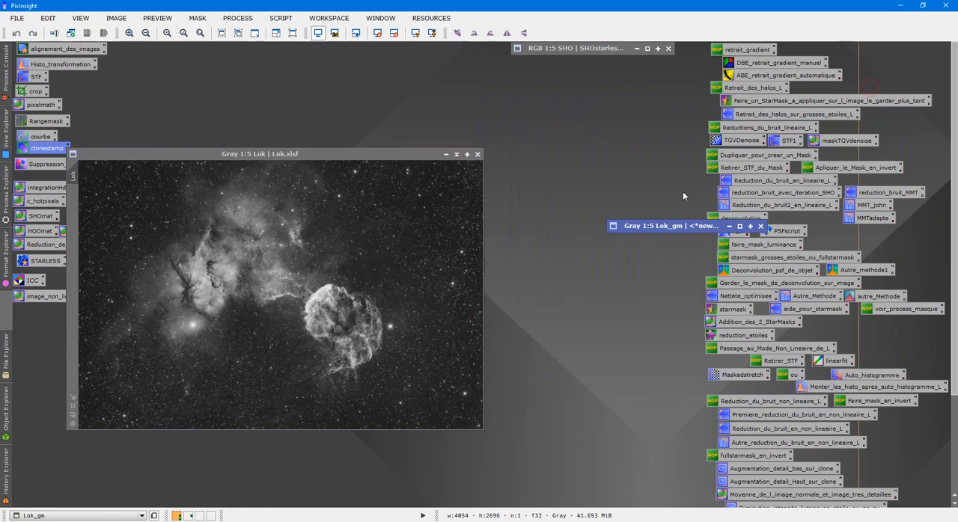
pyautogui.moveTo(675, 216); pyautogui.dragTo(574, 66)
pyautogui.moveTo(381, 152); pyautogui.dragTo(378, 311)
pyautogui.moveTo(385, 270)
pyautogui.mouseDown()
pyautogui.moveTo(583, 186)
pyautogui.moveTo(589, 89)
pyautogui.moveTo(578, 88)
pyautogui.mouseUp()
pyautogui.moveTo(358, 310); pyautogui.dragTo(428, 125)
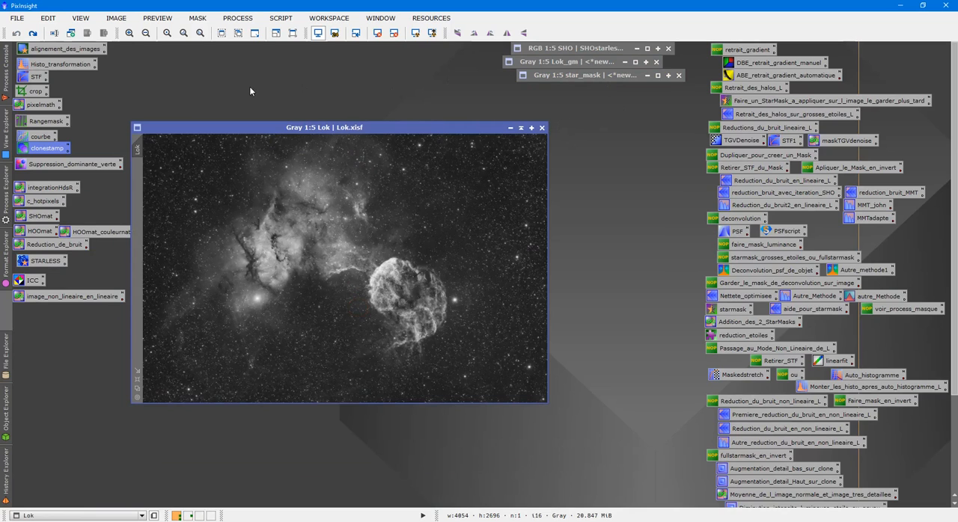
# - Combine the two masks in PixelMath with max(star_mask,Lok_gm) into a new image named integration, then close PixelMath
pyautogui.doubleClick(45, 106)
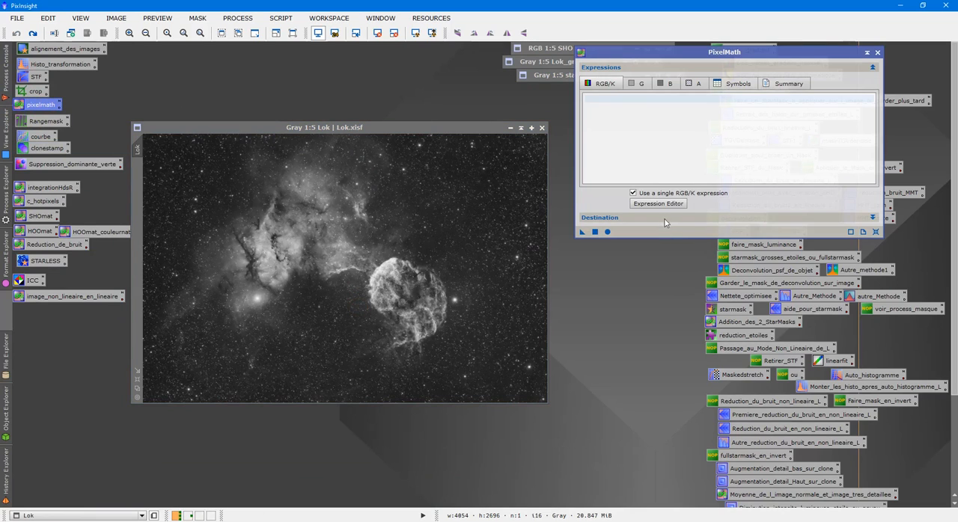
pyautogui.click(665, 218)
pyautogui.click(664, 203)
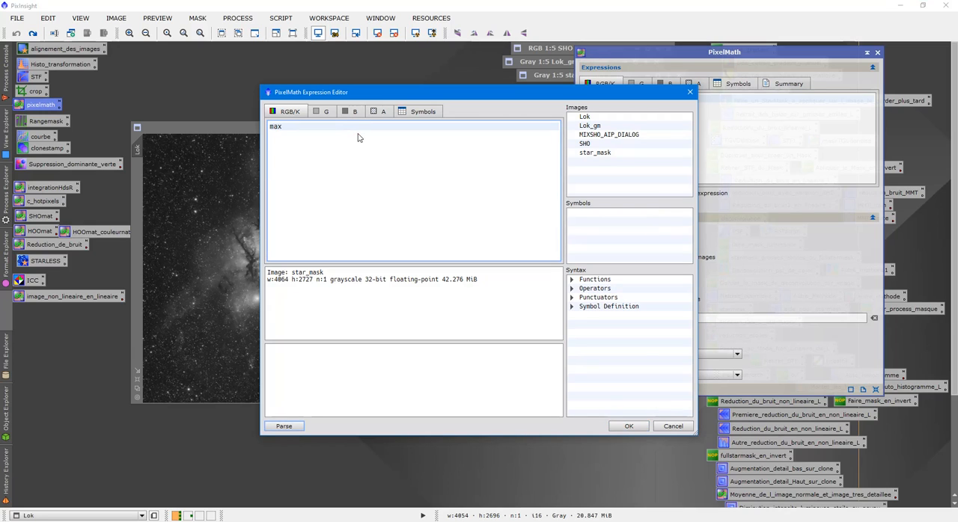
pyautogui.click(595, 154)
pyautogui.doubleClick(595, 154)
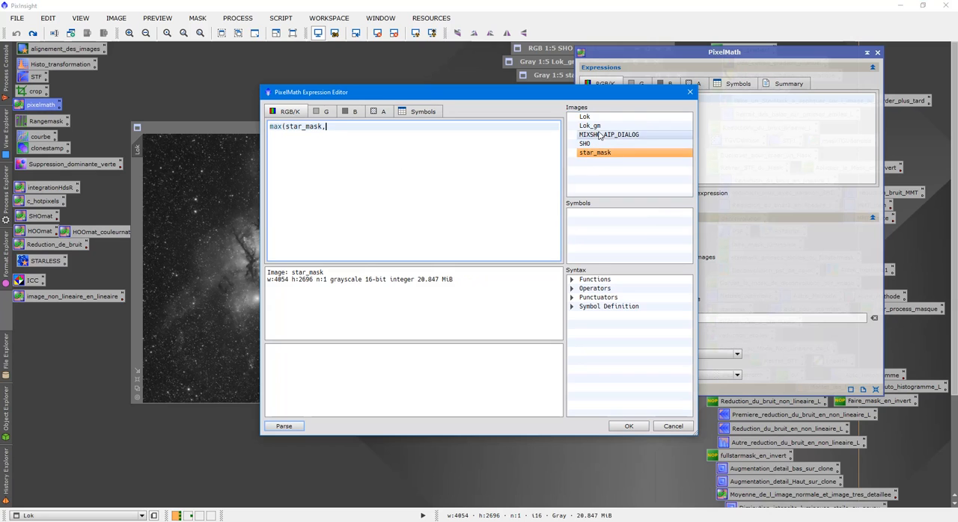
pyautogui.doubleClick(599, 126)
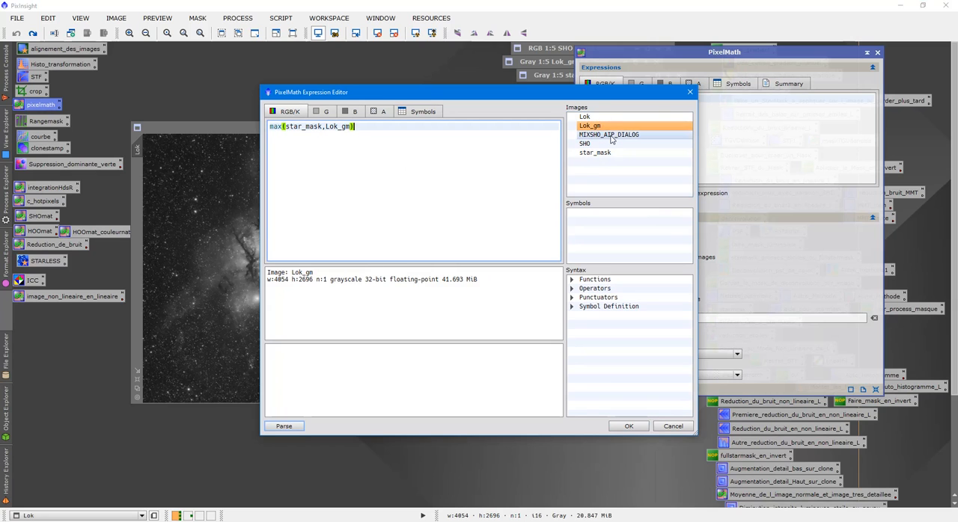
pyautogui.click(629, 426)
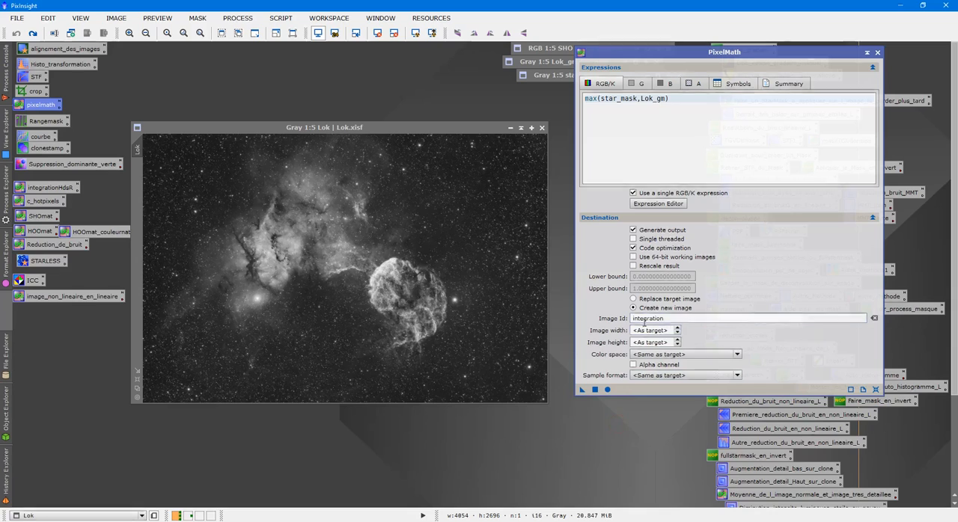
pyautogui.click(595, 389)
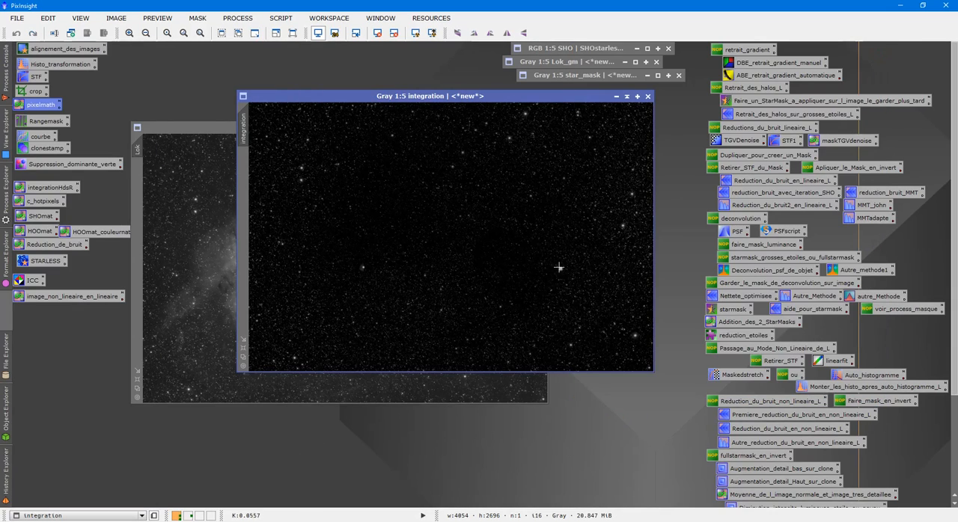
# - Examine the bright star and its surroundings in the integration mask at 1:1
pyautogui.scroll(3, 375, 293)
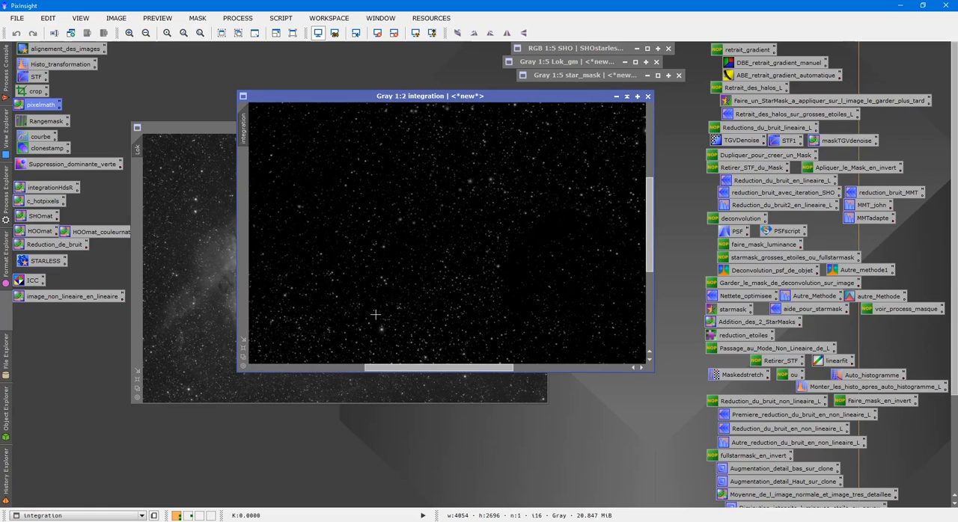
pyautogui.moveTo(416, 368); pyautogui.dragTo(366, 369)
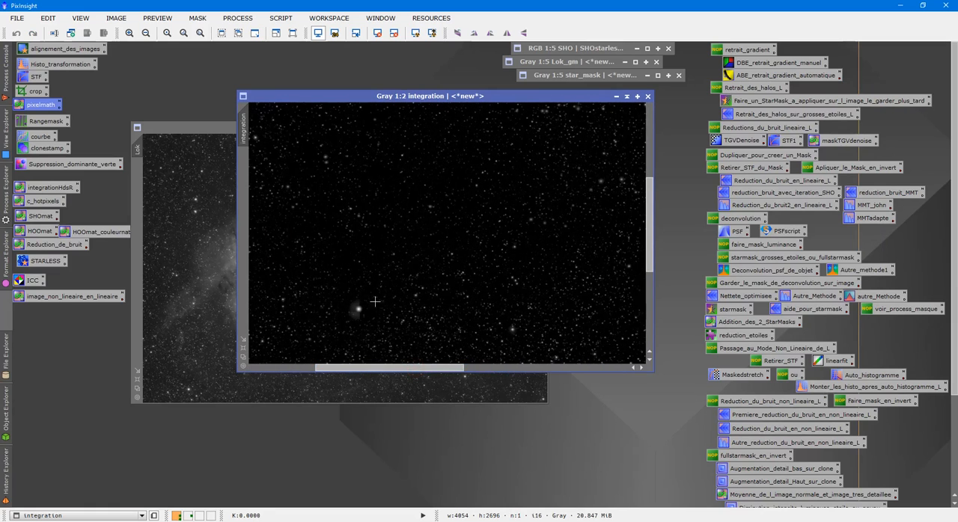
pyautogui.scroll(1, 384, 331)
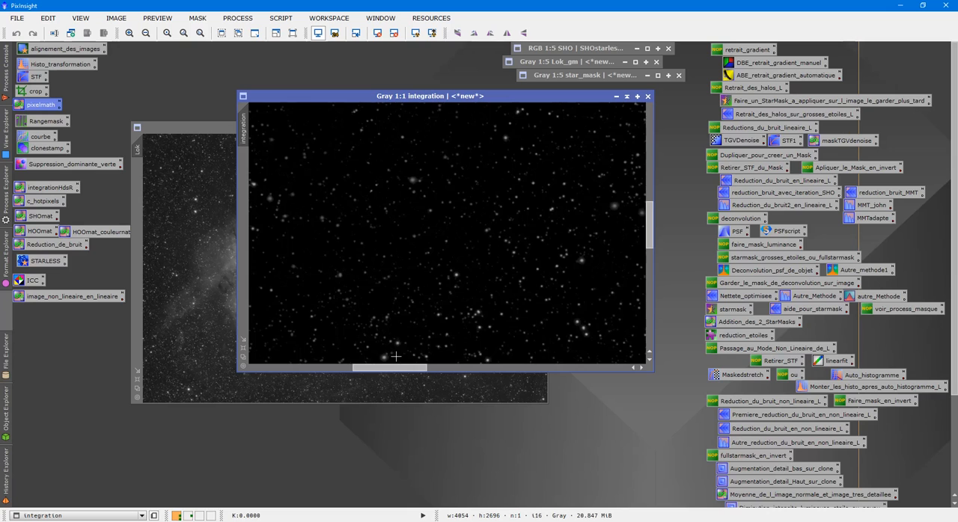
pyautogui.moveTo(394, 369)
pyautogui.mouseDown()
pyautogui.moveTo(327, 378)
pyautogui.moveTo(381, 378)
pyautogui.mouseUp()
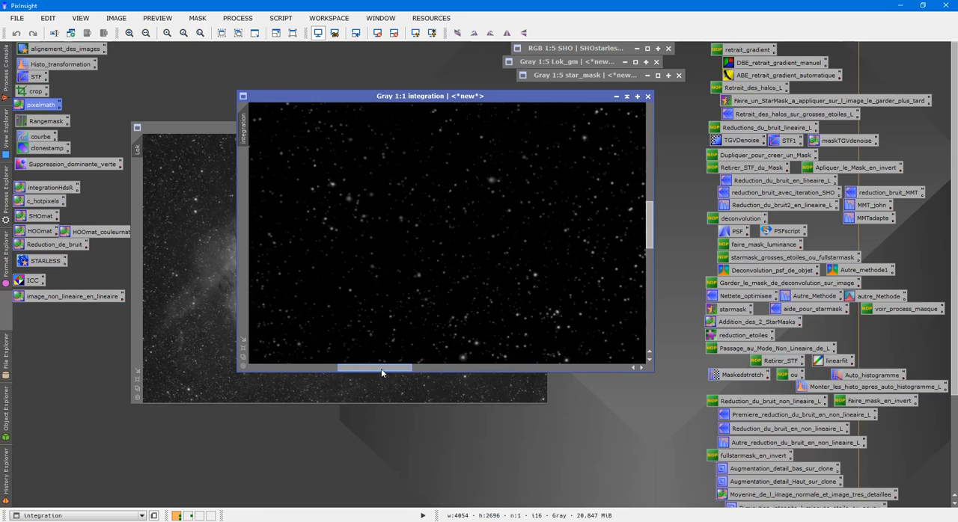
pyautogui.moveTo(650, 245); pyautogui.dragTo(653, 285)
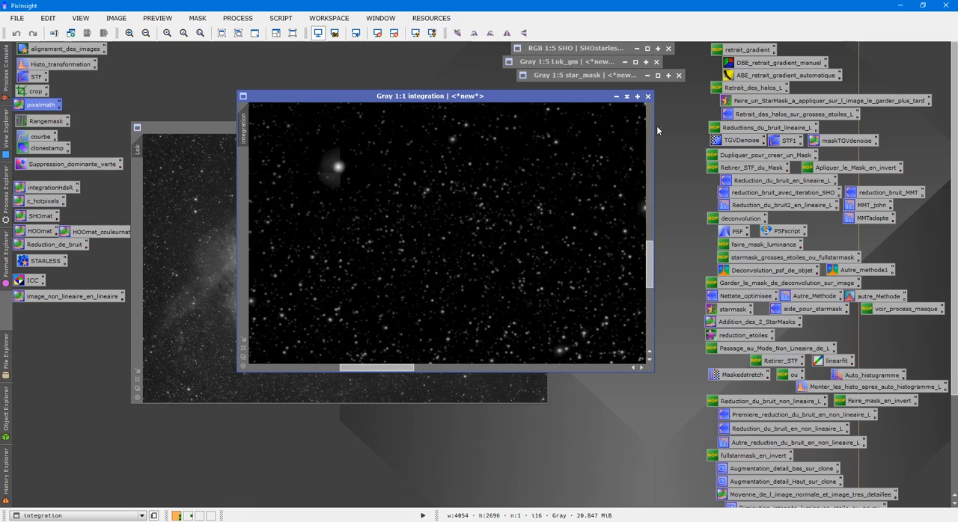
# - Discard the integration image, restore the star_mask window and inspect the leftover halo patch at 2:1
pyautogui.click(648, 96)
pyautogui.doubleClick(581, 73)
pyautogui.moveTo(409, 404); pyautogui.dragTo(296, 417)
pyautogui.scroll(1, 371, 314)
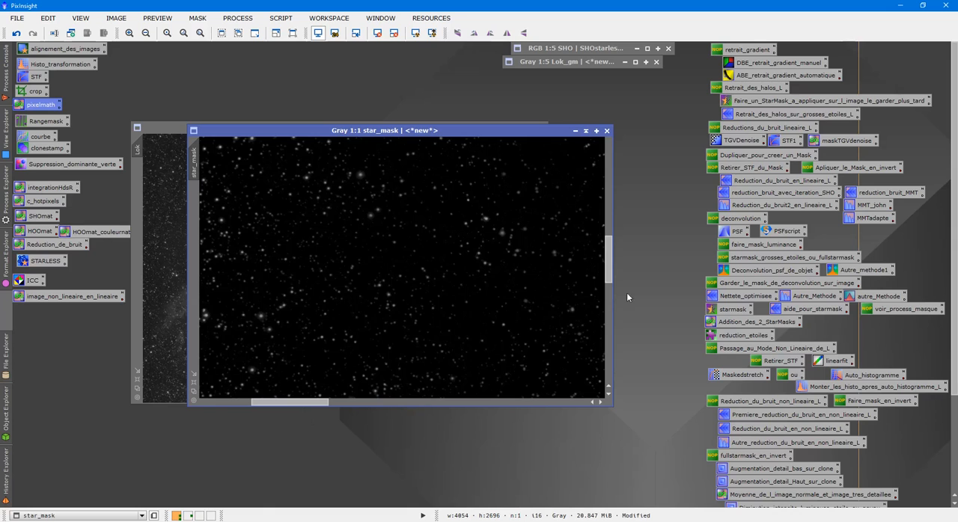
pyautogui.moveTo(610, 263); pyautogui.dragTo(611, 296)
pyautogui.scroll(1, 554, 315)
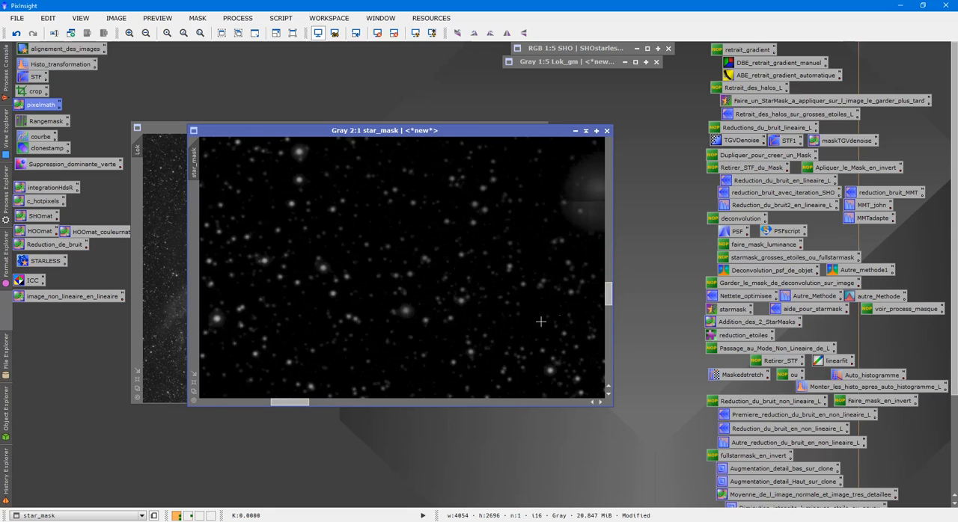
pyautogui.moveTo(288, 408); pyautogui.dragTo(318, 405)
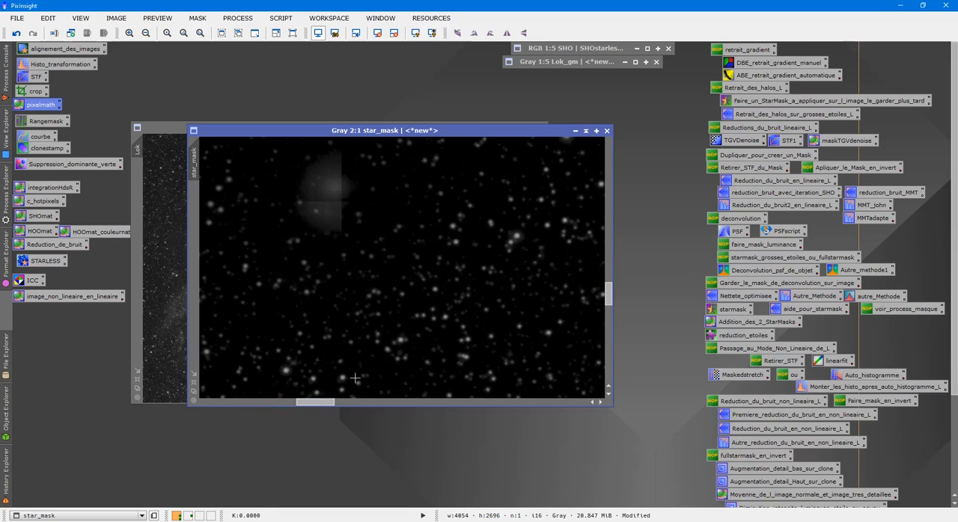
pyautogui.moveTo(608, 297); pyautogui.dragTo(609, 292)
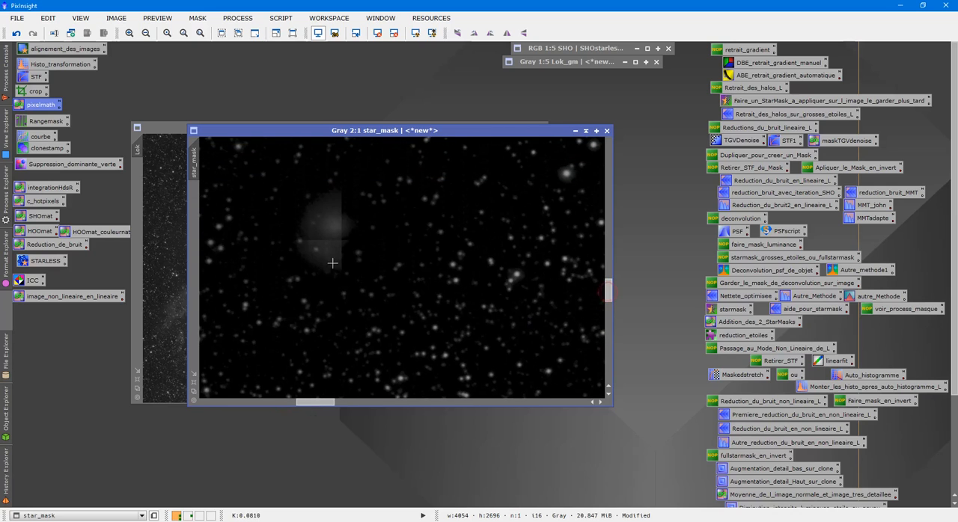
# - Generate a black image named integration in PixelMath with the expression 0, and move it aside to uncover star_mask
pyautogui.doubleClick(46, 111)
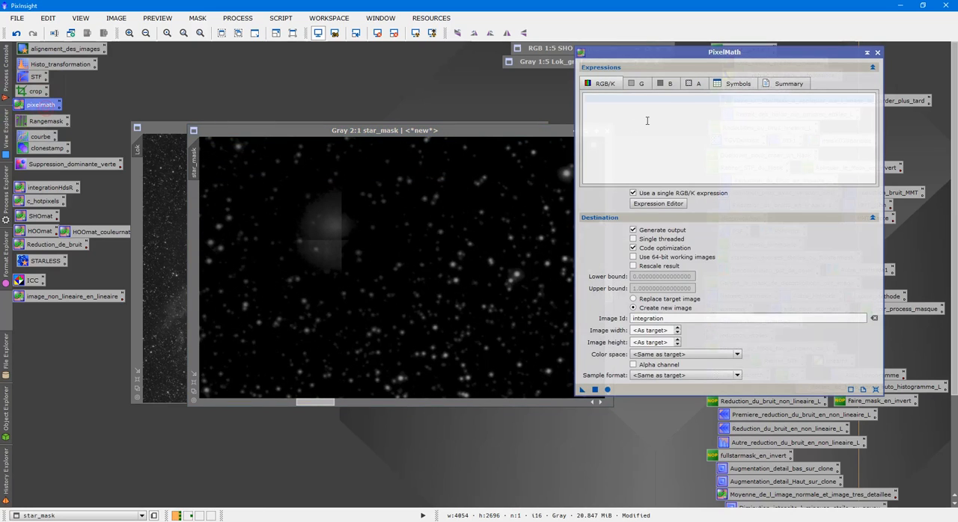
pyautogui.write('0')
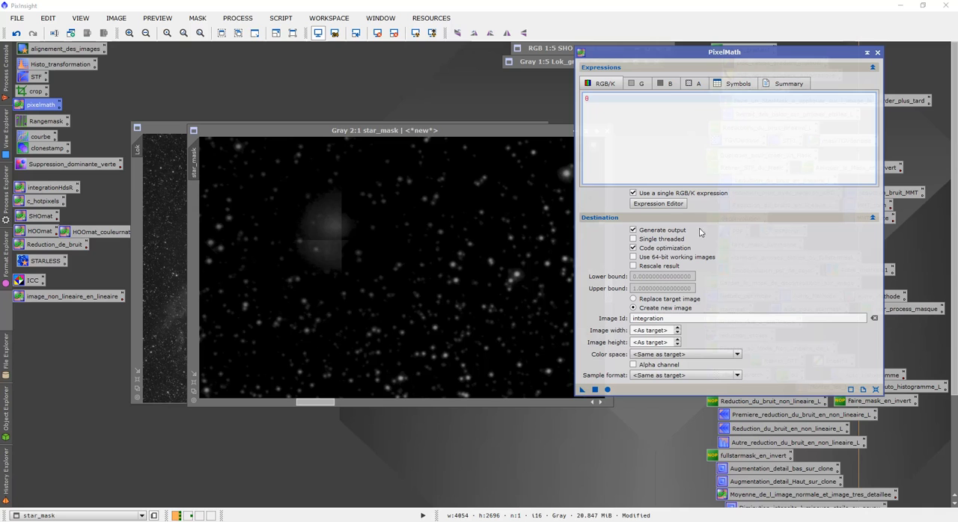
pyautogui.click(595, 389)
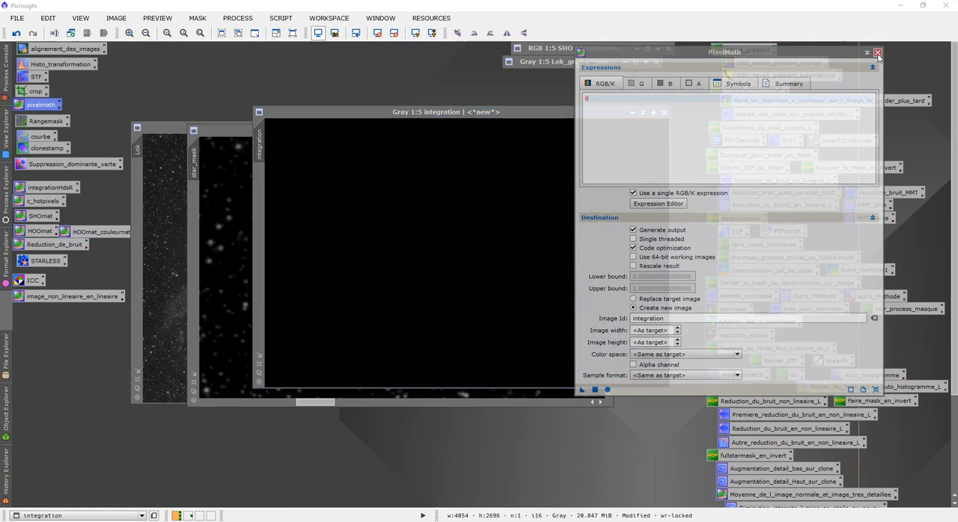
pyautogui.click(877, 53)
pyautogui.moveTo(496, 113); pyautogui.dragTo(606, 314)
pyautogui.click(349, 149)
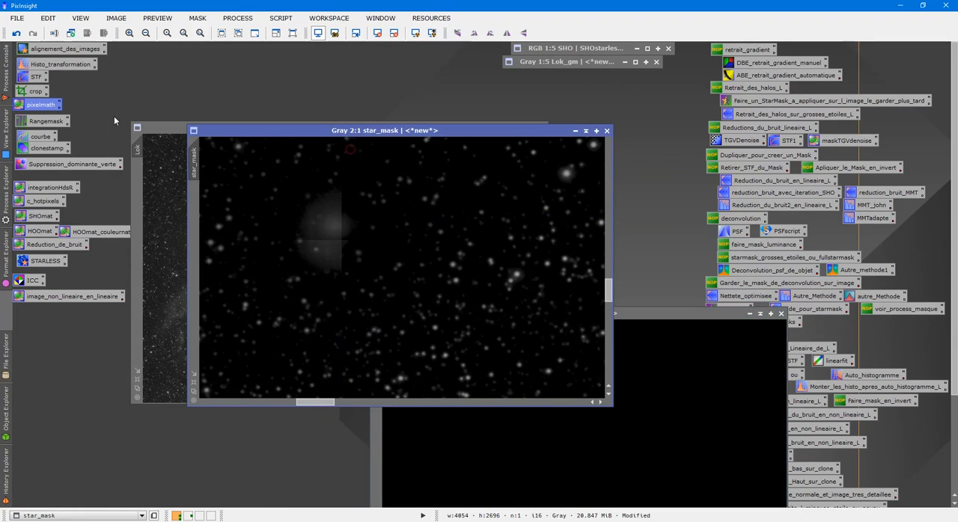
# - Start CloneStamp with its source point in the black integration image and set the brush radius to 45
pyautogui.doubleClick(43, 148)
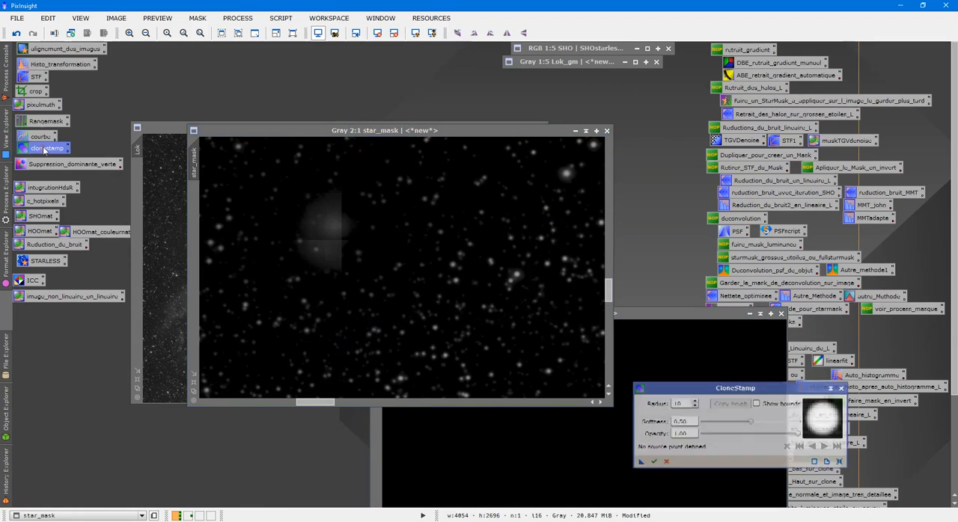
pyautogui.click(509, 462)
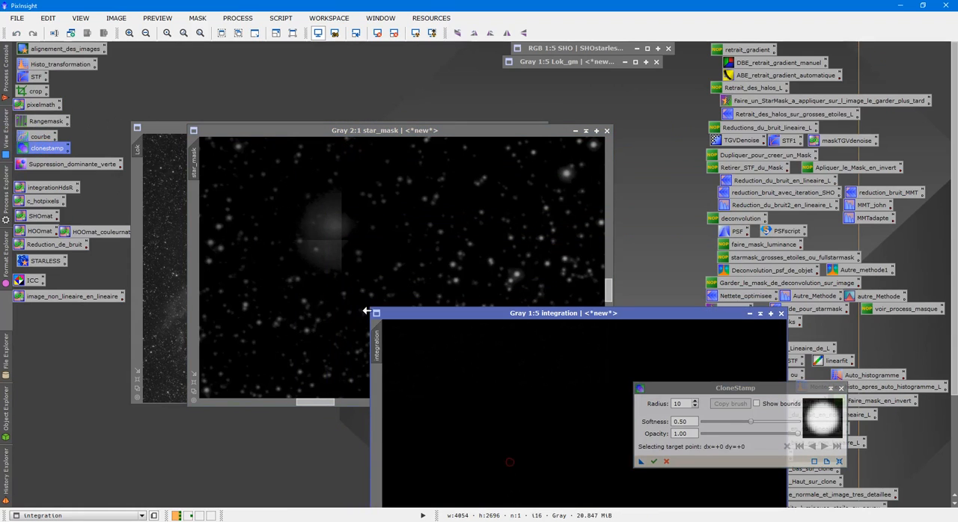
pyautogui.doubleClick(677, 405)
pyautogui.write('50')
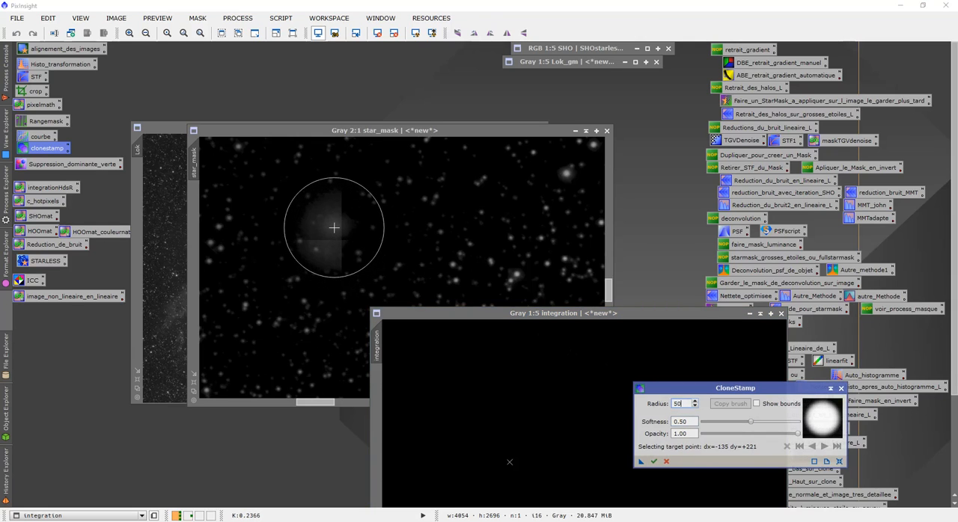
pyautogui.press('BackSpace')
pyautogui.press('BackSpace')
pyautogui.write('45')
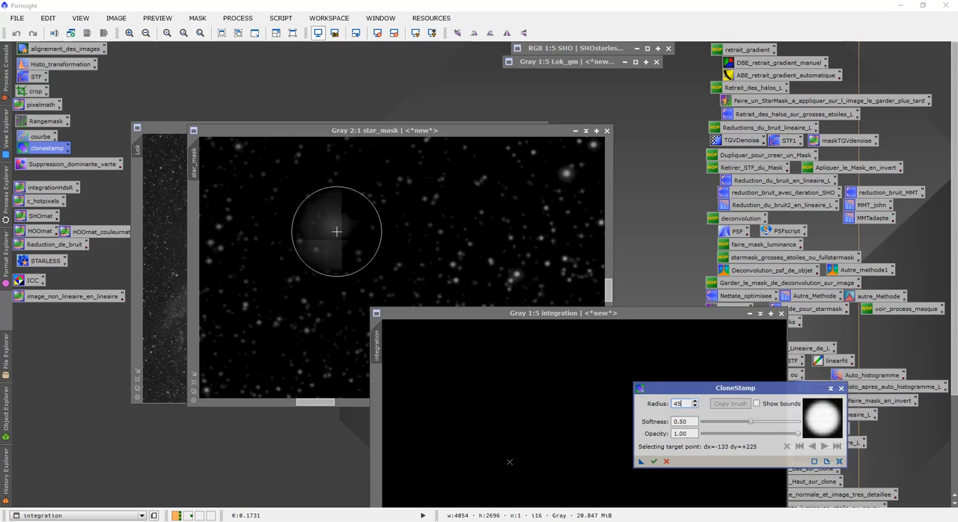
# - Clone black over the halo patch in star_mask, then close CloneStamp and the black integration image
pyautogui.click(340, 237)
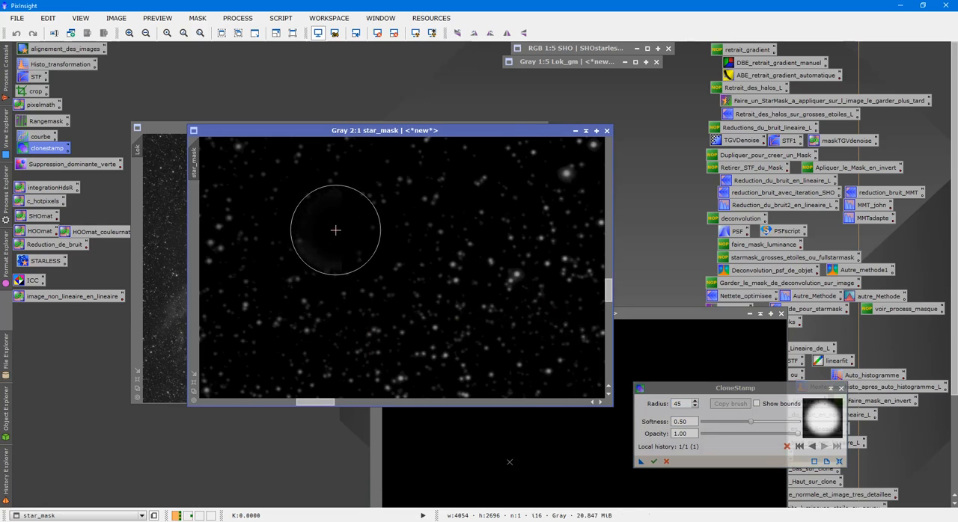
pyautogui.click(333, 219)
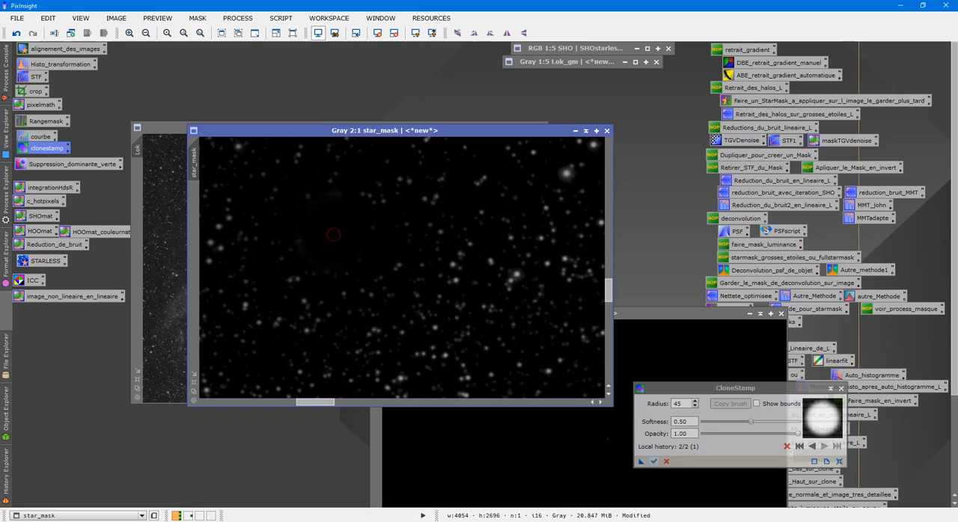
pyautogui.click(667, 462)
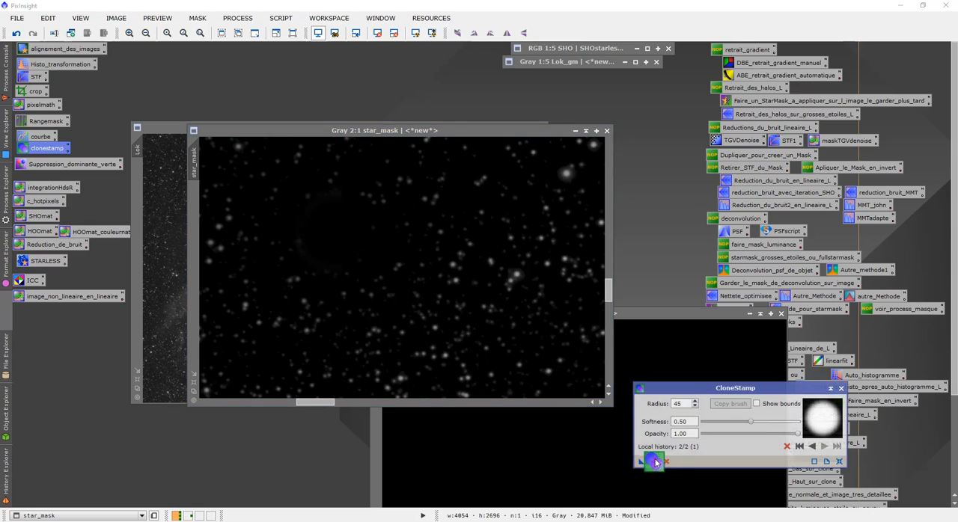
pyautogui.click(840, 389)
pyautogui.click(781, 314)
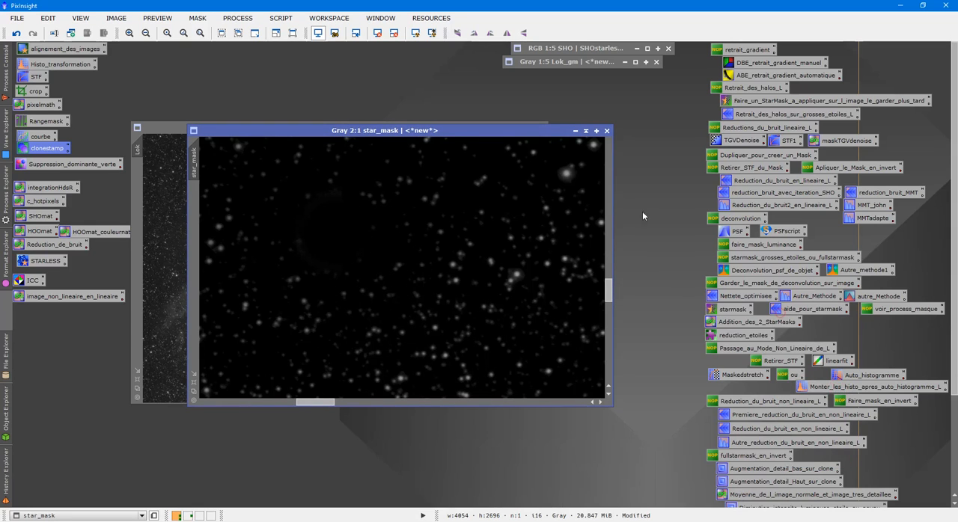
# - Minimize star_mask and combine the masks in PixelMath with max(Lok_gm,star_mask) into a new image named integration, then close PixelMath
pyautogui.click(587, 134)
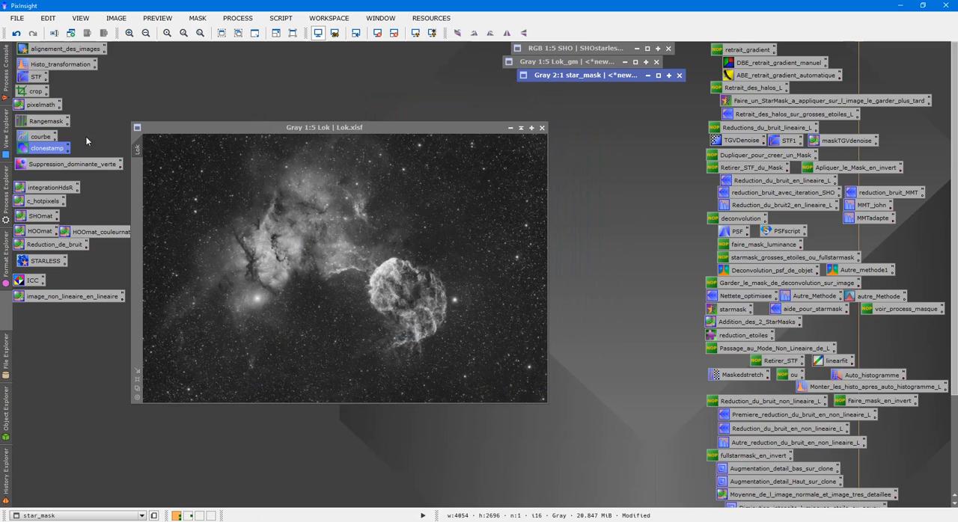
pyautogui.doubleClick(52, 109)
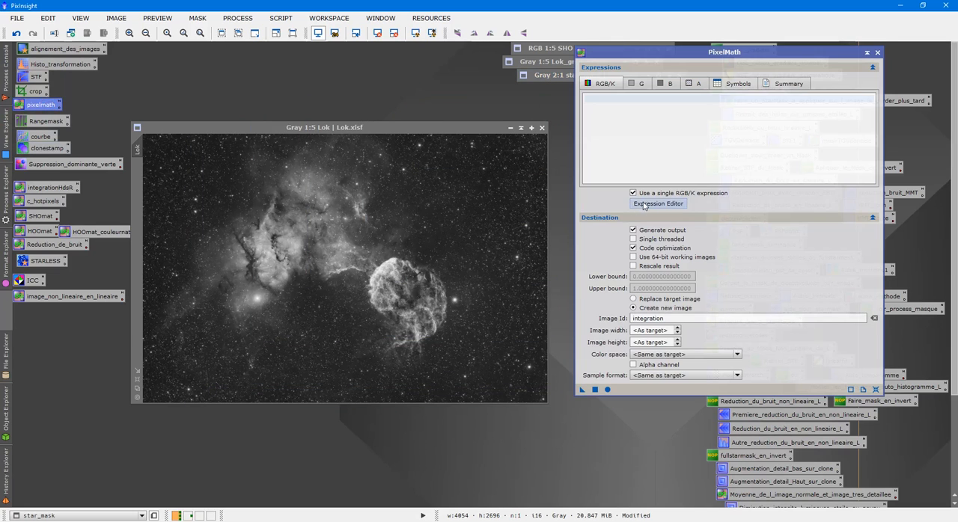
pyautogui.click(644, 202)
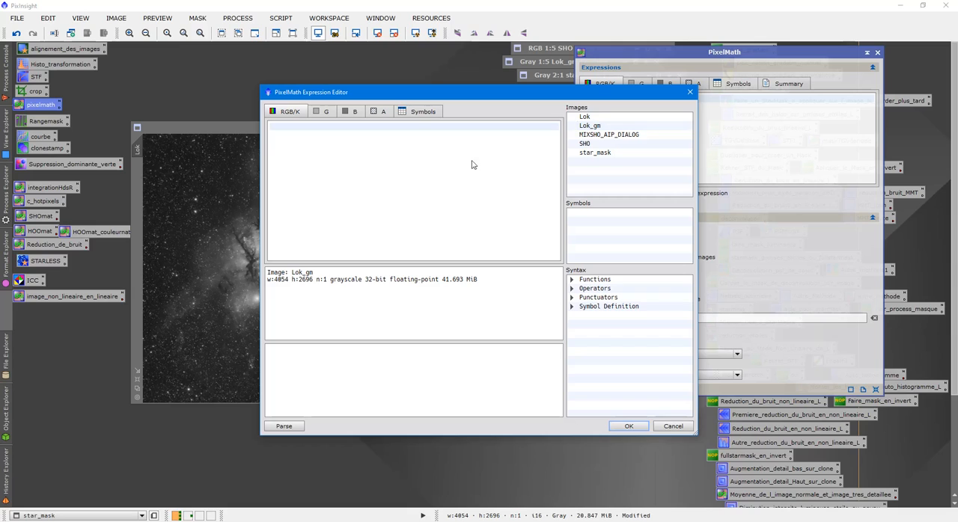
pyautogui.click(413, 131)
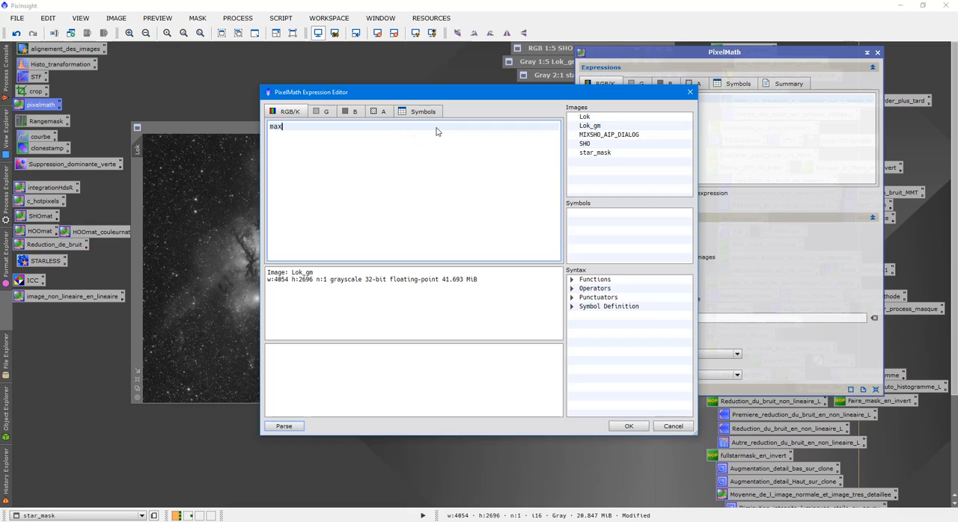
pyautogui.doubleClick(597, 127)
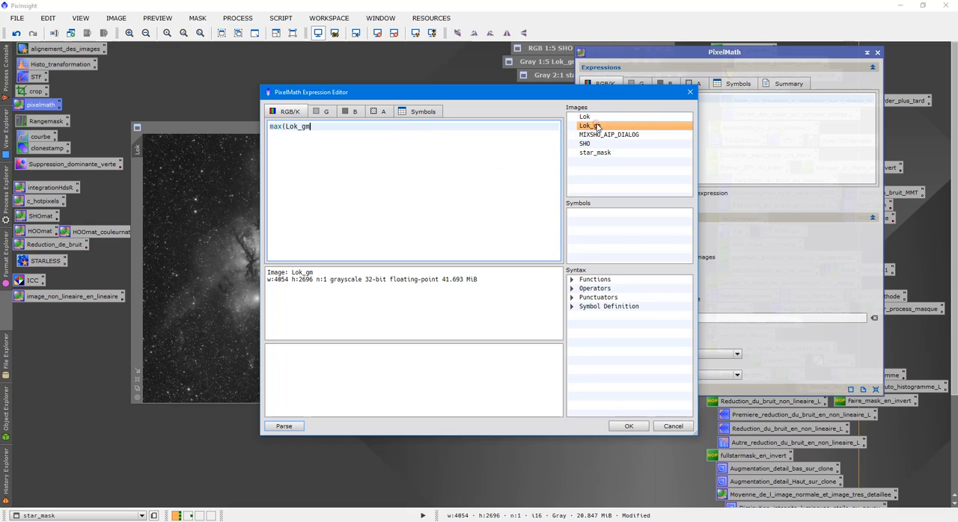
pyautogui.write(',')
pyautogui.doubleClick(596, 153)
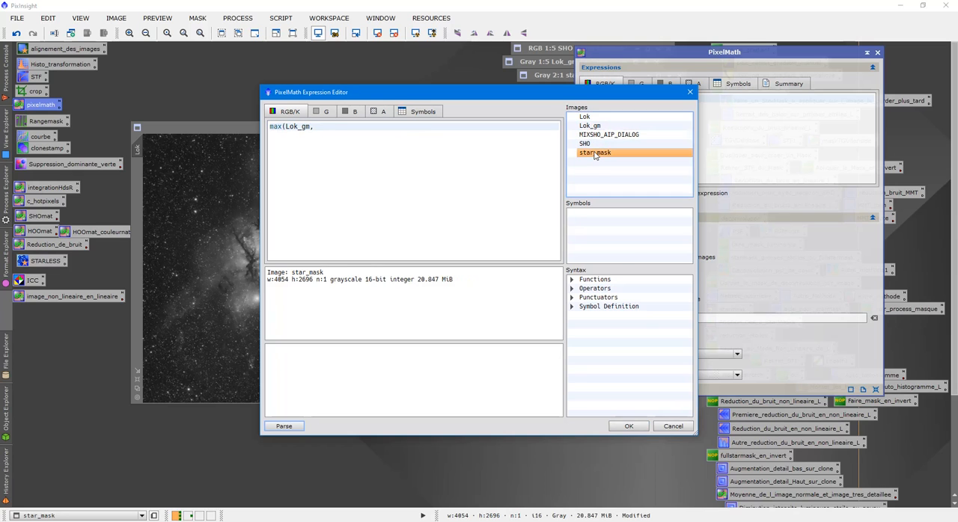
pyautogui.write(')')
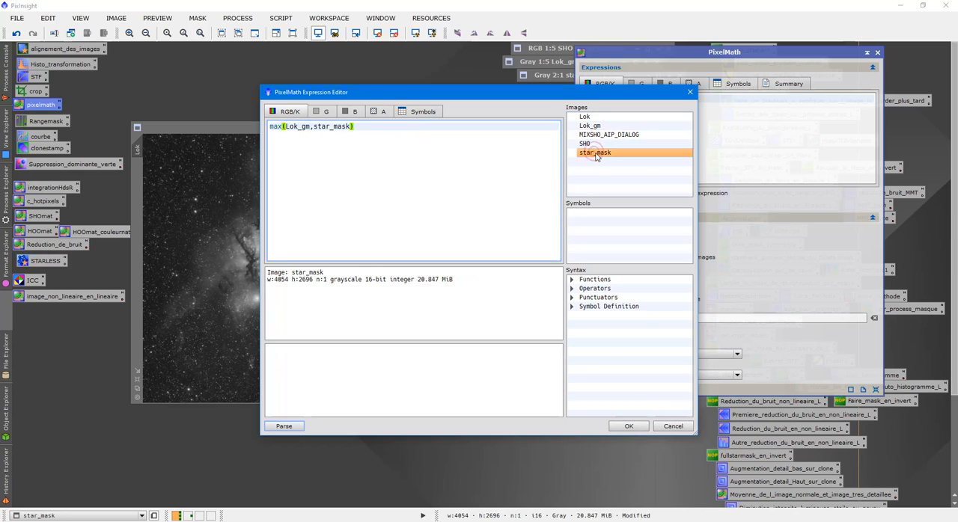
pyautogui.click(626, 426)
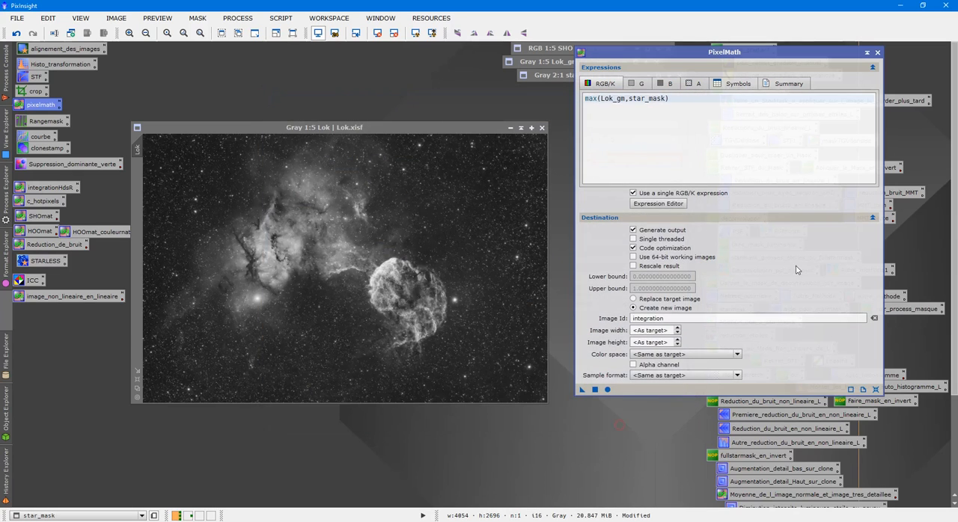
pyautogui.click(608, 389)
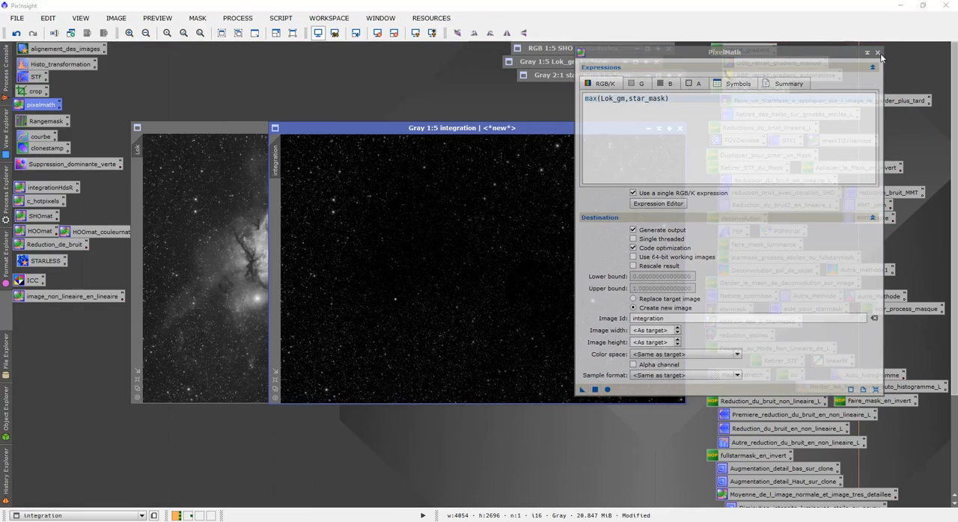
pyautogui.click(879, 53)
# - Brighten the integration mask with HistogramTransformation by lowering the highlights to 0.74242424, checking it in a real-time preview
pyautogui.moveTo(511, 128); pyautogui.dragTo(704, 201)
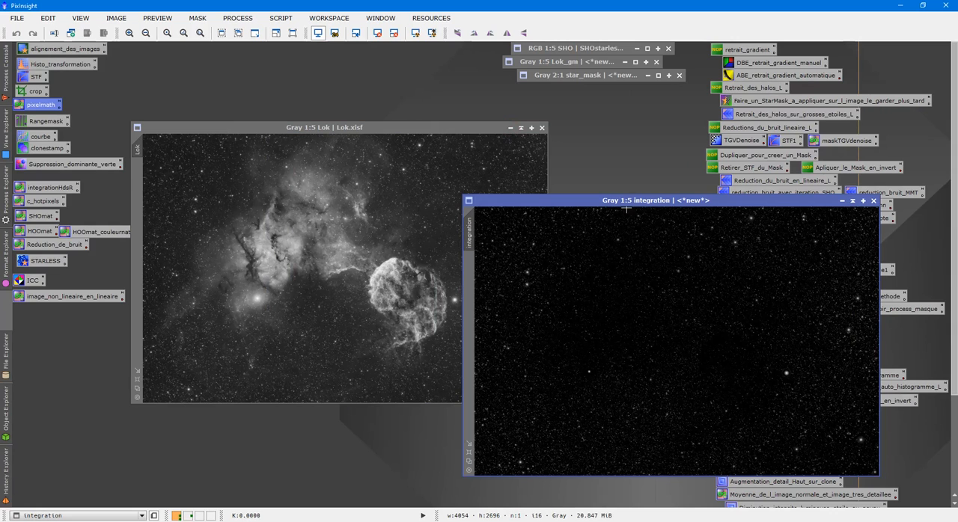
pyautogui.moveTo(790, 202); pyautogui.dragTo(548, 180)
pyautogui.doubleClick(69, 67)
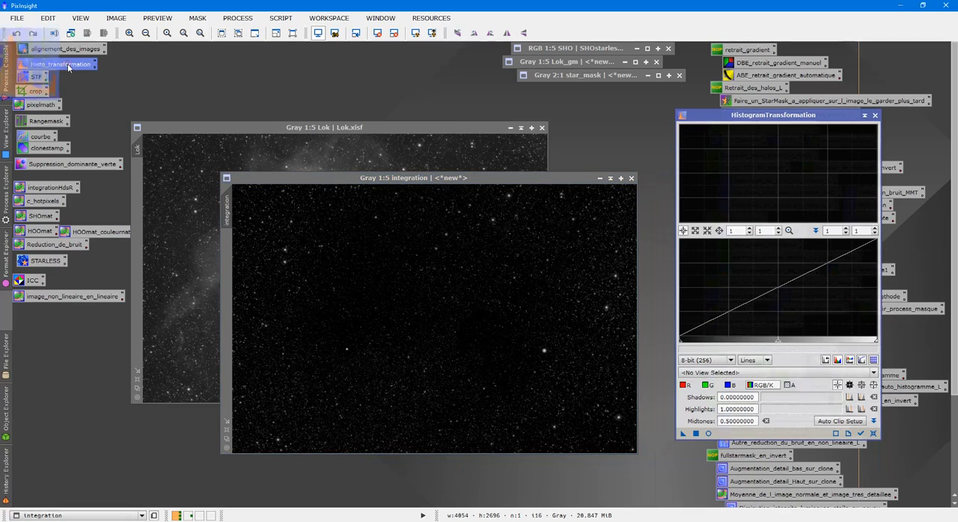
pyautogui.click(709, 434)
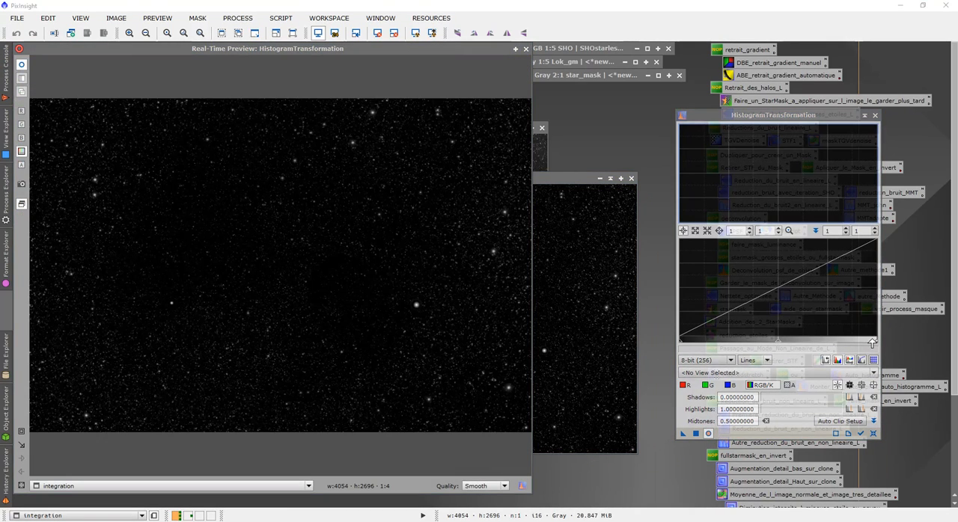
pyautogui.moveTo(875, 343); pyautogui.dragTo(826, 331)
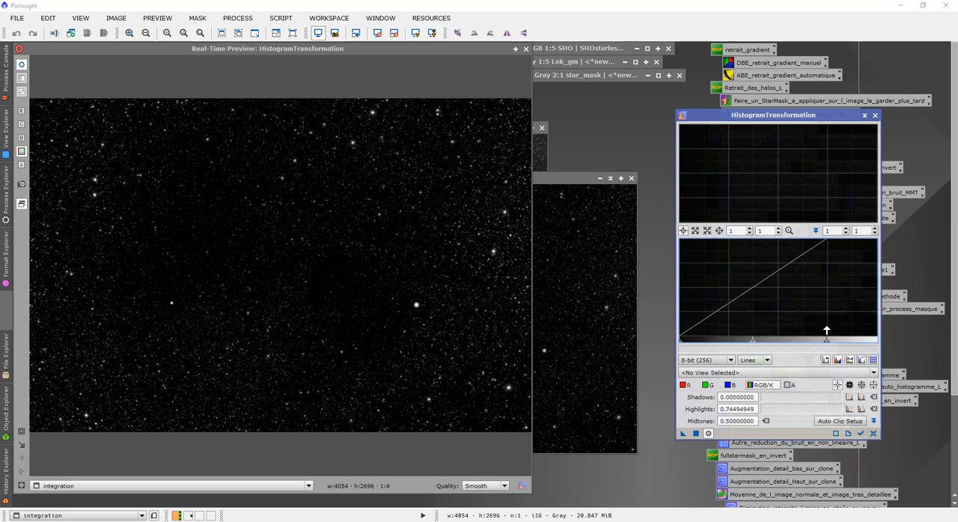
pyautogui.click(695, 434)
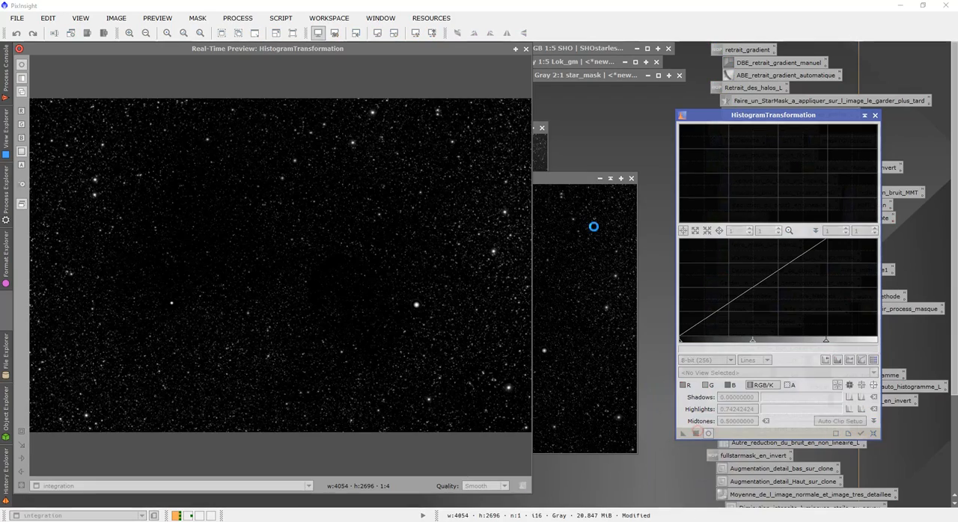
pyautogui.click(524, 49)
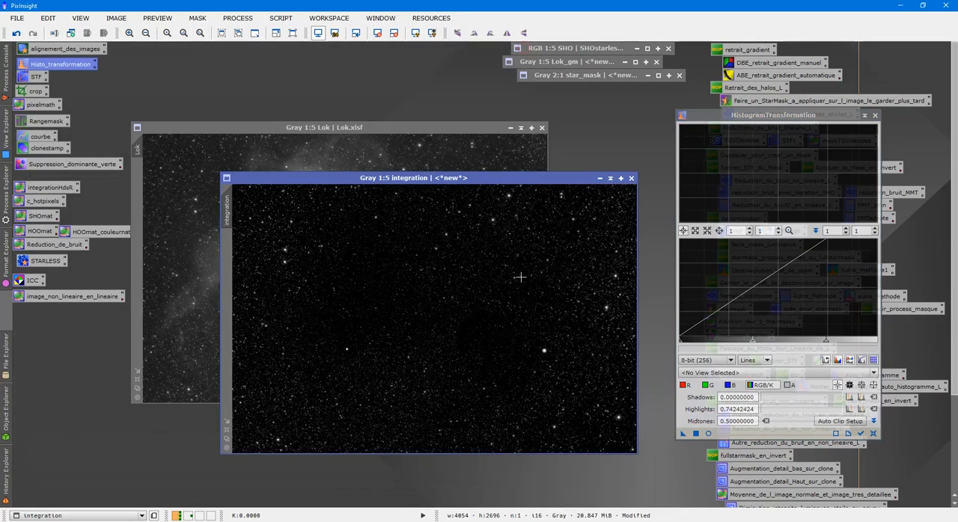
# - Check the integration mask's stars at 2:1 and apply it as a mask to the Lok image
pyautogui.scroll(-3, 518, 274)
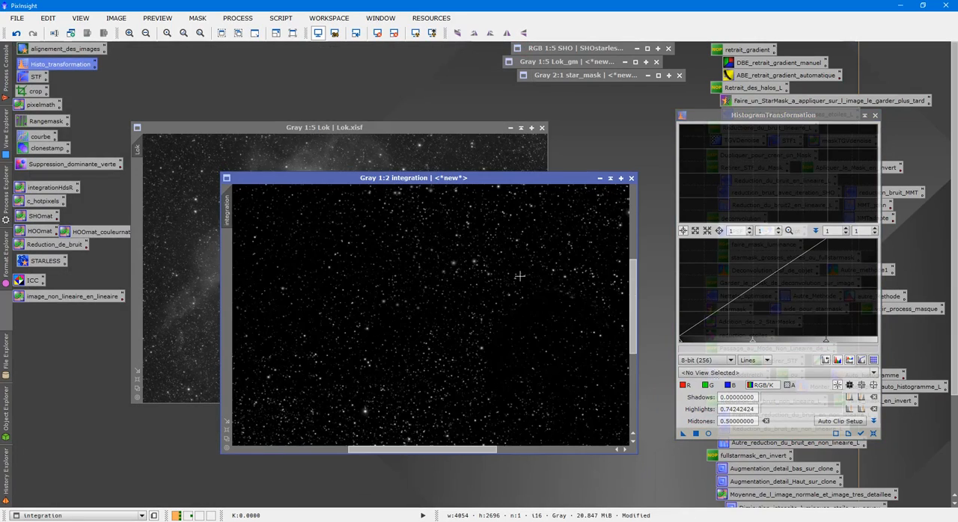
pyautogui.scroll(2, 520, 276)
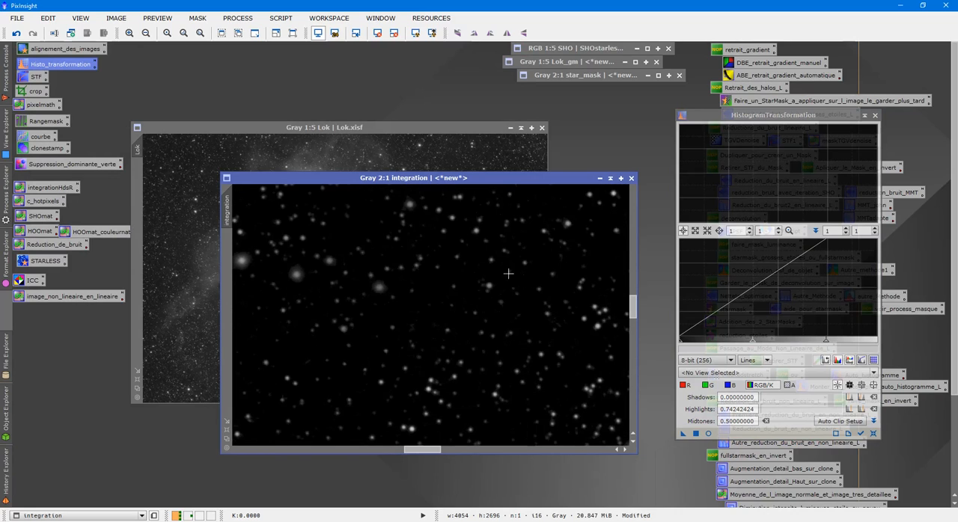
pyautogui.moveTo(233, 205); pyautogui.dragTo(139, 192)
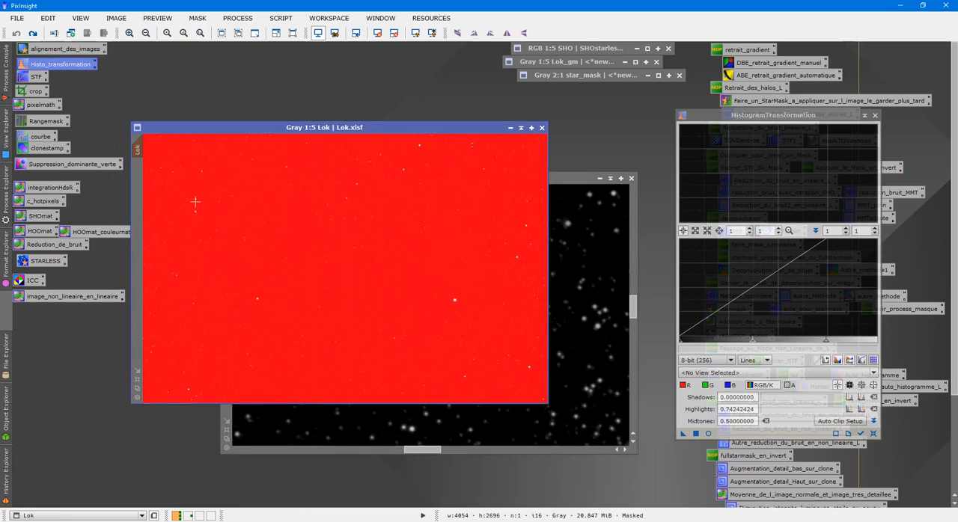
# - Toggle the mask overlay on Lok to compare its star coverage at 2:1, leaving the overlay hidden
pyautogui.scroll(5, 284, 223)
pyautogui.hotkey('ctrl', 'k')
pyautogui.hotkey('ctrl', 'k')
pyautogui.hotkey('ctrl', 'k')
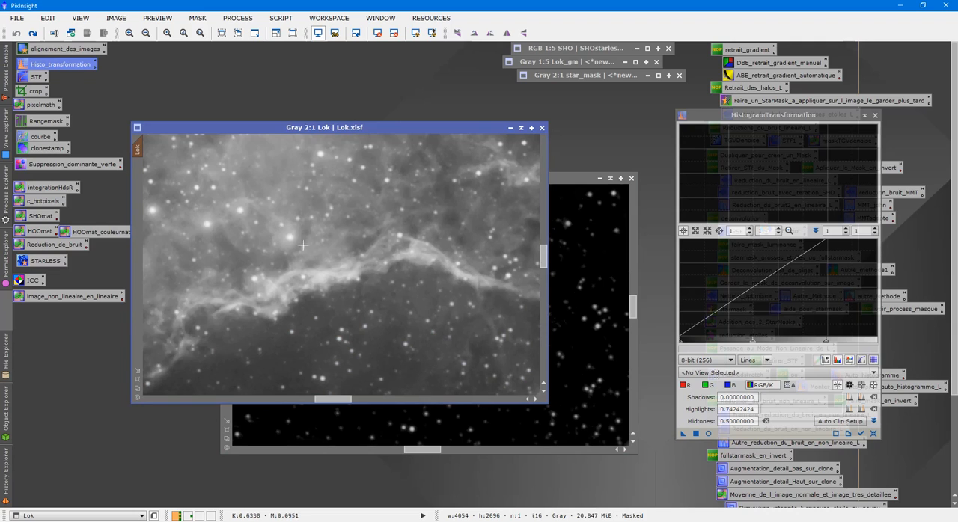
pyautogui.moveTo(341, 400); pyautogui.dragTo(312, 407)
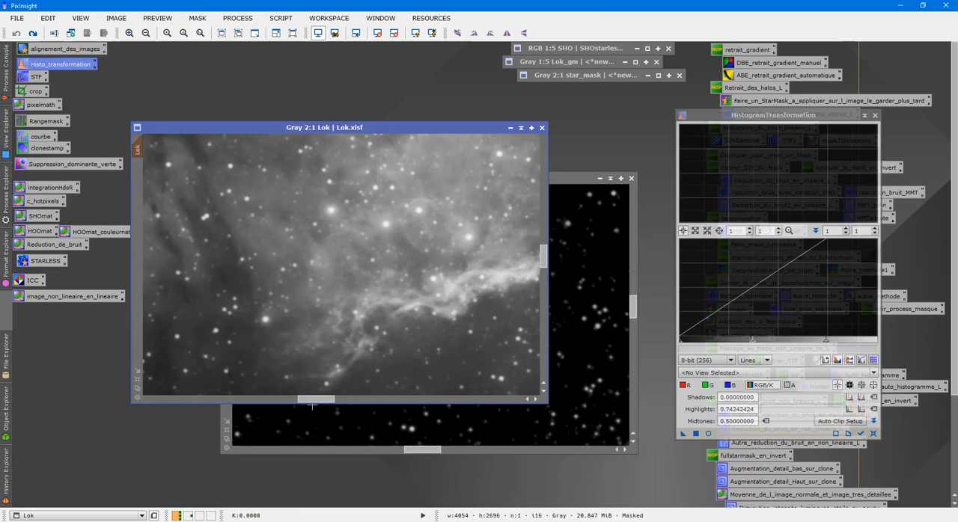
# - Close HistogramTransformation and check the mask overlay's coverage across the whole Lok image, leaving the overlay hidden
pyautogui.hotkey('ctrl', 'k')
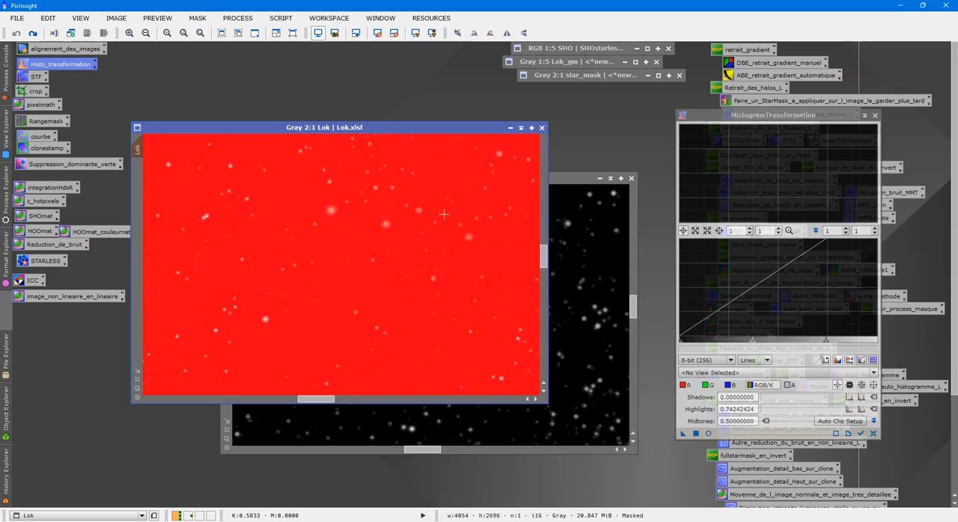
pyautogui.click(875, 116)
pyautogui.scroll(-5, 338, 280)
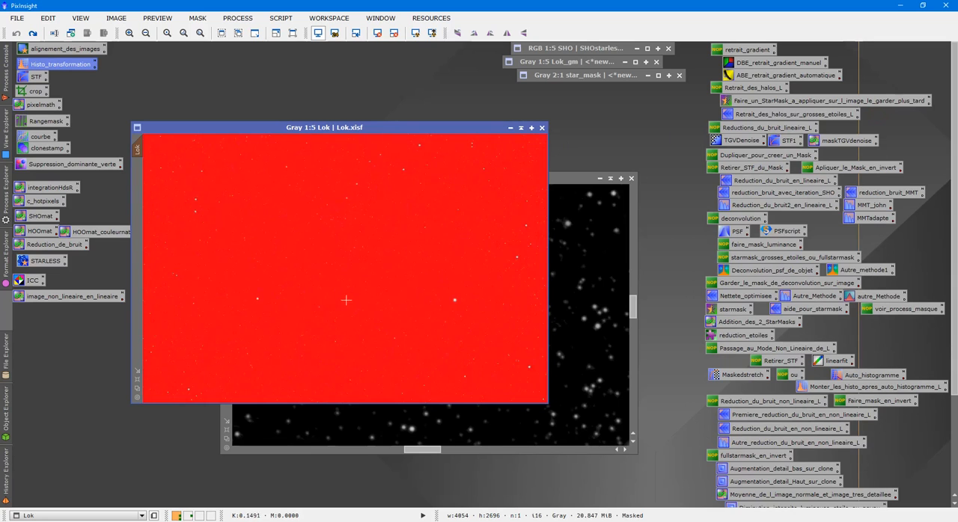
pyautogui.hotkey('ctrl', 'k')
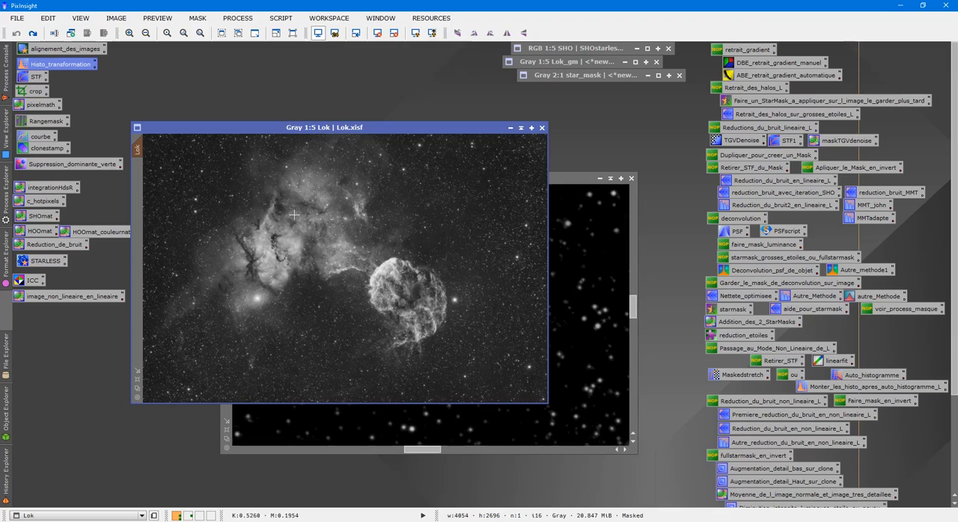
# - Open the integrationic443HESD image and minimize the integration mask alongside the other minimized images
pyautogui.hotkey('ctrl', 'o')
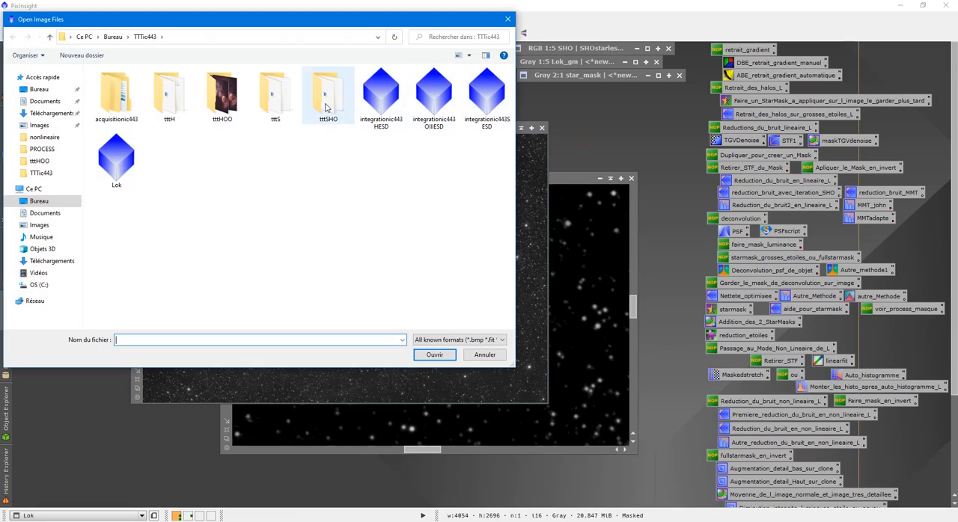
pyautogui.doubleClick(398, 103)
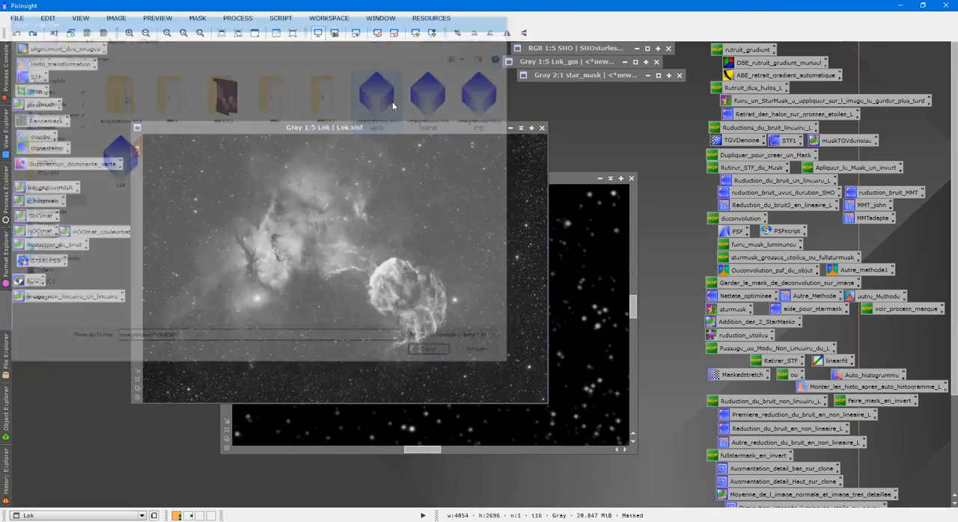
pyautogui.moveTo(427, 148); pyautogui.dragTo(319, 210)
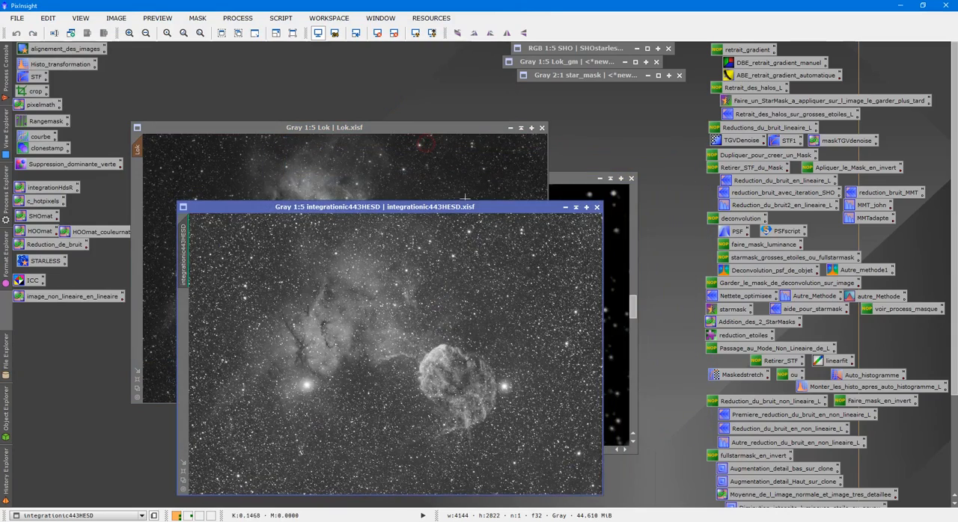
pyautogui.click(588, 195)
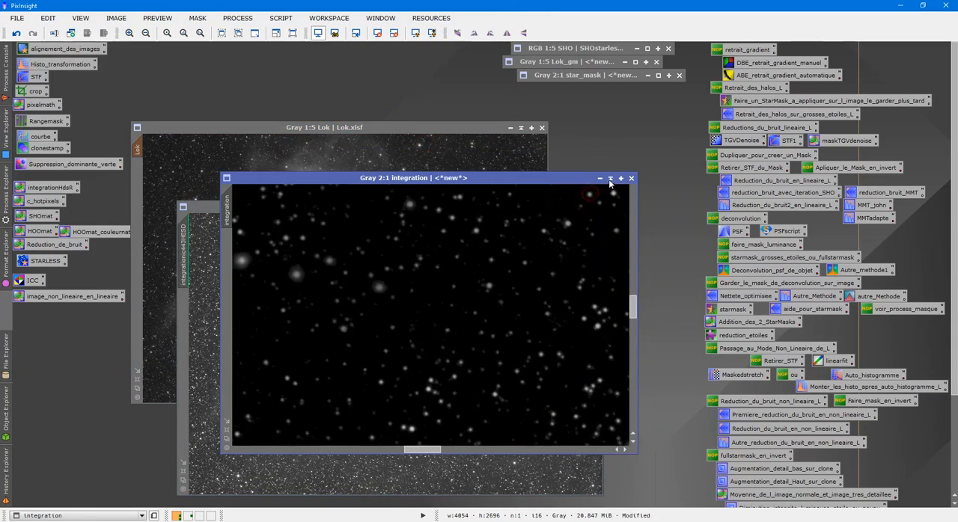
pyautogui.click(610, 179)
pyautogui.moveTo(427, 314)
pyautogui.mouseDown()
pyautogui.moveTo(613, 135)
pyautogui.moveTo(620, 109)
pyautogui.moveTo(599, 101)
pyautogui.mouseUp()
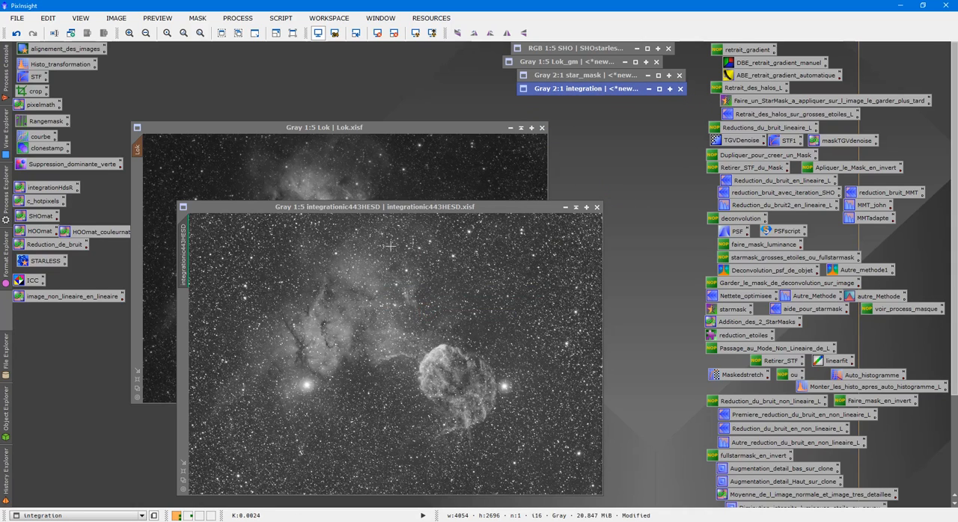
# - Compare integrationic443HESD without a screen stretch and with the automatic screen stretch
pyautogui.click(404, 216)
pyautogui.click(378, 34)
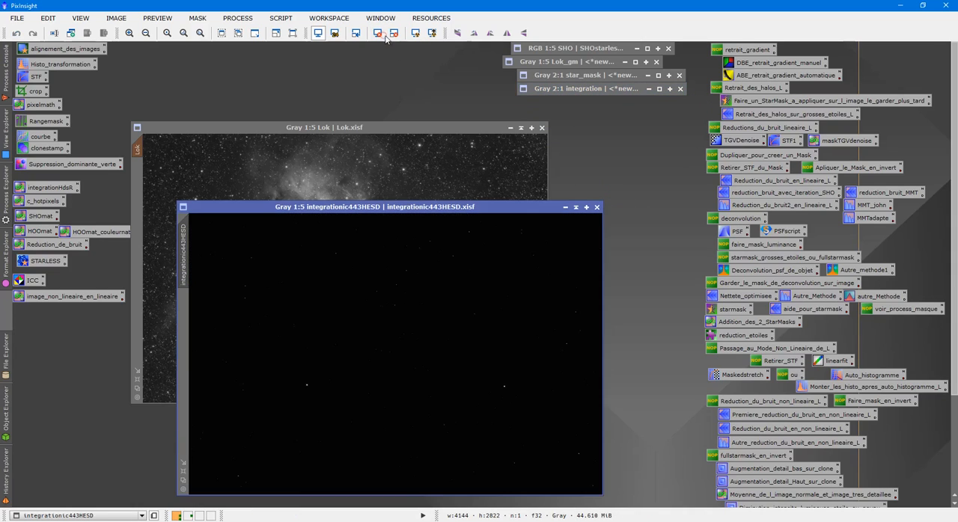
pyautogui.click(417, 33)
# - Register integrationic443HESD with StarAlignment, using Lok as the reference image
pyautogui.doubleClick(65, 49)
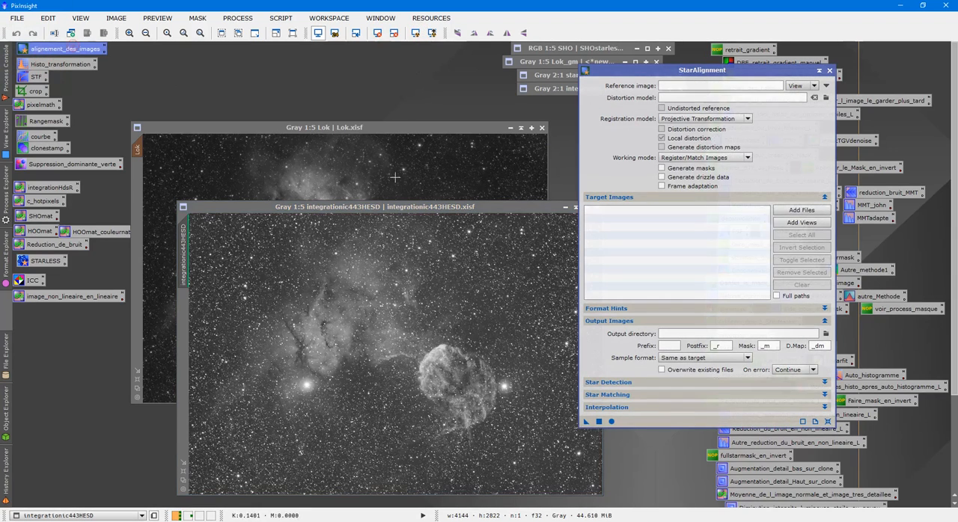
pyautogui.click(685, 86)
pyautogui.write('L')
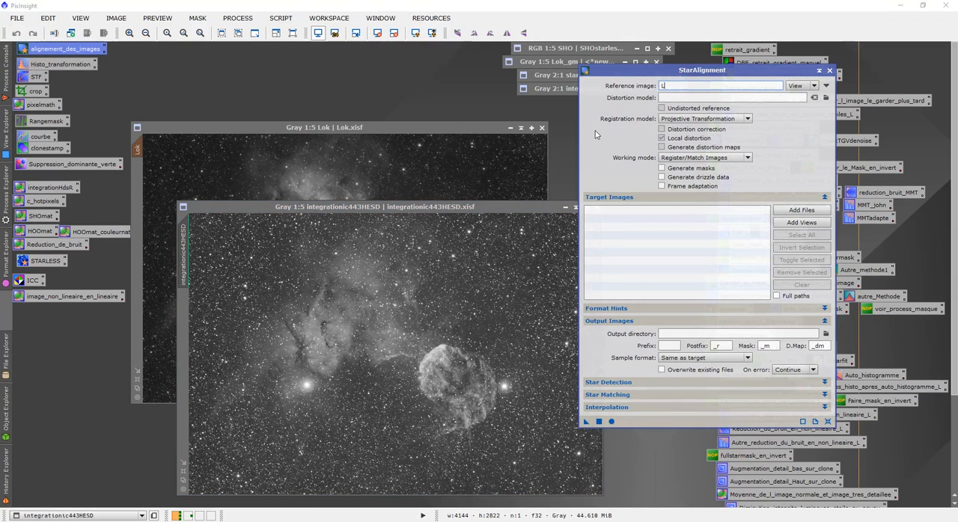
pyautogui.write('ok')
pyautogui.moveTo(586, 421); pyautogui.dragTo(506, 409)
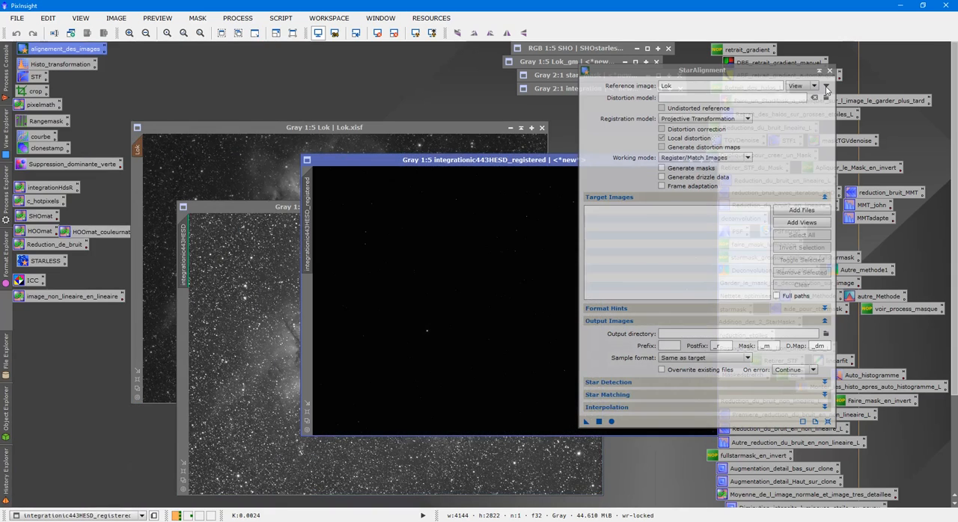
# - Close the original integrationic443HESD image and reposition the registered version beside Lok
pyautogui.click(311, 267)
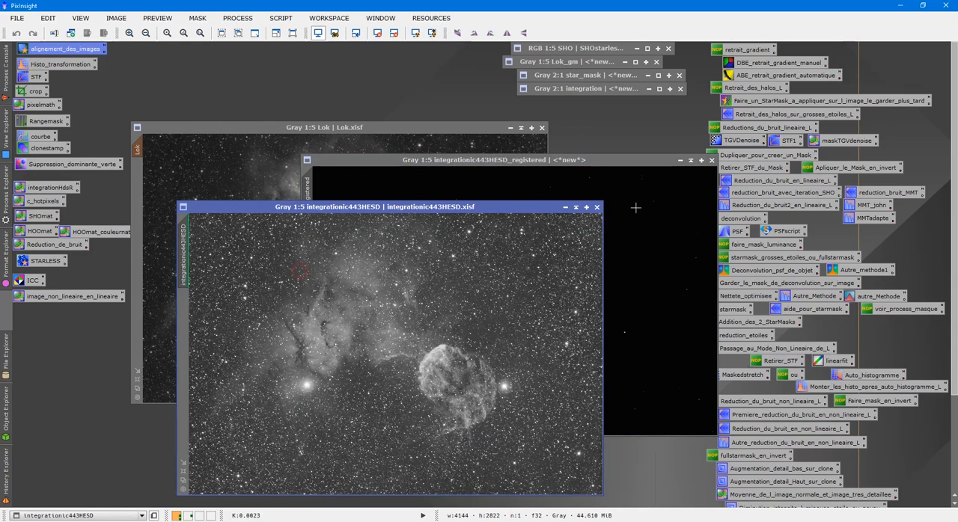
pyautogui.click(596, 207)
pyautogui.moveTo(604, 162); pyautogui.dragTo(518, 191)
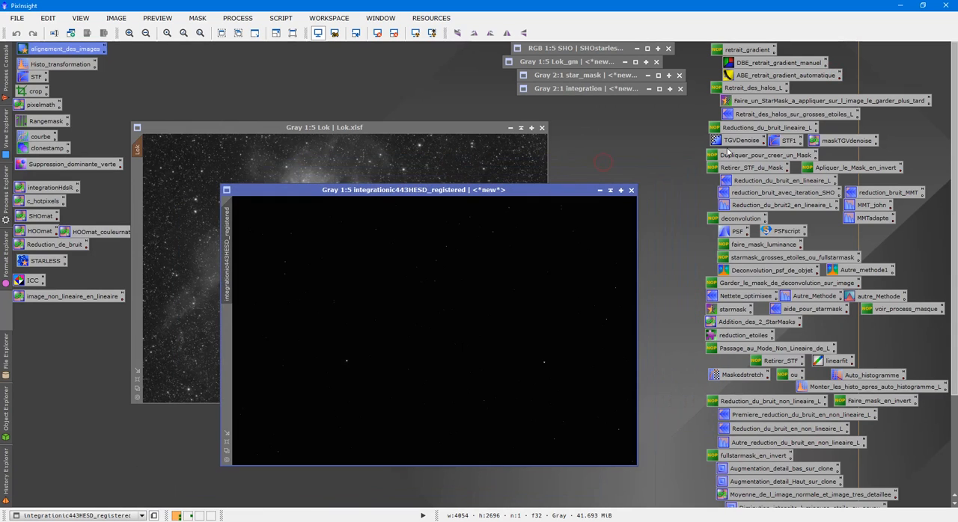
# - Create a star mask from integrationic443HESD_registered using StarMask with smoothness 8, and close the registered image and StarMask
pyautogui.doubleClick(769, 101)
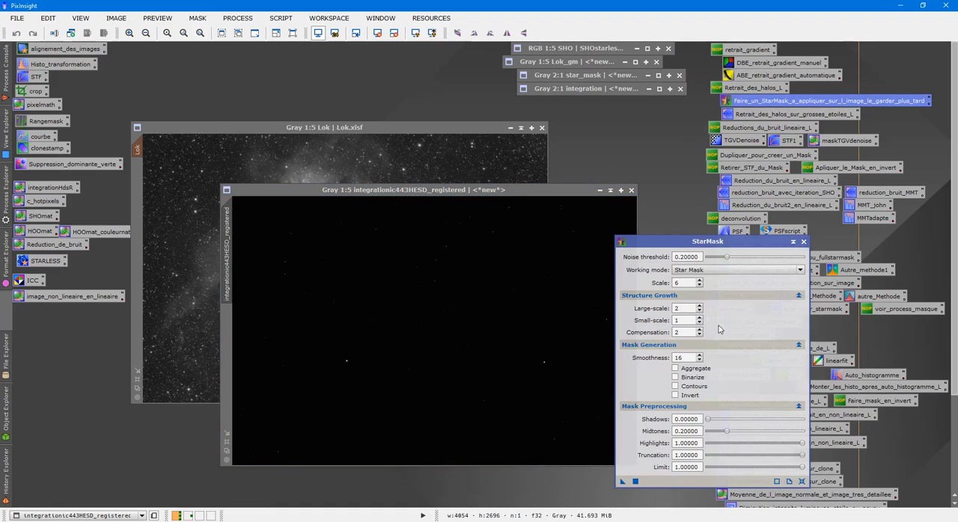
pyautogui.click(694, 359)
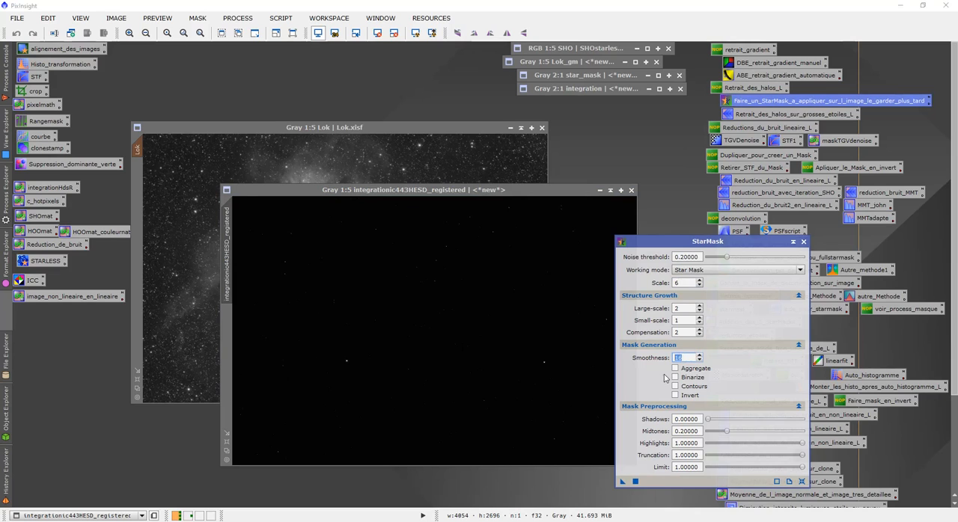
pyautogui.moveTo(624, 482); pyautogui.dragTo(538, 422)
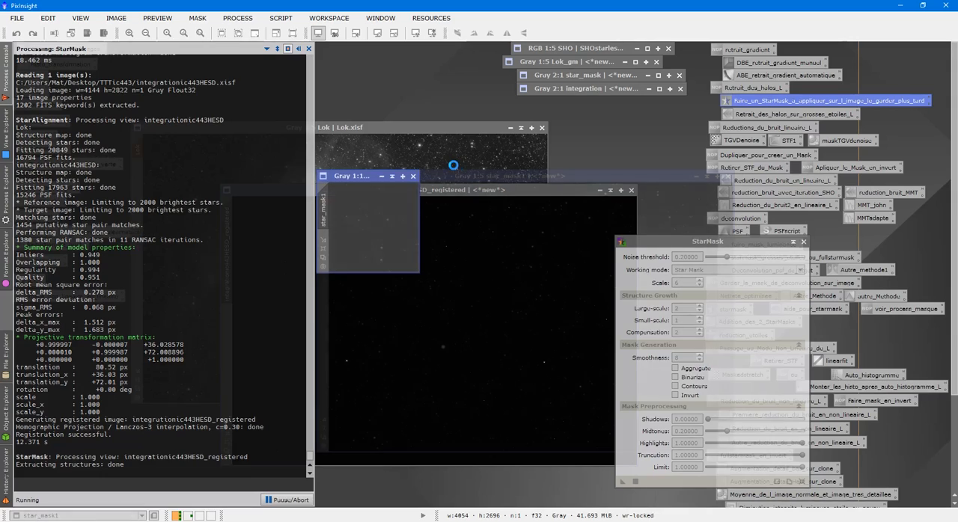
pyautogui.click(631, 190)
pyautogui.click(804, 242)
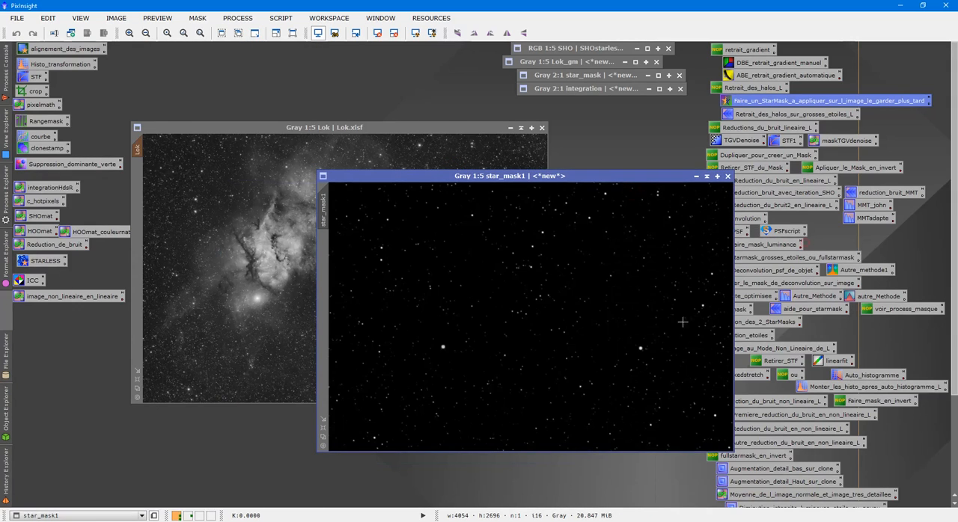
# - Apply star_mask1 as a mask to Lok and toggle its overlay to check the star coverage up to 3:1
pyautogui.moveTo(330, 202); pyautogui.dragTo(137, 210)
pyautogui.scroll(3, 270, 208)
pyautogui.hotkey('ctrl', 'k')
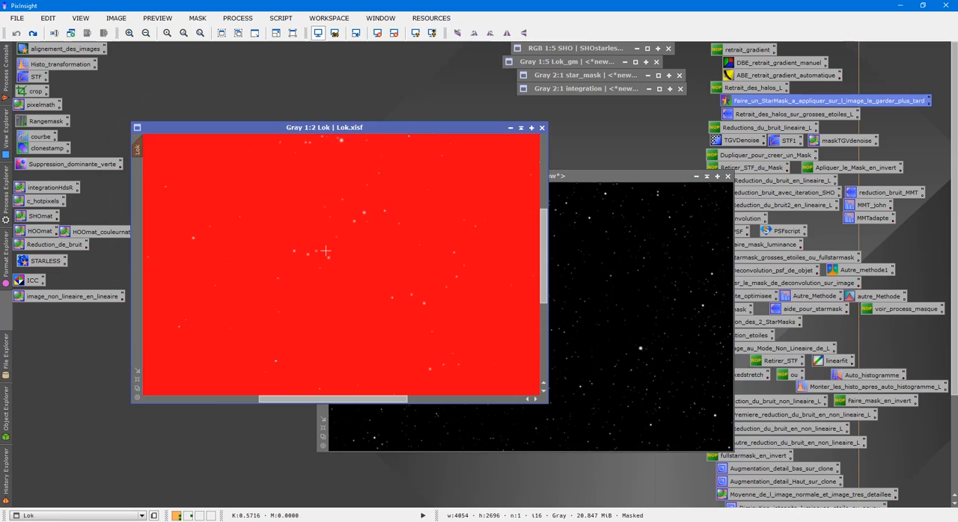
pyautogui.scroll(3, 325, 251)
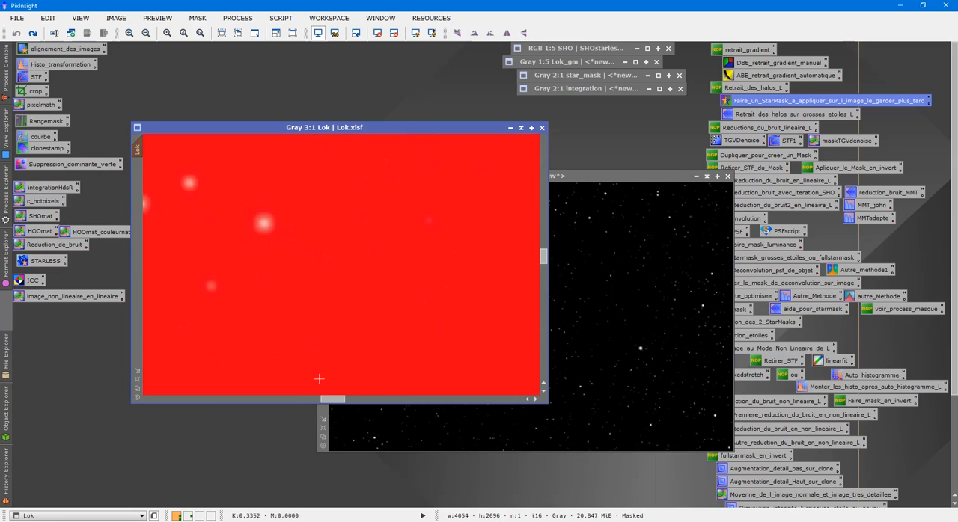
pyautogui.hotkey('ctrl', 'k')
pyautogui.hotkey('ctrl', 'k')
pyautogui.hotkey('ctrl', 'k')
# - Minimize star_mask1 below the other masks and briefly restore the integration mask to inspect it
pyautogui.click(591, 249)
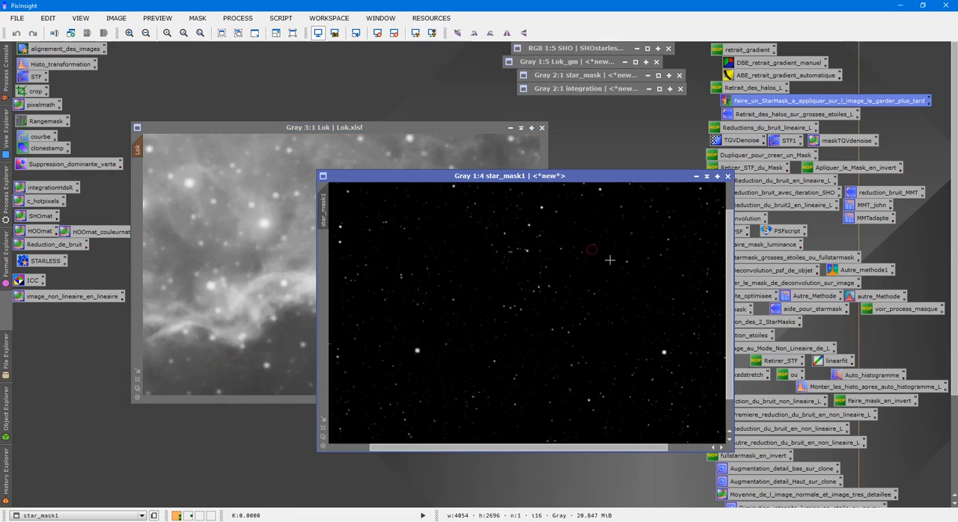
pyautogui.click(697, 177)
pyautogui.moveTo(505, 309); pyautogui.dragTo(592, 101)
pyautogui.doubleClick(587, 89)
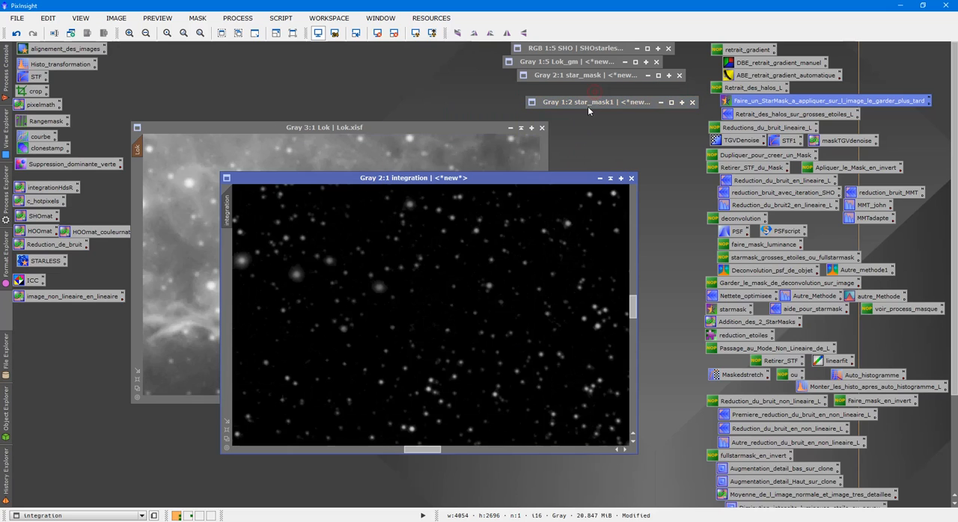
pyautogui.click(610, 179)
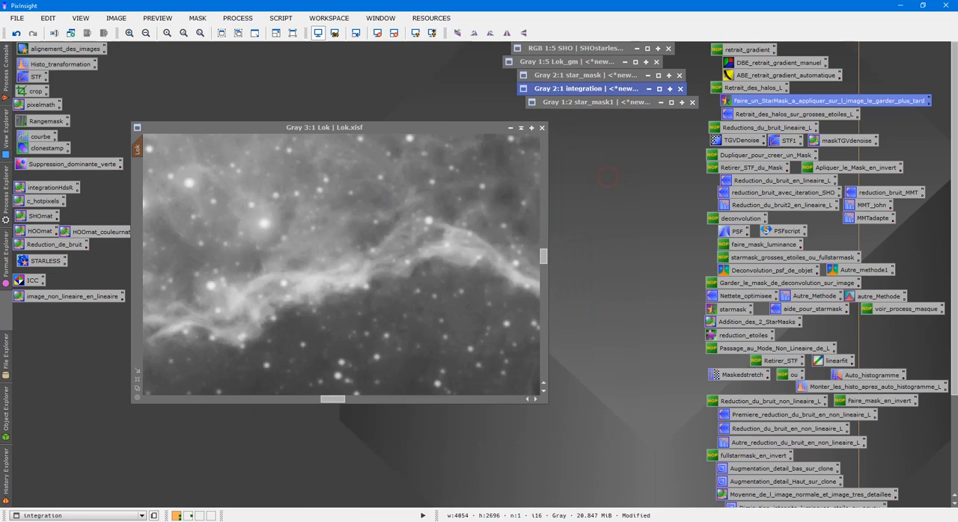
# - Remove the mask from the Lok image
pyautogui.rightClick(371, 224)
pyautogui.moveTo(509, 335)
pyautogui.click(553, 349)
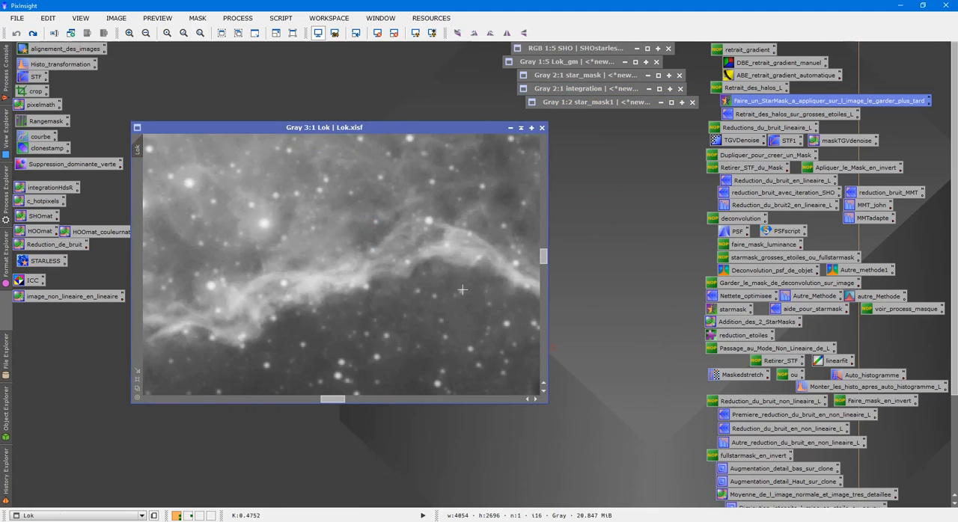
# - Build the PixelMath expression meax(integration,star_mask1 from the two masks and try applying it to Lok
pyautogui.doubleClick(41, 106)
pyautogui.click(632, 201)
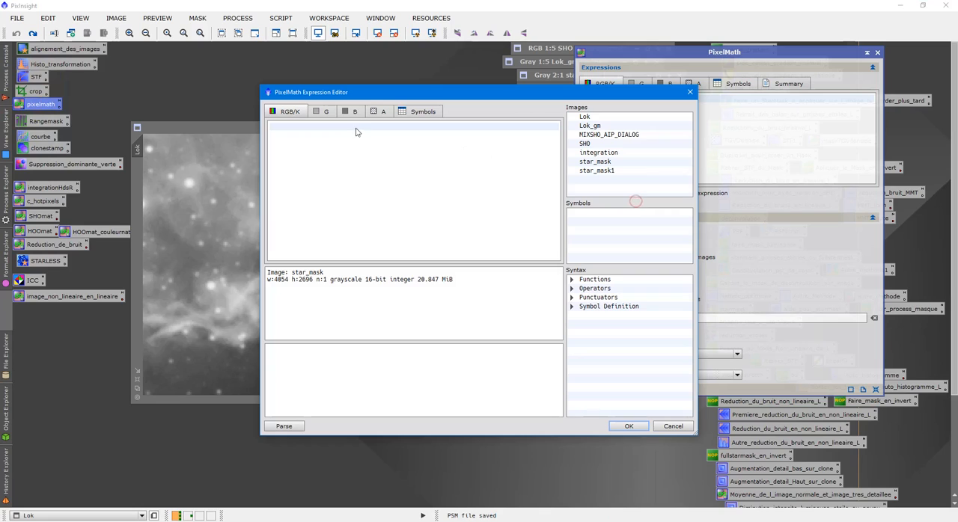
pyautogui.write('meax(')
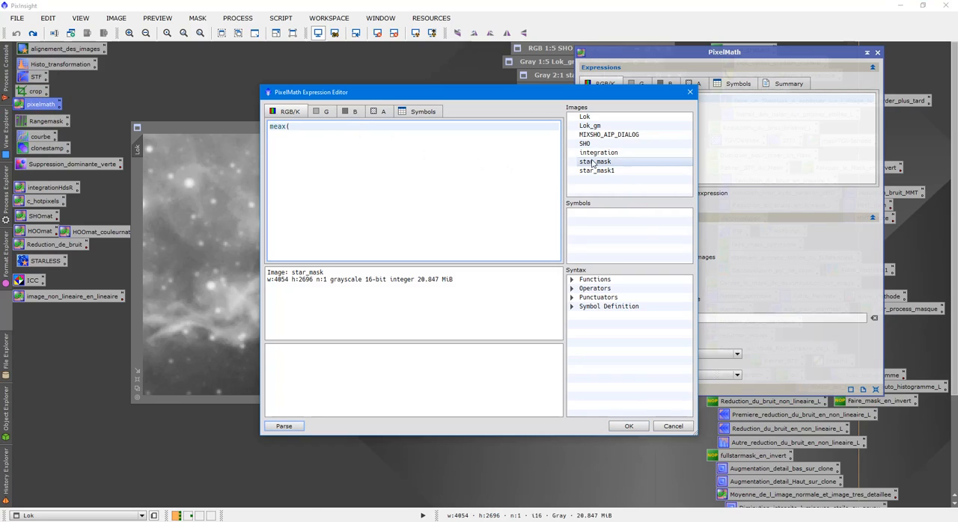
pyautogui.doubleClick(598, 152)
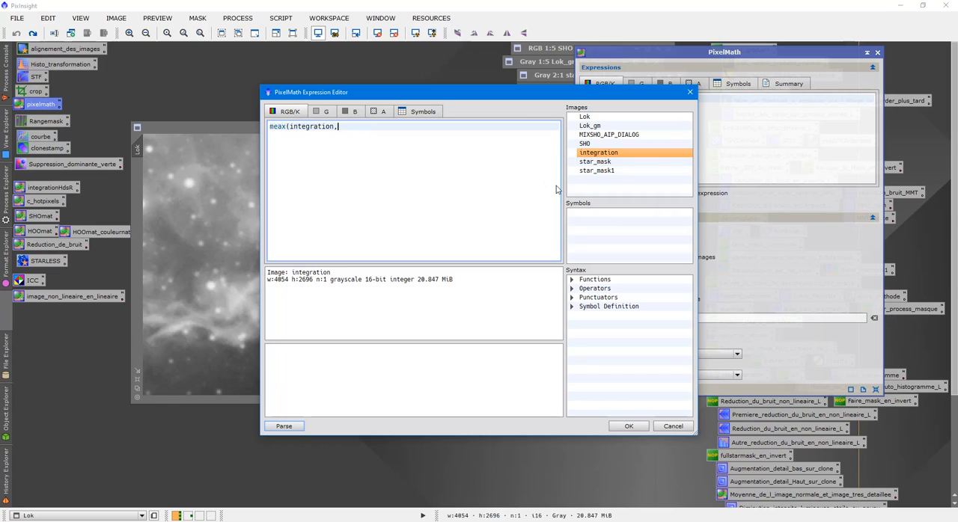
pyautogui.doubleClick(597, 171)
pyautogui.click(631, 426)
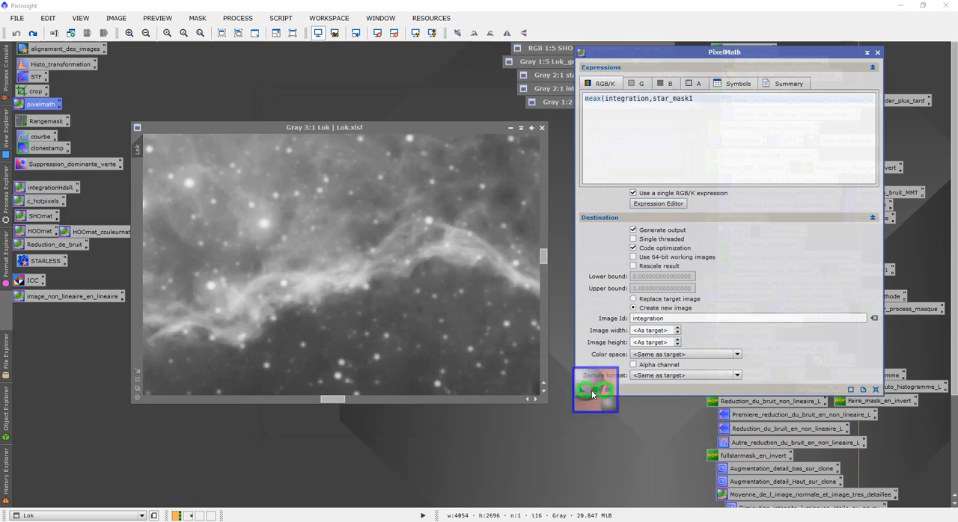
pyautogui.moveTo(593, 394); pyautogui.dragTo(483, 284)
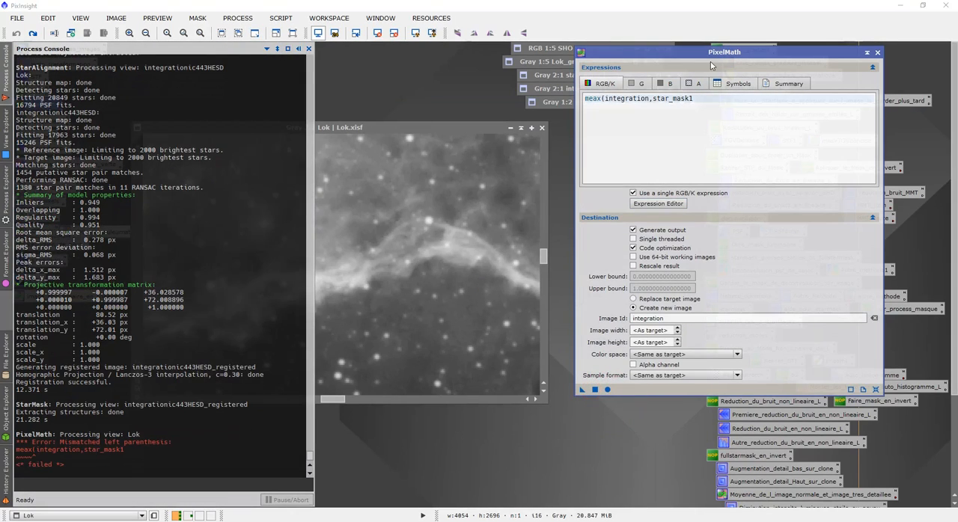
# - Add the closing parenthesis after star_mask1 in the PixelMath expression and try applying it again
pyautogui.moveTo(711, 58); pyautogui.dragTo(666, 154)
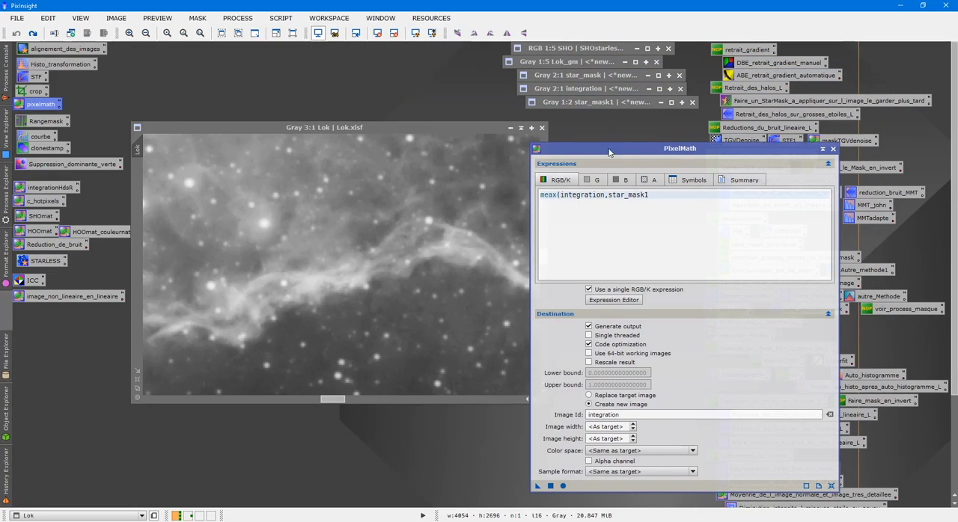
pyautogui.click(657, 195)
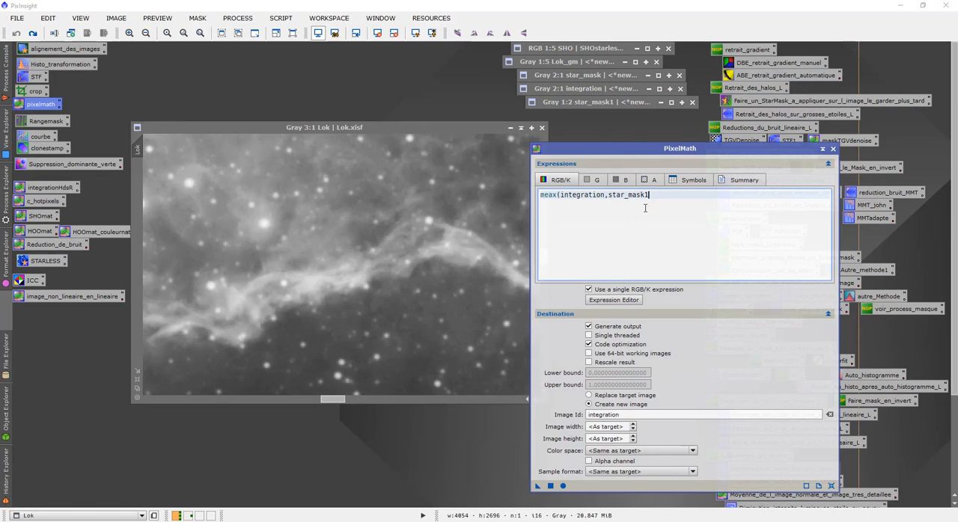
pyautogui.click(551, 485)
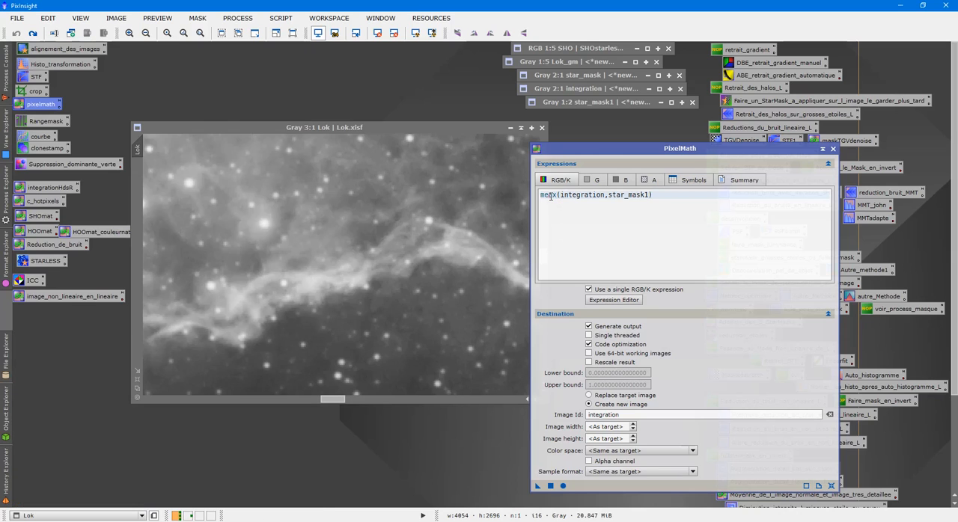
# - Correct the expression to max(integration,star_mask1), create the combined mask as a new image, and close PixelMath
pyautogui.click(549, 195)
pyautogui.press('BackSpace')
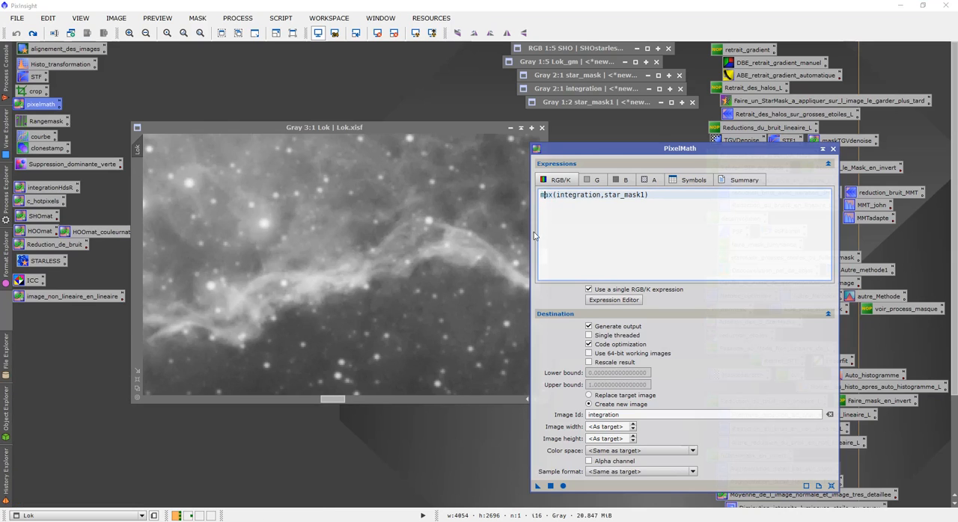
pyautogui.click(550, 485)
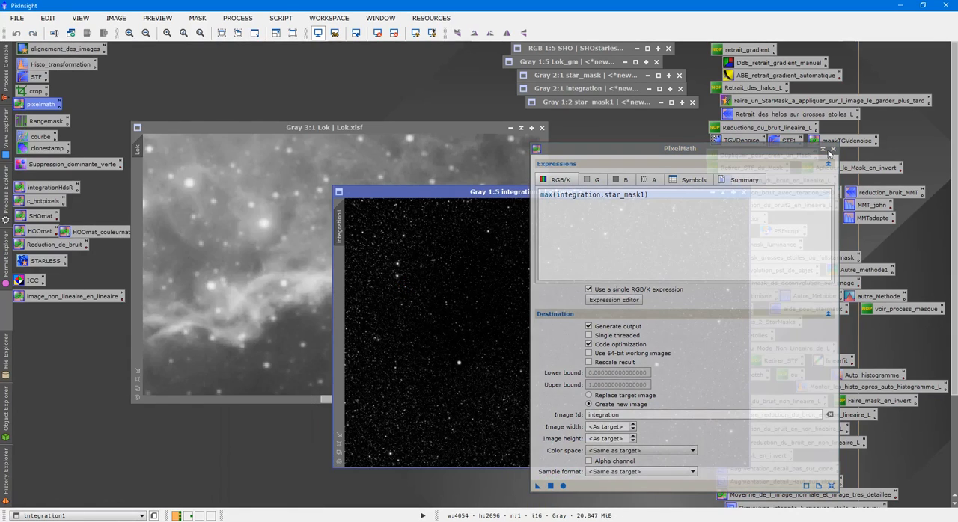
pyautogui.click(833, 148)
pyautogui.scroll(3, 653, 274)
pyautogui.scroll(2, 653, 274)
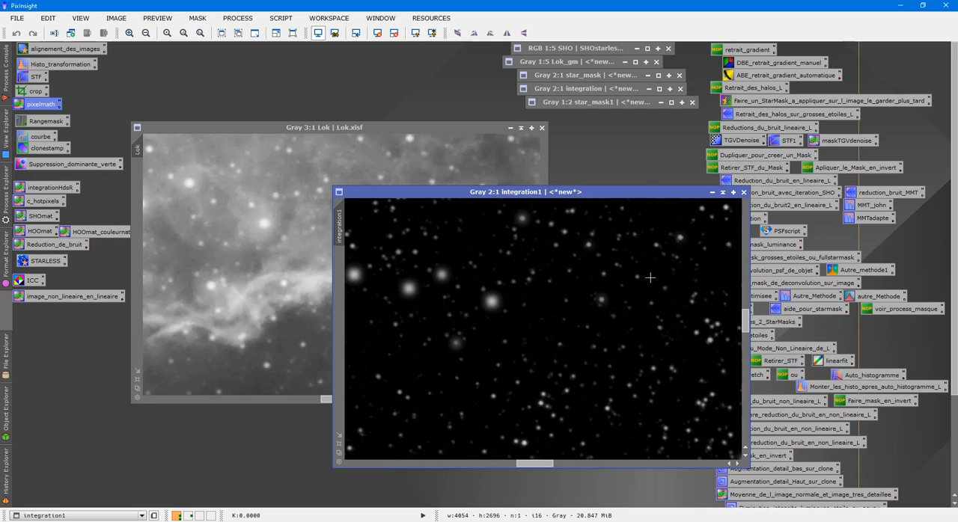
# - Inspect the integration1 star mask, apply it to the Lok image, and check the mask overlay before hiding it
pyautogui.scroll(-2, 654, 278)
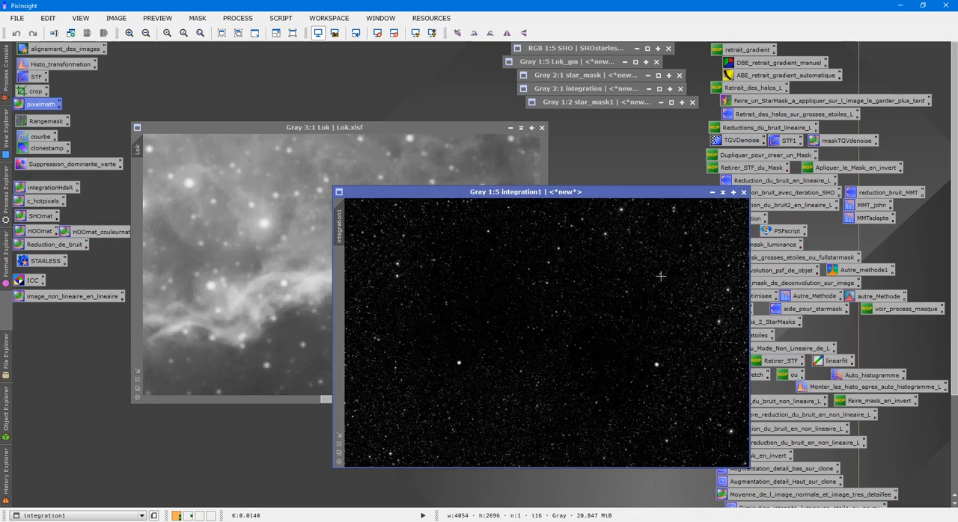
pyautogui.scroll(3, 659, 277)
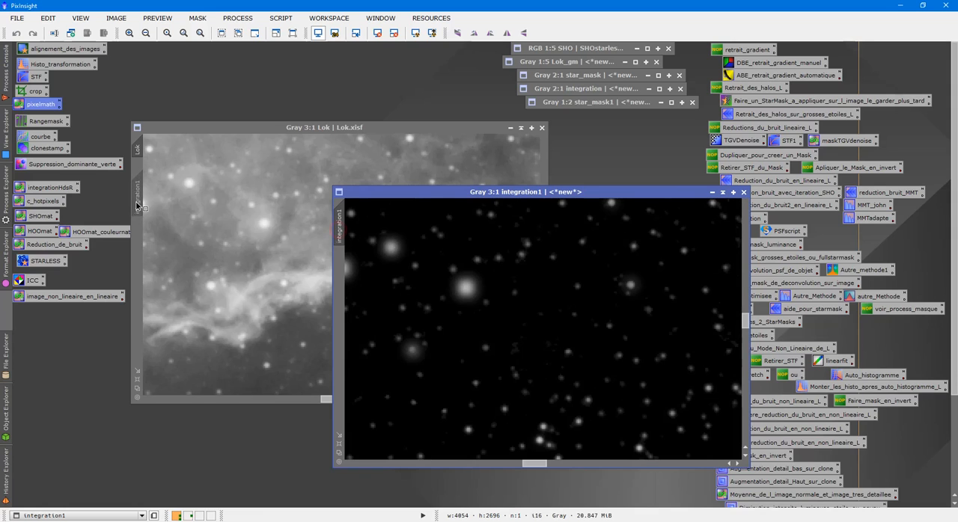
pyautogui.click(226, 225)
pyautogui.hotkey('ctrl', 'k')
pyautogui.hotkey('ctrl', 'k')
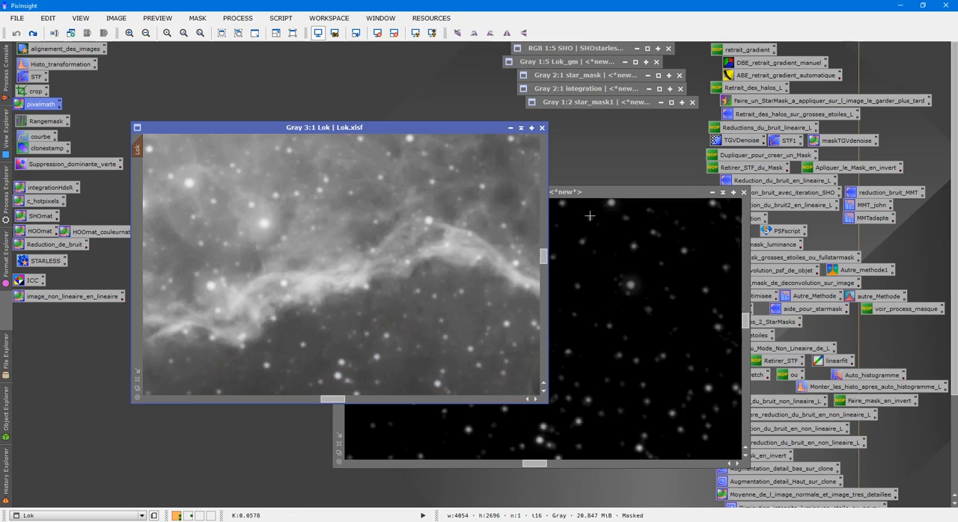
# - Rename the integration1 image as masketoileok
pyautogui.click(715, 192)
pyautogui.moveTo(569, 328); pyautogui.dragTo(623, 410)
pyautogui.doubleClick(622, 410)
pyautogui.rightClick(577, 315)
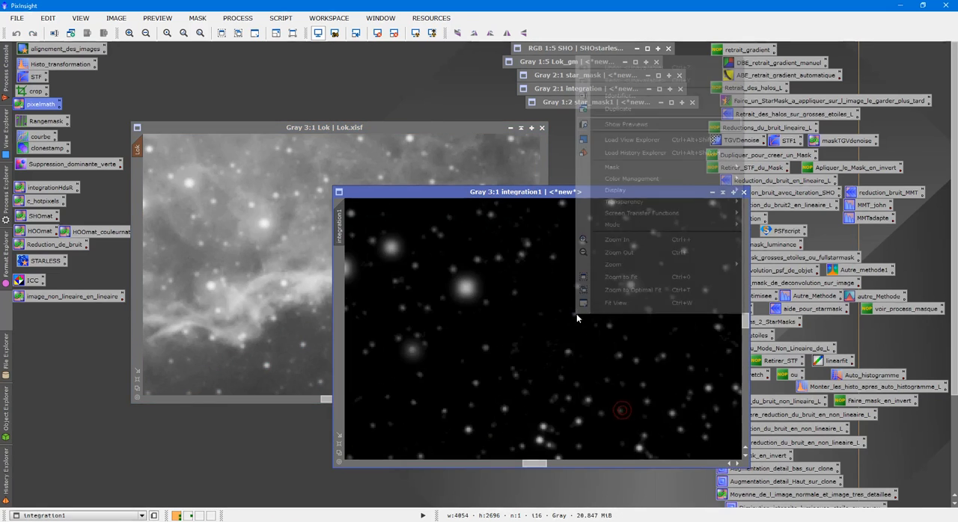
pyautogui.click(631, 94)
pyautogui.write('masketoileok')
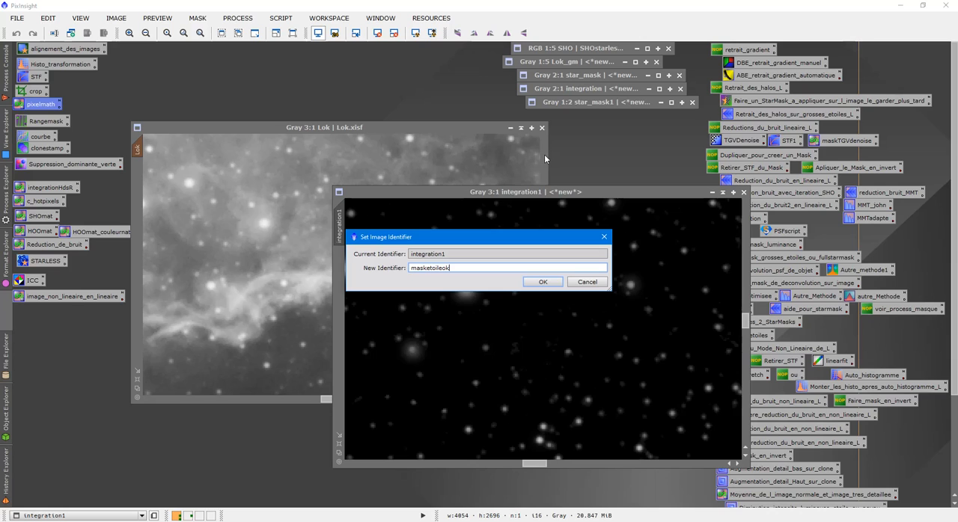
pyautogui.click(542, 280)
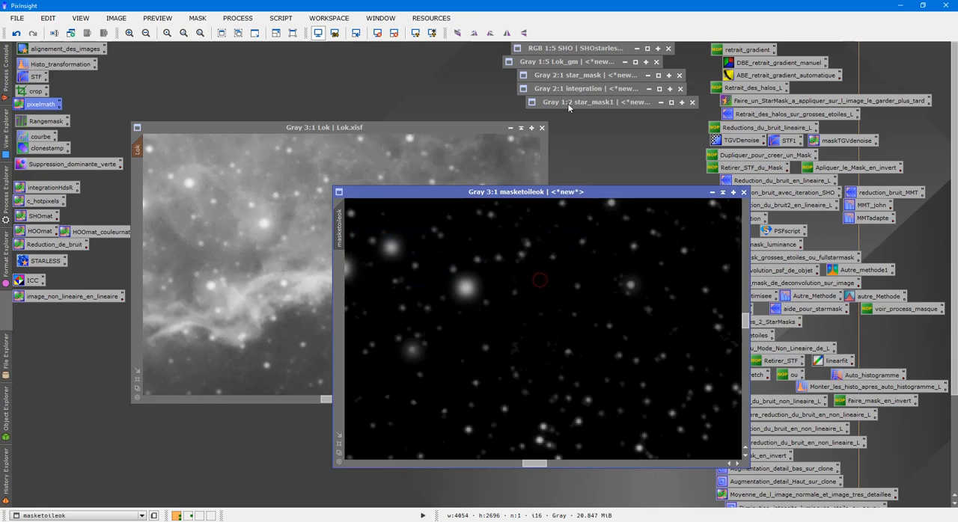
# - Collapse masketoileok, stack it beneath the other collapsed masks, and close the Lok_gm image
pyautogui.click(722, 193)
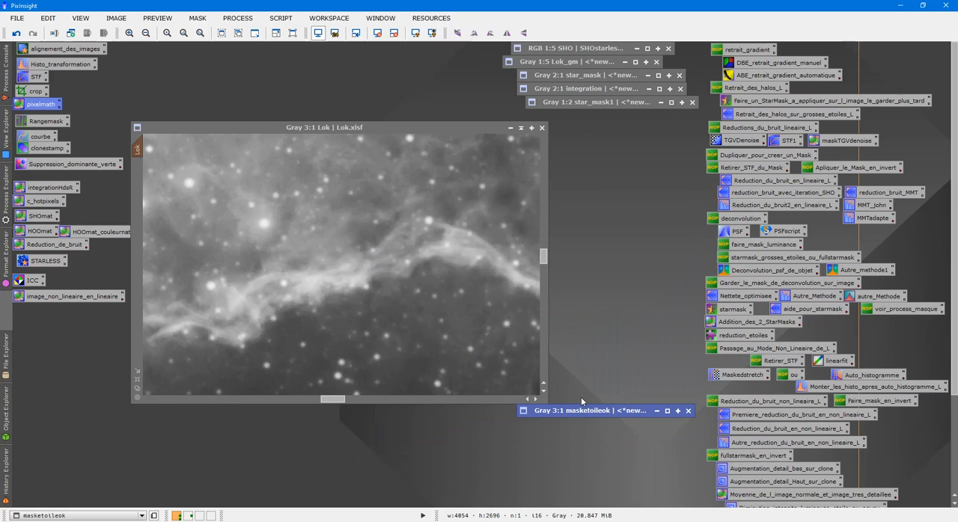
pyautogui.moveTo(584, 411); pyautogui.dragTo(589, 118)
pyautogui.click(625, 63)
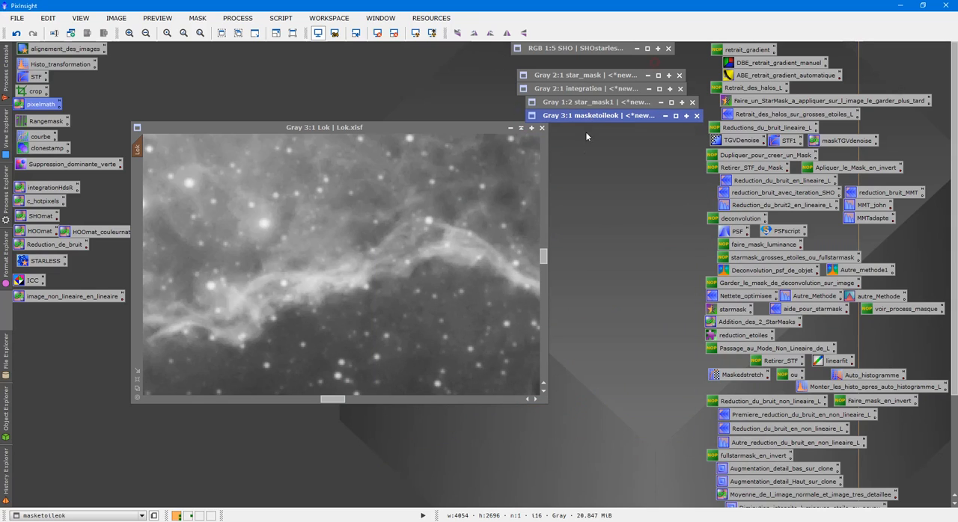
# - Remove the mask from the Lok image and collapse its window
pyautogui.click(412, 201)
pyautogui.scroll(-3, 445, 335)
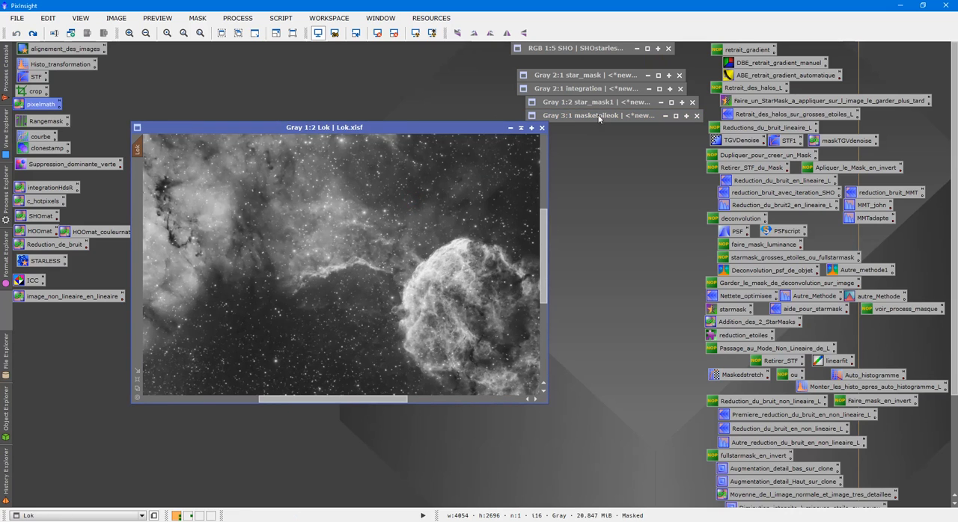
pyautogui.scroll(-2, 346, 244)
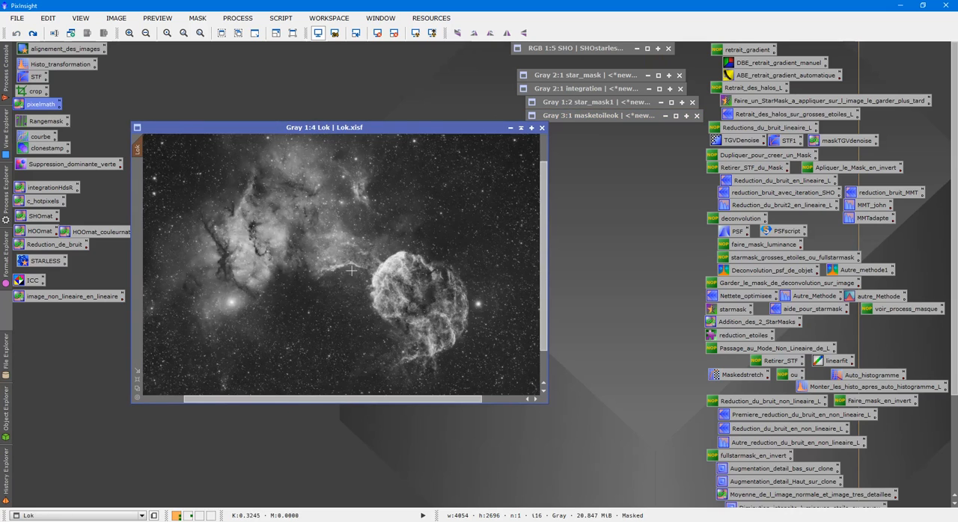
pyautogui.rightClick(349, 264)
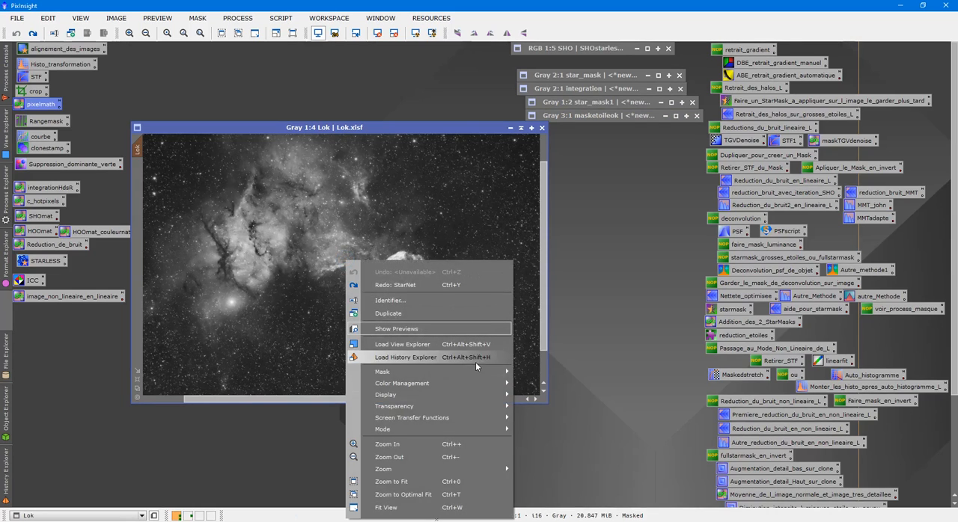
pyautogui.moveTo(486, 372)
pyautogui.click(520, 385)
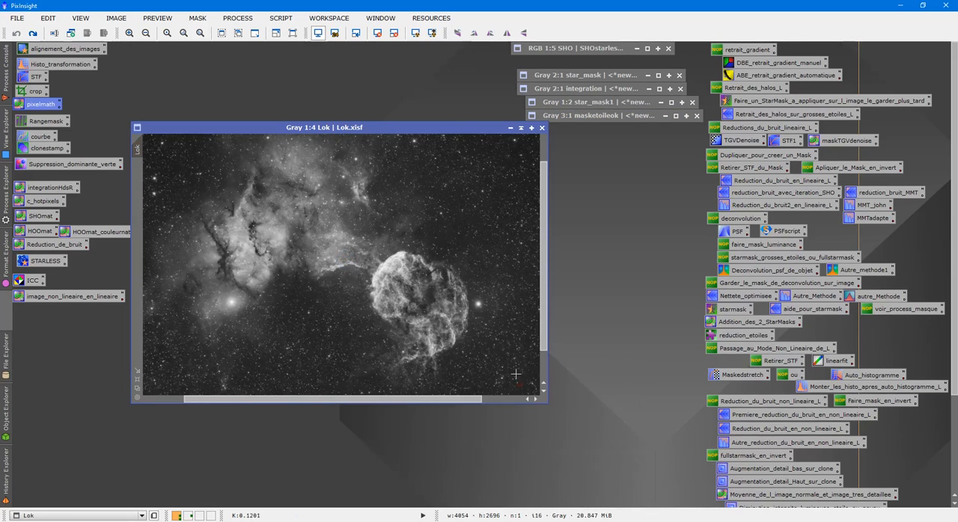
pyautogui.click(522, 130)
# - Open the H, O and S images from the tttSHO folder inside TTTic443
pyautogui.doubleClick(356, 178)
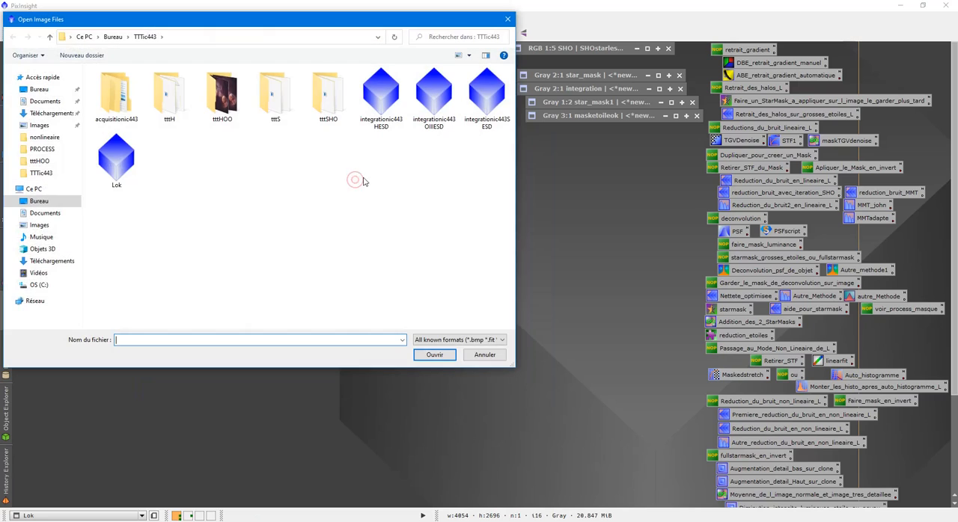
pyautogui.click(113, 37)
pyautogui.doubleClick(116, 189)
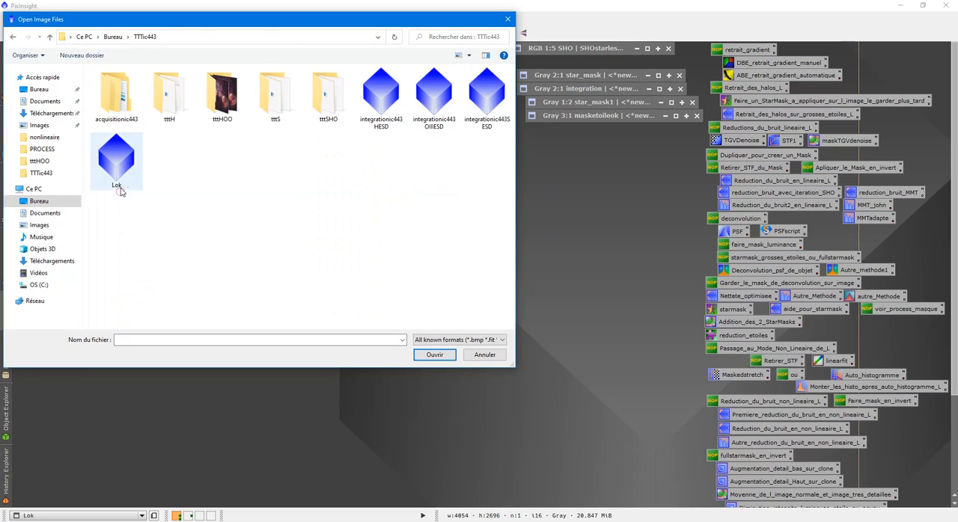
pyautogui.doubleClick(328, 96)
pyautogui.moveTo(158, 137); pyautogui.dragTo(178, 103)
pyautogui.click(435, 355)
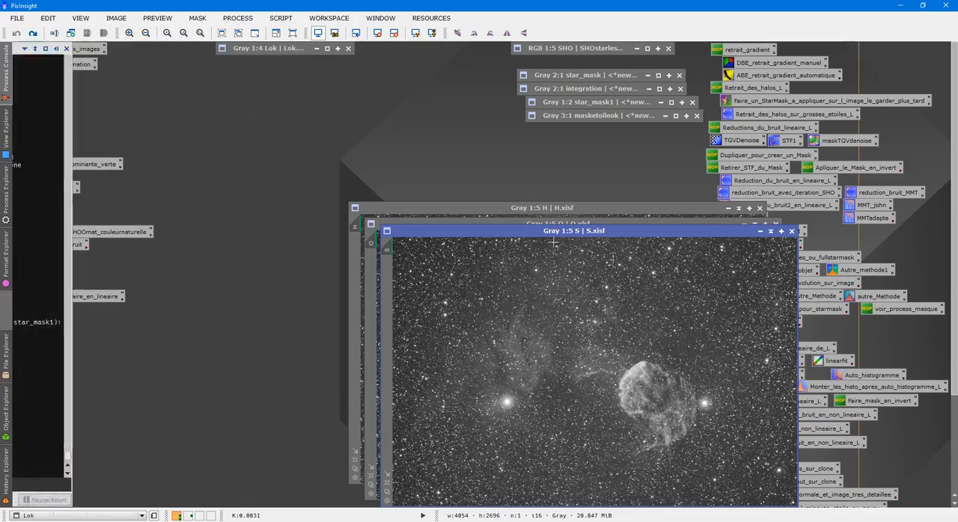
# - Spread out the S, O and H image windows, and restore Lok for a brief look before collapsing it again
pyautogui.moveTo(560, 238); pyautogui.dragTo(314, 170)
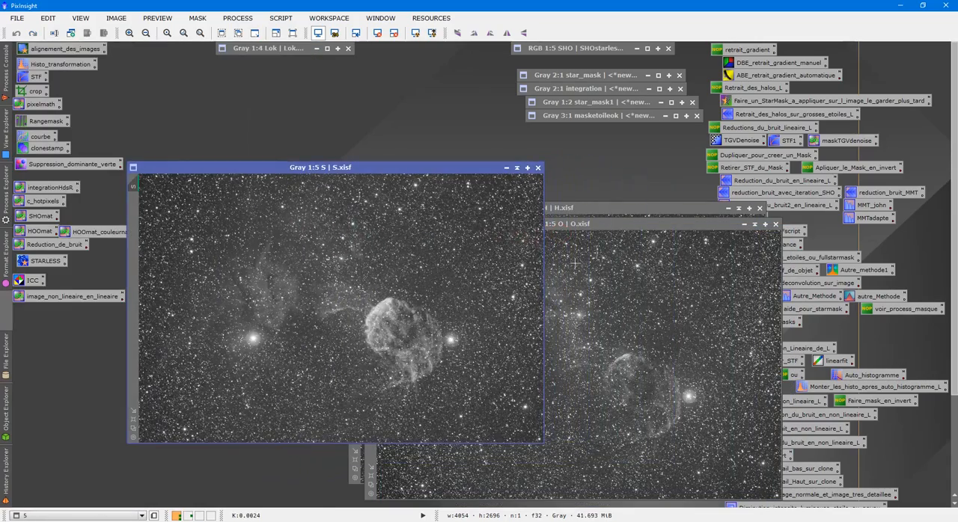
pyautogui.click(569, 239)
pyautogui.moveTo(569, 223); pyautogui.dragTo(451, 208)
pyautogui.click(668, 233)
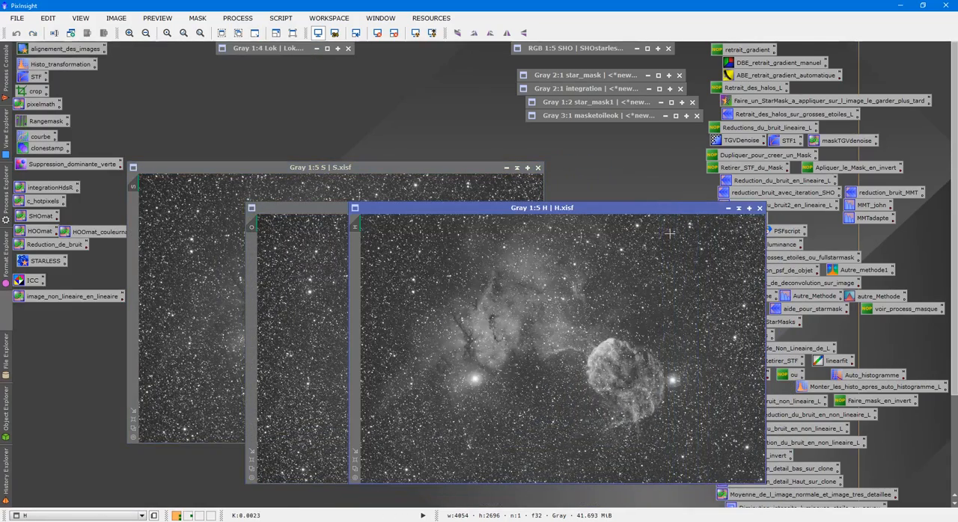
pyautogui.moveTo(582, 212); pyautogui.dragTo(519, 236)
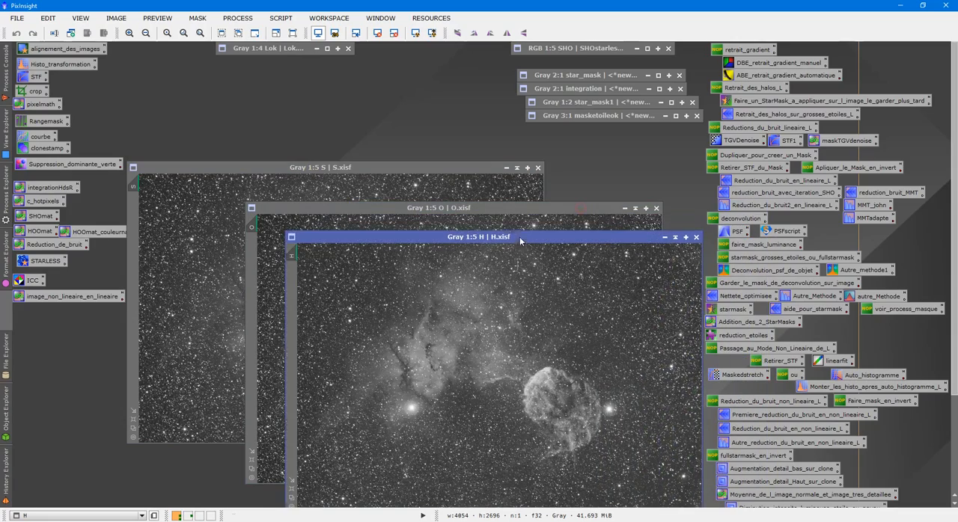
pyautogui.doubleClick(278, 50)
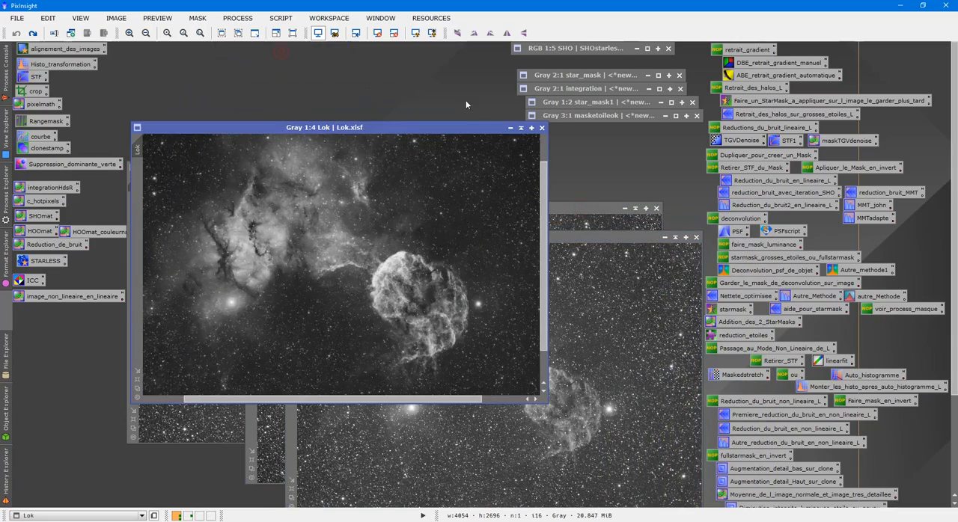
pyautogui.click(519, 130)
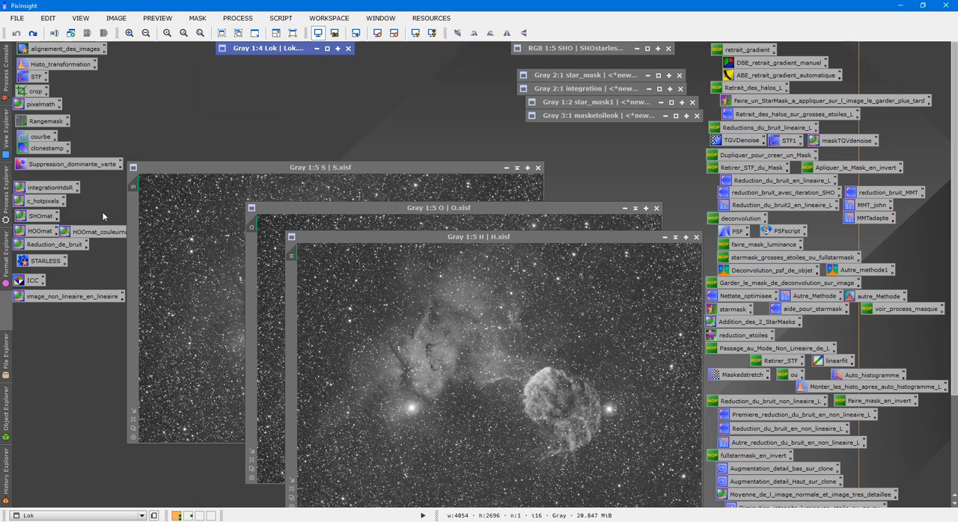
# - Start the SHO-AIP script and set red SII to 120 %, green HA to 40 % and blue OIII to 200 %
pyautogui.click(281, 19)
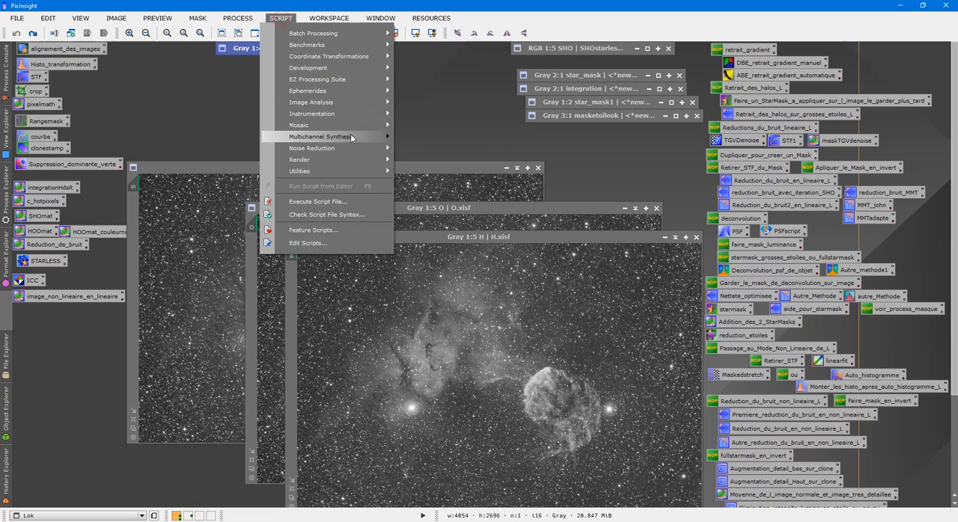
pyautogui.moveTo(357, 137)
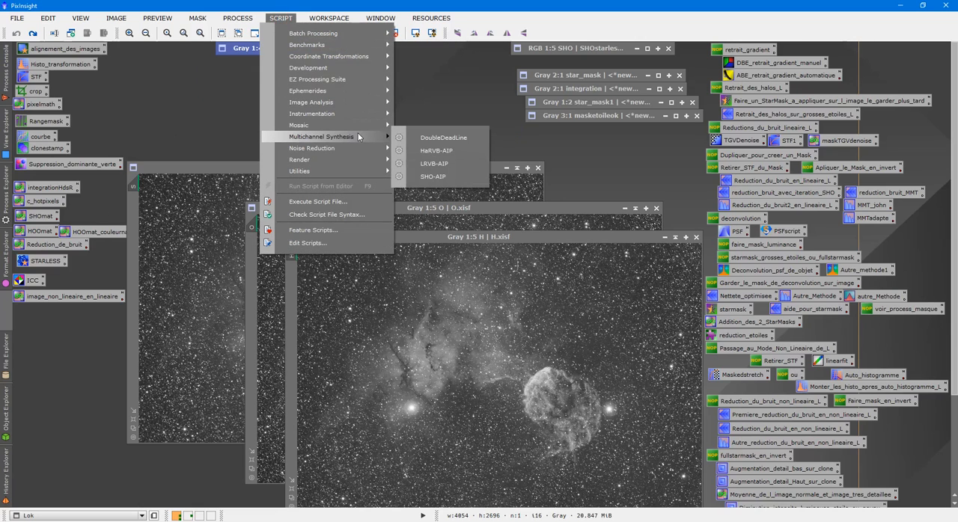
pyautogui.click(427, 177)
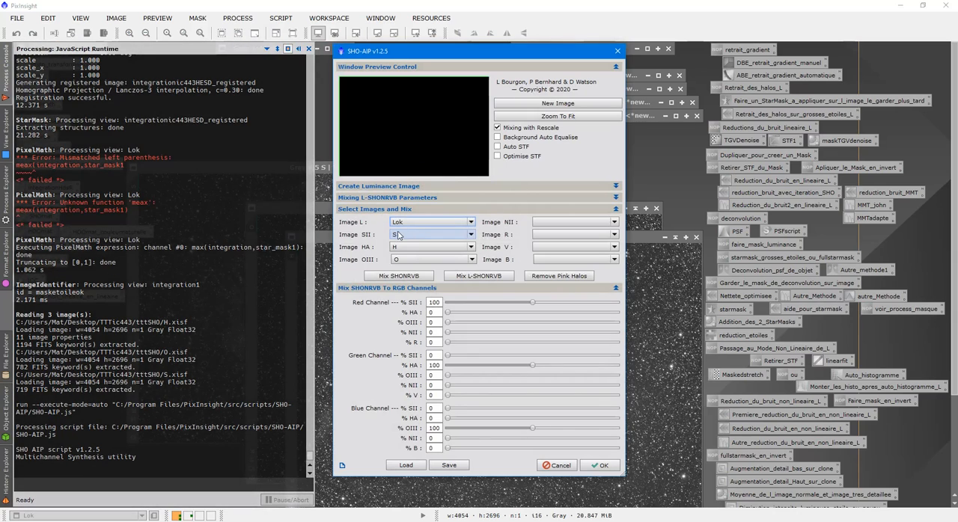
pyautogui.doubleClick(435, 303)
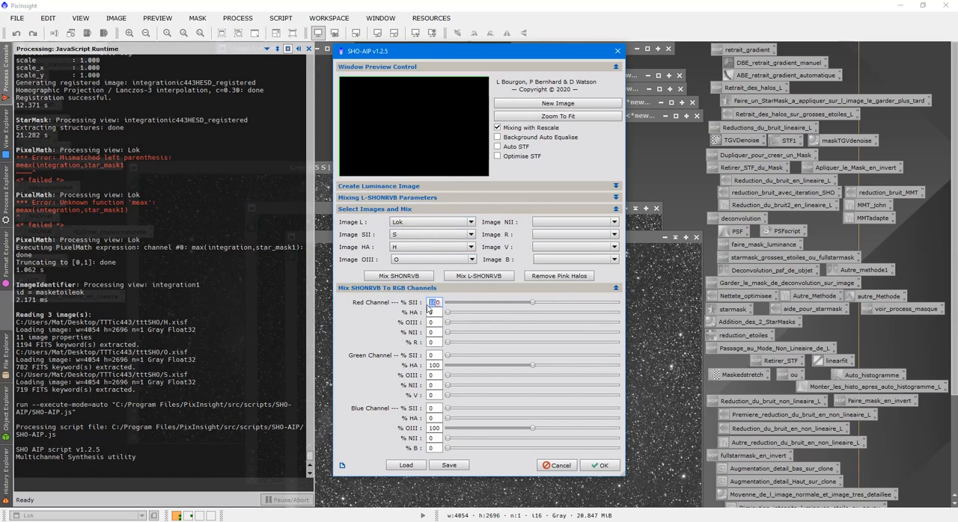
pyautogui.doubleClick(434, 365)
pyautogui.write('40')
pyautogui.moveTo(531, 429); pyautogui.dragTo(620, 430)
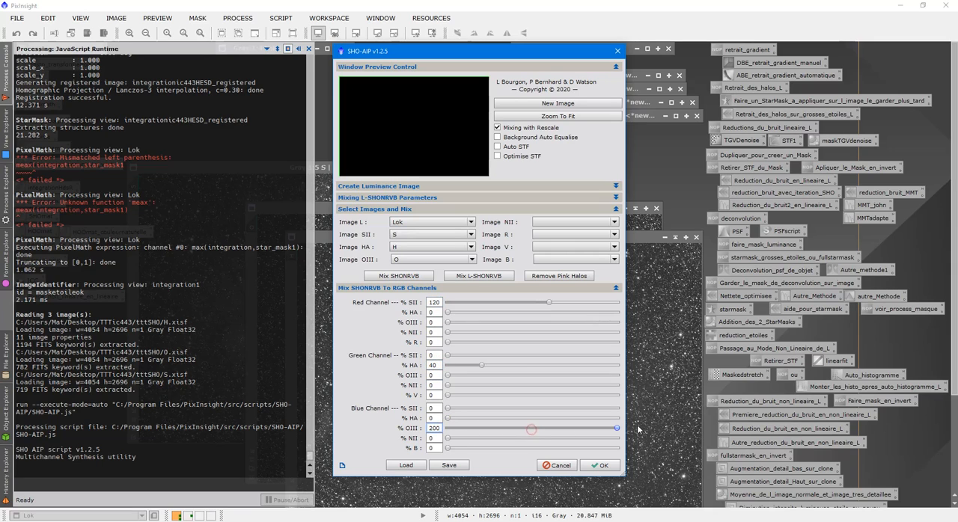
# - Mix the SHO channels without luminance, enabling Background Auto Equalise, Auto STF and Optimise STF for the repeated mix
pyautogui.click(417, 277)
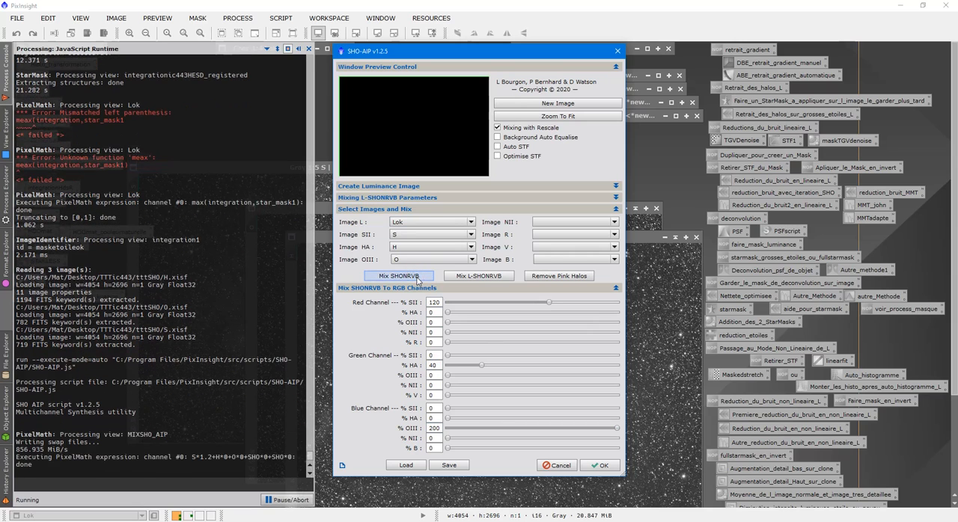
pyautogui.click(498, 138)
pyautogui.click(498, 147)
pyautogui.click(498, 156)
pyautogui.click(397, 277)
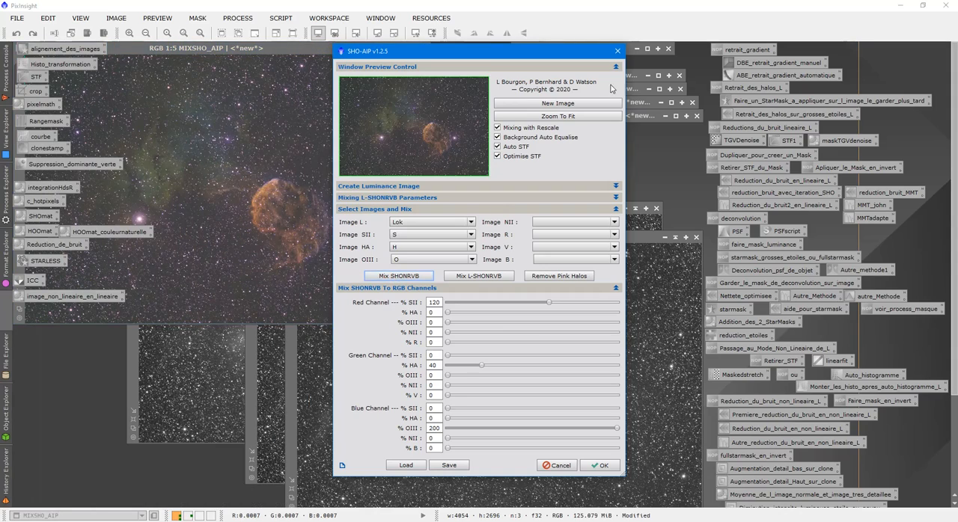
# - Close the SHO-AIP script and the S, O and H source images
pyautogui.click(618, 51)
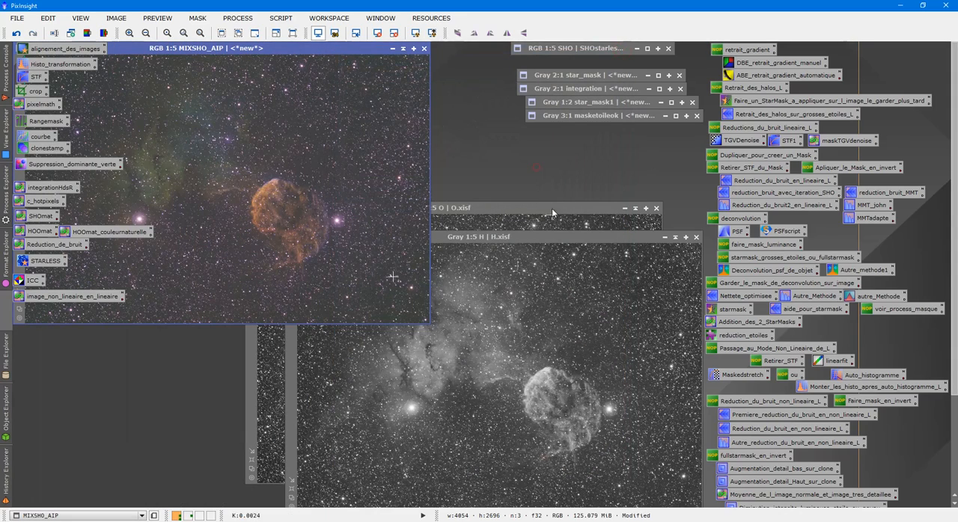
pyautogui.click(656, 209)
pyautogui.click(696, 238)
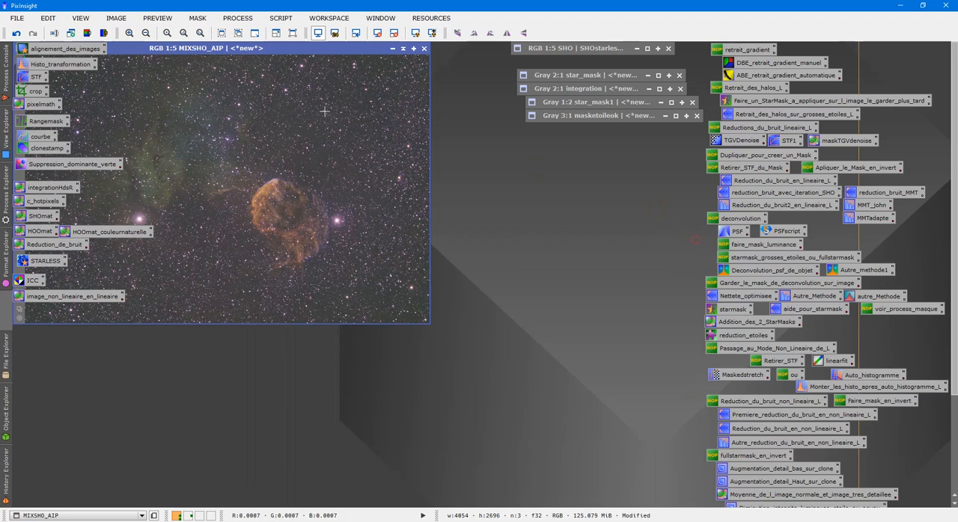
# - Rename the MIXSHO_AIP colour image as couleuretoiles
pyautogui.rightClick(396, 183)
pyautogui.click(438, 226)
pyautogui.write('couleuretoiles')
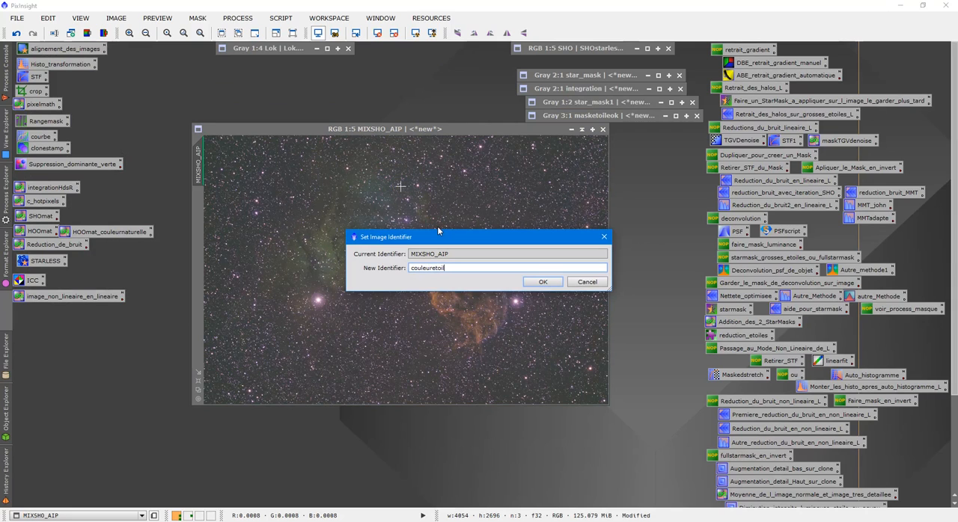
pyautogui.click(543, 282)
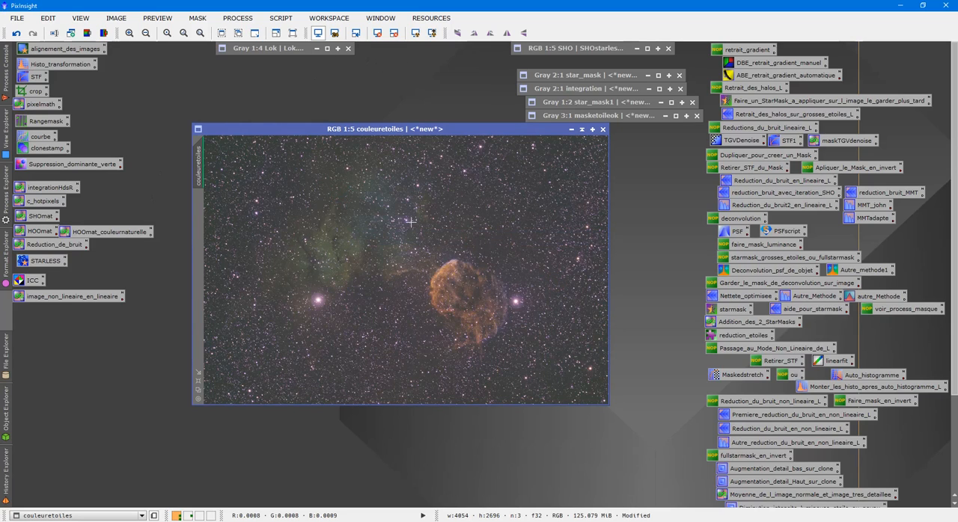
# - Invert couleuretoiles, remove green with SCNR using Average Neutral at amount 1.00, and invert the image back
pyautogui.hotkey('ctrl', 'i')
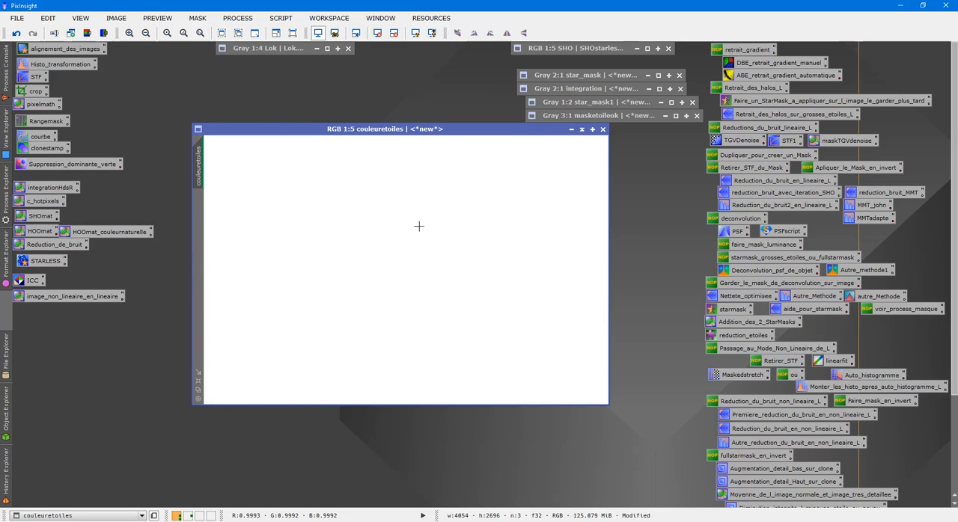
pyautogui.doubleClick(75, 164)
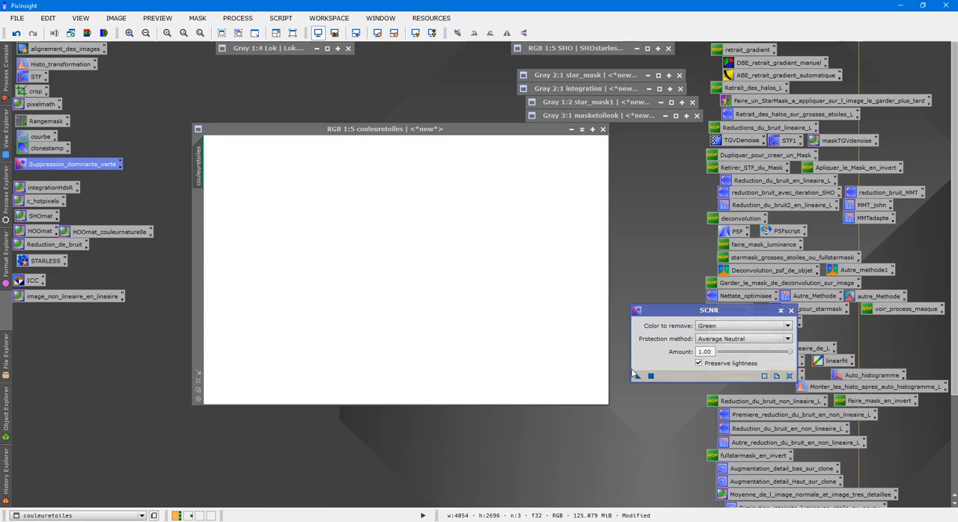
pyautogui.moveTo(644, 377); pyautogui.dragTo(496, 321)
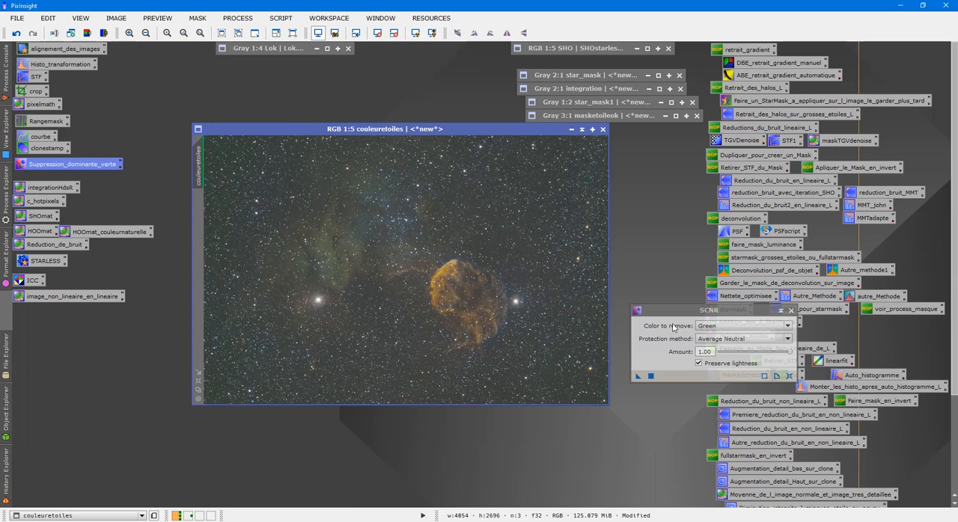
pyautogui.click(783, 309)
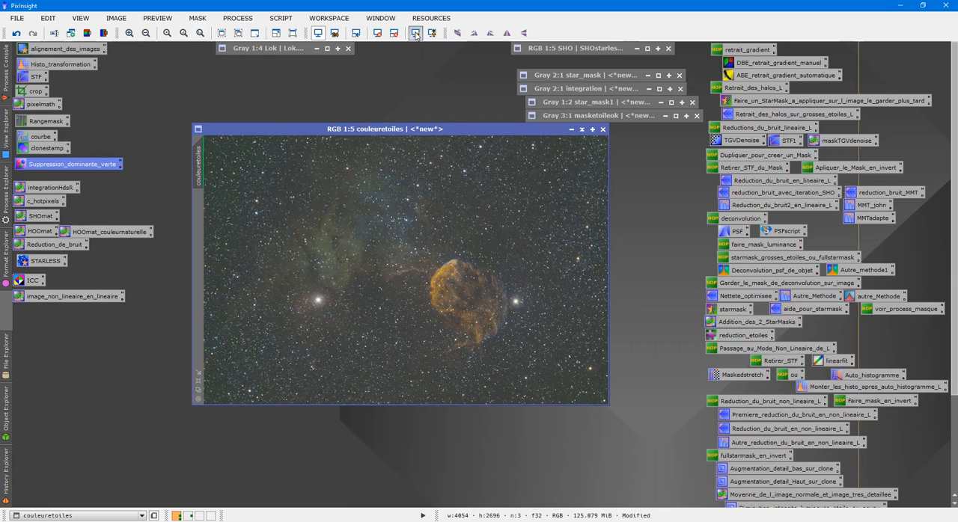
# - Remove the screen stretch from couleuretoiles and apply the saved Auto_histogramme process to the image
pyautogui.scroll(4, 384, 279)
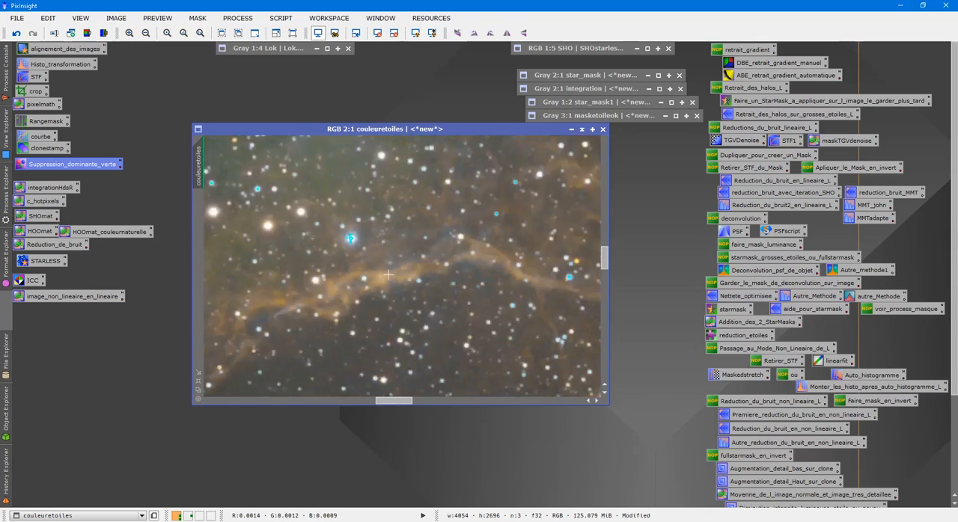
pyautogui.scroll(-4, 370, 298)
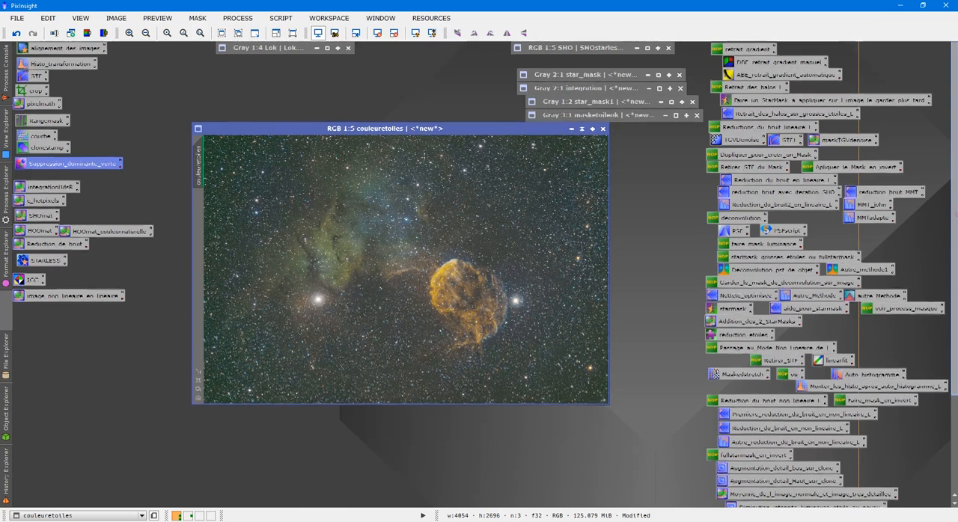
pyautogui.scroll(-1, 953, 214)
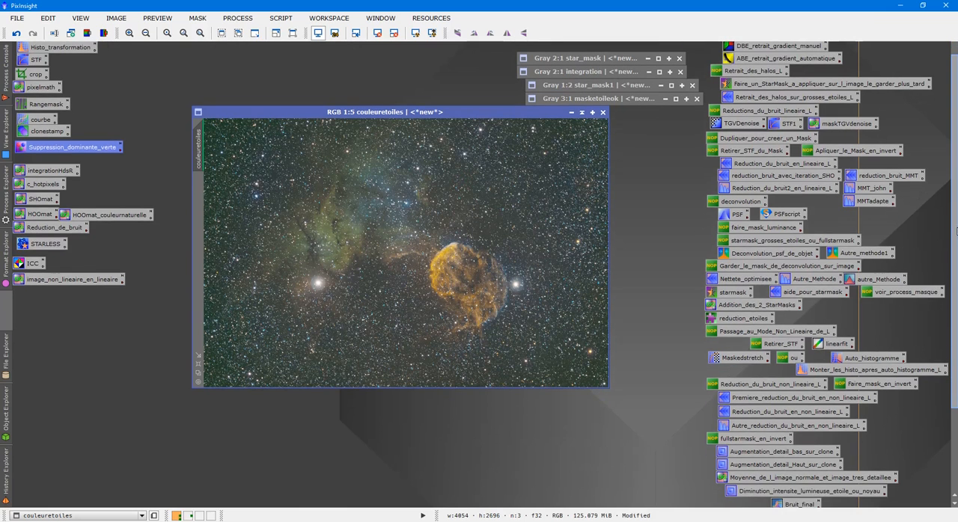
pyautogui.click(377, 33)
pyautogui.doubleClick(840, 358)
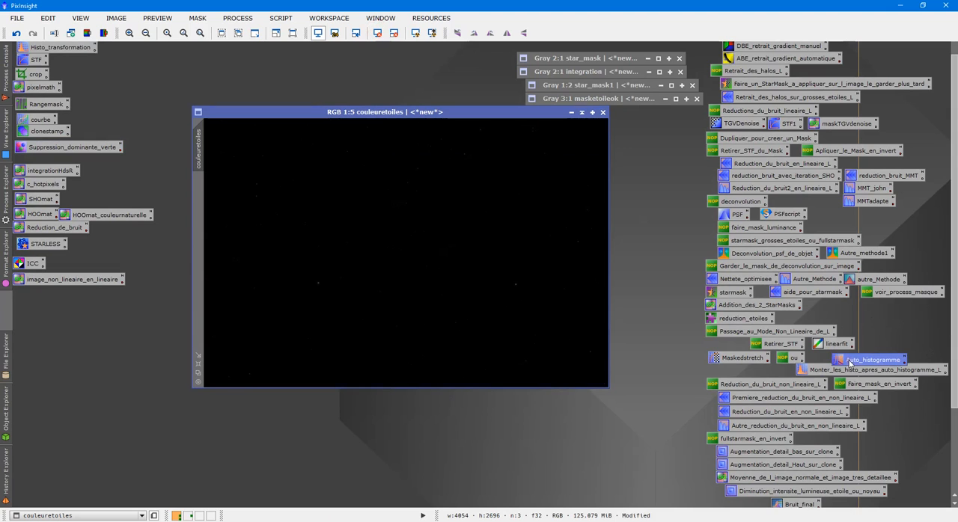
pyautogui.moveTo(389, 350); pyautogui.dragTo(322, 323)
# - Load couleuretoiles into the saved Monter_les_histo_apres_auto_histogramme_L transformation, set the shadows to about 0.4933, and enable the real-time preview
pyautogui.doubleClick(835, 370)
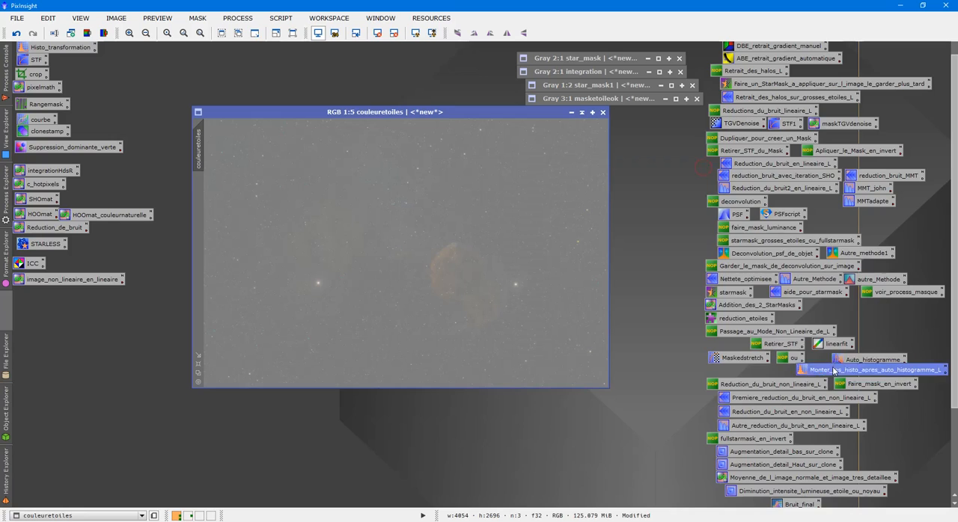
pyautogui.click(734, 373)
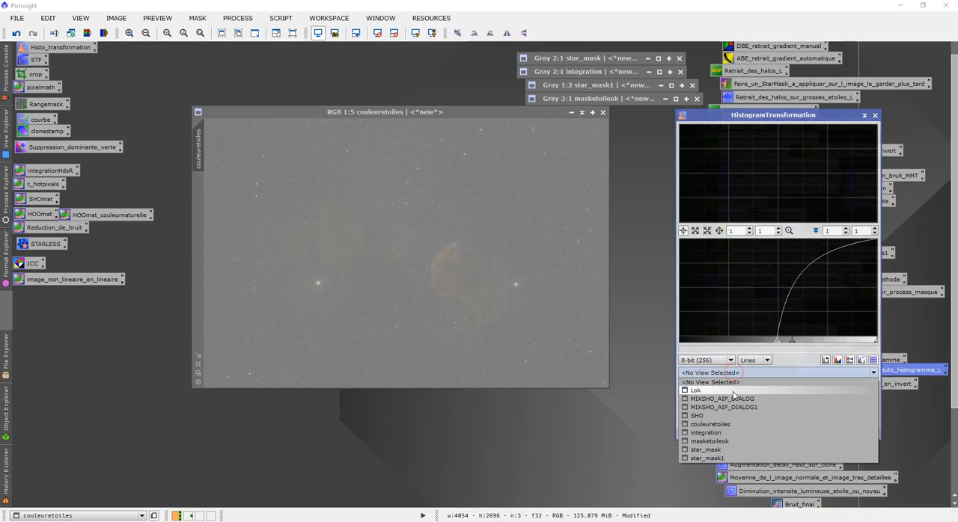
pyautogui.click(709, 424)
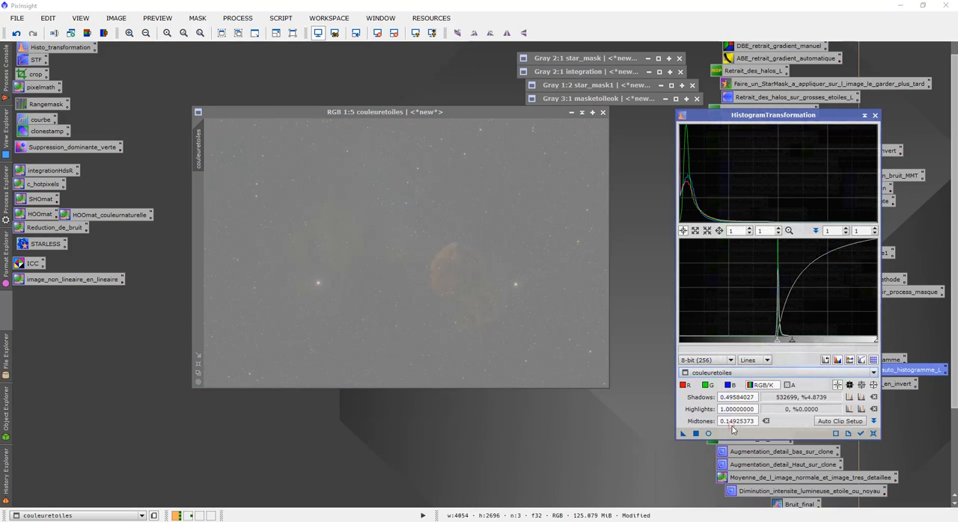
pyautogui.scroll(9, 738, 231)
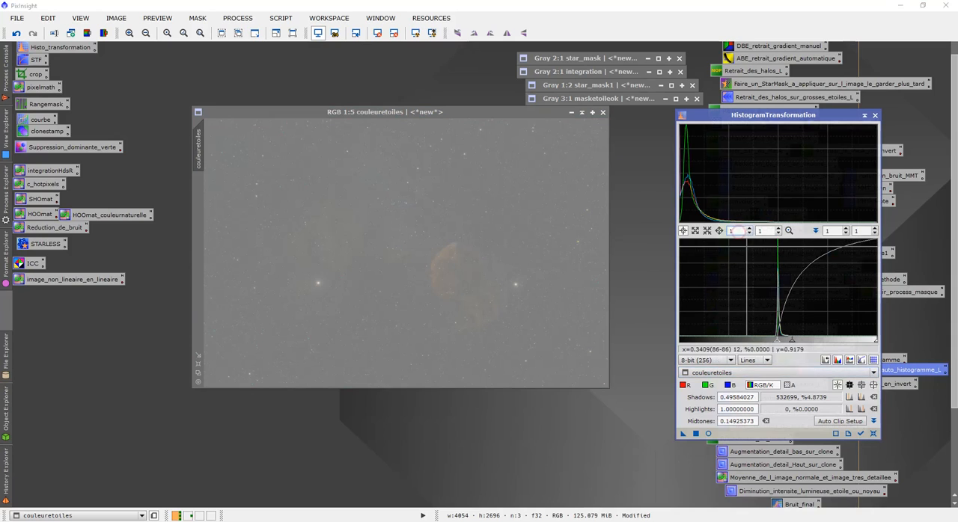
pyautogui.click(767, 341)
pyautogui.click(767, 340)
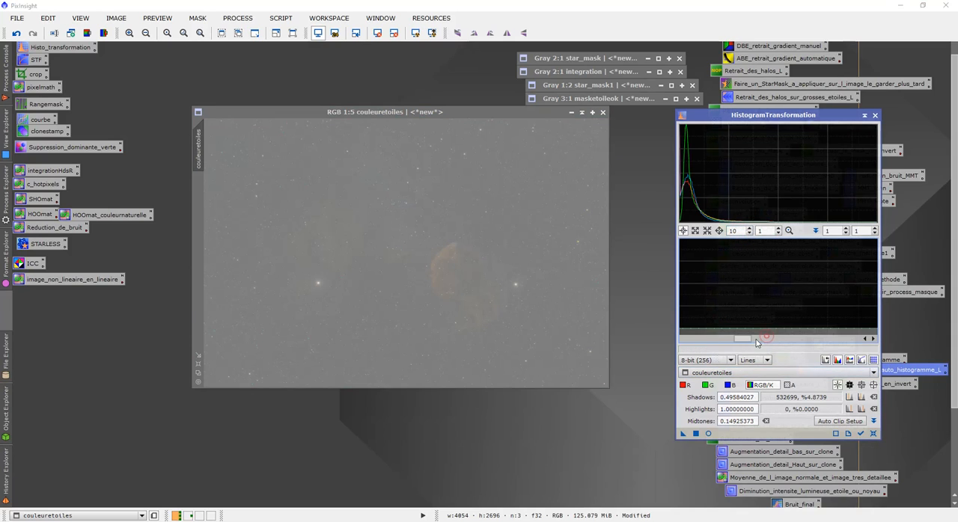
pyautogui.moveTo(751, 341); pyautogui.dragTo(778, 342)
pyautogui.click(708, 433)
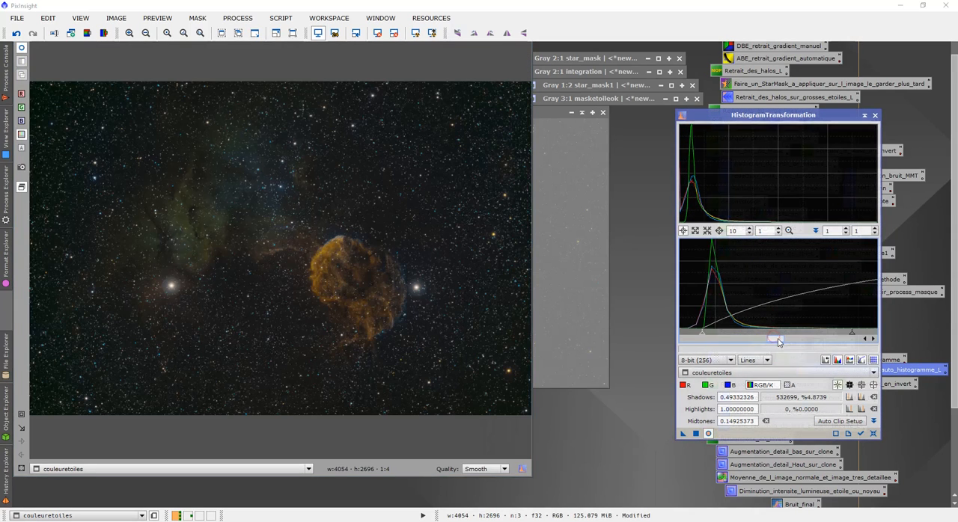
# - Set the histogram midtones to about 0.088, apply the transformation to couleuretoiles, and close the histogram tool and its real-time preview
pyautogui.moveTo(853, 339); pyautogui.dragTo(790, 336)
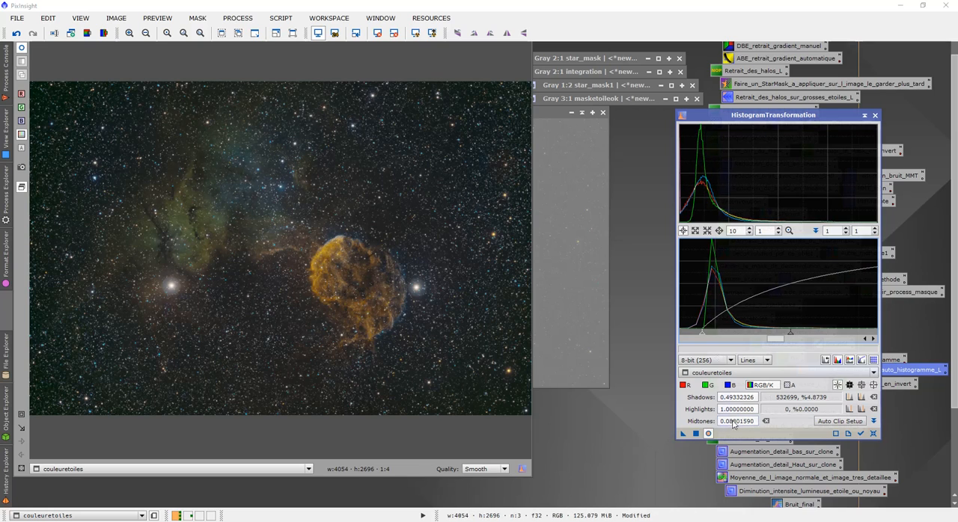
pyautogui.click(696, 435)
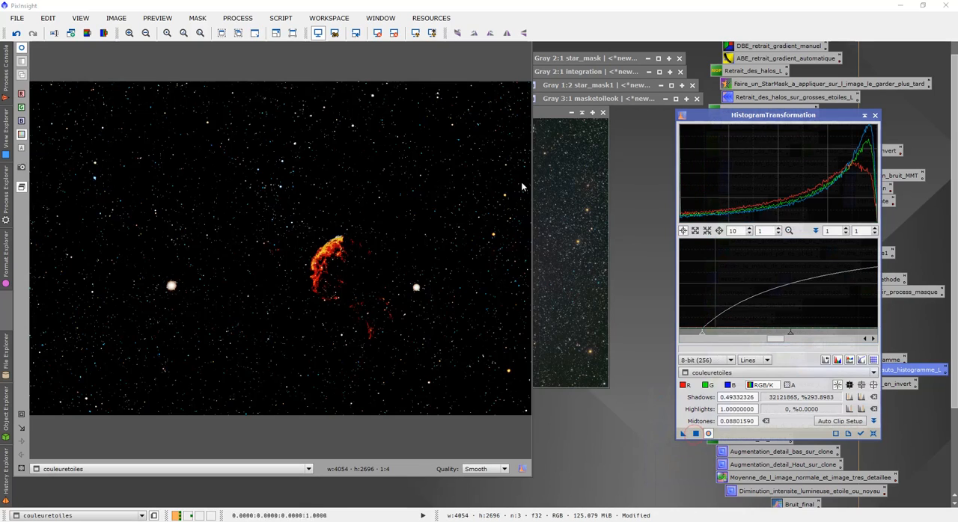
pyautogui.moveTo(953, 128); pyautogui.dragTo(952, 114)
pyautogui.click(875, 116)
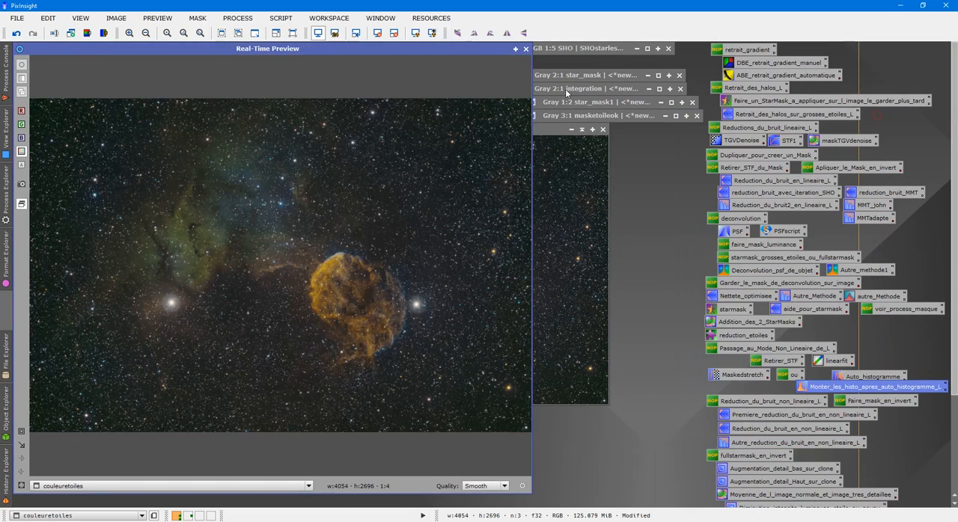
pyautogui.click(525, 48)
# - Apply masketoileok as the mask on couleuretoiles, collapse the mask image, and hide the red mask overlay
pyautogui.scroll(3, 413, 306)
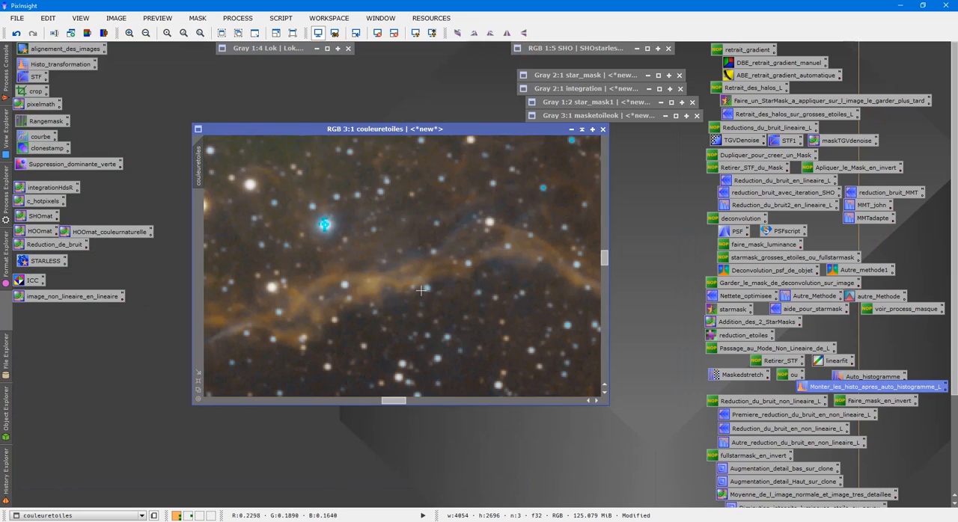
pyautogui.moveTo(396, 402)
pyautogui.mouseDown()
pyautogui.moveTo(383, 407)
pyautogui.moveTo(392, 405)
pyautogui.mouseUp()
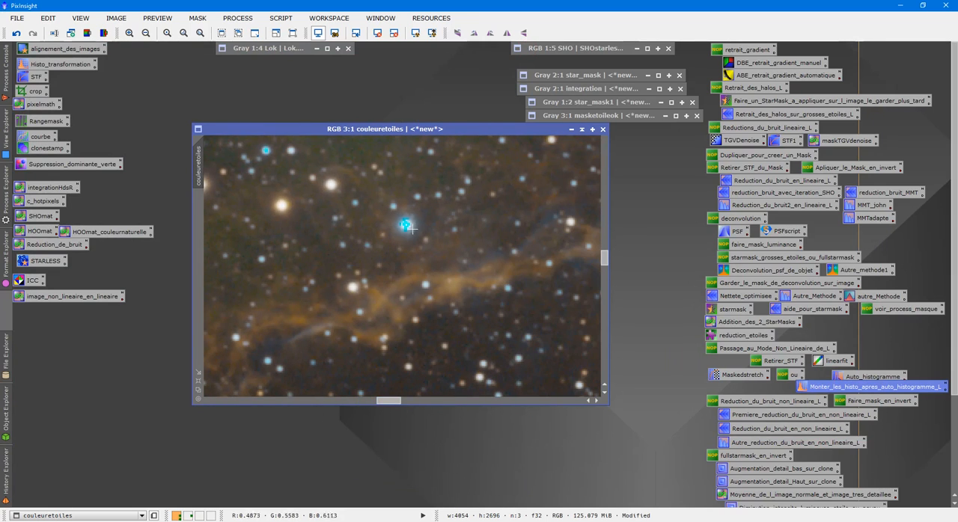
pyautogui.doubleClick(591, 113)
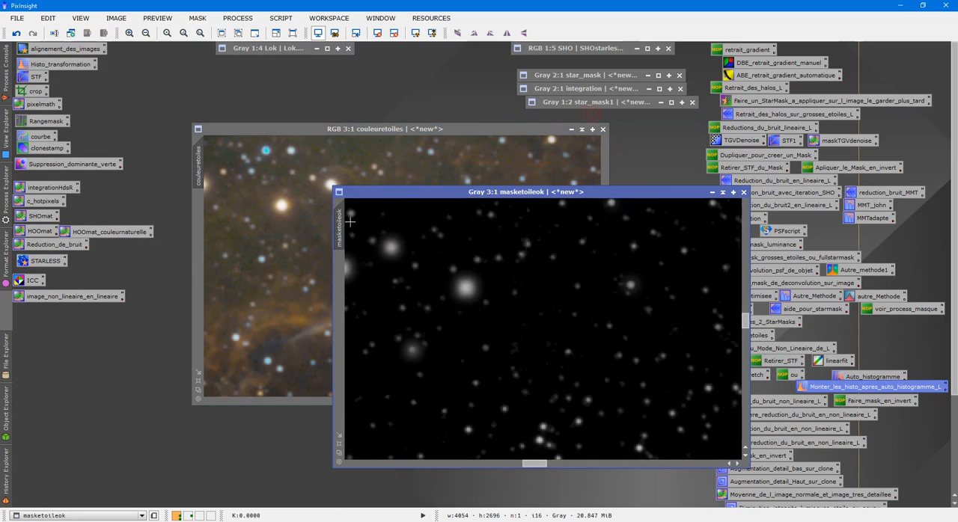
pyautogui.click(332, 212)
pyautogui.click(633, 253)
pyautogui.moveTo(213, 217); pyautogui.dragTo(196, 210)
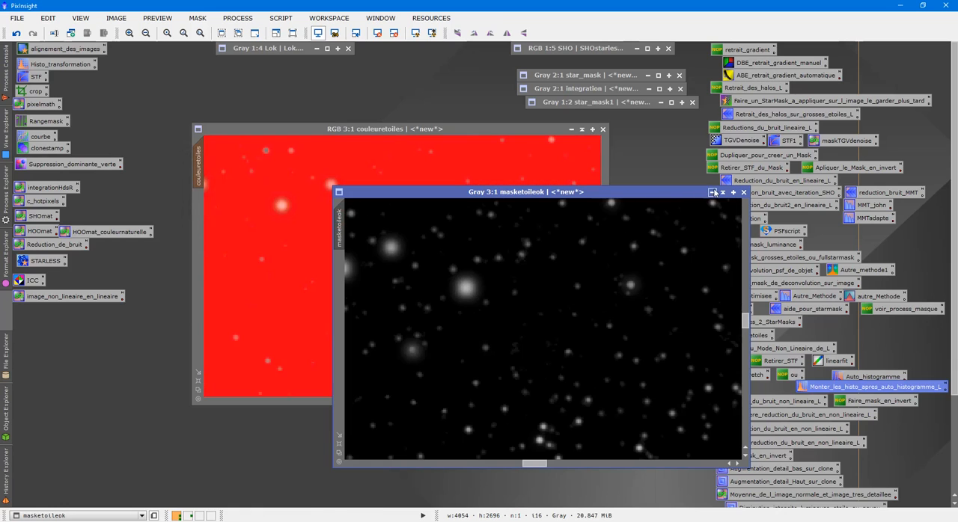
pyautogui.click(722, 192)
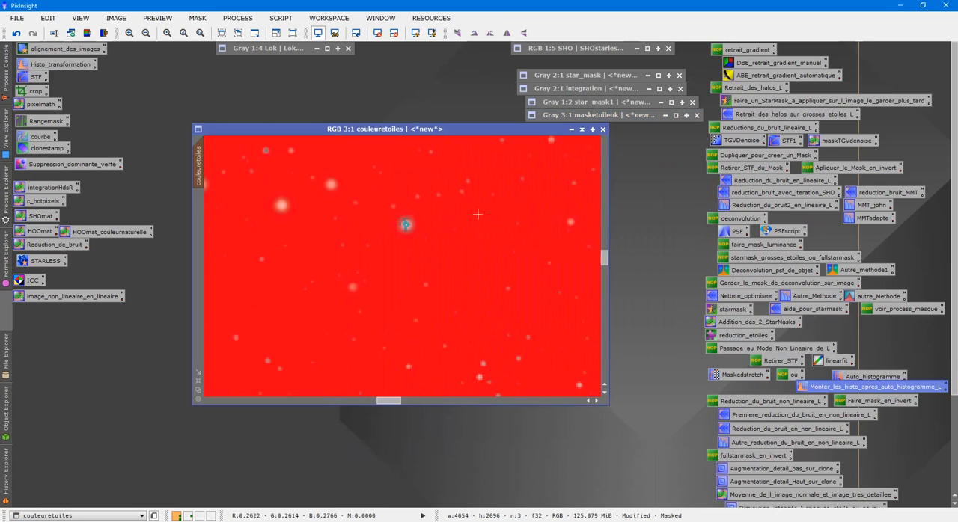
pyautogui.hotkey('ctrl', 'k')
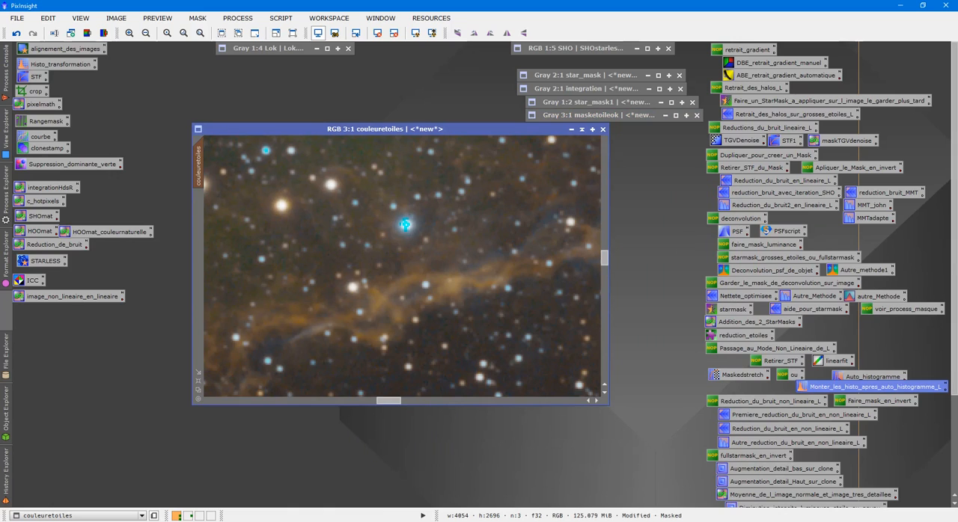
# - Apply the saved Bruit_final ACDNR noise reduction to the masked couleuretoiles image with its stored settings
pyautogui.scroll(-4, 861, 417)
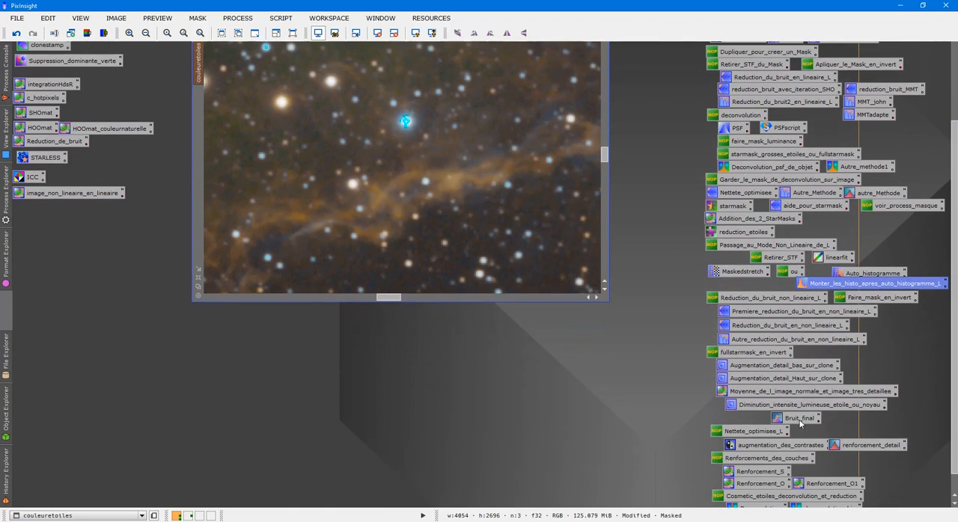
pyautogui.doubleClick(799, 420)
pyautogui.moveTo(954, 390); pyautogui.dragTo(954, 308)
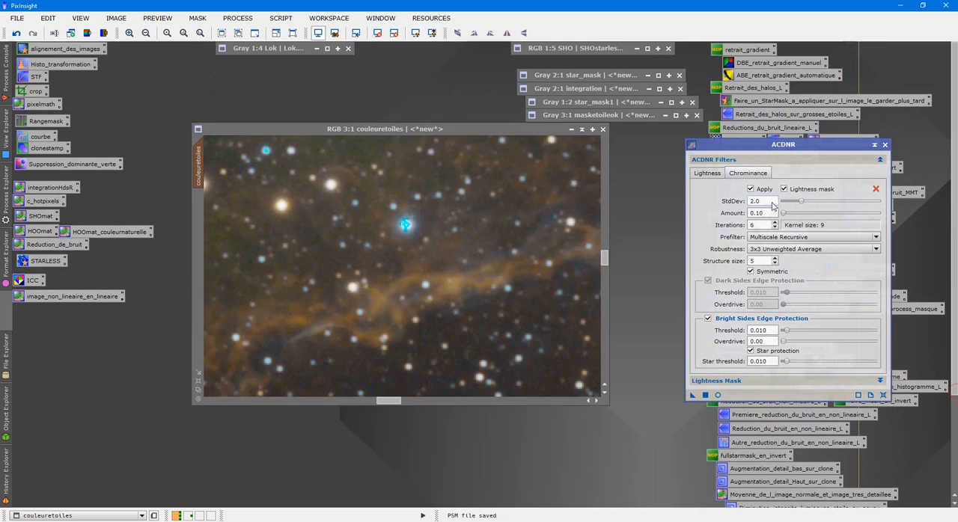
pyautogui.click(705, 395)
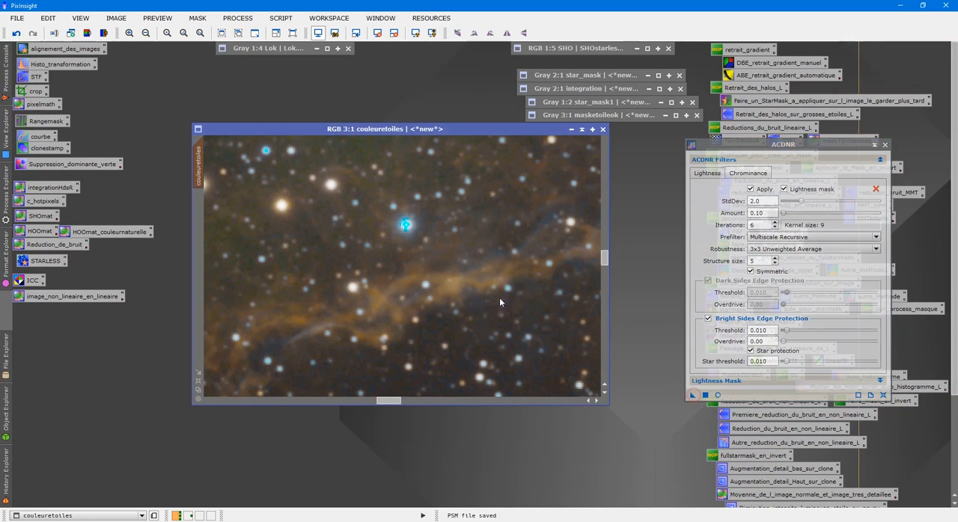
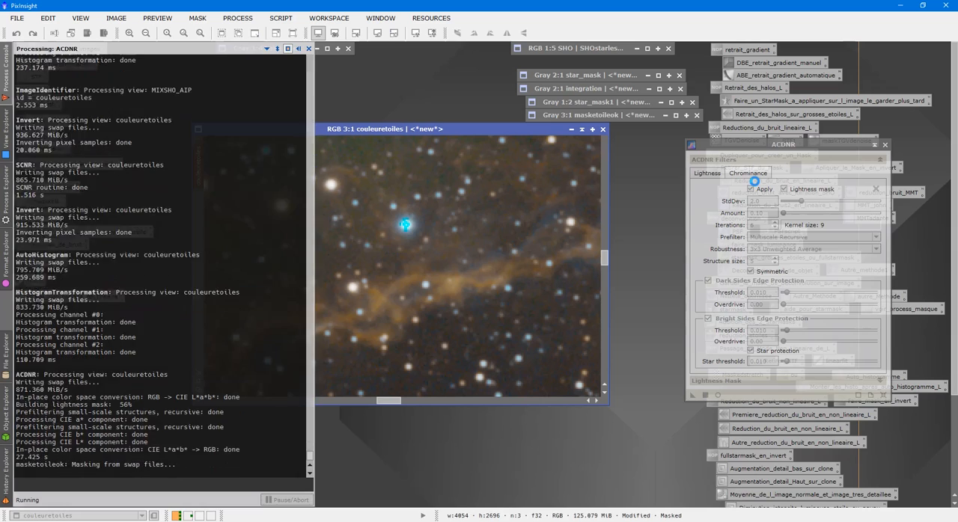
# - Close the ACDNR tool and open the saved convolution process for use on couleuretoiles
pyautogui.click(885, 145)
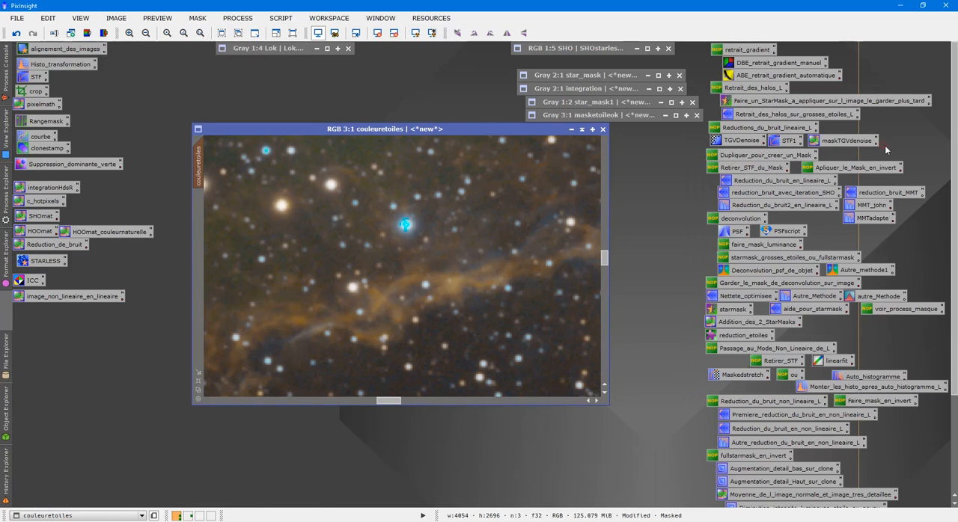
pyautogui.moveTo(956, 171); pyautogui.dragTo(956, 271)
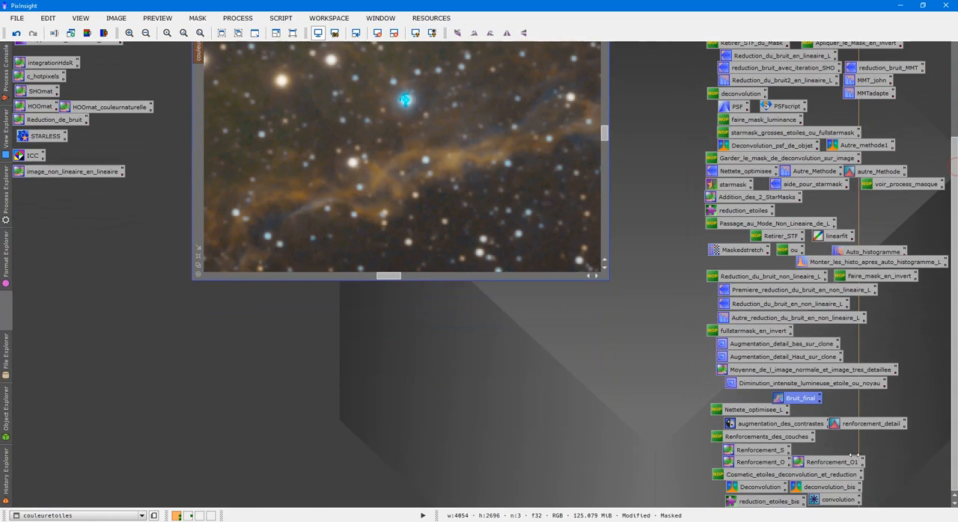
pyautogui.doubleClick(839, 500)
pyautogui.moveTo(955, 346); pyautogui.dragTo(955, 249)
# - Try the parametric convolution on the masked couleuretoiles image at StdDev 1.20 and 1.50, undoing each attempt
pyautogui.moveTo(638, 129); pyautogui.dragTo(628, 131)
pyautogui.click(546, 198)
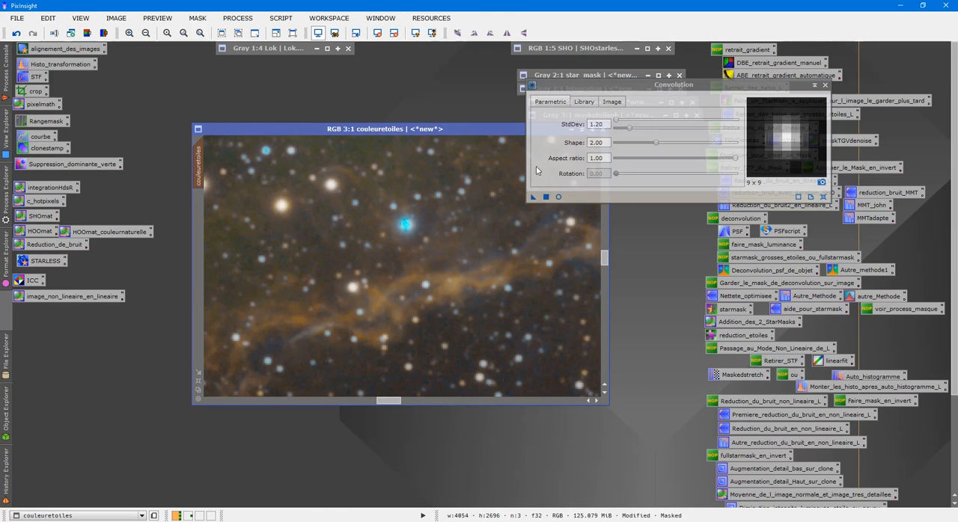
pyautogui.click(16, 34)
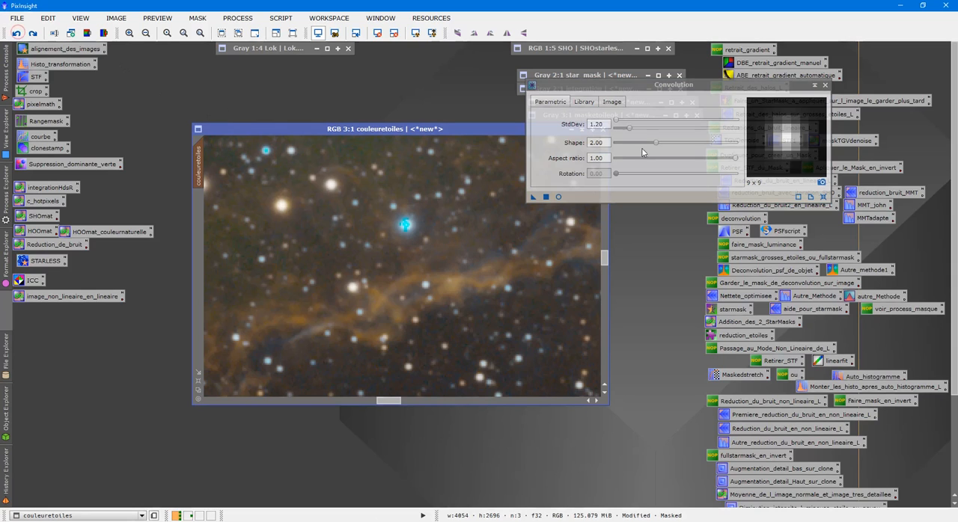
pyautogui.moveTo(630, 133); pyautogui.dragTo(633, 131)
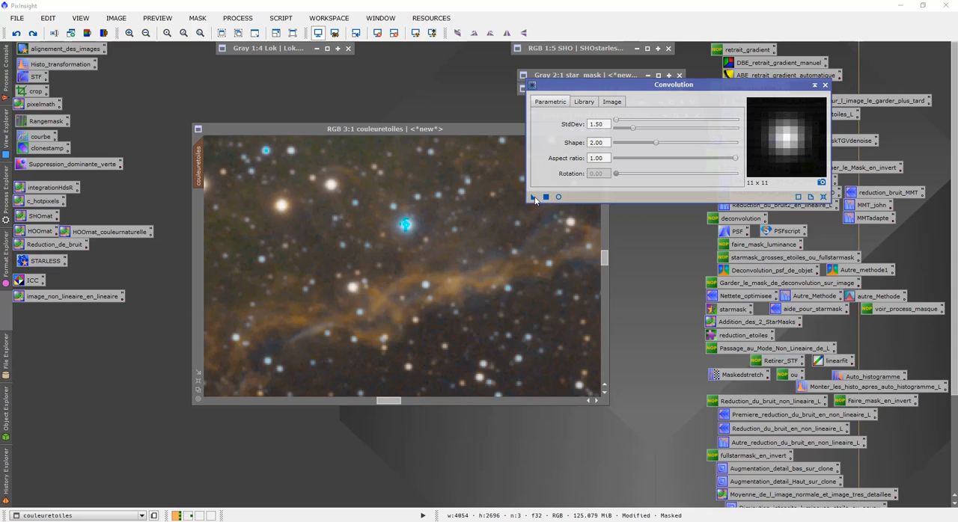
pyautogui.moveTo(534, 196); pyautogui.dragTo(420, 230)
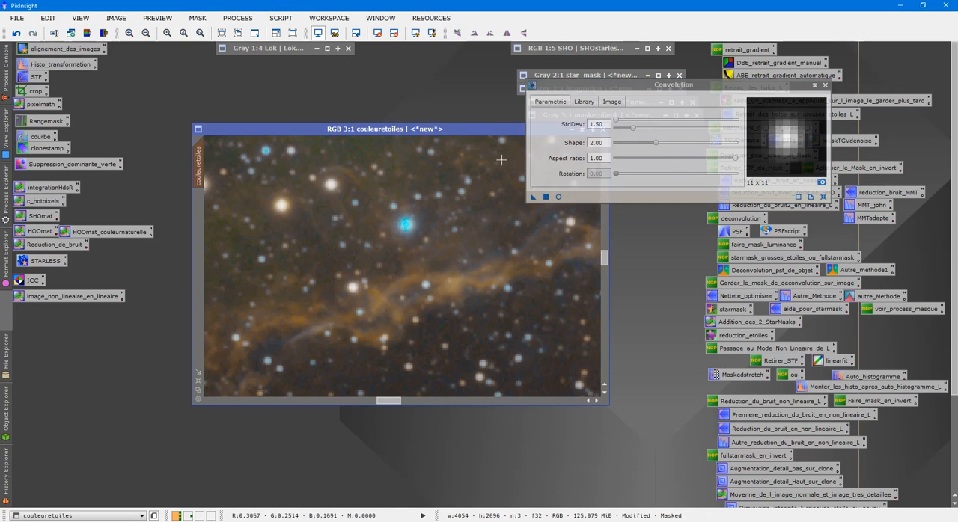
pyautogui.click(17, 33)
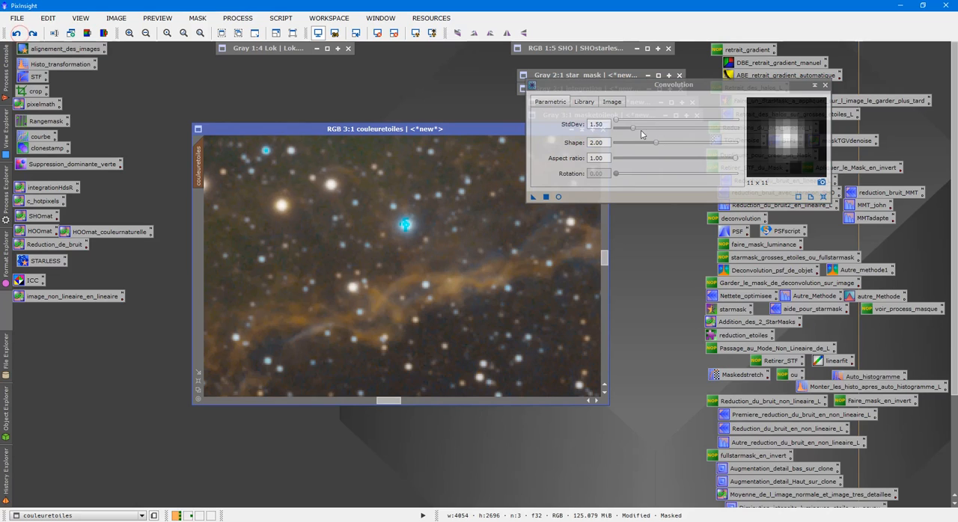
# - Set the convolution's StdDev to 2.00 and apply it to the masked couleuretoiles image
pyautogui.moveTo(630, 130); pyautogui.dragTo(640, 131)
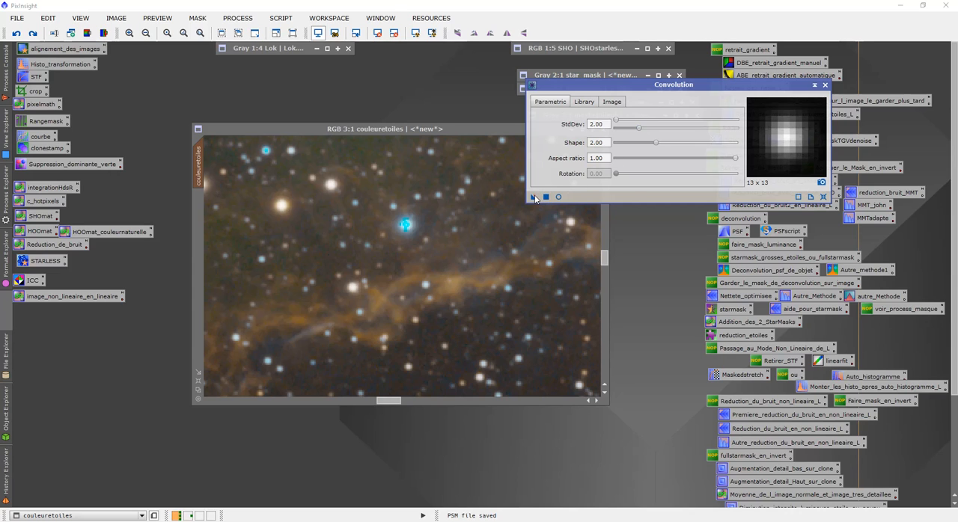
pyautogui.moveTo(534, 197); pyautogui.dragTo(448, 247)
# - Examine the softened stars in couleuretoiles at several zoom levels and compare them before and after convolution using undo and redo
pyautogui.scroll(2, 464, 254)
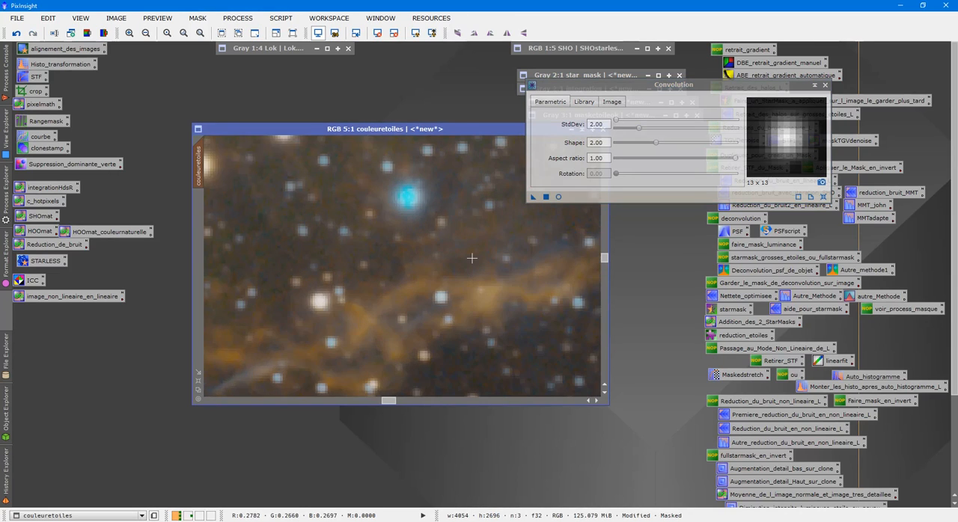
pyautogui.scroll(1, 503, 233)
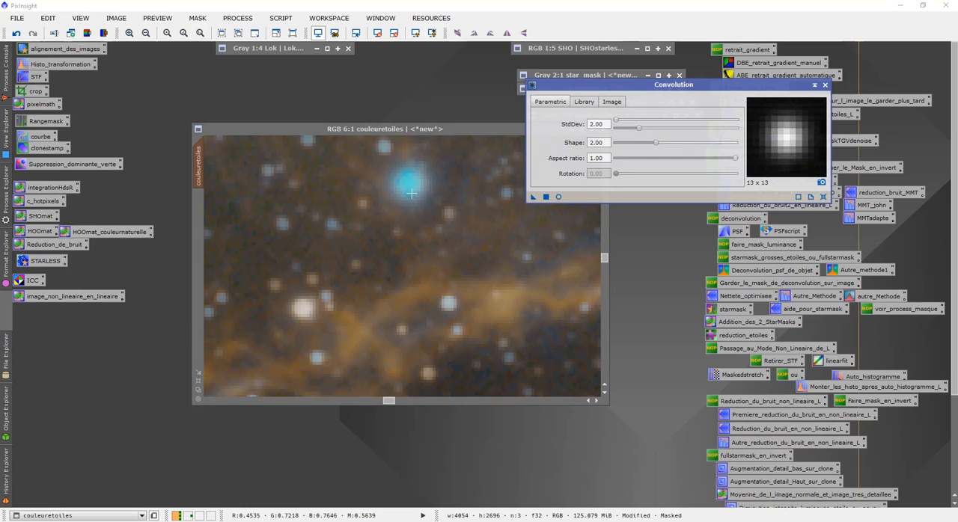
pyautogui.scroll(-3, 497, 276)
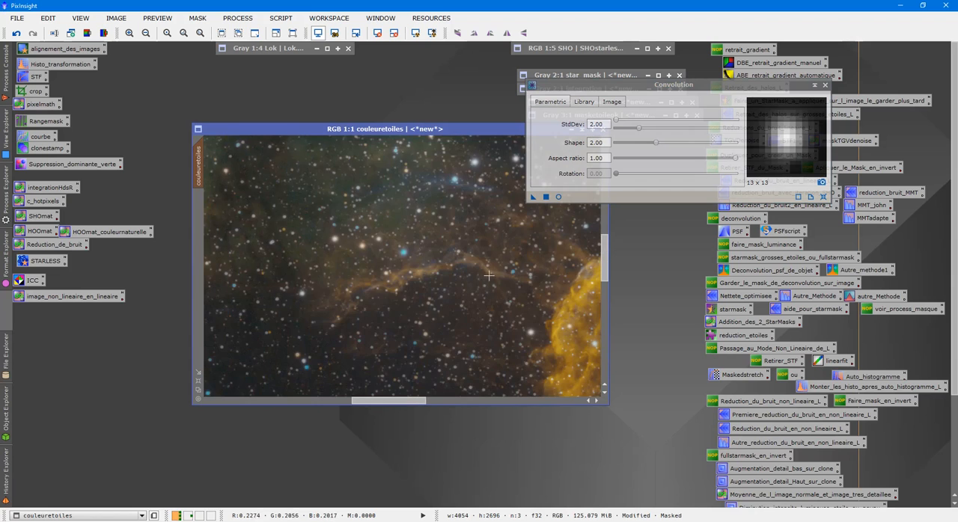
pyautogui.scroll(5, 497, 275)
pyautogui.moveTo(604, 254); pyautogui.dragTo(626, 259)
pyautogui.scroll(-2, 550, 277)
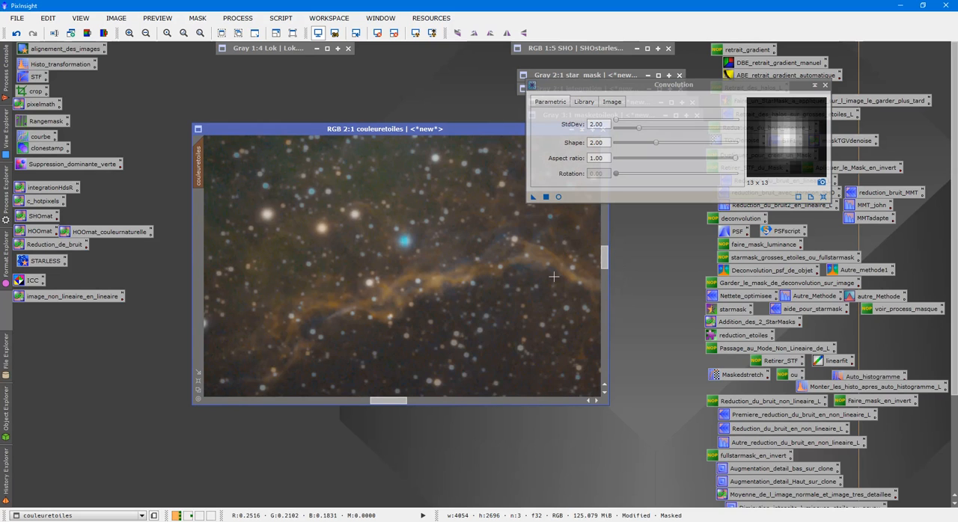
pyautogui.scroll(3, 555, 276)
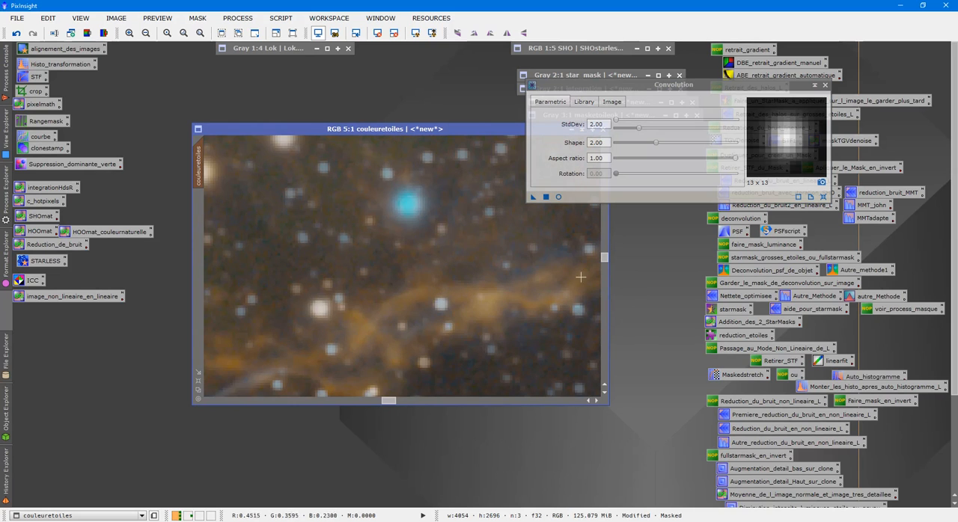
pyautogui.moveTo(604, 256); pyautogui.dragTo(607, 267)
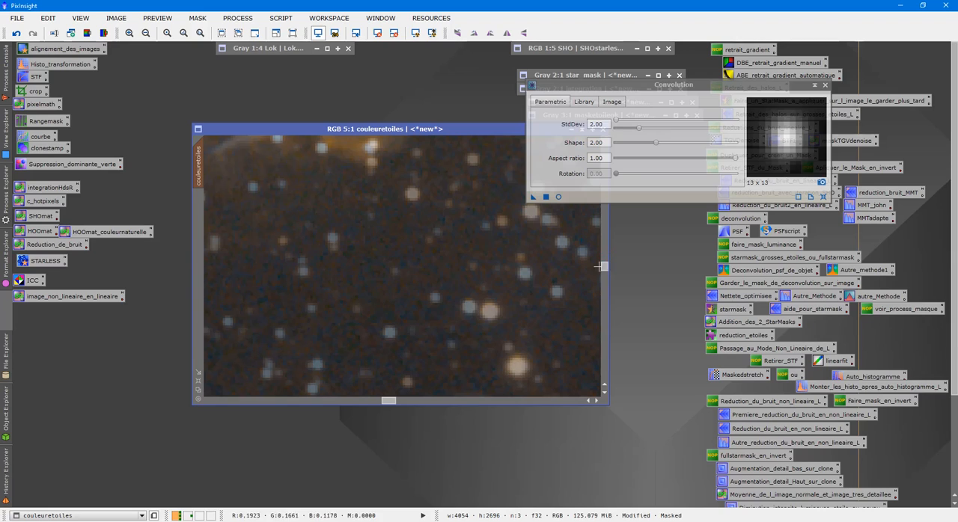
pyautogui.click(16, 33)
pyautogui.click(16, 32)
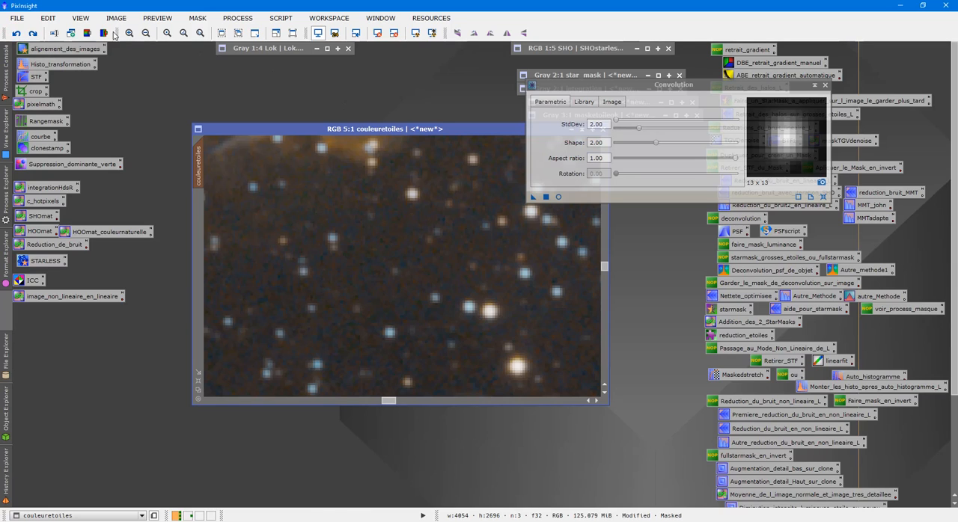
pyautogui.click(35, 35)
pyautogui.click(35, 35)
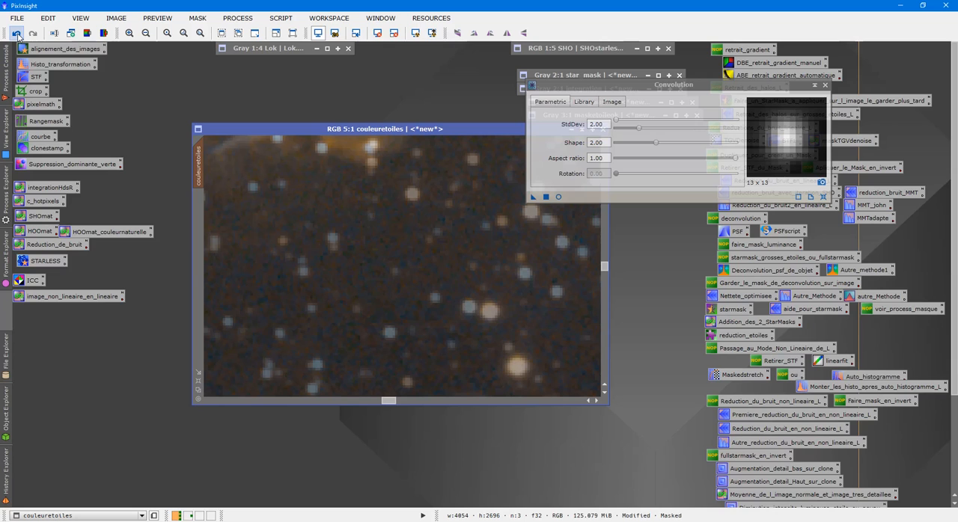
# - Close the convolution tool and remove the mask from couleuretoiles
pyautogui.click(825, 85)
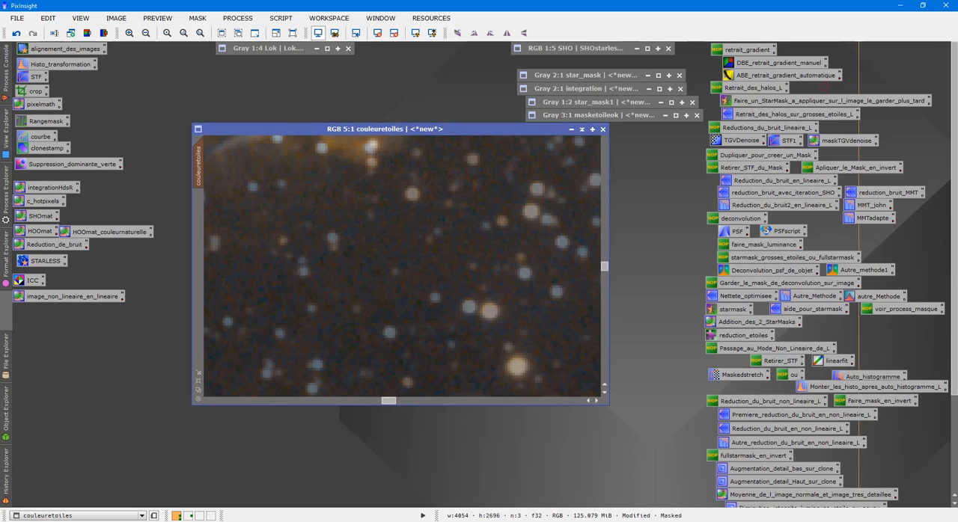
pyautogui.scroll(-5, 444, 321)
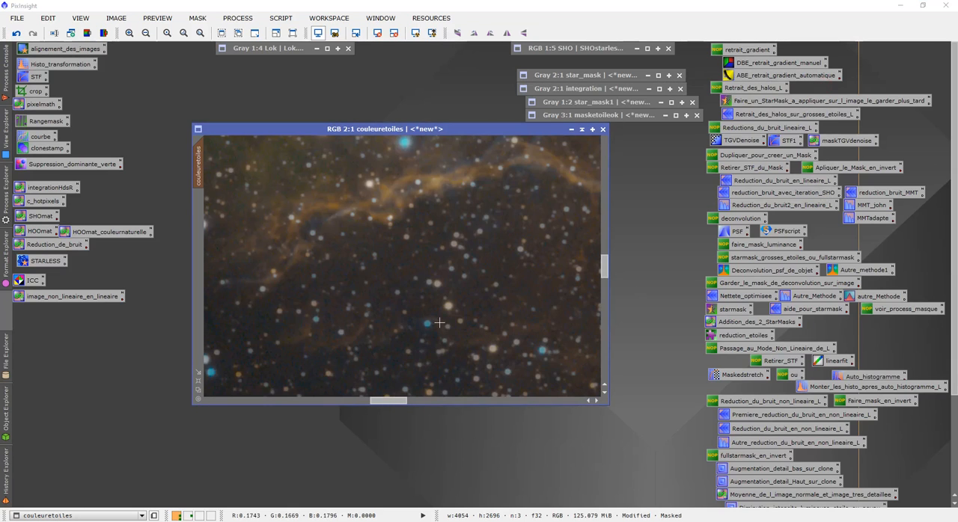
pyautogui.scroll(-1, 446, 320)
pyautogui.scroll(-1, 458, 320)
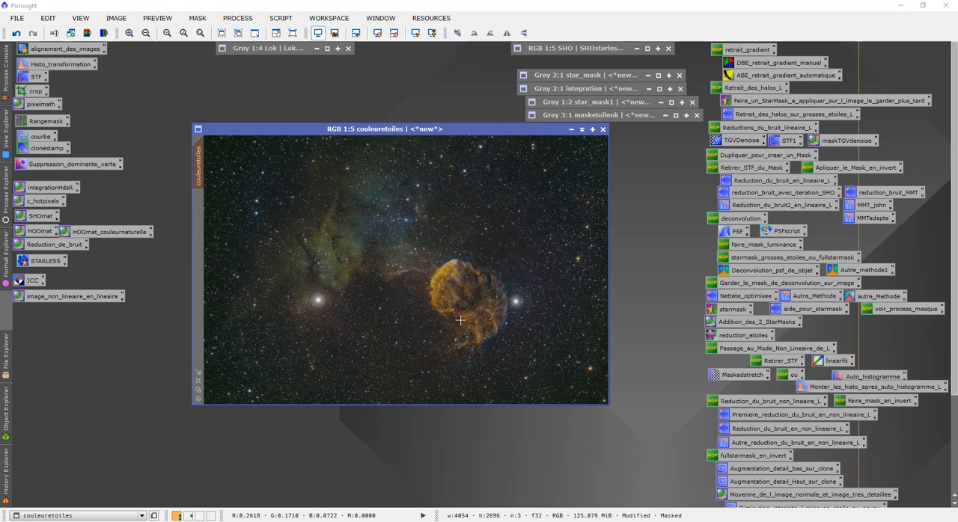
pyautogui.rightClick(374, 251)
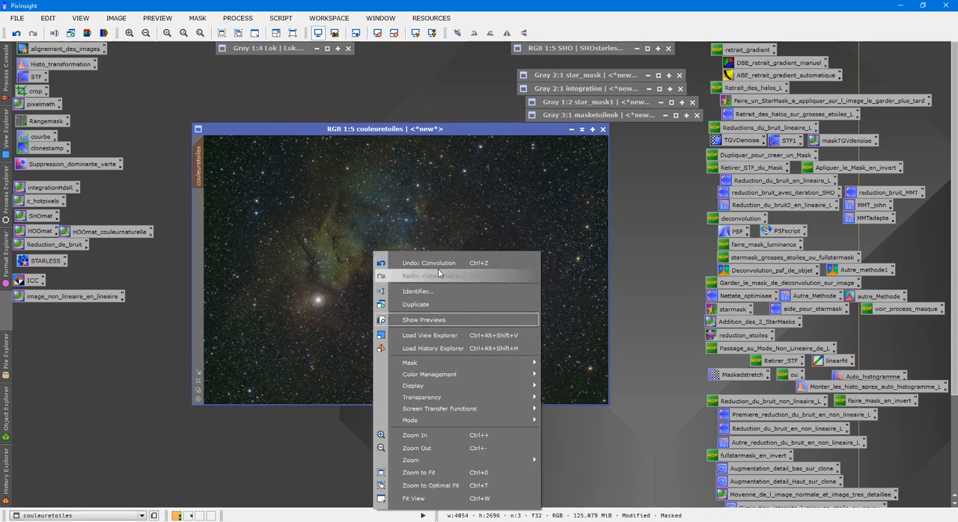
pyautogui.moveTo(501, 363)
pyautogui.click(562, 377)
# - Review the Lok image, apply LRGBCombination to couleuretoiles with only Lok as luminance, and close the tool
pyautogui.scroll(6, 459, 288)
pyautogui.scroll(-1, 458, 288)
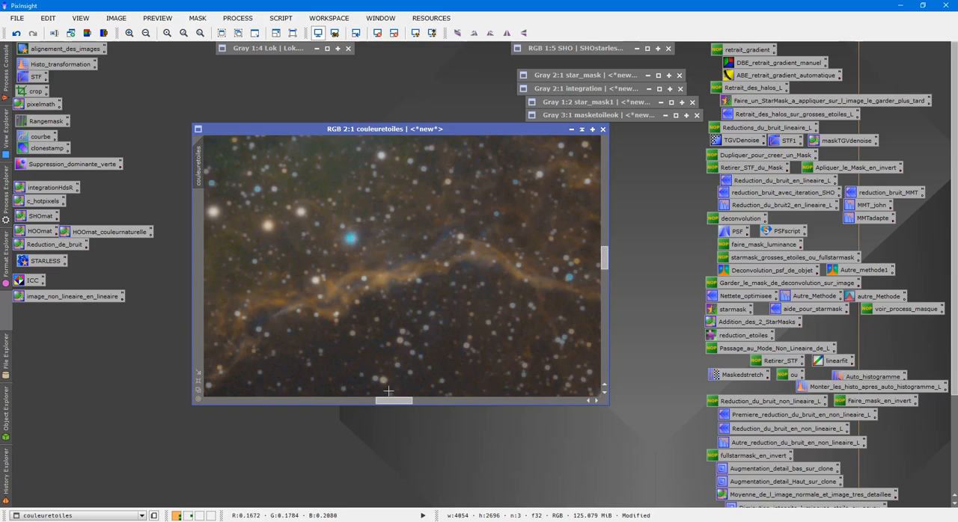
pyautogui.moveTo(393, 400); pyautogui.dragTo(379, 401)
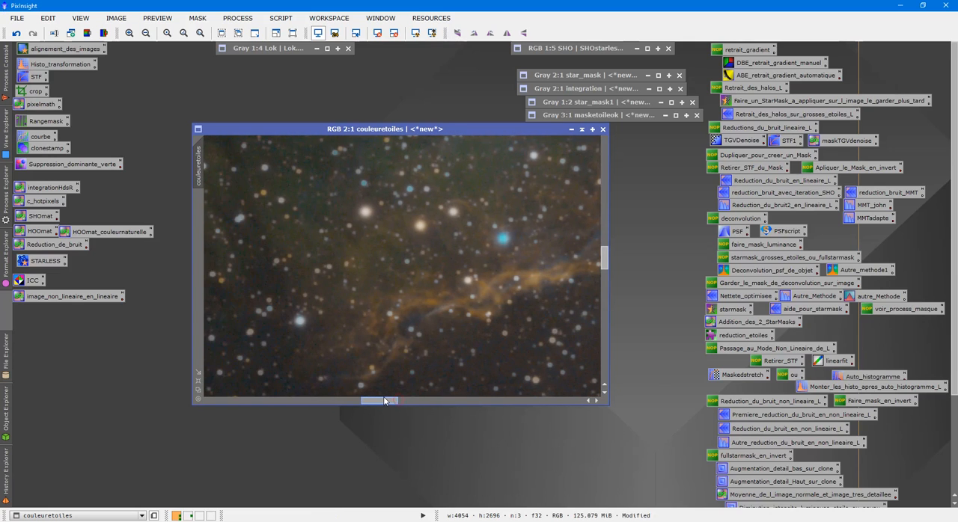
pyautogui.doubleClick(279, 47)
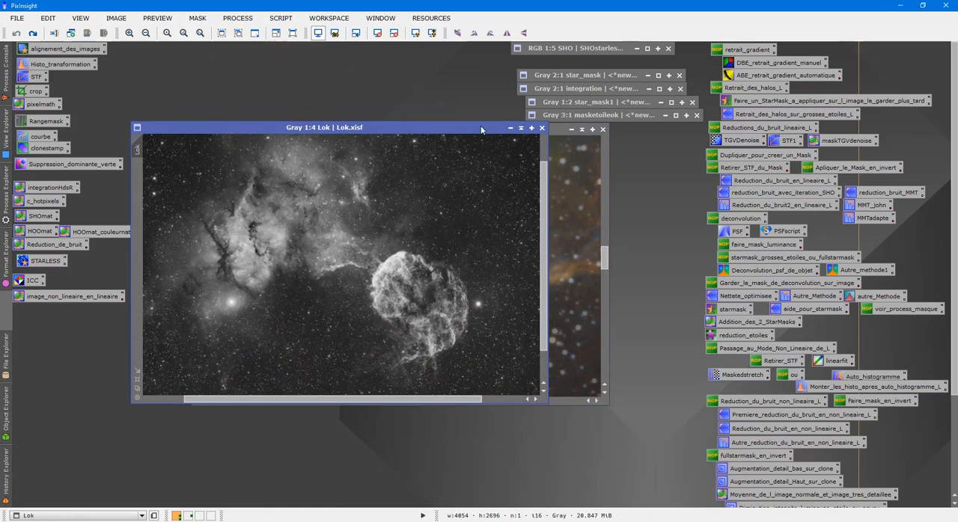
pyautogui.click(521, 128)
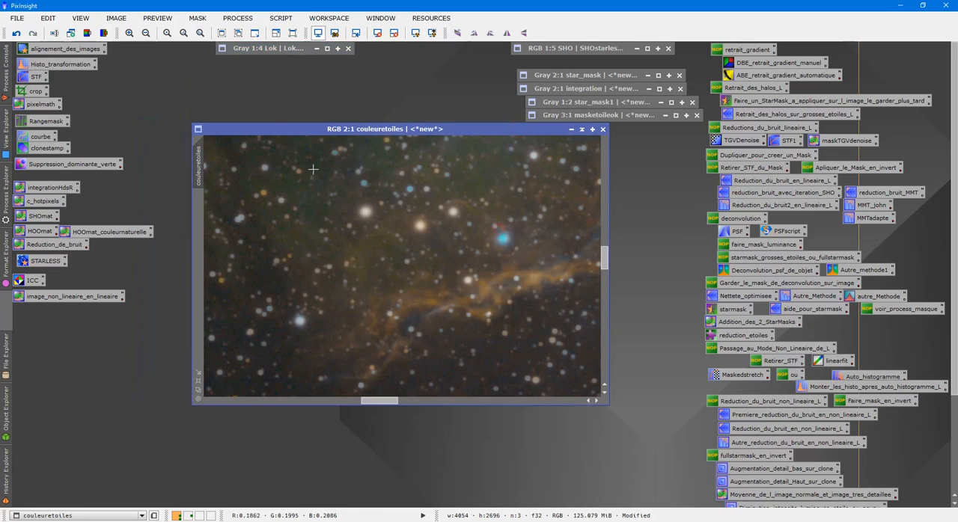
pyautogui.click(238, 17)
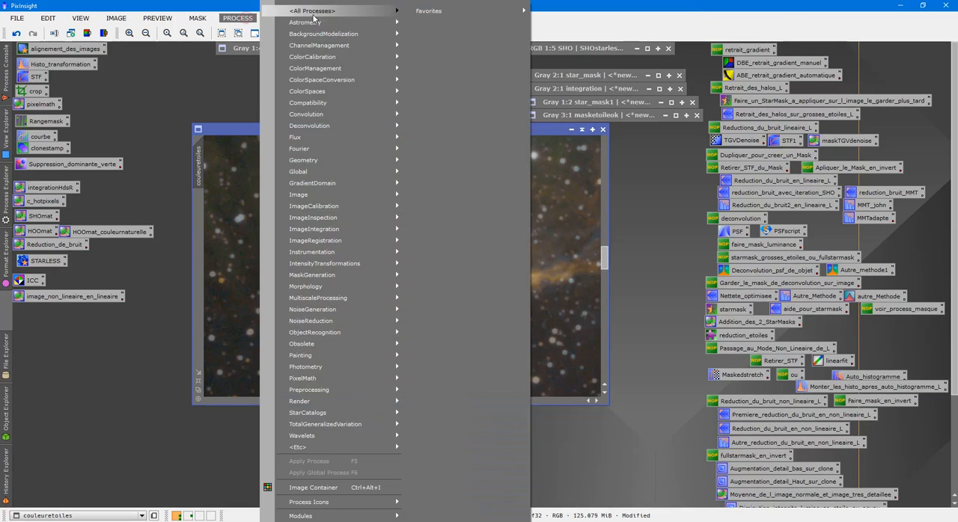
pyautogui.moveTo(326, 12)
pyautogui.click(578, 323)
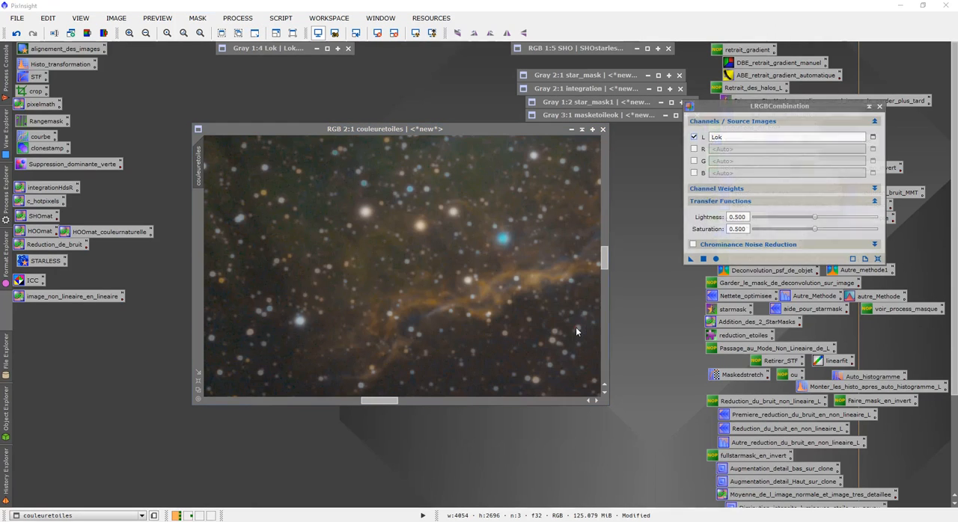
pyautogui.moveTo(690, 262); pyautogui.dragTo(463, 233)
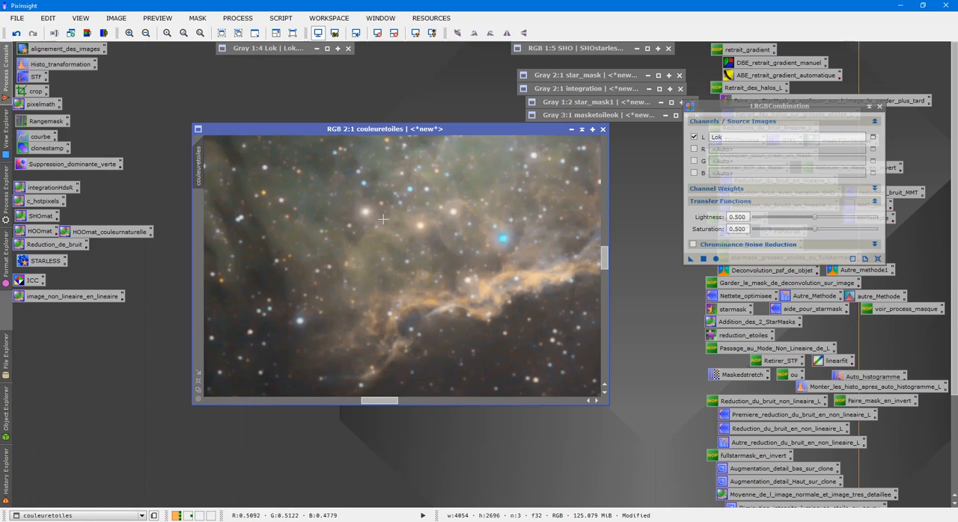
pyautogui.click(880, 107)
# - Apply the saved Suppression_dominante_verte SCNR to couleuretoiles, removing green with Average Neutral at amount 1.00, check the star colours, and close the tool
pyautogui.moveTo(381, 402); pyautogui.dragTo(395, 400)
pyautogui.scroll(2, 393, 373)
pyautogui.moveTo(604, 258)
pyautogui.mouseDown()
pyautogui.moveTo(614, 268)
pyautogui.moveTo(618, 244)
pyautogui.moveTo(619, 254)
pyautogui.mouseUp()
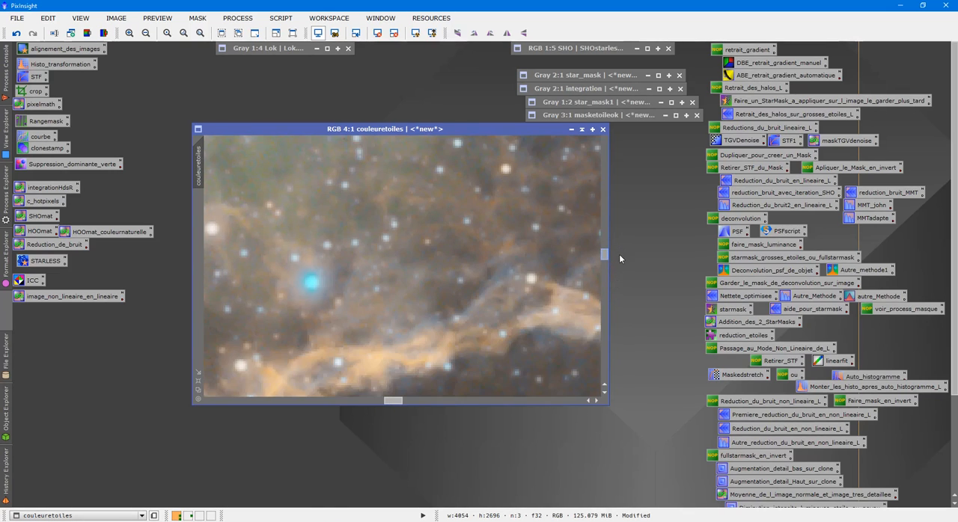
pyautogui.doubleClick(72, 164)
pyautogui.moveTo(638, 376); pyautogui.dragTo(300, 294)
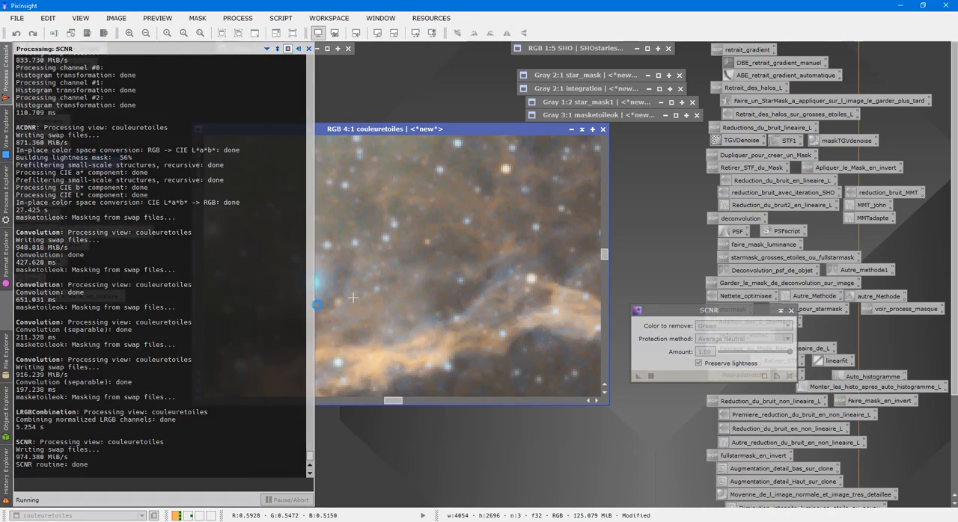
pyautogui.scroll(-2, 399, 362)
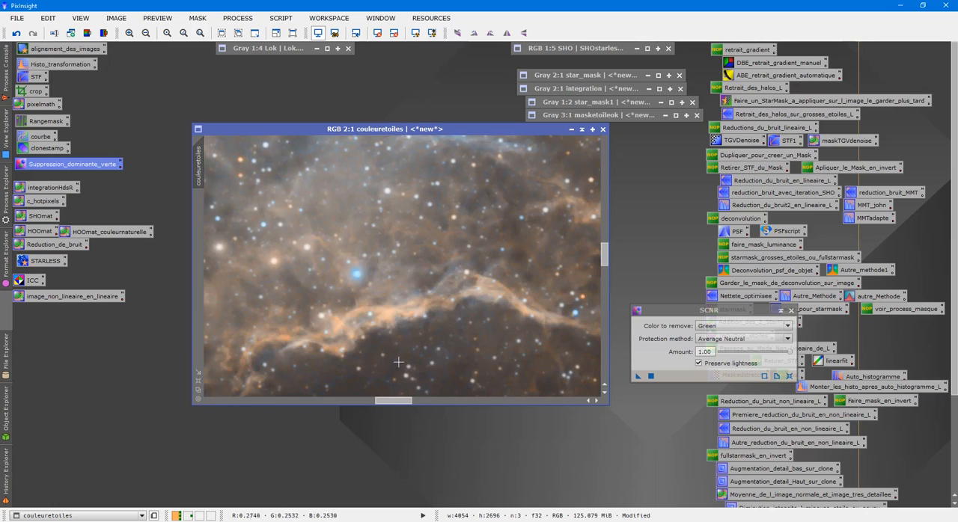
pyautogui.scroll(-5, 432, 358)
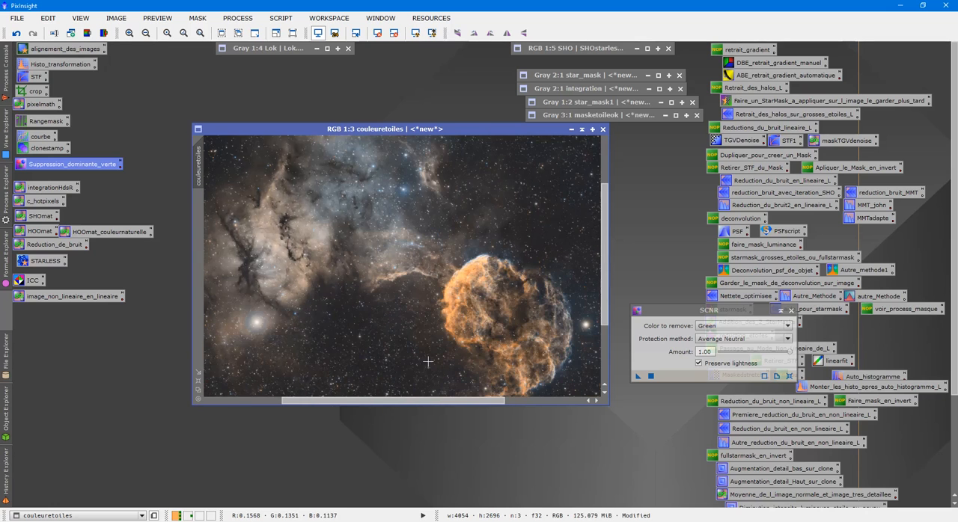
pyautogui.scroll(7, 432, 358)
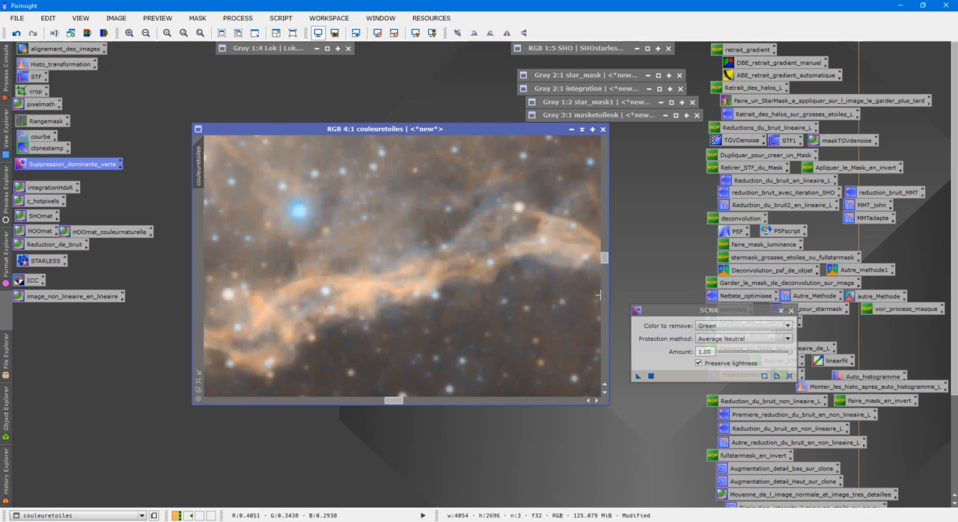
pyautogui.moveTo(606, 258); pyautogui.dragTo(619, 305)
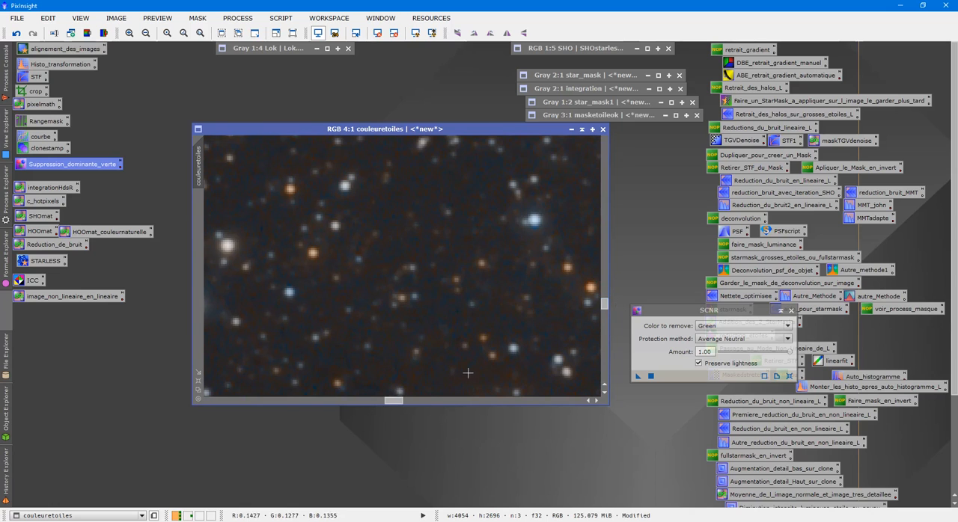
pyautogui.moveTo(392, 400); pyautogui.dragTo(339, 400)
pyautogui.moveTo(607, 305); pyautogui.dragTo(619, 236)
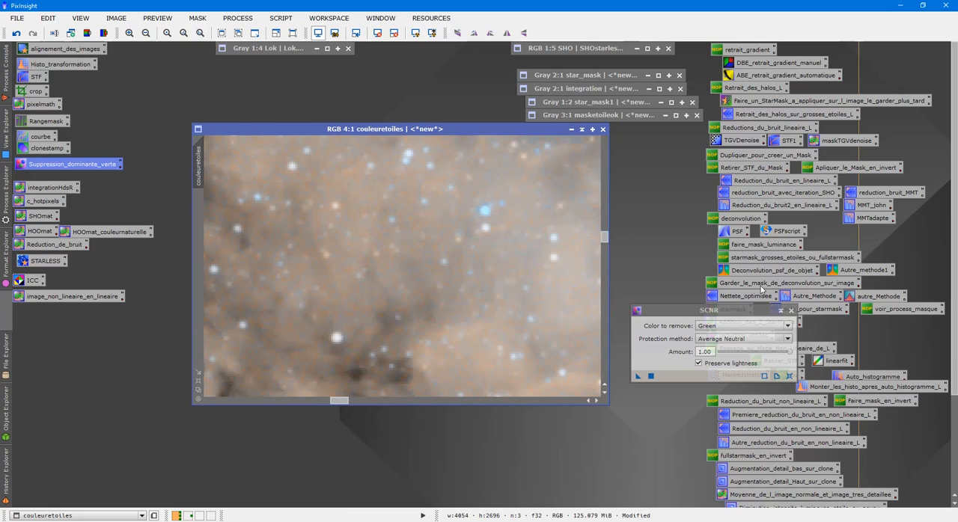
pyautogui.click(791, 312)
# - Apply masketoileok as the mask on couleuretoiles and hide the mask overlay
pyautogui.doubleClick(622, 115)
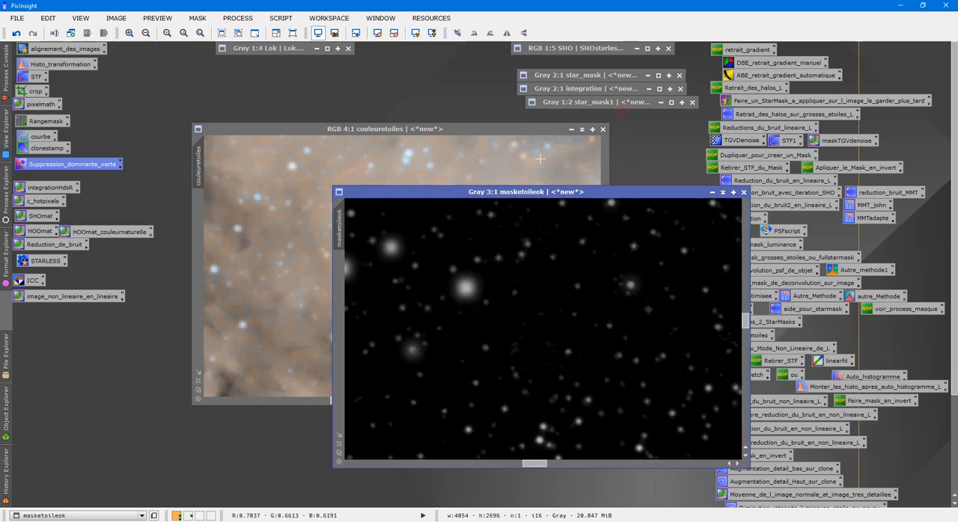
pyautogui.moveTo(339, 228); pyautogui.dragTo(206, 223)
pyautogui.scroll(-3, 388, 273)
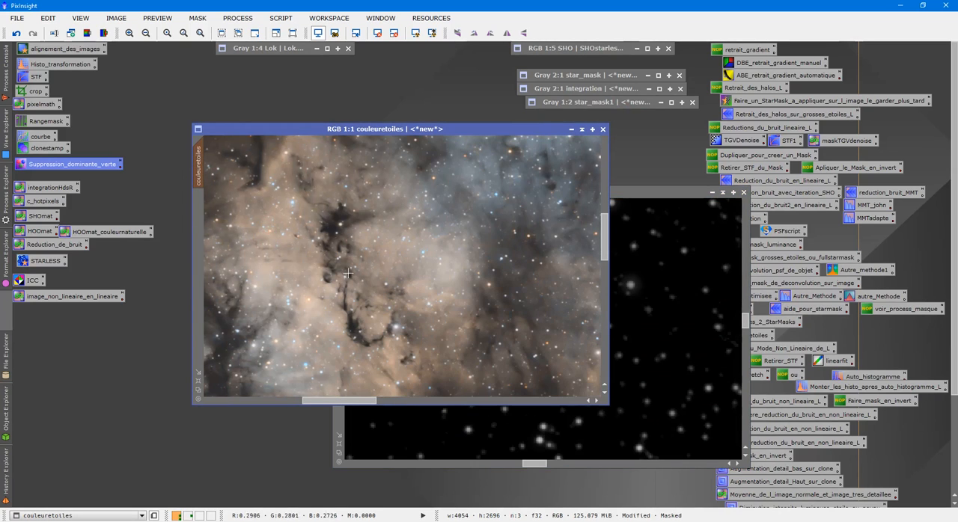
# - Load the saved courbe CurvesTransformation with a real-time preview and raise the chrominance curve and the saturation curve, its point at about 0.473 input, 0.579 output
pyautogui.doubleClick(41, 141)
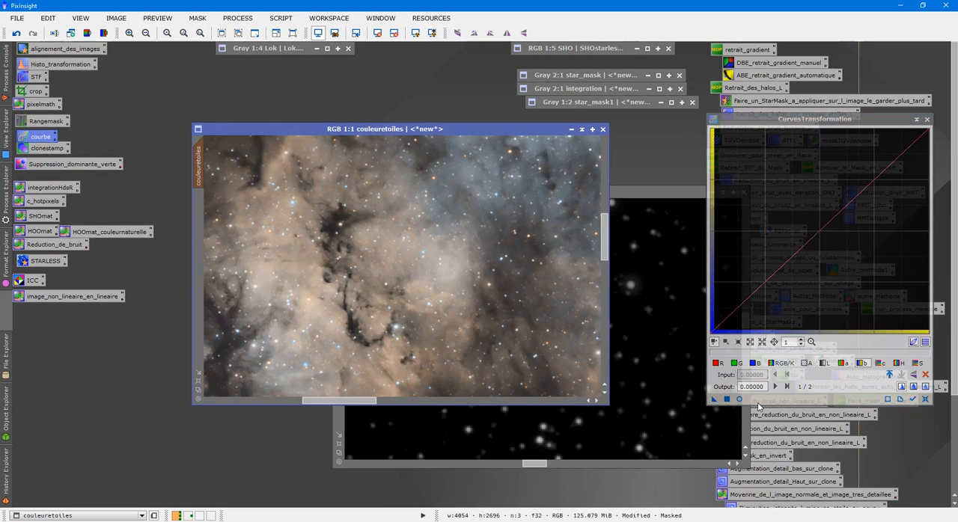
pyautogui.click(740, 399)
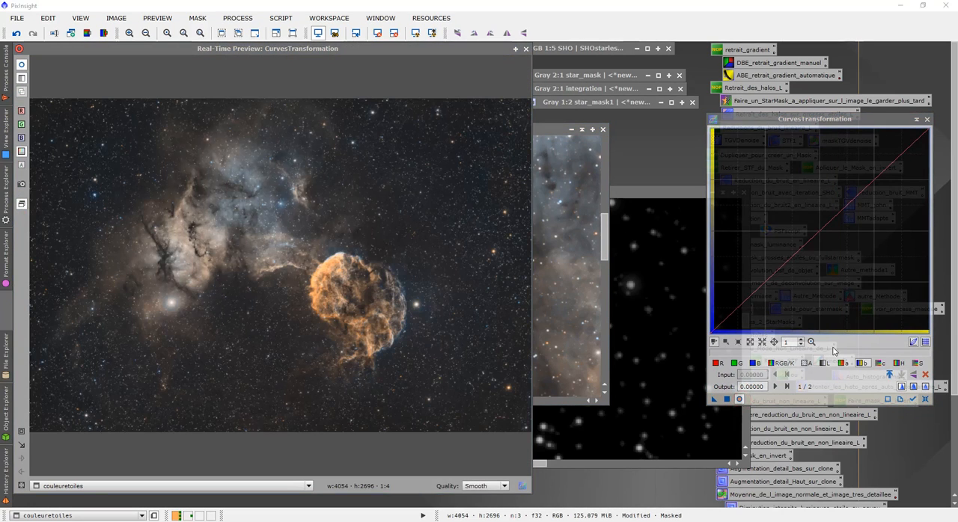
pyautogui.click(877, 364)
pyautogui.moveTo(801, 248); pyautogui.dragTo(799, 209)
pyautogui.click(917, 364)
pyautogui.moveTo(815, 235); pyautogui.dragTo(814, 214)
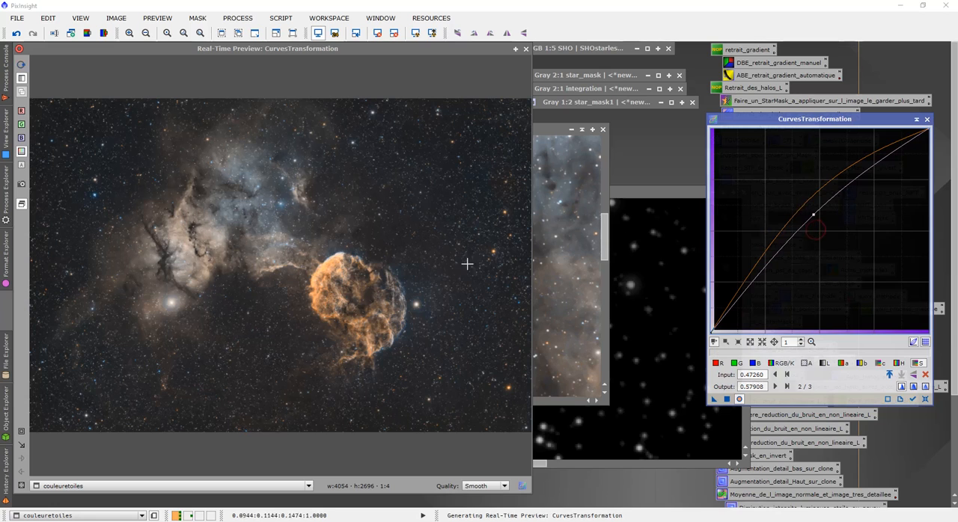
# - Define a small preview area over the nebula in couleuretoiles and check the curves' effect on its stars in real time
pyautogui.click(526, 48)
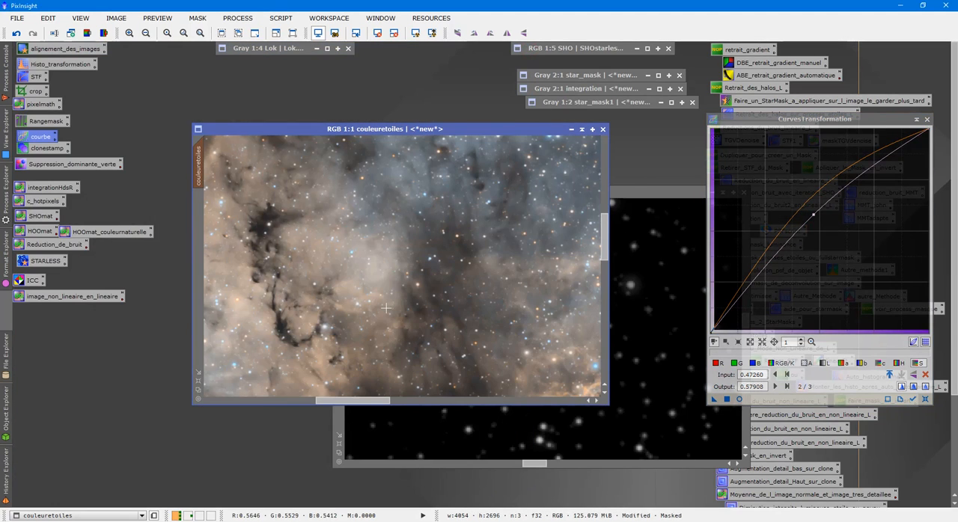
pyautogui.moveTo(352, 265); pyautogui.dragTo(479, 385)
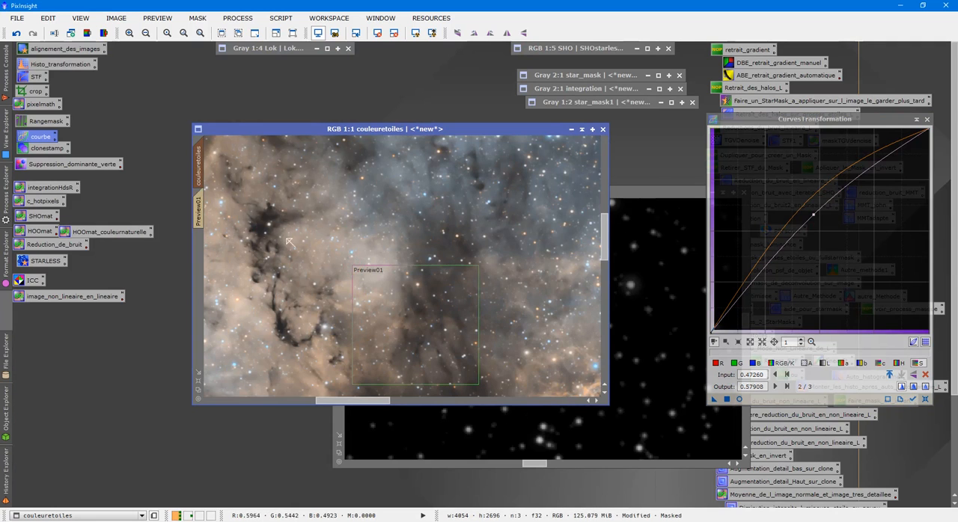
pyautogui.click(200, 212)
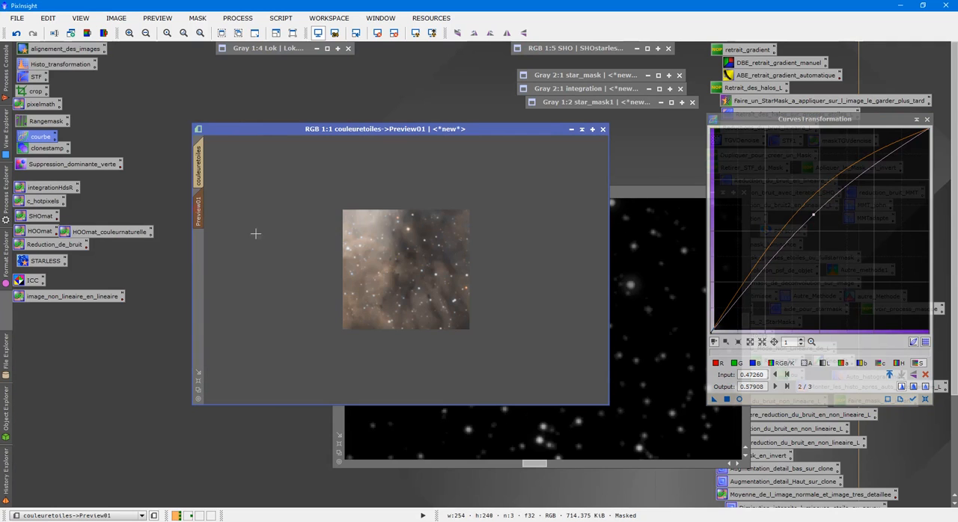
pyautogui.click(738, 399)
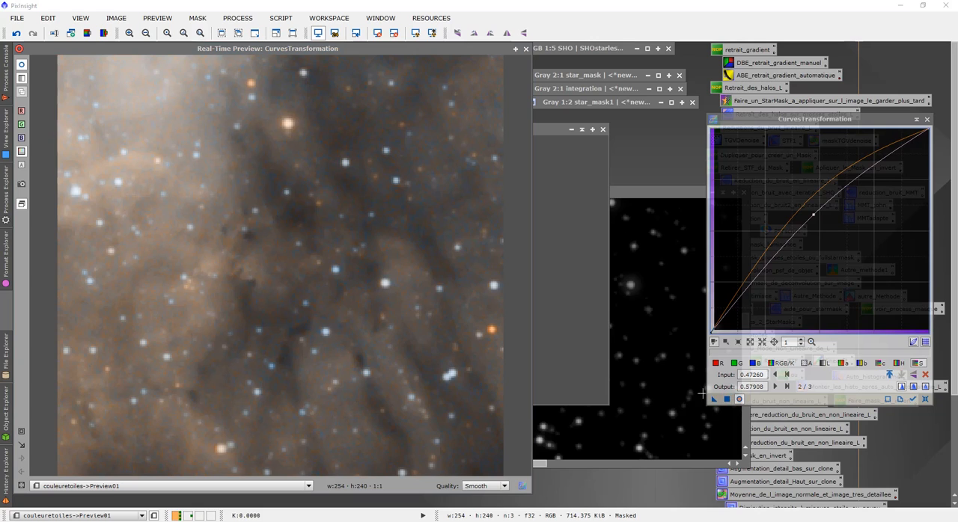
pyautogui.click(525, 49)
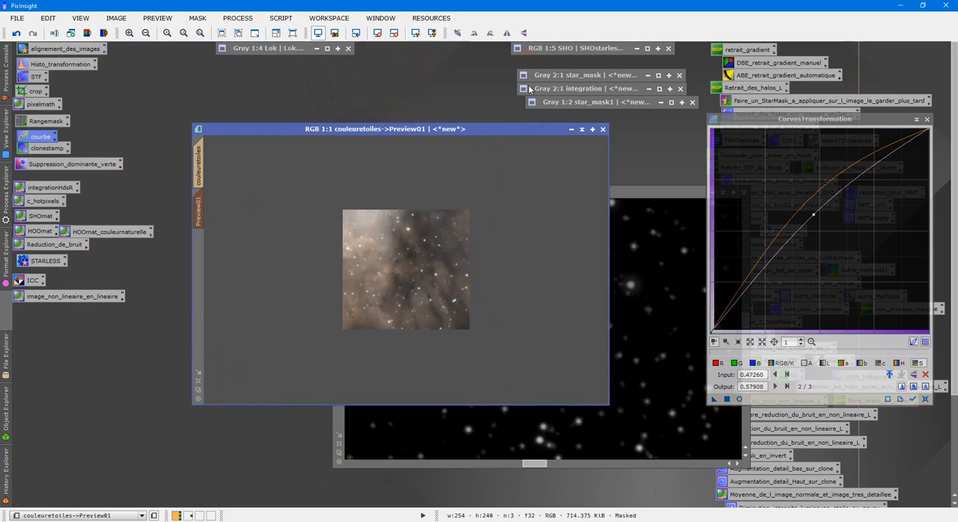
# - Apply the chrominance and saturation curves to the full couleuretoiles image, close the curves tool and delete the preview area
pyautogui.click(200, 157)
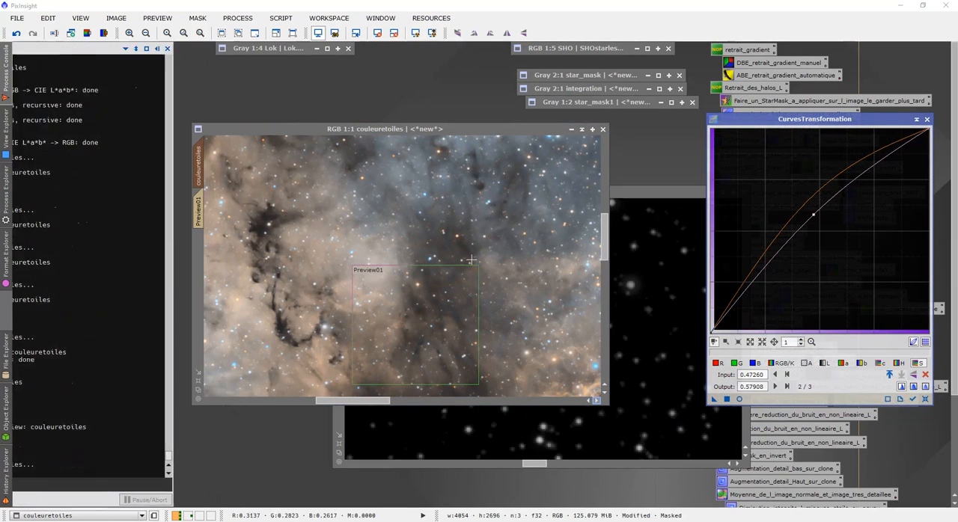
pyautogui.click(927, 120)
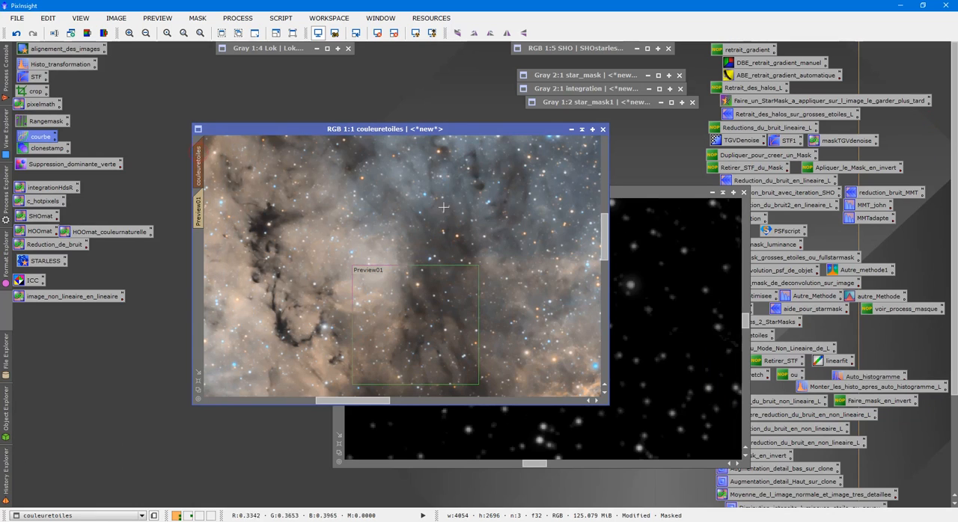
pyautogui.click(157, 18)
pyautogui.click(222, 203)
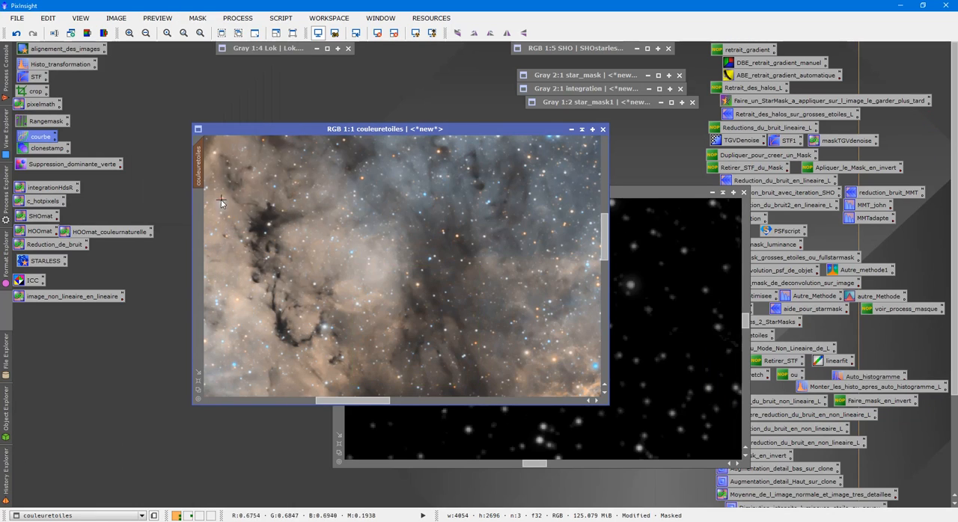
# - Examine the star colours across couleuretoiles at several zoom levels, including the field beside the orange nebula
pyautogui.scroll(-5, 310, 252)
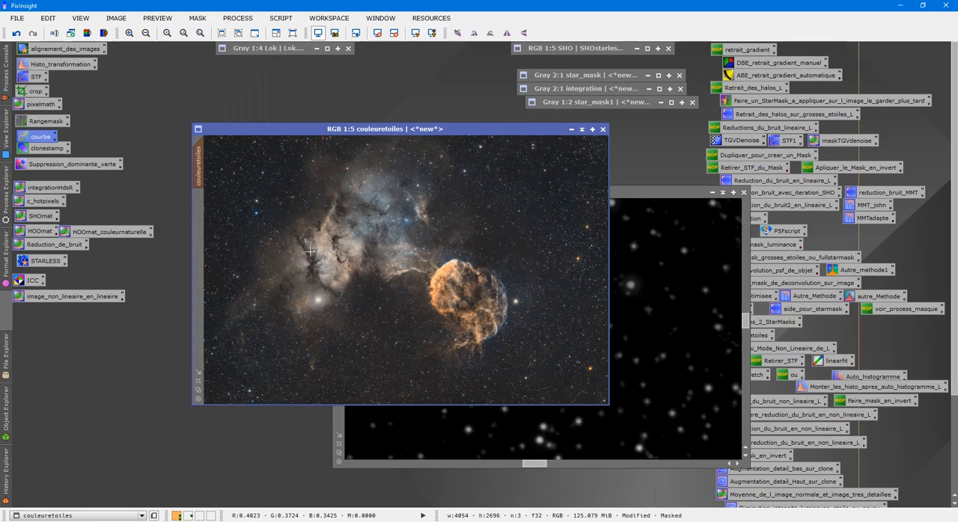
pyautogui.scroll(3, 310, 252)
pyautogui.moveTo(456, 402); pyautogui.dragTo(573, 405)
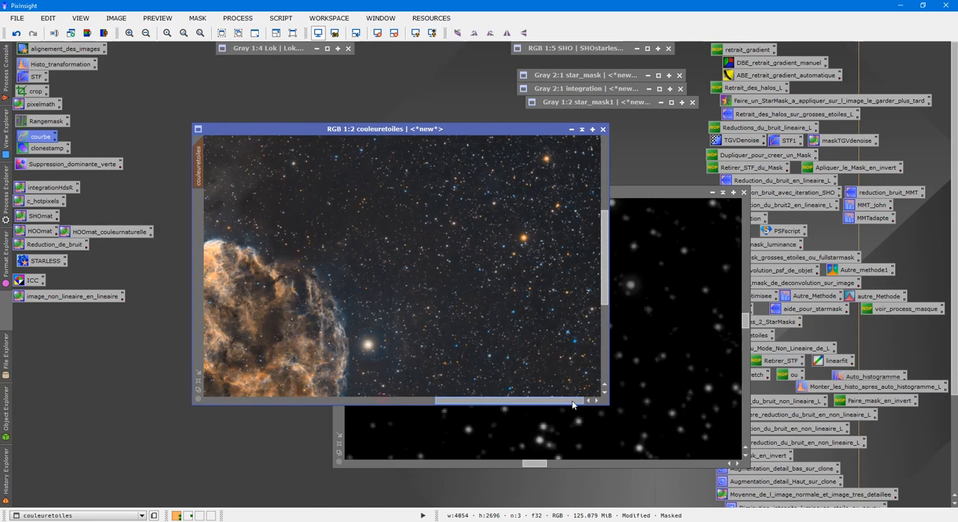
pyautogui.scroll(2, 552, 334)
pyautogui.scroll(-4, 529, 346)
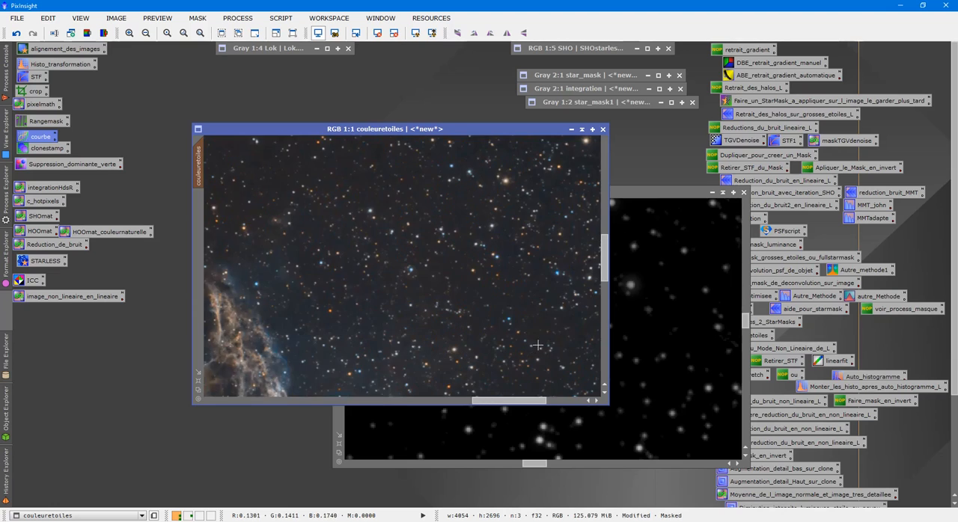
pyautogui.scroll(-1, 540, 342)
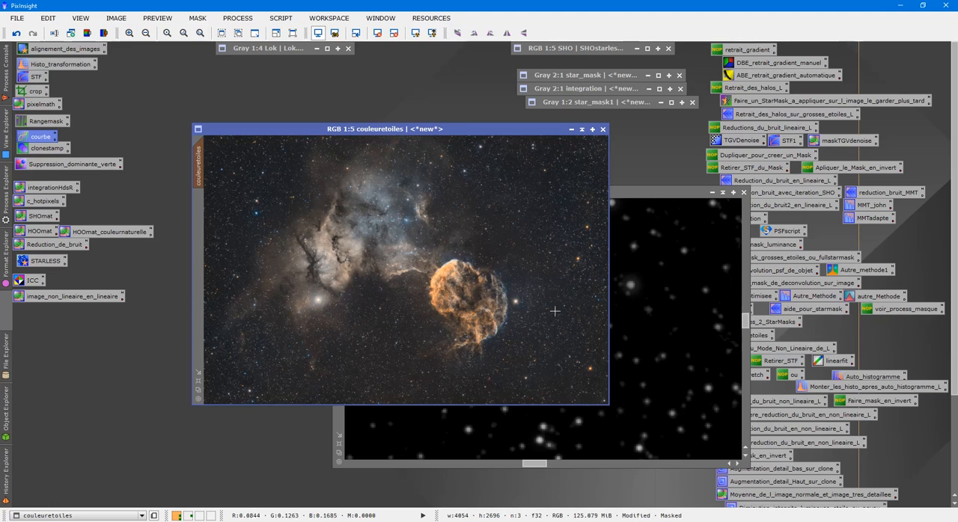
# - Collapse the couleuretoiles window, reopen the SHO image and apply masketoileok to it as a mask
pyautogui.click(582, 129)
pyautogui.moveTo(354, 271); pyautogui.dragTo(260, 69)
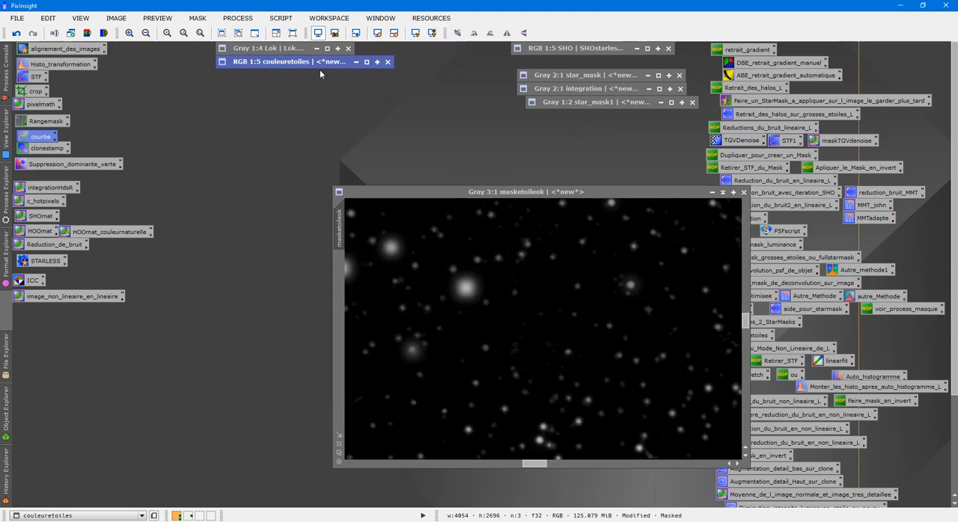
pyautogui.doubleClick(551, 49)
pyautogui.scroll(6, 409, 322)
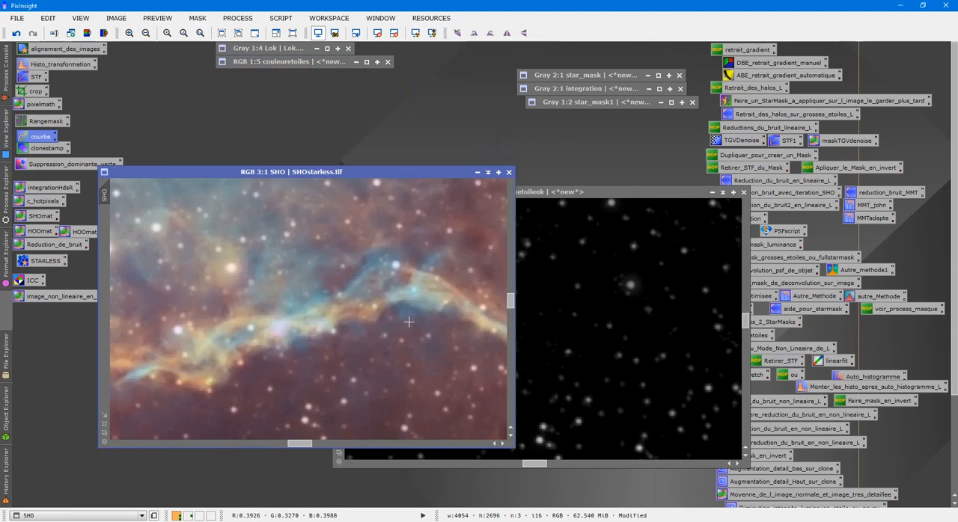
pyautogui.click(649, 338)
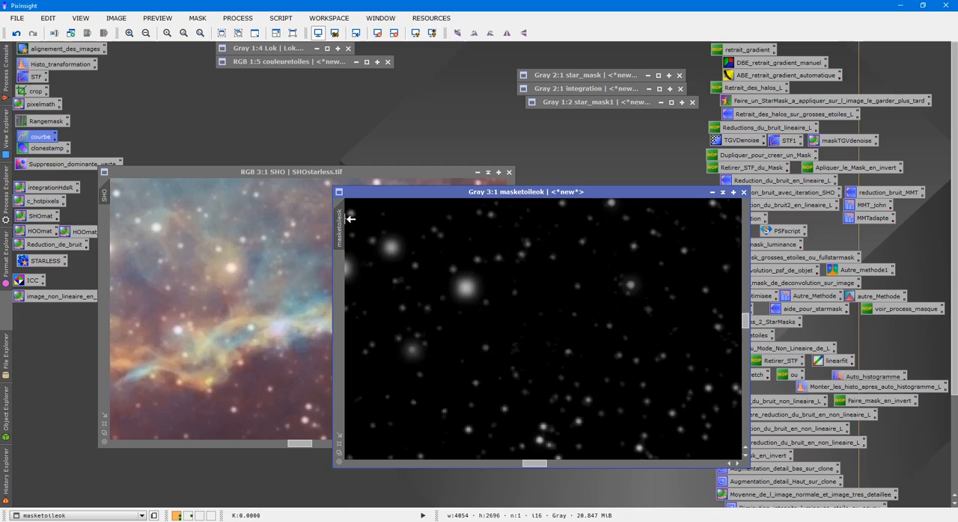
pyautogui.moveTo(348, 221); pyautogui.dragTo(109, 234)
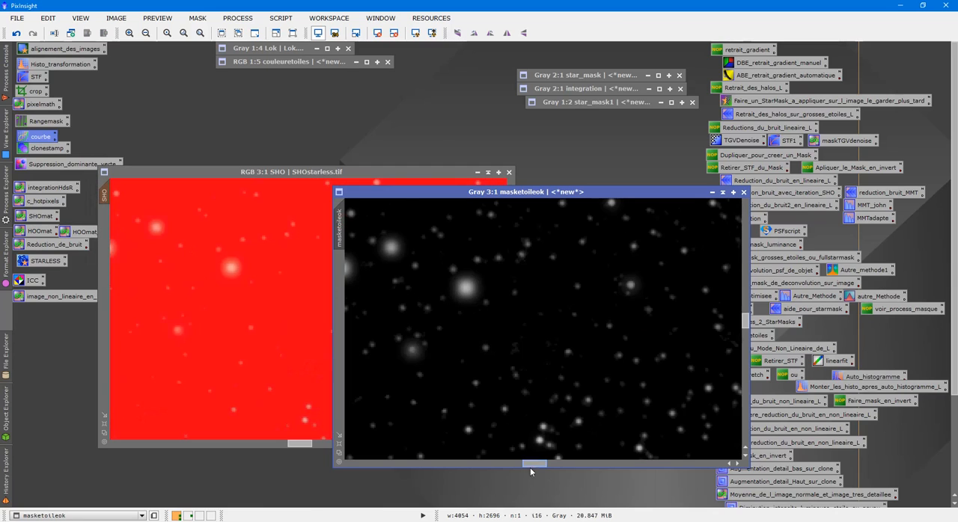
# - Place masketoileok beside SHO for comparison, hide the mask overlay on SHO, and put the masketoileok window away
pyautogui.moveTo(533, 466); pyautogui.dragTo(512, 465)
pyautogui.moveTo(569, 193); pyautogui.dragTo(764, 174)
pyautogui.click(318, 62)
pyautogui.doubleClick(318, 61)
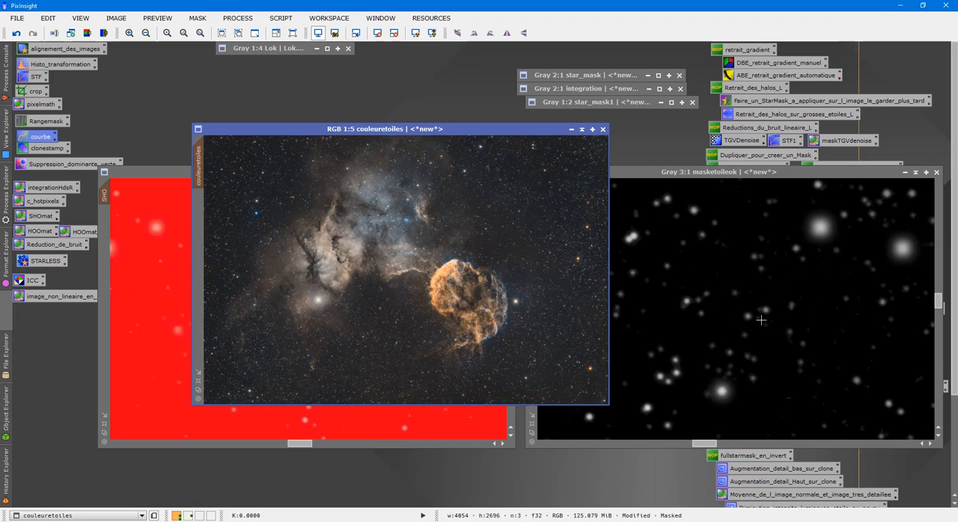
pyautogui.click(581, 130)
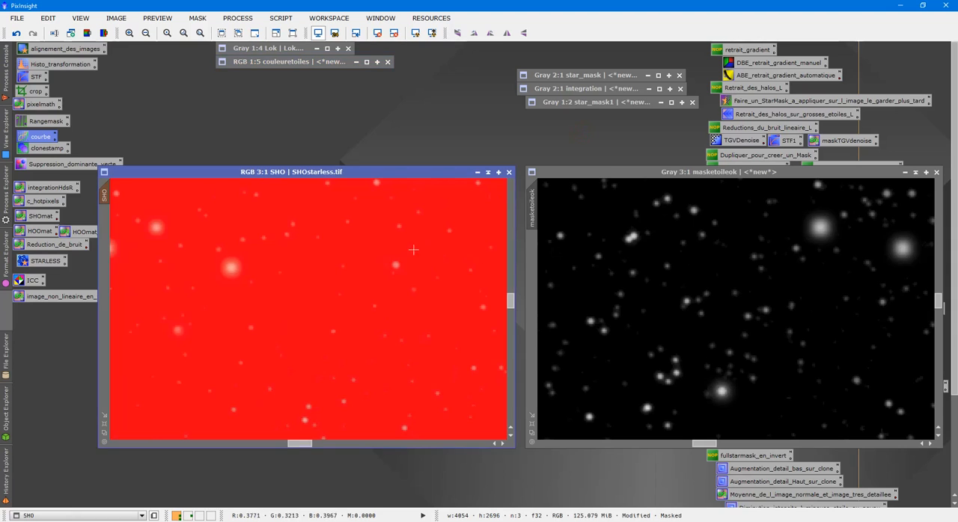
pyautogui.hotkey('ctrl', 'k')
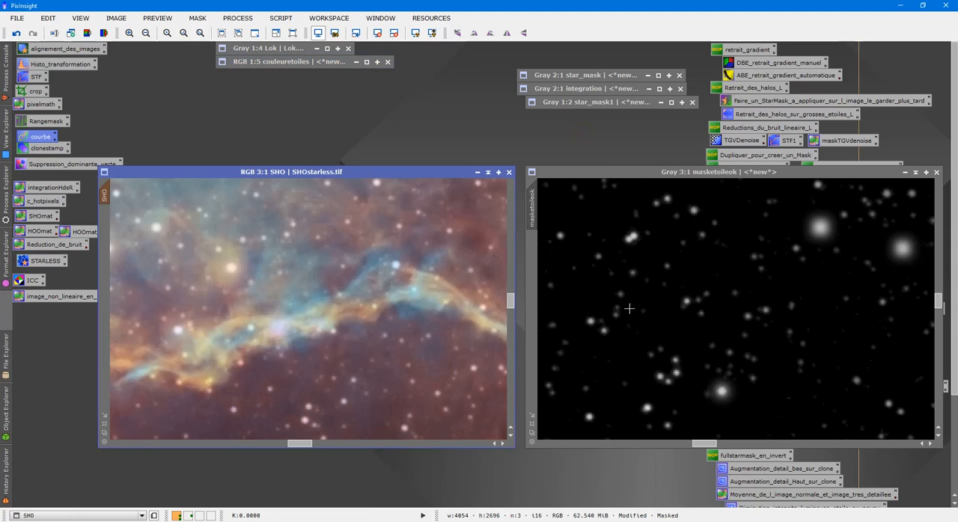
pyautogui.click(905, 172)
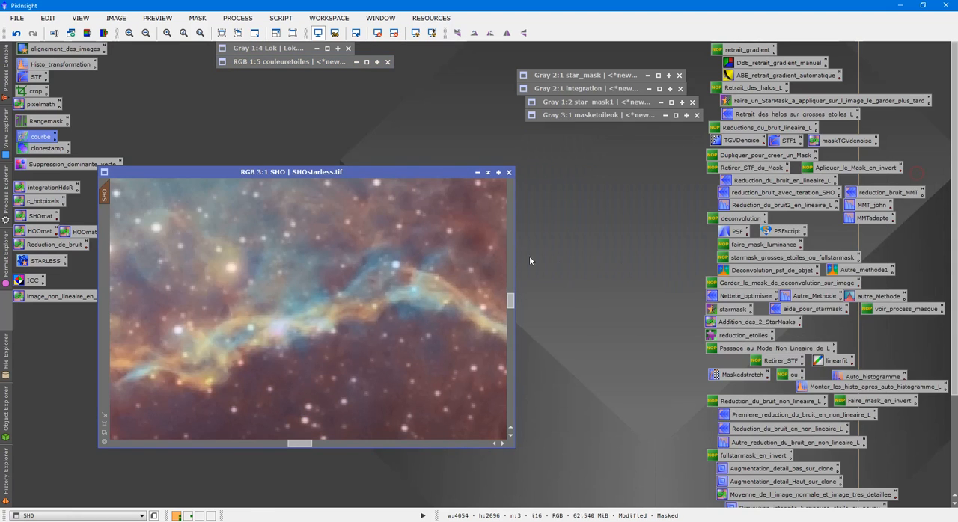
# - Lower the chrominance curve to about 0.341 output at 0.651 input in CurvesTransformation and apply it to the masked SHO image
pyautogui.doubleClick(40, 136)
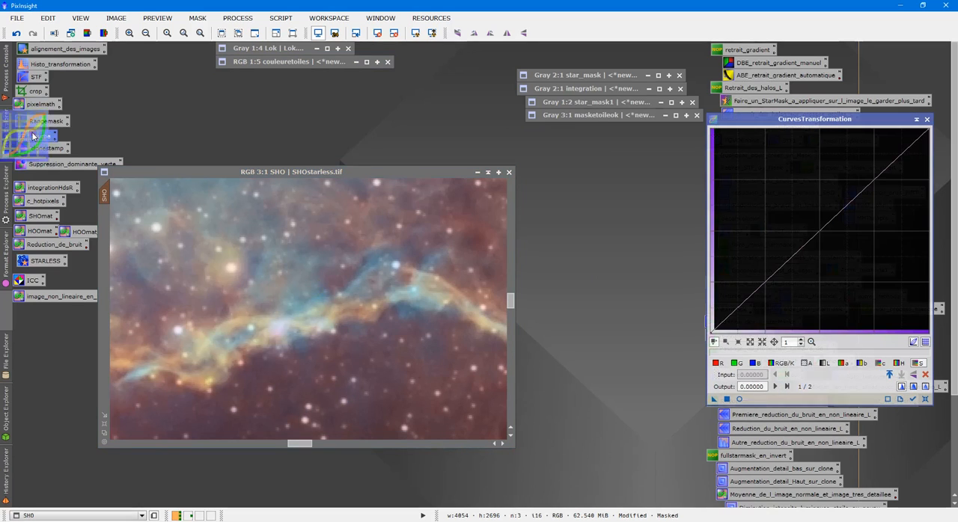
pyautogui.click(880, 364)
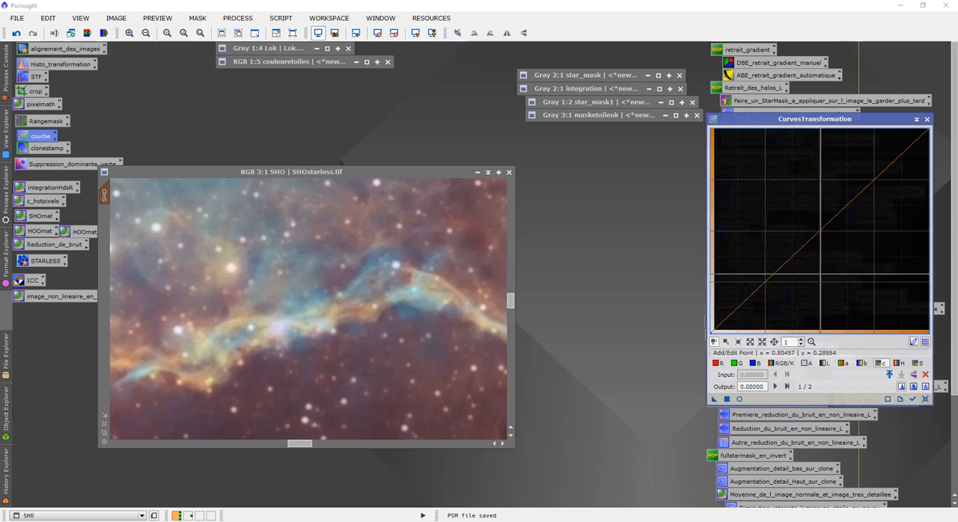
pyautogui.moveTo(854, 200); pyautogui.dragTo(852, 263)
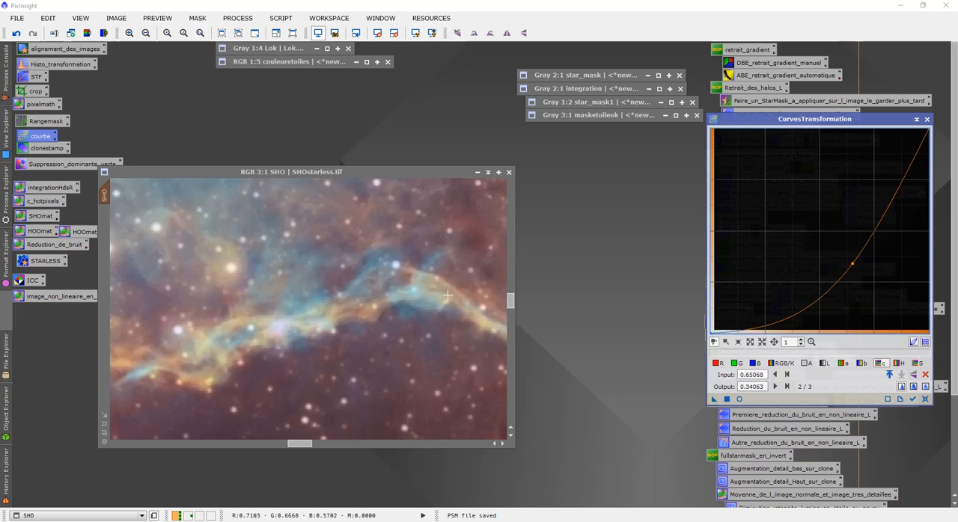
pyautogui.scroll(1, 225, 286)
pyautogui.scroll(1, 196, 256)
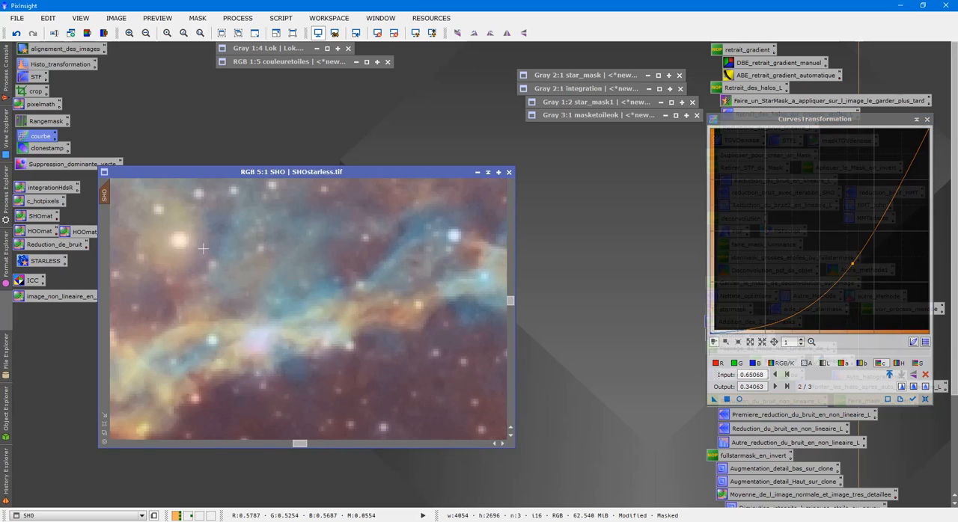
pyautogui.scroll(1, 150, 221)
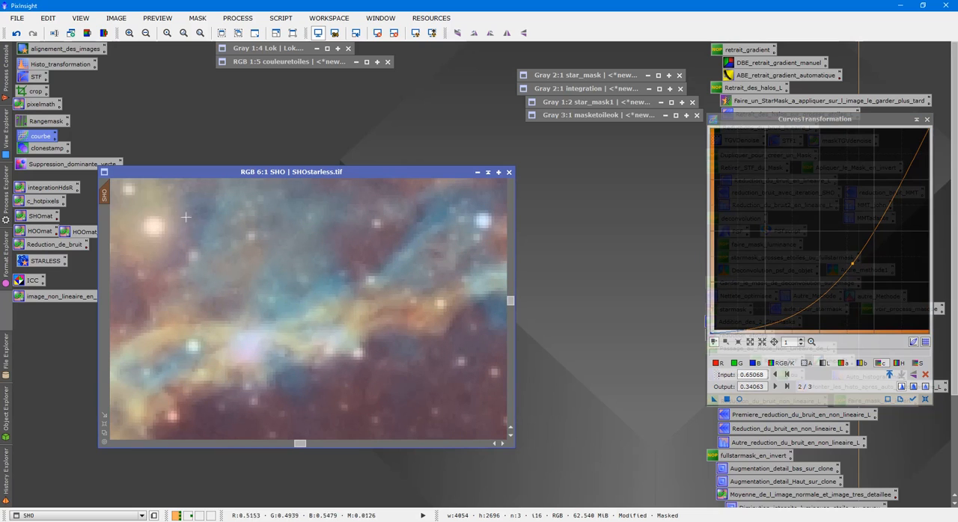
pyautogui.scroll(-1, 164, 232)
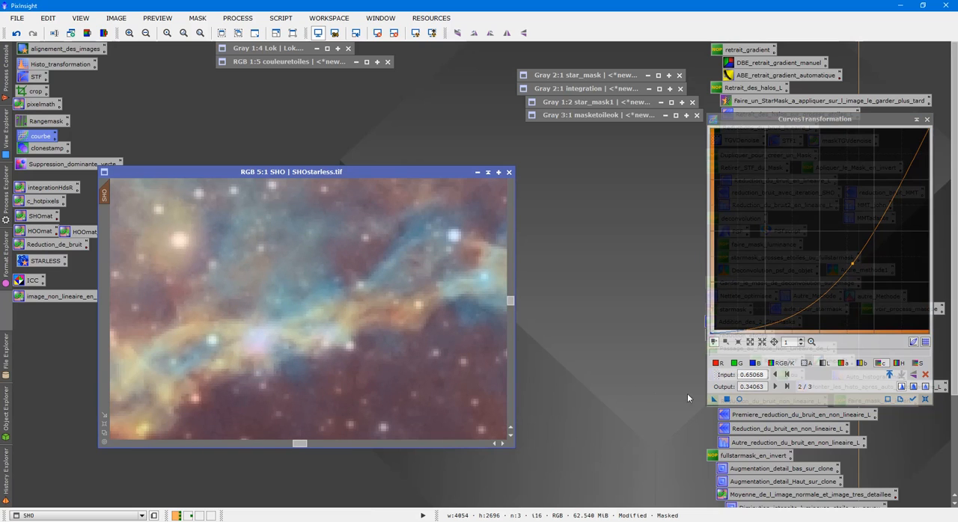
pyautogui.moveTo(711, 401); pyautogui.dragTo(217, 276)
# - Compare the SHO stars before and after the chrominance reduction using undo and redo, and apply the same curve a second time
pyautogui.moveTo(307, 442); pyautogui.dragTo(305, 441)
pyautogui.scroll(1, 313, 386)
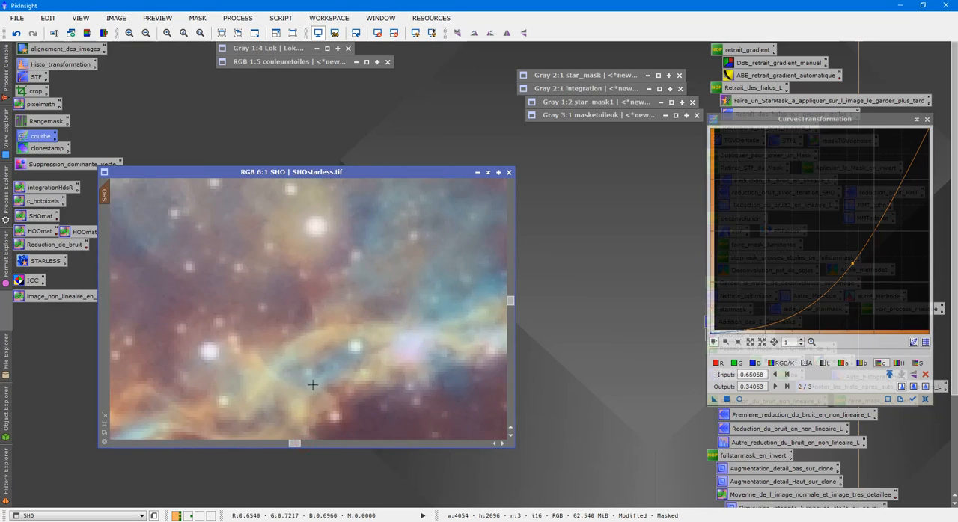
pyautogui.click(34, 35)
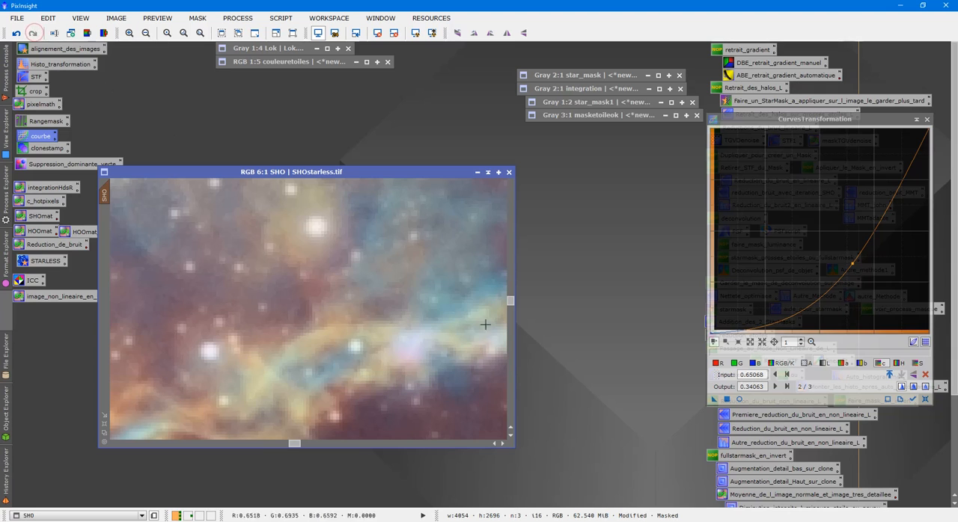
pyautogui.moveTo(711, 402); pyautogui.dragTo(285, 306)
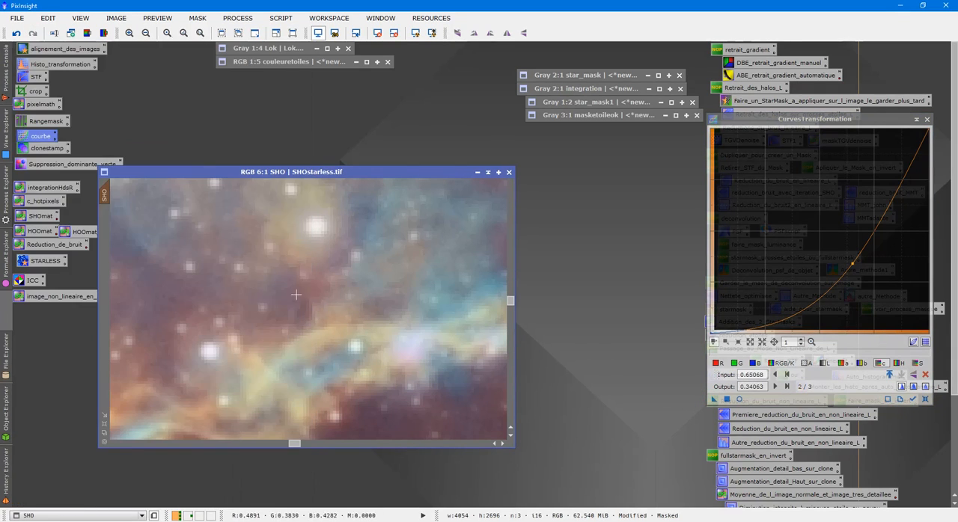
pyautogui.scroll(3, 300, 294)
pyautogui.scroll(-4, 312, 294)
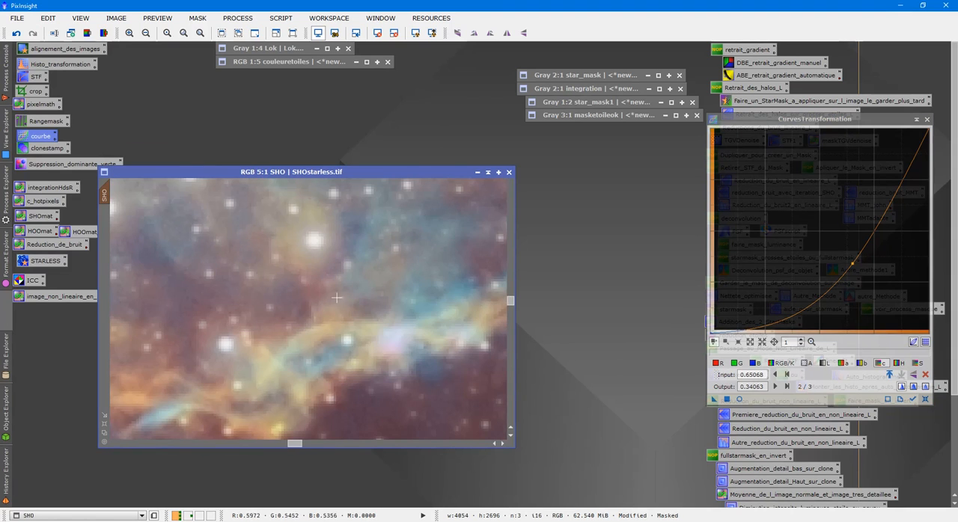
# - Look over the neutralised stars in SHO, close CurvesTransformation, and open the saved pixelmath process
pyautogui.moveTo(512, 303); pyautogui.dragTo(512, 238)
pyautogui.scroll(6, 464, 329)
pyautogui.scroll(3, 465, 327)
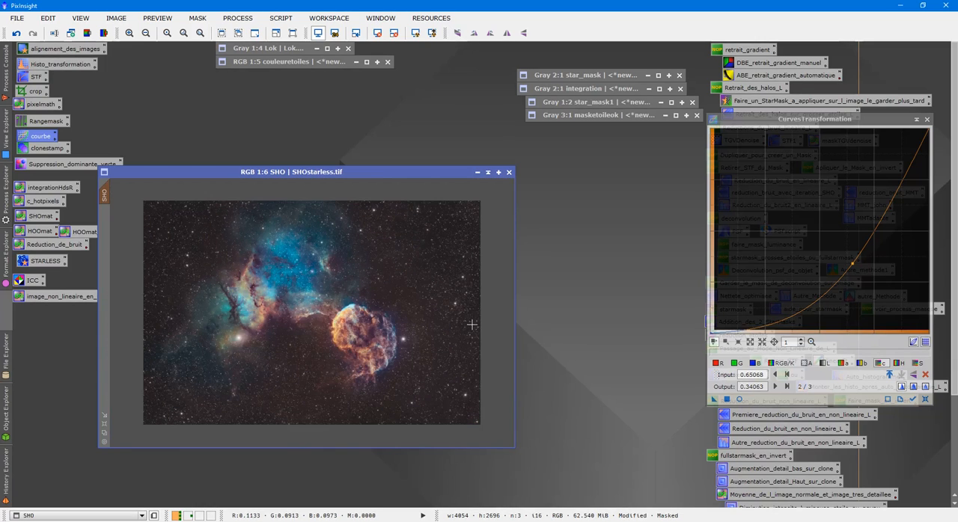
pyautogui.click(927, 120)
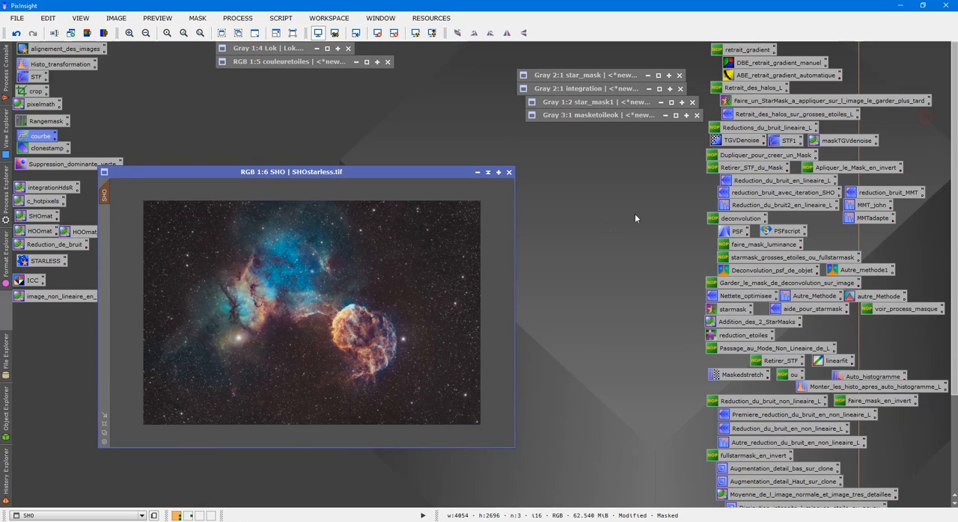
pyautogui.doubleClick(52, 104)
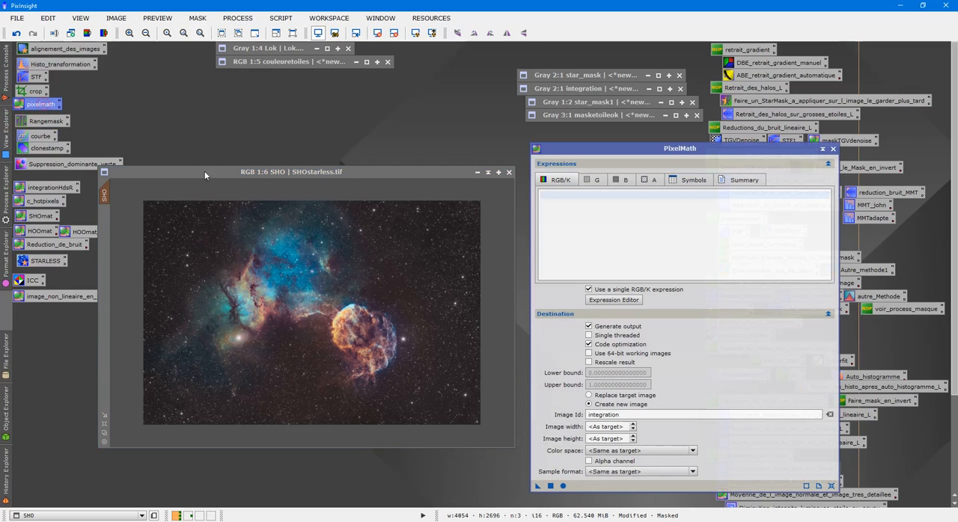
# - Open couleuretoiles, inspect its star colours in a preview around the stars in the upper-left area, and collapse the image again
pyautogui.click(266, 48)
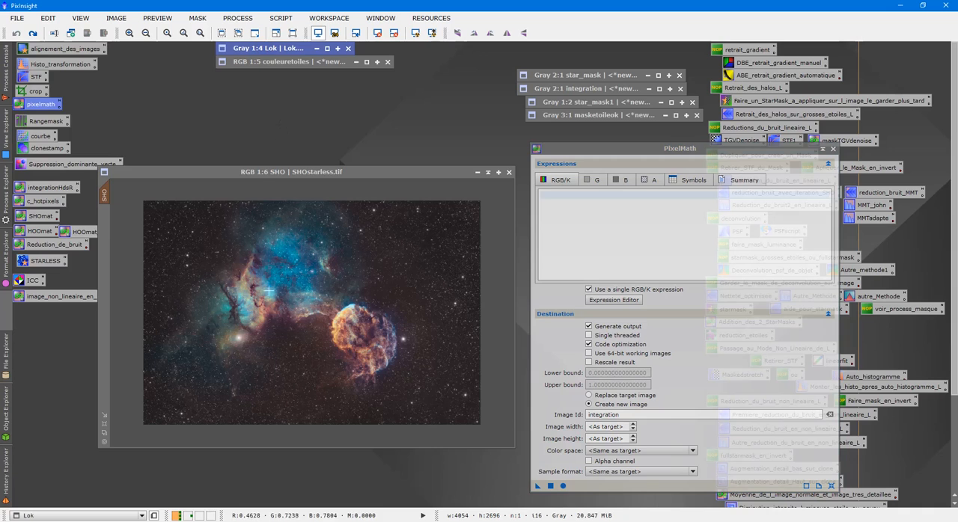
pyautogui.doubleClick(281, 63)
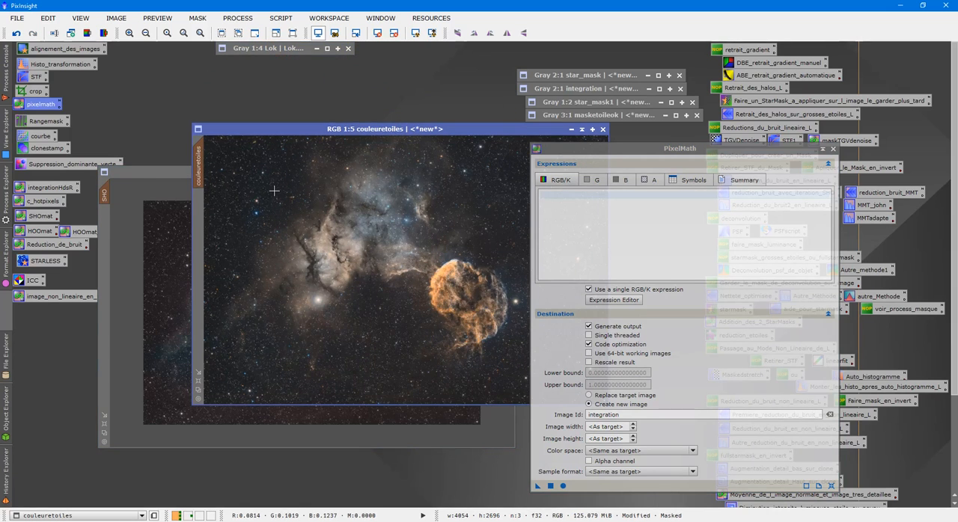
pyautogui.moveTo(224, 179); pyautogui.dragTo(291, 248)
pyautogui.click(200, 202)
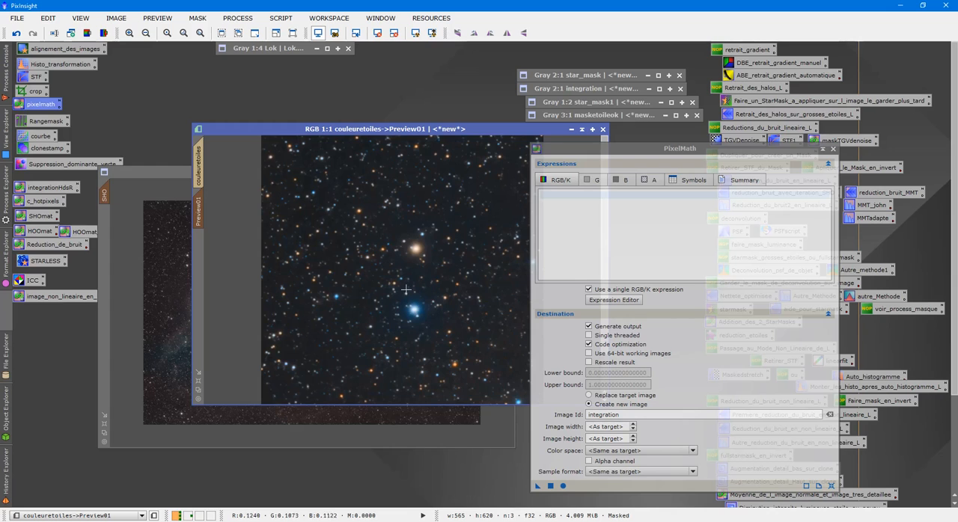
pyautogui.click(199, 153)
pyautogui.click(582, 128)
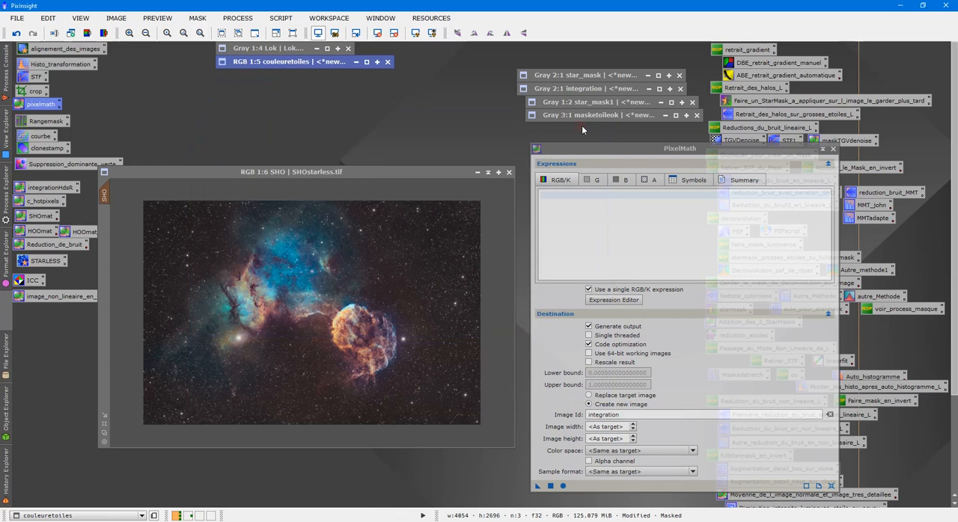
# - Set the PixelMath RGB/K expression to couleuretoiles using the Expression Editor and make the result replace the target image
pyautogui.click(618, 196)
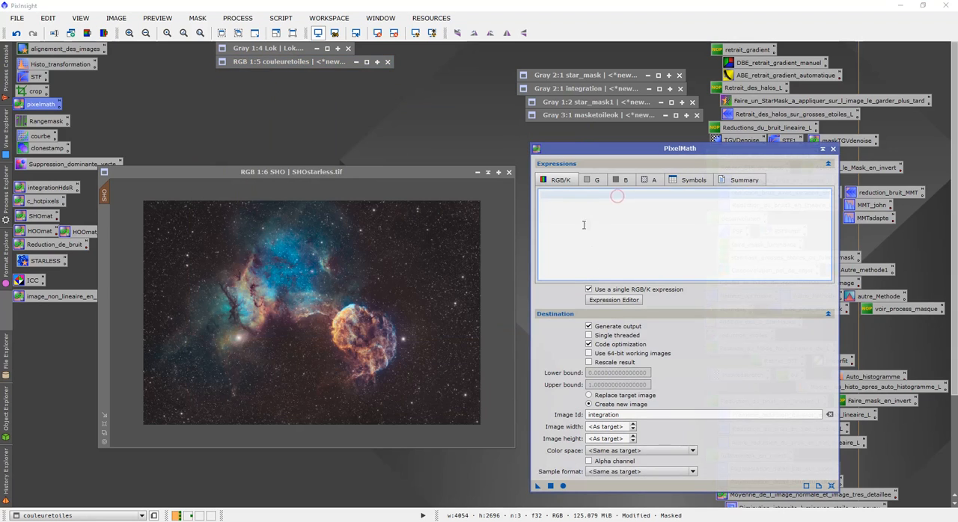
pyautogui.click(614, 300)
pyautogui.doubleClick(599, 153)
pyautogui.click(623, 425)
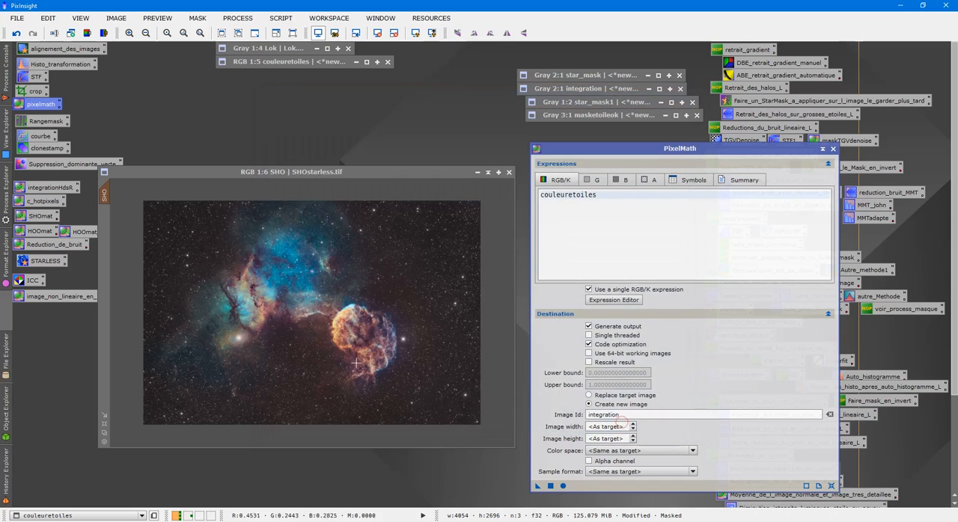
pyautogui.click(589, 395)
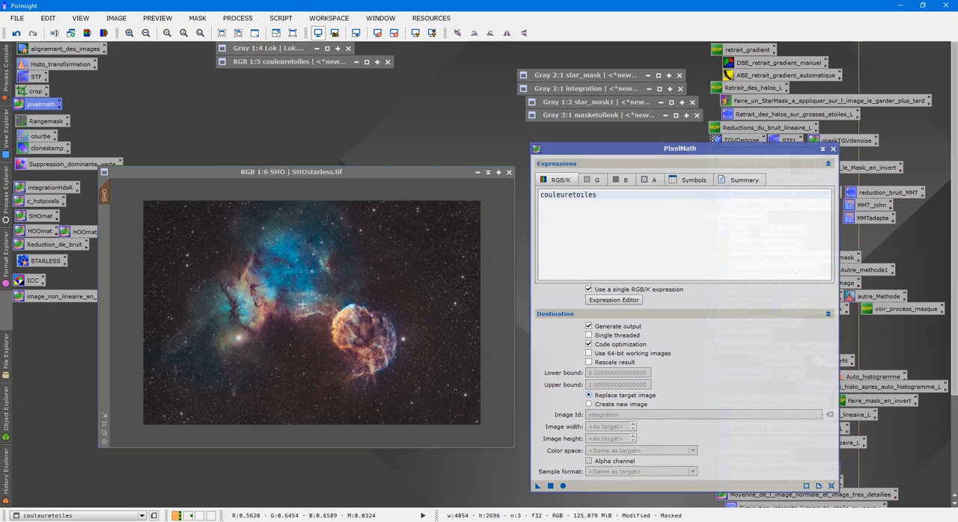
# - Check the SHO stars against the masketoileok mask and put the mask window away
pyautogui.scroll(6, 322, 324)
pyautogui.doubleClick(604, 118)
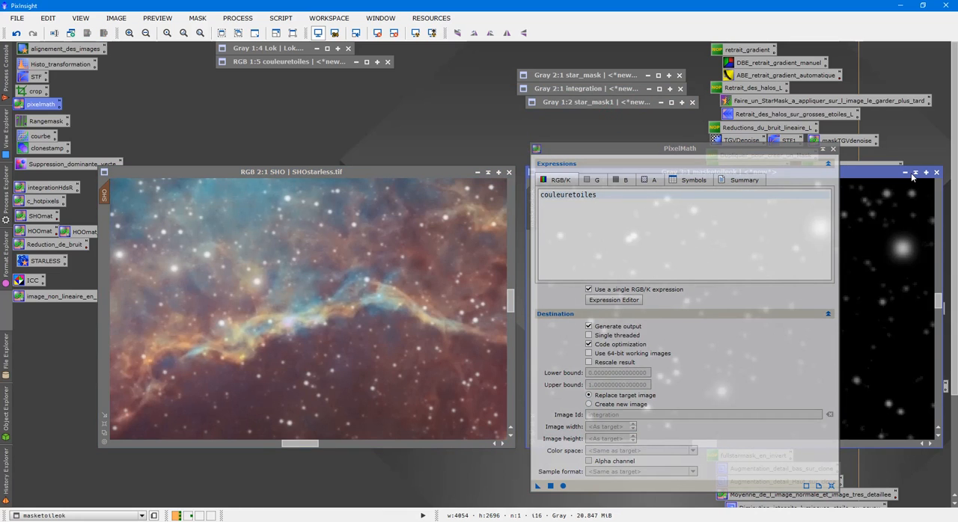
pyautogui.click(915, 172)
pyautogui.scroll(-5, 236, 210)
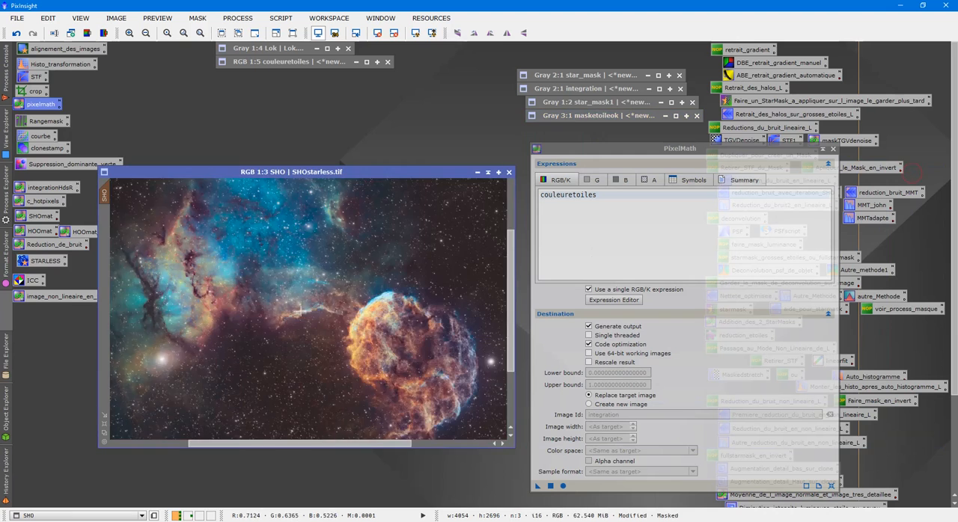
# - Reopen couleuretoiles, move PixelMath aside, and examine the bright orange and blue stars at 2:1
pyautogui.doubleClick(300, 62)
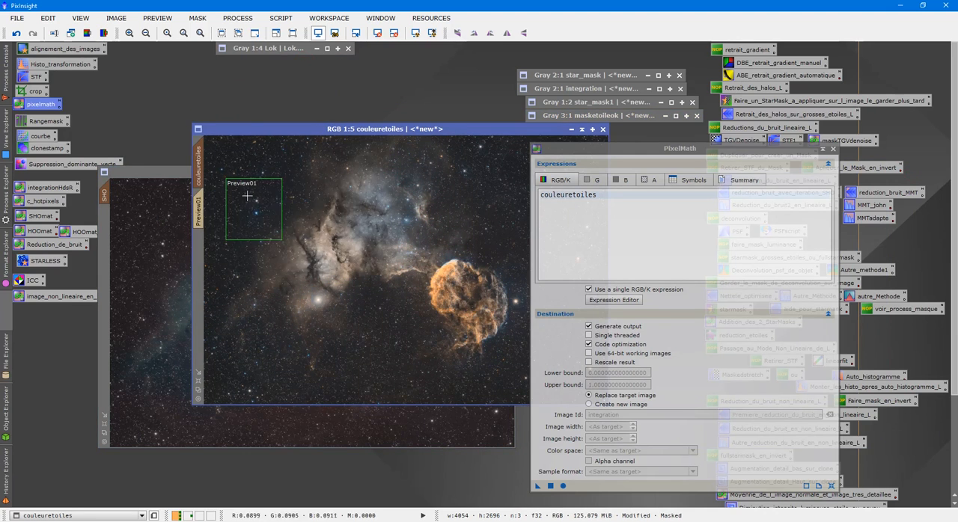
pyautogui.scroll(5, 294, 212)
pyautogui.moveTo(406, 406); pyautogui.dragTo(323, 406)
pyautogui.moveTo(652, 172); pyautogui.dragTo(771, 303)
pyautogui.moveTo(603, 254); pyautogui.dragTo(595, 193)
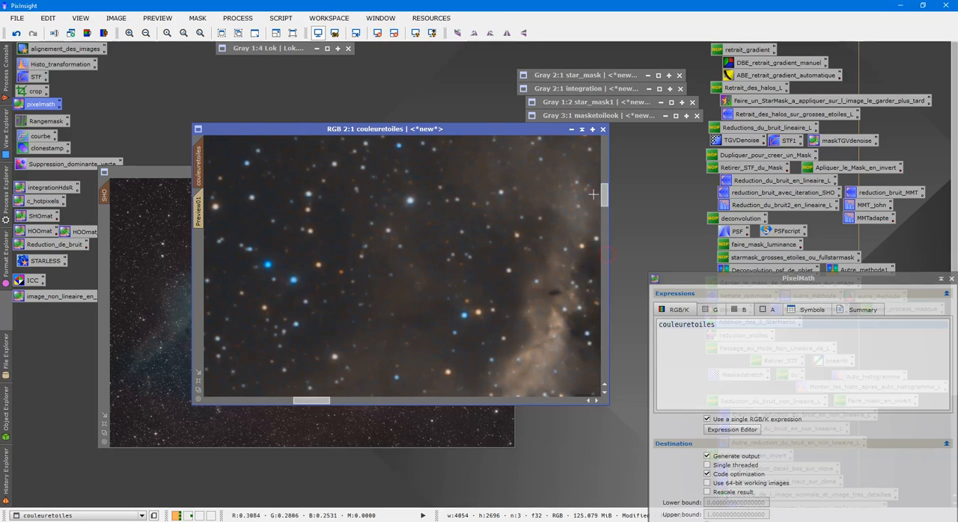
pyautogui.click(312, 409)
pyautogui.moveTo(313, 404); pyautogui.dragTo(259, 402)
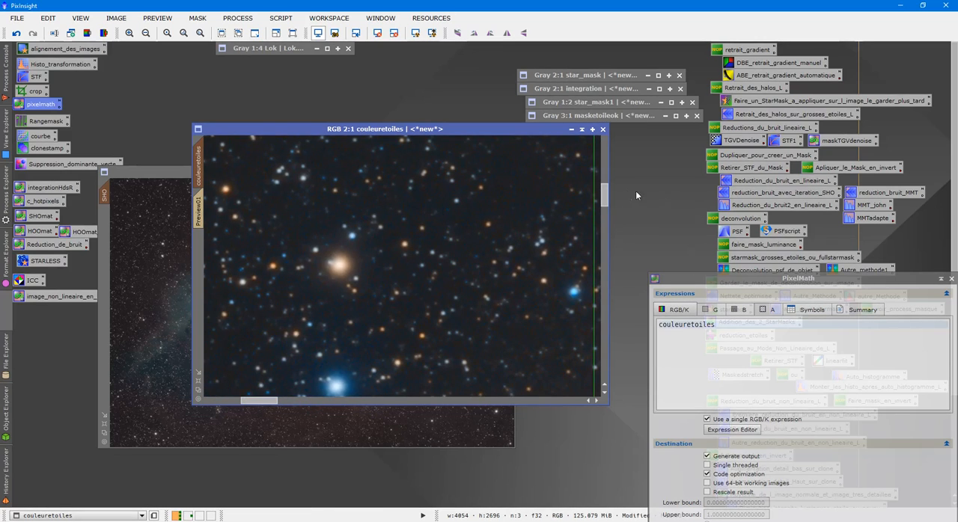
pyautogui.moveTo(604, 201); pyautogui.dragTo(605, 208)
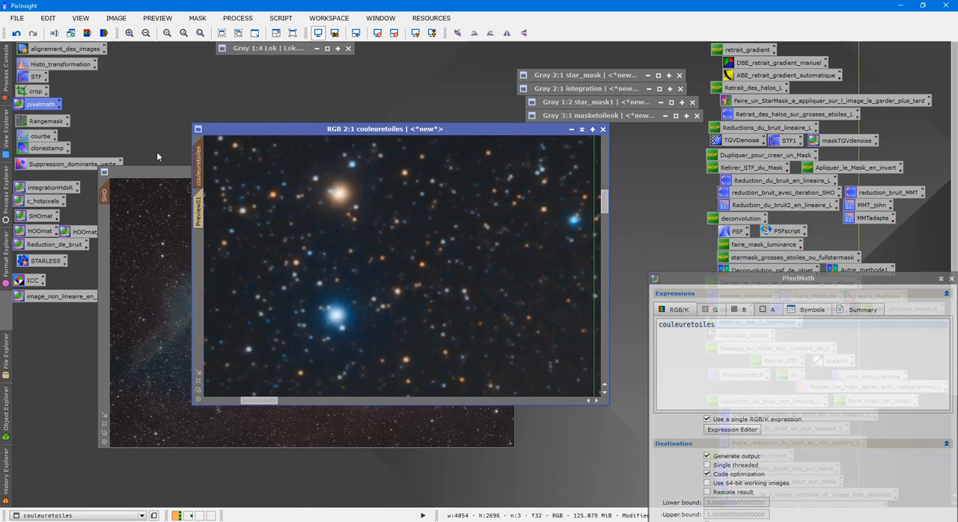
# - Copy the couleuretoiles zoom and position to SHO and arrange the two images side by side with PixelMath within reach
pyautogui.moveTo(198, 155); pyautogui.dragTo(107, 190)
pyautogui.click(177, 172)
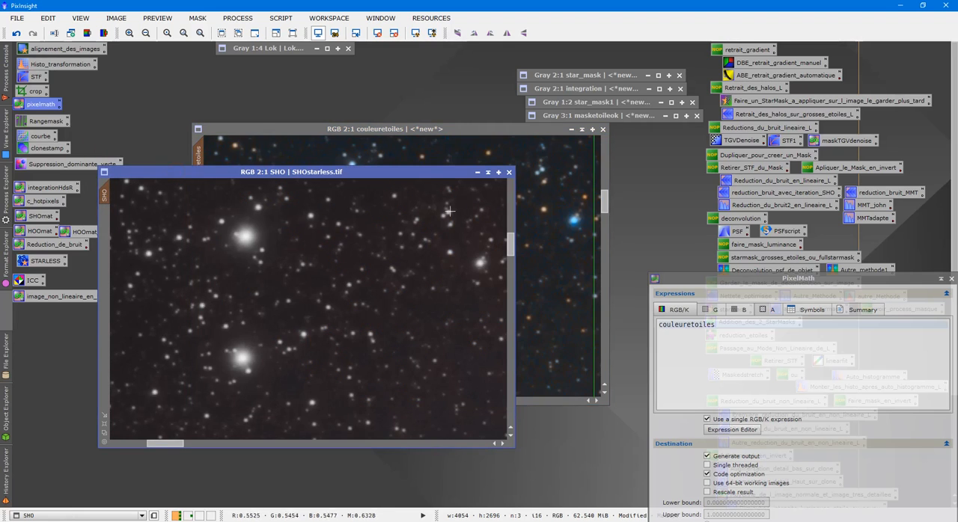
pyautogui.click(448, 135)
pyautogui.moveTo(624, 160); pyautogui.dragTo(655, 177)
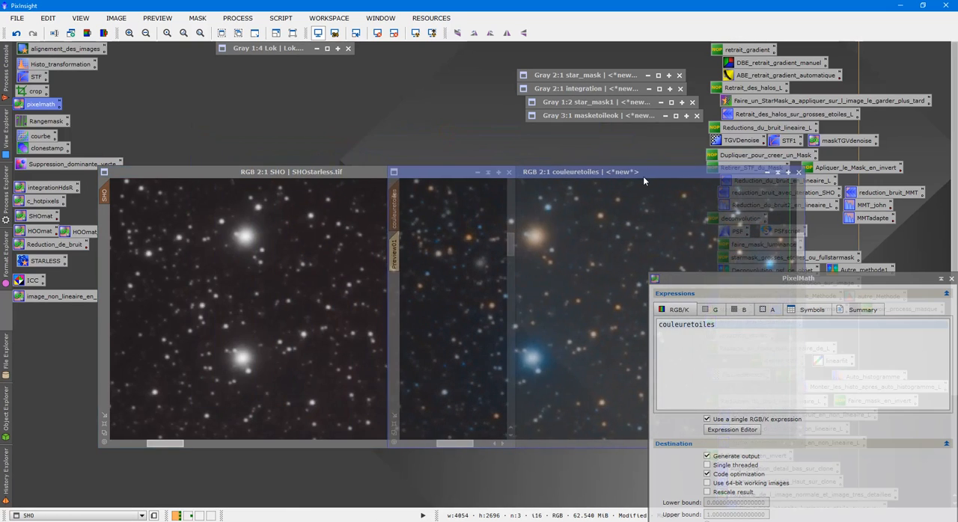
pyautogui.moveTo(702, 278); pyautogui.dragTo(693, 154)
# - Check and hide SHO's mask overlay, apply the couleuretoiles expression to the masked SHO image, and move PixelMath below the images
pyautogui.click(272, 271)
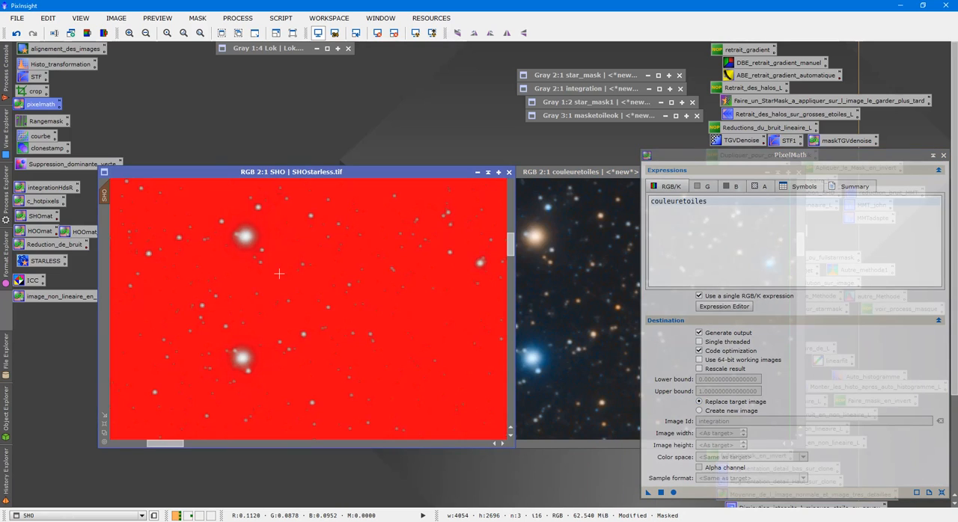
pyautogui.hotkey('ctrl', 'k')
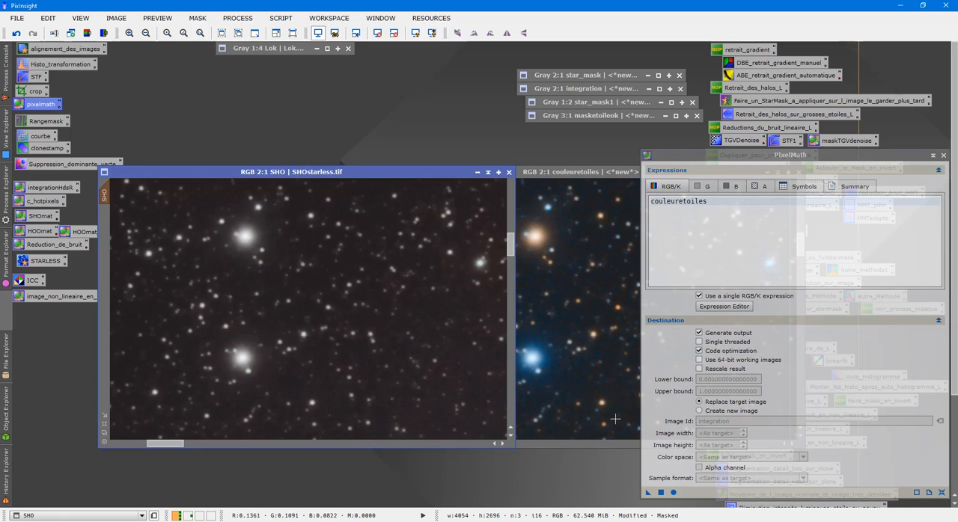
pyautogui.moveTo(648, 496); pyautogui.dragTo(318, 313)
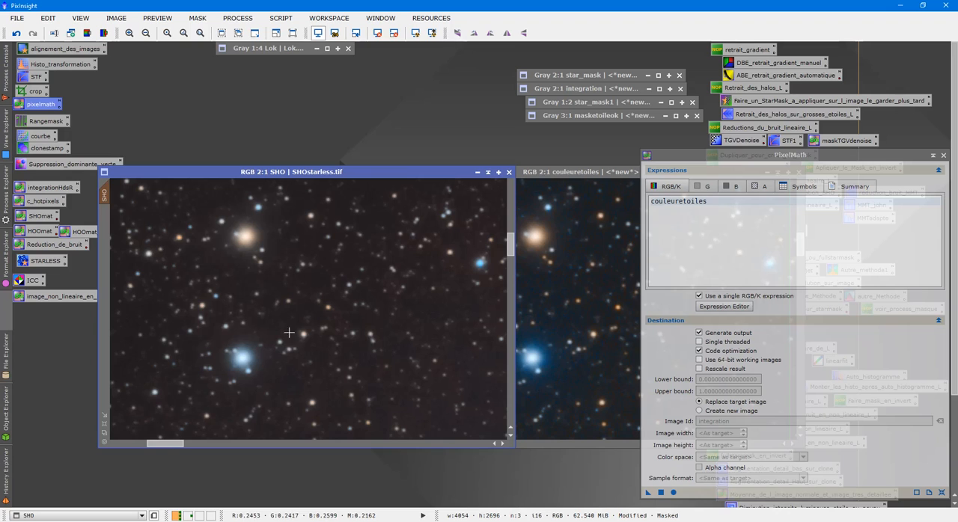
pyautogui.moveTo(726, 164); pyautogui.dragTo(378, 480)
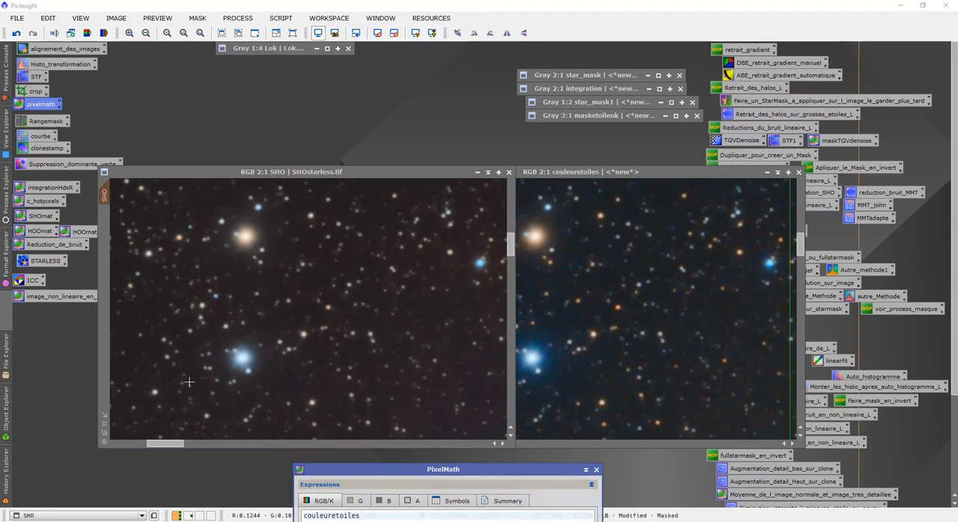
# - Examine the new star colours in SHO at both overview and close-up zoom levels around the nebula
pyautogui.scroll(-4, 239, 339)
pyautogui.scroll(3, 253, 332)
pyautogui.scroll(-5, 266, 331)
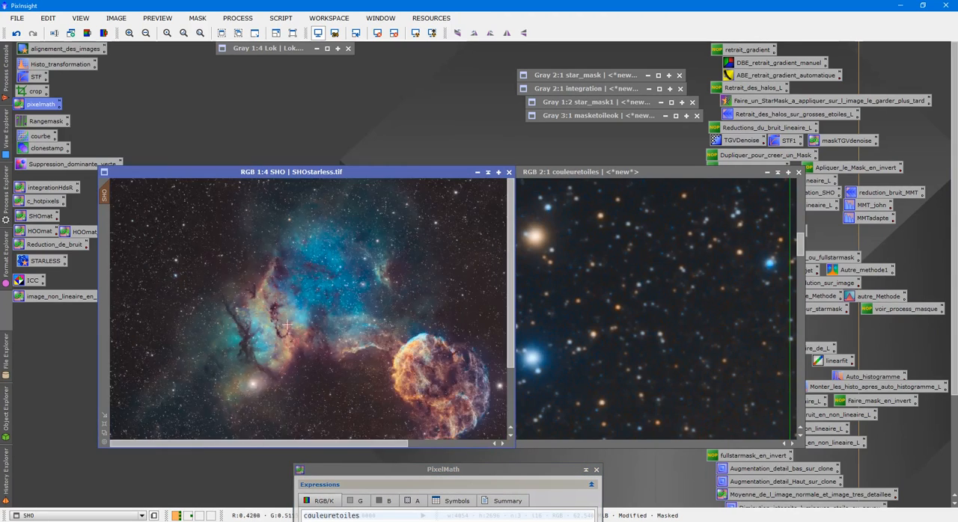
pyautogui.scroll(4, 288, 328)
pyautogui.scroll(5, 288, 328)
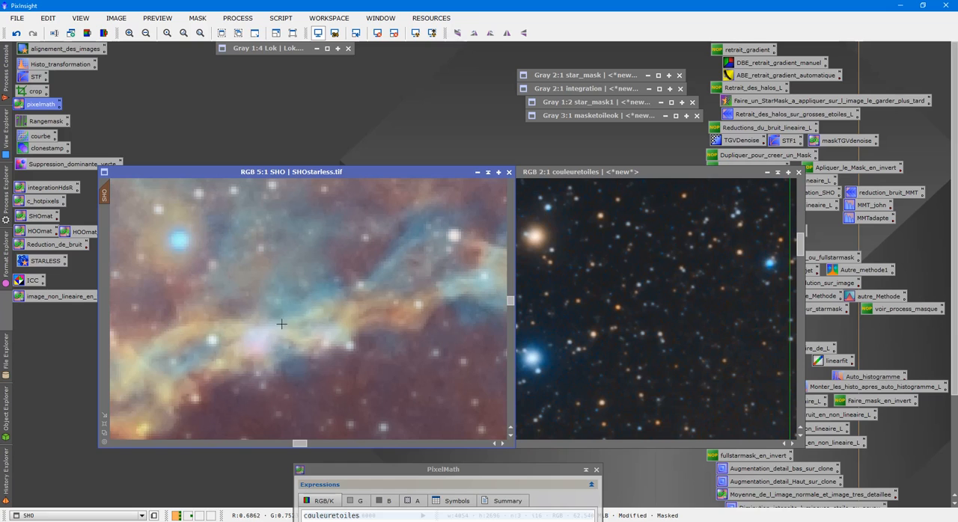
pyautogui.scroll(-7, 240, 292)
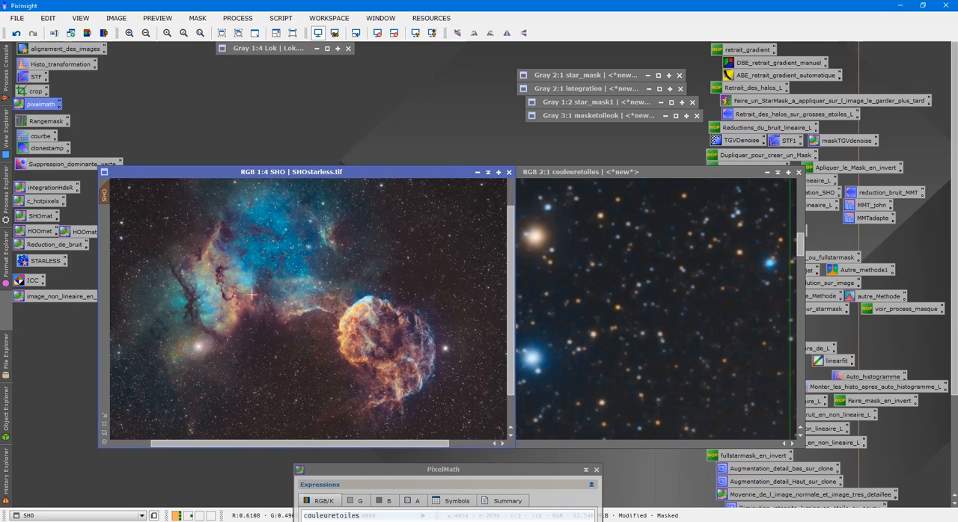
# - Match SHO's view to the couleuretoiles close-up again and close PixelMath
pyautogui.click(609, 241)
pyautogui.moveTo(397, 204); pyautogui.dragTo(105, 194)
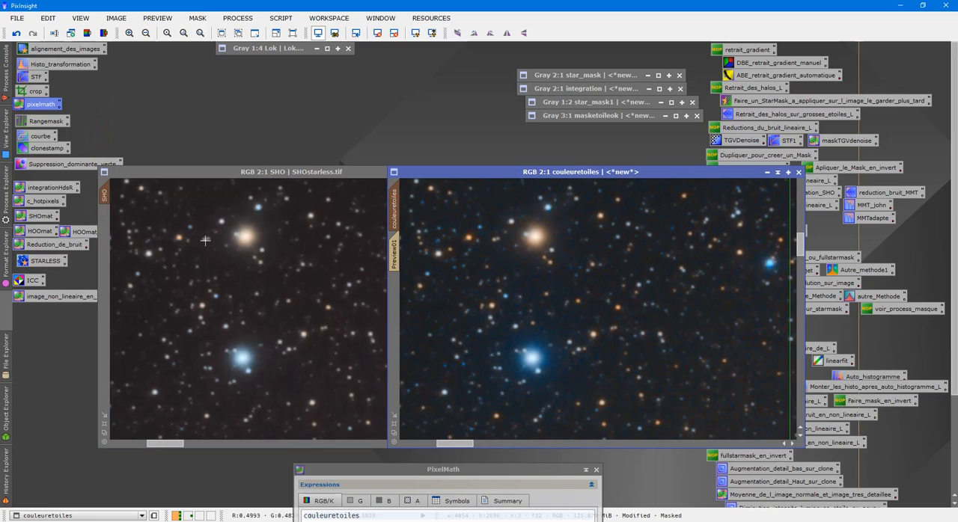
pyautogui.click(596, 470)
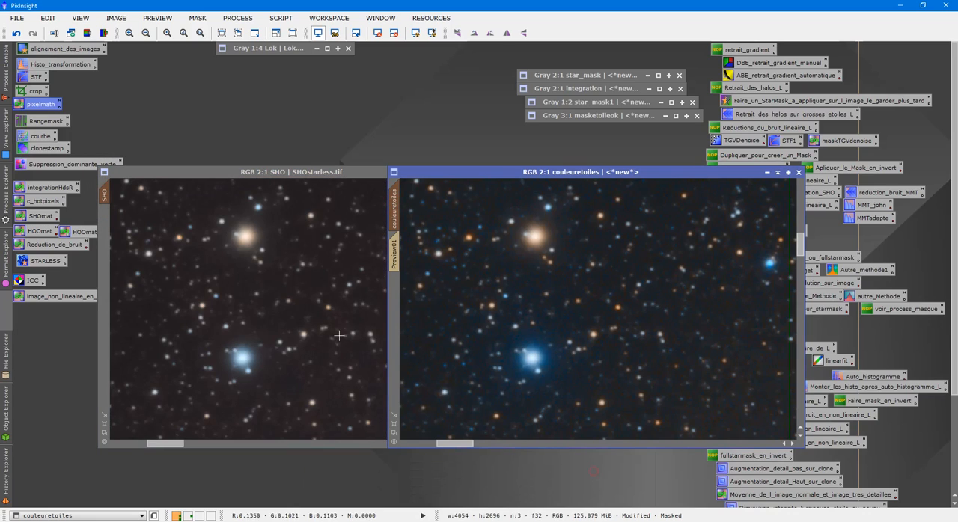
# - Open the courbe process, create a preview on SHO around the bright orange and blue stars, and start the real-time preview on it
pyautogui.doubleClick(40, 137)
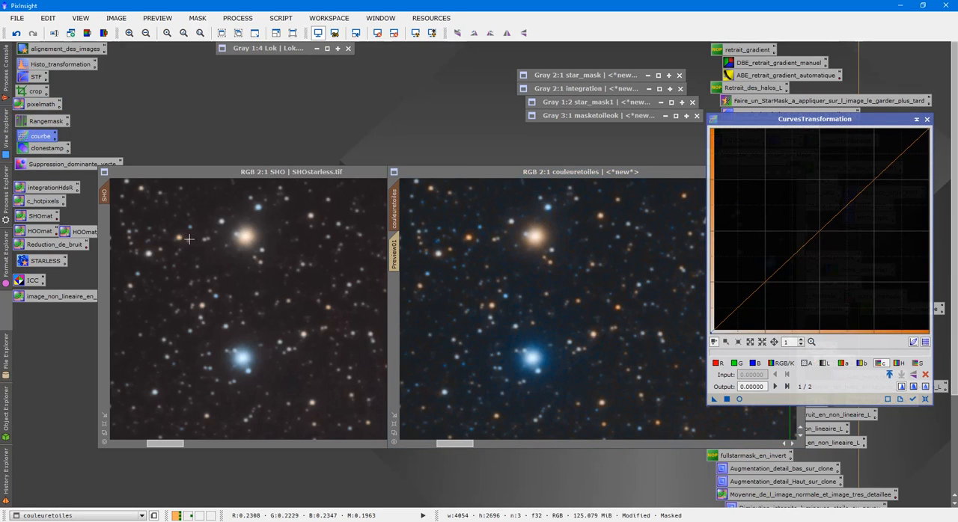
pyautogui.moveTo(158, 196); pyautogui.dragTo(345, 421)
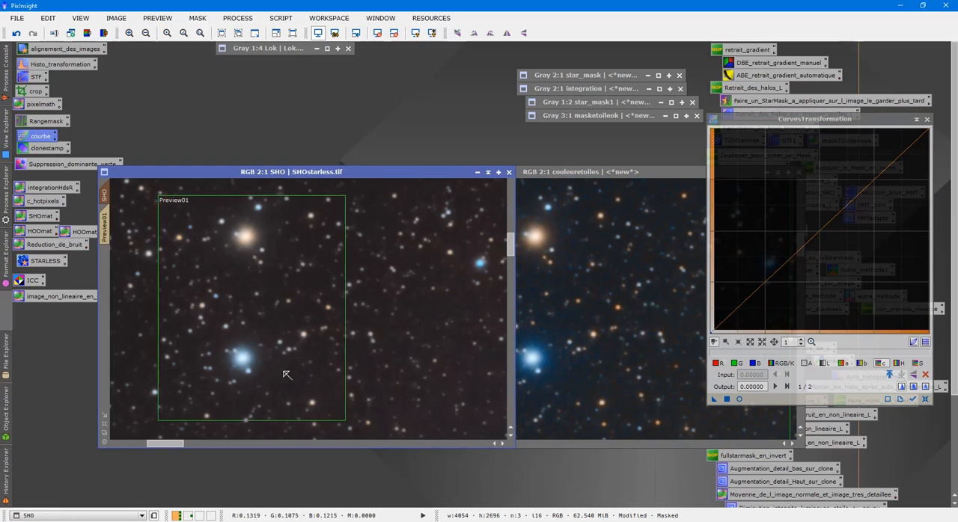
pyautogui.click(104, 225)
pyautogui.click(739, 399)
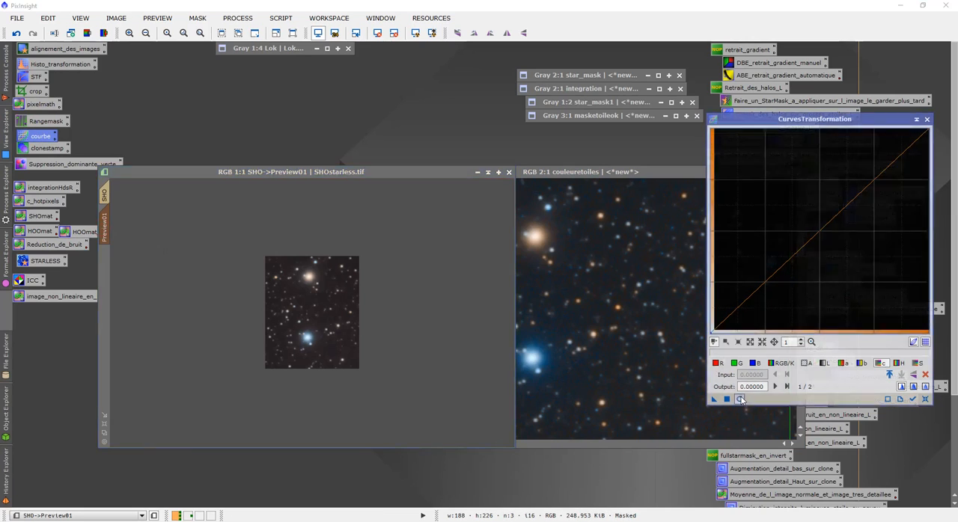
# - Raise the middle of the chrominance curve and lift the saturation curve to about 0.603 output at 0.539 input
pyautogui.moveTo(841, 207); pyautogui.dragTo(824, 199)
pyautogui.click(917, 363)
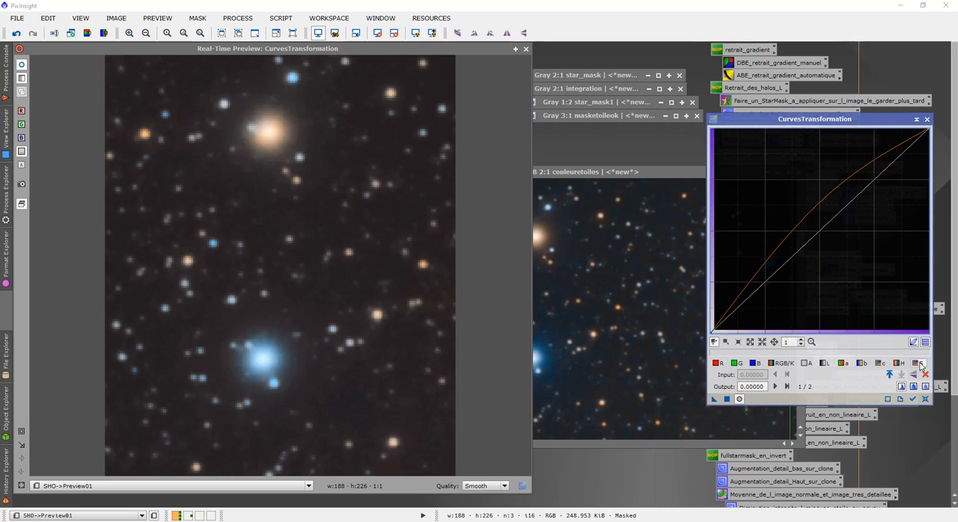
pyautogui.click(832, 214)
pyautogui.moveTo(832, 215); pyautogui.dragTo(828, 210)
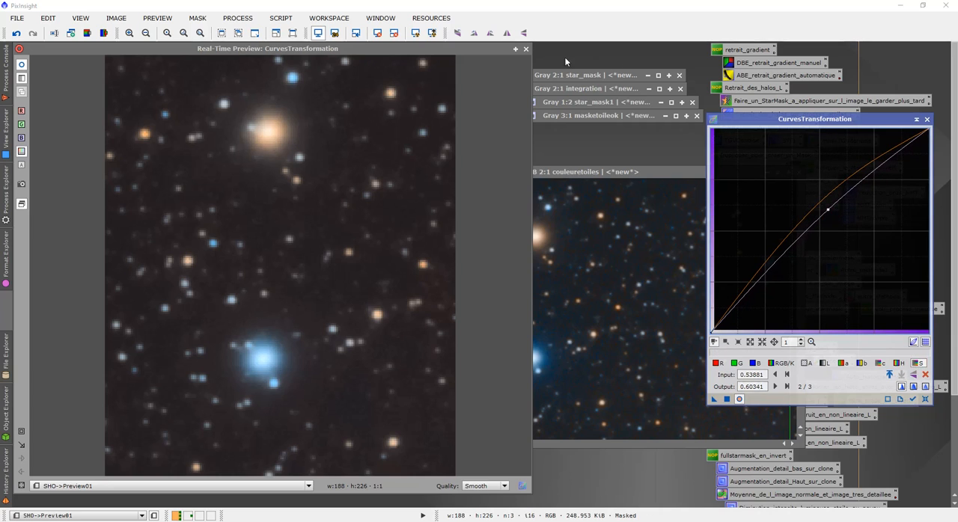
# - Close the real-time preview, return to the full SHO image, and apply the chrominance and saturation curves to it
pyautogui.click(526, 50)
pyautogui.click(105, 195)
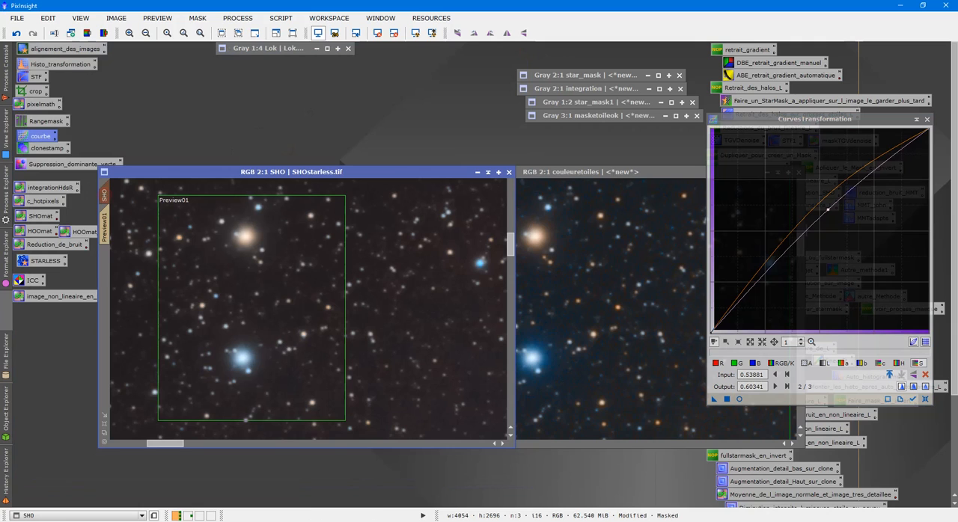
pyautogui.moveTo(714, 400); pyautogui.dragTo(341, 281)
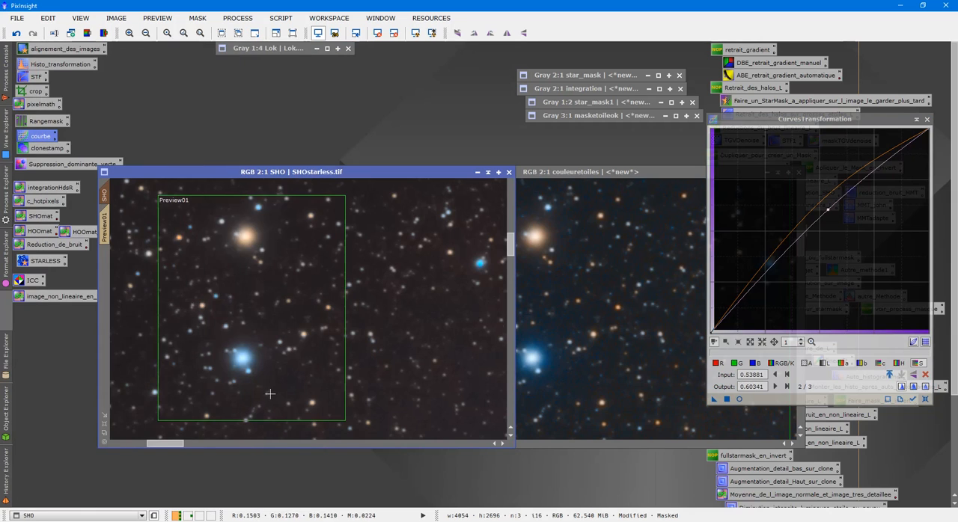
# - Examine the boosted star colours around SHO's nebula and in its lower-right star field at 3:1
pyautogui.scroll(-6, 277, 401)
pyautogui.scroll(7, 298, 392)
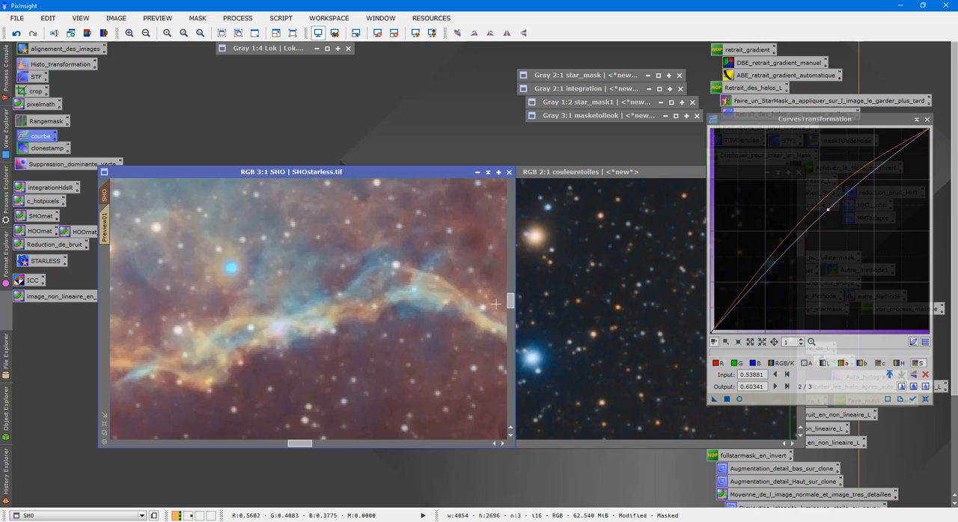
pyautogui.moveTo(509, 301); pyautogui.dragTo(512, 348)
pyautogui.moveTo(296, 445); pyautogui.dragTo(402, 471)
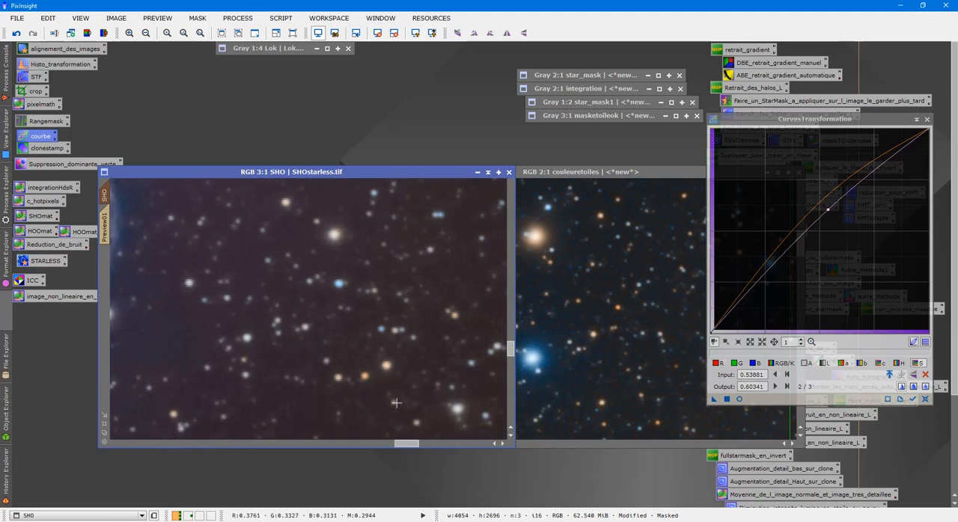
# - Close the curves process and delete the preview from the SHO image
pyautogui.scroll(-5, 432, 377)
pyautogui.scroll(-4, 432, 374)
pyautogui.scroll(3, 433, 366)
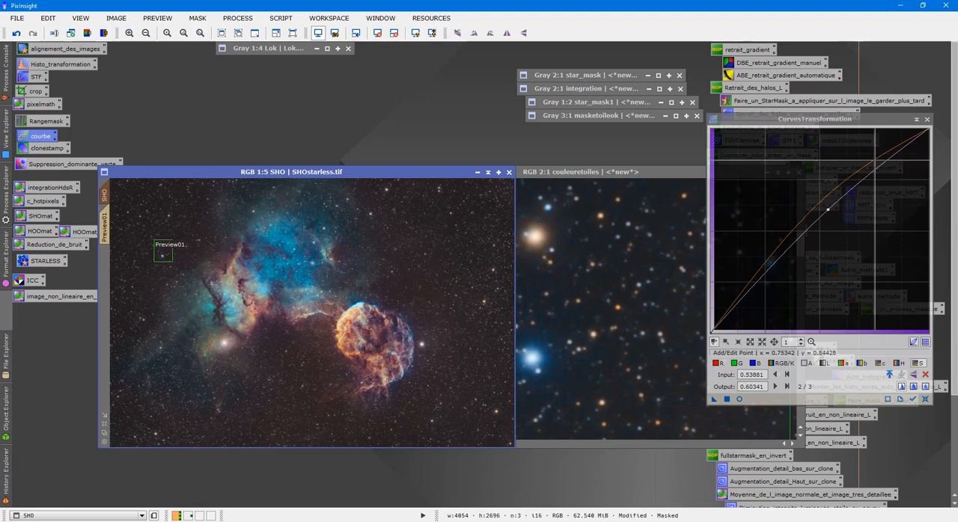
pyautogui.click(926, 119)
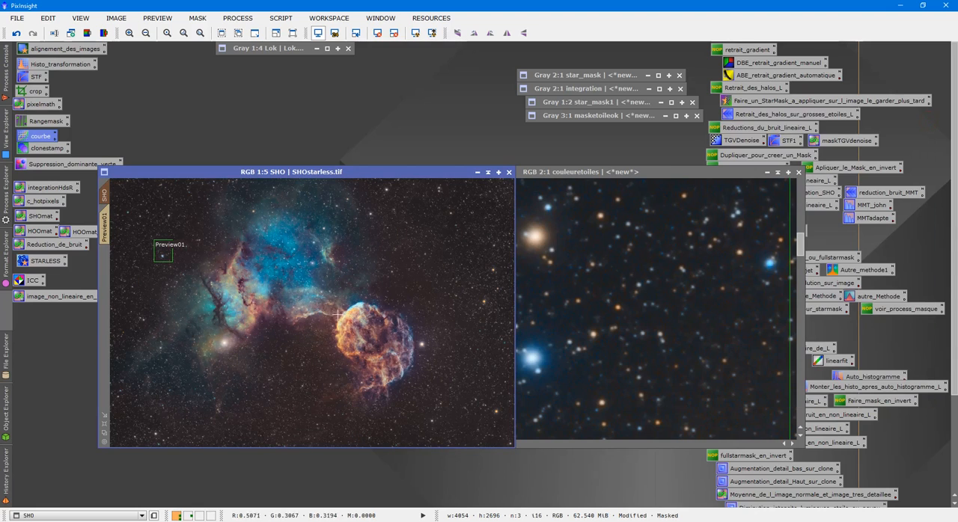
pyautogui.click(157, 18)
pyautogui.click(173, 206)
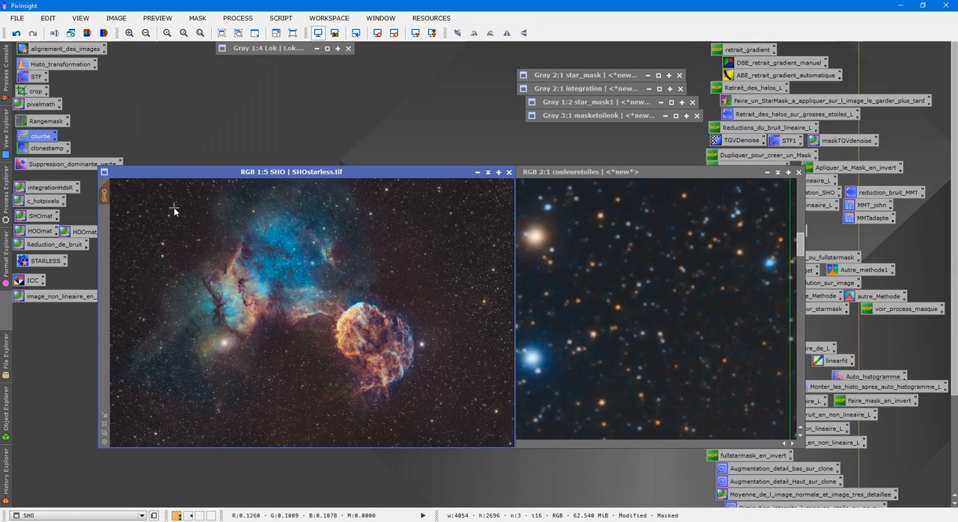
# - Fit the couleuretoiles image at 1:5, collapse its window and park it above the collapsed star_mask window
pyautogui.scroll(-5, 537, 298)
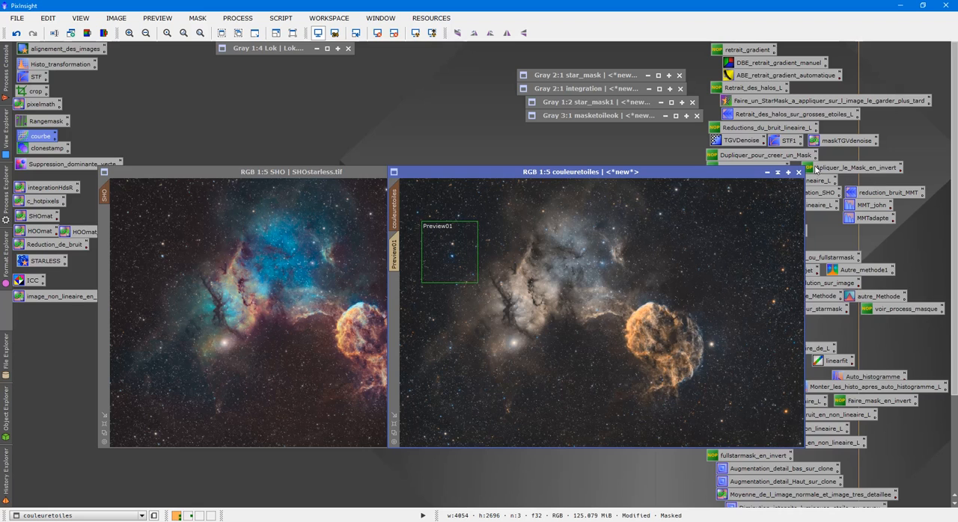
pyautogui.click(778, 173)
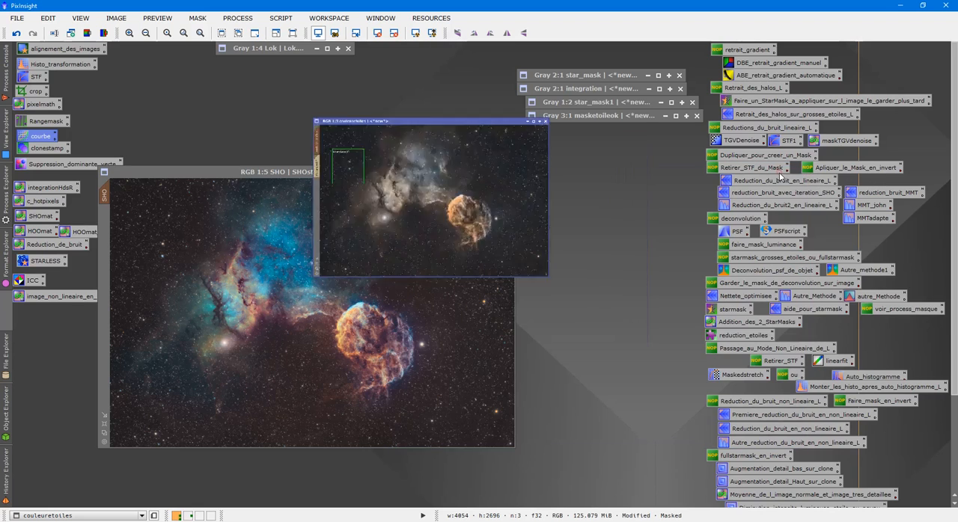
pyautogui.moveTo(249, 63); pyautogui.dragTo(543, 48)
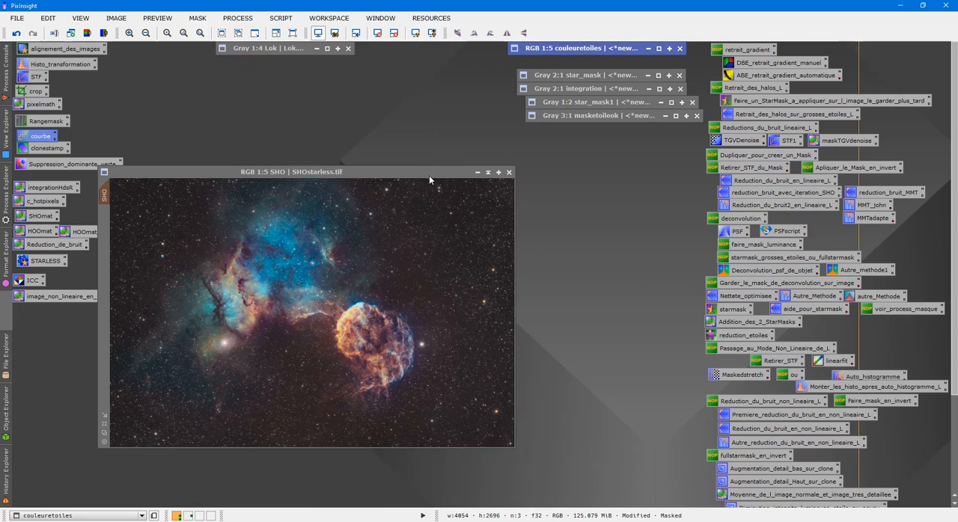
# - Remove the mask from SHO and move its window clear of the process icons
pyautogui.rightClick(160, 220)
pyautogui.moveTo(307, 335)
pyautogui.click(376, 350)
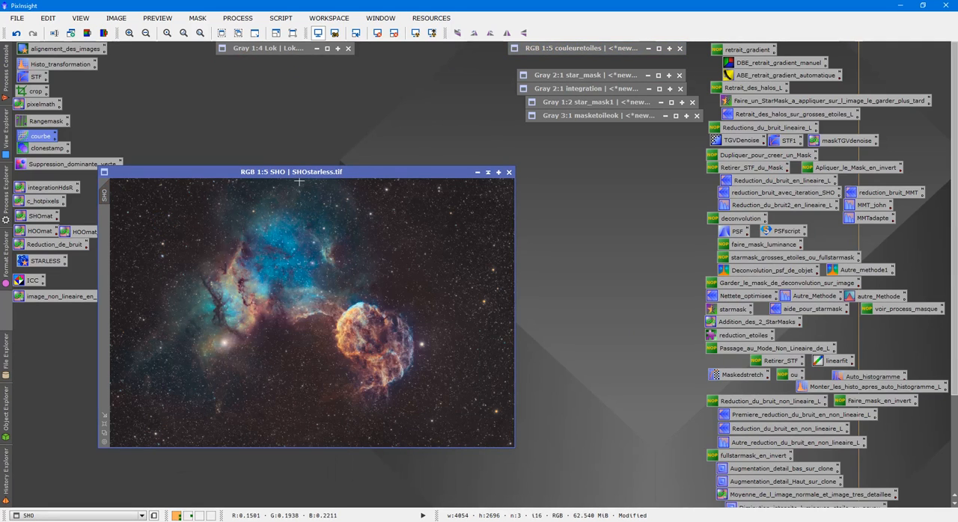
pyautogui.moveTo(304, 172); pyautogui.dragTo(376, 166)
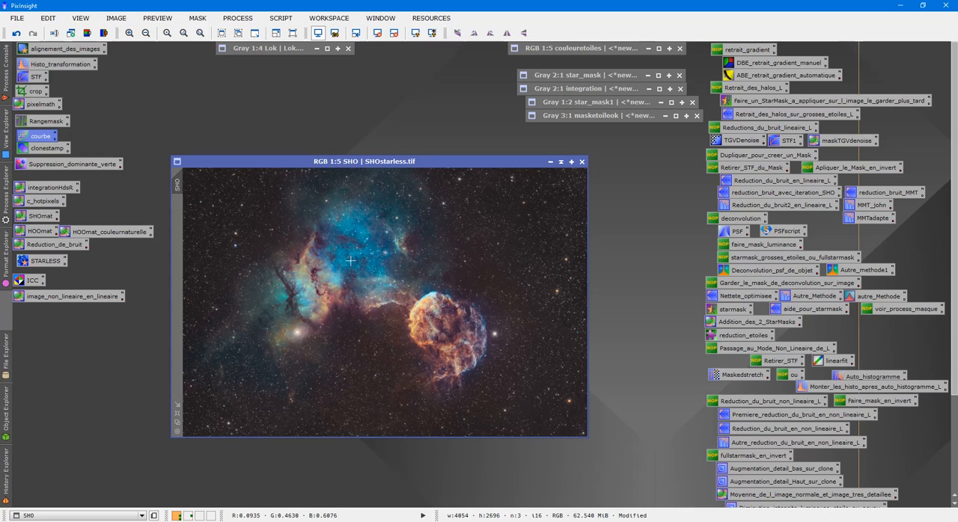
# - Examine the star colours at 2:1 in SHO's nebula filaments, blue region and right-hand star field
pyautogui.scroll(5, 350, 260)
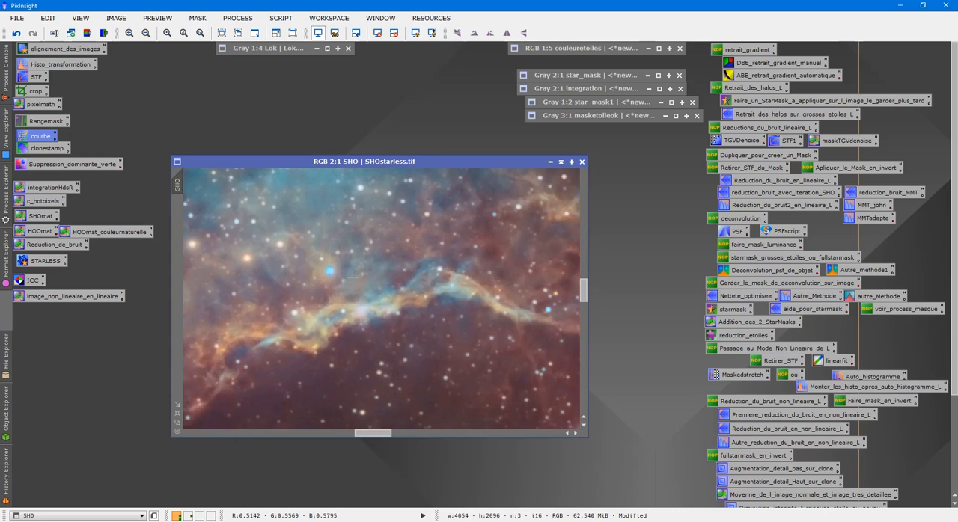
pyautogui.scroll(-5, 352, 277)
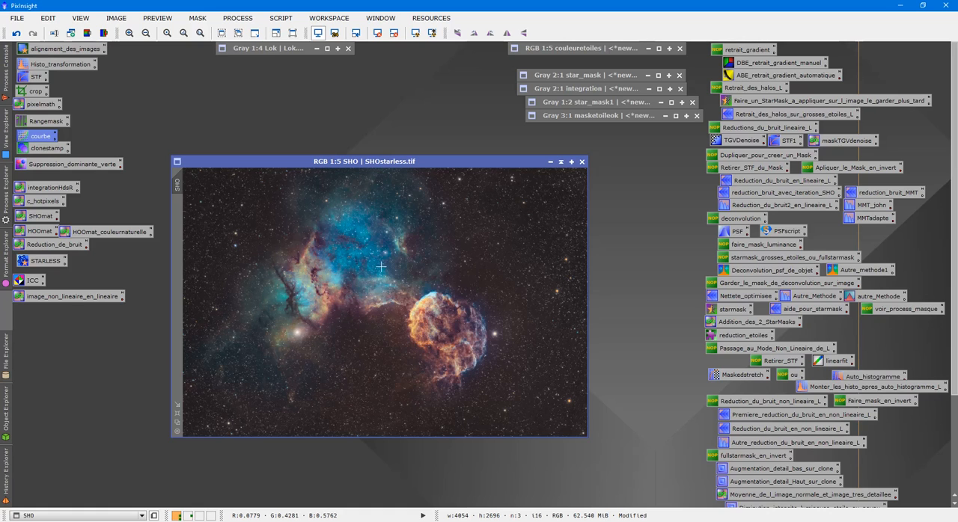
pyautogui.scroll(5, 425, 287)
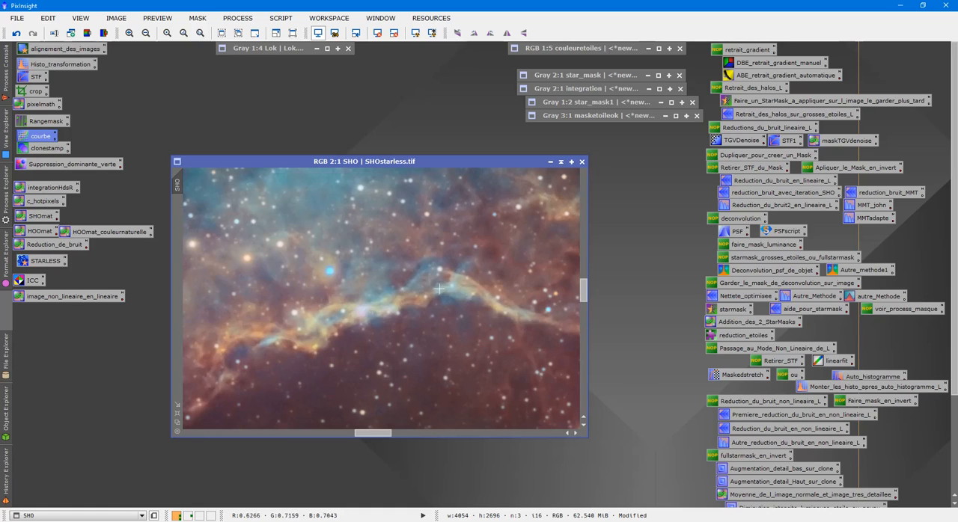
pyautogui.moveTo(589, 294); pyautogui.dragTo(589, 251)
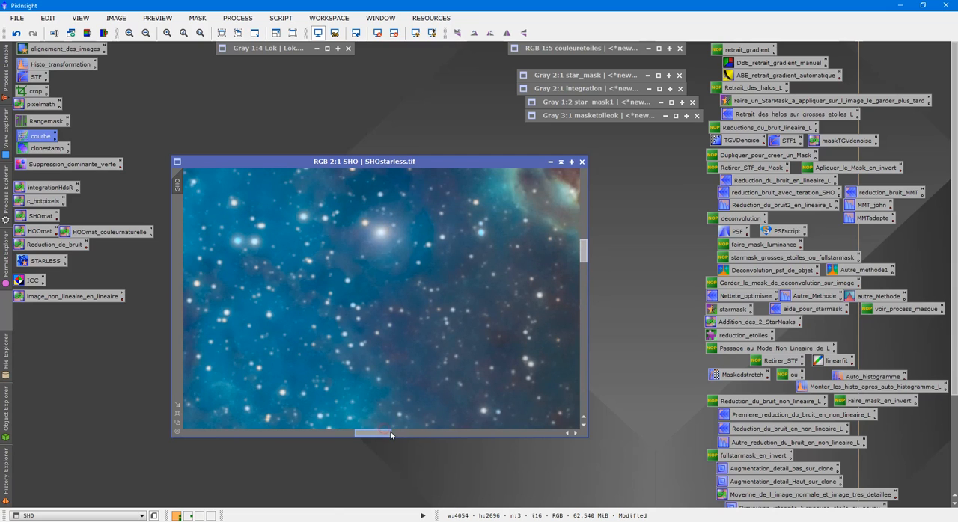
pyautogui.moveTo(386, 432); pyautogui.dragTo(468, 446)
pyautogui.scroll(-5, 477, 383)
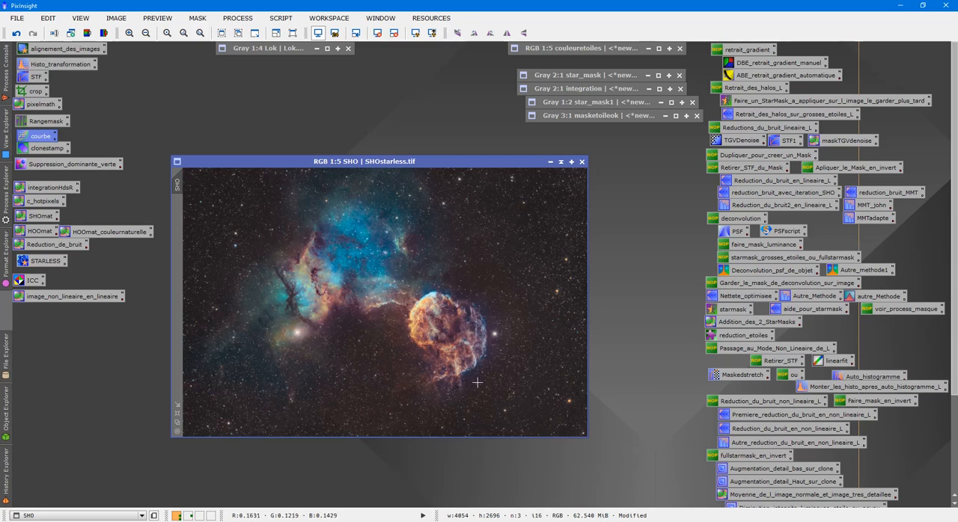
# - Review the Lok luminance and the masketoileok mask, collapsing each window again after viewing it
pyautogui.doubleClick(279, 49)
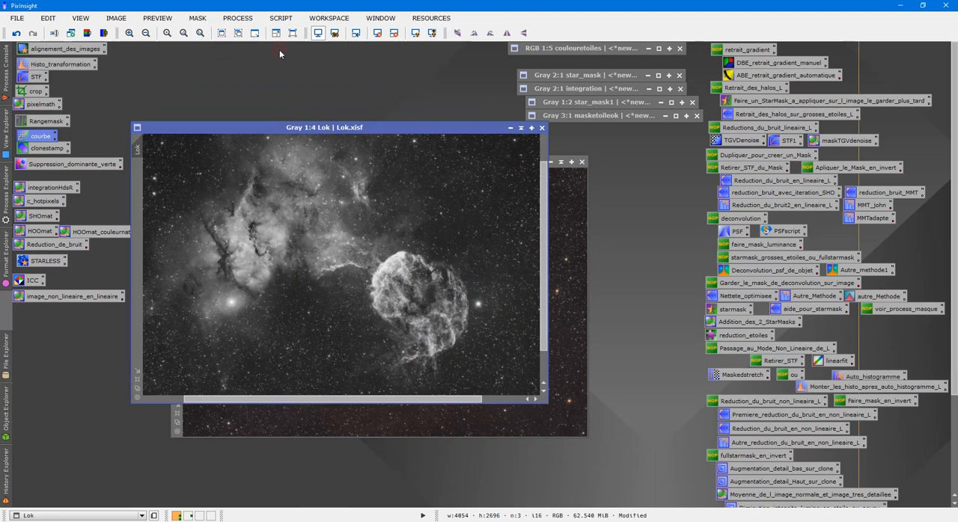
pyautogui.click(521, 128)
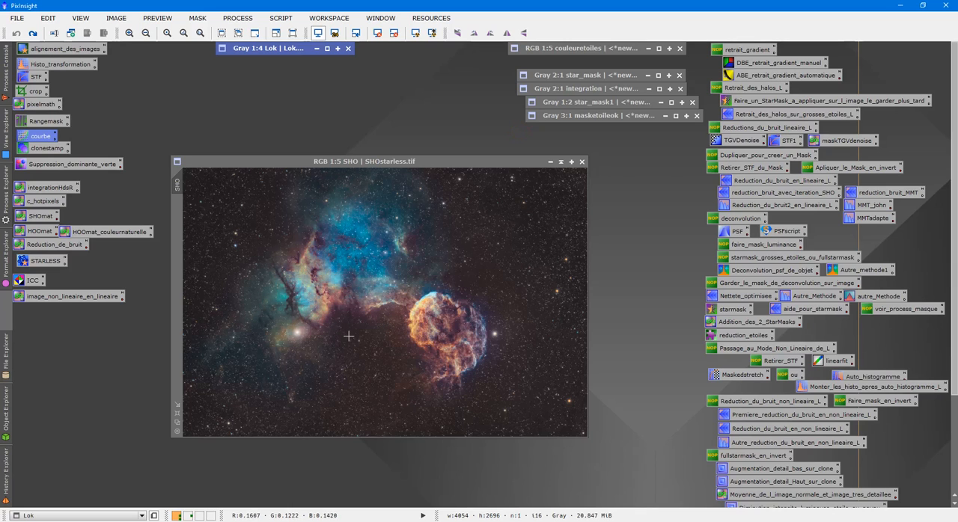
pyautogui.moveTo(404, 163); pyautogui.dragTo(368, 156)
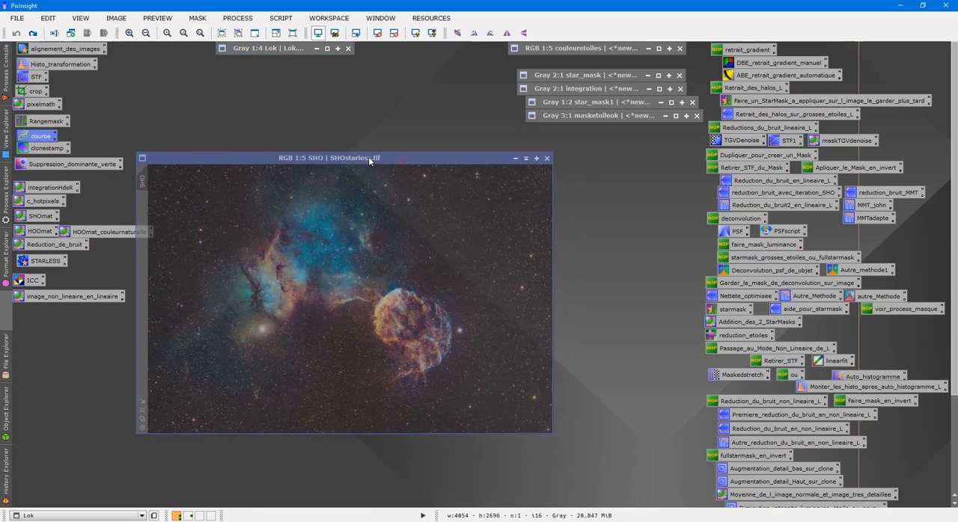
pyautogui.doubleClick(622, 116)
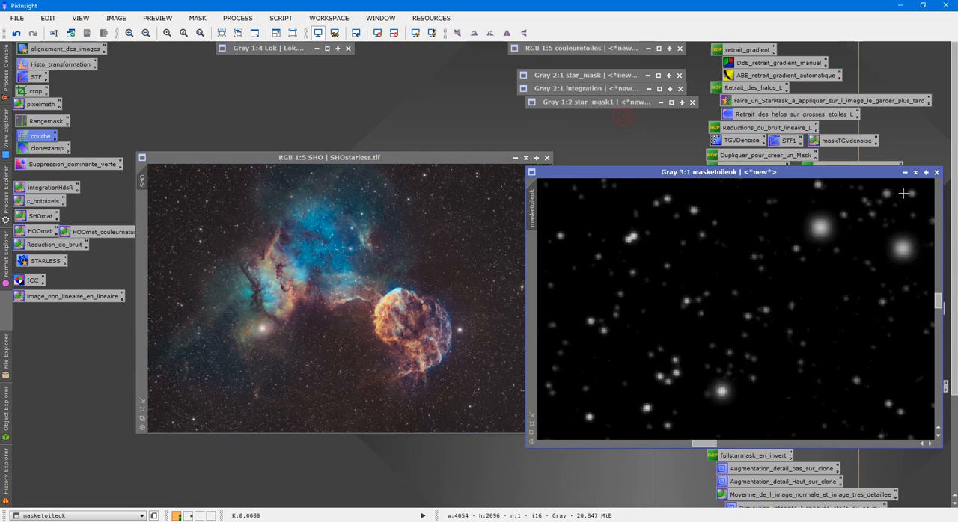
pyautogui.click(915, 173)
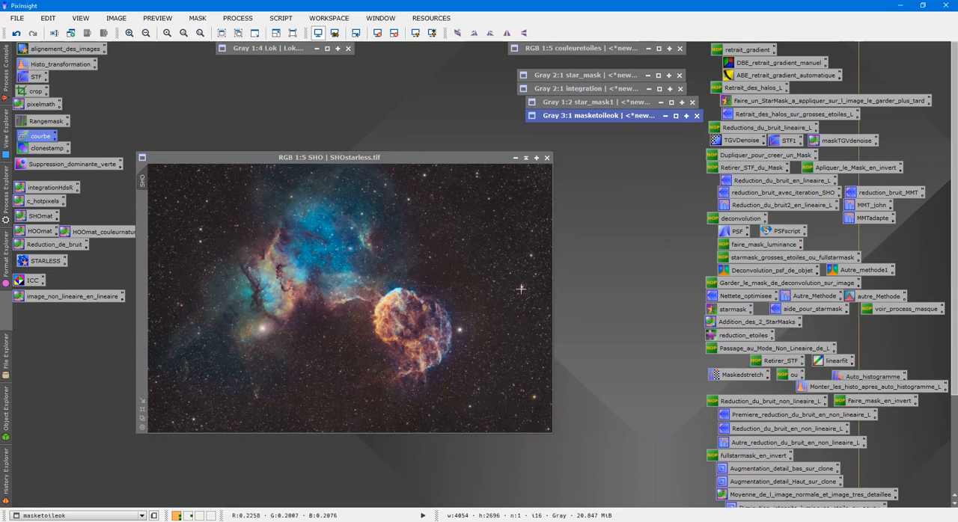
# - Inspect the orange and blue stars at 2:1 along SHO's right side, and return to the 1:5 view
pyautogui.scroll(3, 375, 389)
pyautogui.moveTo(351, 430); pyautogui.dragTo(481, 430)
pyautogui.scroll(2, 467, 419)
pyautogui.scroll(-1, 508, 440)
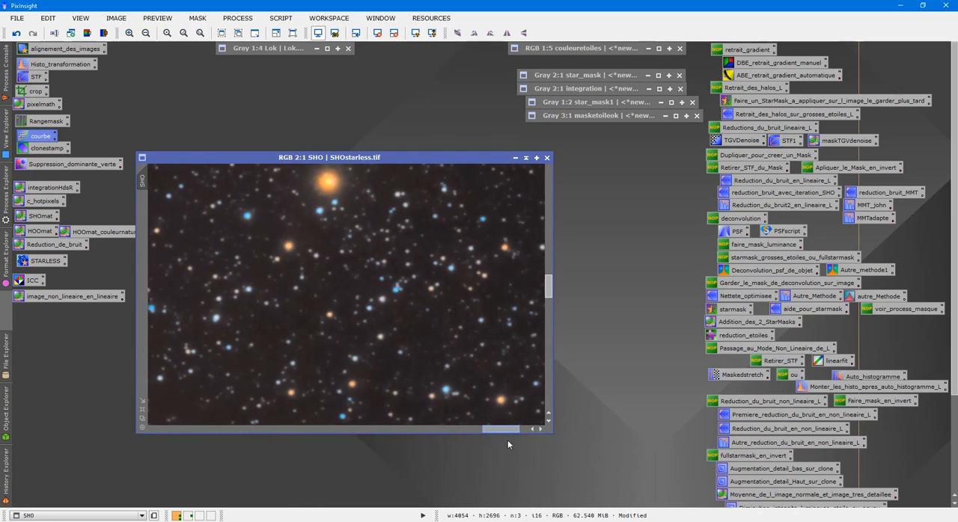
pyautogui.scroll(-4, 493, 348)
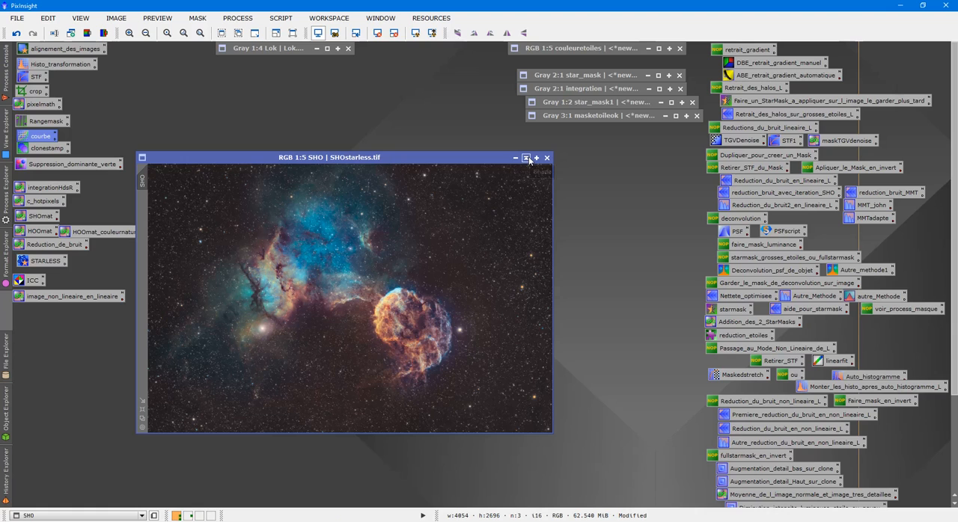
# - Collapse the SHO window and park it between the collapsed couleuretoiles and star_mask windows
pyautogui.moveTo(409, 158); pyautogui.dragTo(406, 80)
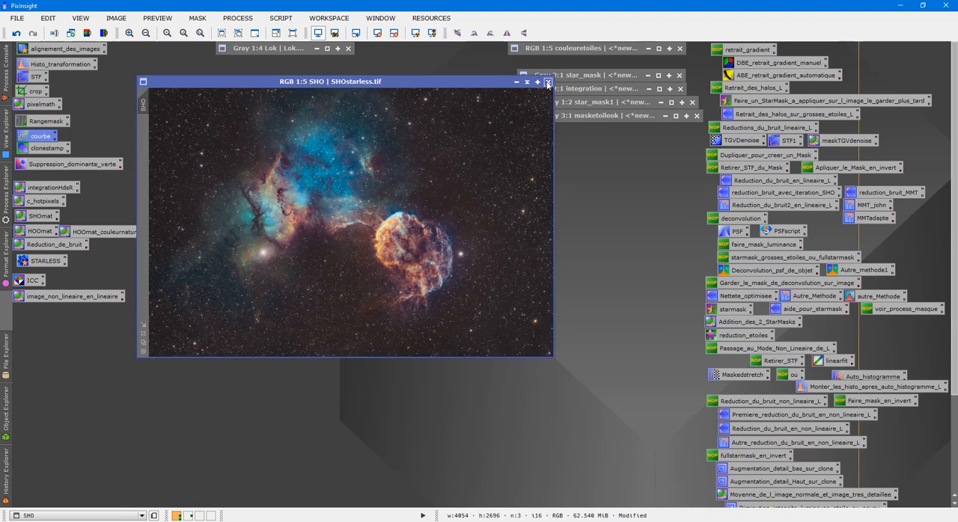
pyautogui.click(527, 82)
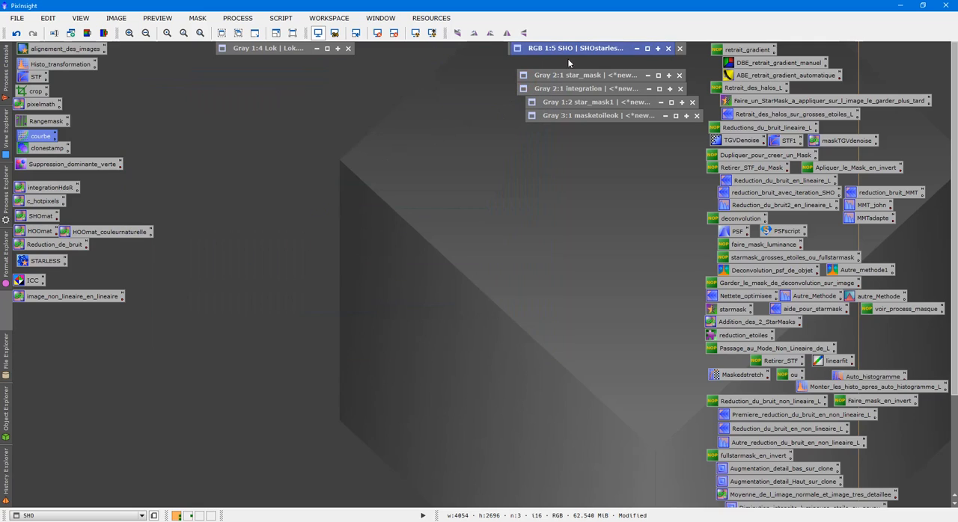
pyautogui.moveTo(571, 50); pyautogui.dragTo(568, 64)
pyautogui.rightClick(335, 174)
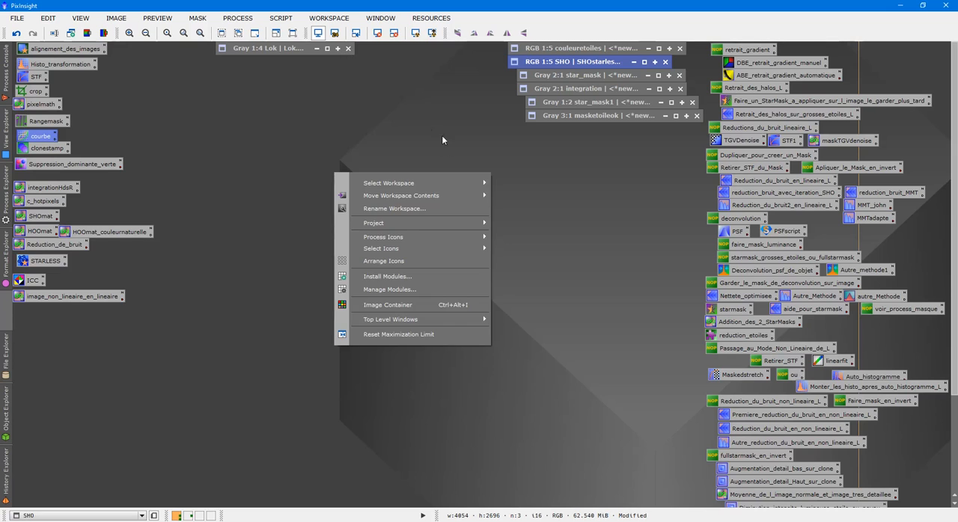
pyautogui.click(407, 109)
# - Open the Hstarless2, Ostarless2 and Ostarless3 images together from the nonlineaire folder inside tttSHO
pyautogui.doubleClick(349, 75)
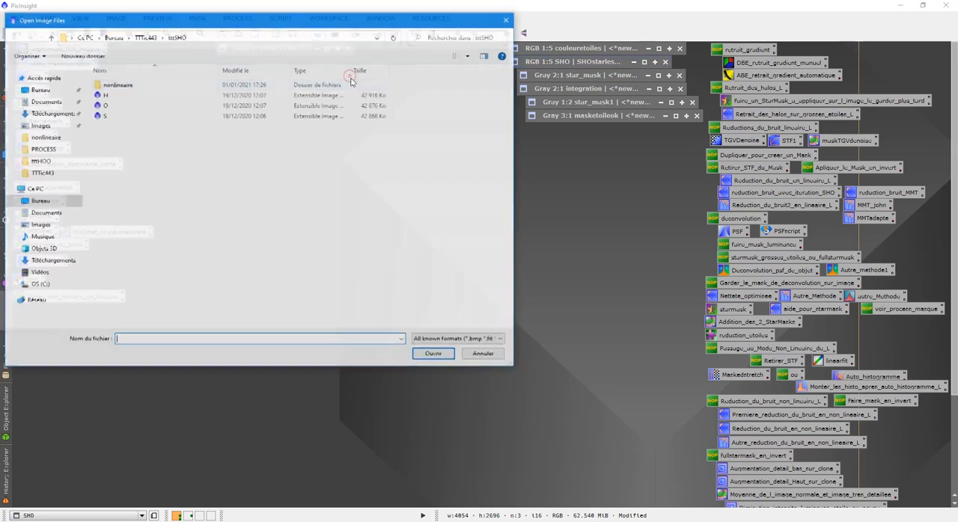
pyautogui.click(153, 37)
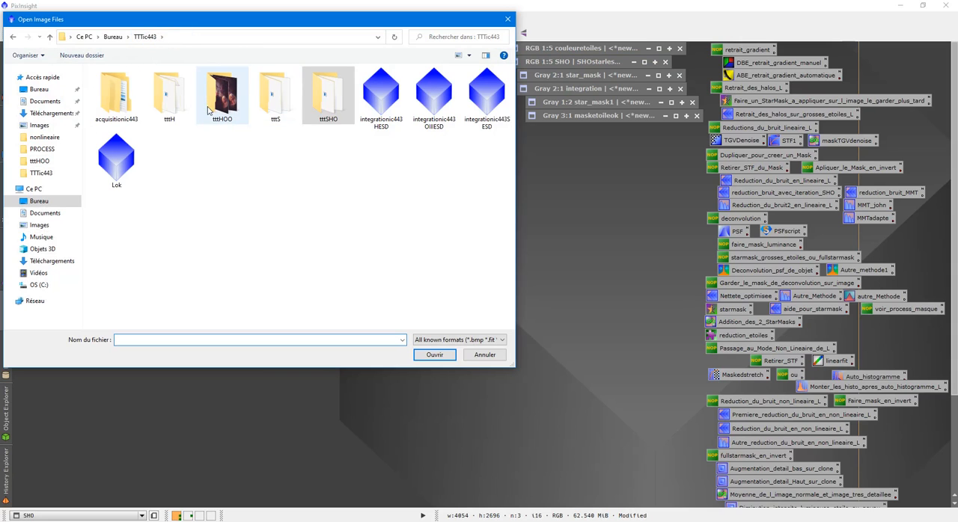
pyautogui.doubleClick(316, 101)
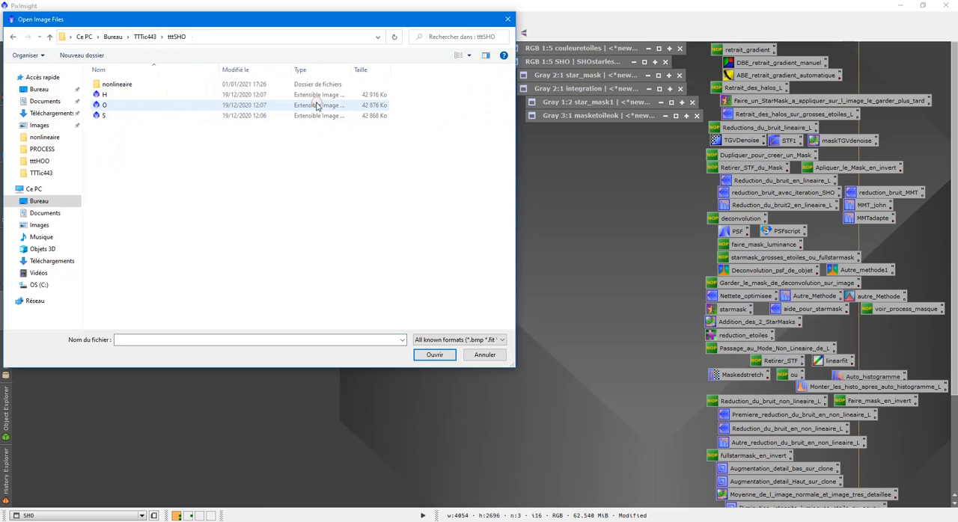
pyautogui.doubleClick(104, 84)
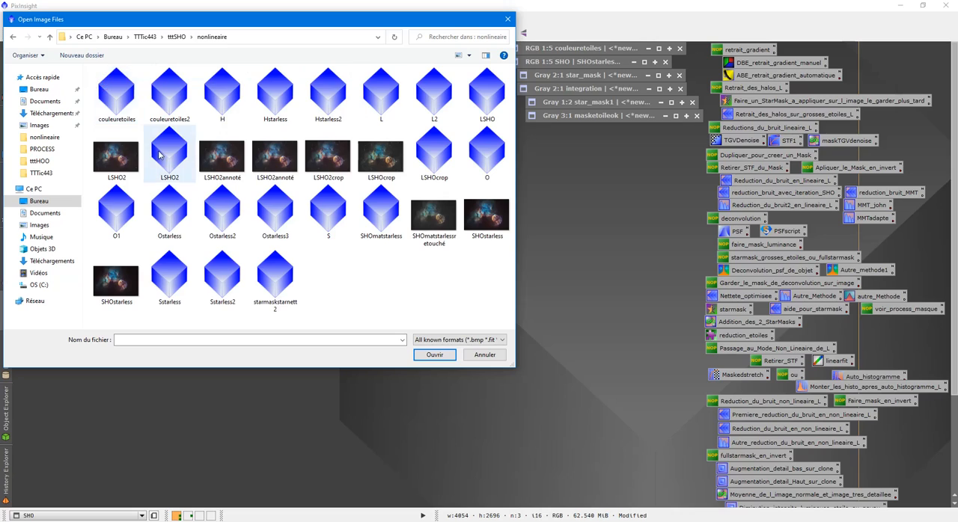
pyautogui.click(162, 212)
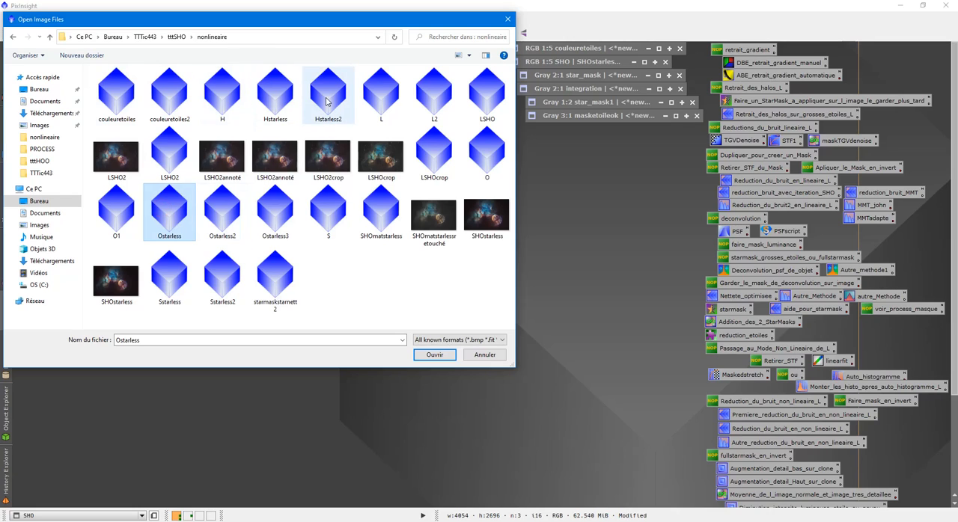
pyautogui.click(327, 103)
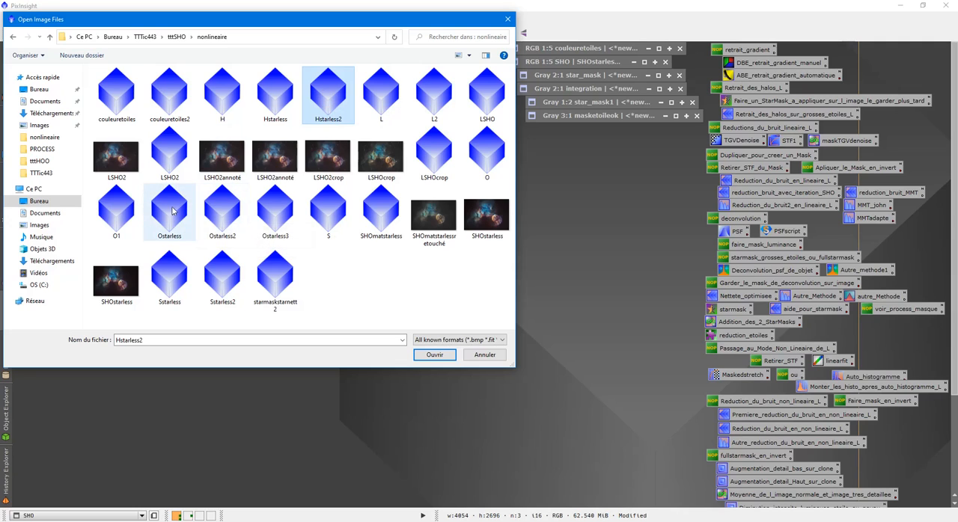
pyautogui.keyDown('ctrl'); pyautogui.click(222, 215); pyautogui.keyUp('ctrl')
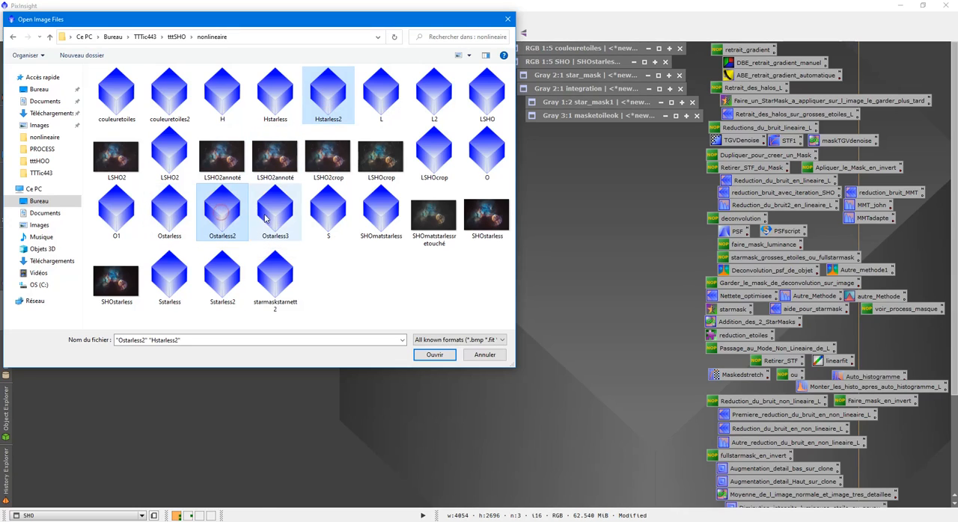
pyautogui.keyDown('ctrl'); pyautogui.click(278, 218); pyautogui.keyUp('ctrl')
pyautogui.click(434, 355)
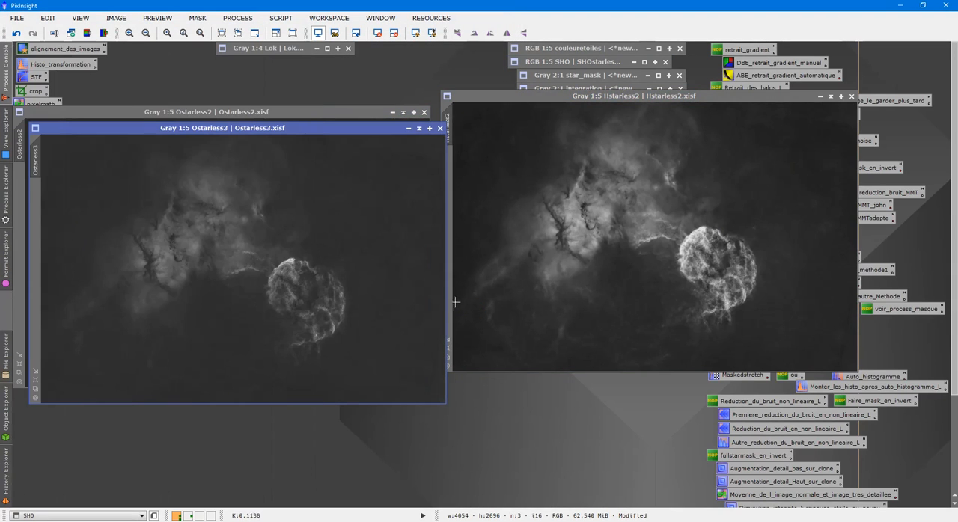
# - Collapse the Ostarless2, Ostarless3 and Hstarless2 windows and stack Hstarless2 directly below Ostarless3
pyautogui.click(403, 112)
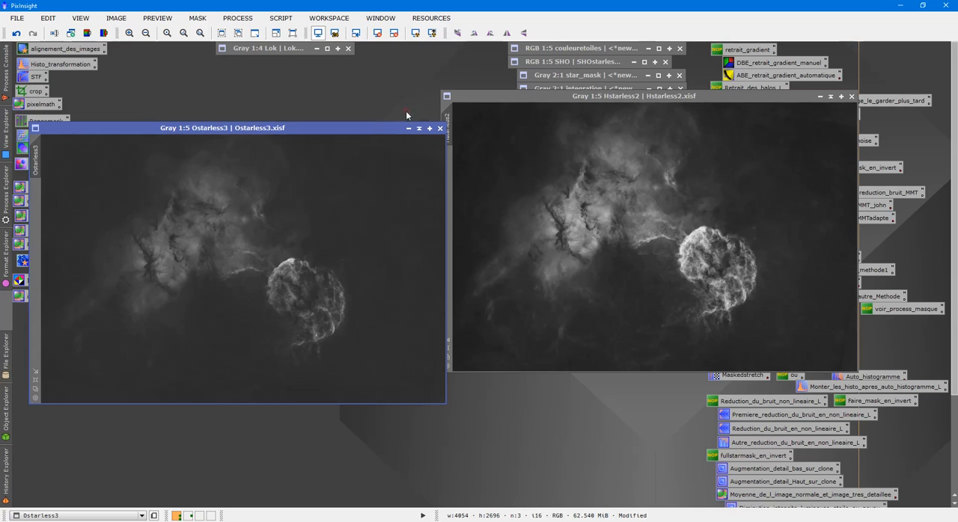
pyautogui.click(419, 128)
pyautogui.click(831, 96)
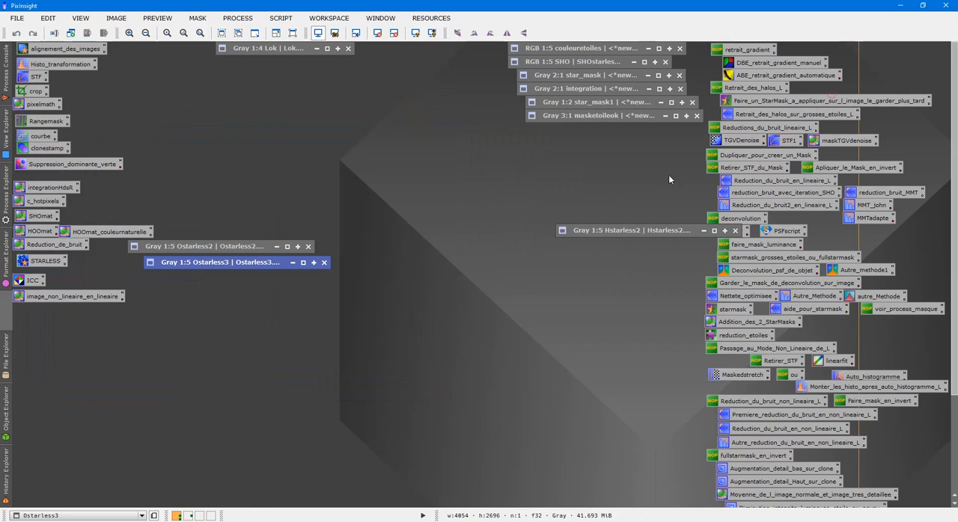
pyautogui.moveTo(589, 234); pyautogui.dragTo(186, 281)
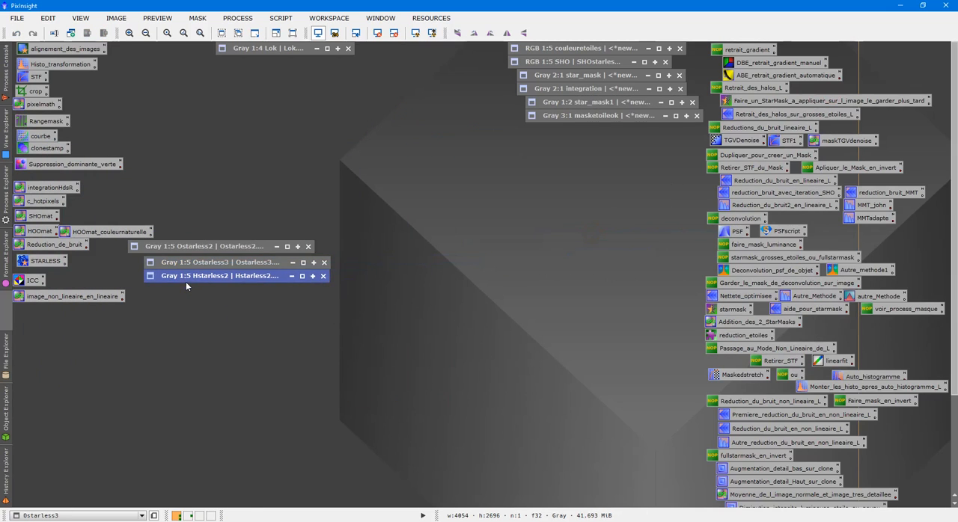
# - Expand the Hstarless2 image and change its identifier to H
pyautogui.doubleClick(191, 279)
pyautogui.click(610, 248)
pyautogui.write('H')
pyautogui.press('Return')
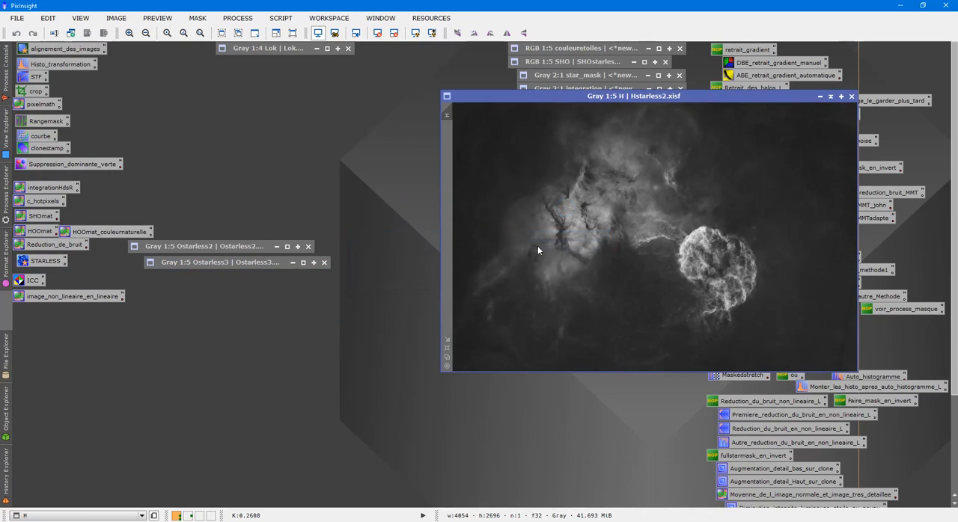
# - Collapse the H image, expand Ostarless2 and Ostarless3 side by side for comparison, and close Ostarless2
pyautogui.click(830, 96)
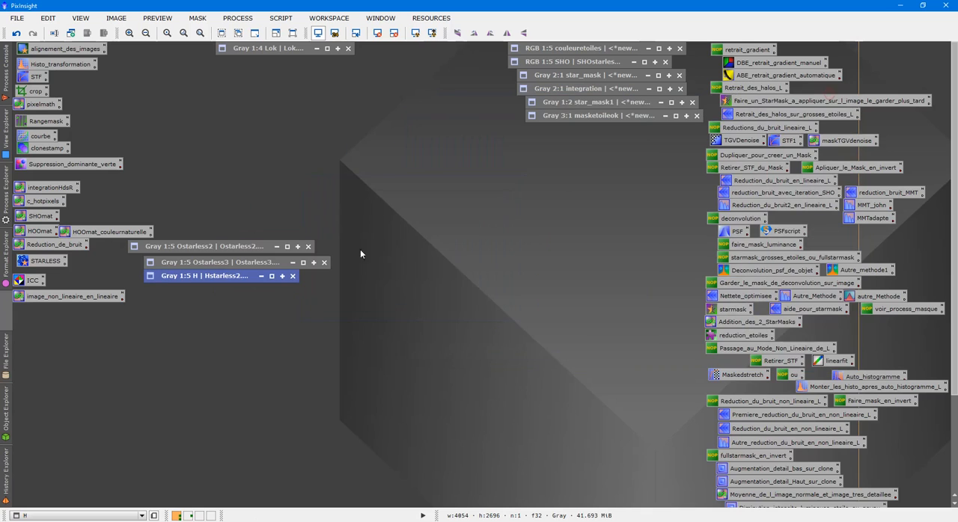
pyautogui.doubleClick(204, 250)
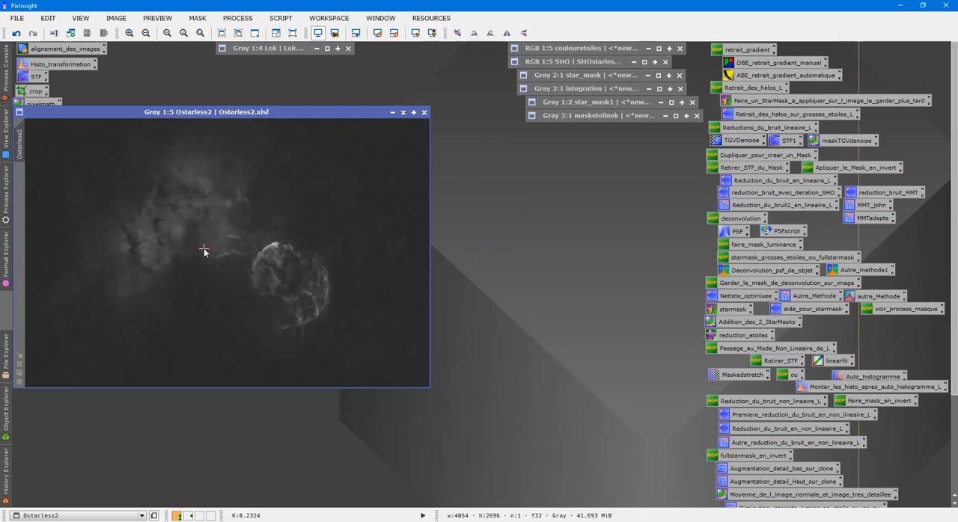
pyautogui.moveTo(327, 117)
pyautogui.mouseDown()
pyautogui.moveTo(682, 184)
pyautogui.moveTo(670, 182)
pyautogui.mouseUp()
pyautogui.doubleClick(245, 258)
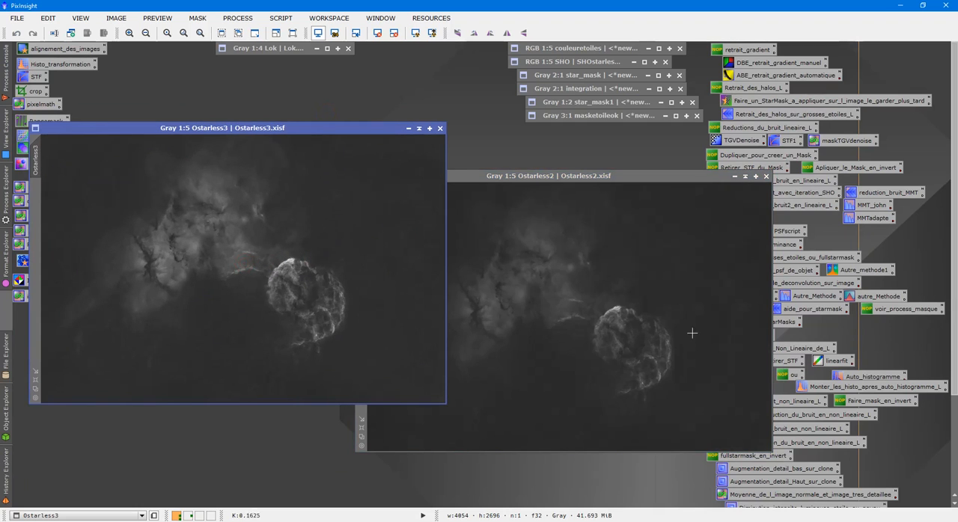
pyautogui.moveTo(954, 224)
pyautogui.mouseDown()
pyautogui.moveTo(955, 320)
pyautogui.moveTo(954, 225)
pyautogui.mouseUp()
pyautogui.click(766, 177)
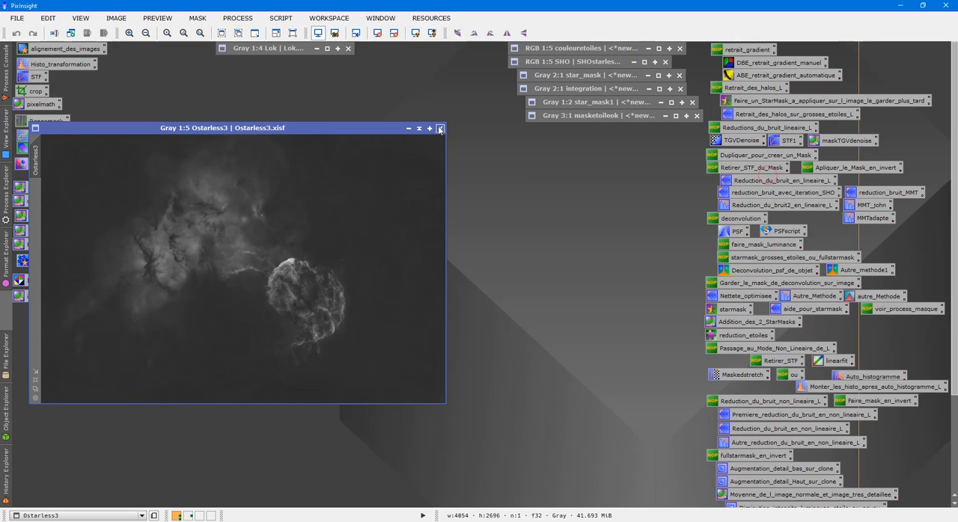
# - Change the identifier of the Ostarless3 image to O and collapse its window
pyautogui.rightClick(346, 189)
pyautogui.click(429, 227)
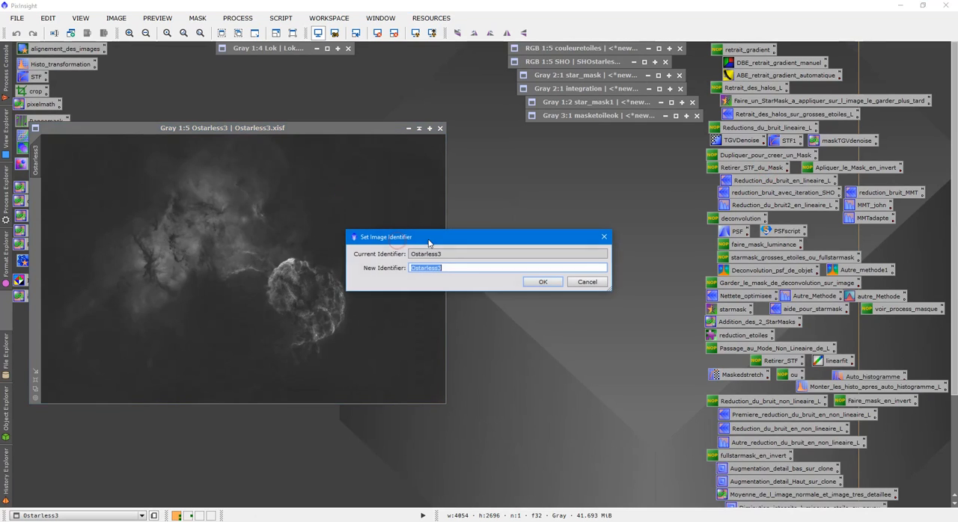
pyautogui.write('O')
pyautogui.click(543, 282)
pyautogui.click(419, 128)
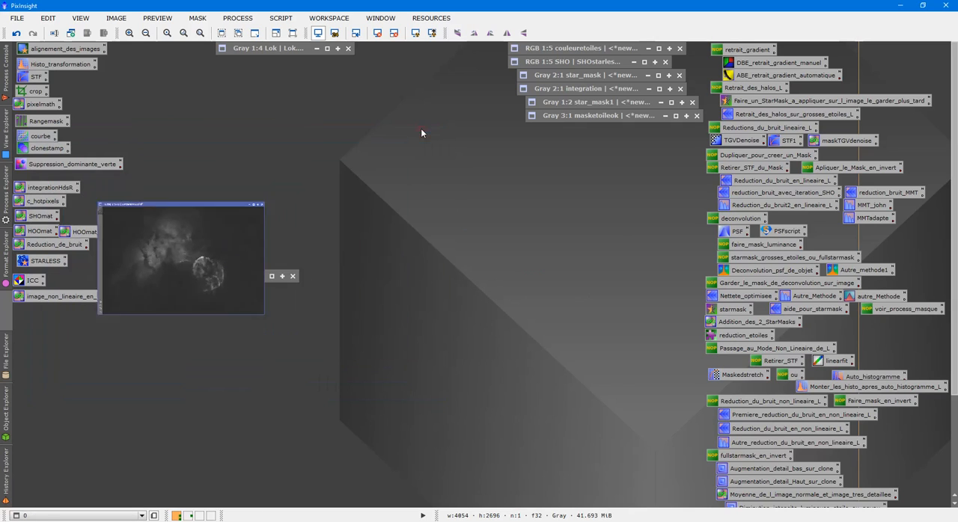
# - Examine the red, green and blue channel expressions stored in the HOOmat PixelMath process, and close it without running it
pyautogui.doubleClick(56, 233)
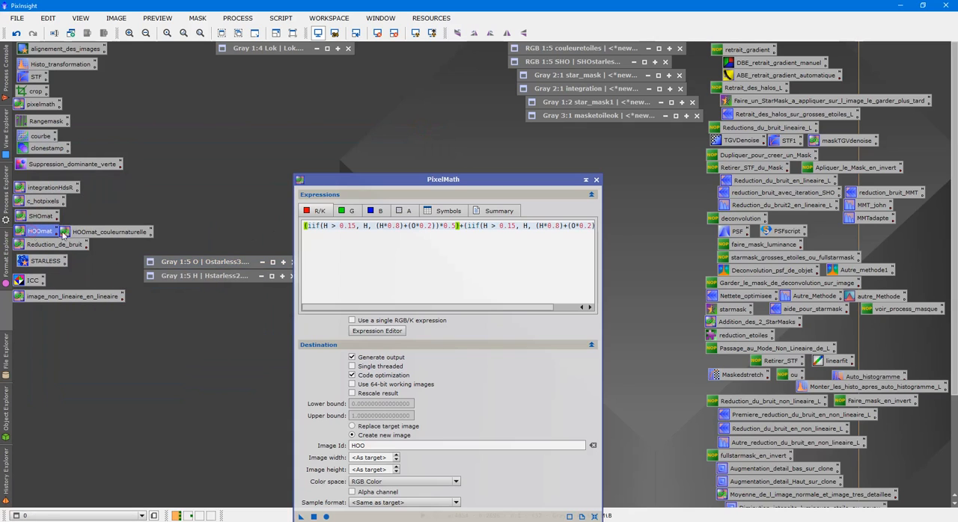
pyautogui.moveTo(425, 186); pyautogui.dragTo(599, 125)
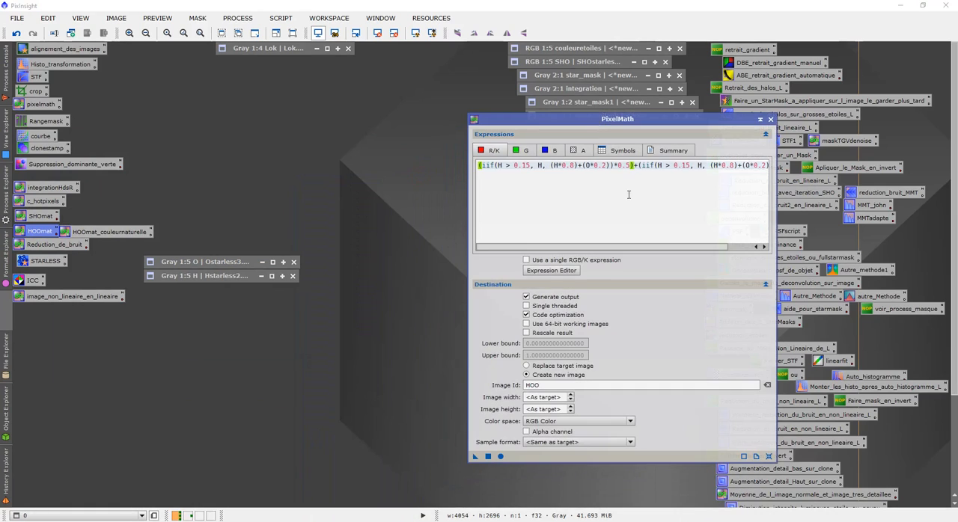
pyautogui.click(523, 152)
pyautogui.click(552, 151)
pyautogui.moveTo(664, 250); pyautogui.dragTo(582, 236)
pyautogui.click(770, 120)
# - Load the MAT_TRAITEMENT COMPLET process icon set from the PROCESS folder in place of the current icons
pyautogui.rightClick(302, 208)
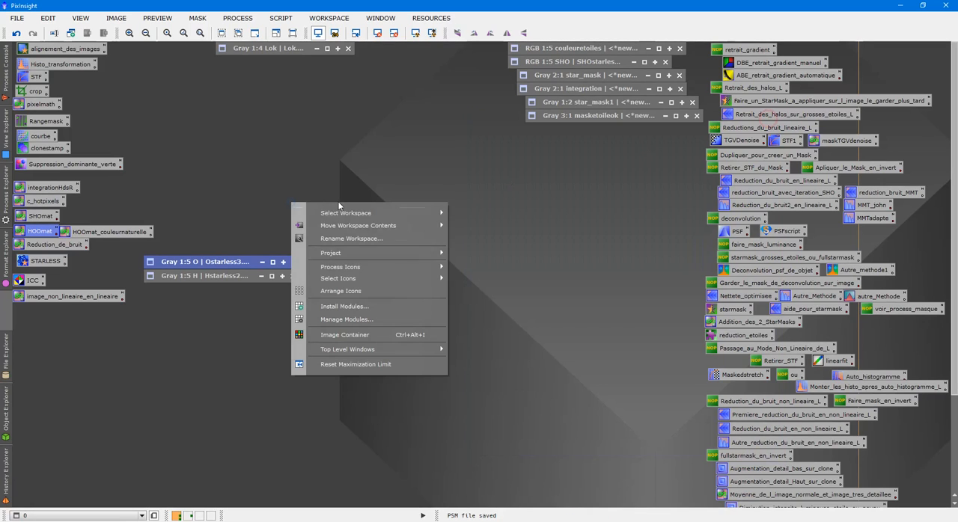
pyautogui.moveTo(393, 266)
pyautogui.click(490, 274)
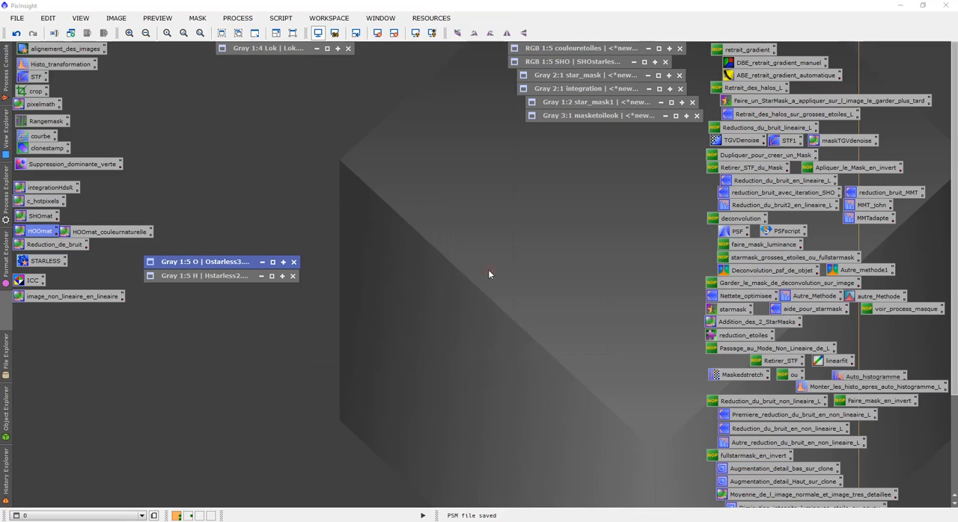
pyautogui.doubleClick(165, 302)
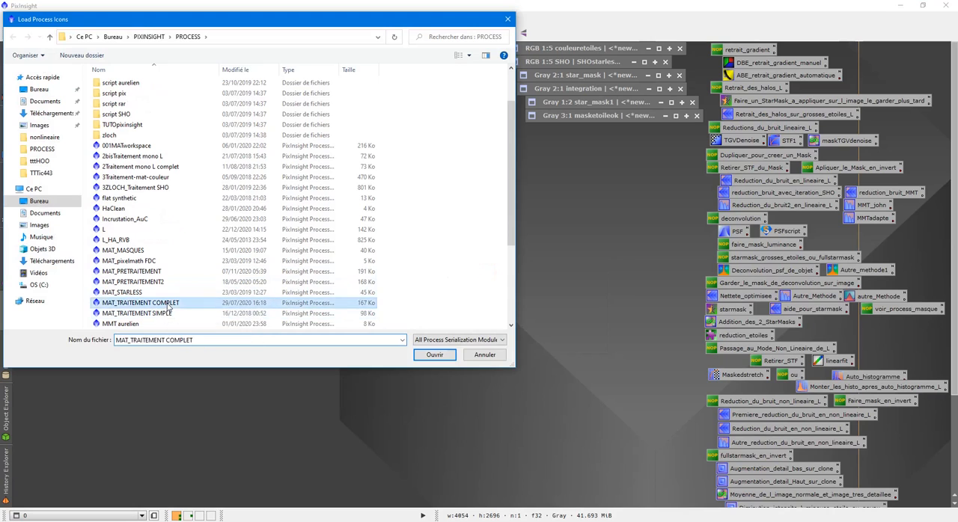
pyautogui.click(463, 280)
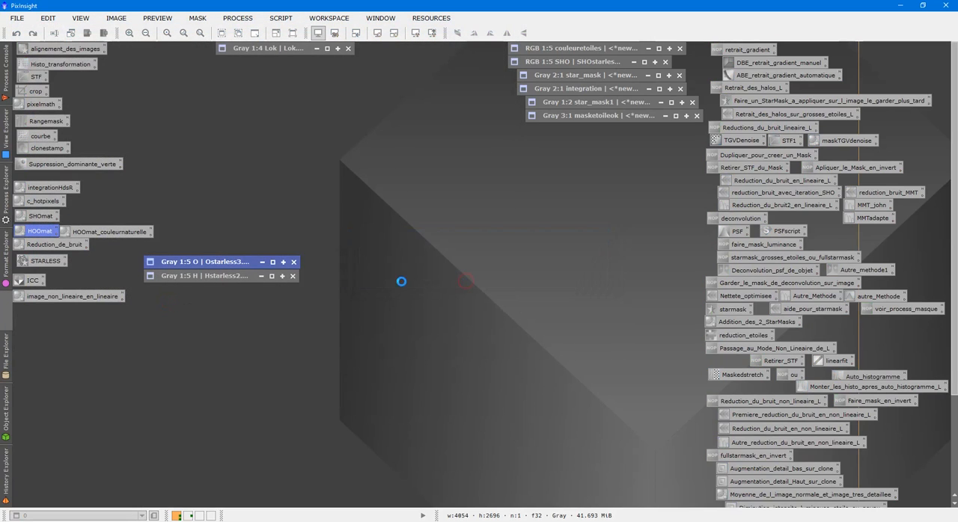
# - Review the channel expressions of the HOO_V2ok PixelMath process and run it globally to create the RGB image HOO
pyautogui.doubleClick(261, 176)
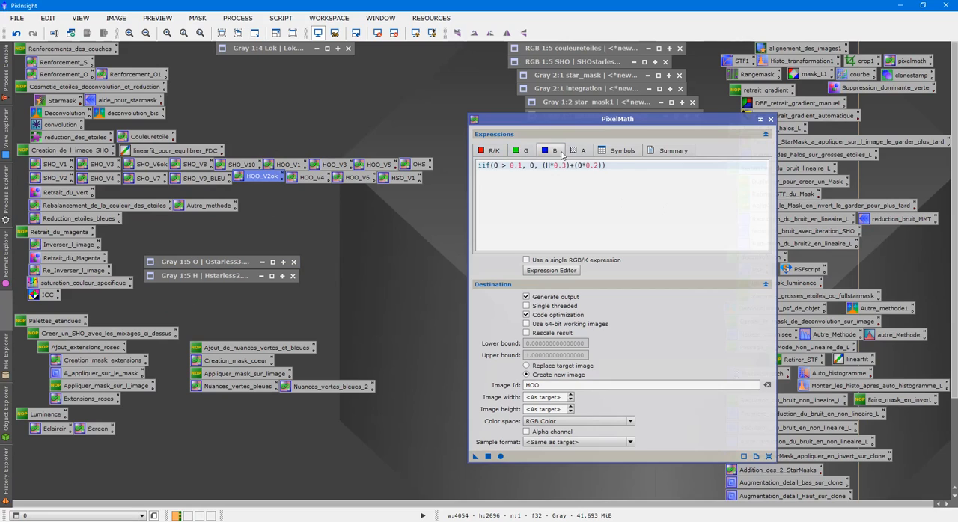
pyautogui.click(528, 152)
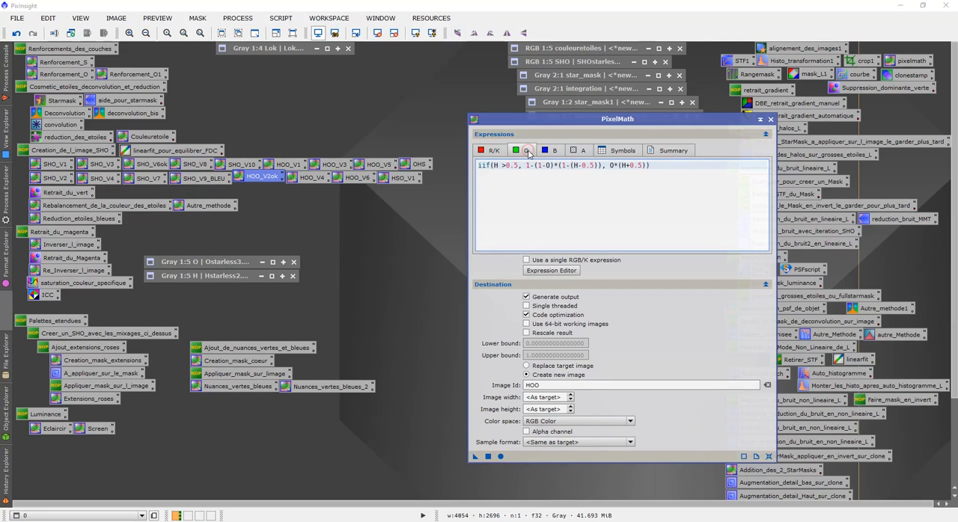
pyautogui.click(494, 151)
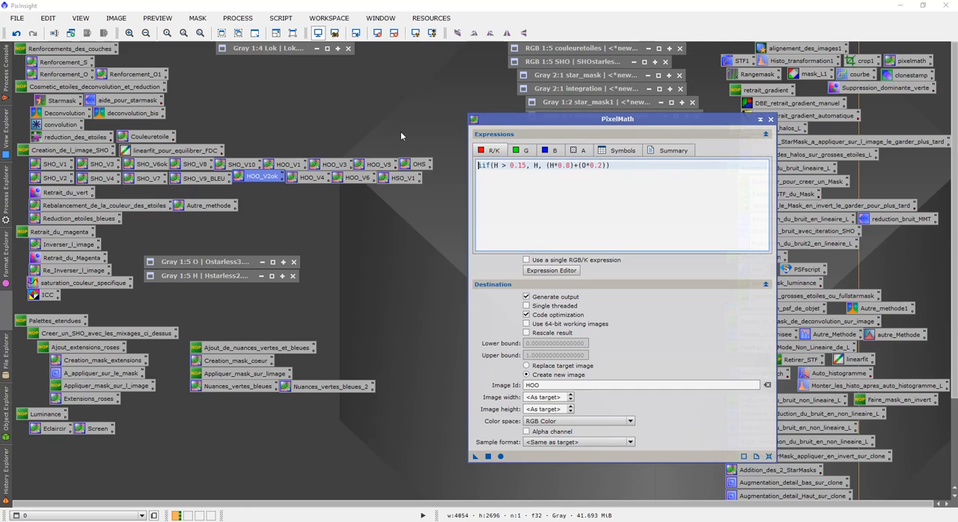
pyautogui.click(526, 151)
pyautogui.click(555, 151)
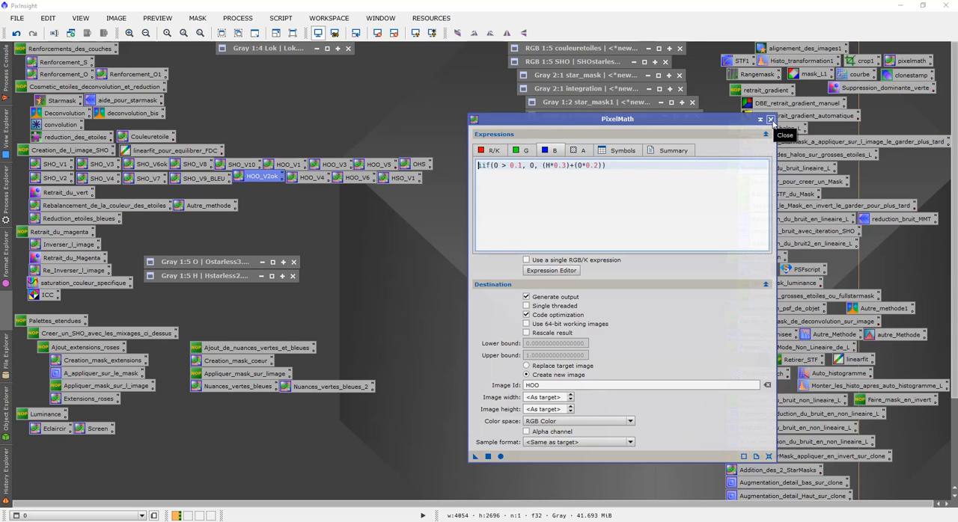
pyautogui.click(488, 456)
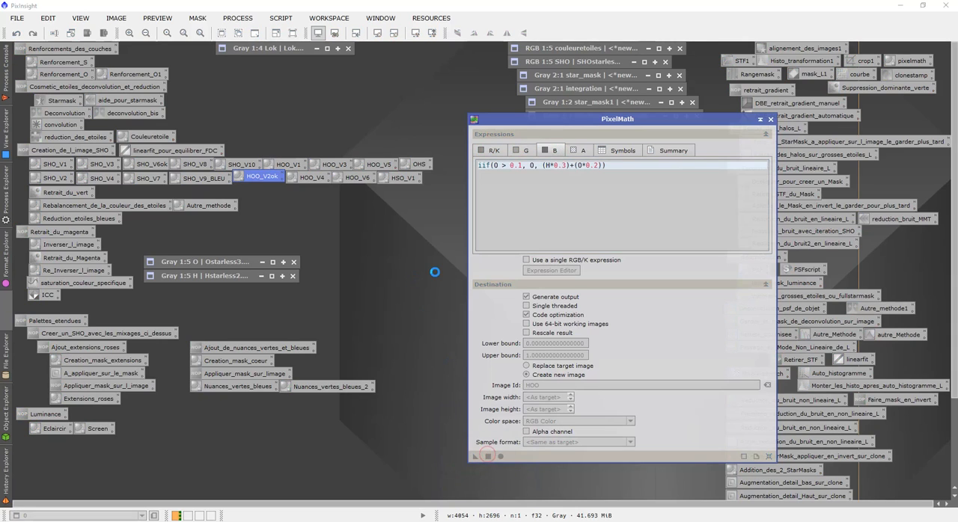
pyautogui.click(770, 119)
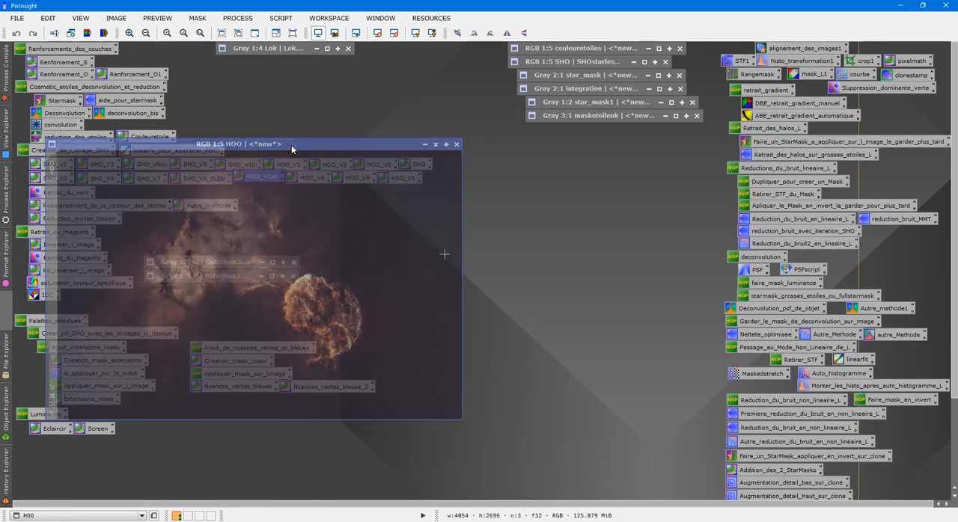
# - Move the HOO image to the middle of the workspace and reload the previous set of process icons
pyautogui.moveTo(291, 145); pyautogui.dragTo(483, 161)
pyautogui.rightClick(374, 124)
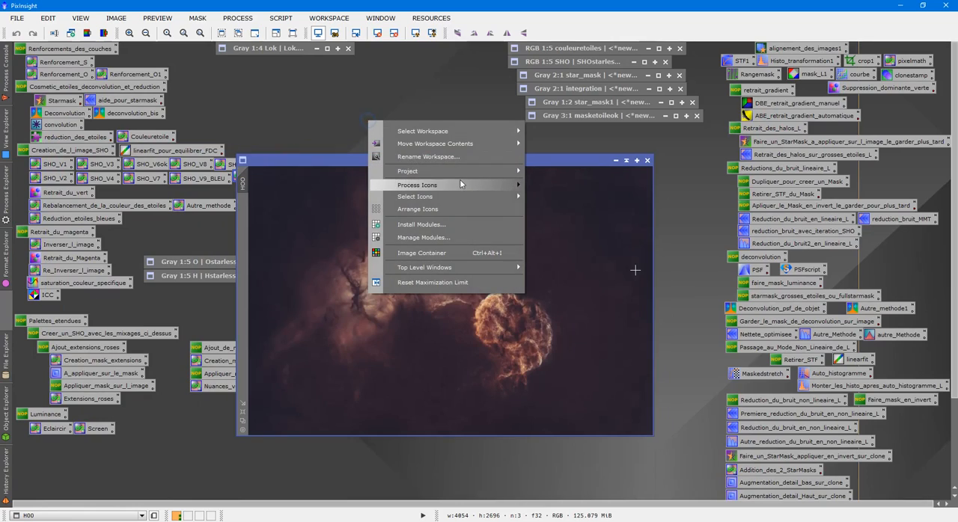
pyautogui.moveTo(460, 183)
pyautogui.click(557, 184)
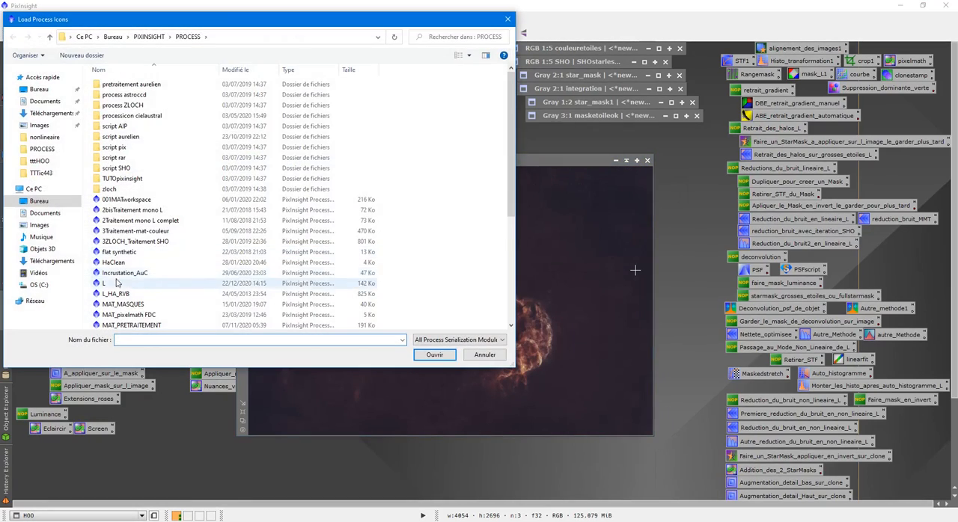
pyautogui.doubleClick(398, 285)
pyautogui.click(474, 283)
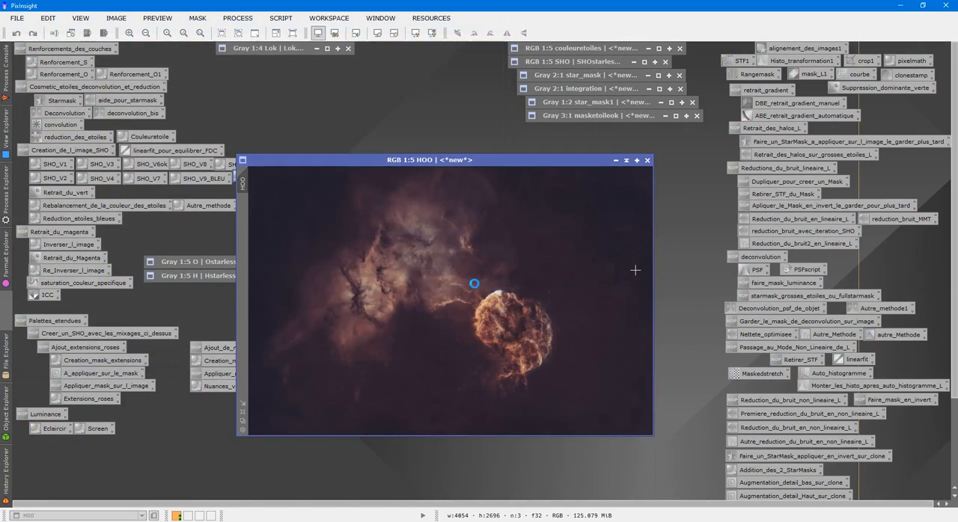
pyautogui.scroll(-2, 437, 310)
pyautogui.scroll(2, 431, 299)
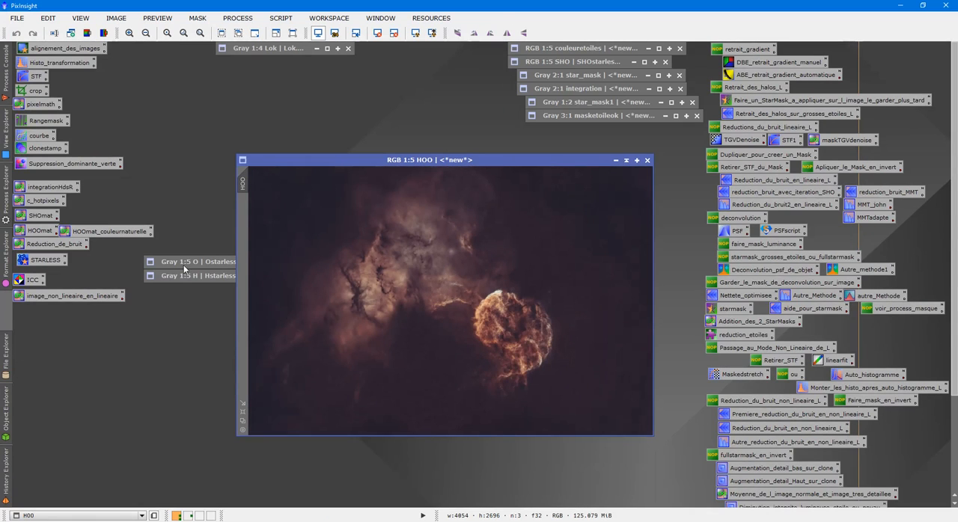
# - Stack the collapsed H and O windows below Lok, and duplicate O, placing the copy over HOO with the original collapsed
pyautogui.moveTo(184, 276); pyautogui.dragTo(256, 63)
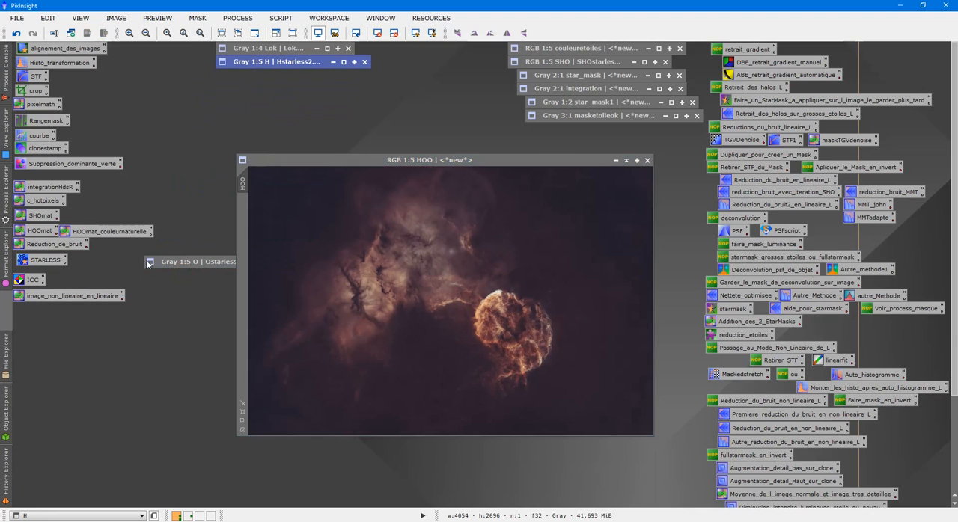
pyautogui.moveTo(164, 265); pyautogui.dragTo(240, 77)
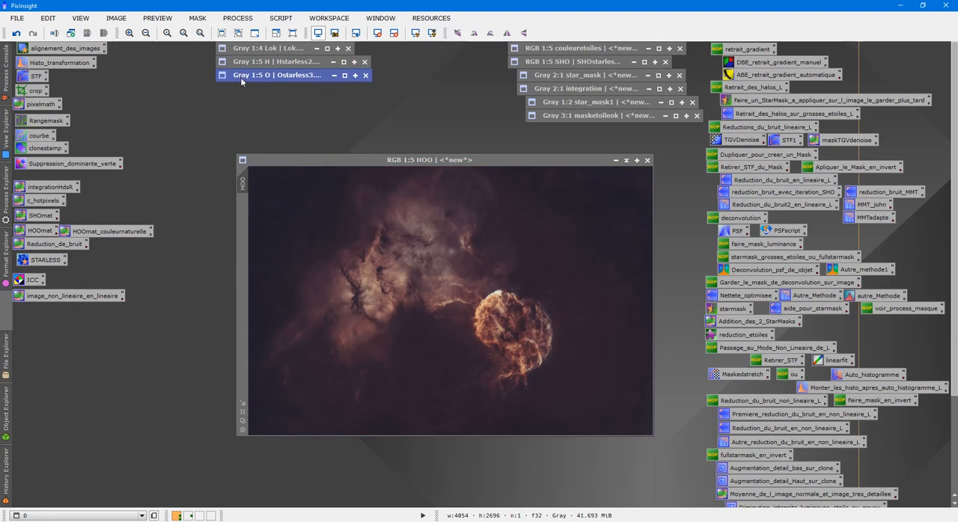
pyautogui.doubleClick(240, 77)
pyautogui.rightClick(275, 182)
pyautogui.click(305, 236)
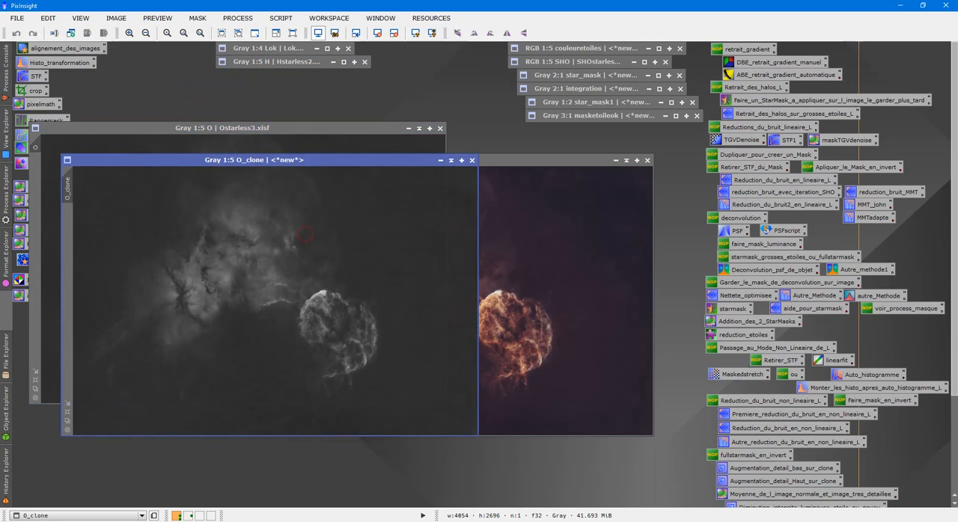
pyautogui.click(418, 128)
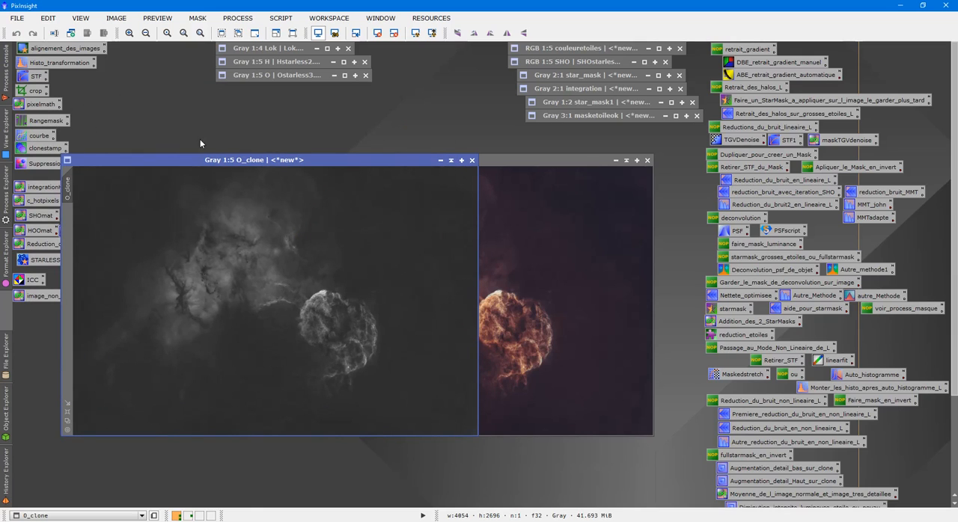
pyautogui.moveTo(213, 162); pyautogui.dragTo(280, 176)
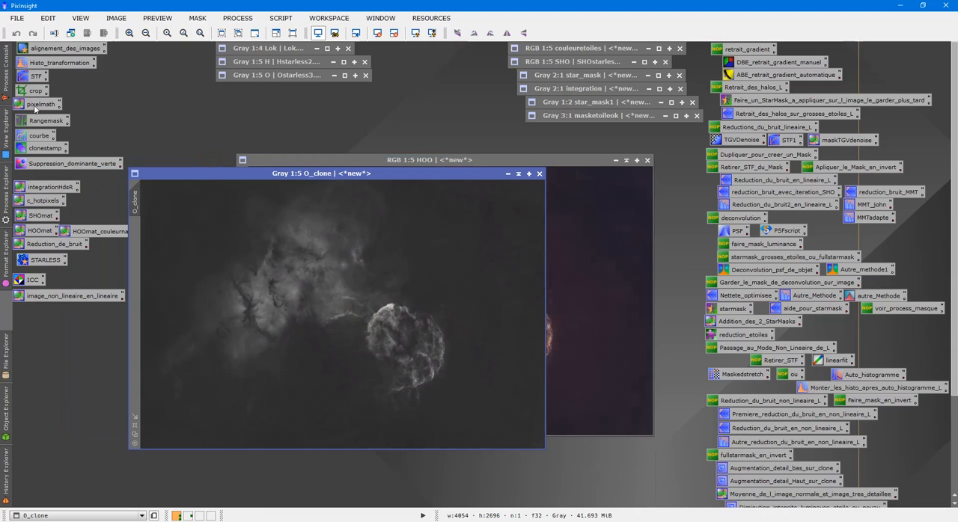
# - Target O_clone in HistogramTransformation, set the horizontal histogram zoom to 1 and raise the shadows clipping to about 0.121
pyautogui.doubleClick(60, 63)
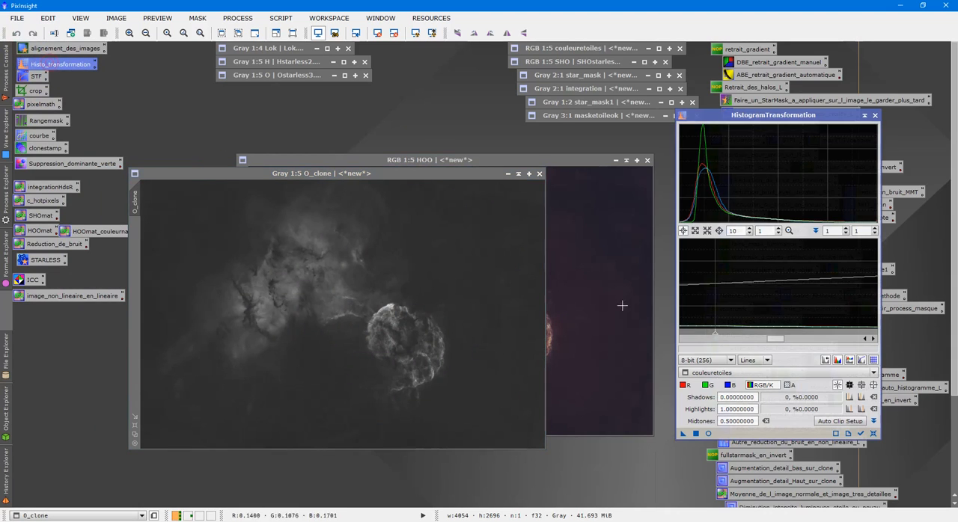
pyautogui.click(738, 376)
pyautogui.click(725, 438)
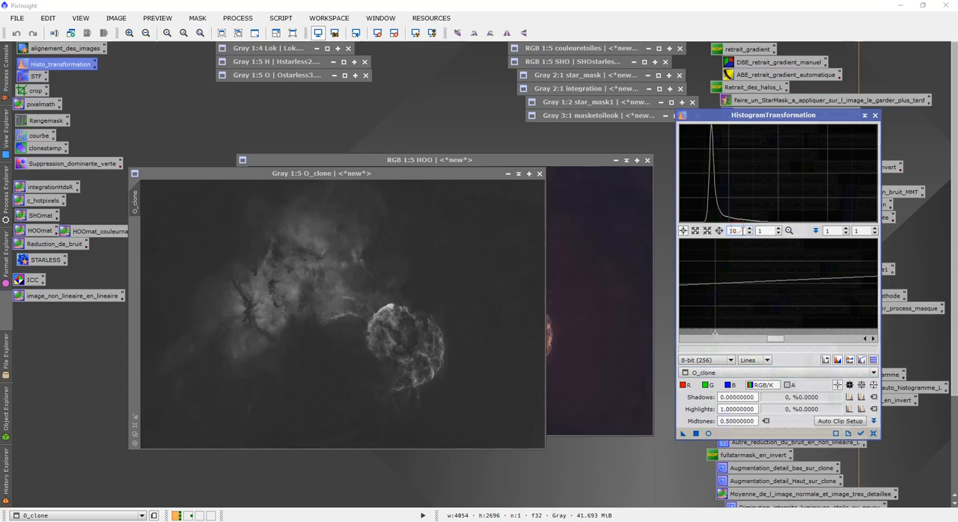
pyautogui.press('BackSpace')
pyautogui.moveTo(682, 345); pyautogui.dragTo(703, 342)
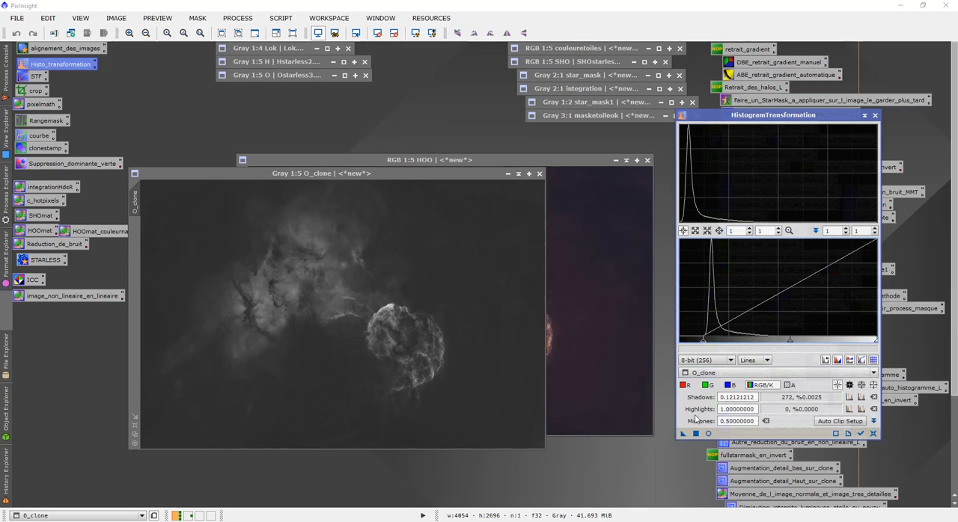
# - Using the real-time preview, set highlights to about 0.871 and shadows to about 0.119, apply to O_clone and close the preview
pyautogui.click(708, 434)
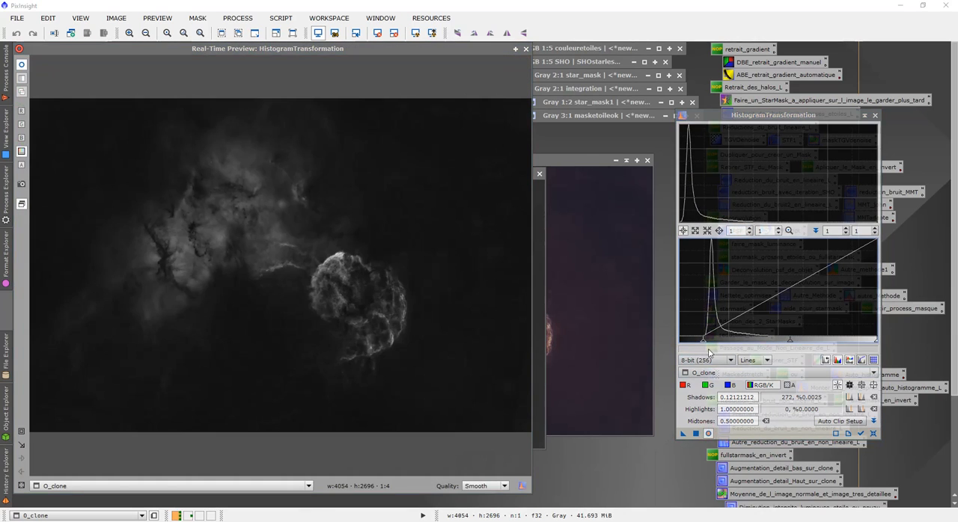
pyautogui.moveTo(875, 341); pyautogui.dragTo(852, 342)
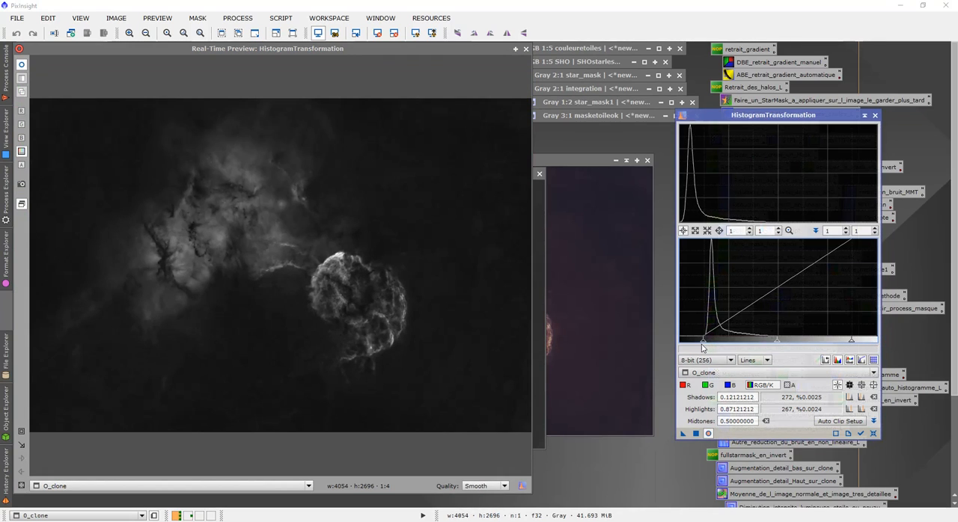
pyautogui.moveTo(704, 343); pyautogui.dragTo(703, 344)
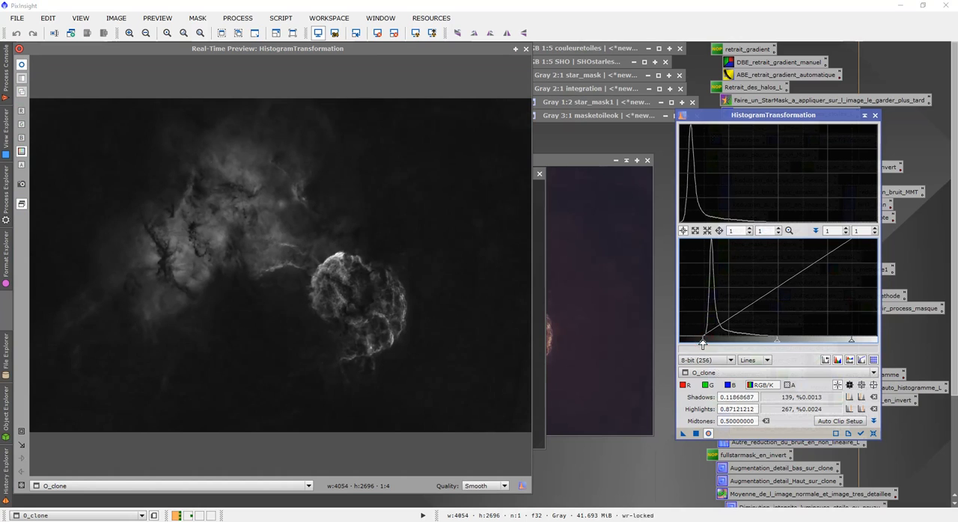
pyautogui.click(696, 434)
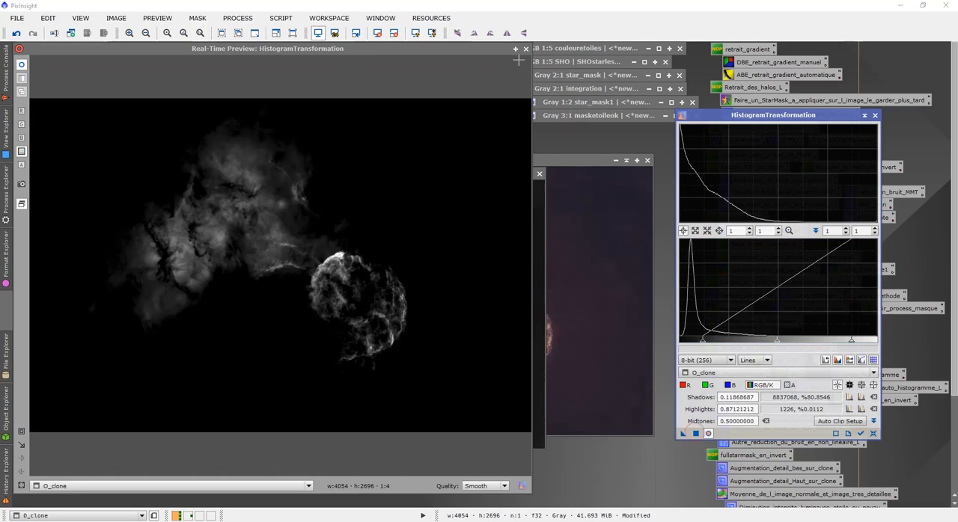
pyautogui.click(526, 50)
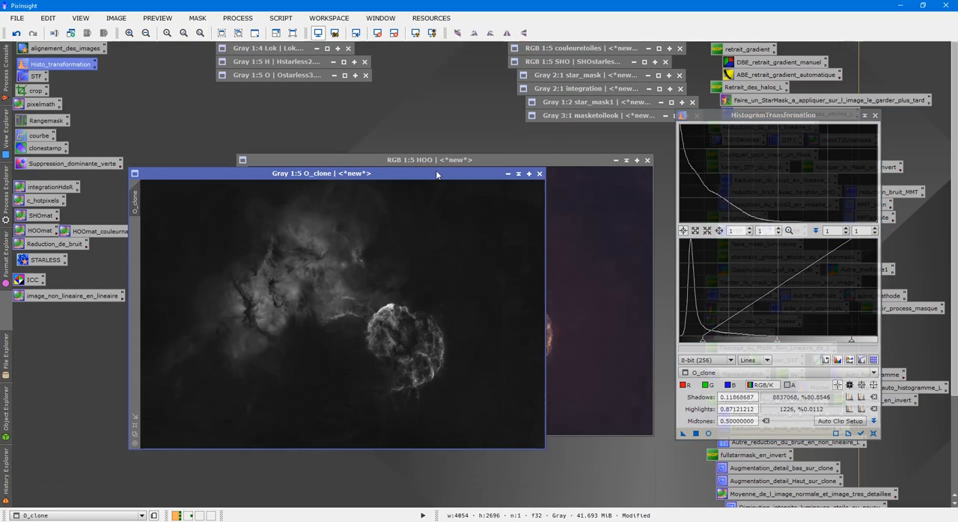
# - Generate a range mask from O_clone using RangeSelection with Screening enabled and smoothness 24.5, checking it in the real-time preview
pyautogui.moveTo(436, 172); pyautogui.dragTo(601, 200)
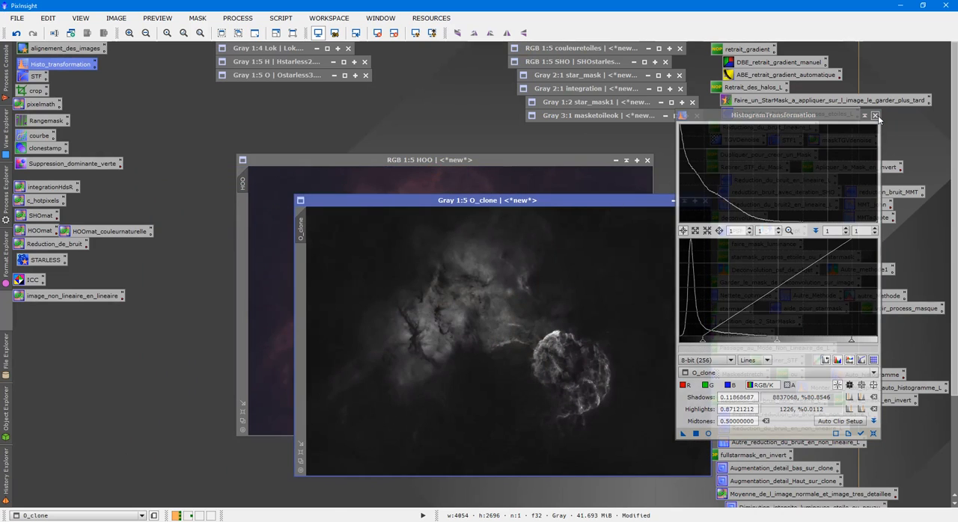
pyautogui.click(875, 115)
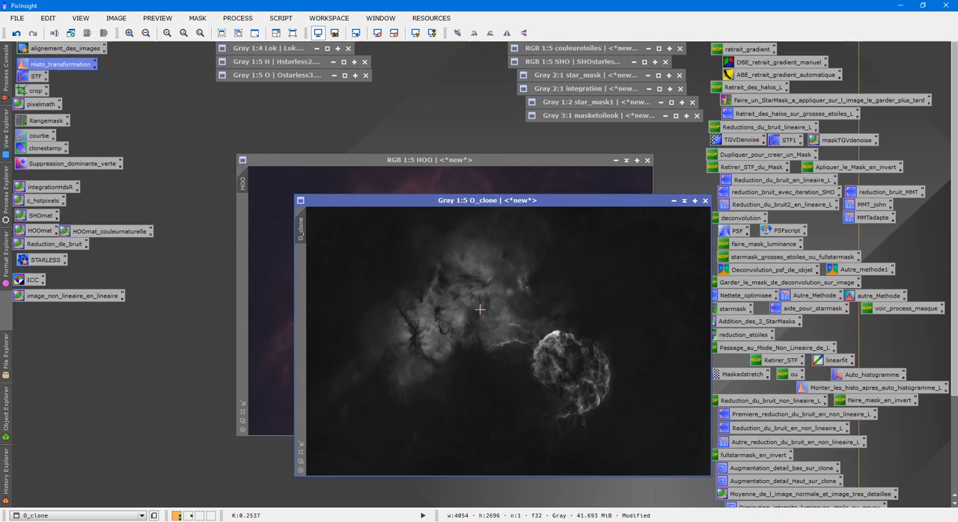
pyautogui.doubleClick(45, 122)
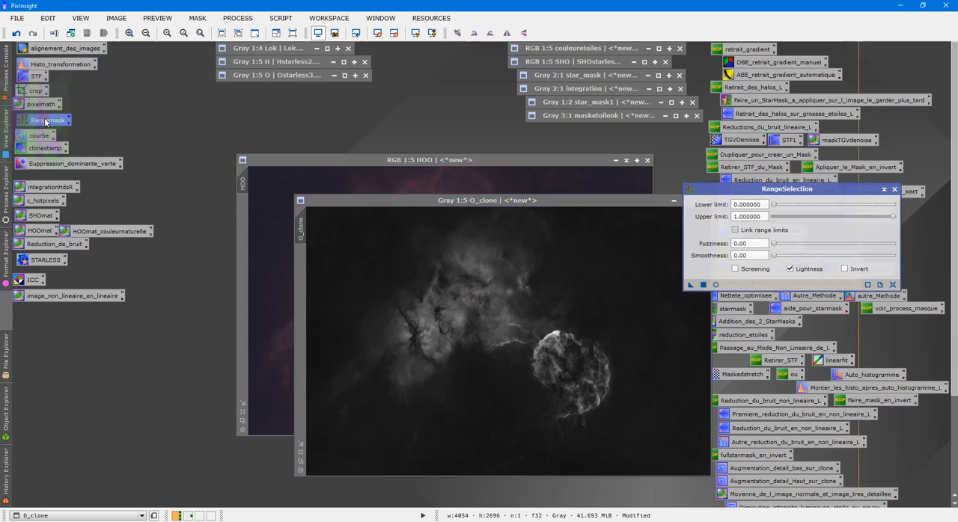
pyautogui.click(716, 285)
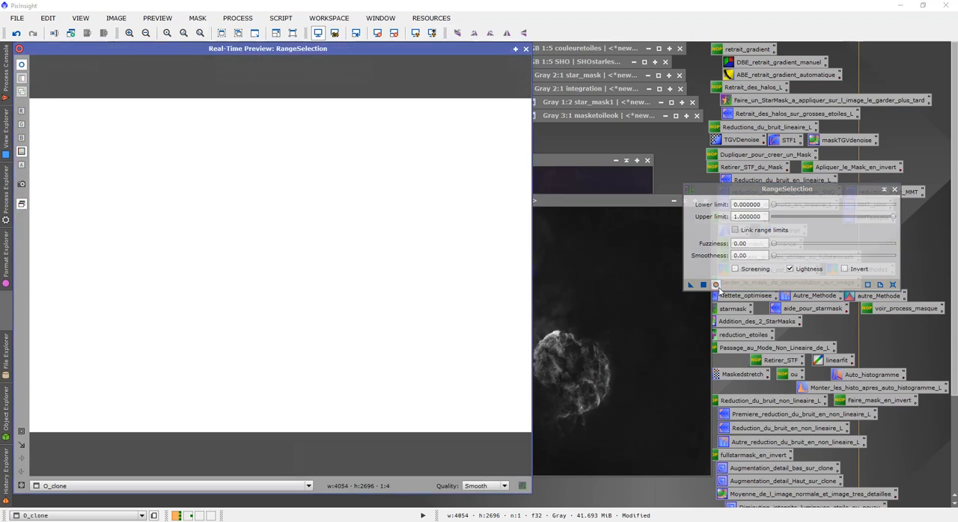
pyautogui.click(735, 269)
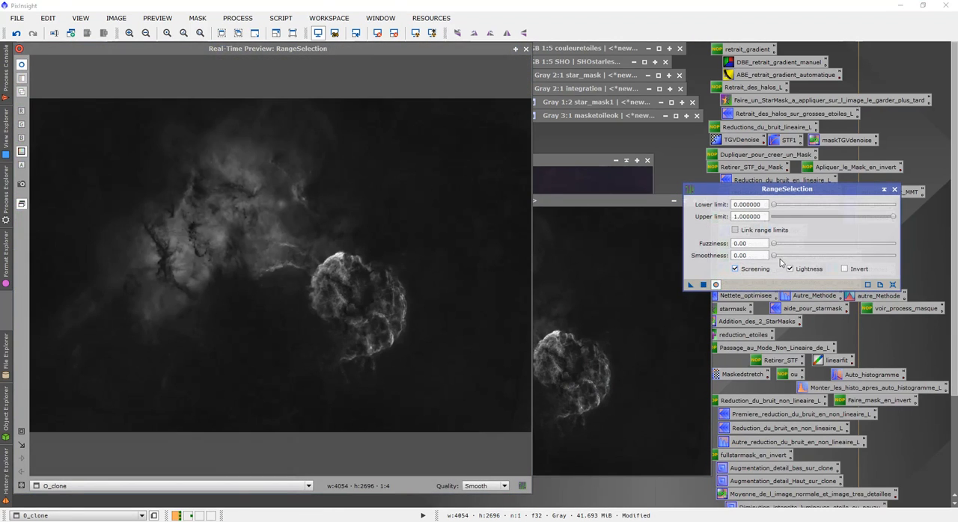
pyautogui.moveTo(775, 258); pyautogui.dragTo(805, 258)
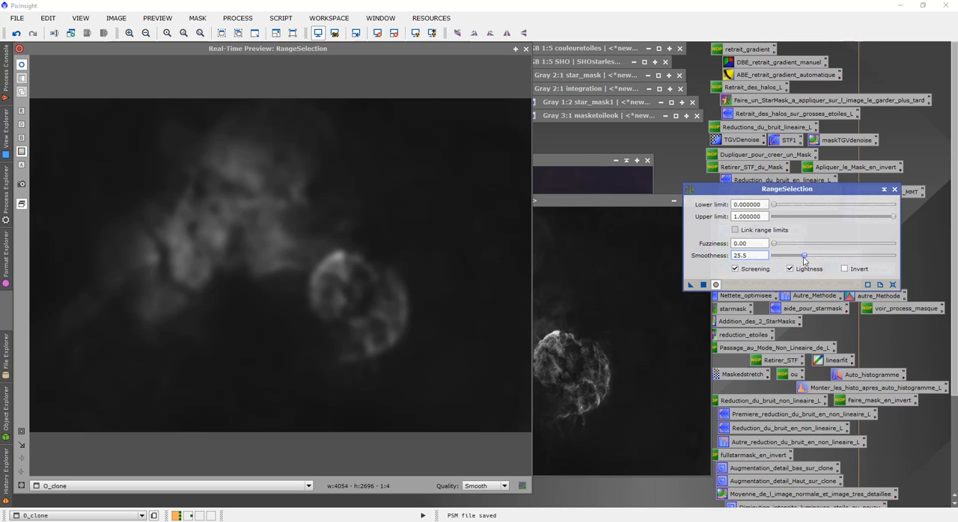
pyautogui.moveTo(803, 256); pyautogui.dragTo(801, 256)
pyautogui.click(704, 285)
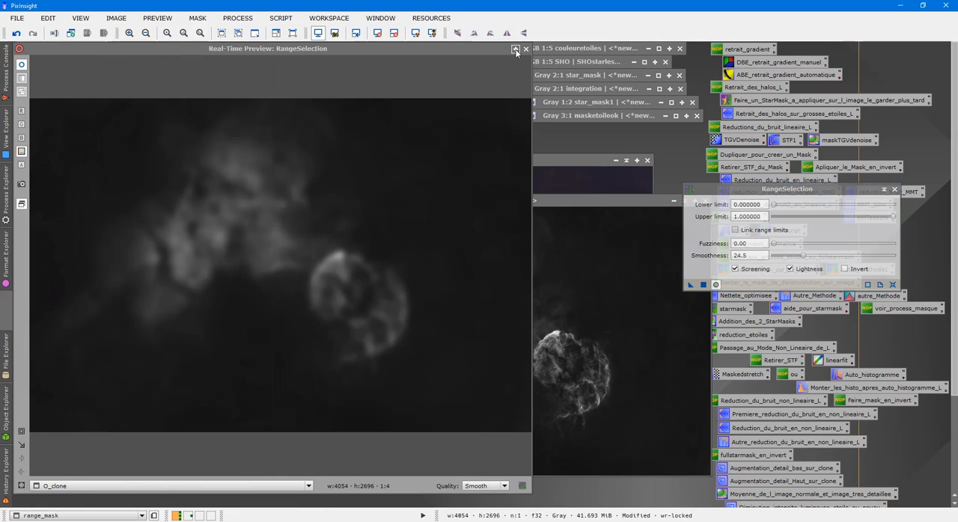
# - Close the preview, apply range_mask as a mask to the HOO image, hide the mask overlay and close RangeSelection
pyautogui.moveTo(324, 178); pyautogui.dragTo(551, 217)
pyautogui.click(502, 184)
pyautogui.click(679, 345)
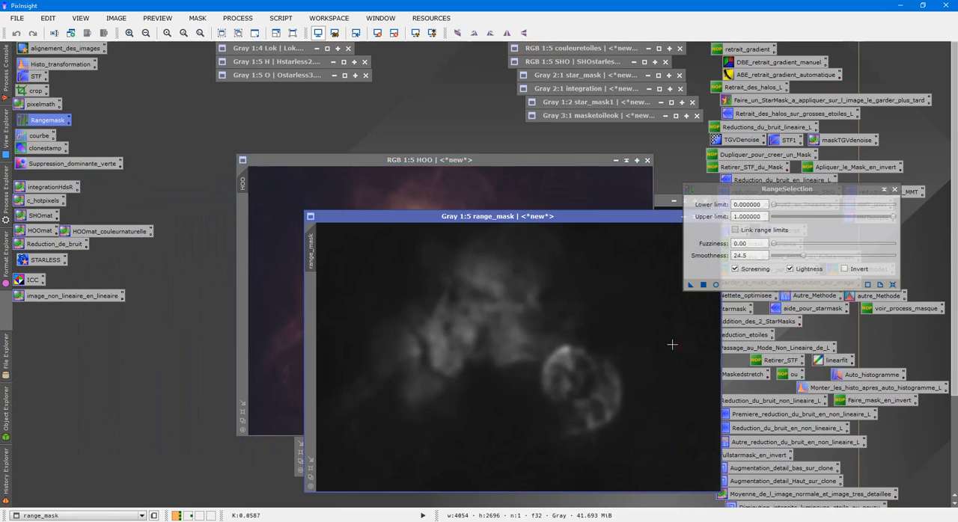
pyautogui.moveTo(311, 250); pyautogui.dragTo(246, 234)
pyautogui.click(422, 195)
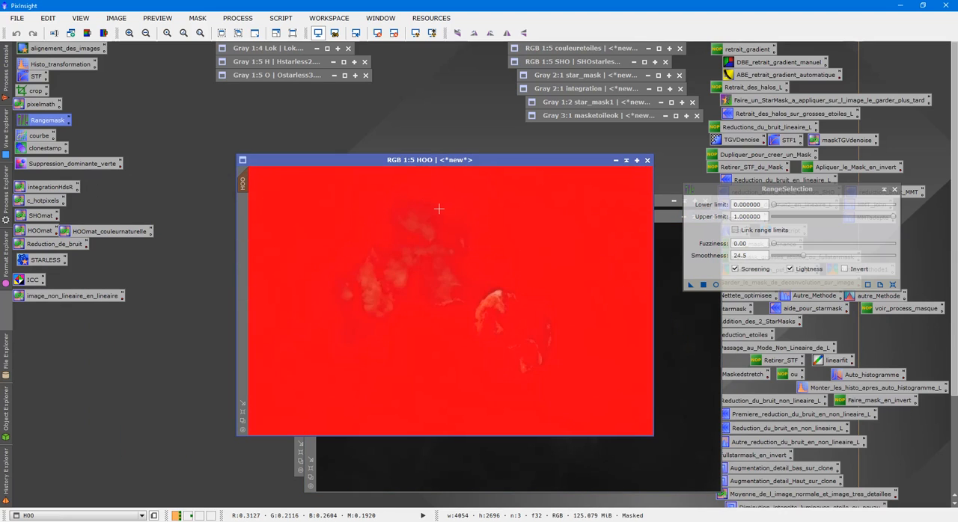
pyautogui.hotkey('ctrl', 'k')
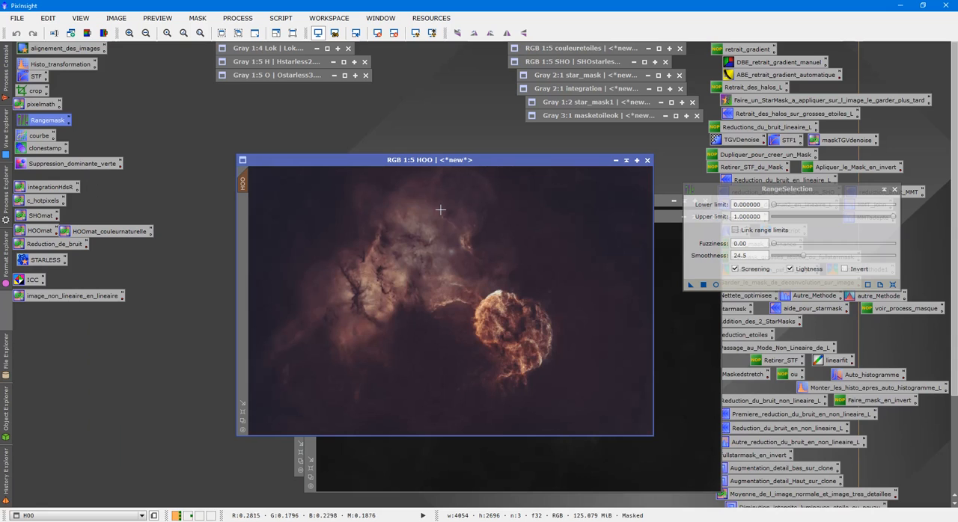
pyautogui.click(894, 189)
# - Inspect the HOO image up close and enlarge its window to a 1:3 view
pyautogui.scroll(4, 590, 290)
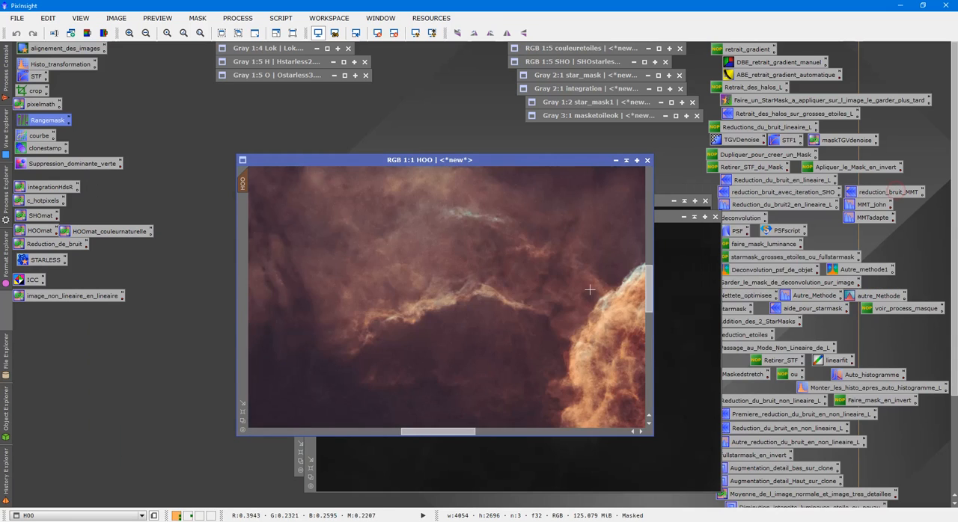
pyautogui.scroll(-2, 590, 290)
pyautogui.scroll(-2, 589, 288)
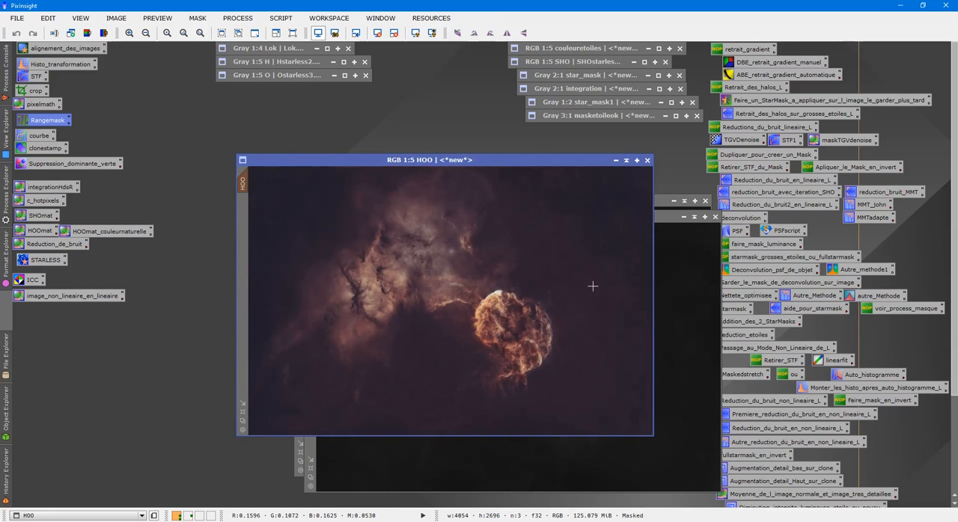
pyautogui.click(244, 414)
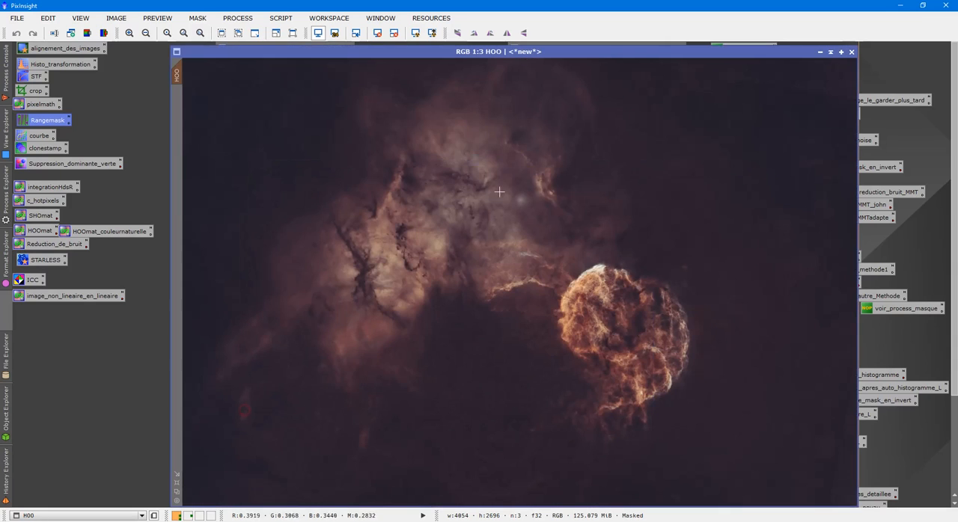
# - Read the processing notes attached to the HOOmat process icon
pyautogui.doubleClick(33, 137)
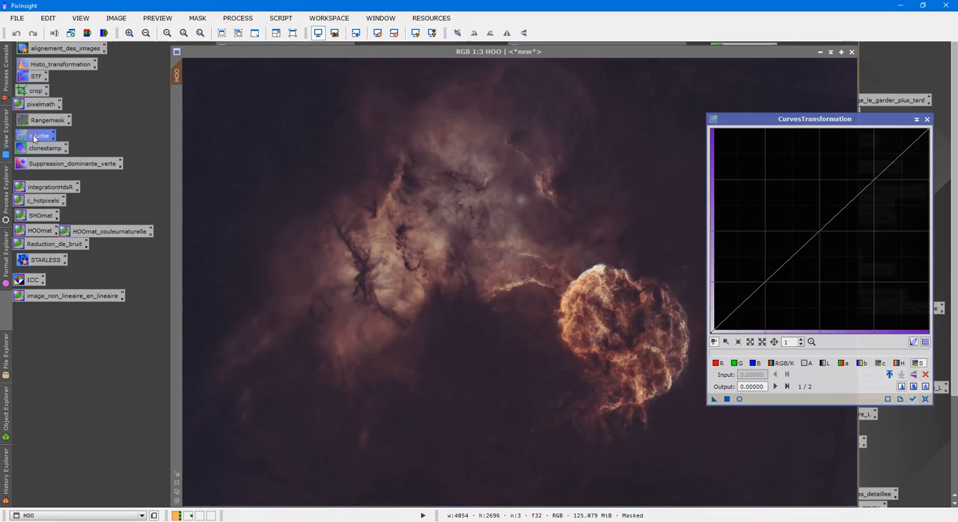
pyautogui.click(926, 119)
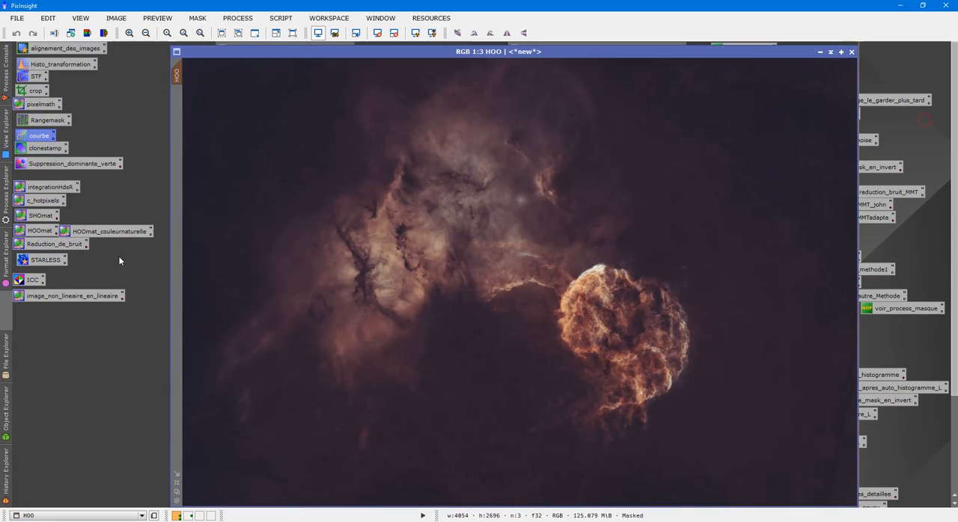
pyautogui.click(56, 234)
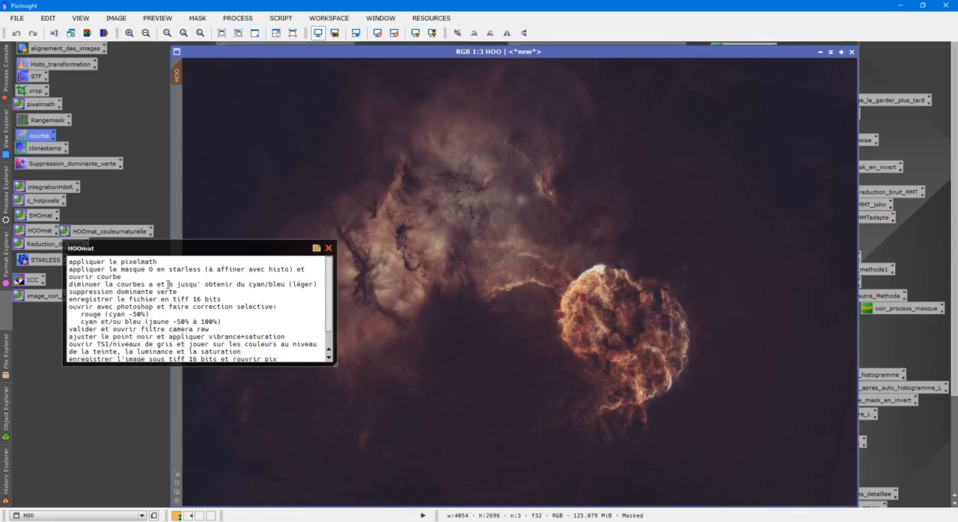
pyautogui.click(329, 249)
# - With CurvesTransformation previewing HOO, lower the a curve to about 0.467 at input 0.534 and the b curve to about 0.465 at input 0.530
pyautogui.doubleClick(40, 138)
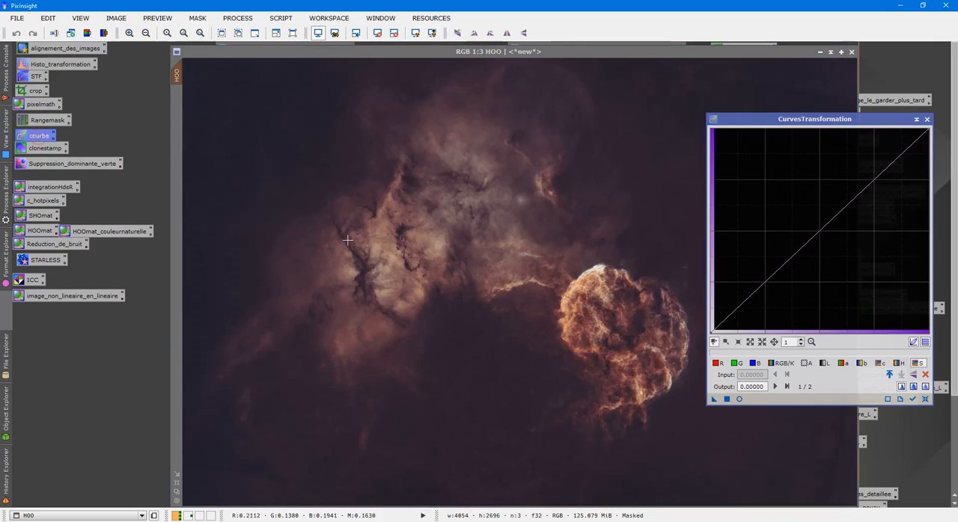
pyautogui.click(738, 399)
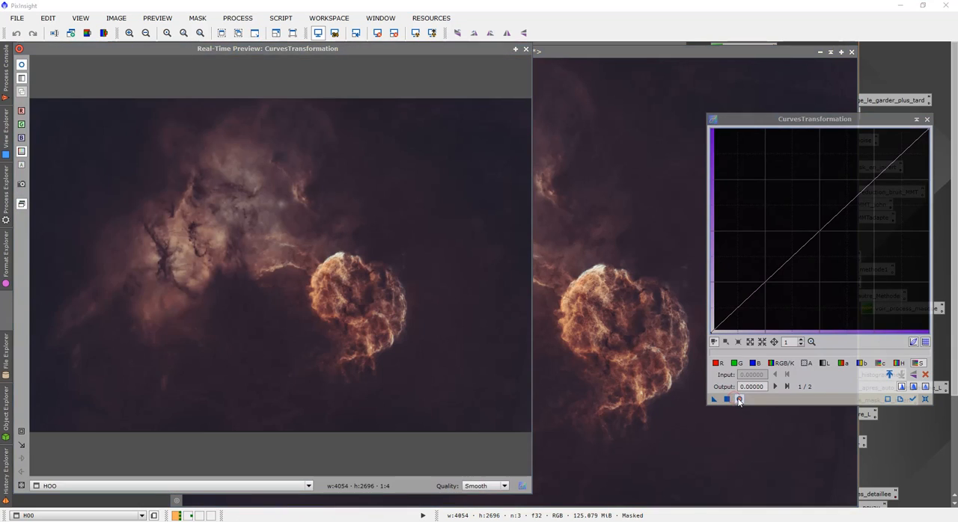
pyautogui.click(843, 363)
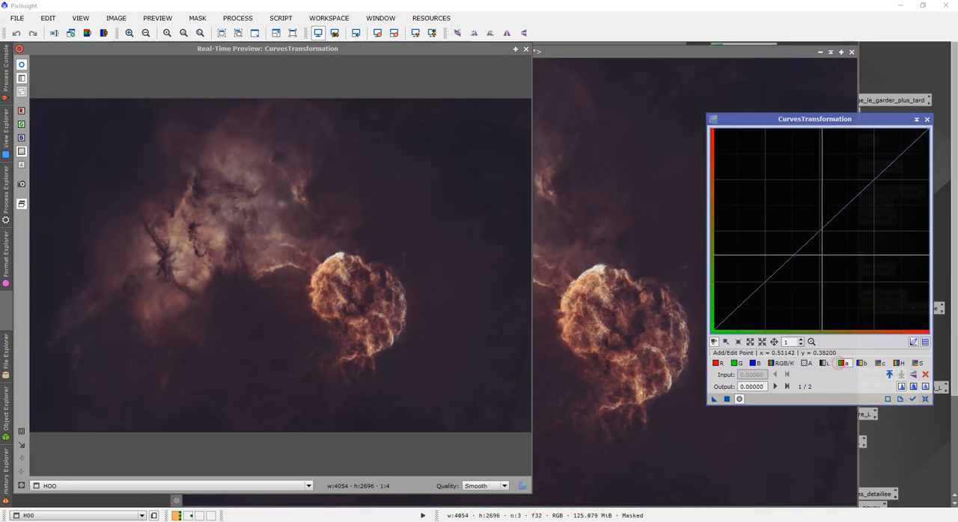
pyautogui.click(825, 237)
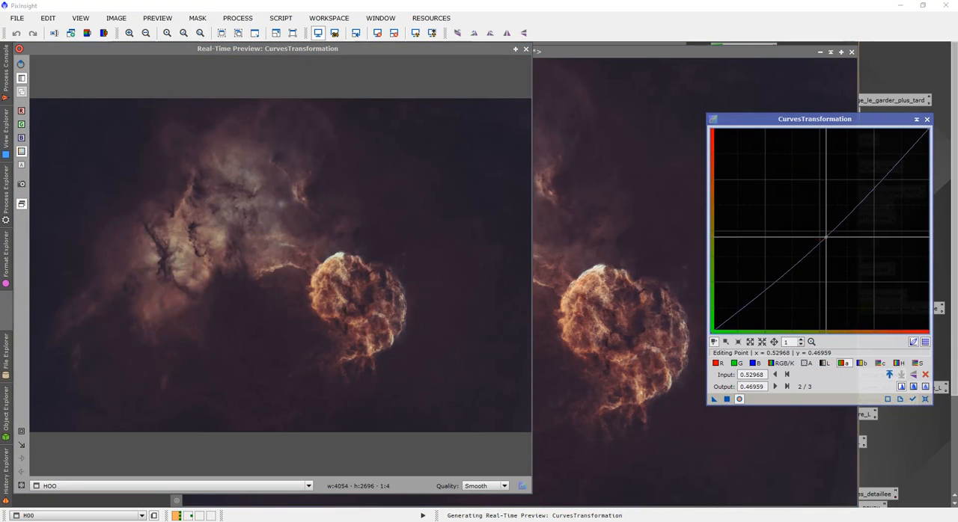
pyautogui.click(860, 363)
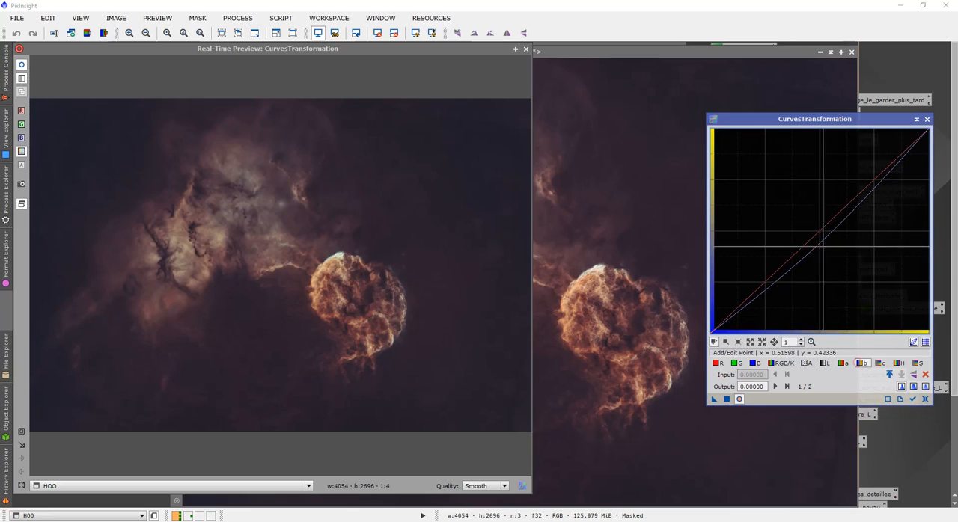
pyautogui.click(821, 234)
pyautogui.moveTo(820, 234); pyautogui.dragTo(827, 238)
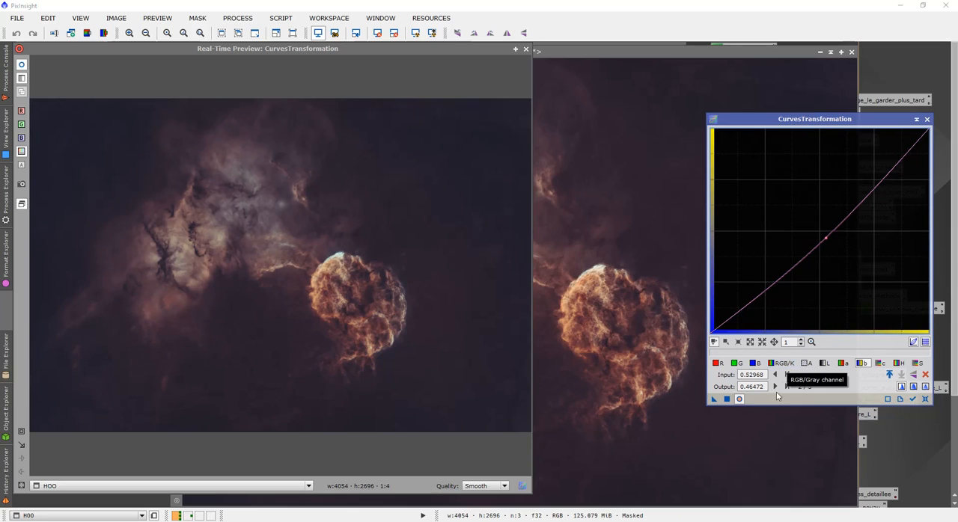
pyautogui.click(848, 366)
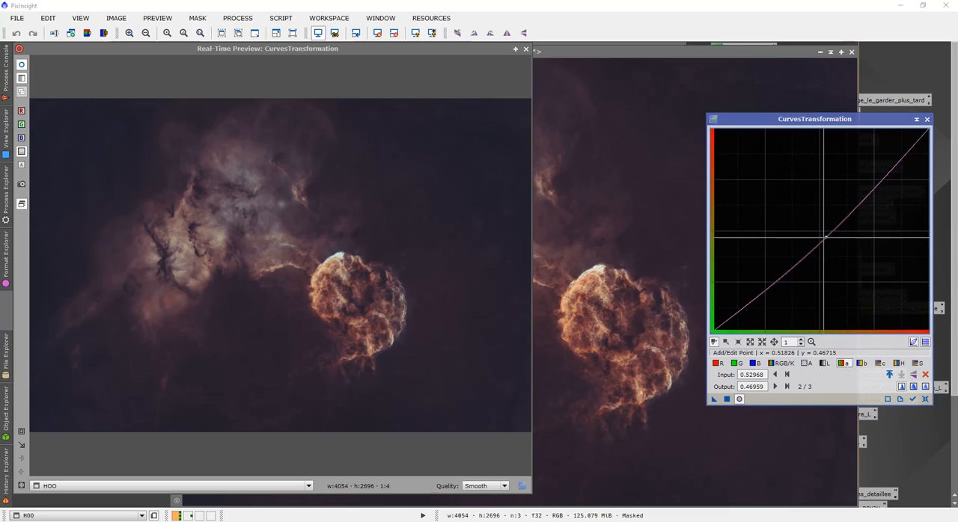
pyautogui.moveTo(826, 237); pyautogui.dragTo(827, 238)
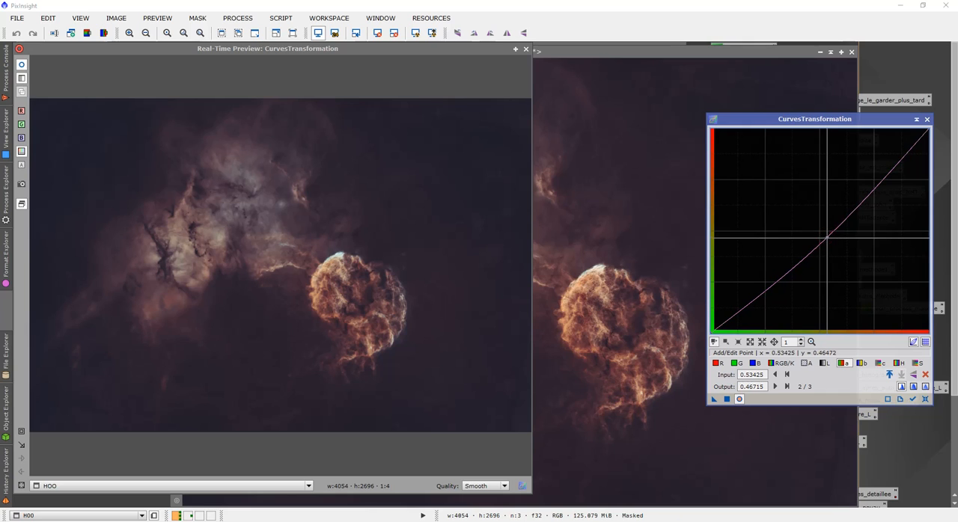
# - Raise the c curve and lift the saturation curve to about 0.591 at input 0.530, apply the curves to HOO and close CurvesTransformation
pyautogui.click(879, 363)
pyautogui.moveTo(807, 243); pyautogui.dragTo(826, 211)
pyautogui.click(918, 363)
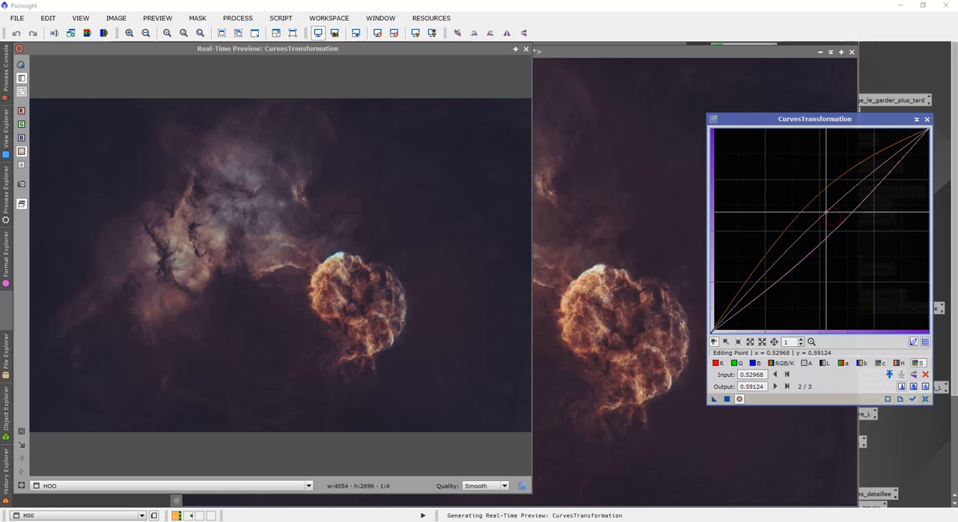
pyautogui.click(526, 48)
pyautogui.moveTo(713, 399); pyautogui.dragTo(595, 337)
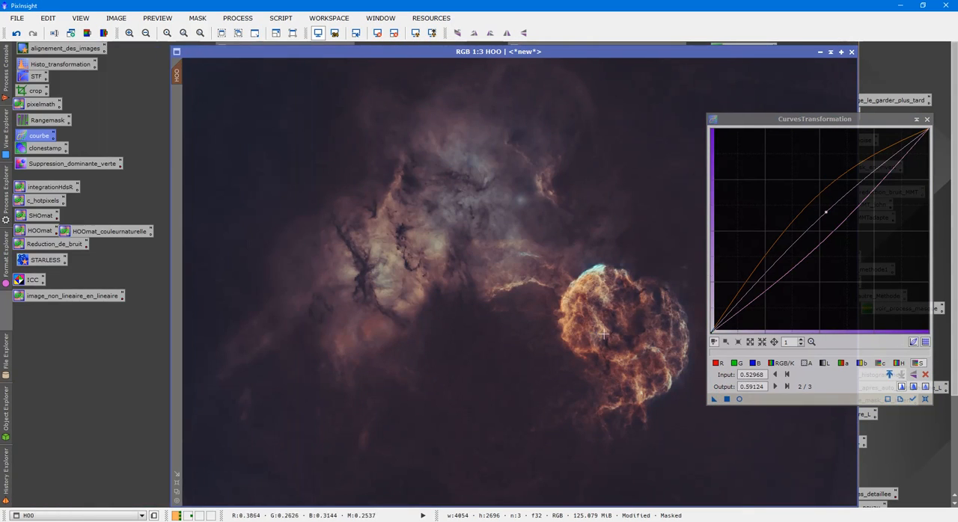
pyautogui.click(926, 120)
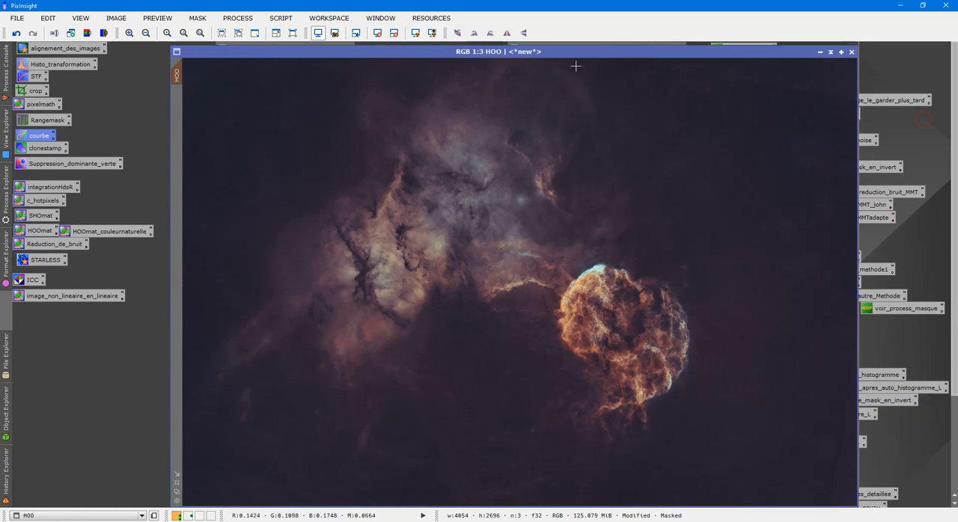
# - Remove the mask from the HOO image
pyautogui.rightClick(475, 154)
pyautogui.moveTo(612, 265)
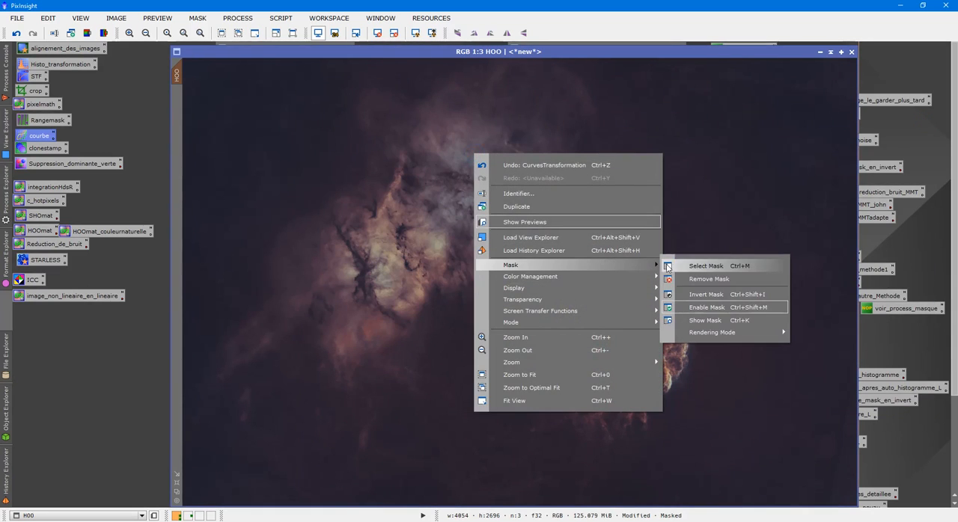
pyautogui.click(695, 275)
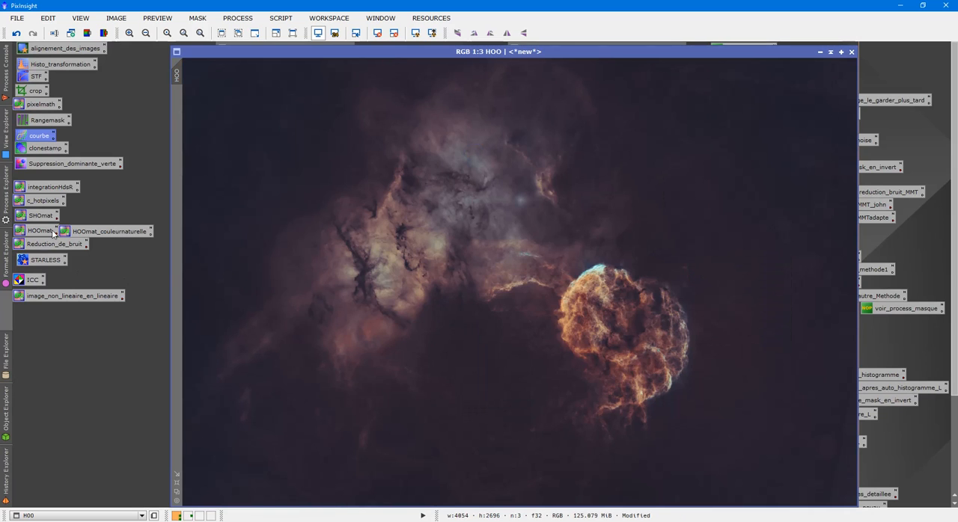
# - Collapse the range_mask and O_clone windows and move the HOO window aside to free up workspace
pyautogui.moveTo(661, 53); pyautogui.dragTo(551, 278)
pyautogui.click(695, 217)
pyautogui.click(685, 201)
pyautogui.moveTo(563, 278); pyautogui.dragTo(772, 45)
# - Open the previously processed HOOstarless.jpg from the tttHOO folder inside TTTic443
pyautogui.doubleClick(264, 248)
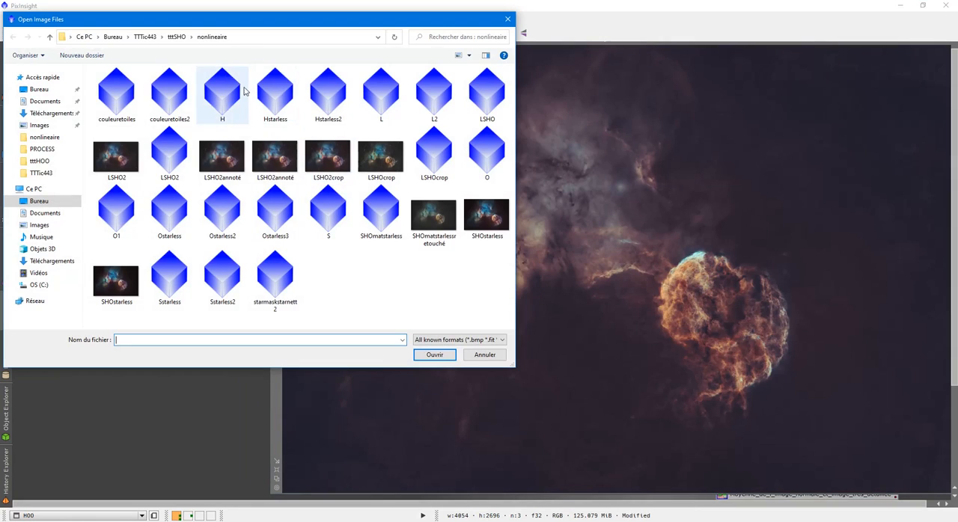
pyautogui.click(175, 37)
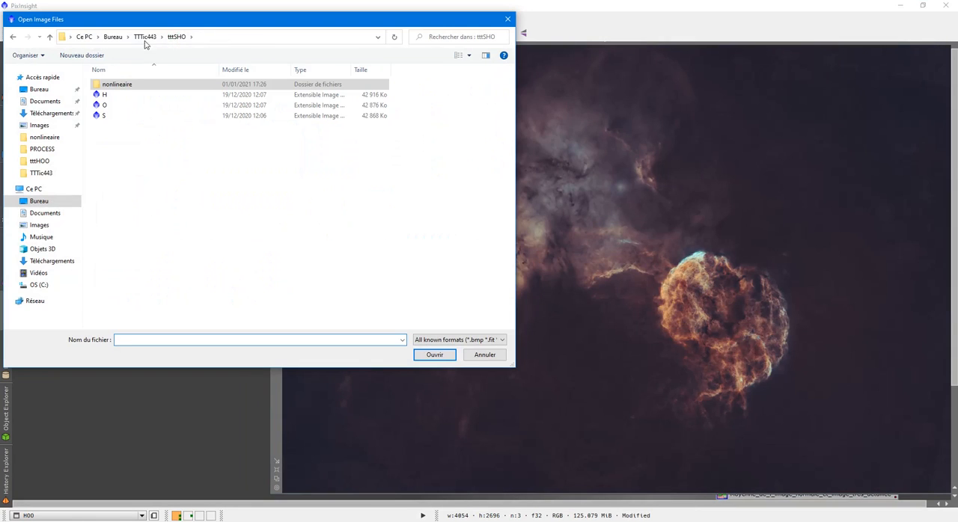
pyautogui.click(144, 37)
pyautogui.doubleClick(213, 102)
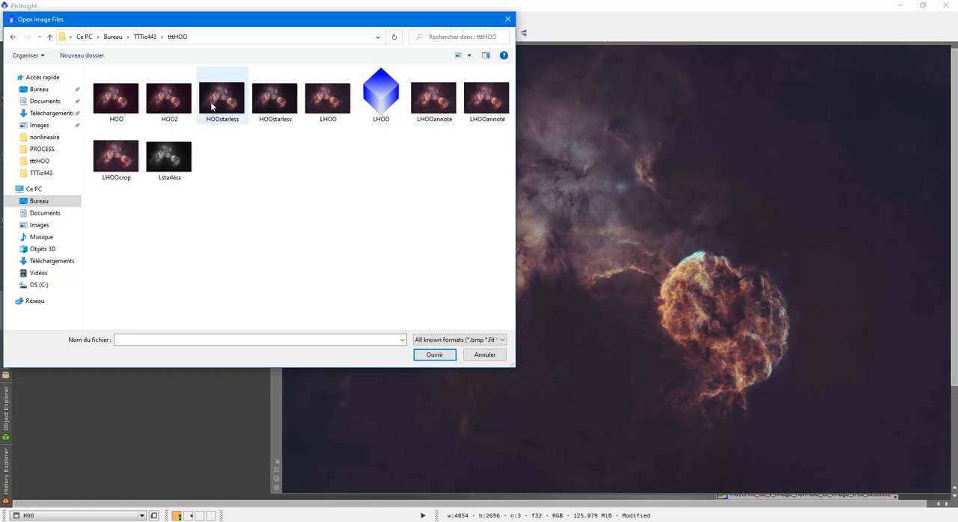
pyautogui.doubleClick(212, 105)
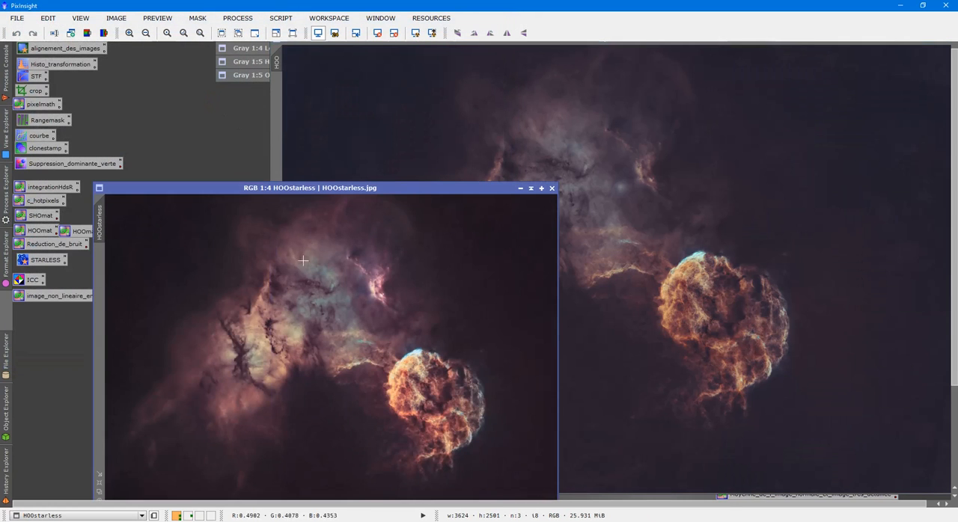
# - Enlarge the HOOstarless image to a 1:3 view and position it alongside the HOO image
pyautogui.moveTo(270, 192); pyautogui.dragTo(271, 84)
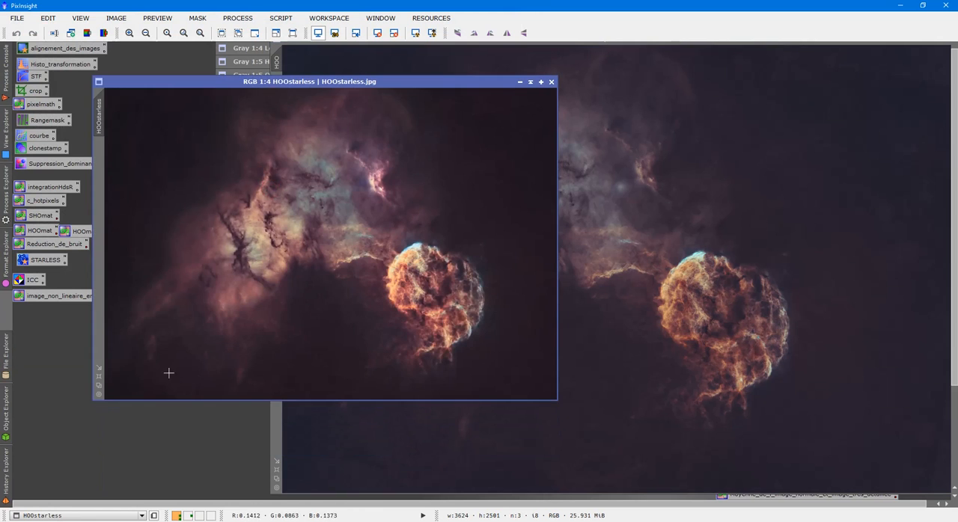
pyautogui.click(100, 375)
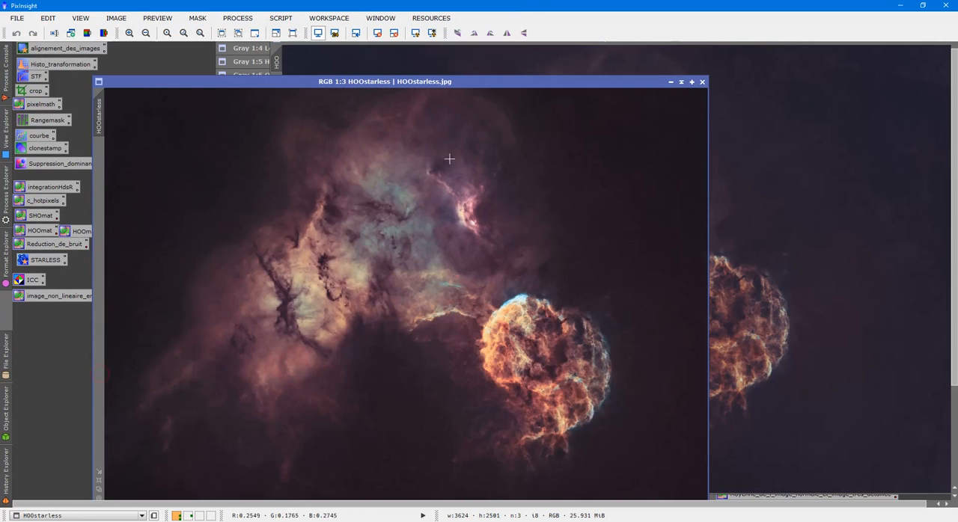
pyautogui.moveTo(446, 95); pyautogui.dragTo(373, 63)
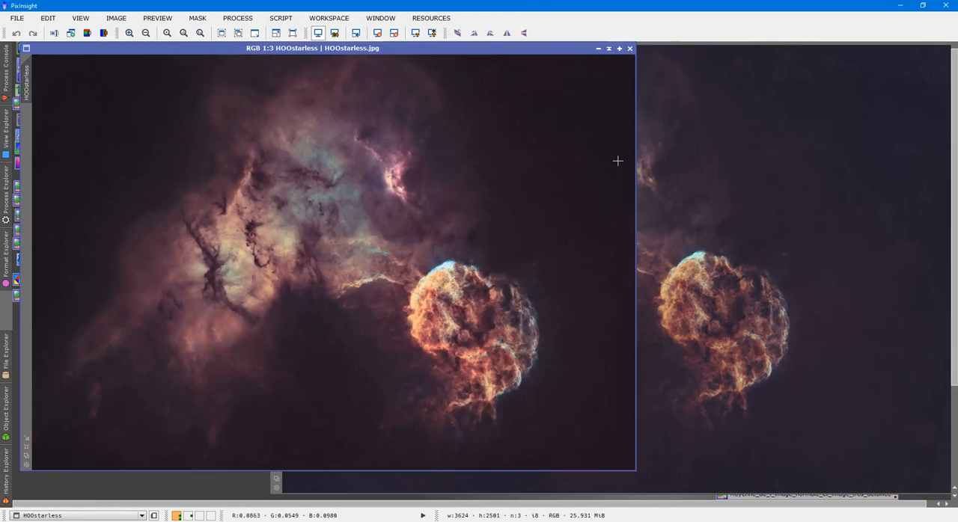
# - Compare the colours and nebula detail of HOOstarless with the newly processed HOO image
pyautogui.click(762, 191)
pyautogui.click(196, 172)
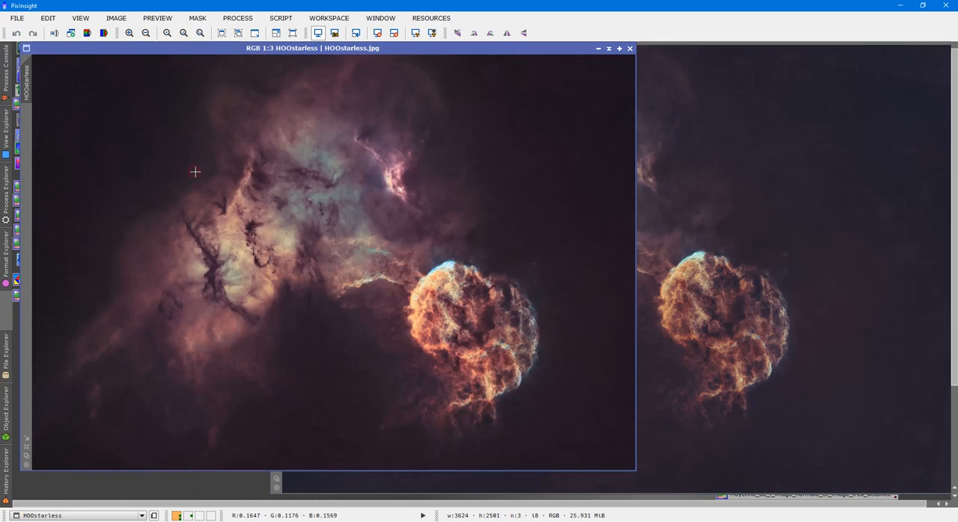
pyautogui.click(710, 246)
pyautogui.click(230, 231)
pyautogui.scroll(2, 257, 237)
pyautogui.scroll(-2, 258, 237)
pyautogui.moveTo(368, 55); pyautogui.dragTo(457, 68)
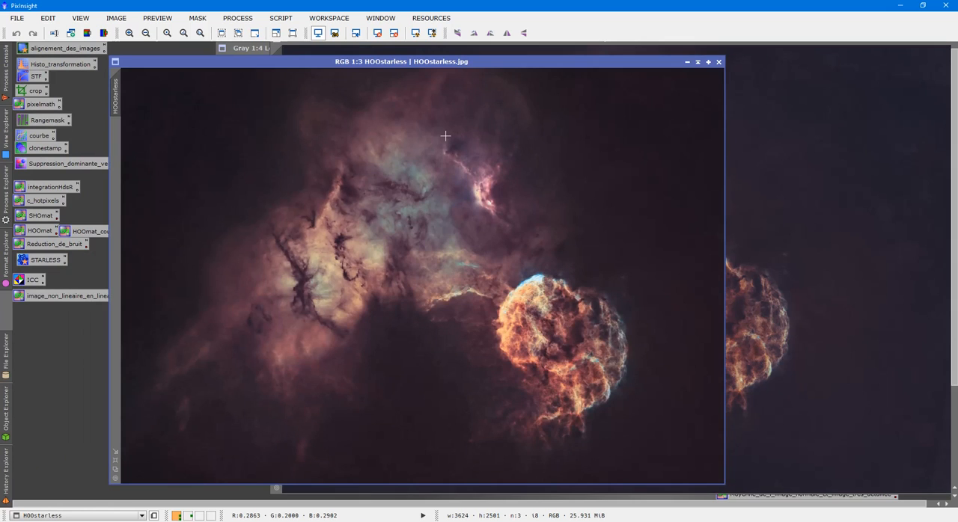
pyautogui.scroll(-3, 429, 223)
pyautogui.scroll(3, 434, 222)
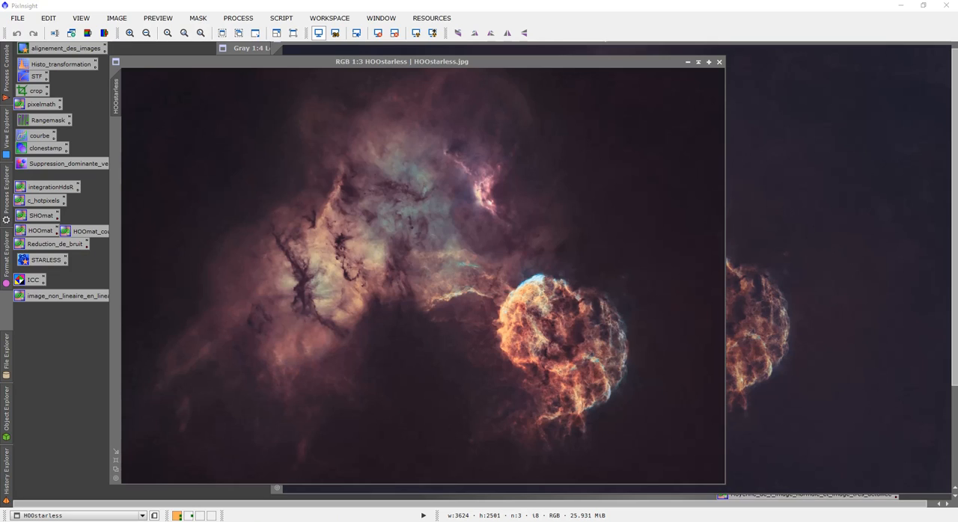
pyautogui.click(841, 512)
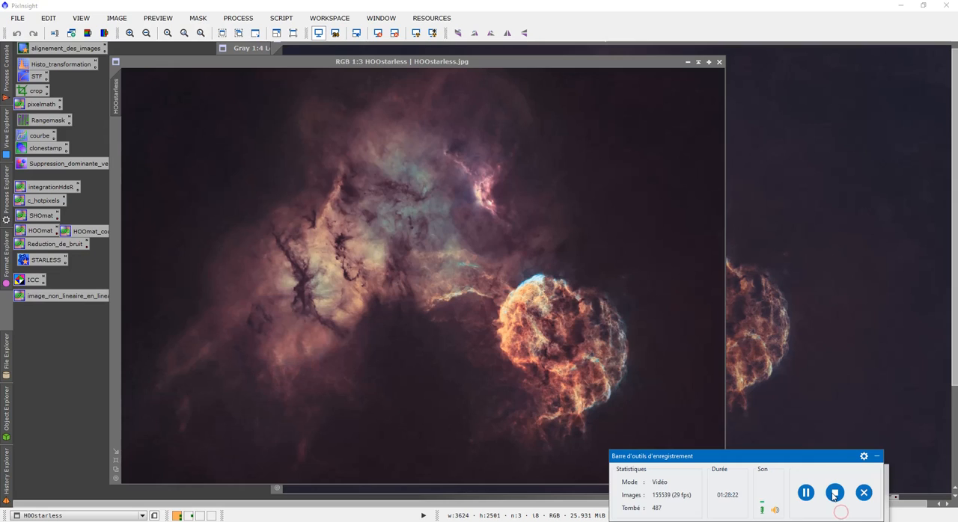